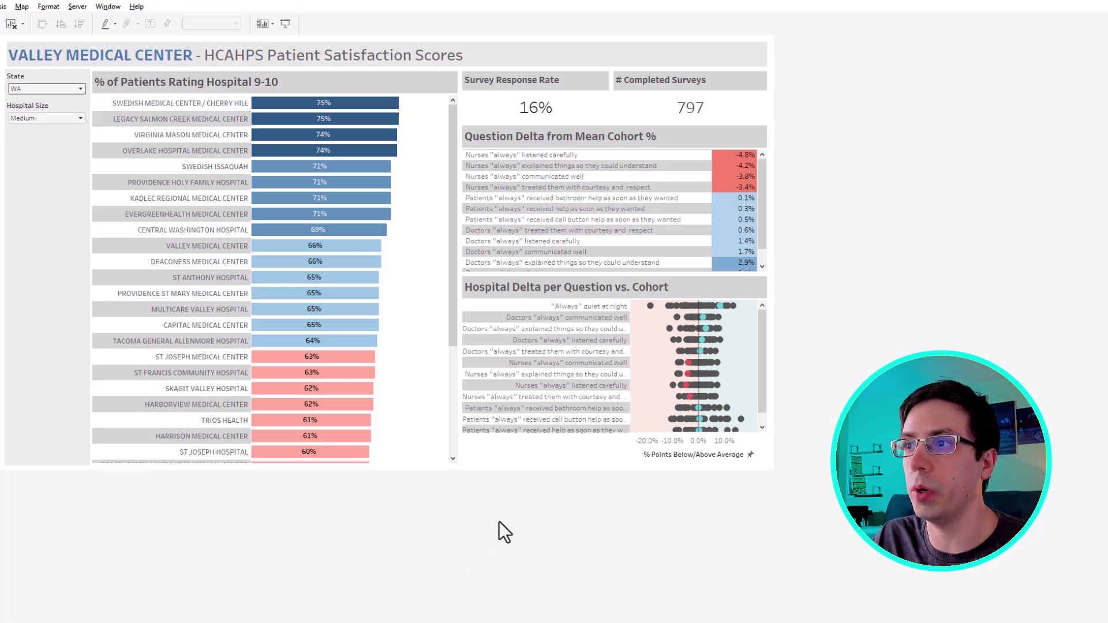
# Look at the size options offered by the dashboard's Hospital Size filter, keeping Medium selected.
pyautogui.click(239, 387)
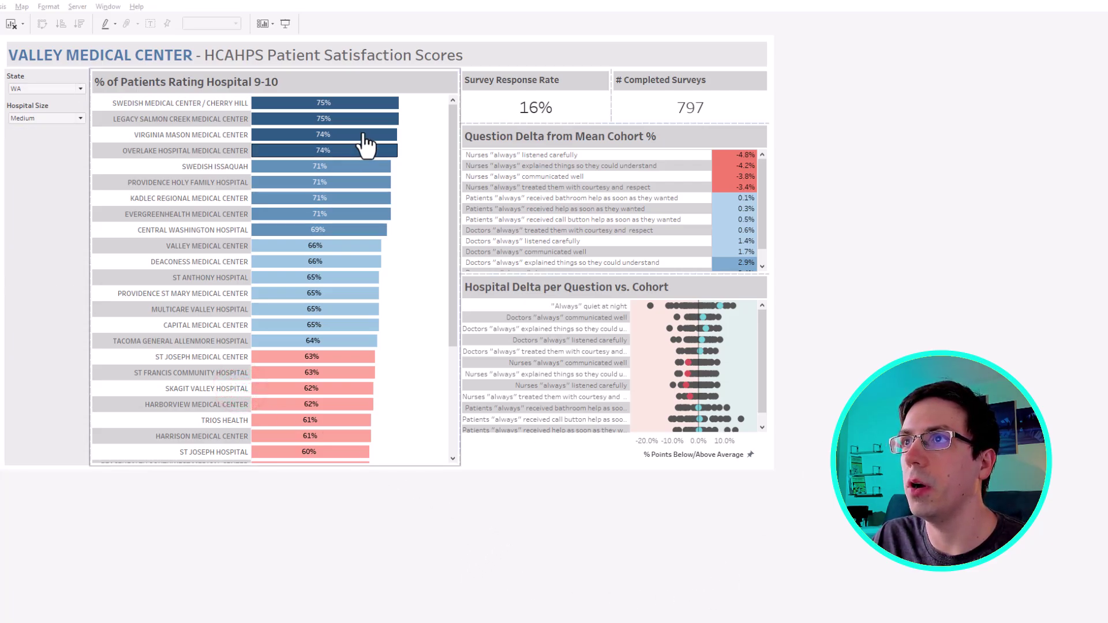
pyautogui.click(40, 119)
pyautogui.click(40, 120)
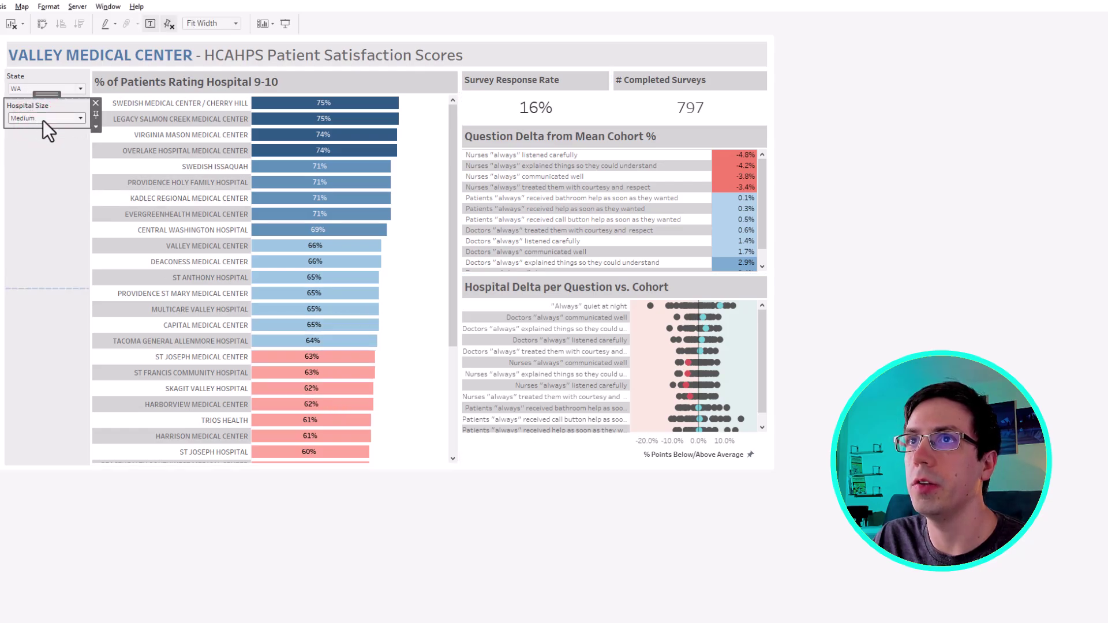
pyautogui.click(42, 120)
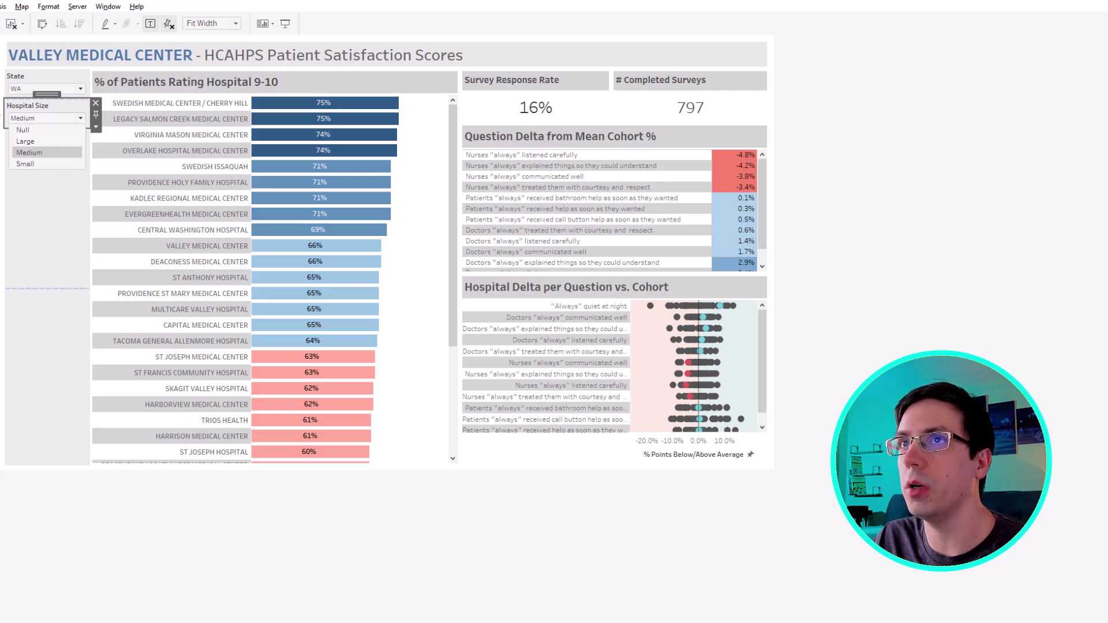
pyautogui.click(37, 117)
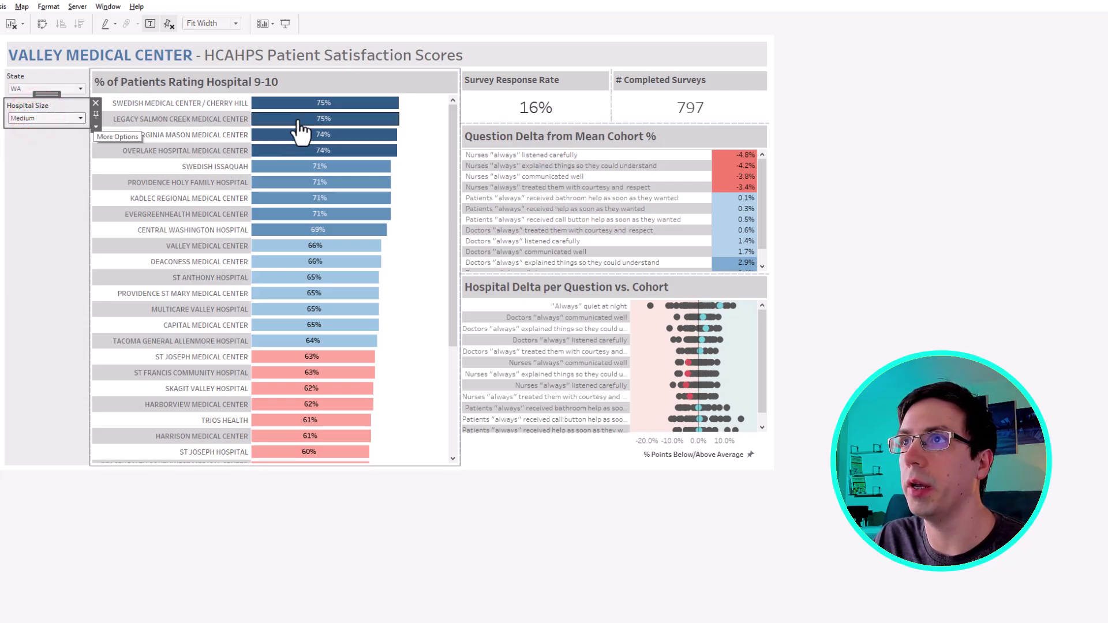
pyautogui.click(452, 471)
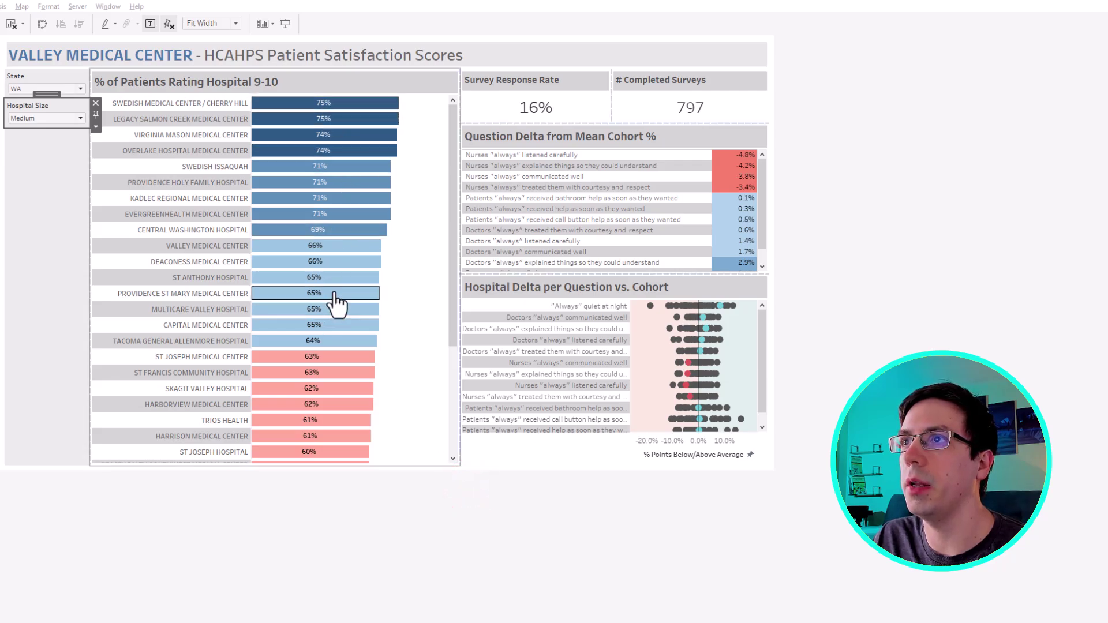
# Switch the dashboard to Swedish Issaquah using its bar in the patient rating chart, and clear the bar highlight.
pyautogui.click(343, 166)
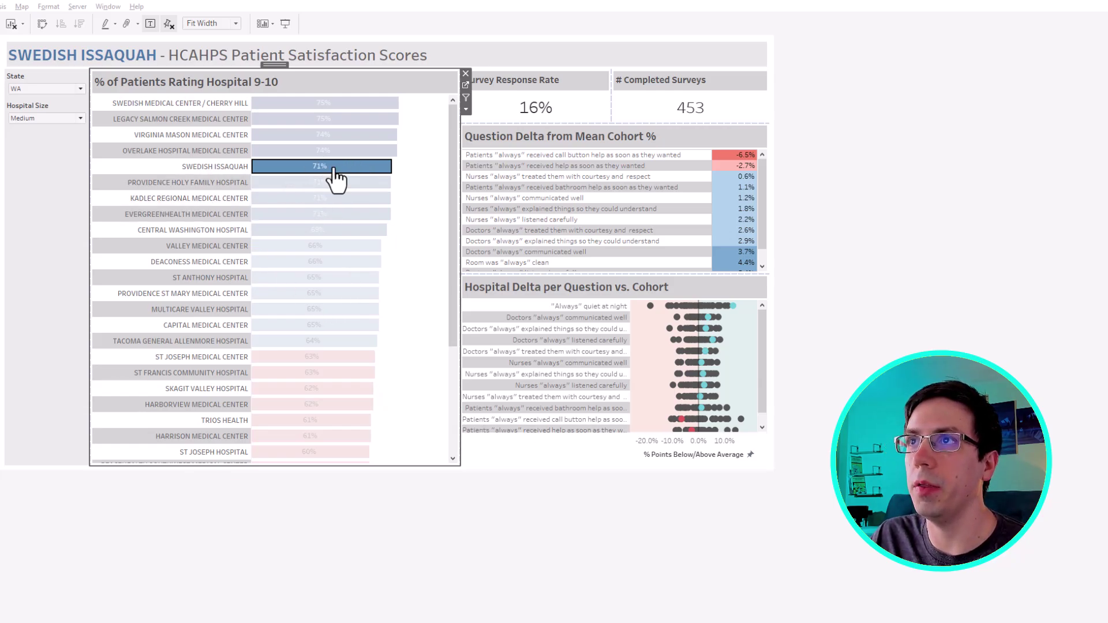
pyautogui.click(334, 171)
pyautogui.click(493, 516)
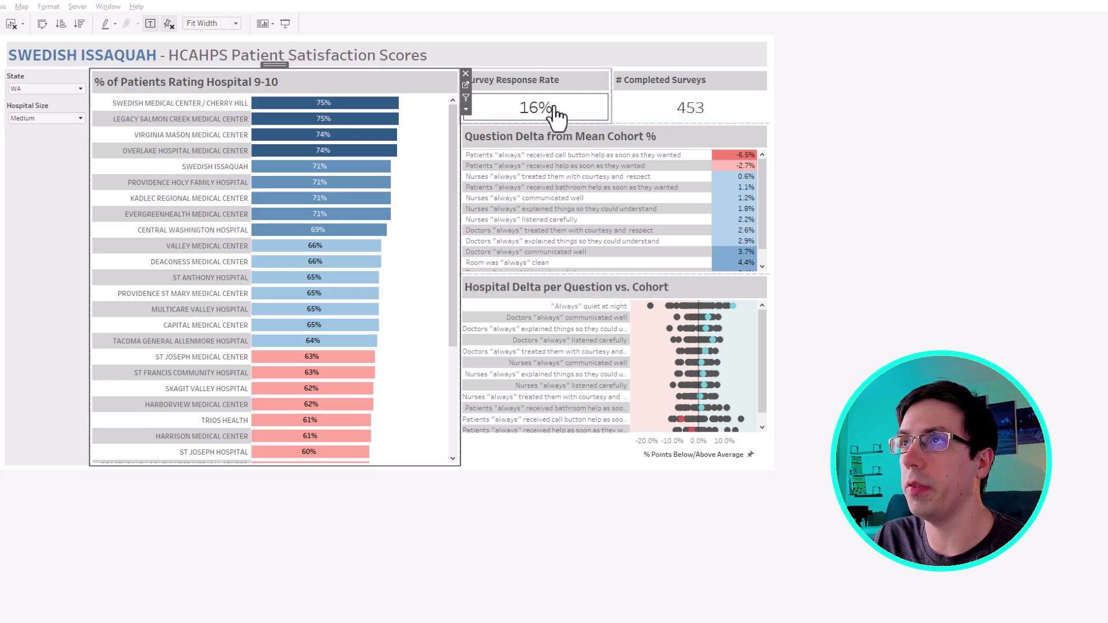
pyautogui.click(1011, 219)
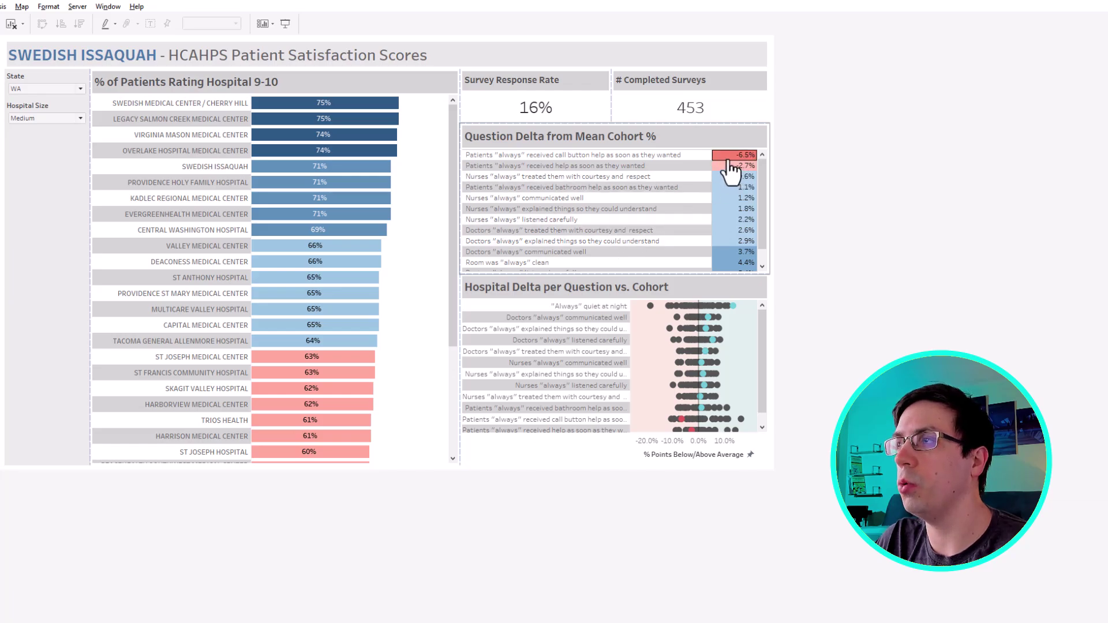
# Review the Question Delta from Mean Cohort list and the Hospital Delta per Question vs. Cohort dot plot.
pyautogui.scroll(-2, 722, 183)
pyautogui.scroll(2, 732, 270)
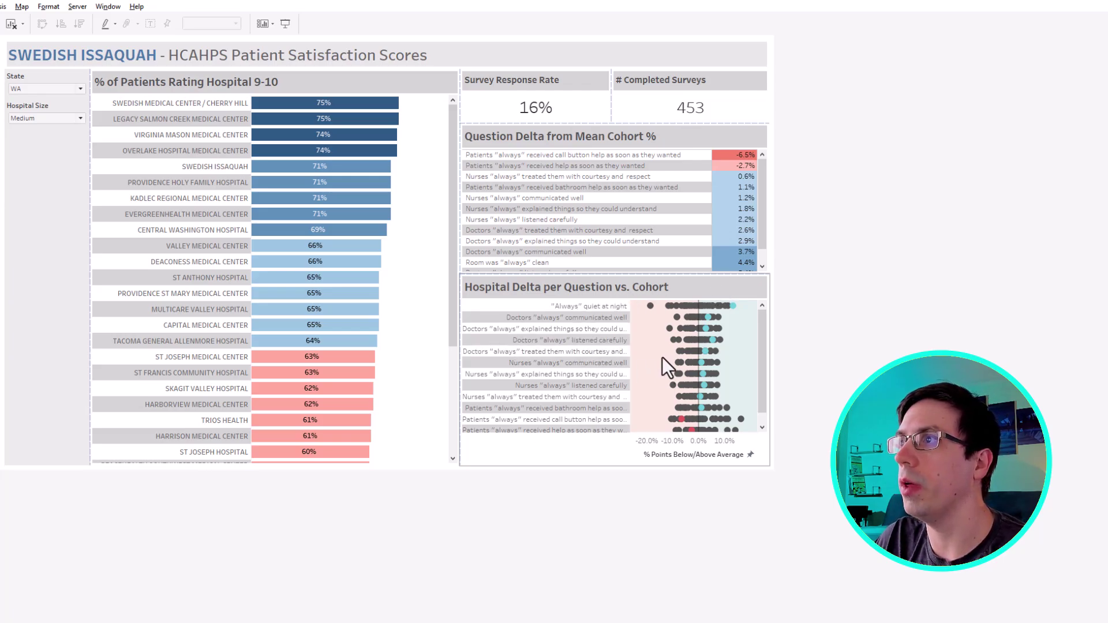
pyautogui.moveTo(707, 318)
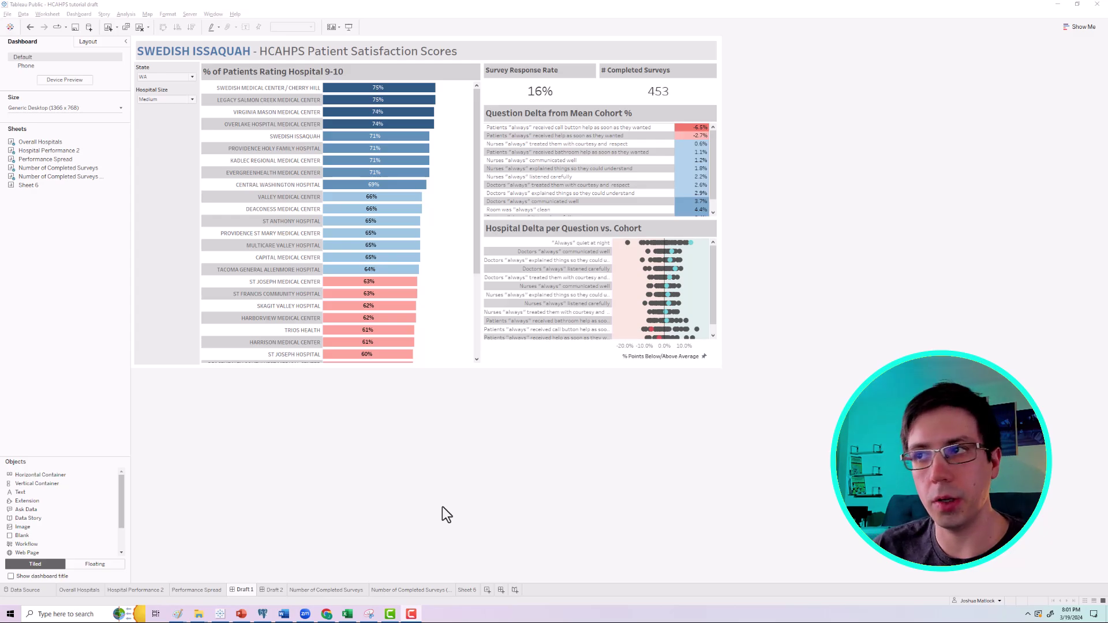
pyautogui.click(553, 522)
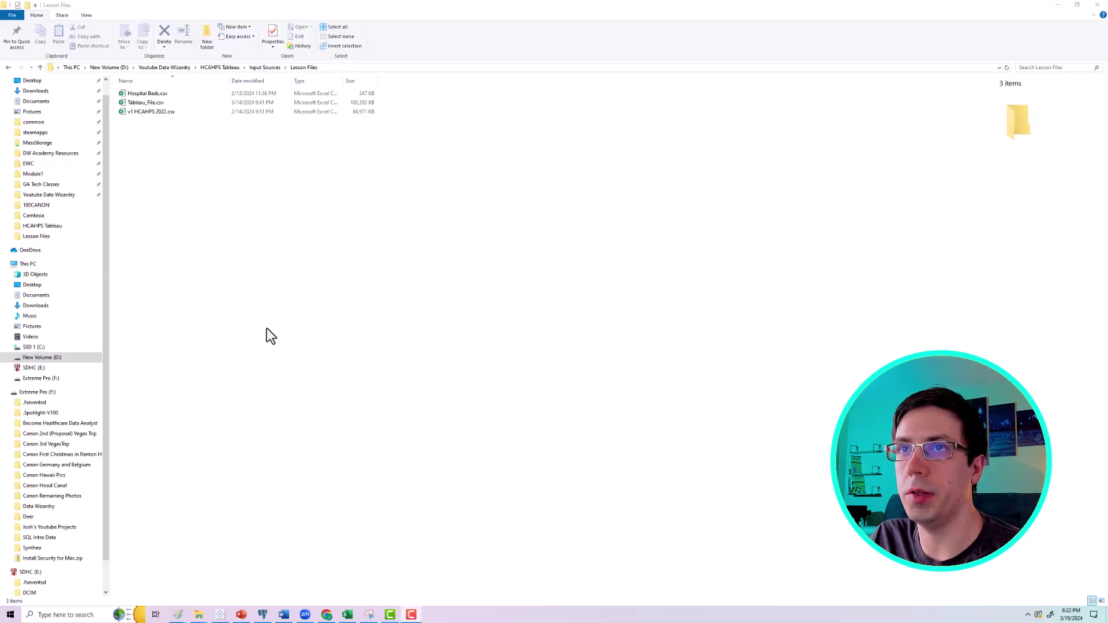
# Examine the source files Hospital Beds.csv, v1 HCAHPS 2022.csv and Tableau_File.csv in the Lesson Files folder in File Explorer.
pyautogui.click(149, 112)
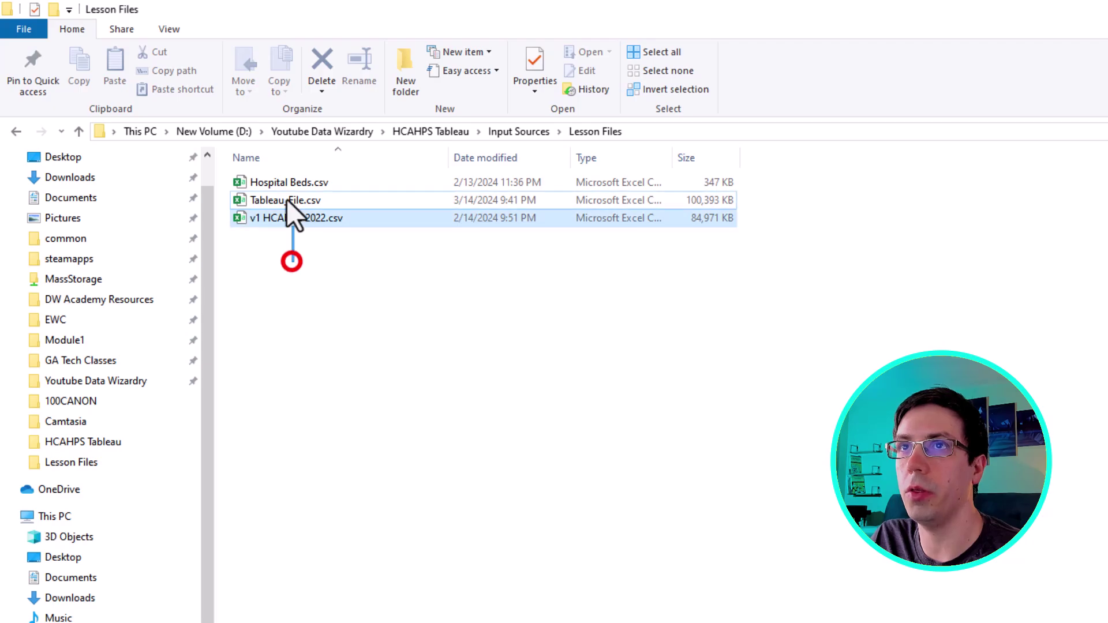
pyautogui.moveTo(286, 199); pyautogui.dragTo(276, 265)
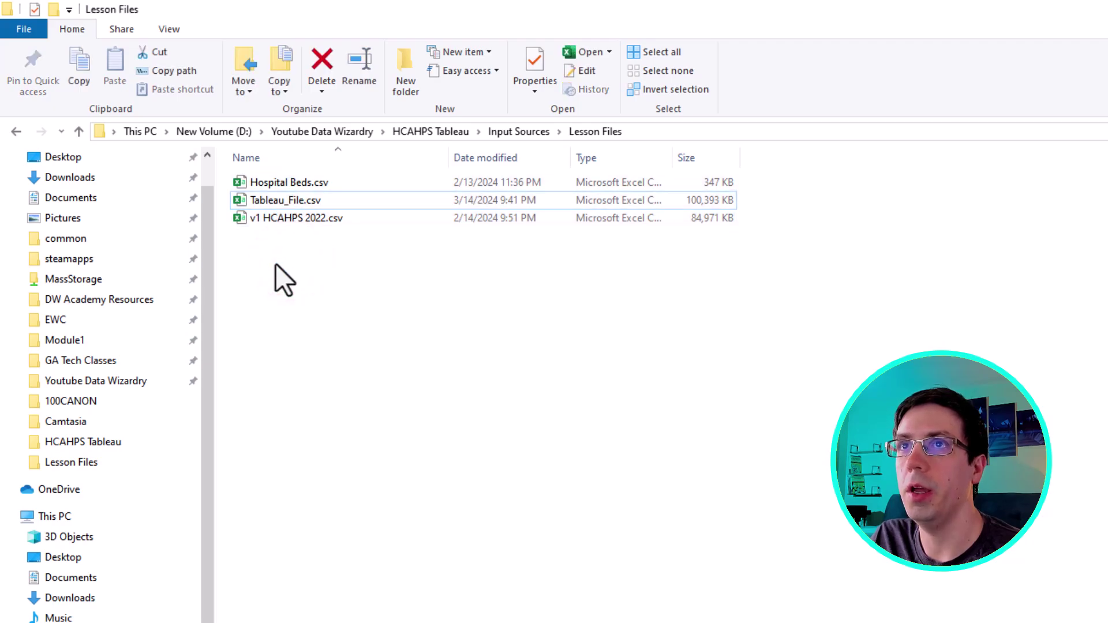
pyautogui.click(277, 263)
pyautogui.click(299, 214)
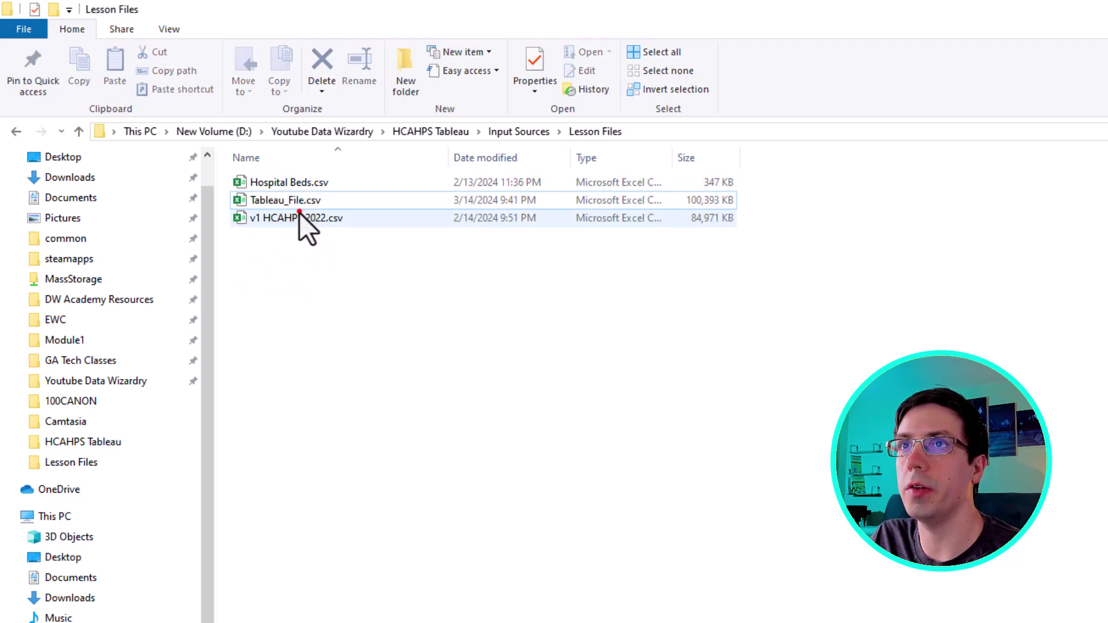
pyautogui.click(293, 178)
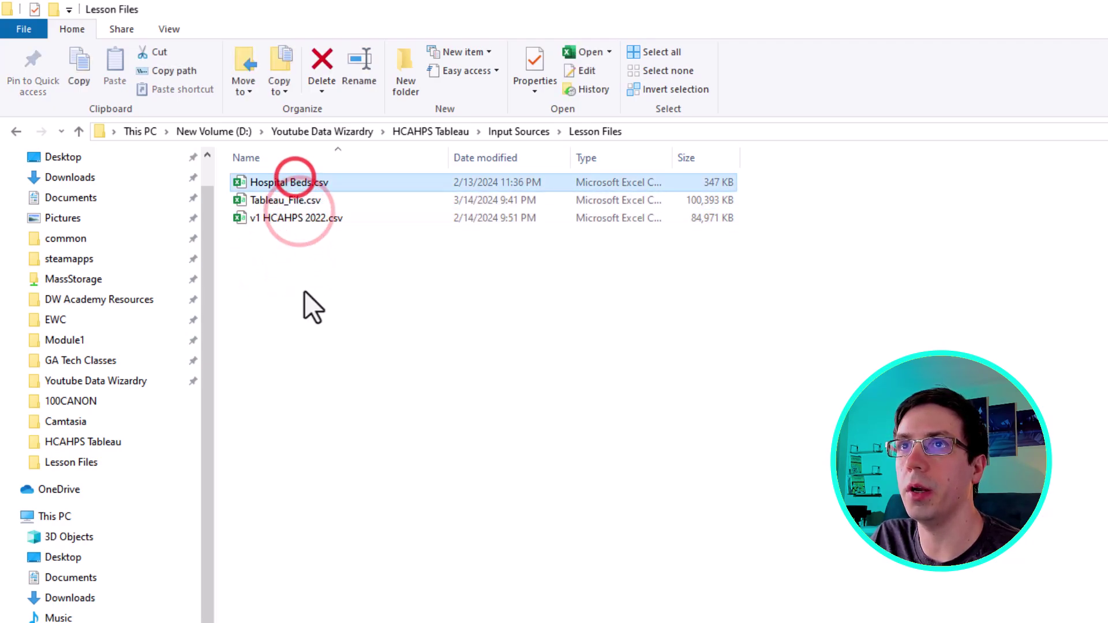
pyautogui.click(284, 202)
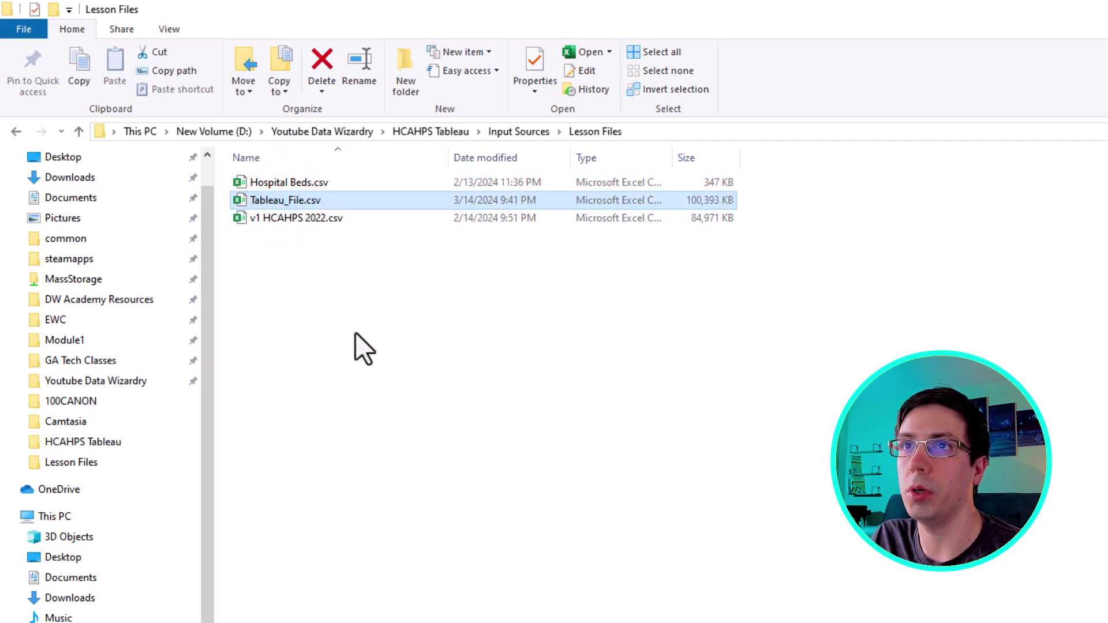
pyautogui.click(307, 219)
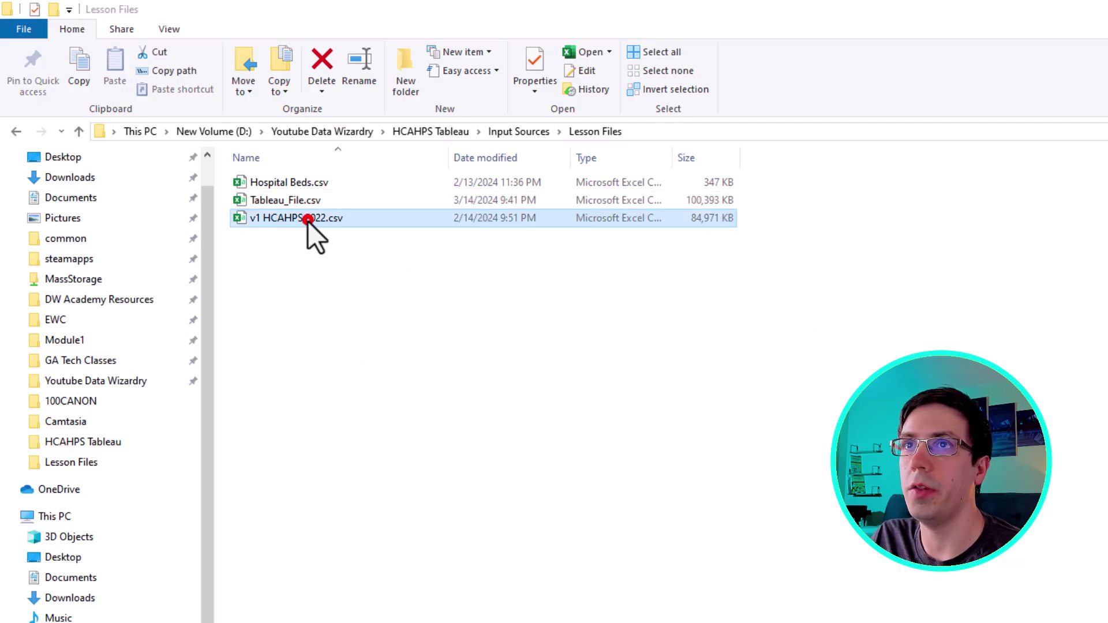
pyautogui.click(310, 180)
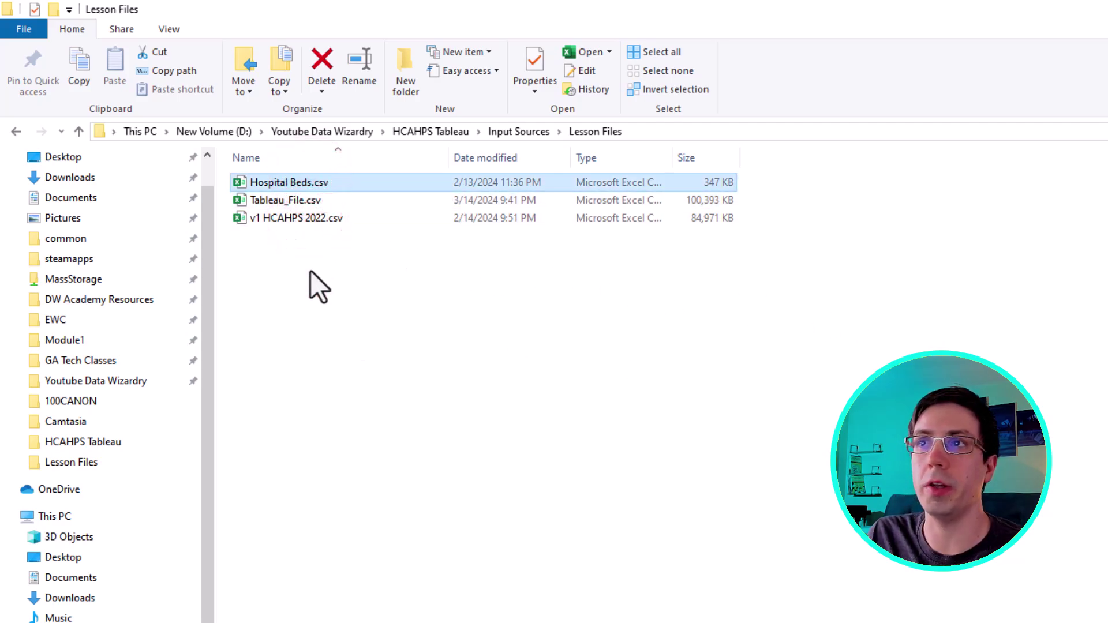
pyautogui.click(307, 221)
pyautogui.click(298, 184)
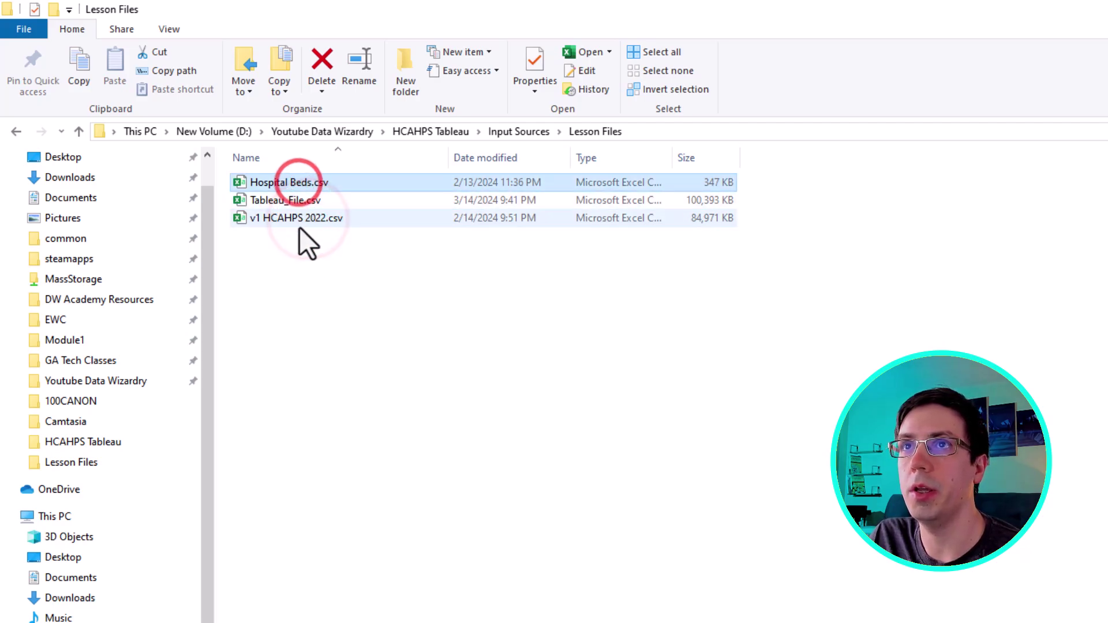
pyautogui.click(296, 202)
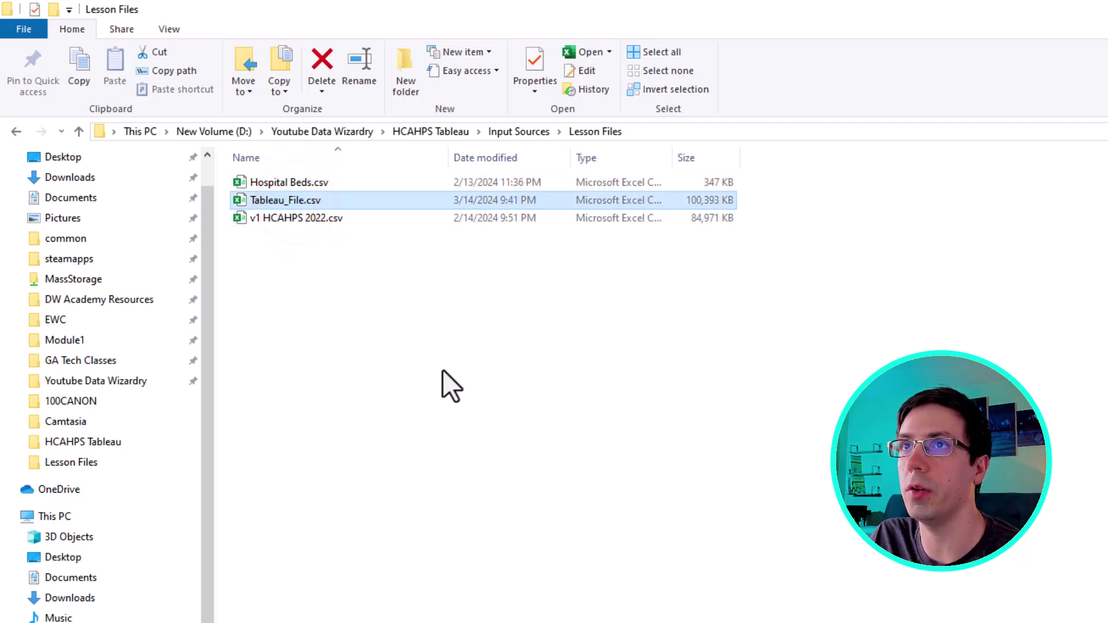
pyautogui.click(317, 220)
pyautogui.click(307, 179)
pyautogui.click(303, 202)
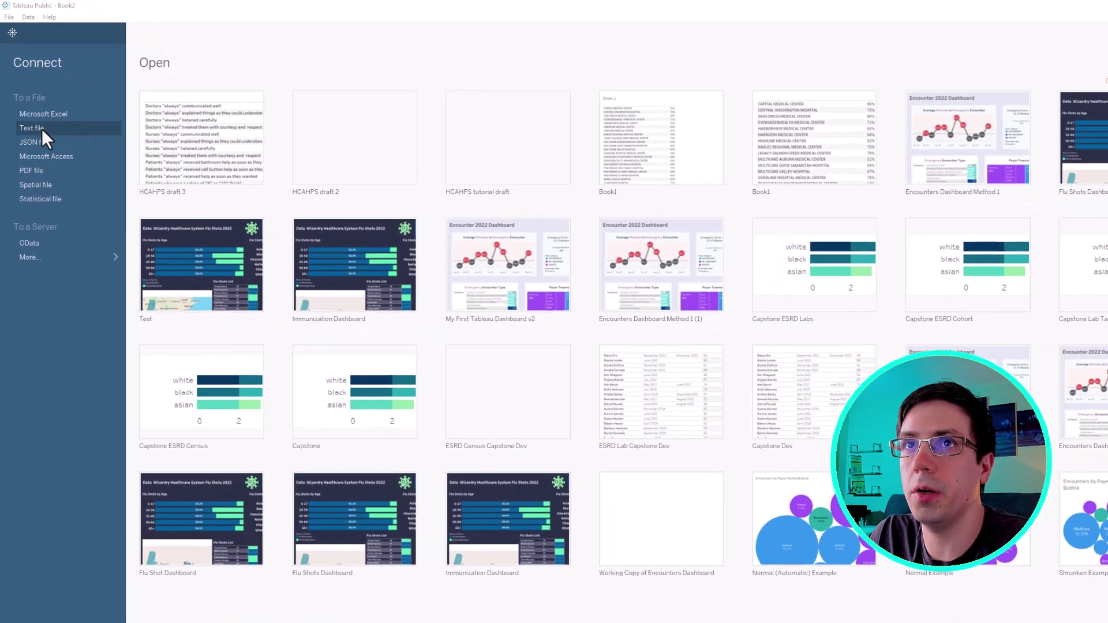
# Connect the new Tableau Public workbook to the text file Tableau_File.csv from the Lesson Files folder.
pyautogui.click(42, 129)
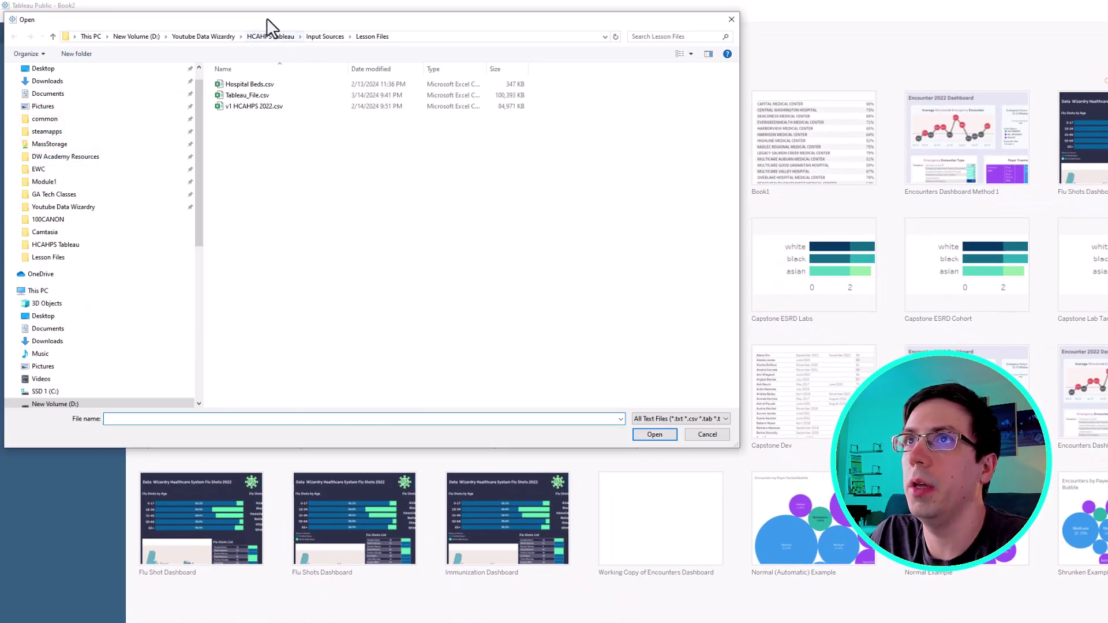
pyautogui.moveTo(267, 18); pyautogui.dragTo(417, 110)
pyautogui.click(390, 188)
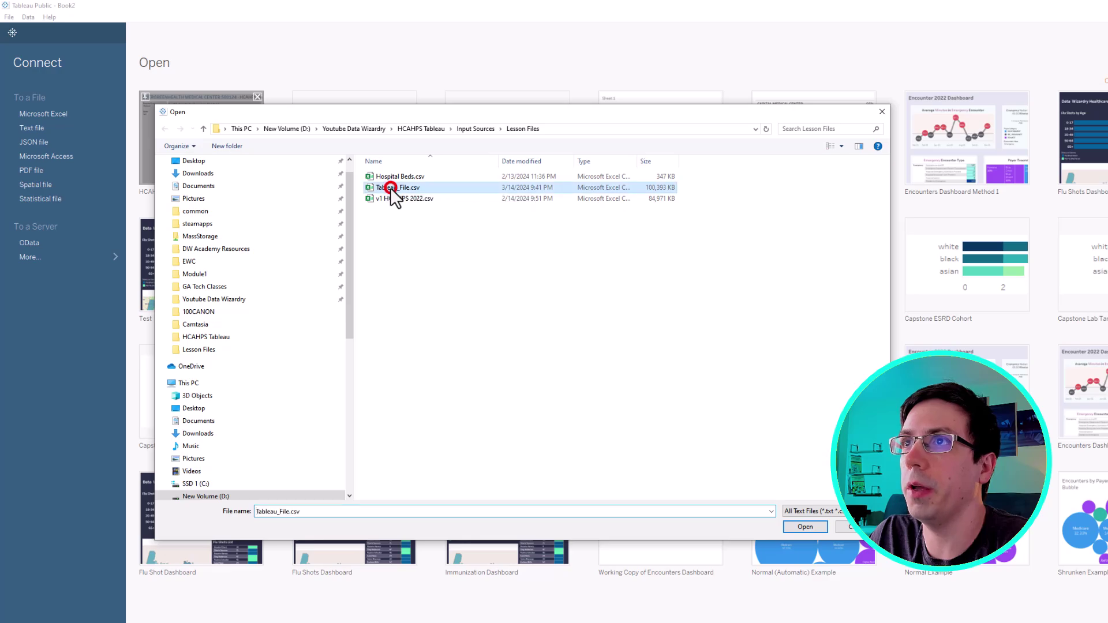
pyautogui.click(791, 528)
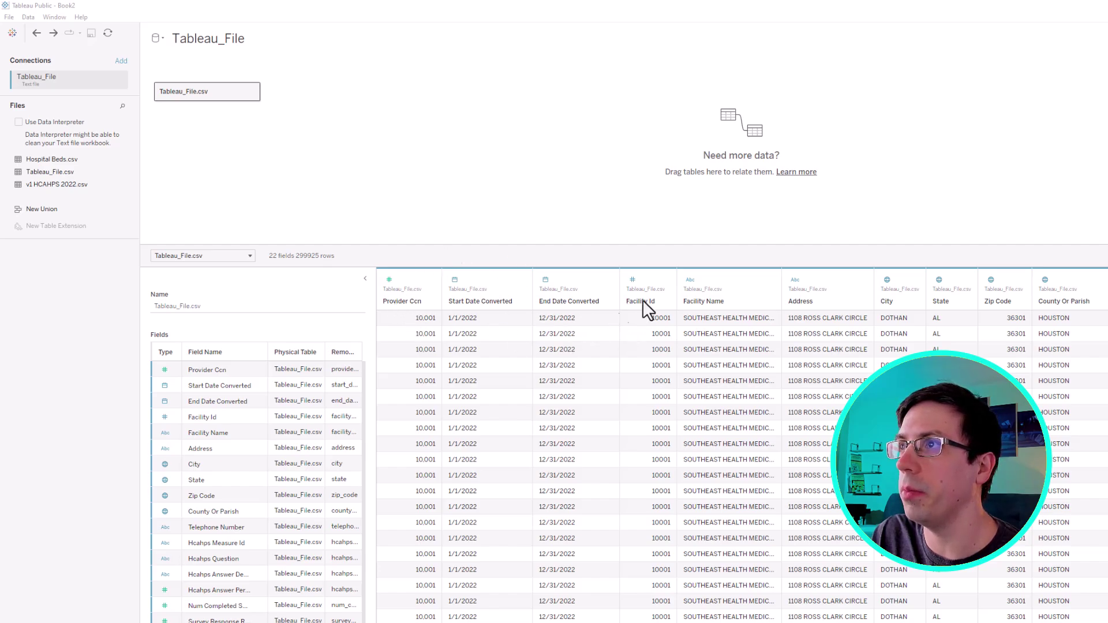
# Hide the Facility Id field and widen the Facility Name column in the data preview to show full hospital names.
pyautogui.click(664, 281)
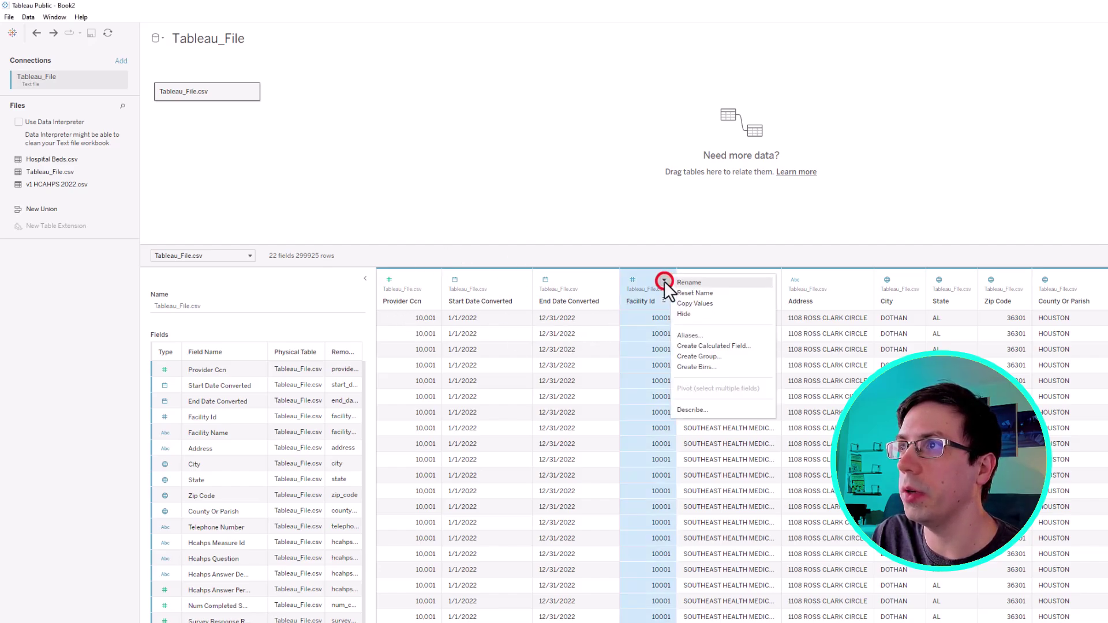
pyautogui.click(683, 314)
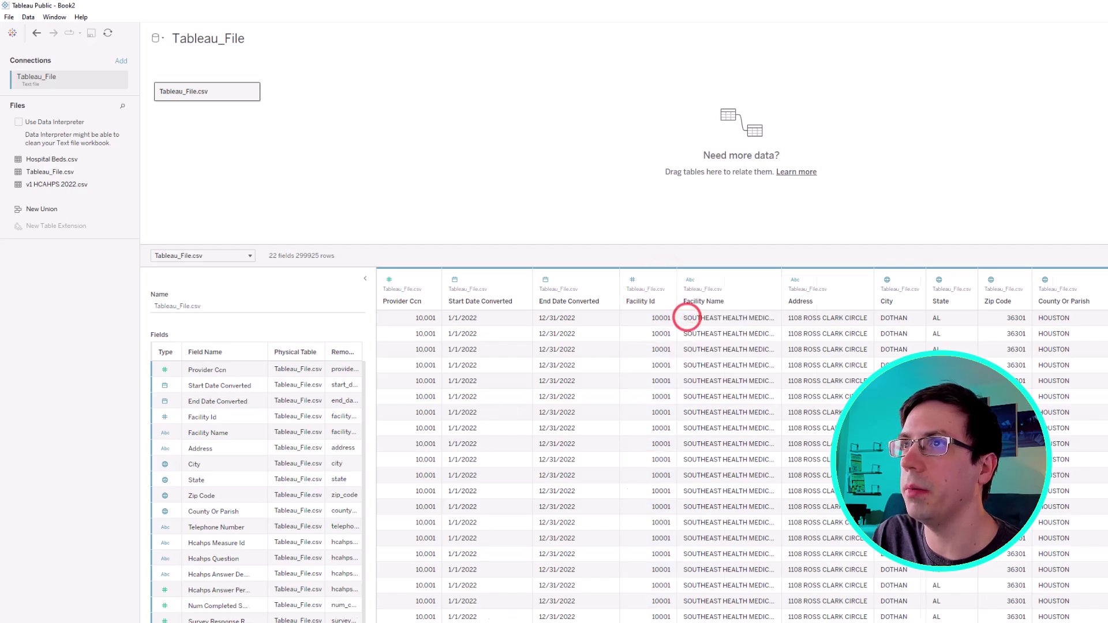
pyautogui.moveTo(722, 298); pyautogui.dragTo(754, 309)
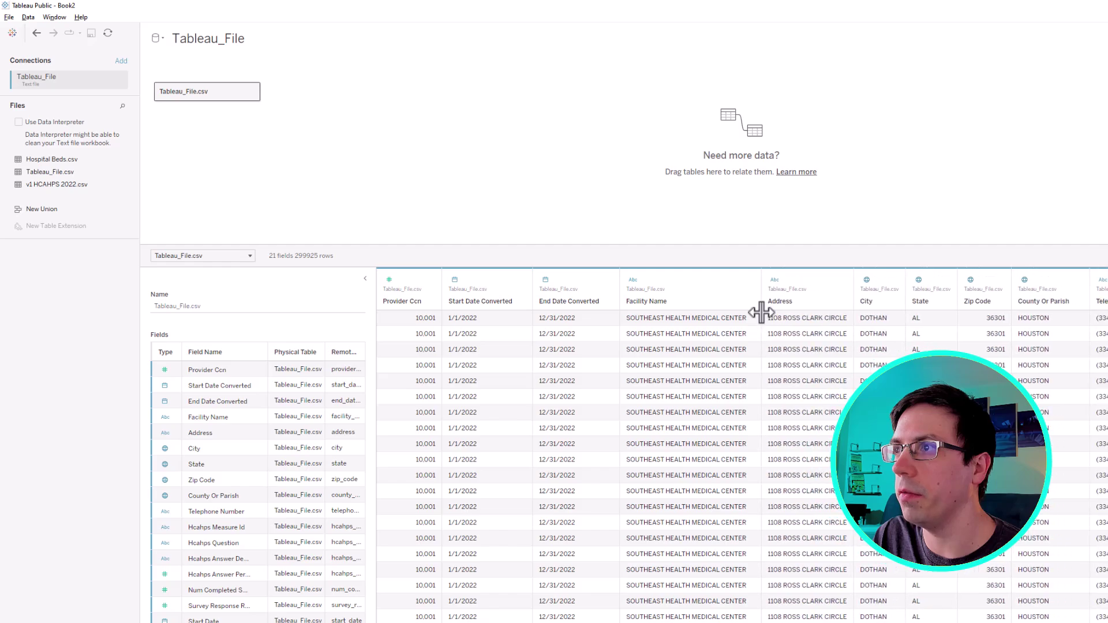
# Widen the Hcahps Measure Id, Hcahps Question and Hcahps Answer Description columns in the data preview to read their full text.
pyautogui.hscroll(5, 741, 445)
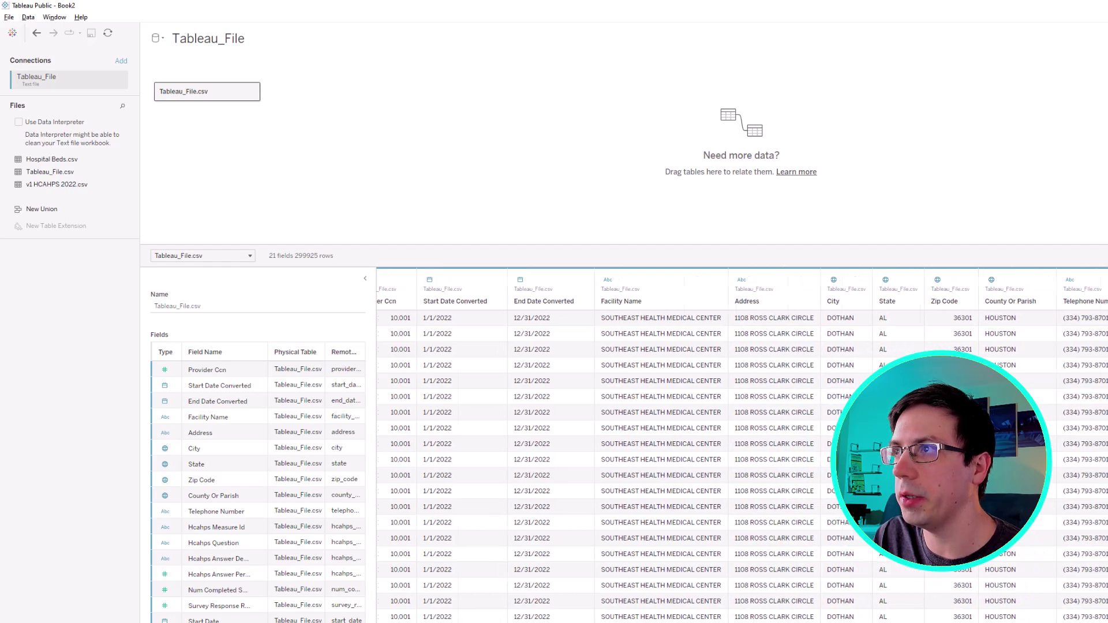
pyautogui.hscroll(5, 742, 445)
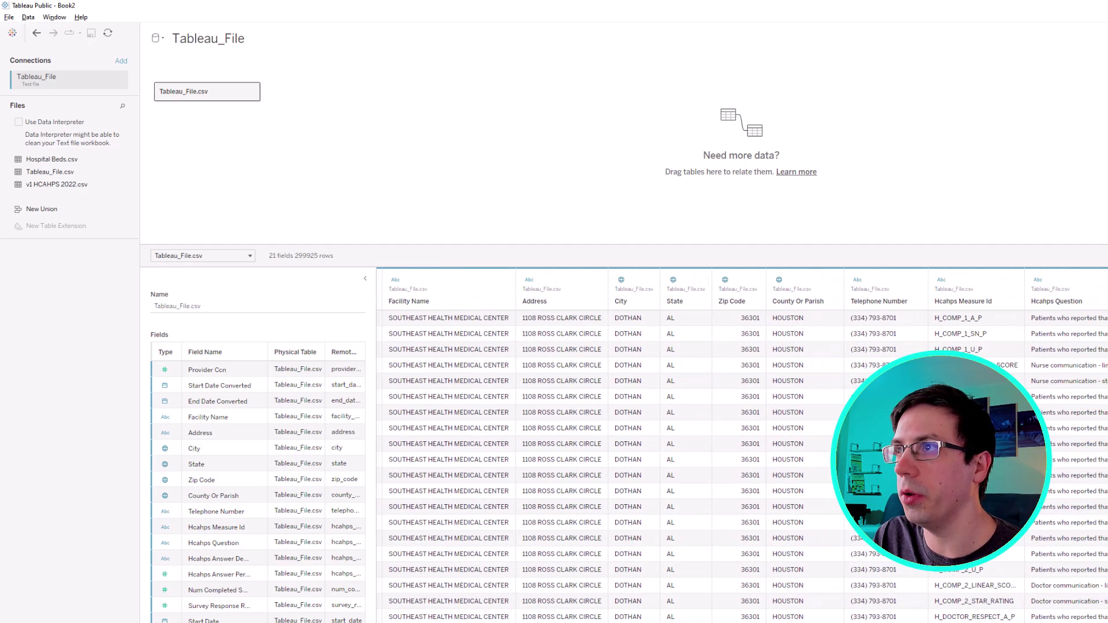
pyautogui.hscroll(10, 742, 444)
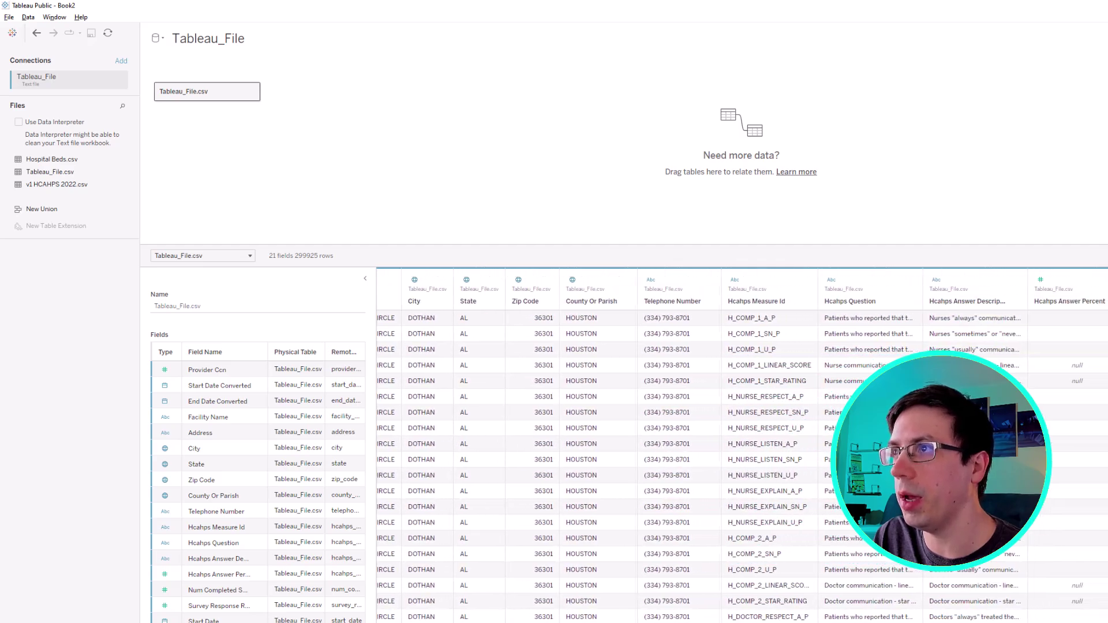
pyautogui.hscroll(1, 742, 444)
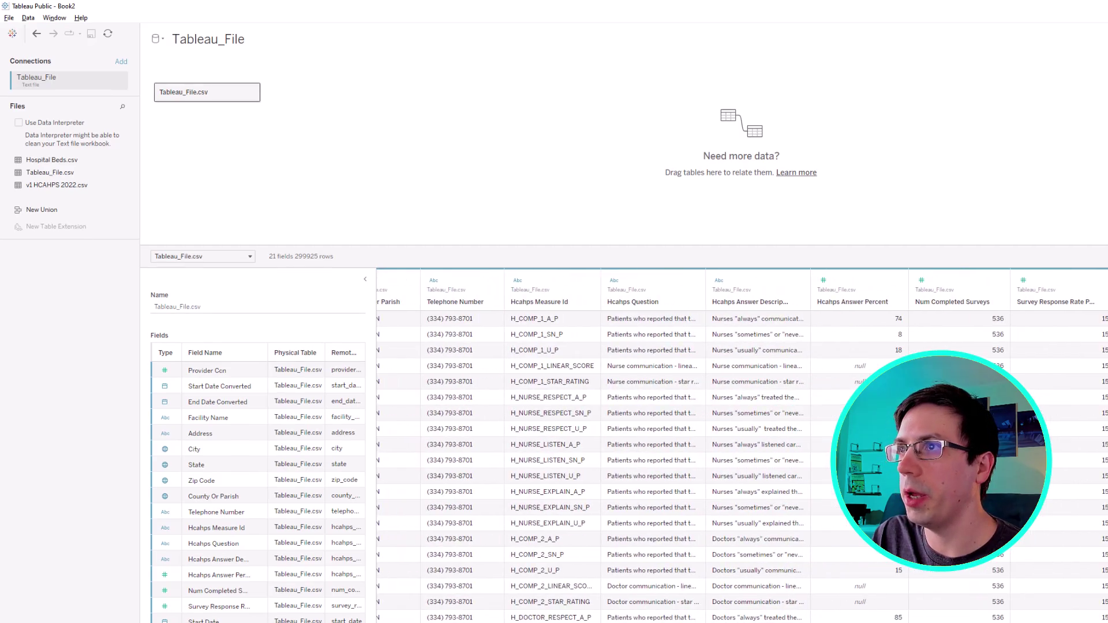
pyautogui.moveTo(601, 284); pyautogui.dragTo(633, 304)
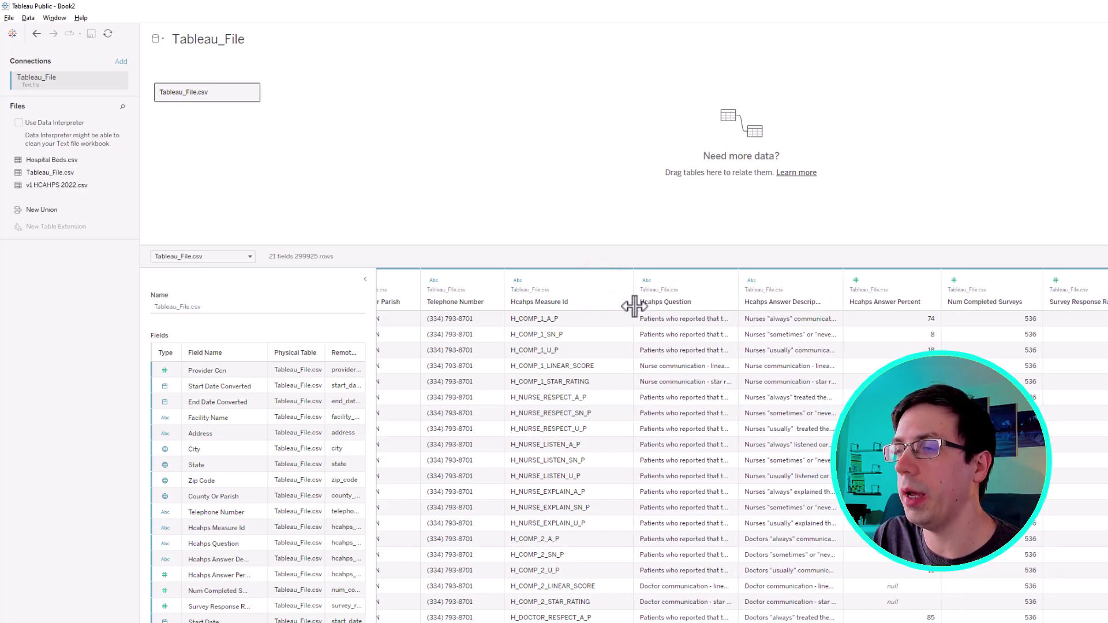
pyautogui.moveTo(737, 297); pyautogui.dragTo(905, 315)
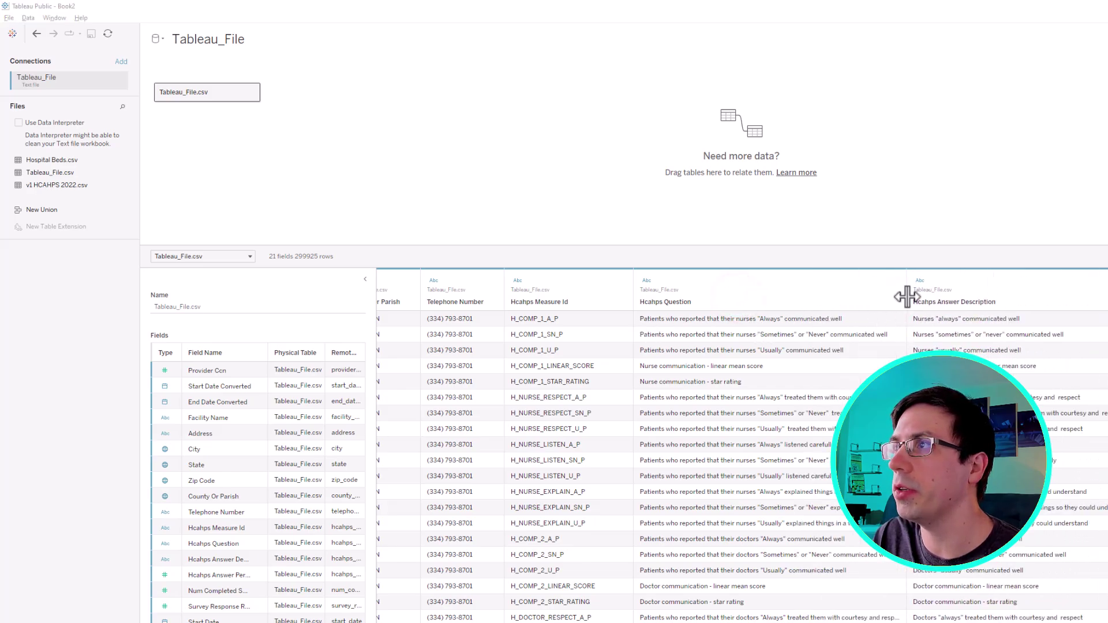
pyautogui.moveTo(907, 297); pyautogui.dragTo(983, 299)
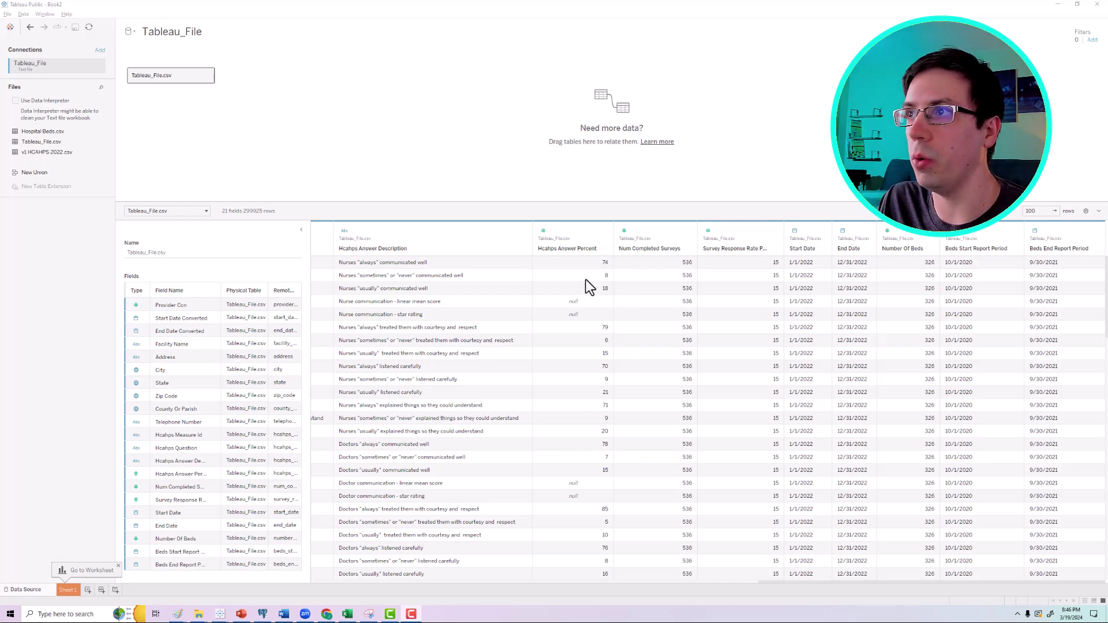
pyautogui.moveTo(584, 289); pyautogui.dragTo(483, 266)
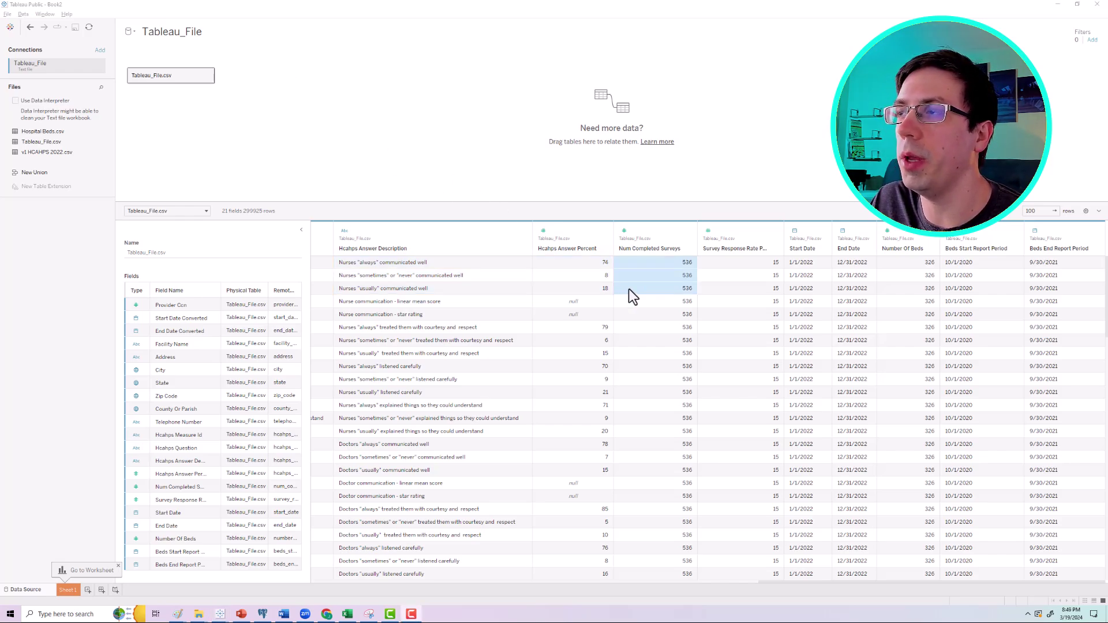
# Examine the Start Date and End Date columns across the data preview rows and compare them with Start Date Converted and End Date Converted.
pyautogui.click(808, 261)
pyautogui.click(855, 263)
pyautogui.scroll(-20, 646, 332)
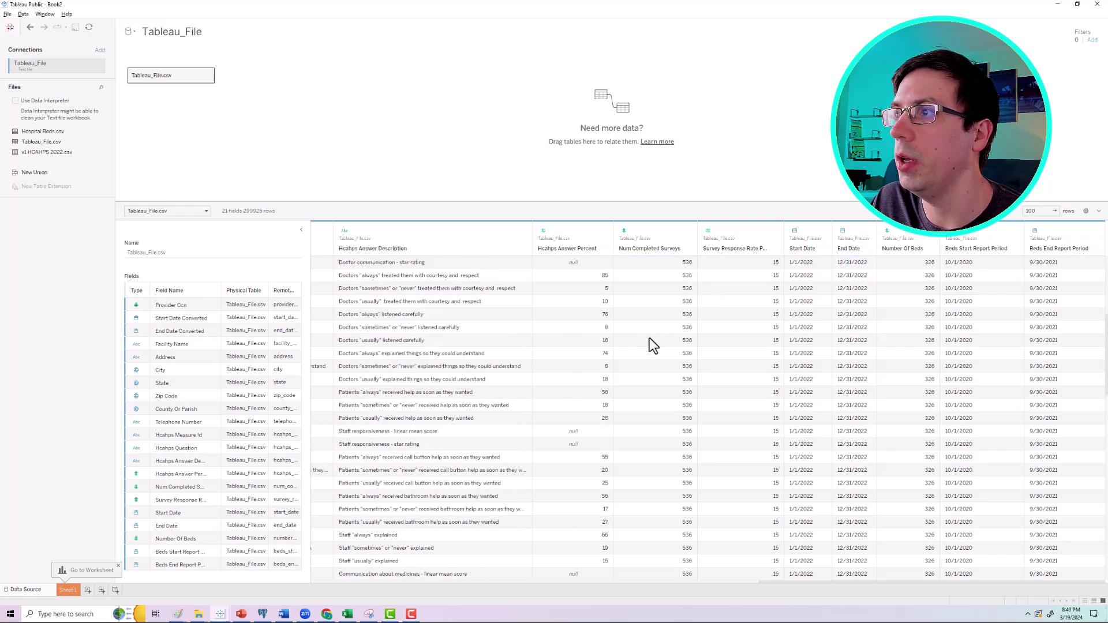
pyautogui.scroll(20, 637, 364)
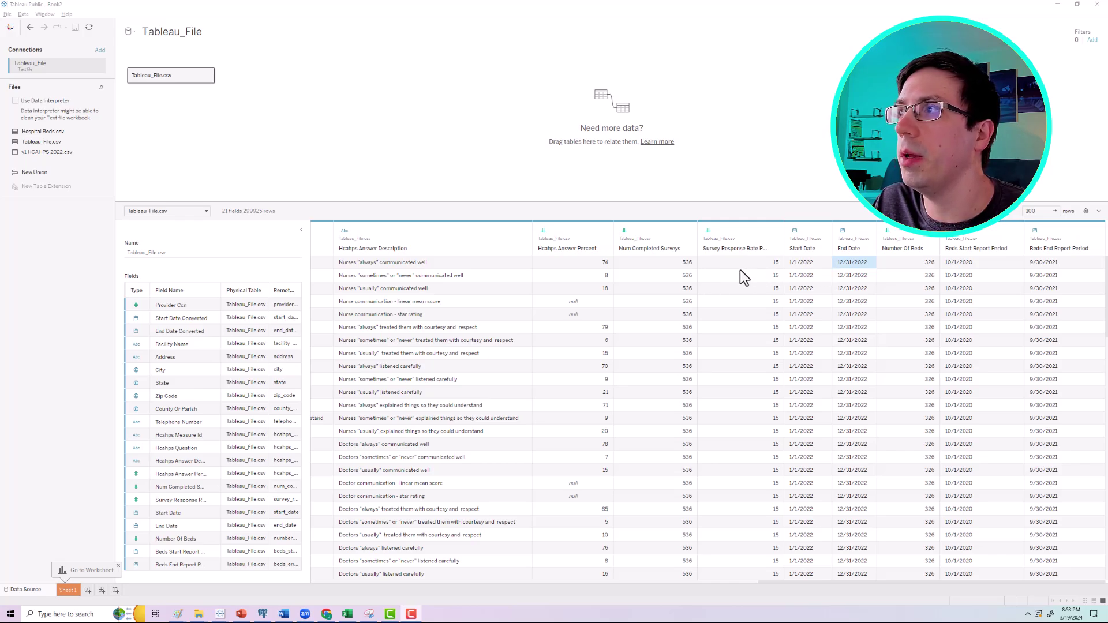
pyautogui.click(822, 262)
pyautogui.click(854, 262)
pyautogui.click(824, 264)
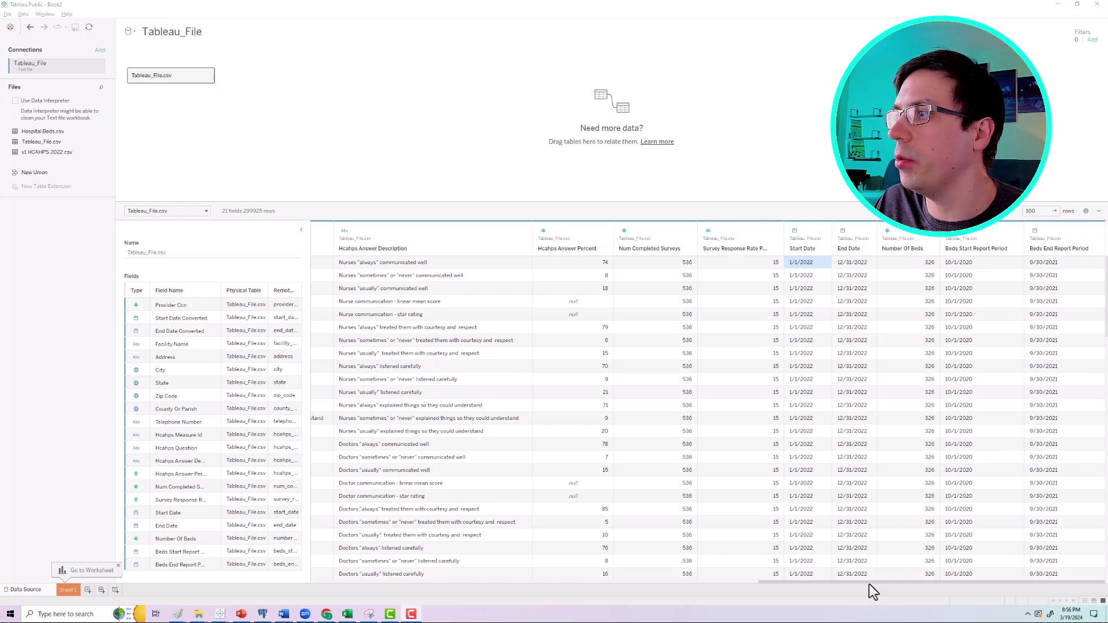
pyautogui.hscroll(-10, 870, 583)
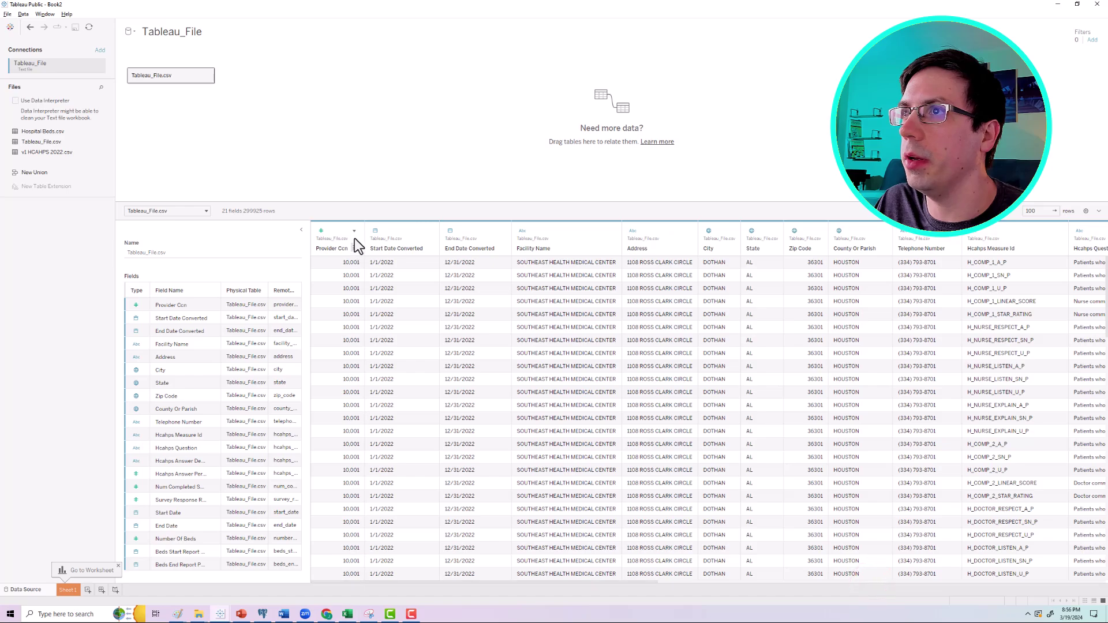
pyautogui.moveTo(492, 582); pyautogui.dragTo(1073, 614)
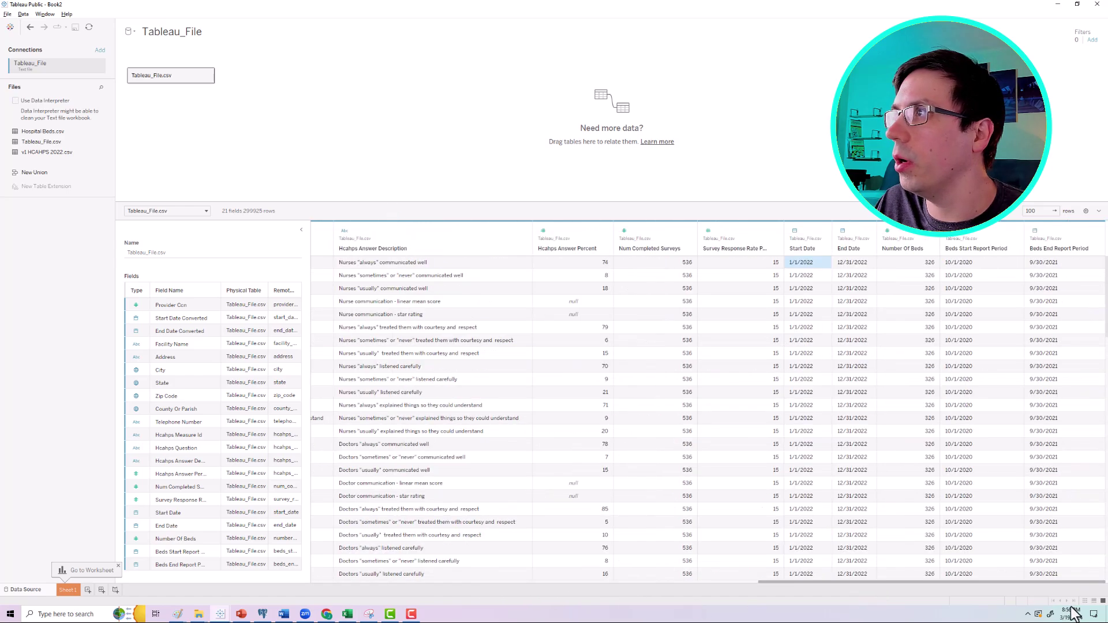
# Hide the redundant Start Date and End Date fields in the Tableau_File.csv data preview.
pyautogui.click(821, 231)
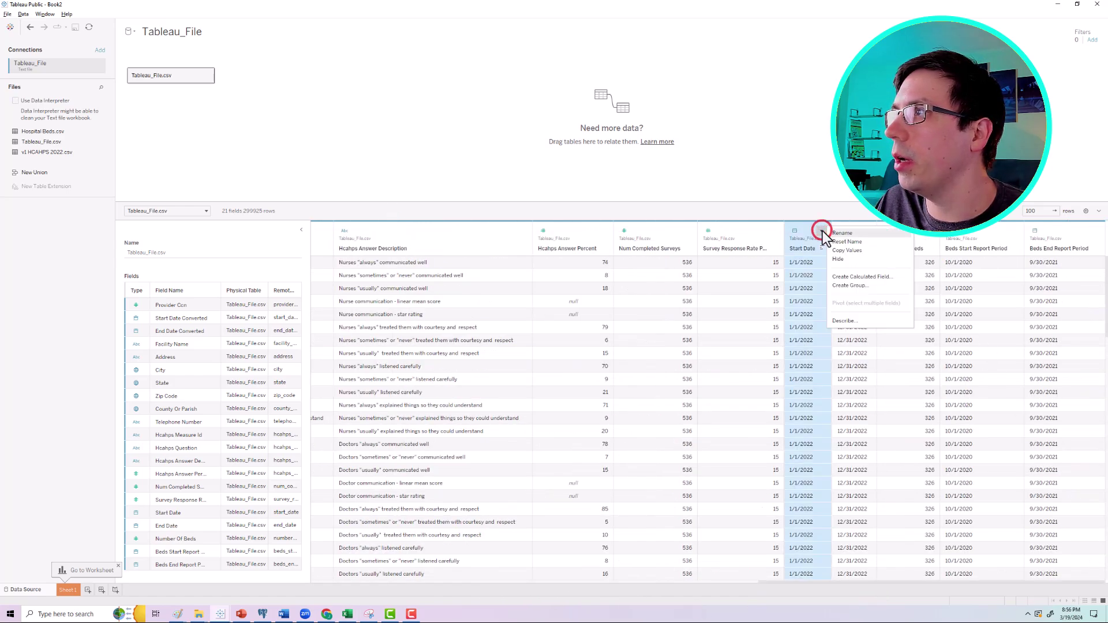
pyautogui.click(840, 259)
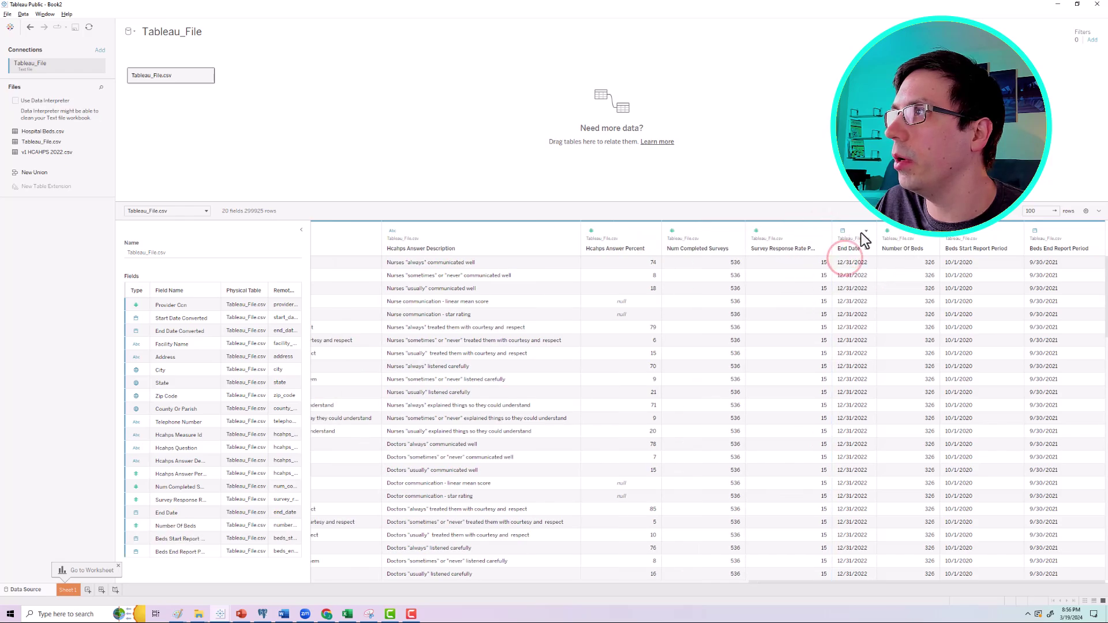
pyautogui.click(865, 231)
pyautogui.click(880, 264)
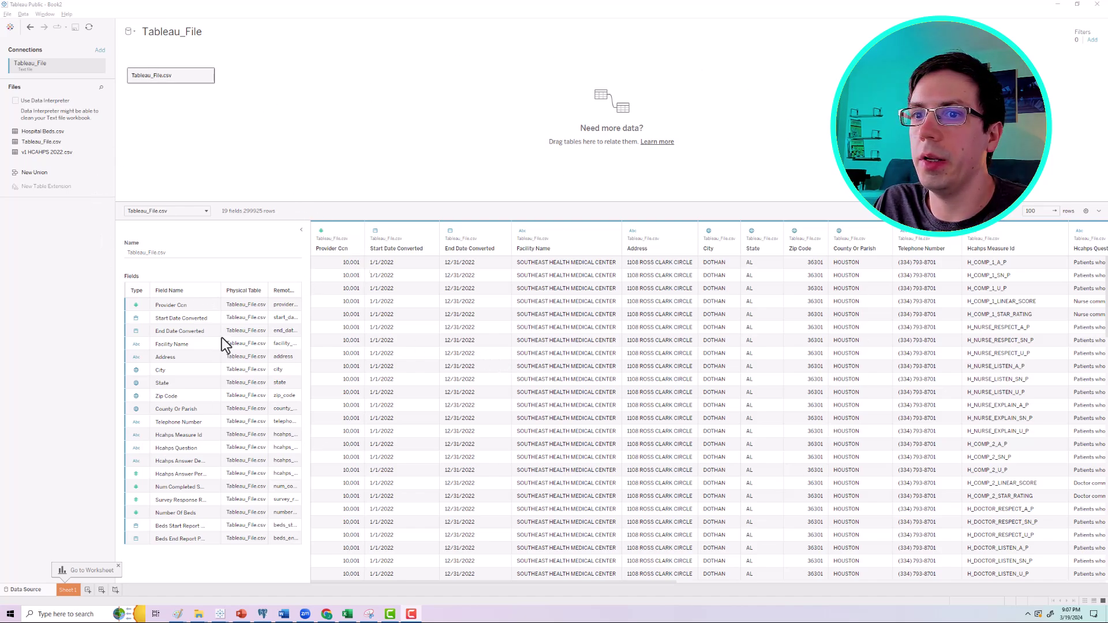
# In Sheet 1, set the default number format of Provider Ccn to the custom format 000000.
pyautogui.click(68, 591)
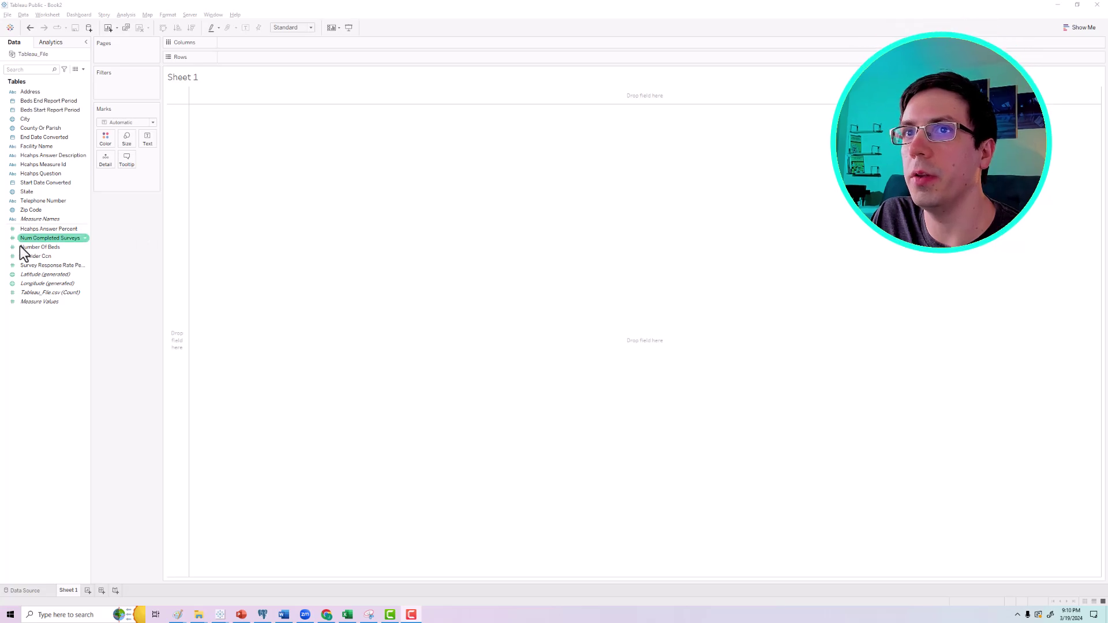
pyautogui.rightClick(34, 258)
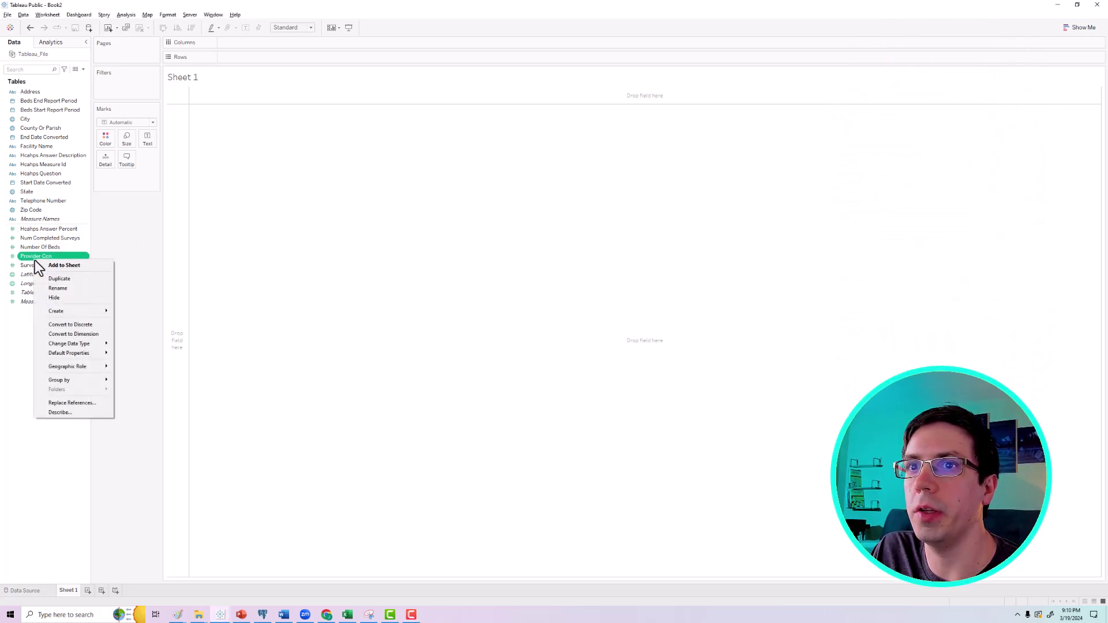
pyautogui.moveTo(65, 353)
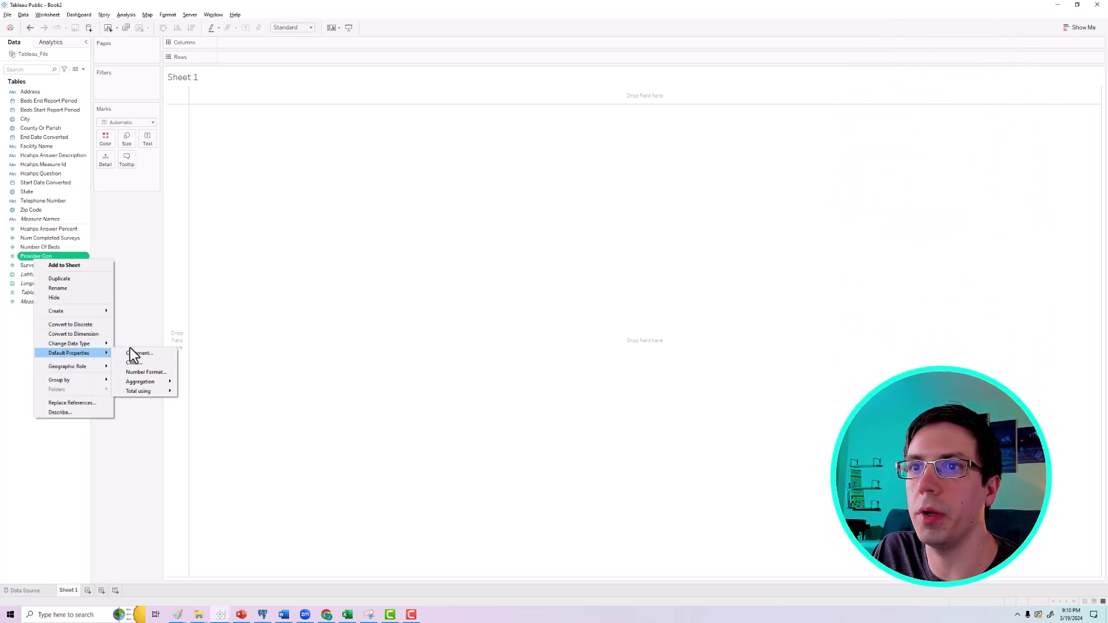
pyautogui.click(140, 371)
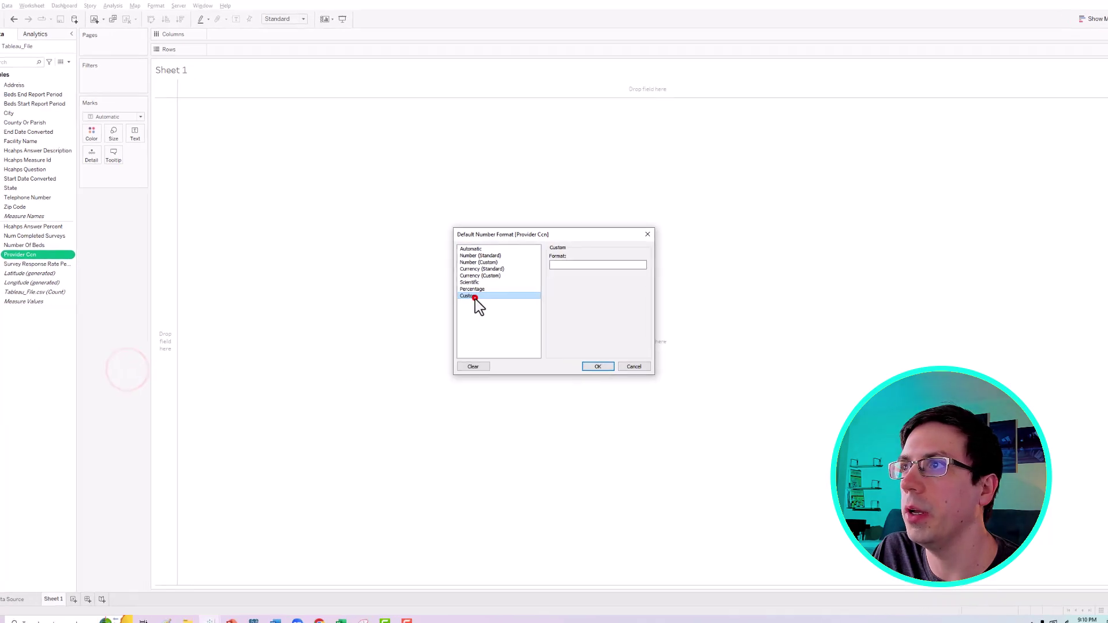
pyautogui.click(472, 297)
pyautogui.click(563, 267)
pyautogui.write('0')
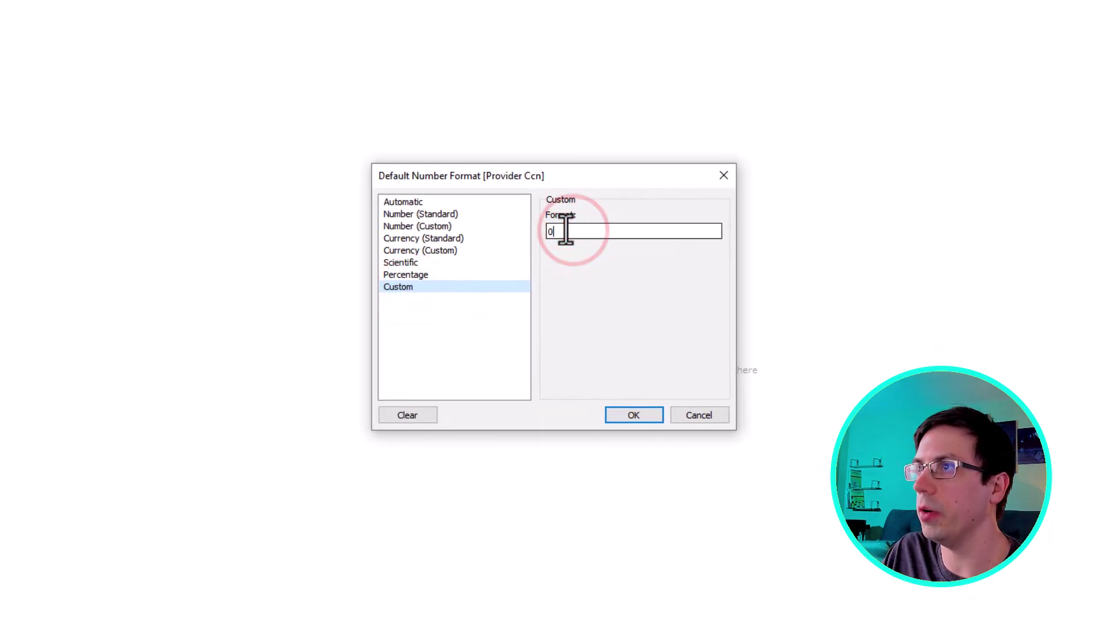
pyautogui.write('00000')
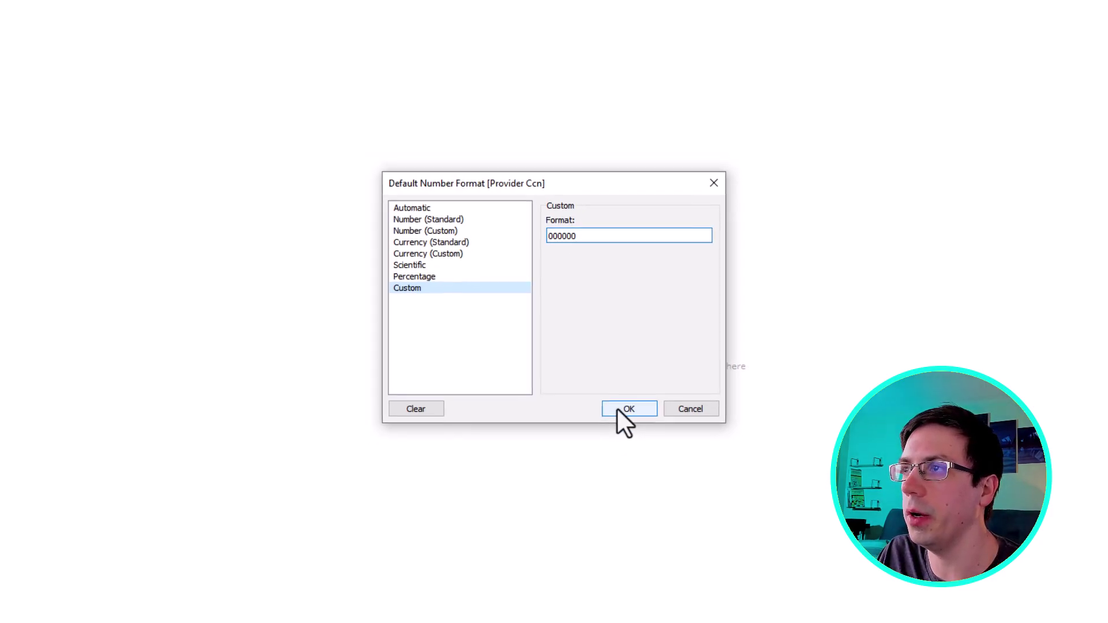
pyautogui.click(620, 414)
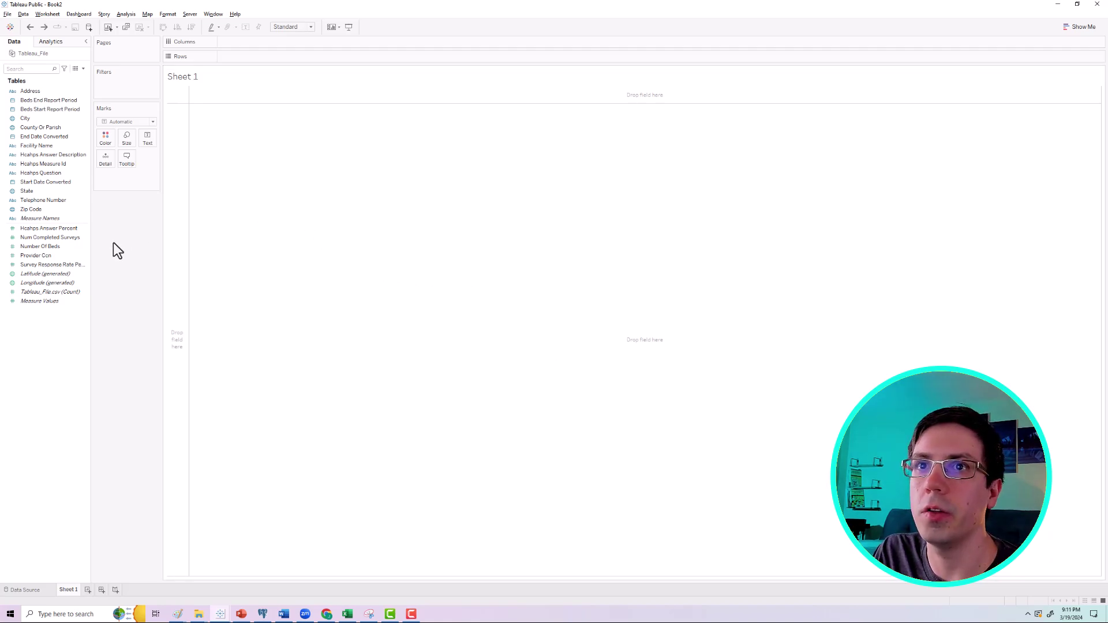
# List Provider Ccn on Rows as a discrete dimension to check its number format, and clear the sheet.
pyautogui.click(43, 255)
pyautogui.moveTo(30, 256); pyautogui.dragTo(240, 54)
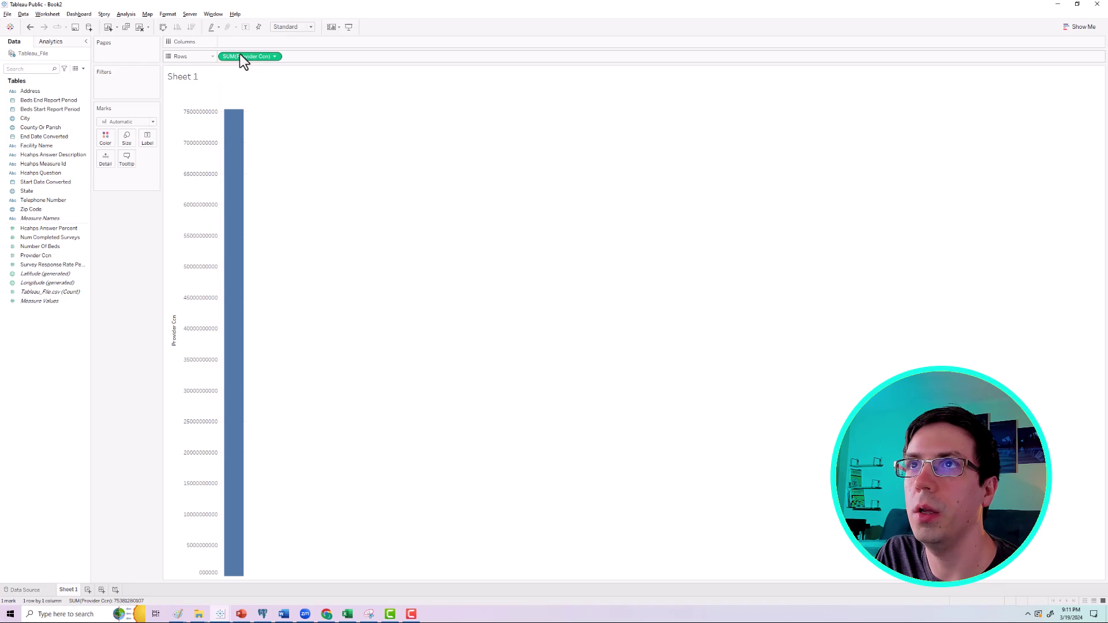
pyautogui.rightClick(240, 54)
pyautogui.click(283, 121)
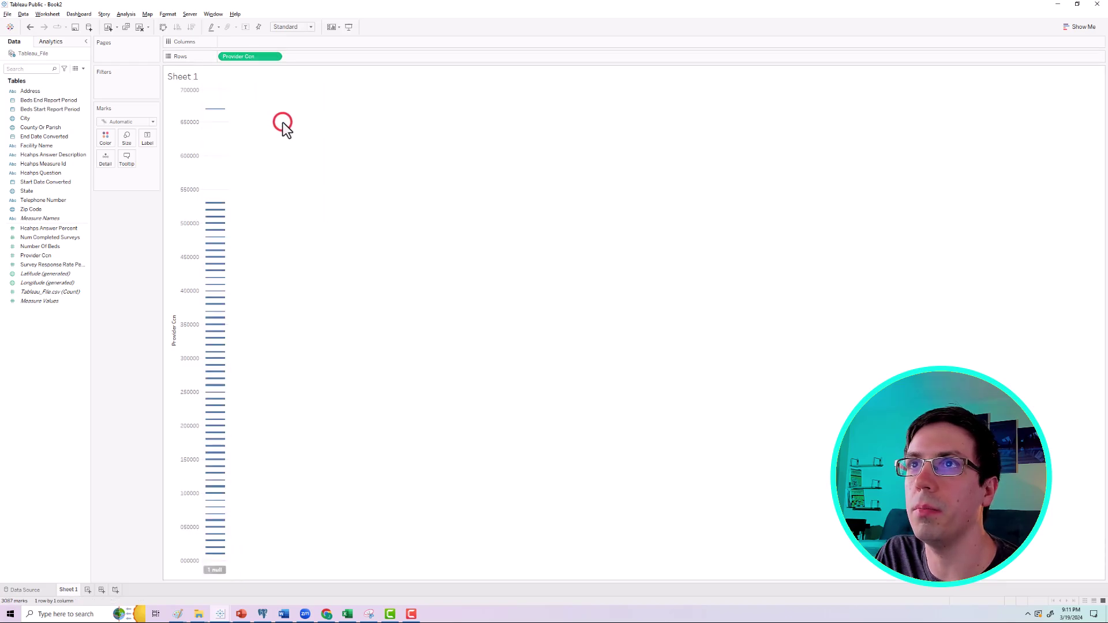
pyautogui.rightClick(252, 58)
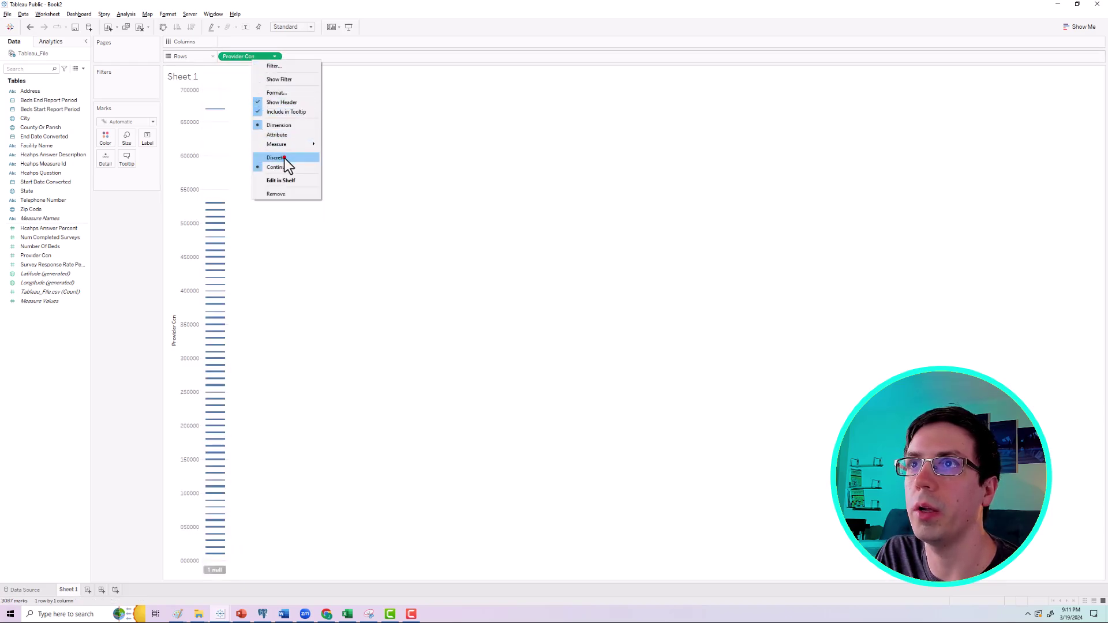
pyautogui.click(285, 158)
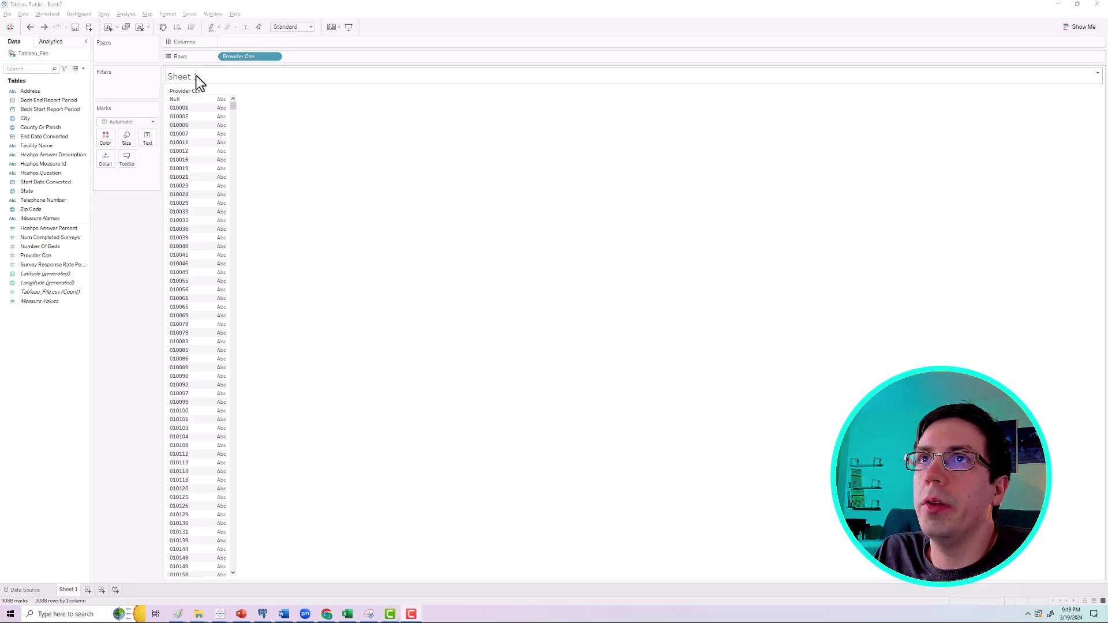
pyautogui.click(138, 27)
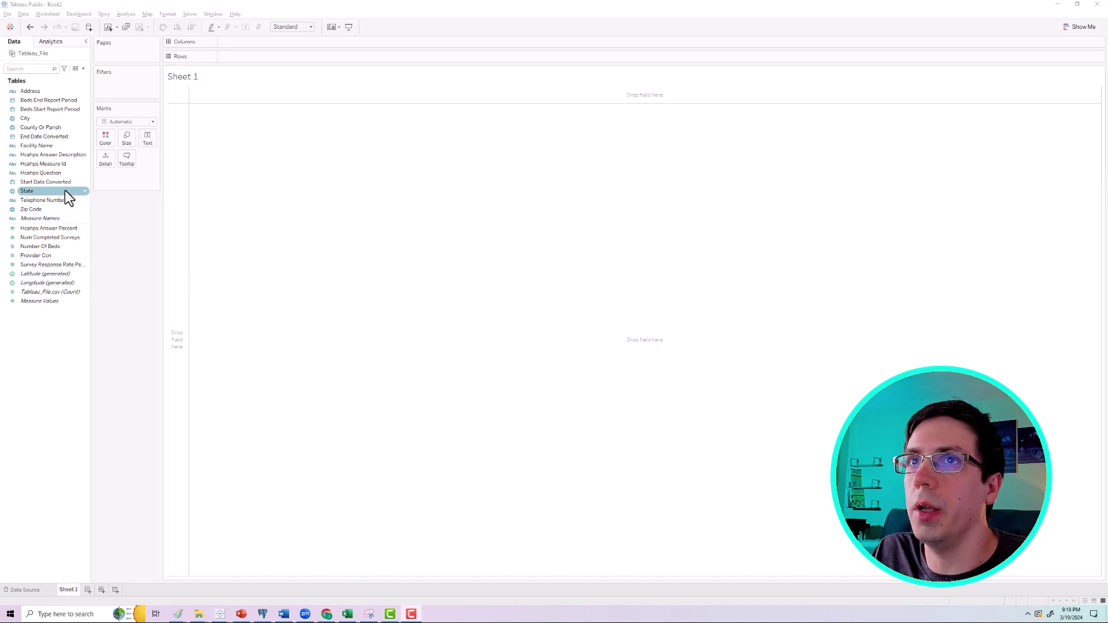
# Place Hcahps Question on Rows and widen its column to show more of the question text.
pyautogui.moveTo(31, 172); pyautogui.dragTo(262, 51)
pyautogui.click(289, 161)
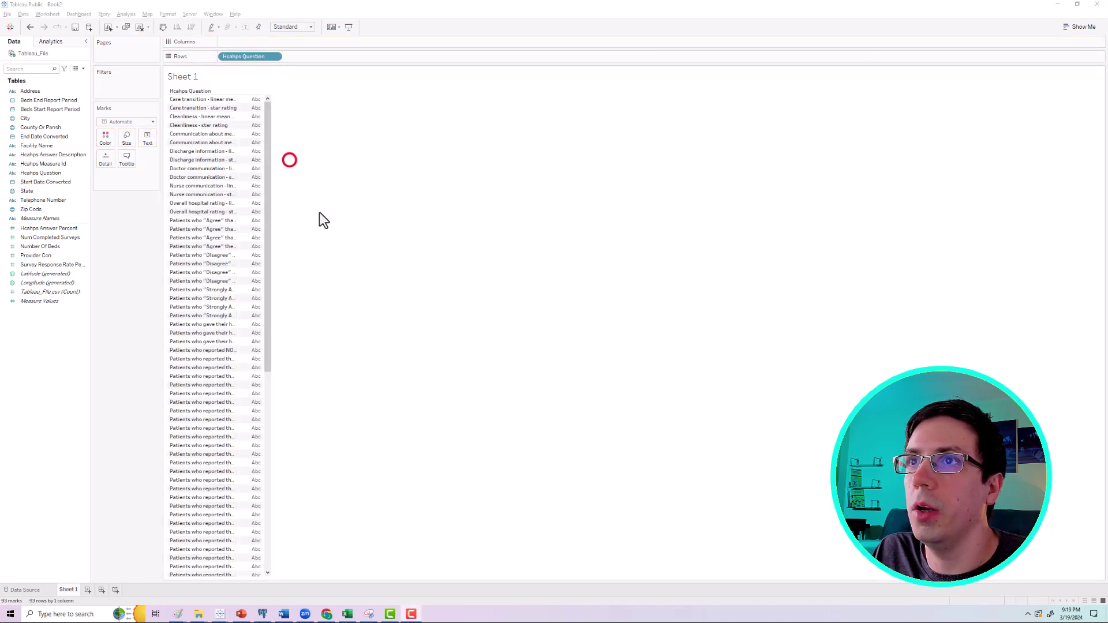
pyautogui.moveTo(235, 228); pyautogui.dragTo(379, 228)
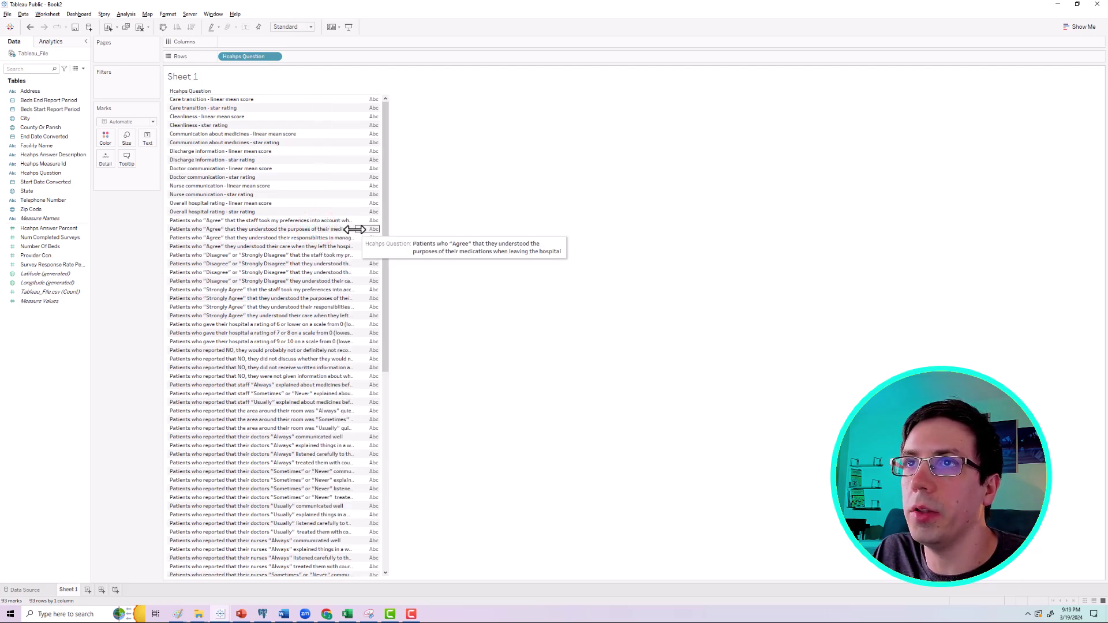
pyautogui.click(593, 222)
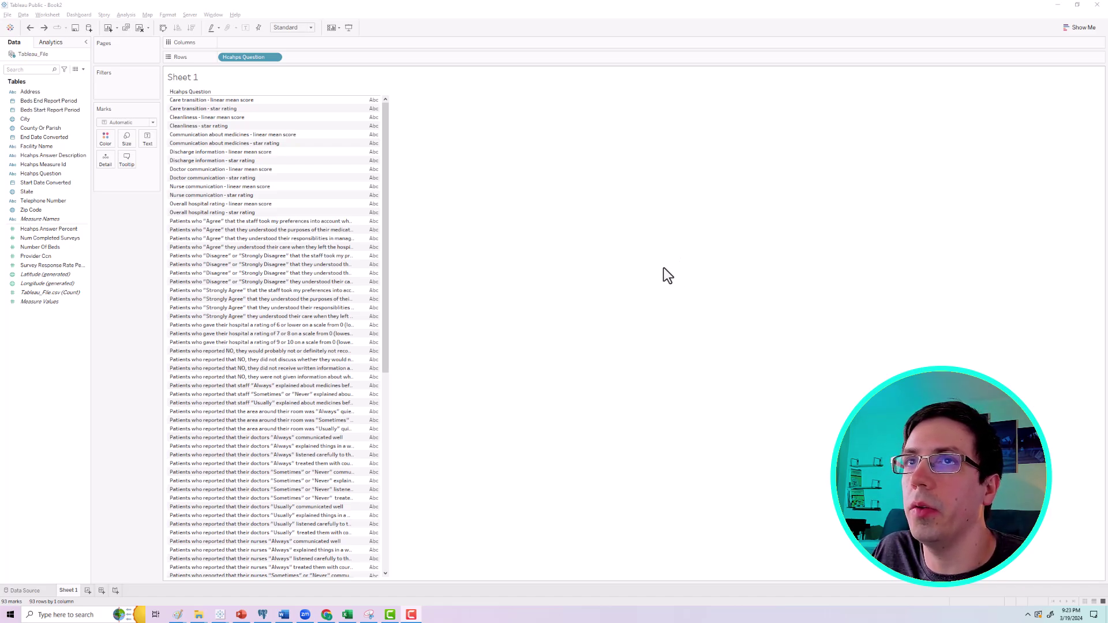
# Start a new calculated field, move its editor below the first question rows and insert the Hcahps Question field into the formula.
pyautogui.click(127, 14)
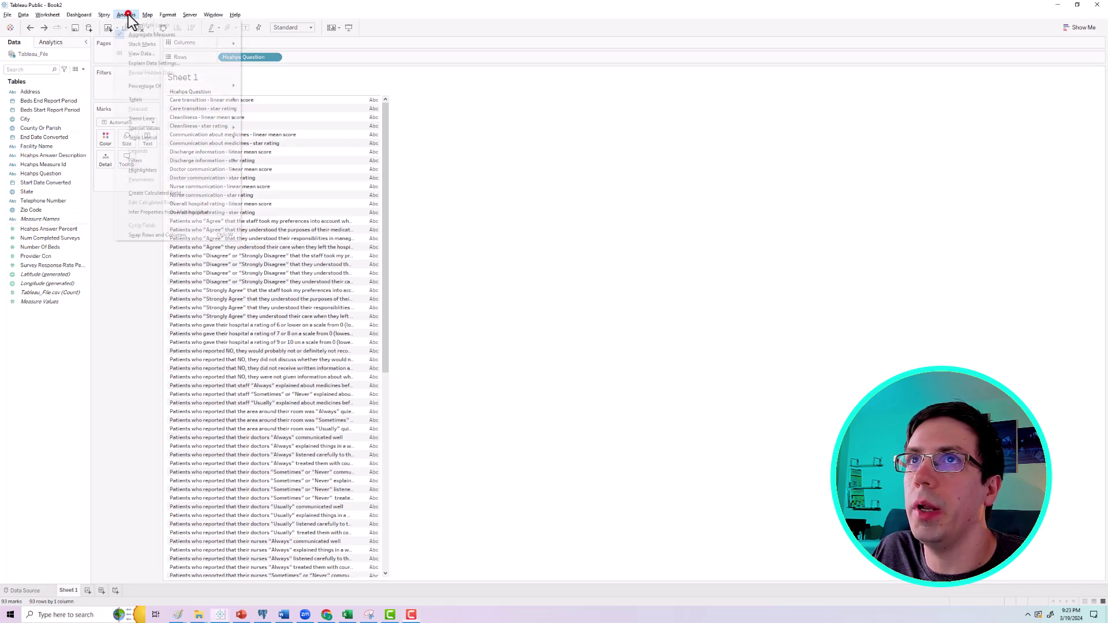
pyautogui.click(153, 191)
pyautogui.moveTo(329, 293); pyautogui.dragTo(295, 345)
pyautogui.click(233, 384)
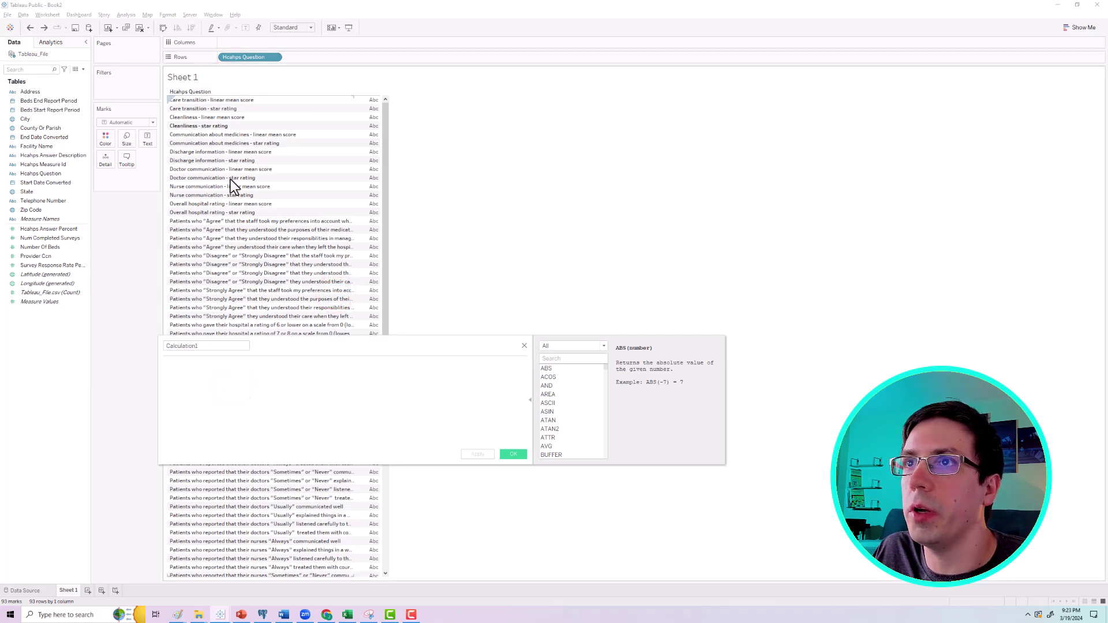
pyautogui.moveTo(233, 56); pyautogui.dragTo(242, 391)
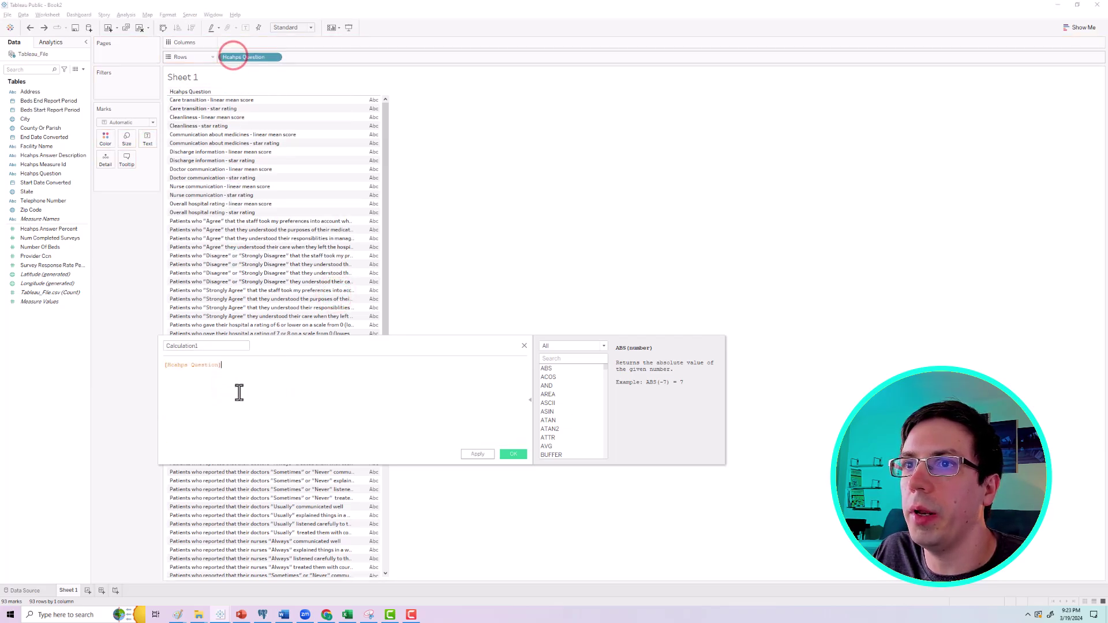
# Build the formula's first condition around the field as IF CONTAINS([Hcahps Question],'Always').
pyautogui.click(167, 361)
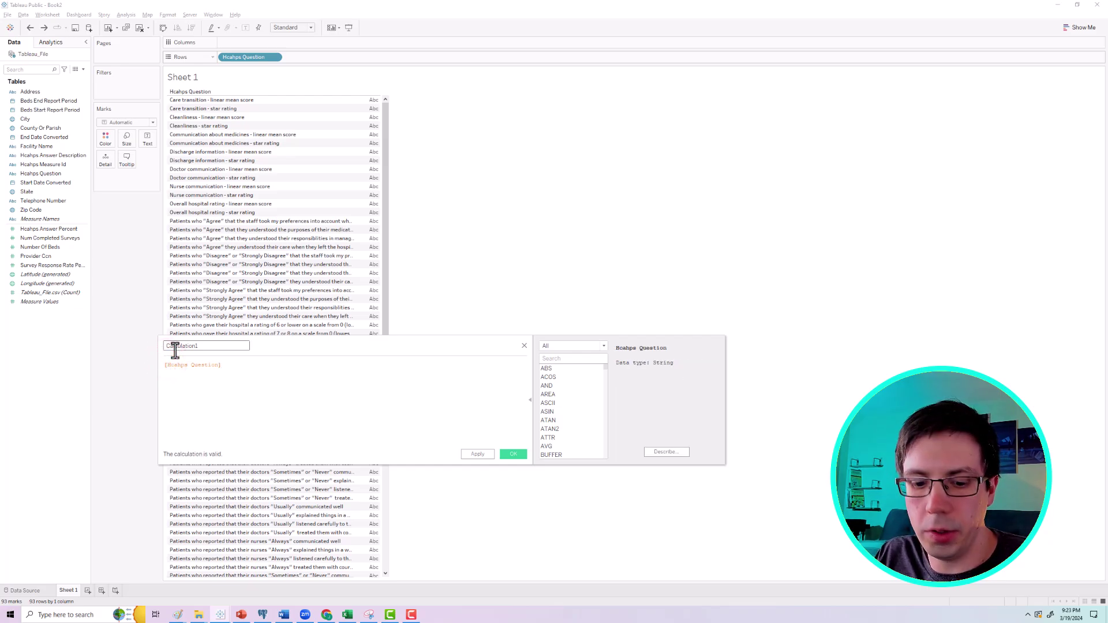
pyautogui.write('IF ')
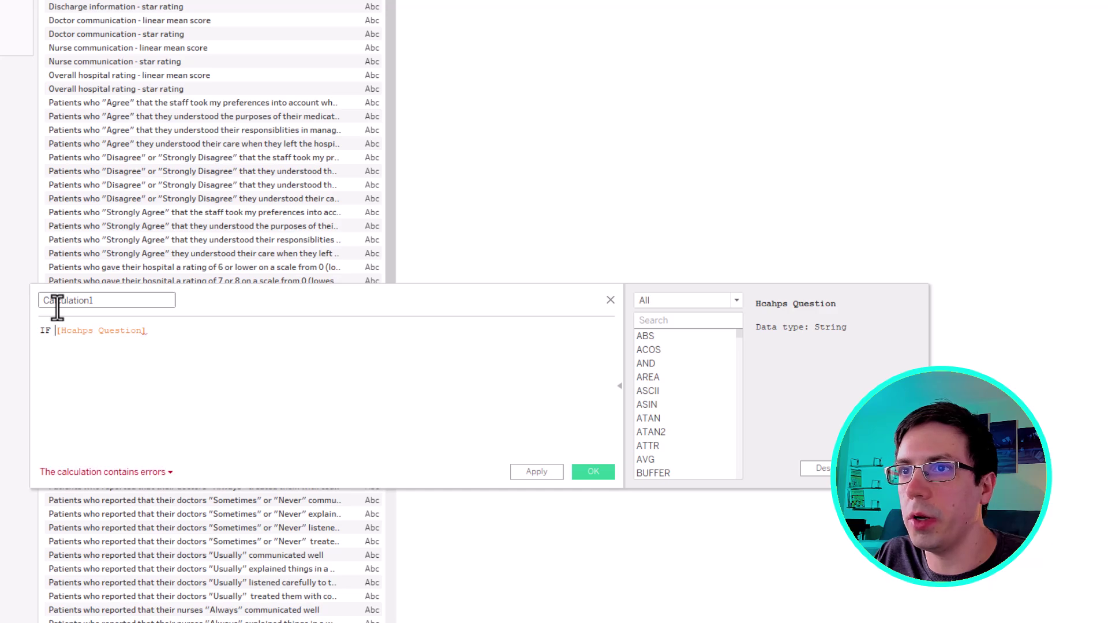
pyautogui.write('CONTAINS(')
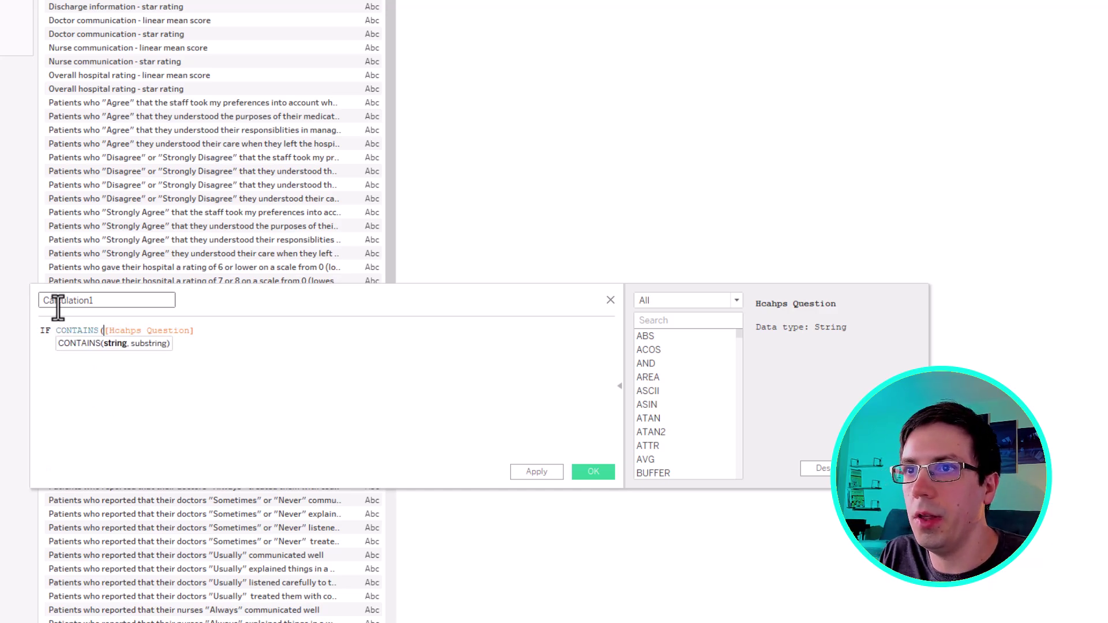
pyautogui.moveTo(197, 332); pyautogui.dragTo(105, 332)
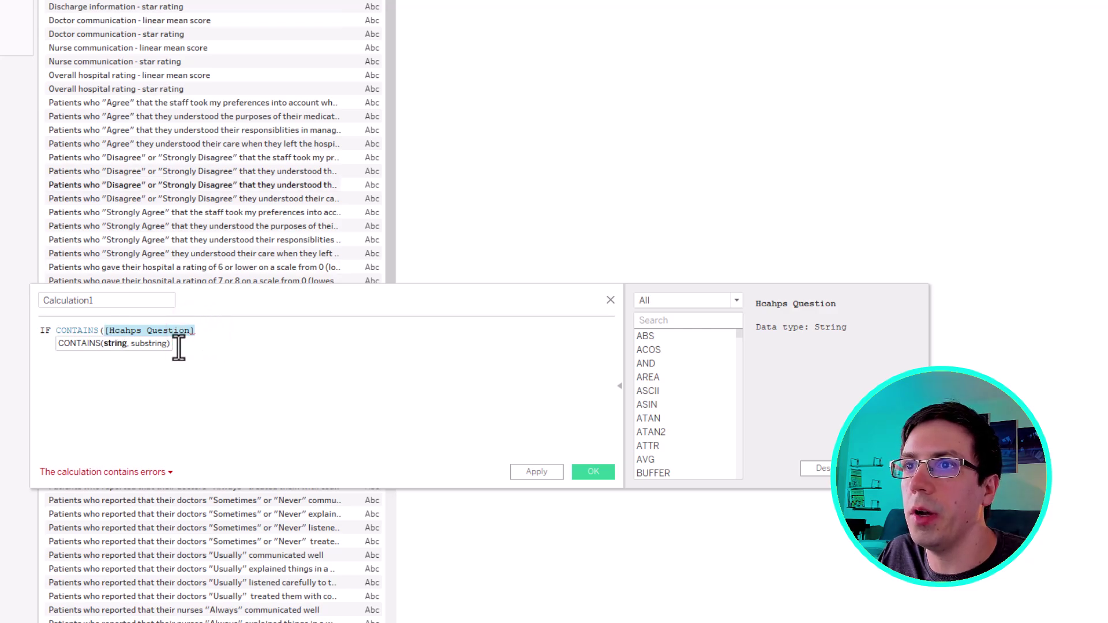
pyautogui.click(198, 330)
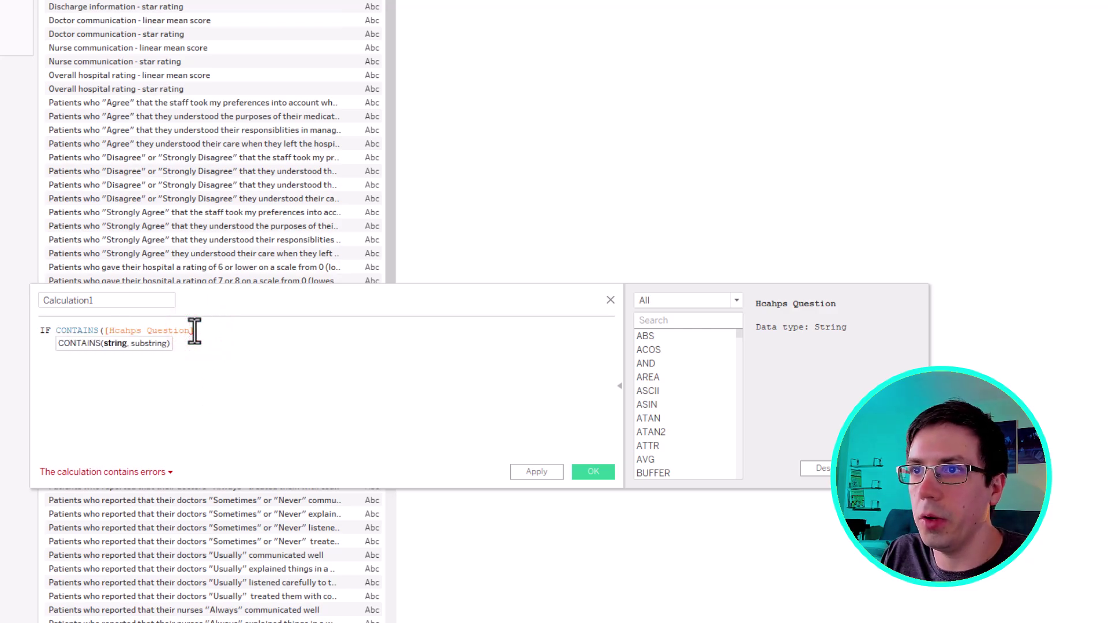
pyautogui.write(',')
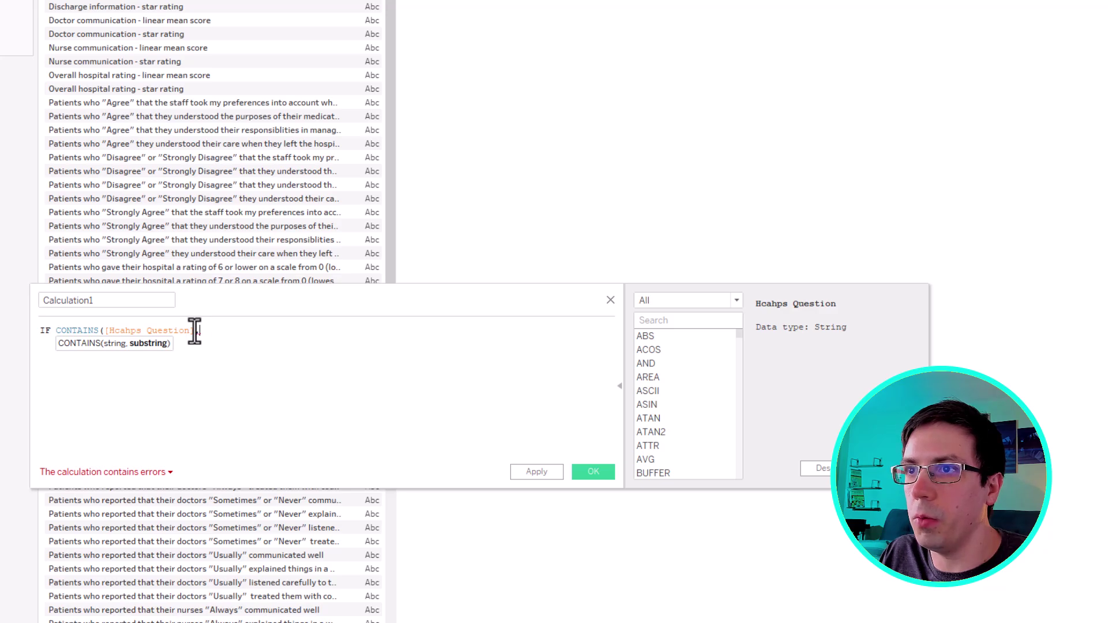
pyautogui.write("'")
pyautogui.write("Always'")
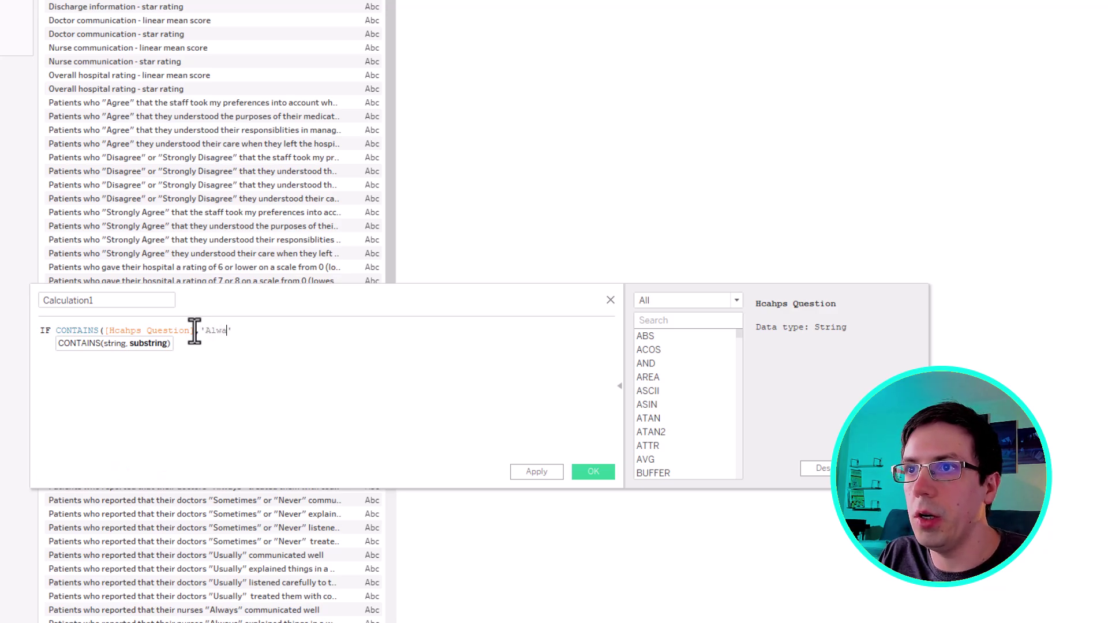
pyautogui.write(')')
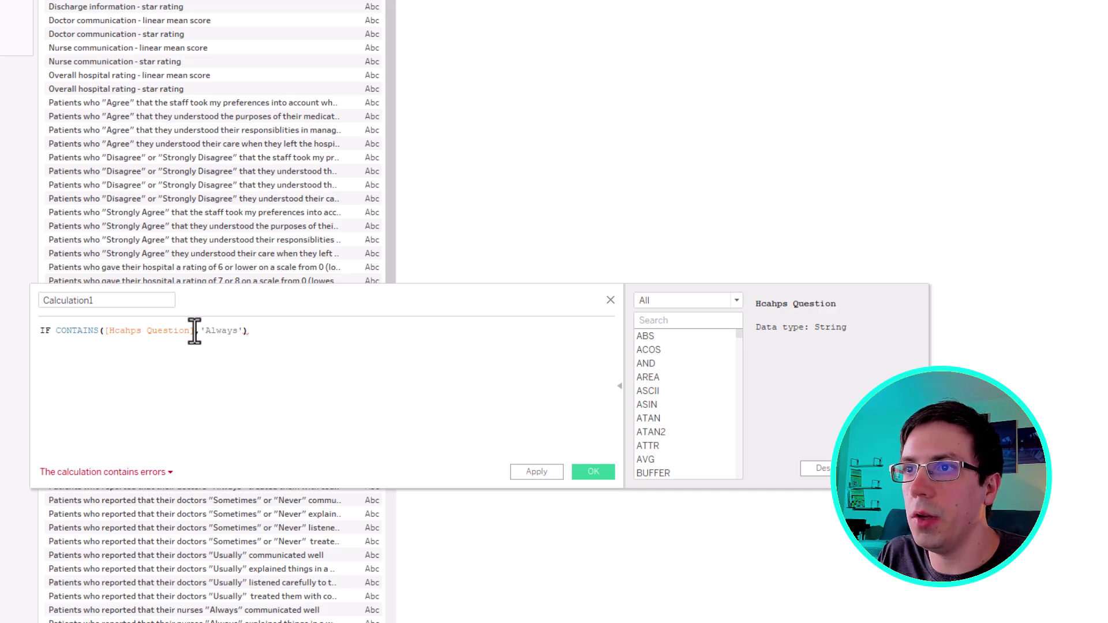
# Extend the formula's condition with OR CONTAINS([Hcahps Question],'9'), reusing a copy of the first CONTAINS expression.
pyautogui.write(' OR')
pyautogui.moveTo(247, 334); pyautogui.dragTo(55, 334)
pyautogui.hotkey('ctrl', 'c')
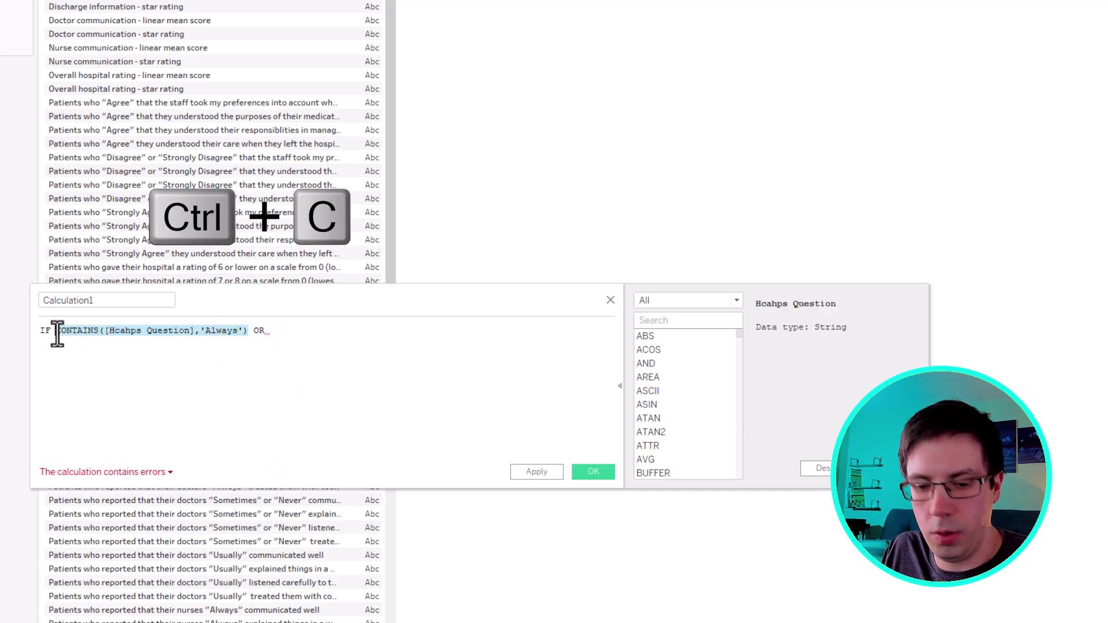
pyautogui.click(287, 331)
pyautogui.hotkey('ctrl', 'v')
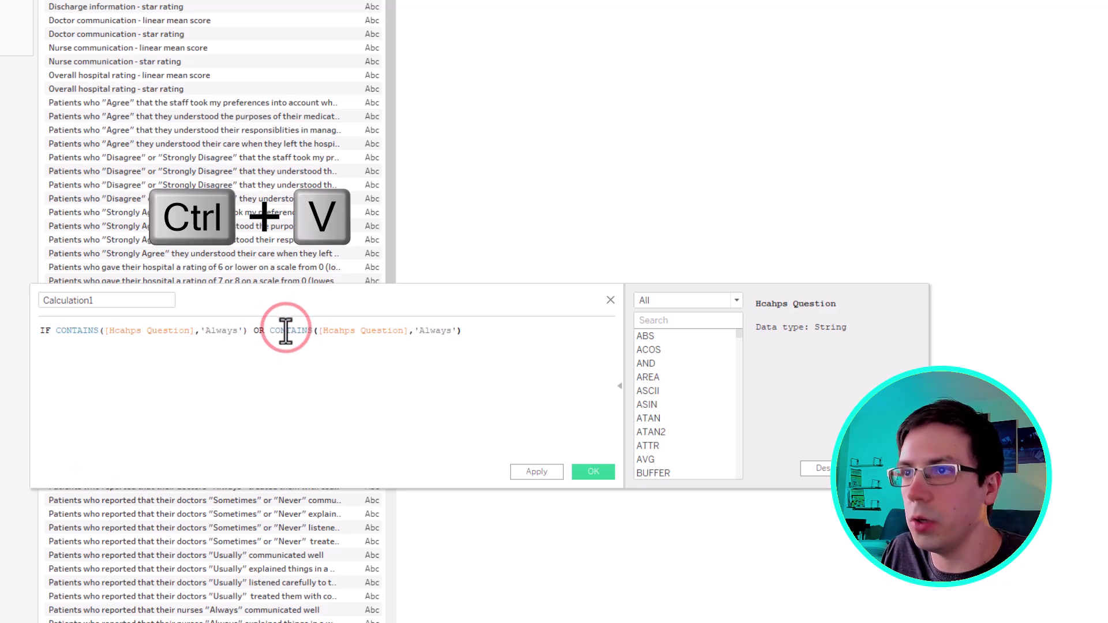
pyautogui.doubleClick(444, 330)
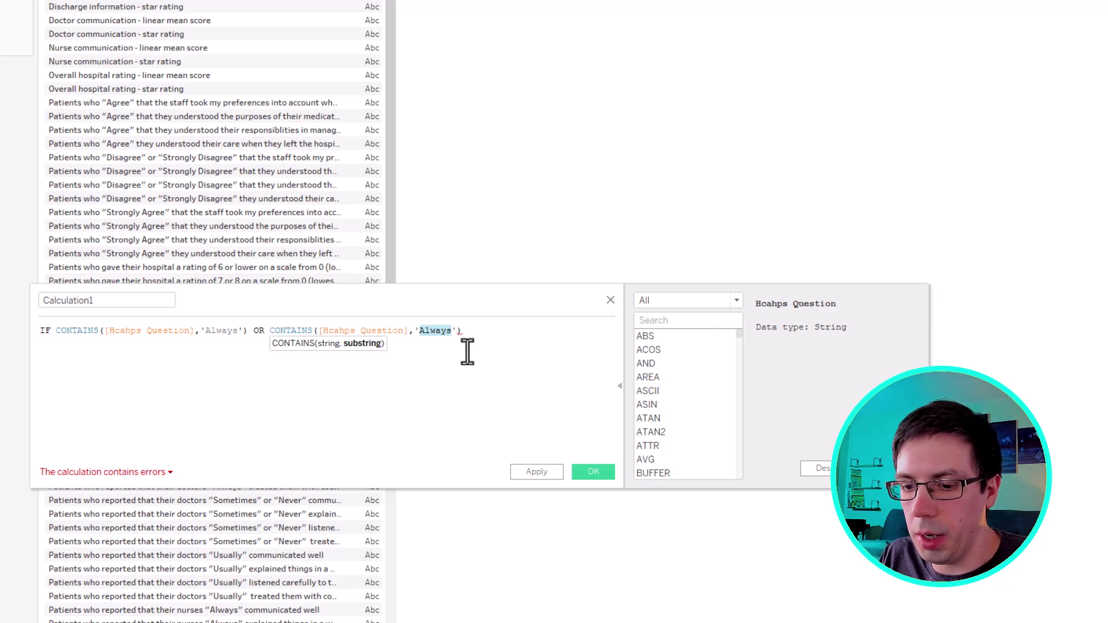
pyautogui.write('9')
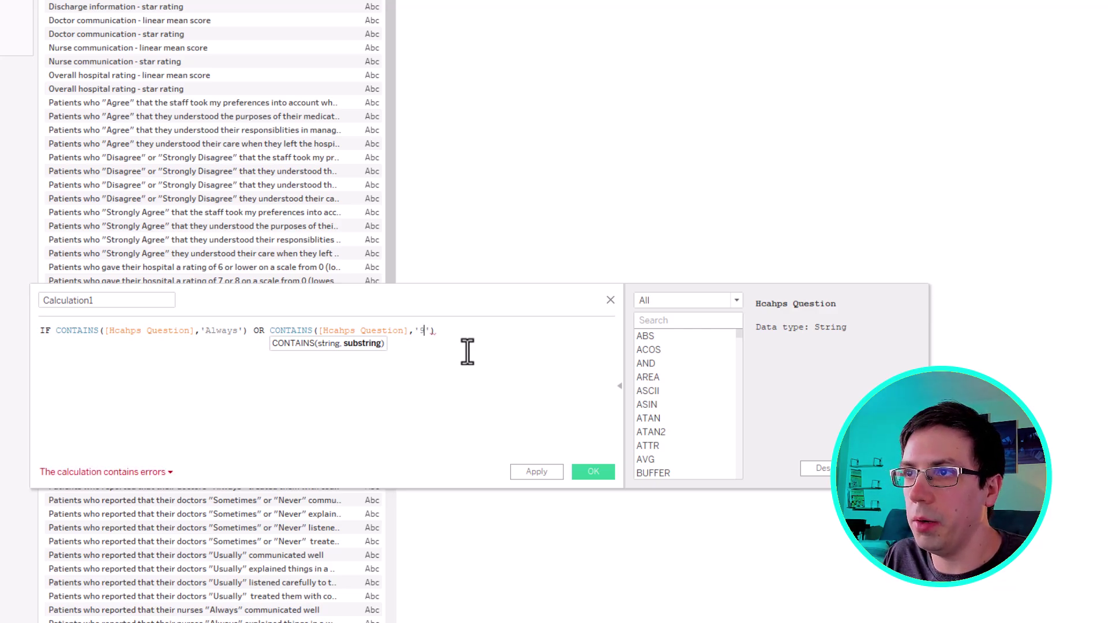
# Complete the formula so it returns 1 when the condition is met and 0 otherwise: THEN 1 ELSE 0 END.
pyautogui.press('Return')
pyautogui.write('TH')
pyautogui.press('Return')
pyautogui.write("'")
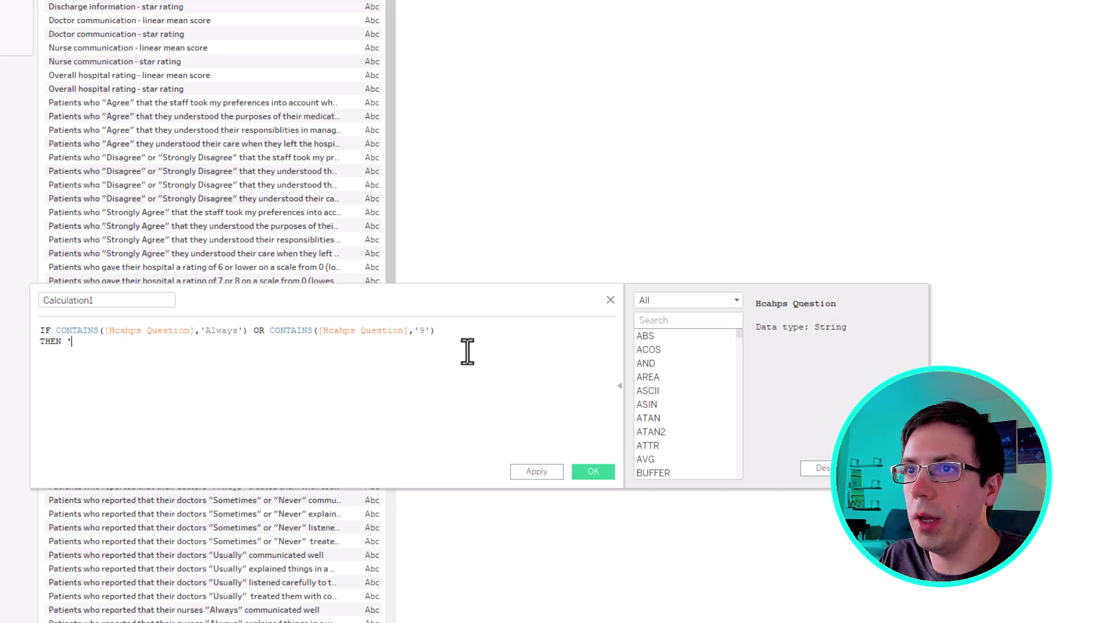
pyautogui.write(' ELSE 0')
pyautogui.press('Return')
pyautogui.write('E')
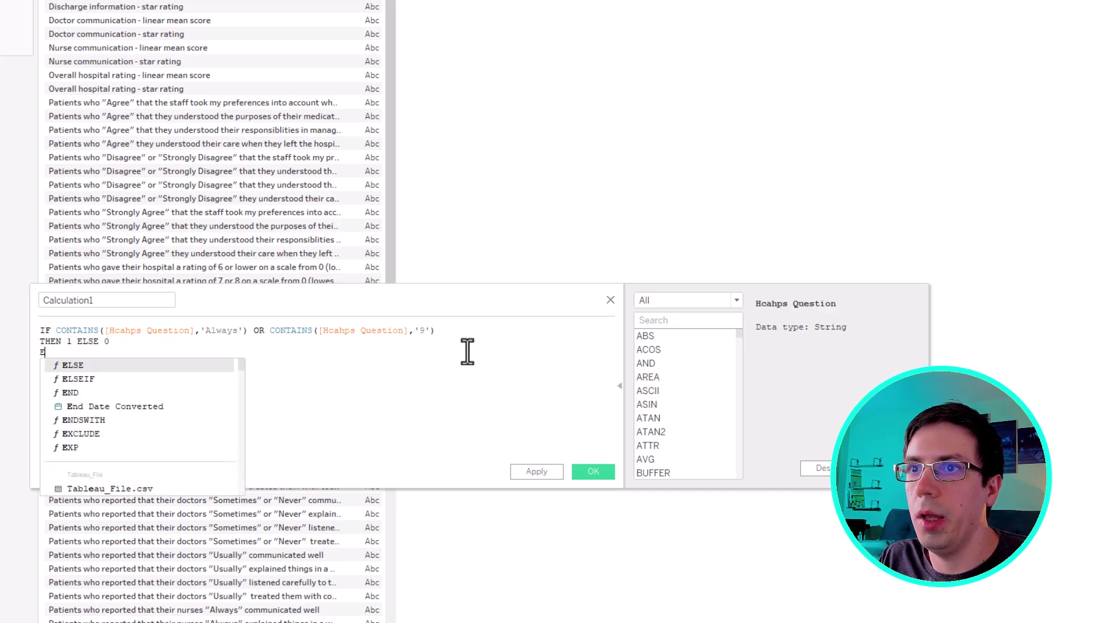
pyautogui.write('ND')
pyautogui.click(162, 349)
# Name the calculated field Top Box.
pyautogui.doubleClick(131, 300)
pyautogui.write('Top BOx')
pyautogui.press('BackSpace')
pyautogui.press('BackSpace')
pyautogui.write('ox')
pyautogui.click(202, 370)
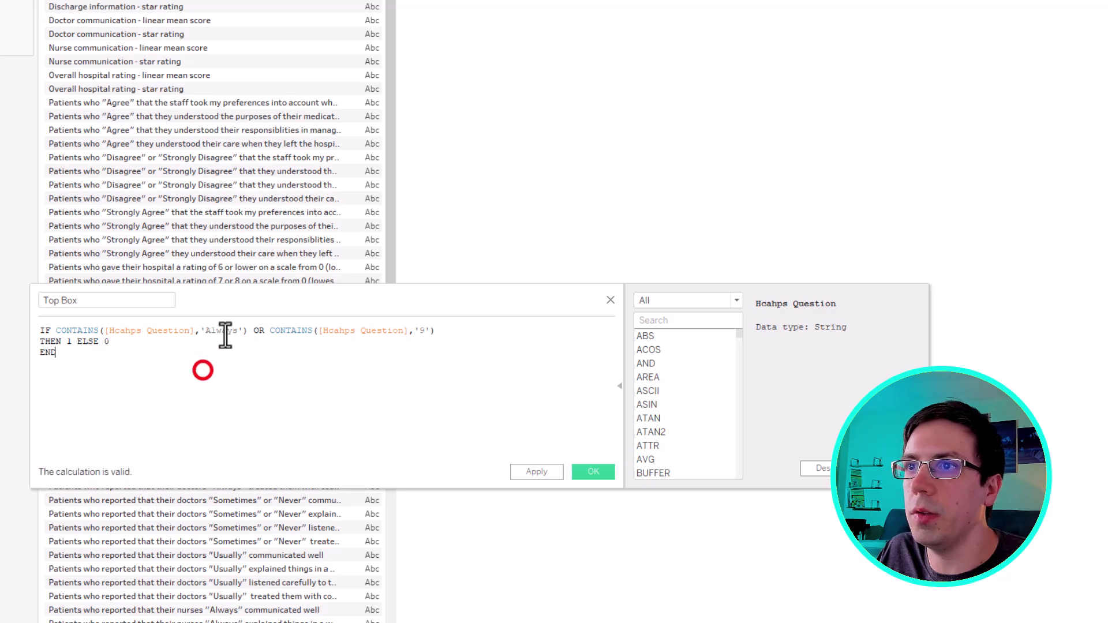
# Review the formula's 'Always' and '9' conditions, move the editor further down over the question list, and save the Top Box field.
pyautogui.moveTo(237, 331); pyautogui.dragTo(388, 348)
pyautogui.click(389, 345)
pyautogui.click(419, 330)
pyautogui.write('9')
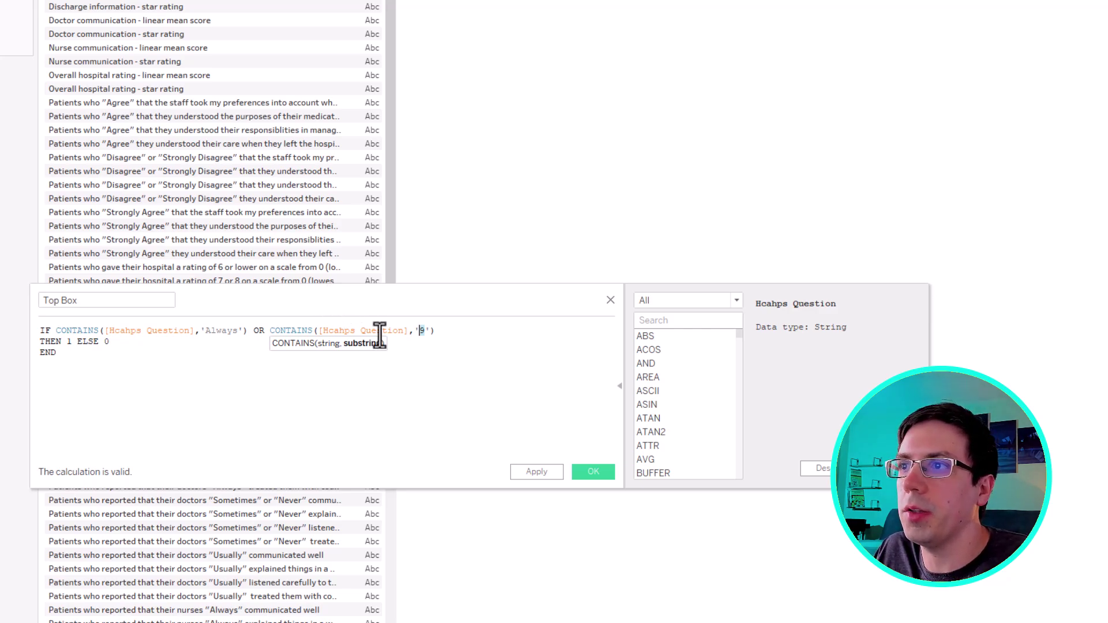
pyautogui.moveTo(344, 299); pyautogui.dragTo(295, 385)
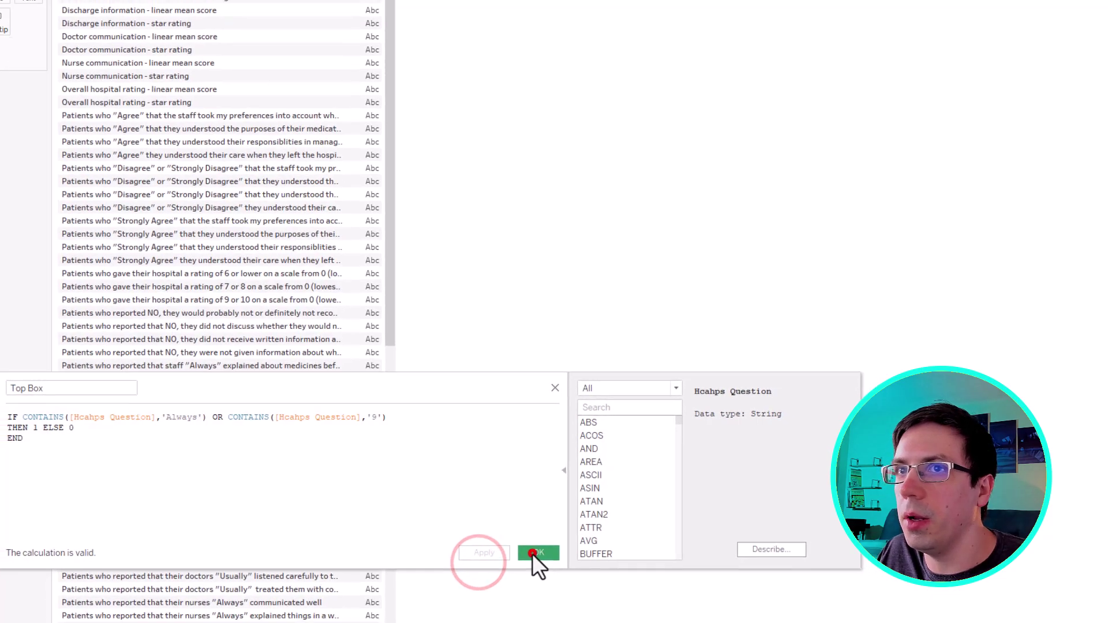
pyautogui.click(533, 556)
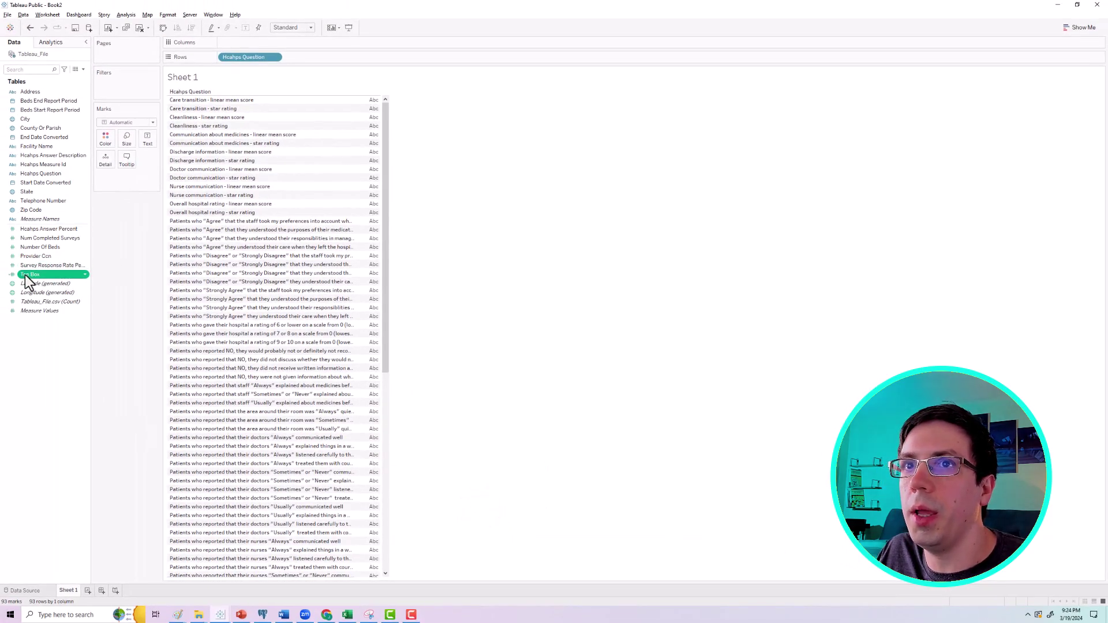
# Filter the question list by Top Box on all values, with a range from 1 to 1.
pyautogui.moveTo(29, 274); pyautogui.dragTo(106, 87)
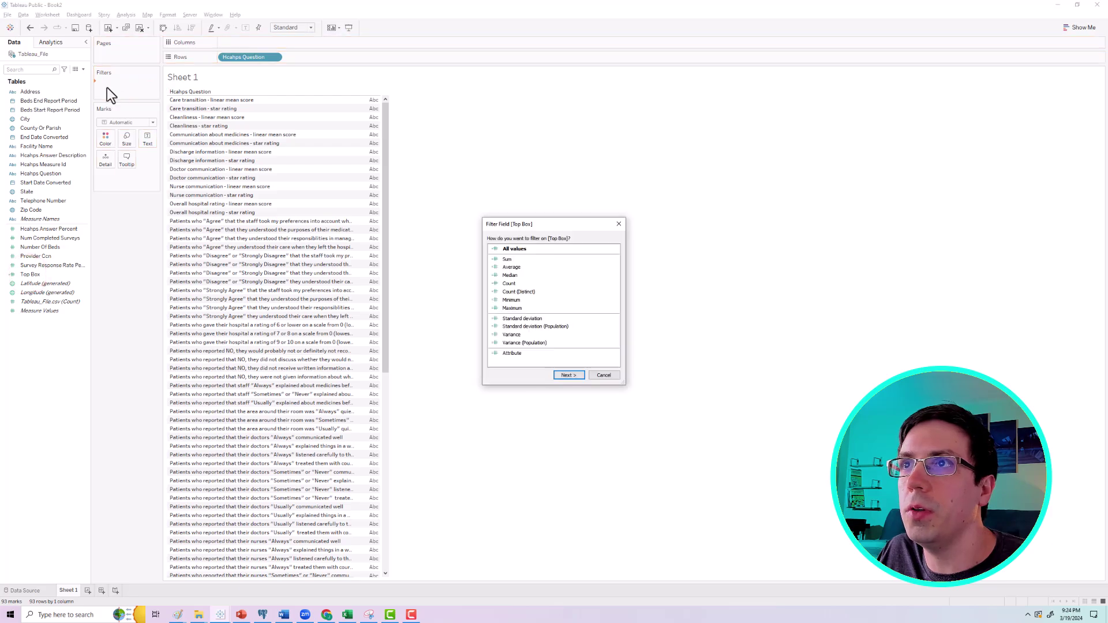
pyautogui.click(507, 248)
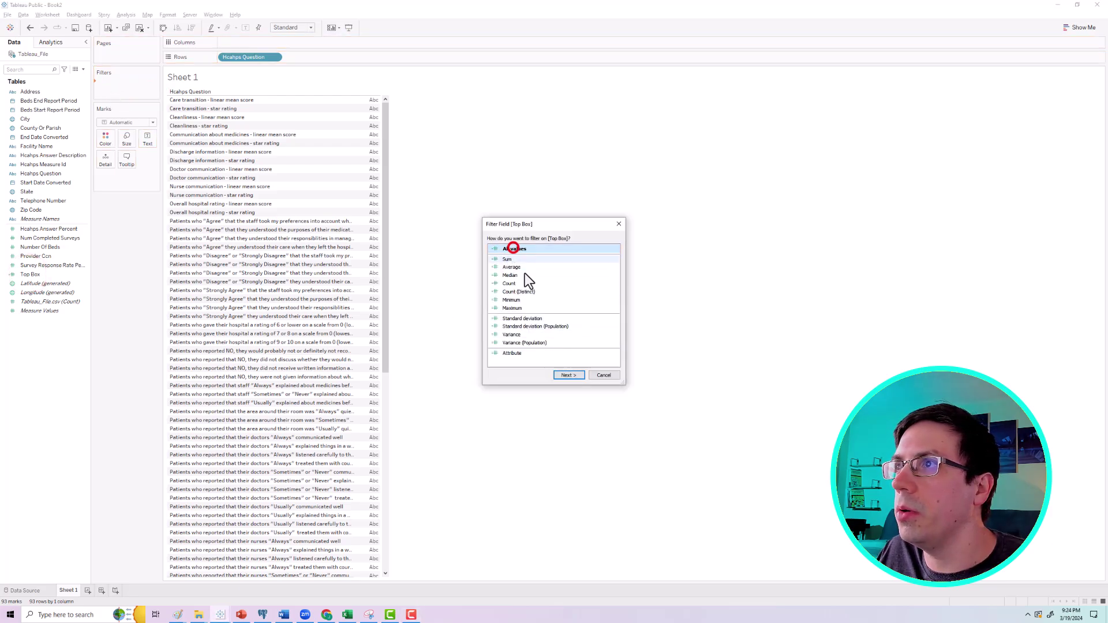
pyautogui.click(568, 375)
pyautogui.moveTo(459, 315); pyautogui.dragTo(670, 337)
pyautogui.click(642, 369)
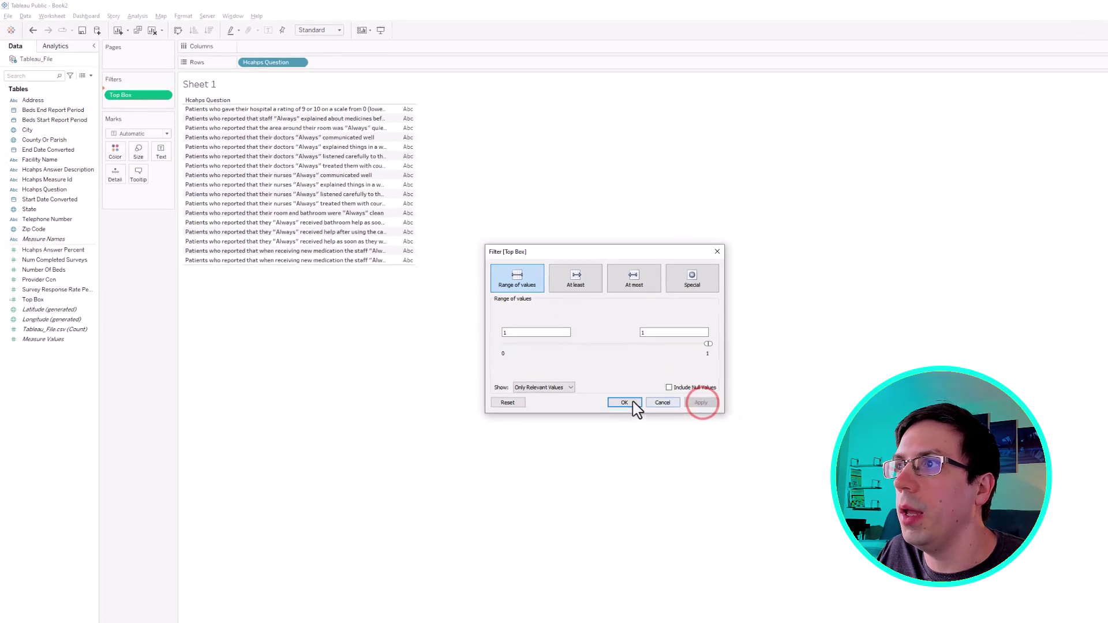
pyautogui.click(571, 368)
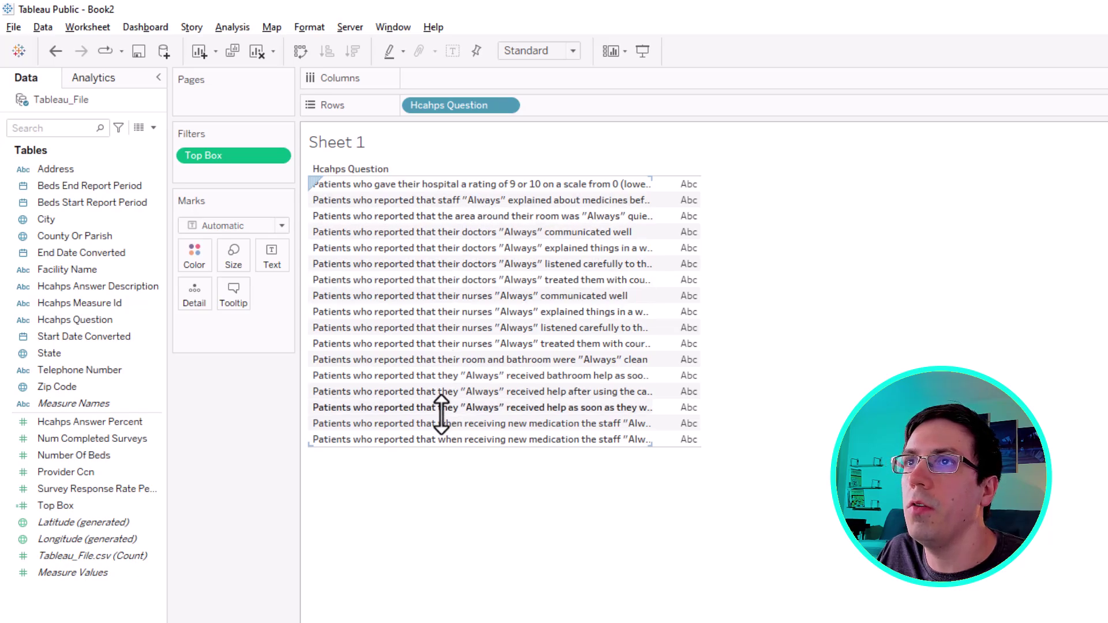
# Rename the worksheet as Top Box Answers.
pyautogui.doubleClick(60, 588)
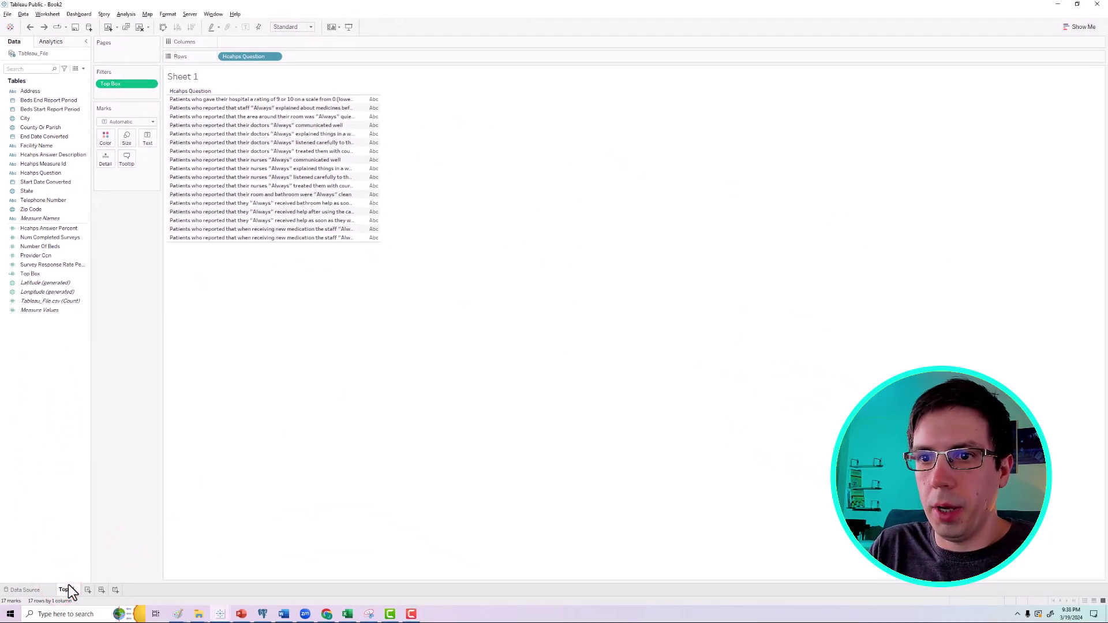
pyautogui.write('Top Box Answers')
pyautogui.press('Return')
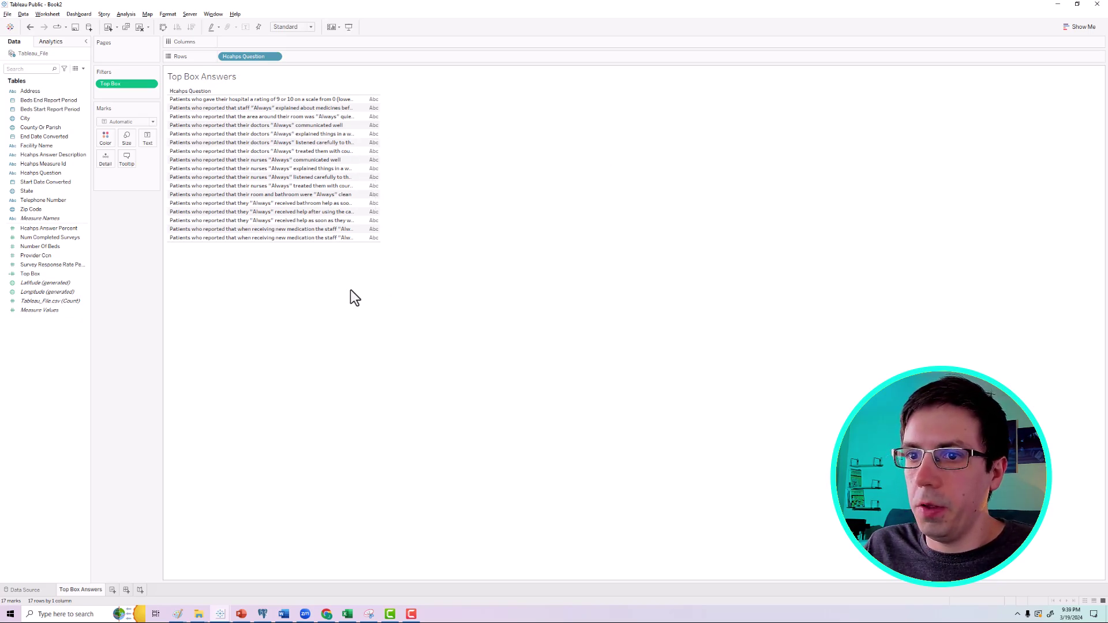
# Add a new worksheet, list Facility Name on Rows and widen its column to show the full hospital names.
pyautogui.click(112, 589)
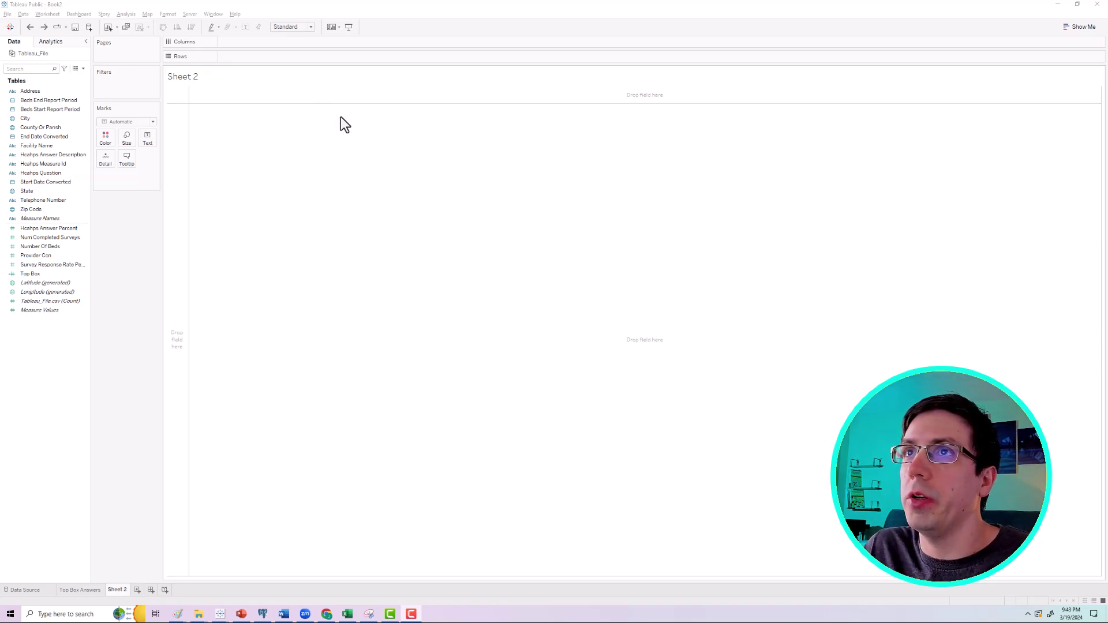
pyautogui.click(90, 81)
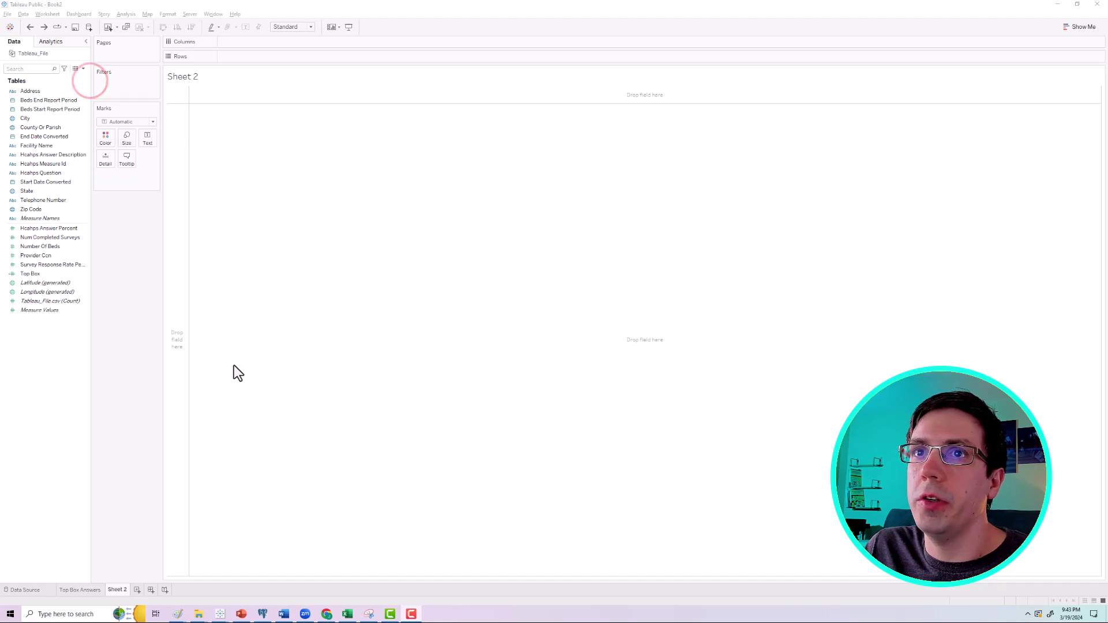
pyautogui.moveTo(33, 143); pyautogui.dragTo(263, 58)
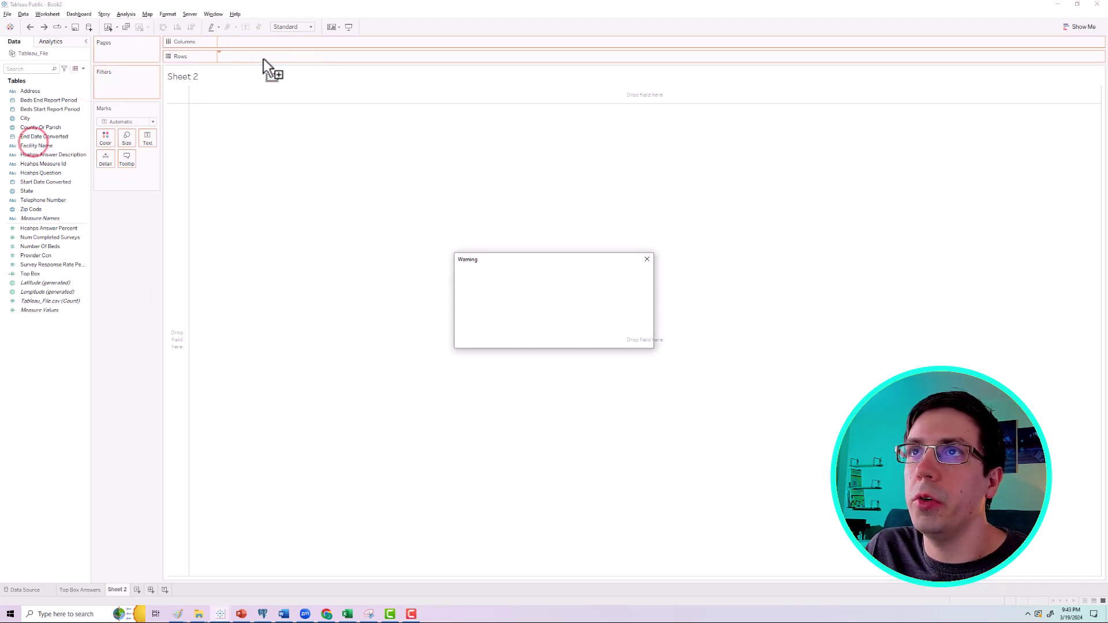
pyautogui.click(544, 301)
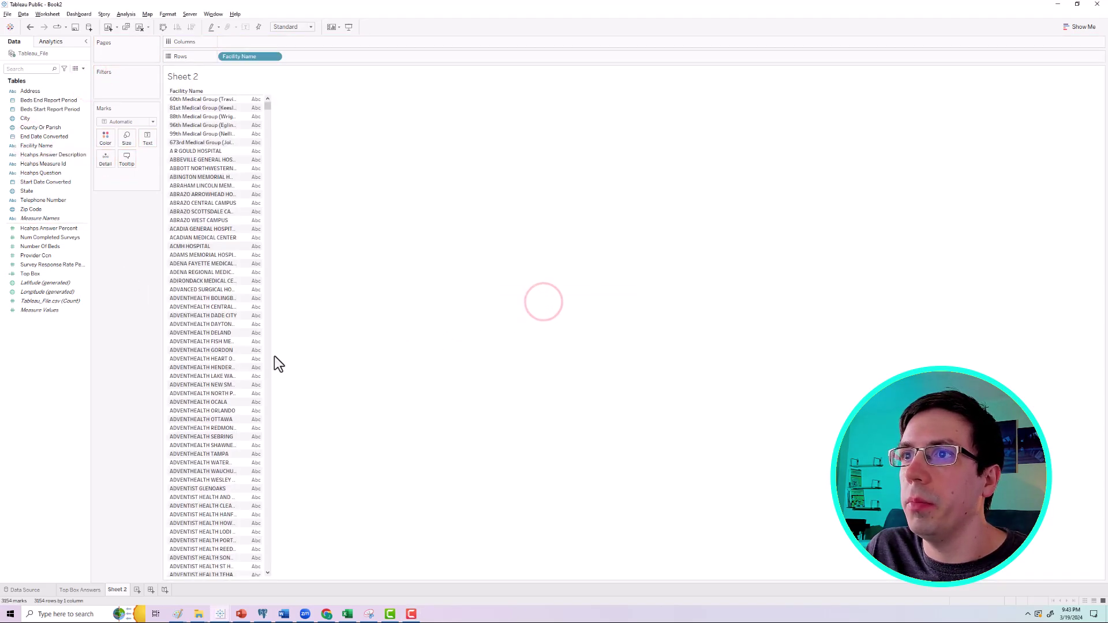
pyautogui.click(244, 374)
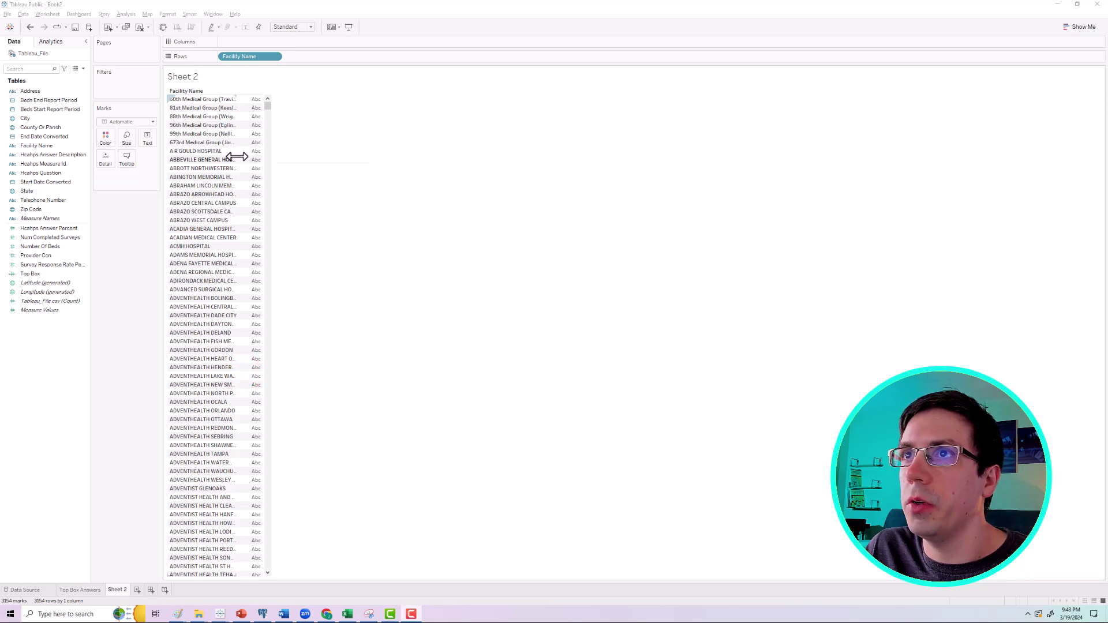
pyautogui.moveTo(236, 153); pyautogui.dragTo(282, 159)
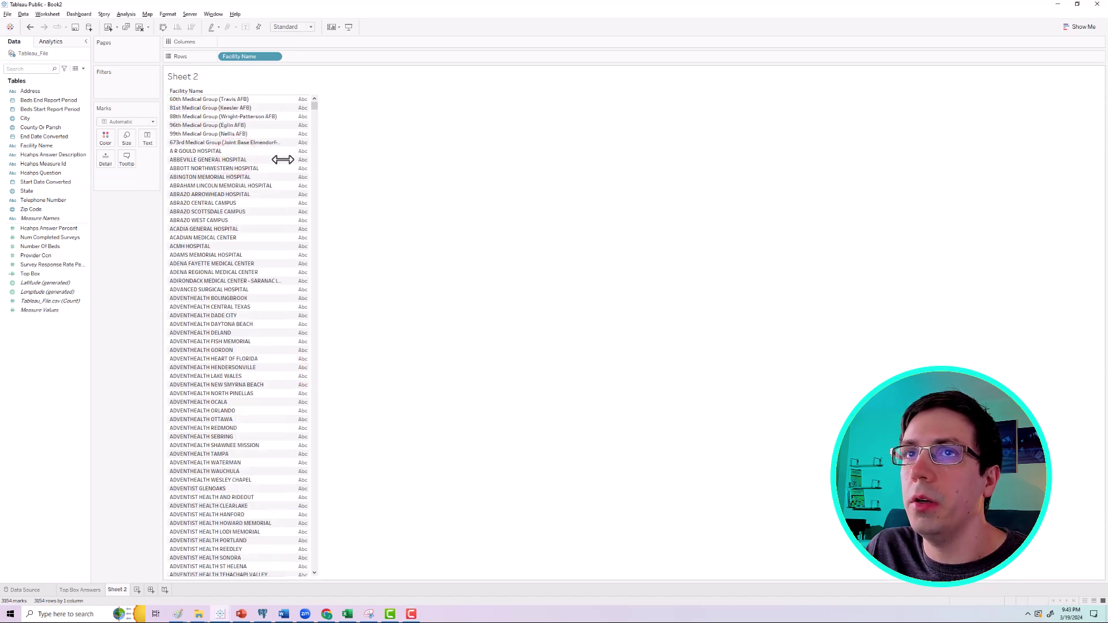
# Filter the hospital list by State, keeping only WA.
pyautogui.moveTo(24, 190); pyautogui.dragTo(125, 92)
pyautogui.moveTo(504, 186); pyautogui.dragTo(273, 190)
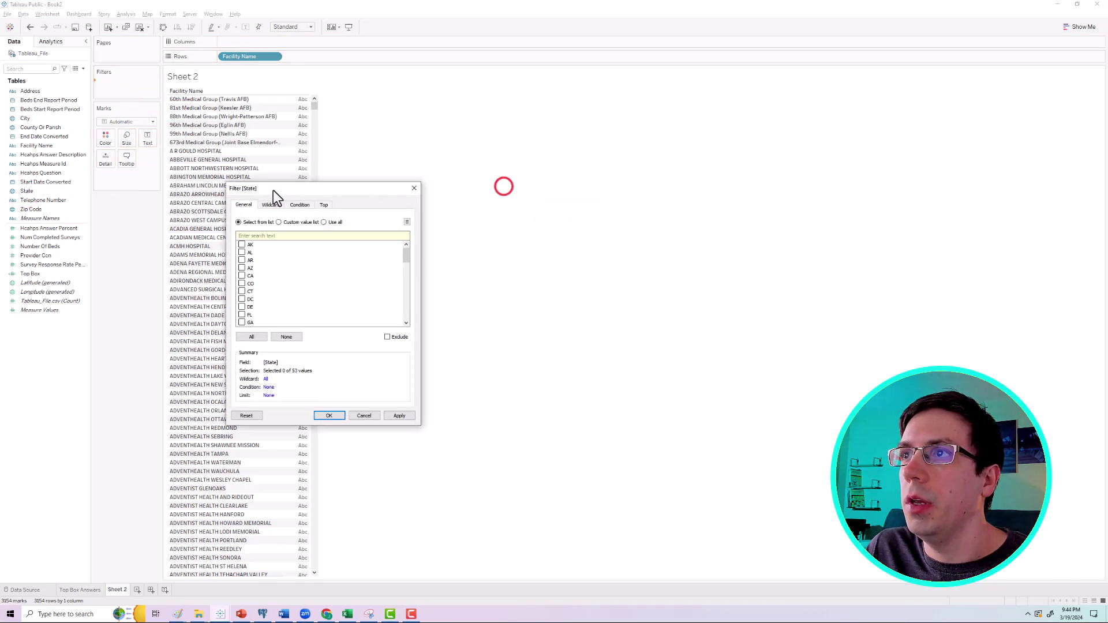
pyautogui.moveTo(404, 257); pyautogui.dragTo(426, 344)
pyautogui.click(241, 299)
pyautogui.click(399, 416)
pyautogui.click(330, 416)
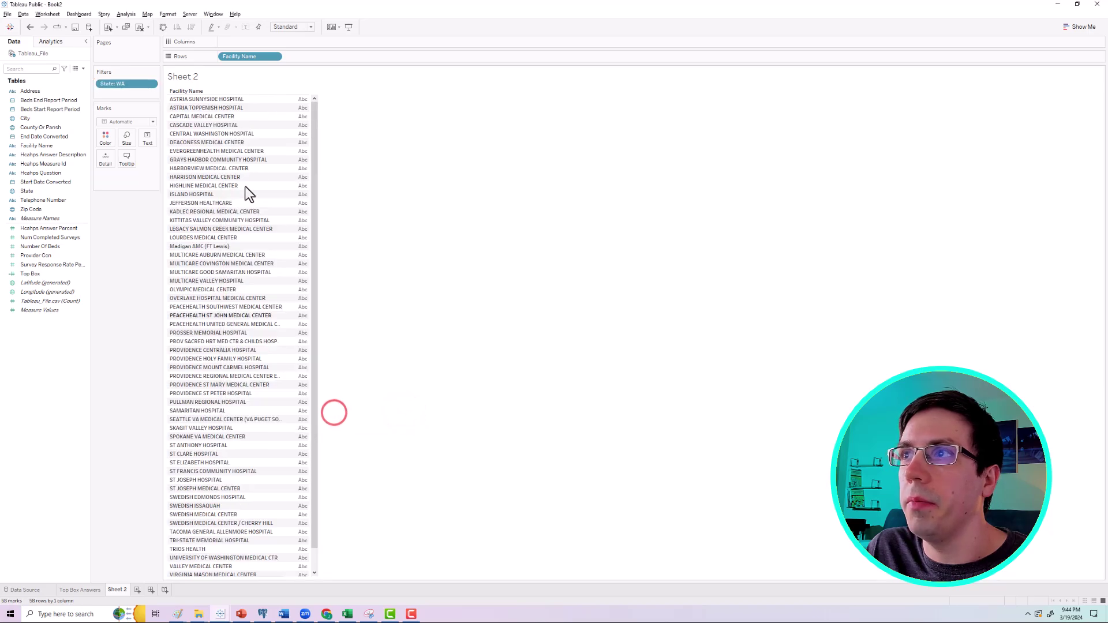
# Show the State filter beside the view as a single-value dropdown.
pyautogui.rightClick(116, 85)
pyautogui.click(144, 102)
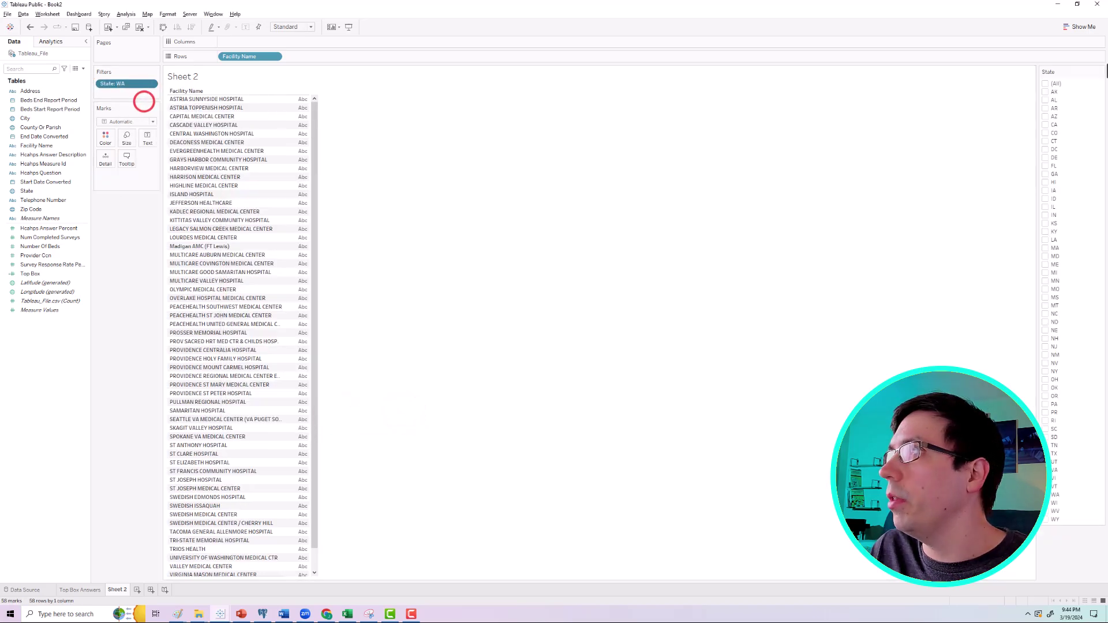
pyautogui.click(1100, 71)
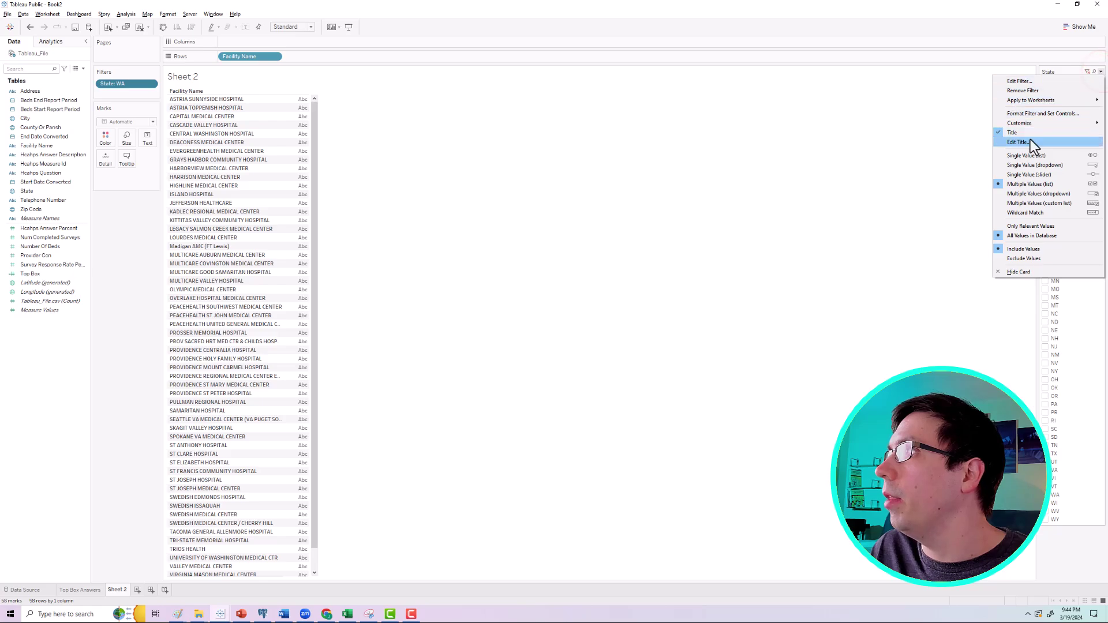
pyautogui.click(1034, 165)
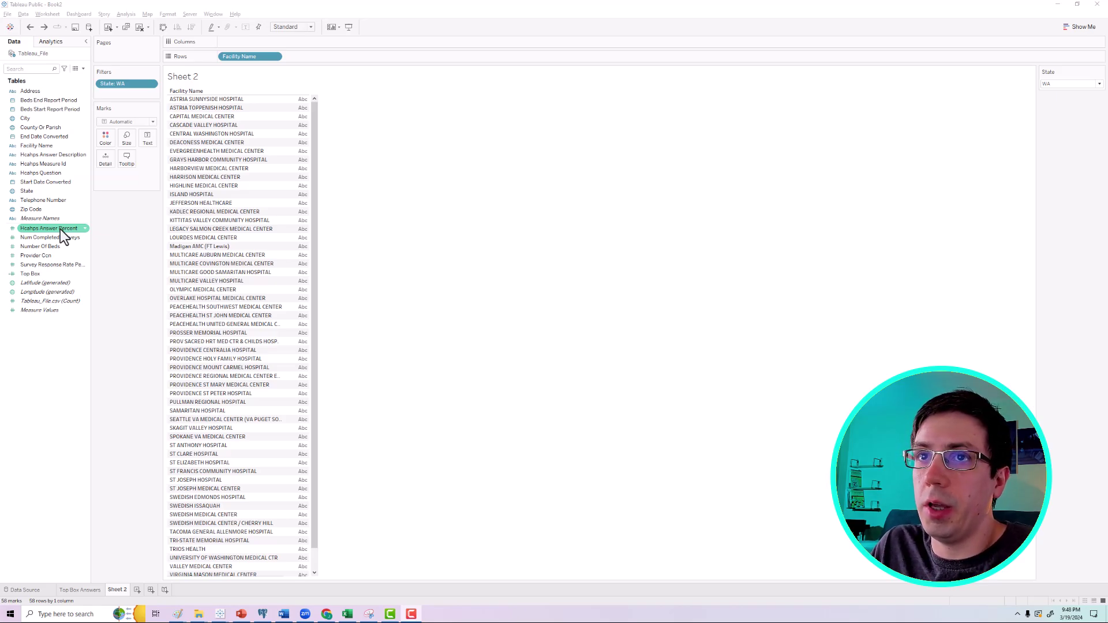
# Show Hcahps Answer Percent as text for each hospital and filter Hcahps Answer Description to patients who gave a rating of "9" or "10" (high).
pyautogui.moveTo(56, 230); pyautogui.dragTo(144, 136)
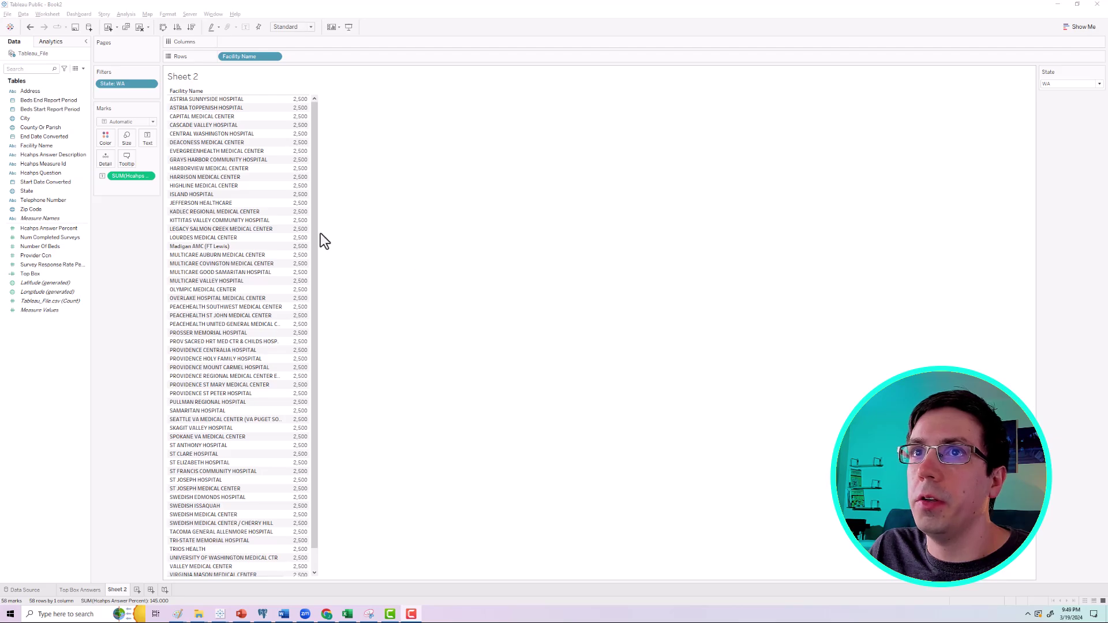
pyautogui.moveTo(42, 155); pyautogui.dragTo(127, 94)
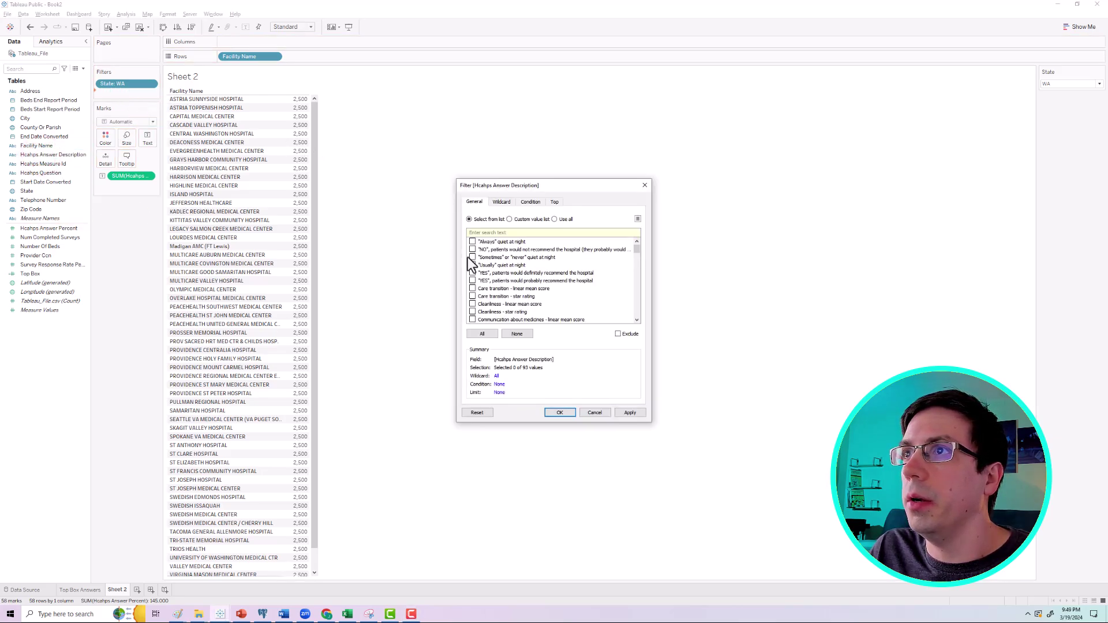
pyautogui.click(487, 233)
pyautogui.write('s')
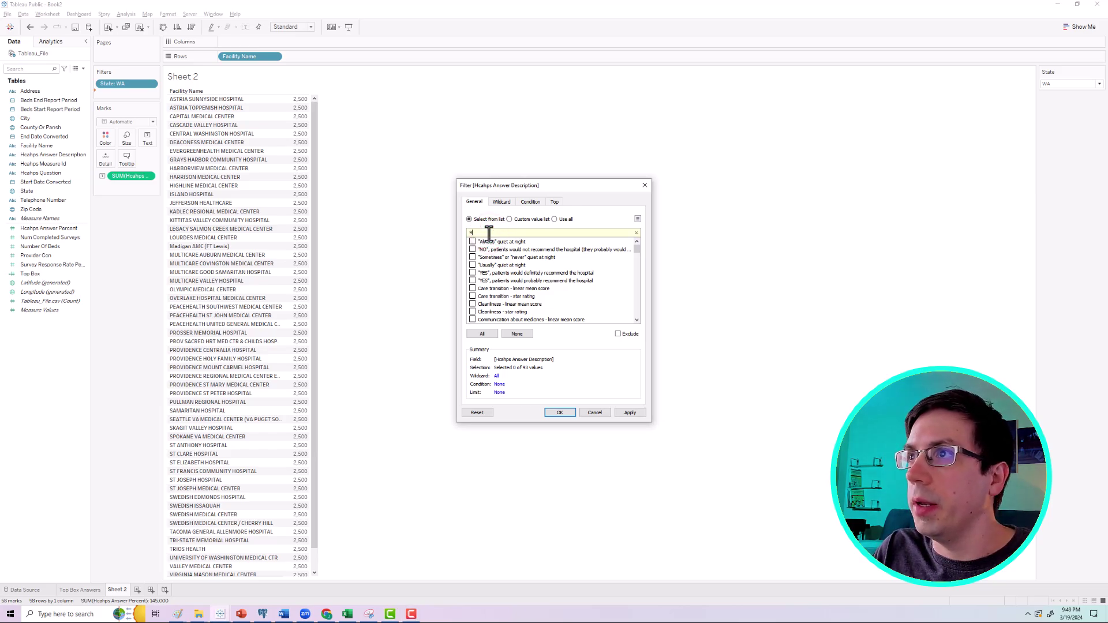
pyautogui.click(629, 412)
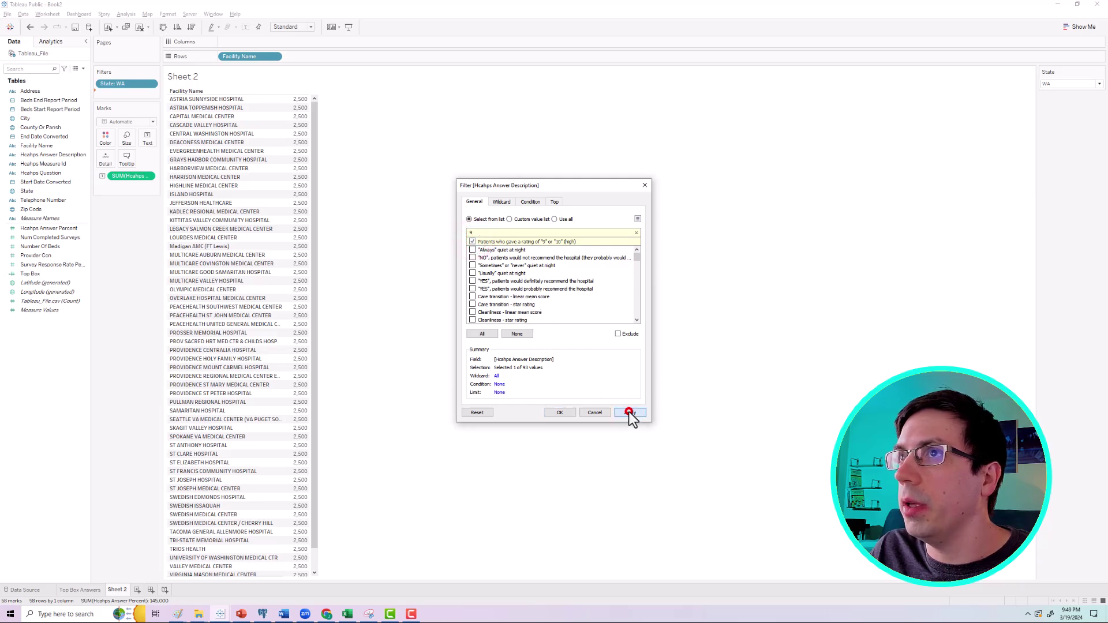
pyautogui.click(555, 413)
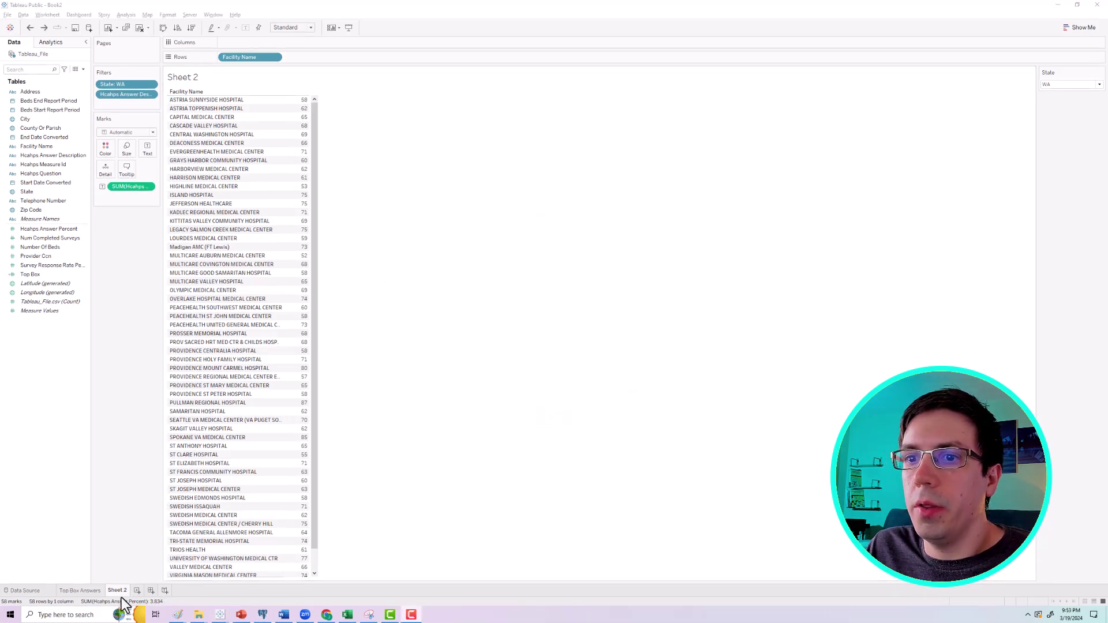
# Rename the hospital worksheet as % of Patients Rating Hospital 9-10.
pyautogui.doubleClick(117, 591)
pyautogui.write('% of Patients Rating Hospital 9-')
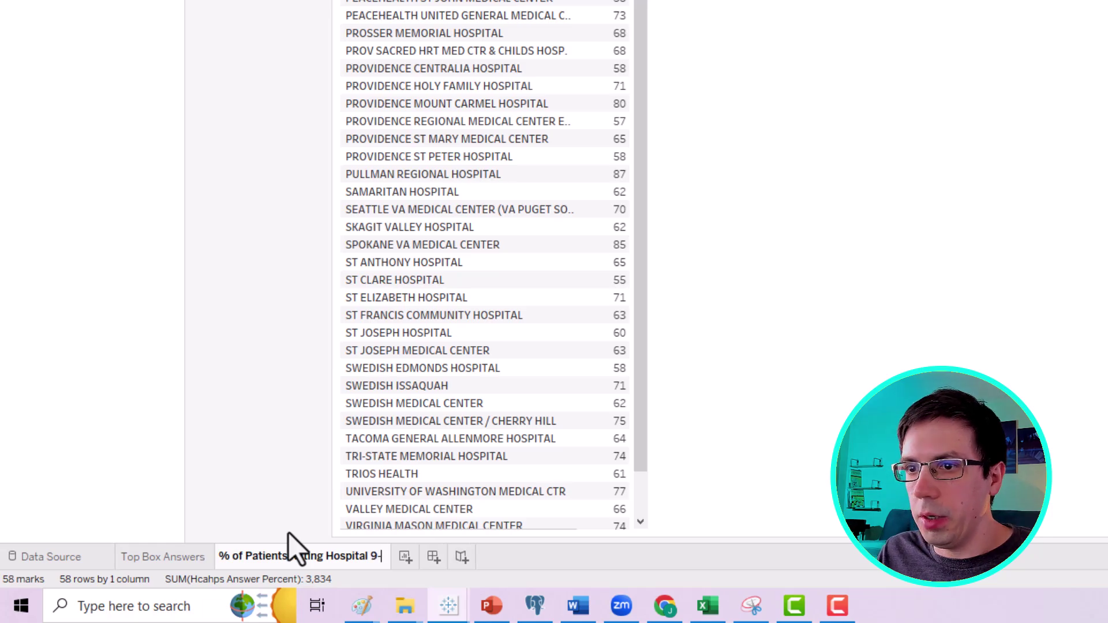
pyautogui.write('10')
pyautogui.press('Return')
pyautogui.click(411, 481)
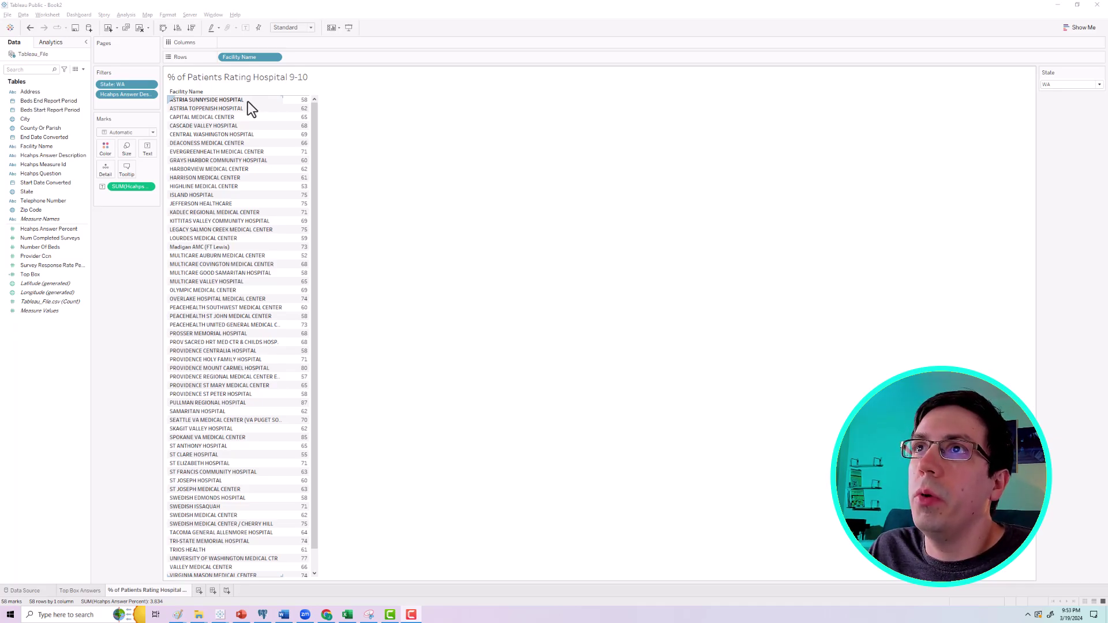
pyautogui.moveTo(296, 107)
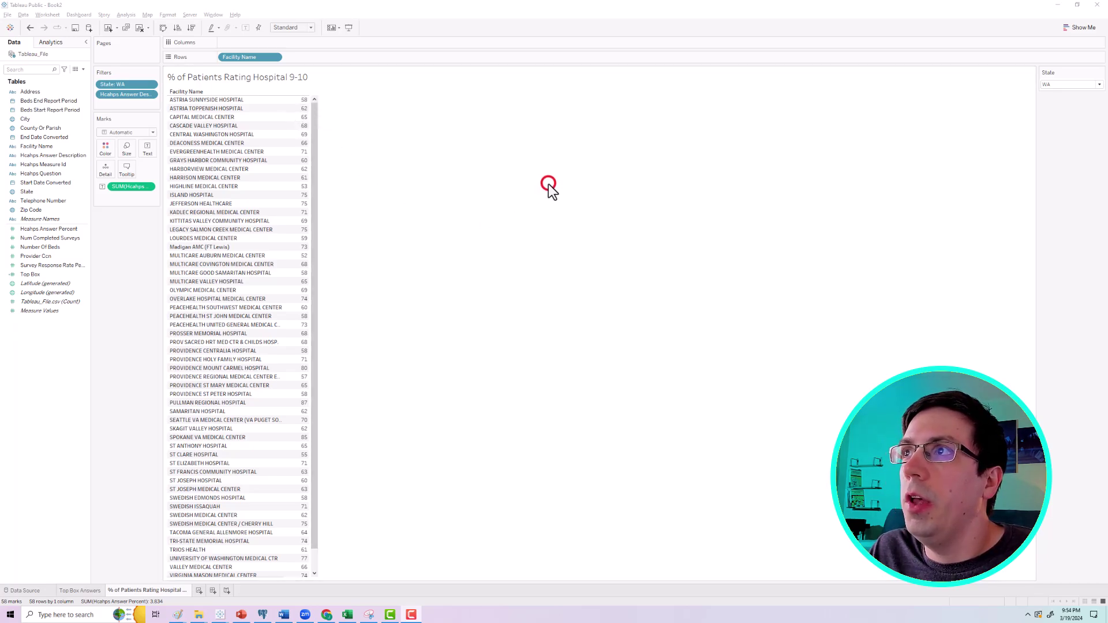
# Create a calculated field named Actual HCAHPS Answer Percent with the formula [Hcahps Answer Percent] / 100.
pyautogui.click(125, 14)
pyautogui.click(155, 192)
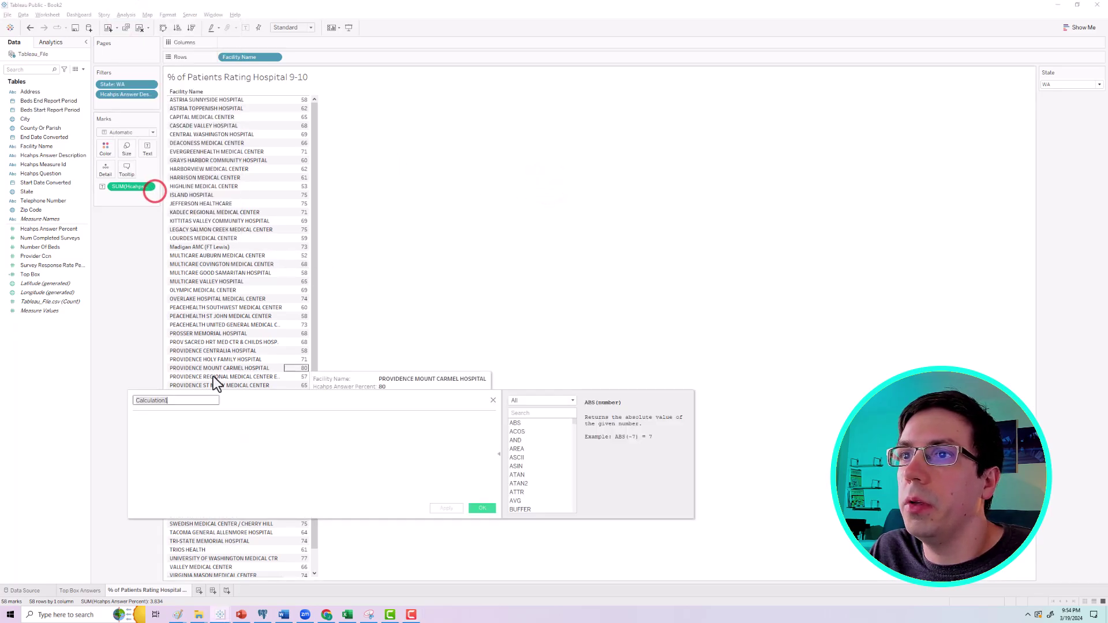
pyautogui.moveTo(46, 233); pyautogui.dragTo(202, 425)
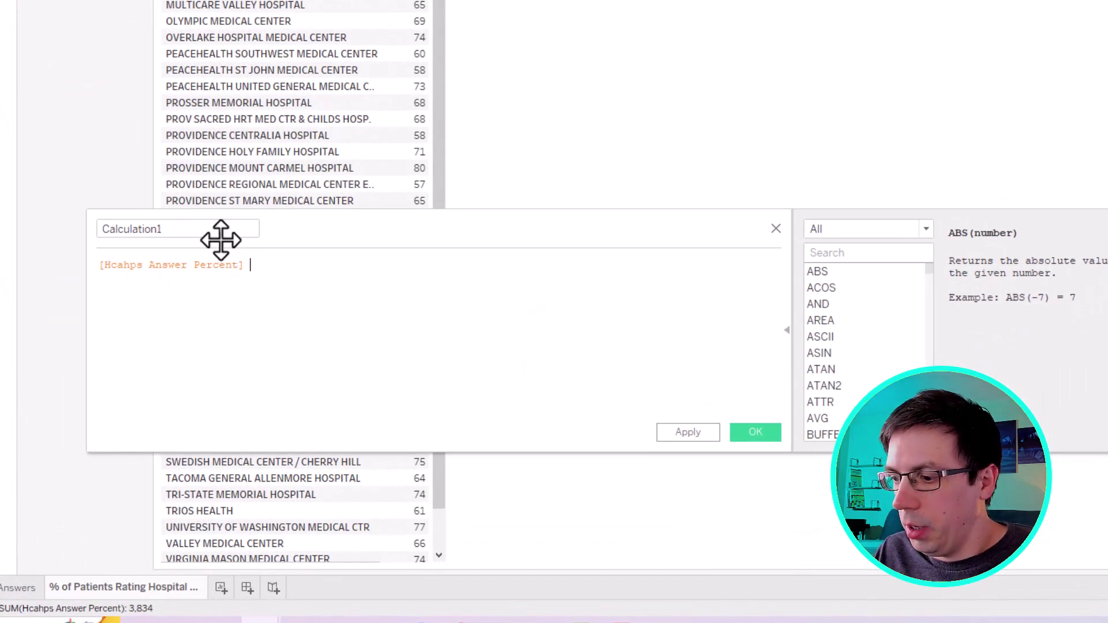
pyautogui.write('/ 100')
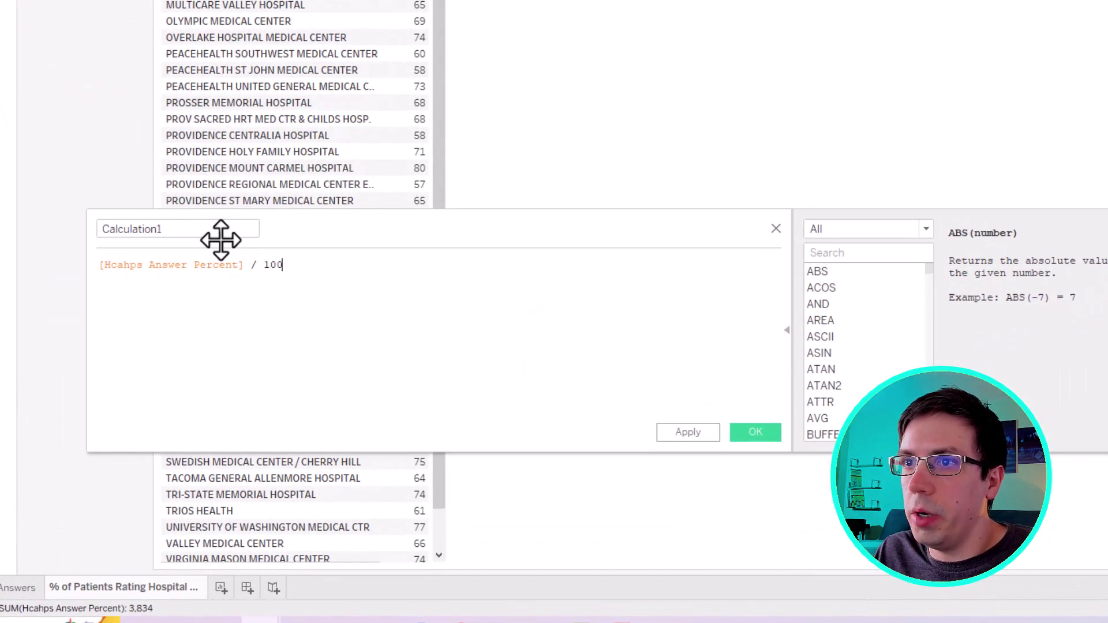
pyautogui.doubleClick(210, 229)
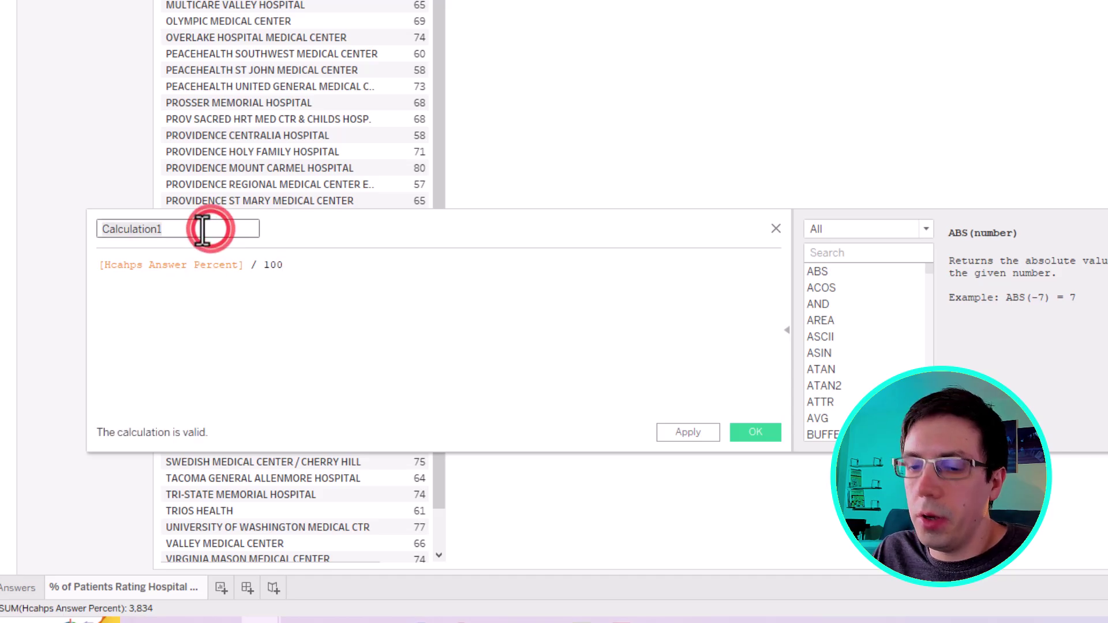
pyautogui.write('Actual HCAHPS Ans')
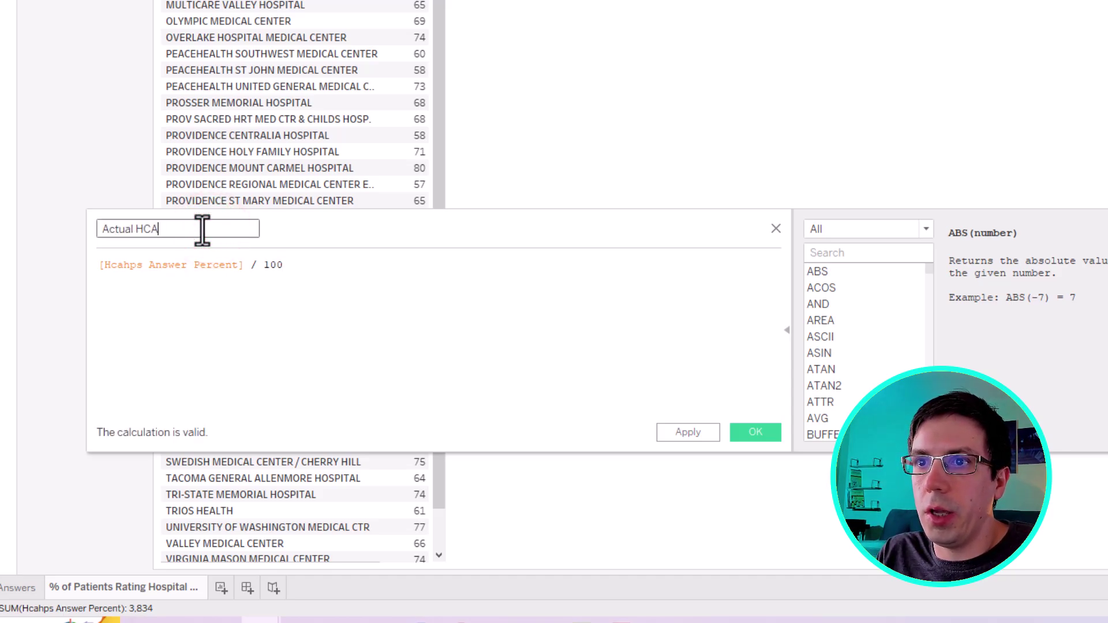
pyautogui.write('wer Percent')
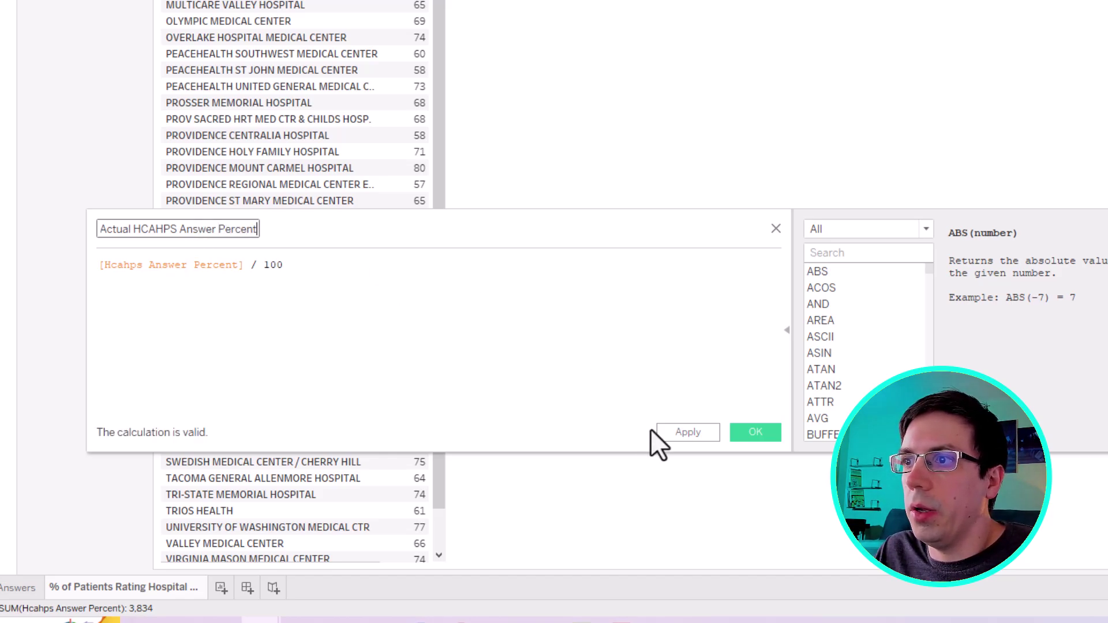
pyautogui.click(745, 431)
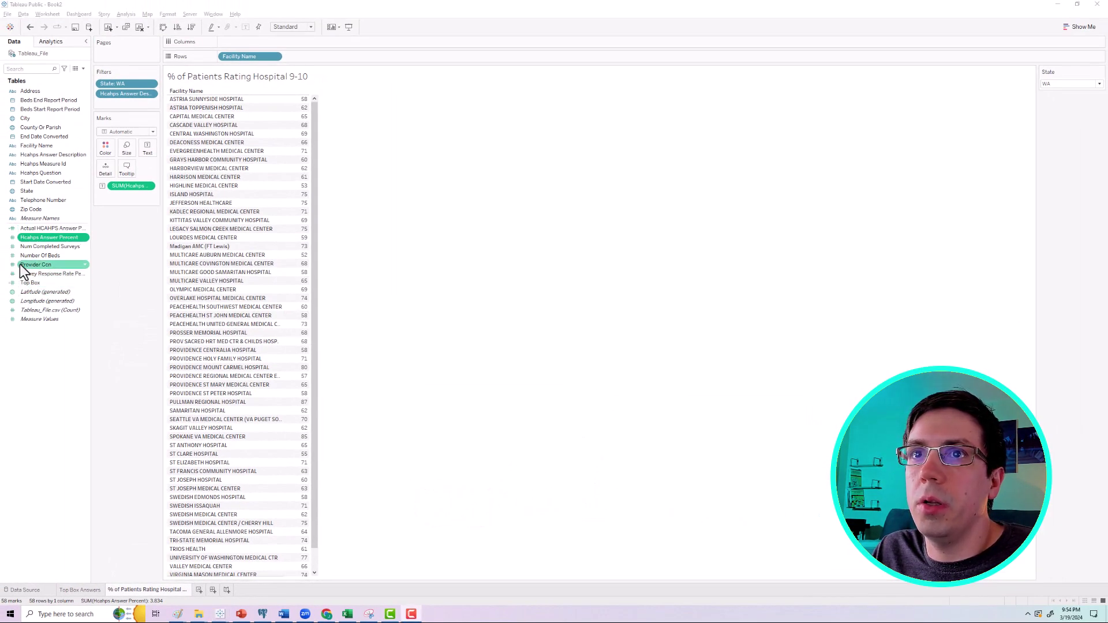
# Replace all references to Hcahps Answer Percent with Actual HCAHPS Answer Percent.
pyautogui.rightClick(50, 238)
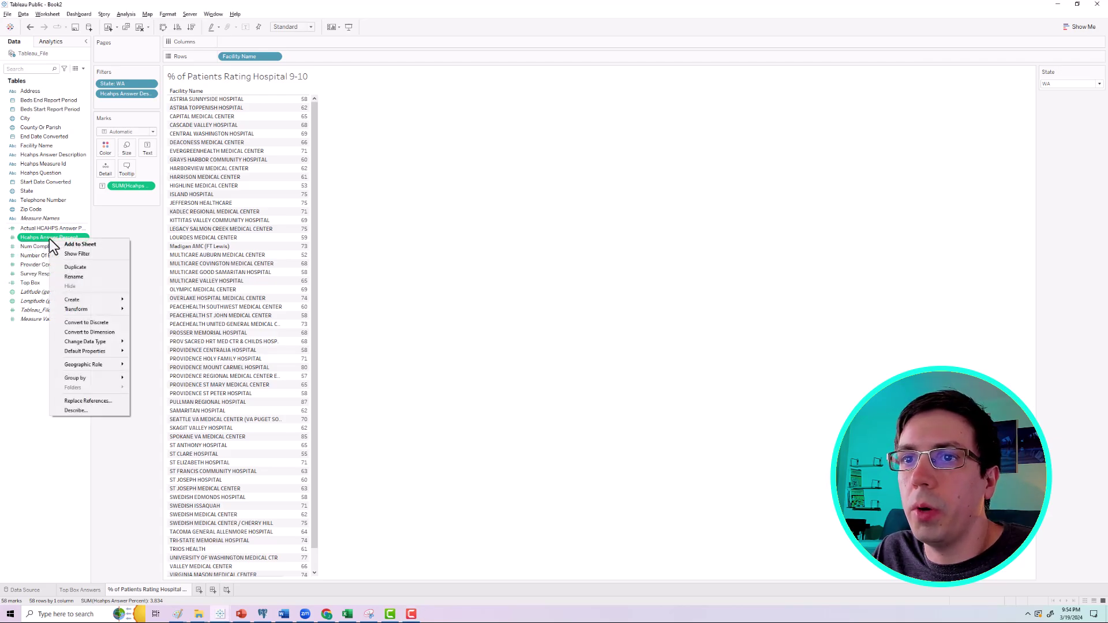
pyautogui.click(104, 399)
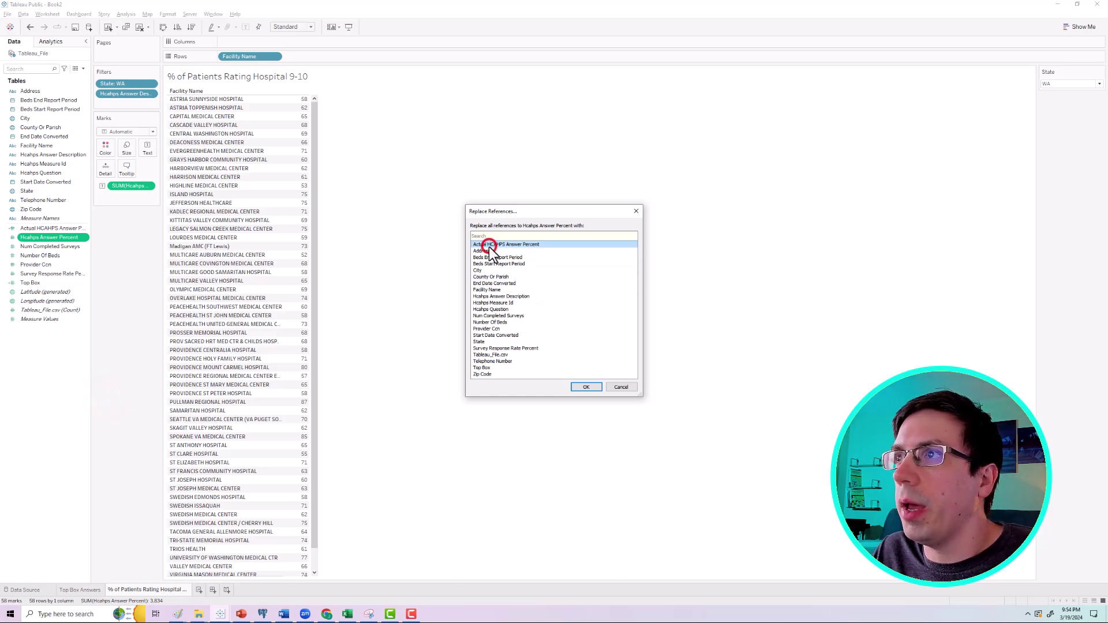
pyautogui.click(581, 386)
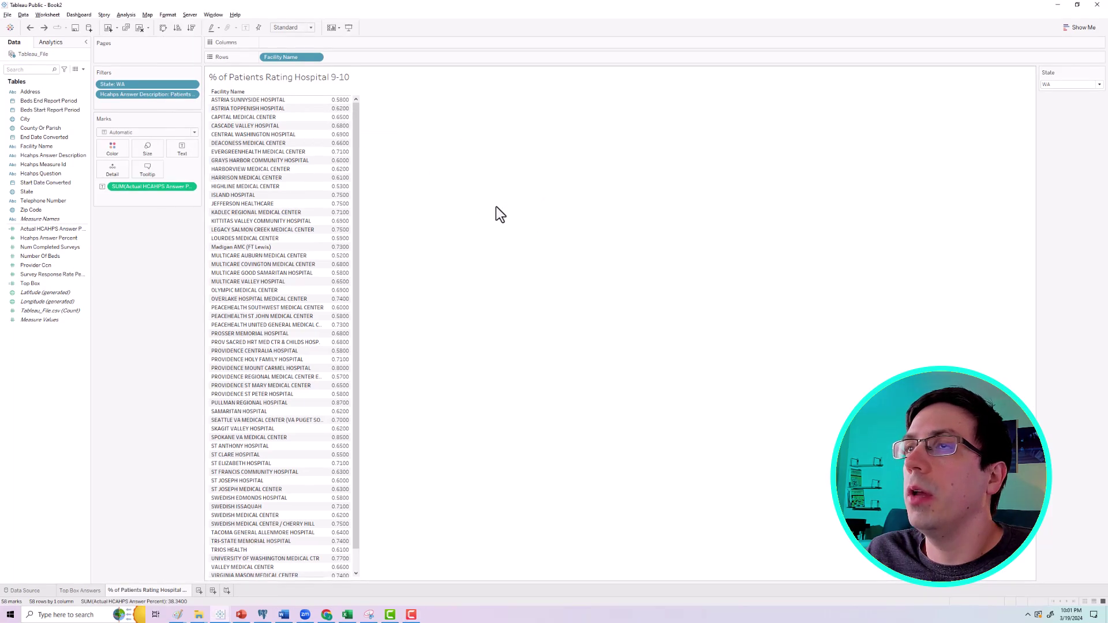
# Format the Actual HCAHPS Answer Percent values in the hospital list as percentages with 0 decimal places.
pyautogui.moveTo(346, 102)
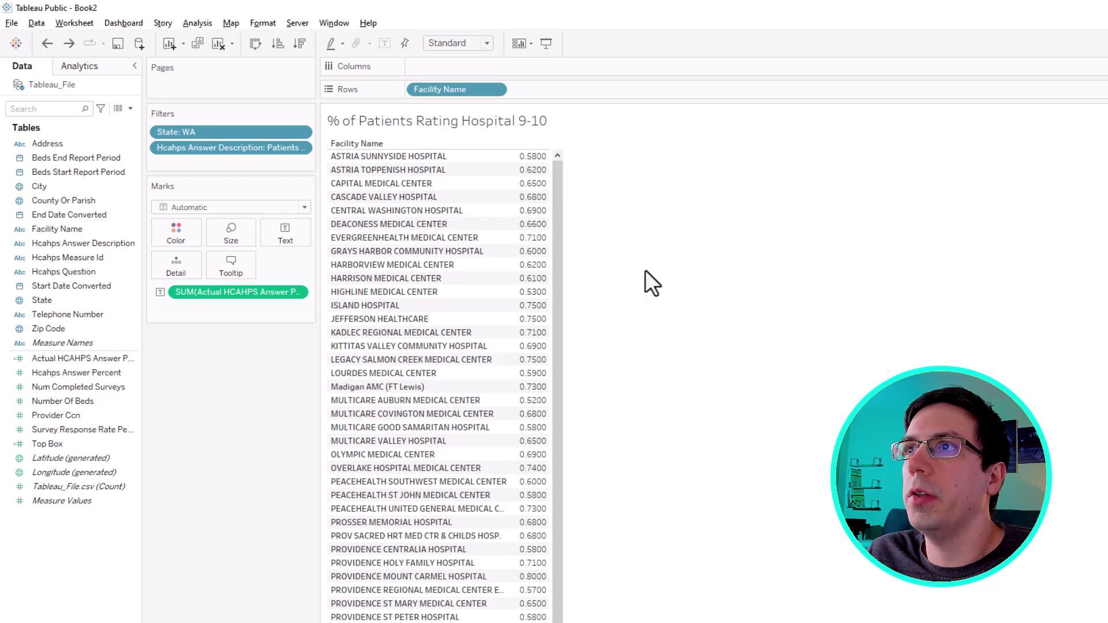
pyautogui.rightClick(216, 290)
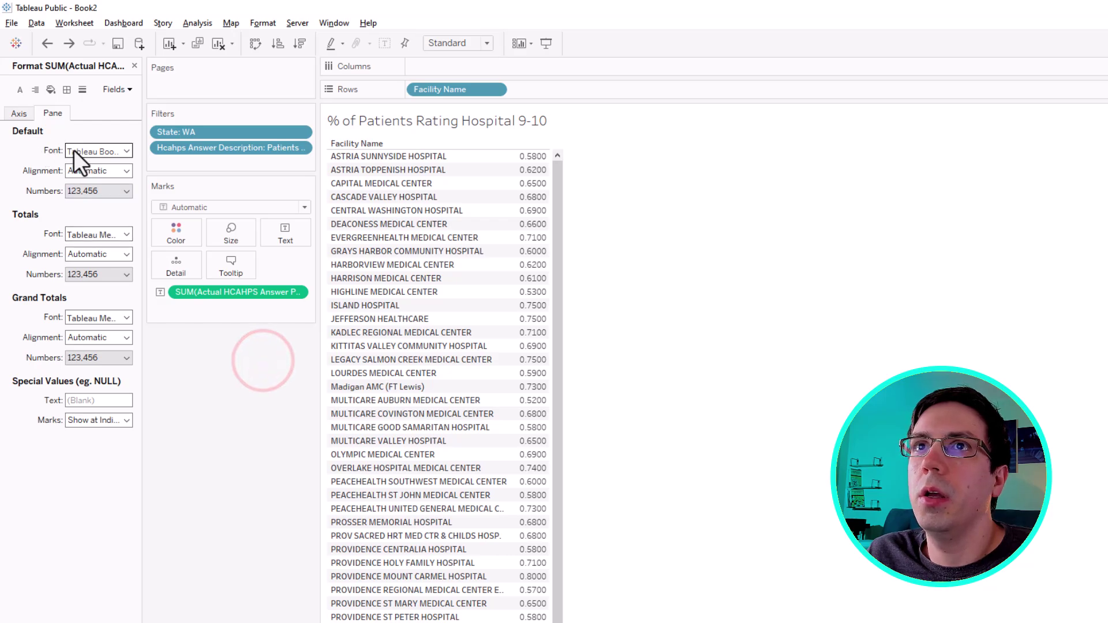
pyautogui.click(91, 196)
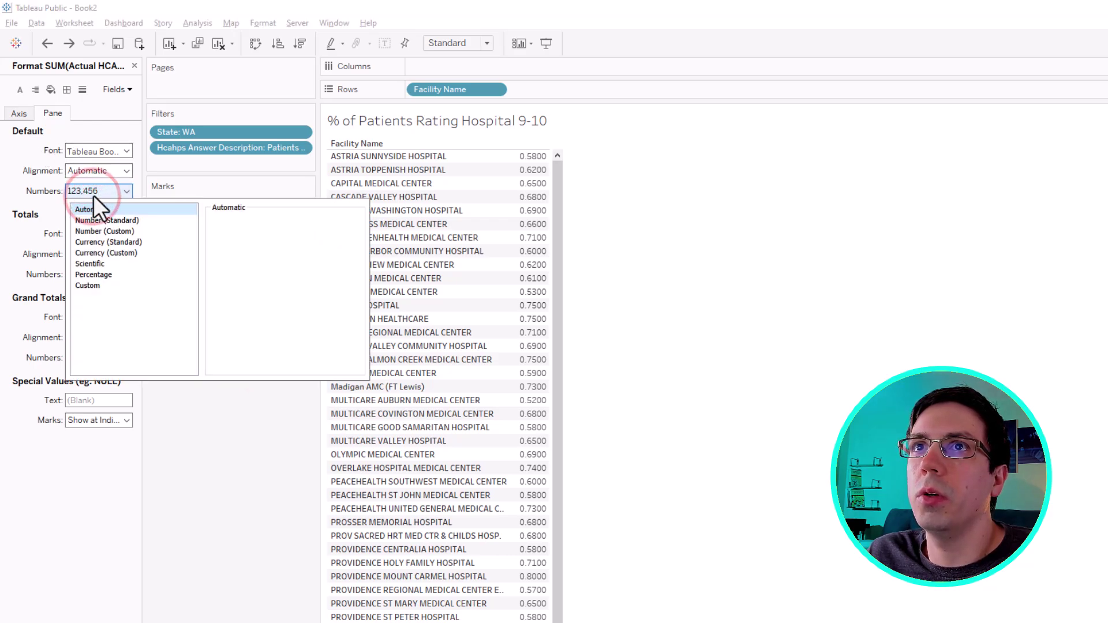
pyautogui.click(95, 275)
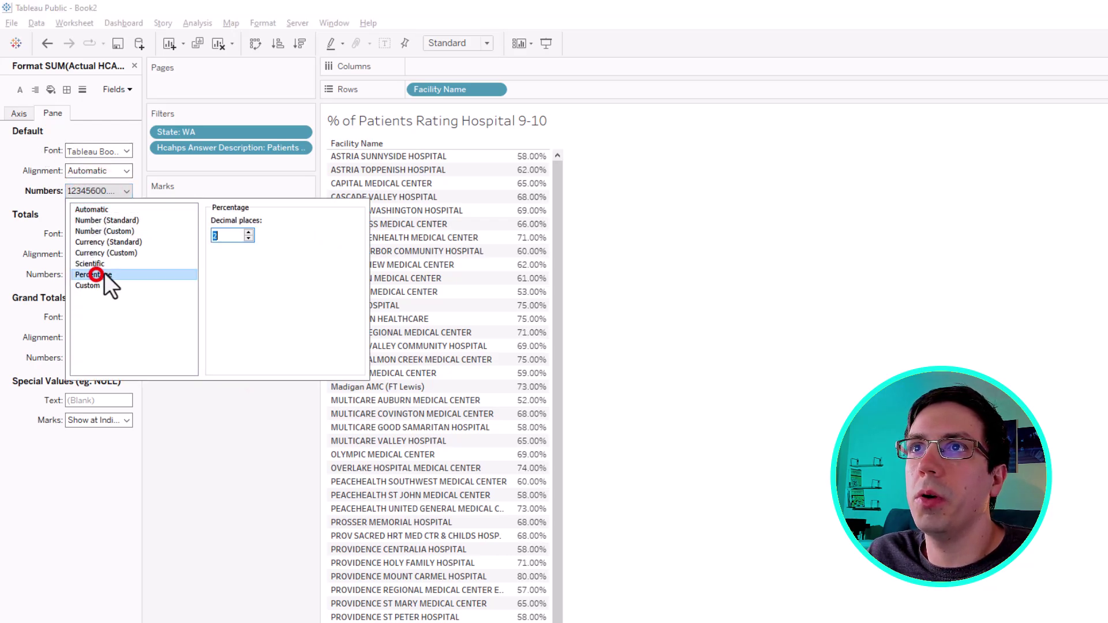
pyautogui.click(248, 238)
pyautogui.click(248, 239)
pyautogui.click(669, 376)
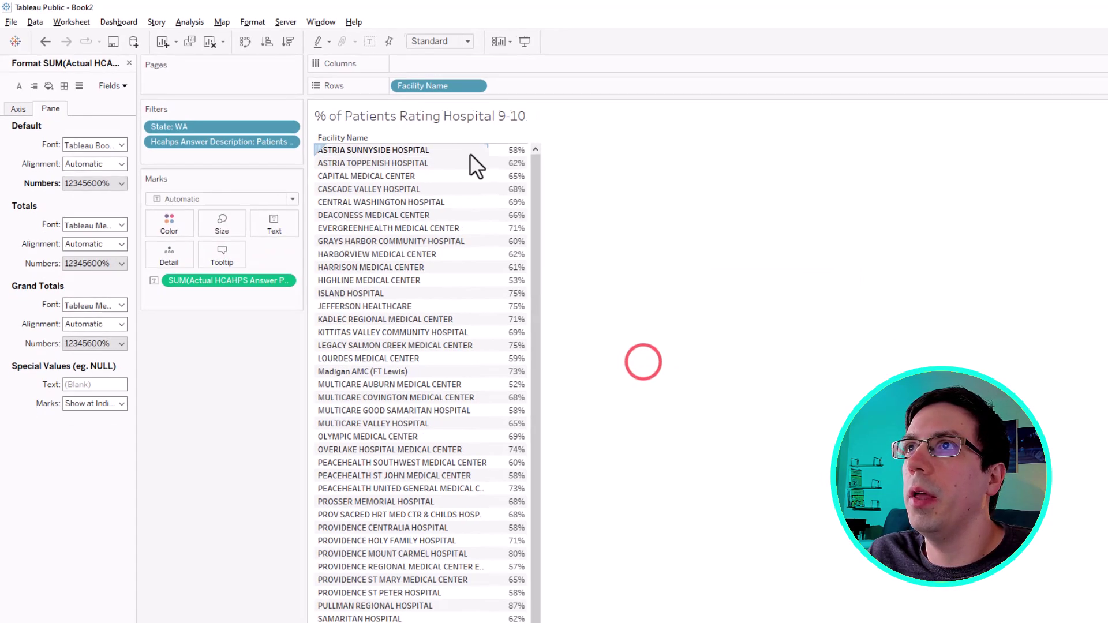
pyautogui.scroll(-2, 323, 237)
pyautogui.scroll(2, 323, 238)
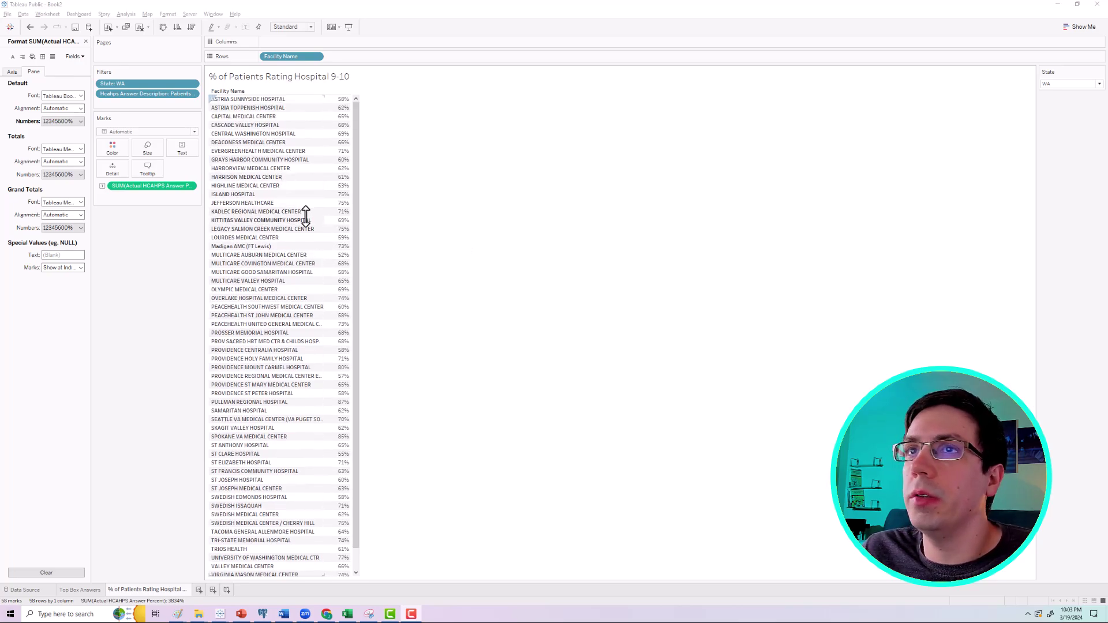
pyautogui.click(86, 41)
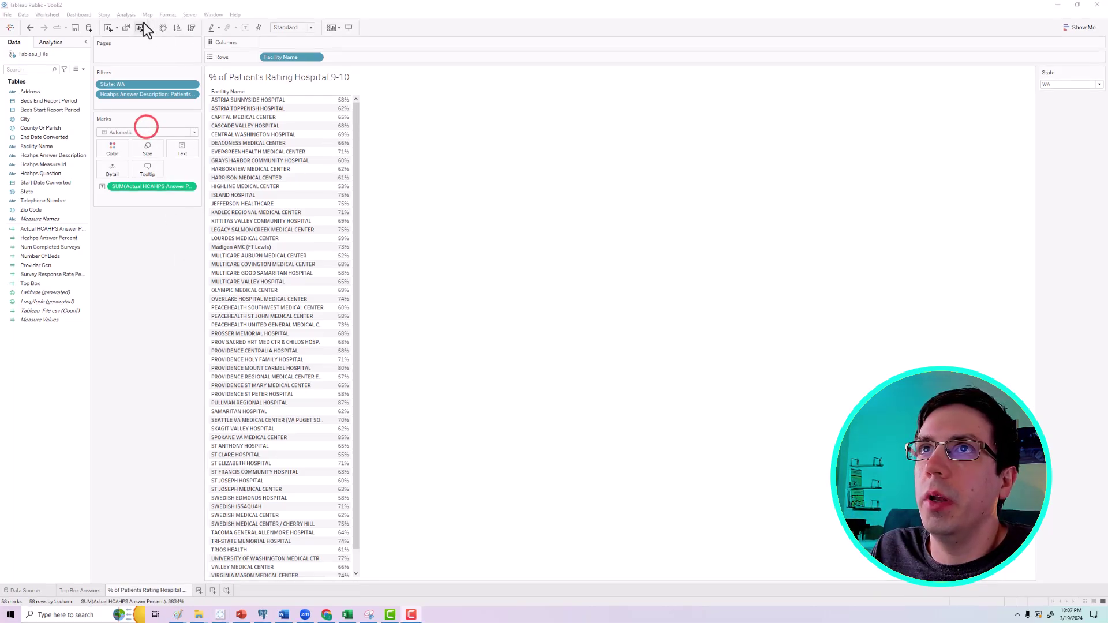
# Start a new calculated field and name it Hospital Size.
pyautogui.click(126, 14)
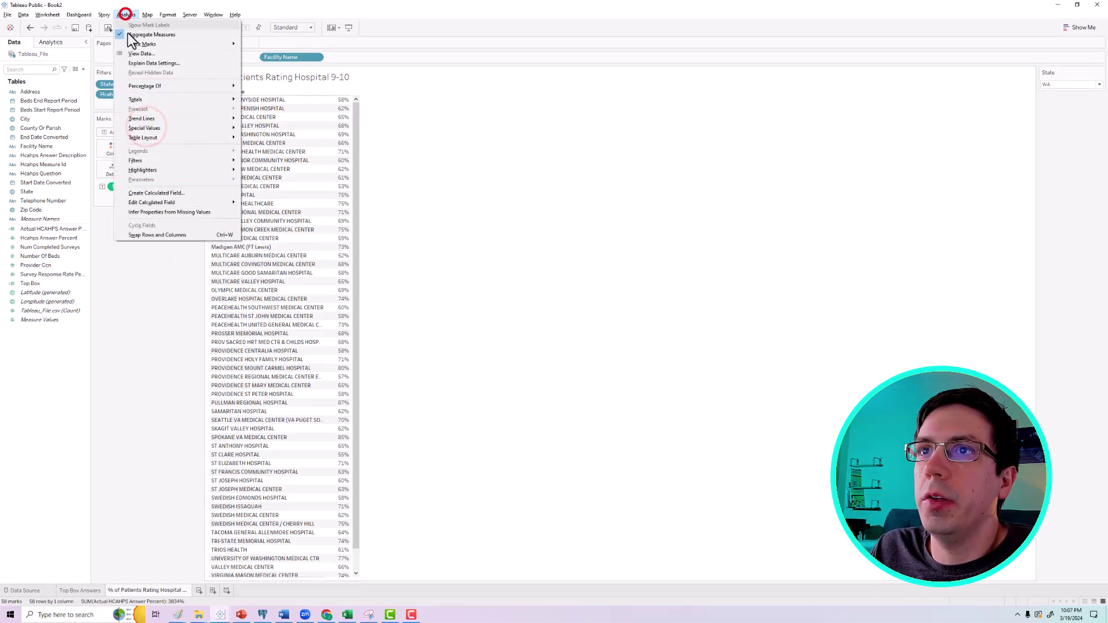
pyautogui.click(153, 193)
pyautogui.click(187, 282)
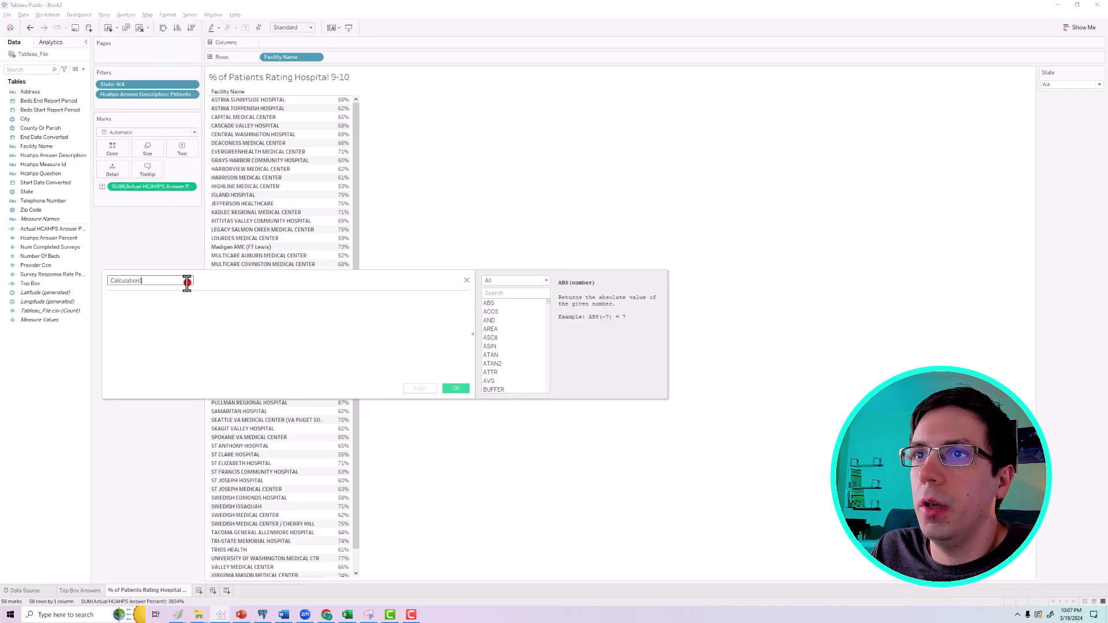
pyautogui.doubleClick(187, 282)
pyautogui.write('Hospital Size')
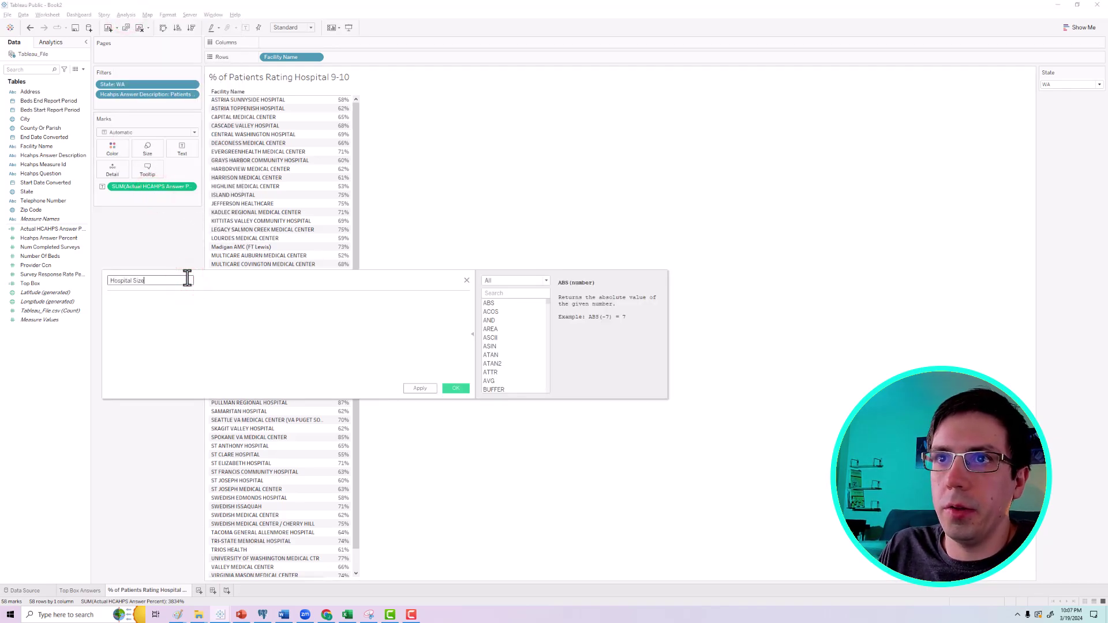
# Begin the Hospital Size formula with the condition IF [Number Of Beds] >= 500 Then 'Large'.
pyautogui.click(158, 301)
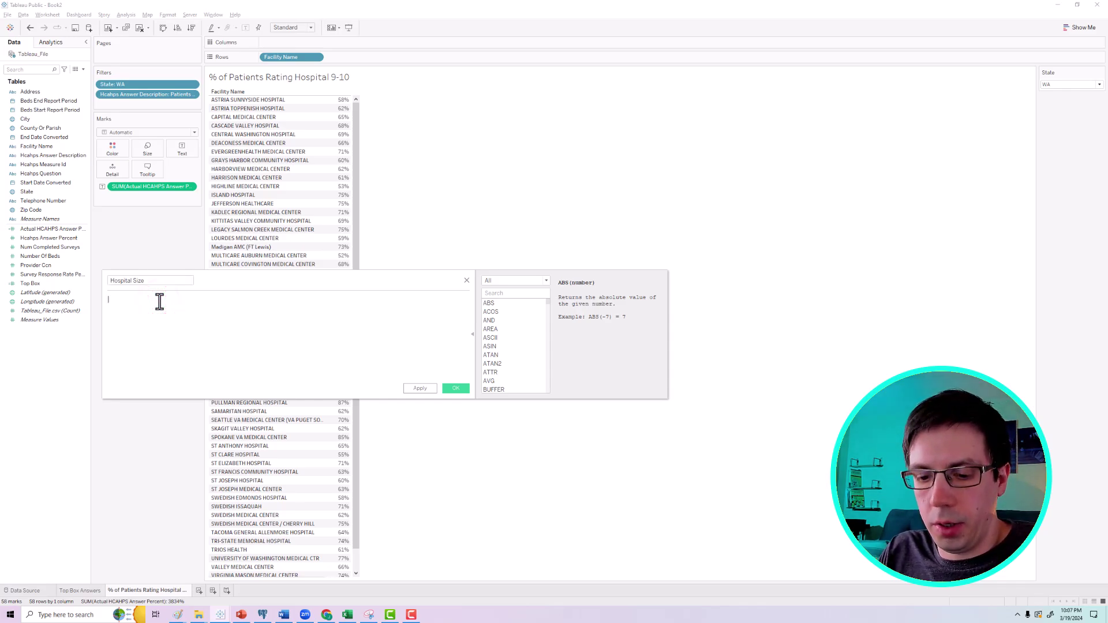
pyautogui.write('IF')
pyautogui.moveTo(47, 261); pyautogui.dragTo(124, 314)
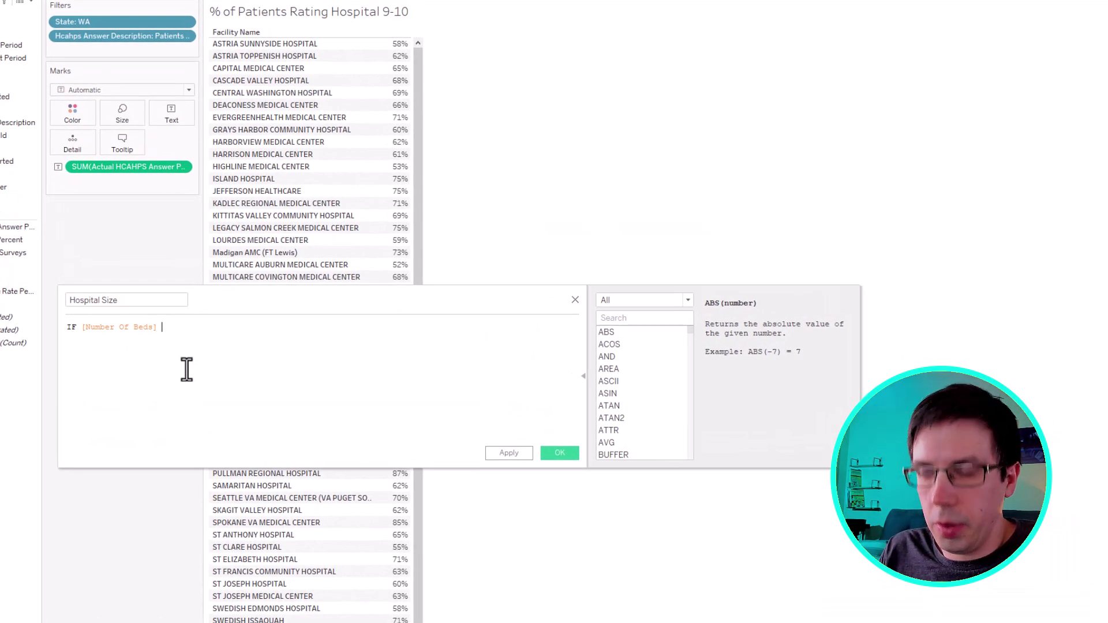
pyautogui.write('>= ')
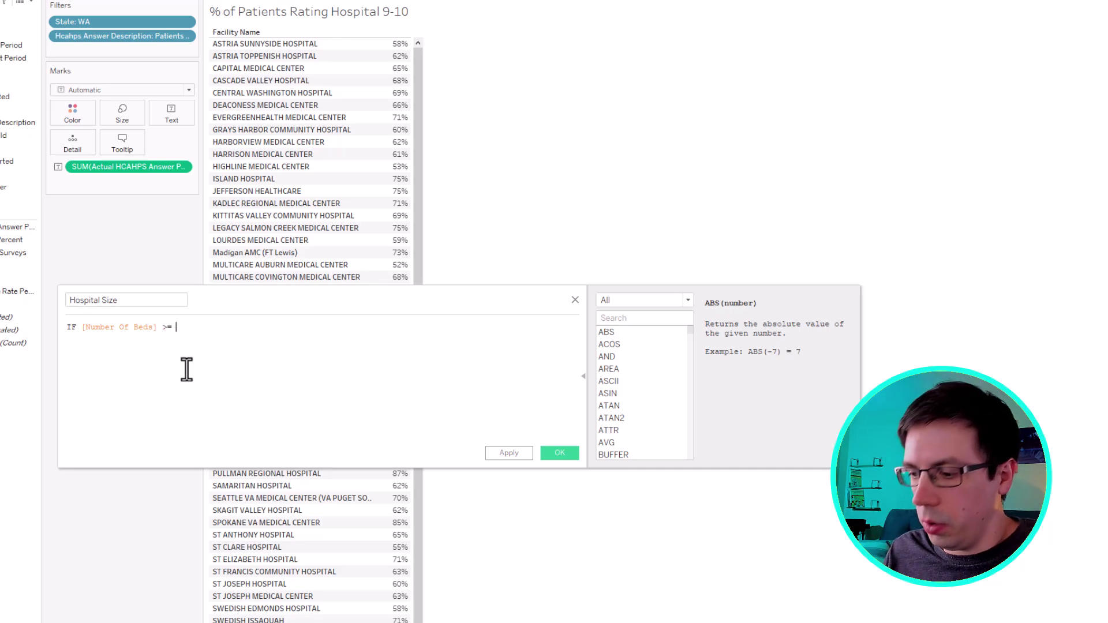
pyautogui.write('500 Then ')
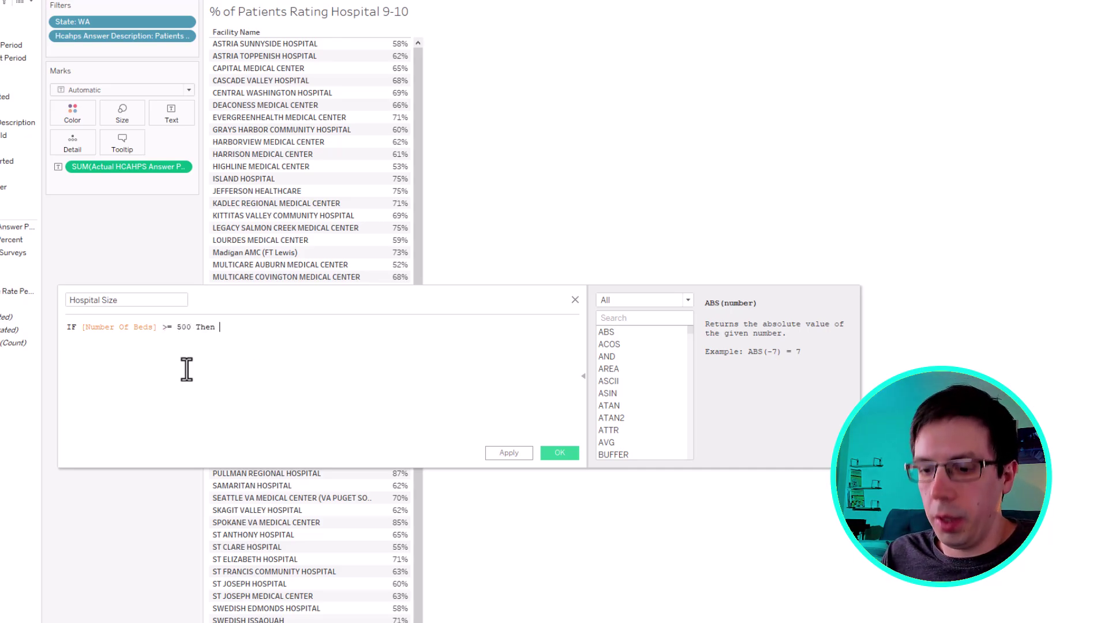
pyautogui.write("'Large' ")
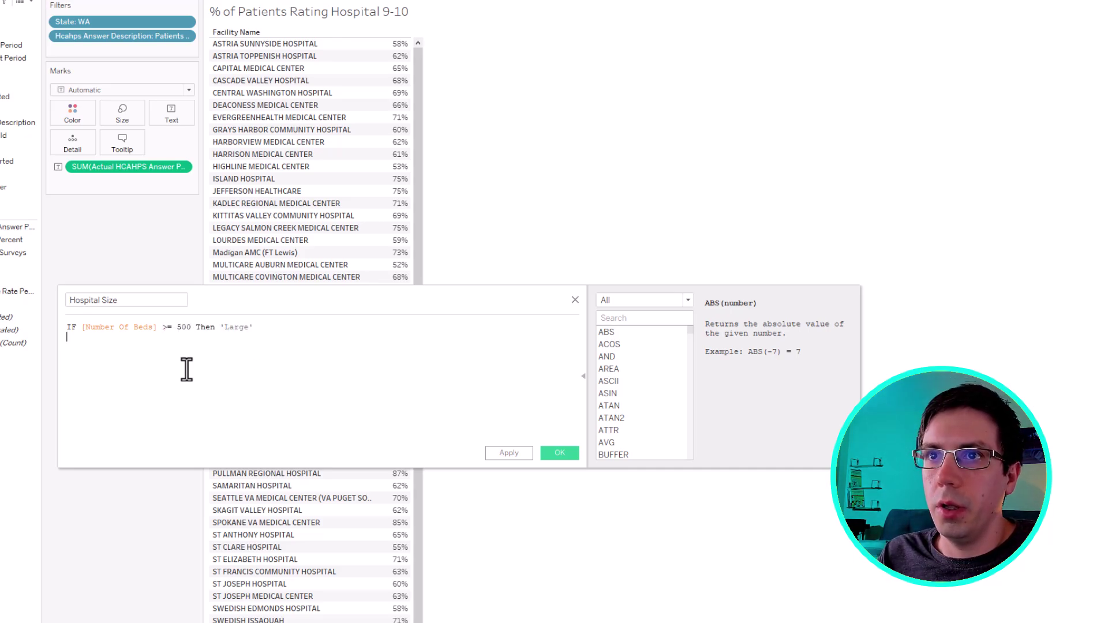
# Add the second condition to the formula: ELSEIF [Number Of Beds] >= 100 and [Number Of Beds] < 500 Then 'Medium'.
pyautogui.write('ELSEIF [')
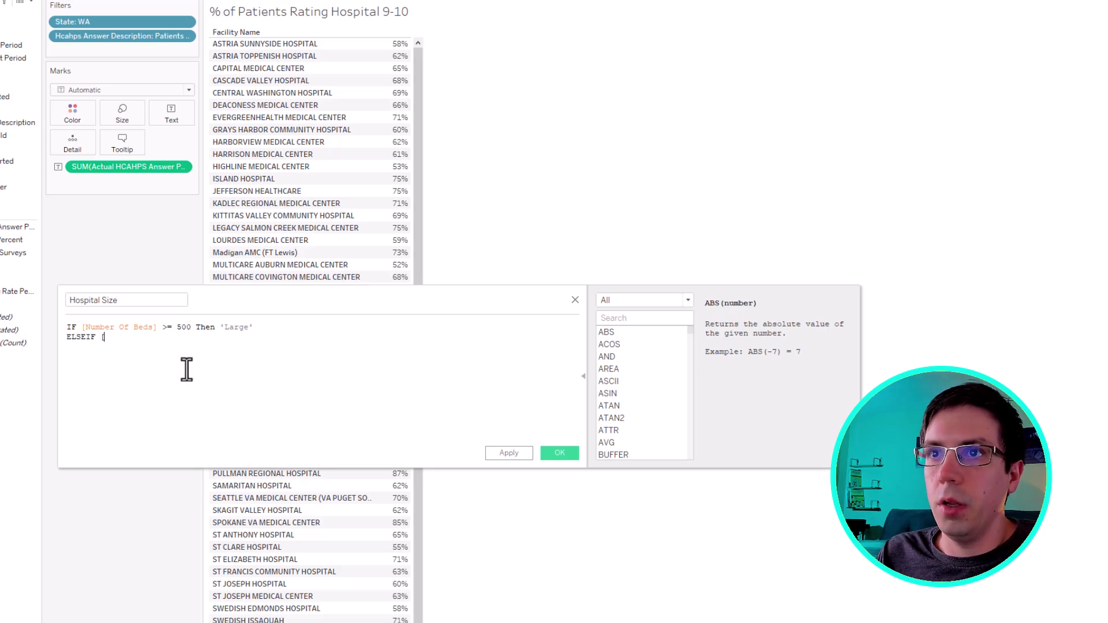
pyautogui.write('Num')
pyautogui.click(186, 364)
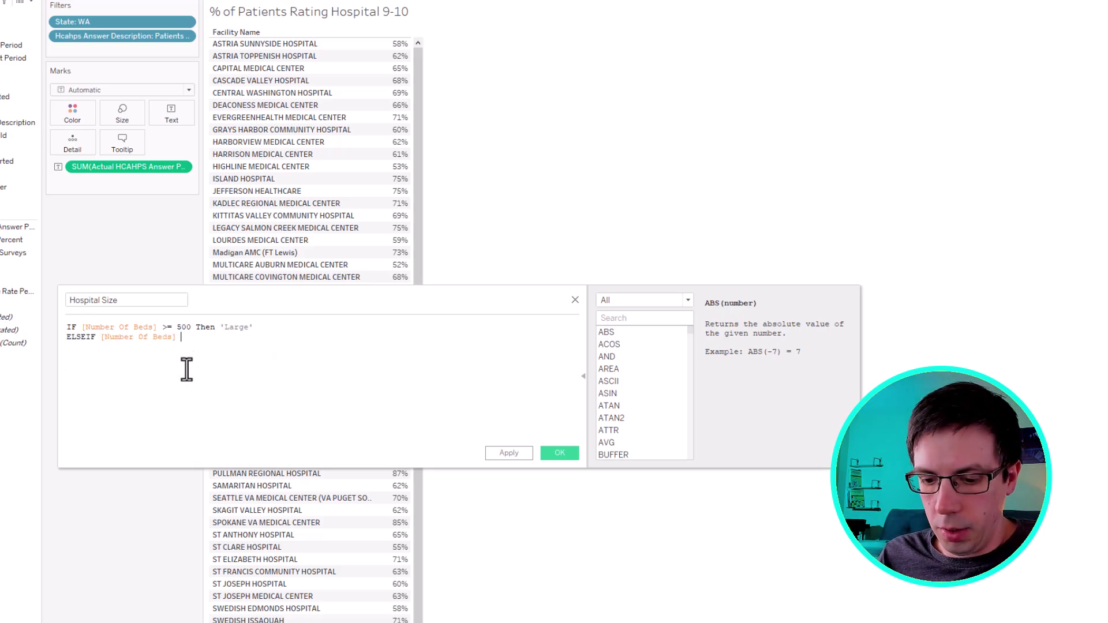
pyautogui.write('>')
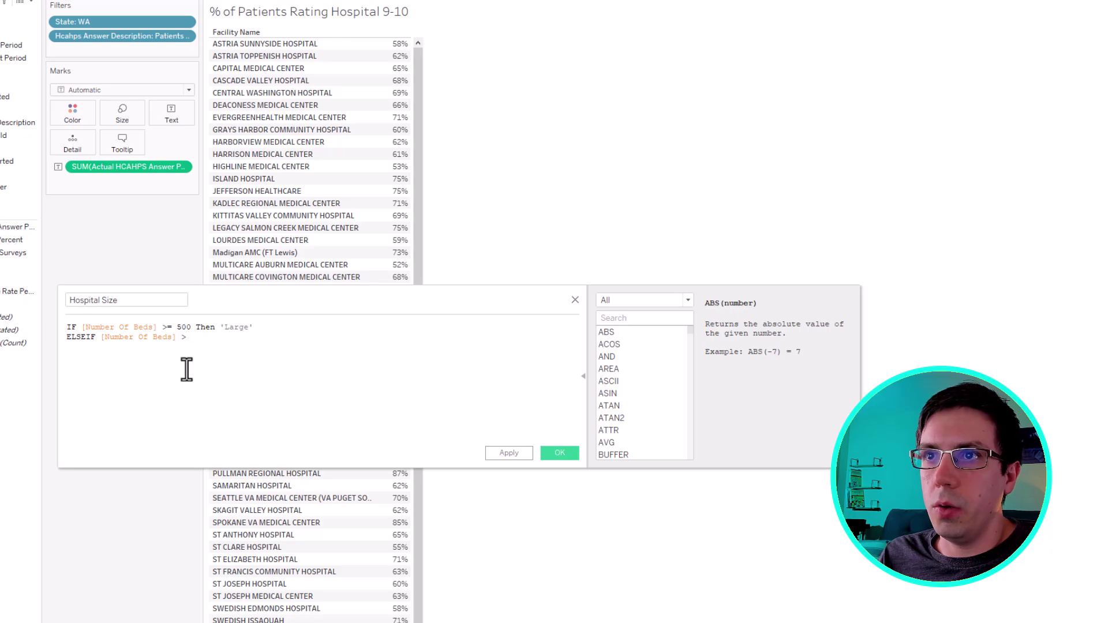
pyautogui.write('= 100 and M')
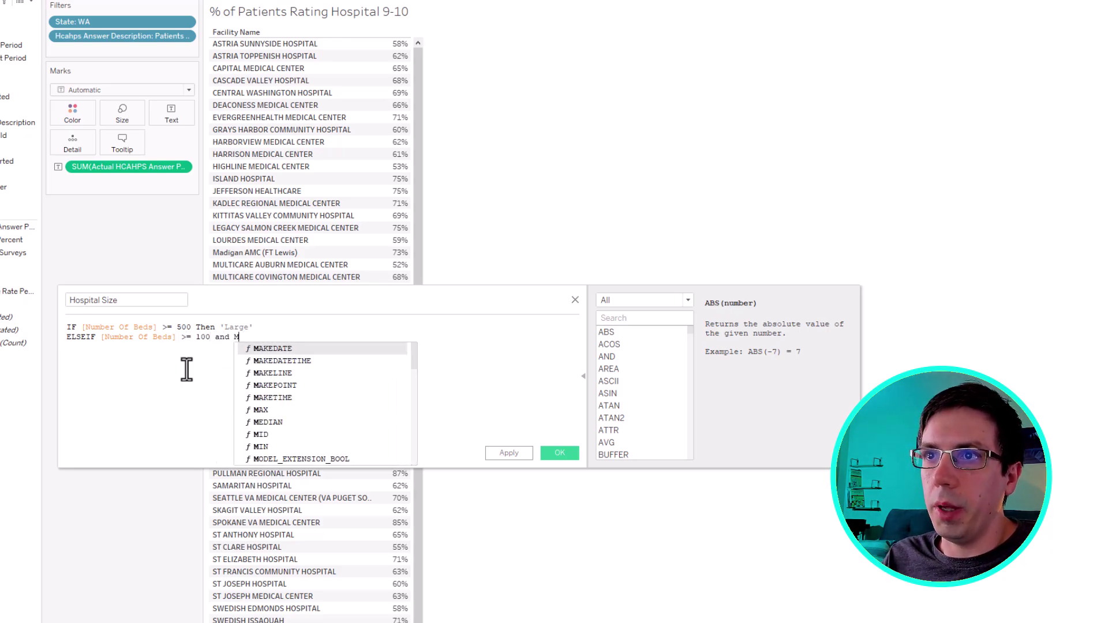
pyautogui.press('BackSpace')
pyautogui.write('NNumb')
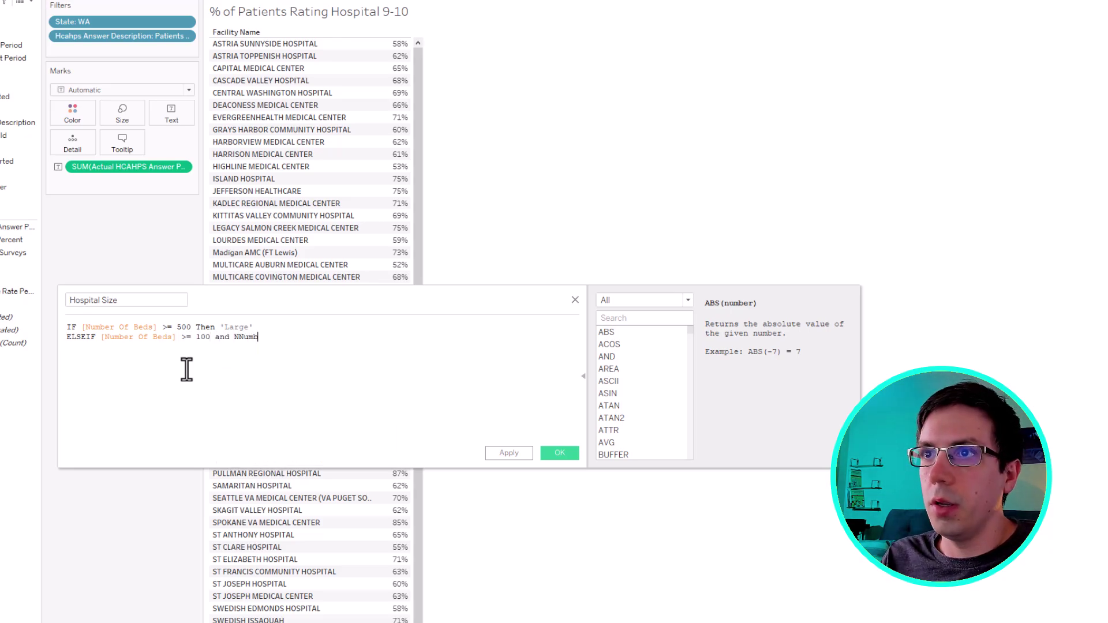
pyautogui.press('BackSpace')
pyautogui.press('BackSpace')
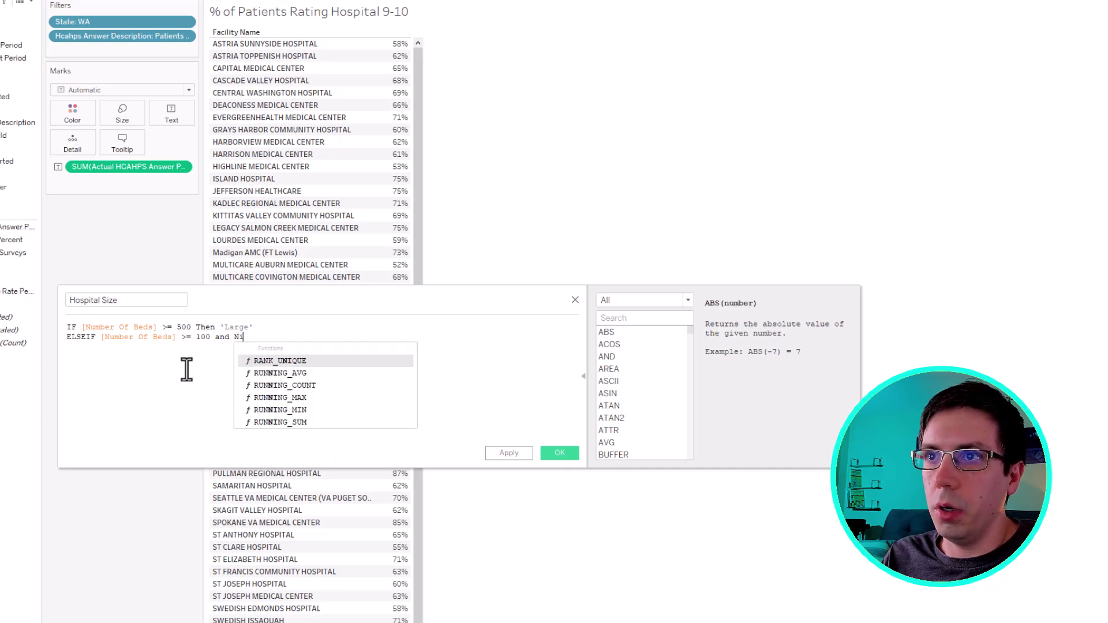
pyautogui.write('umbe')
pyautogui.press('Return')
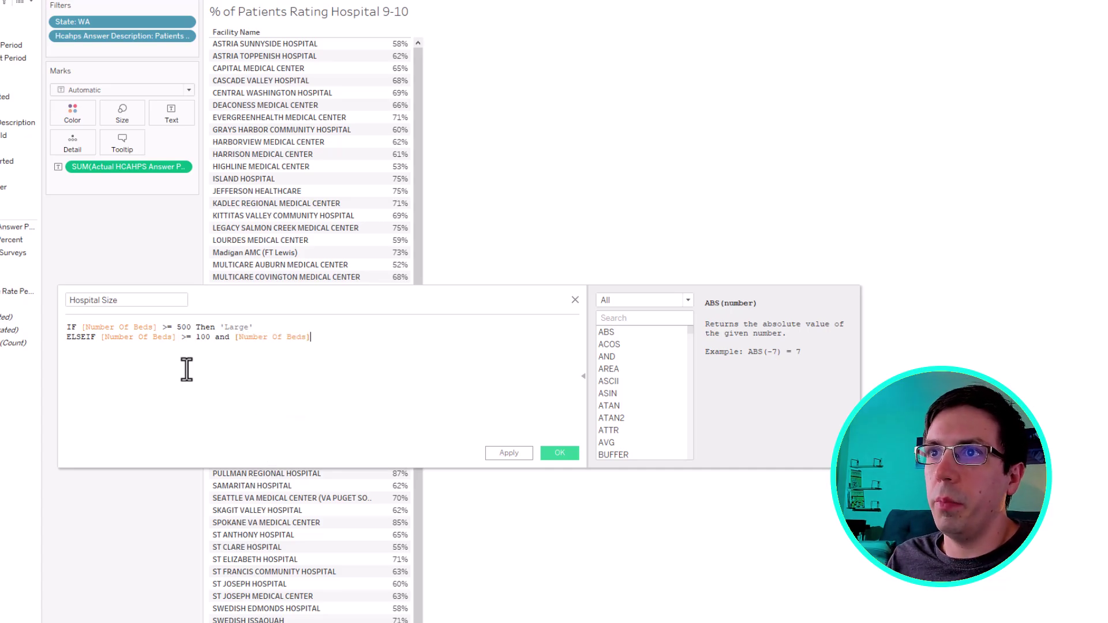
pyautogui.write('< 500 Th')
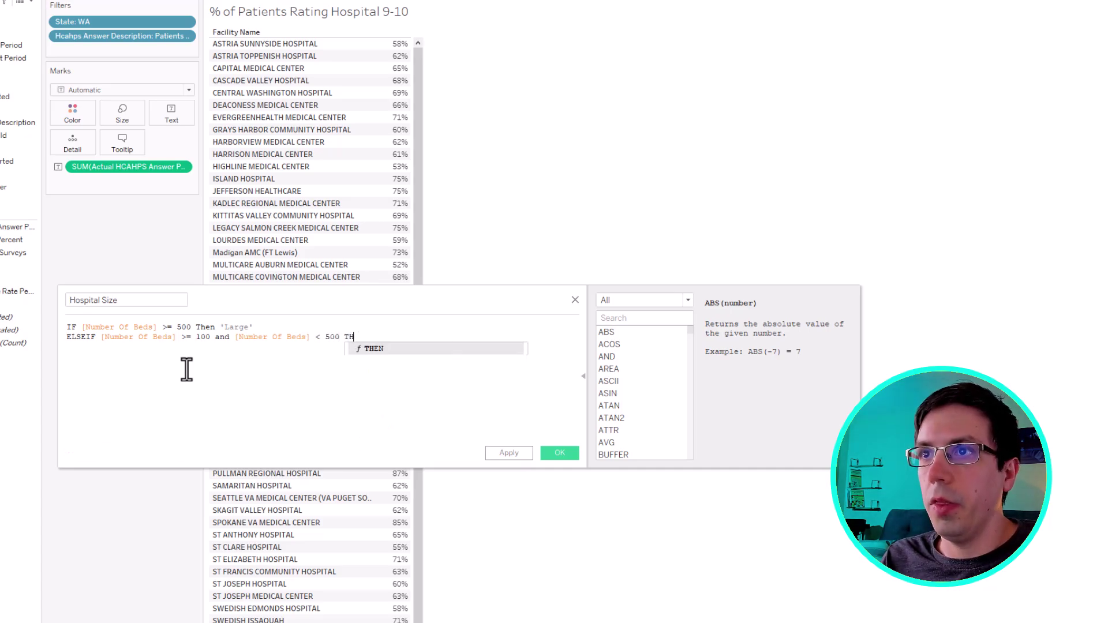
pyautogui.write("en '")
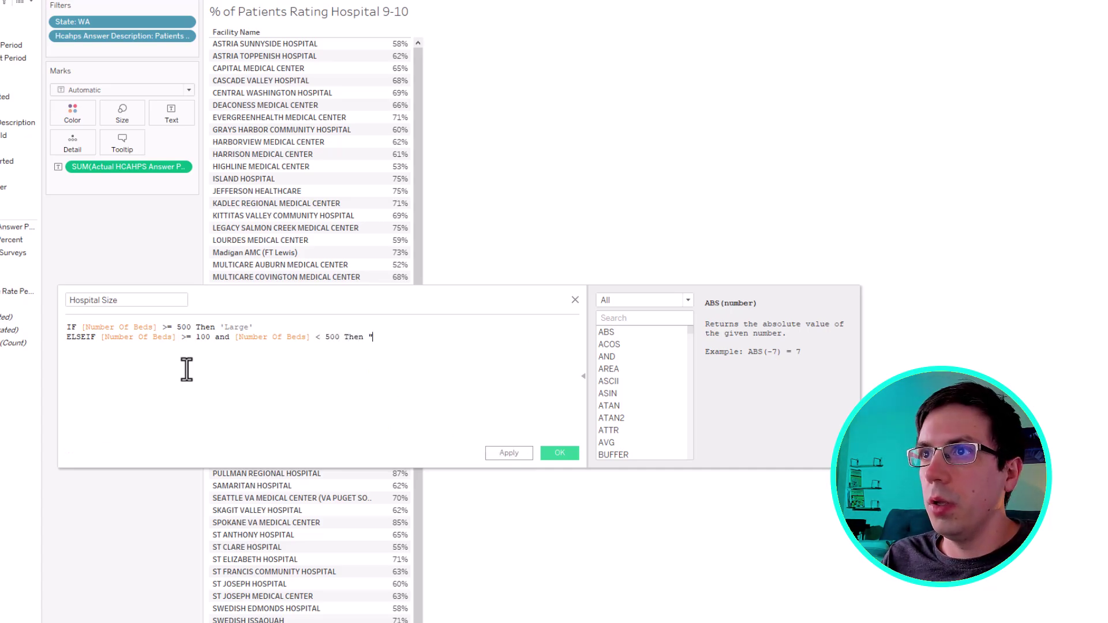
pyautogui.write("Medium'")
# Add the third condition to the Hospital Size formula: ELSEIF [Number Of Beds] < 100 Then 'Small'.
pyautogui.press('Return')
pyautogui.write('ELSEIF [N')
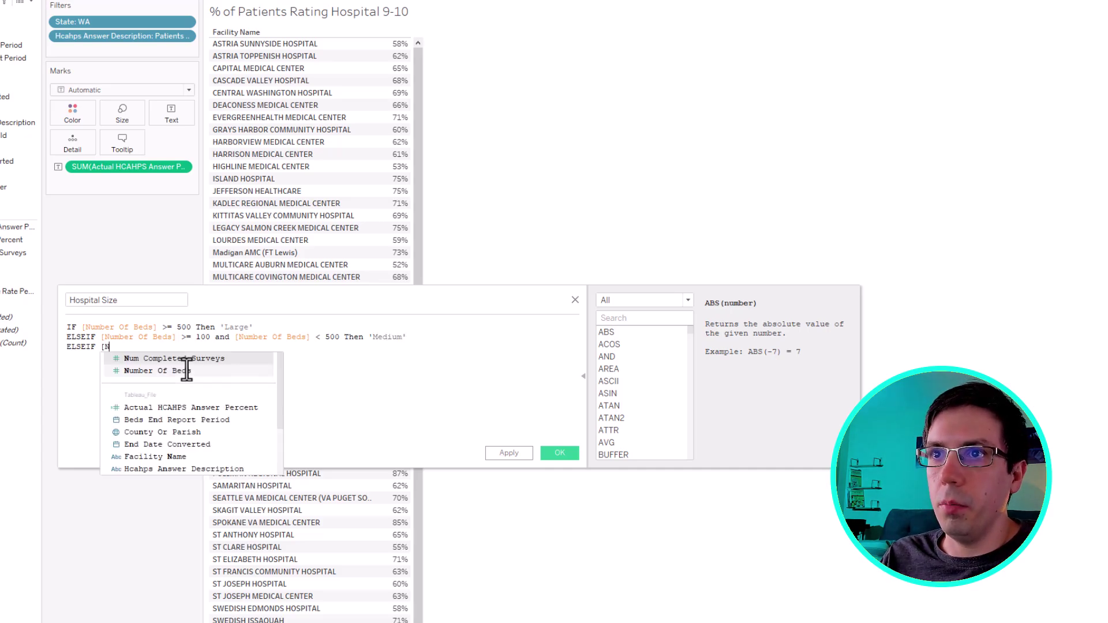
pyautogui.doubleClick(186, 371)
pyautogui.write('< 100 T')
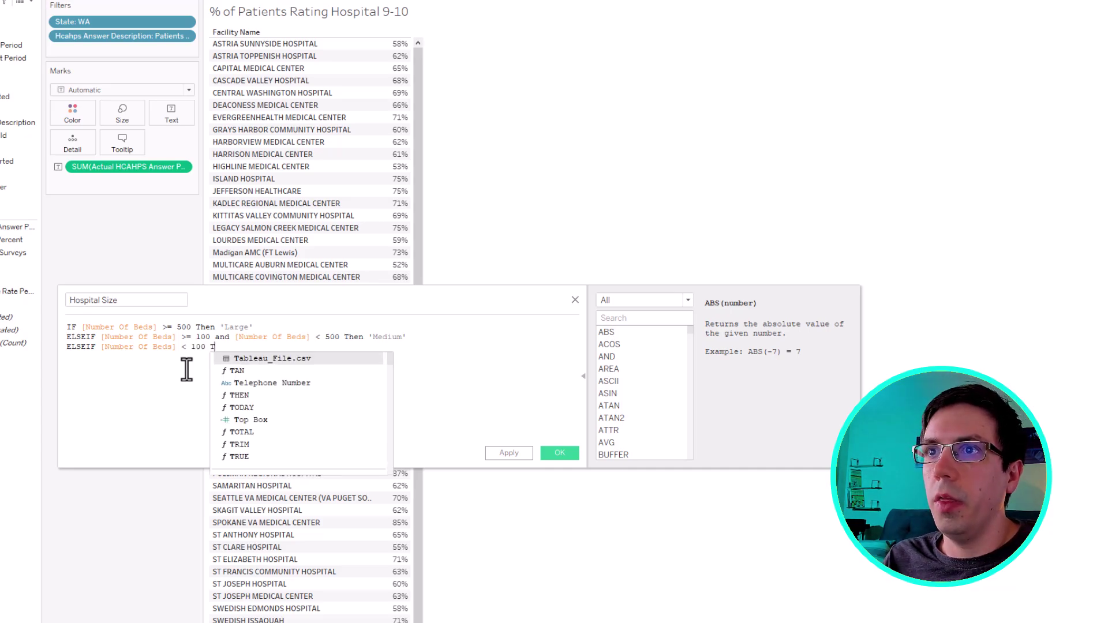
pyautogui.write('hen')
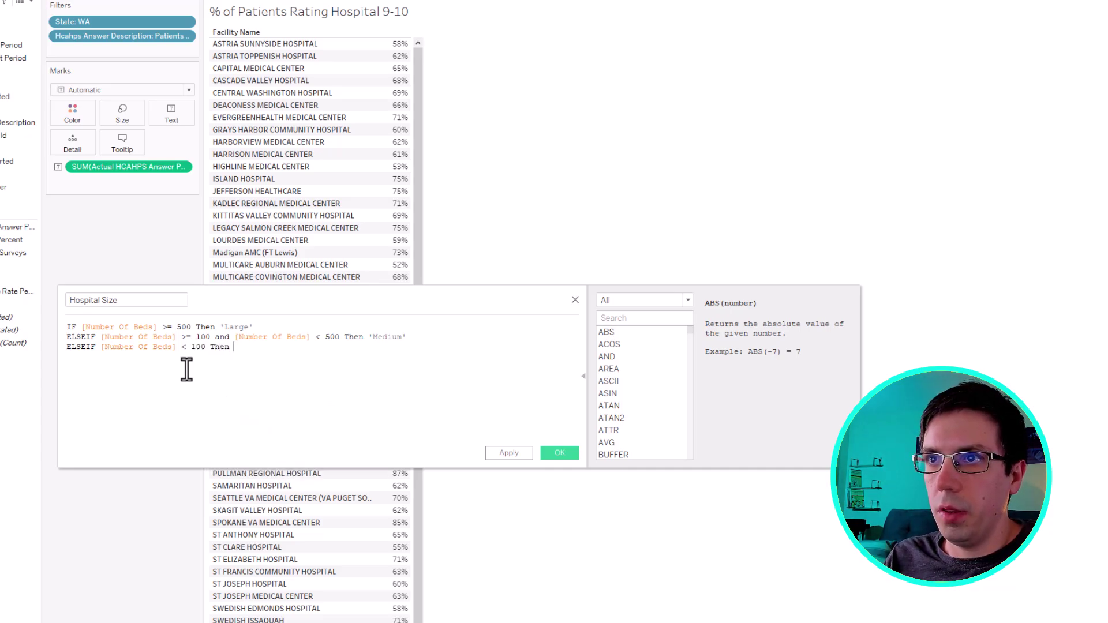
pyautogui.write(" 'Small'")
# Close the Hospital Size formula with END, then apply and save the calculated field.
pyautogui.press('Return')
pyautogui.write('END')
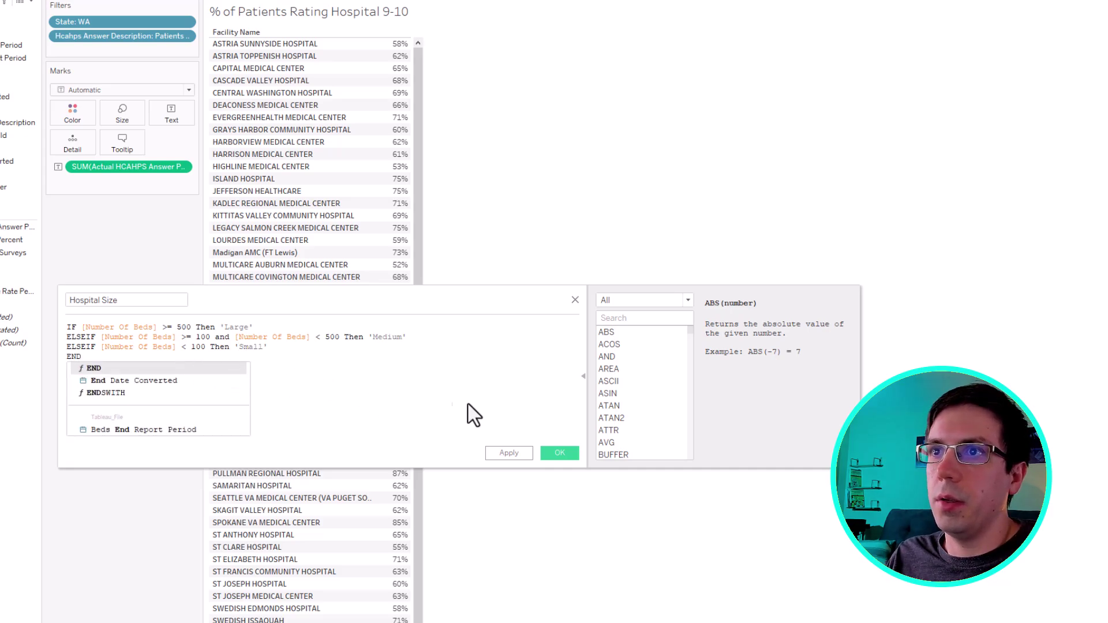
pyautogui.click(509, 452)
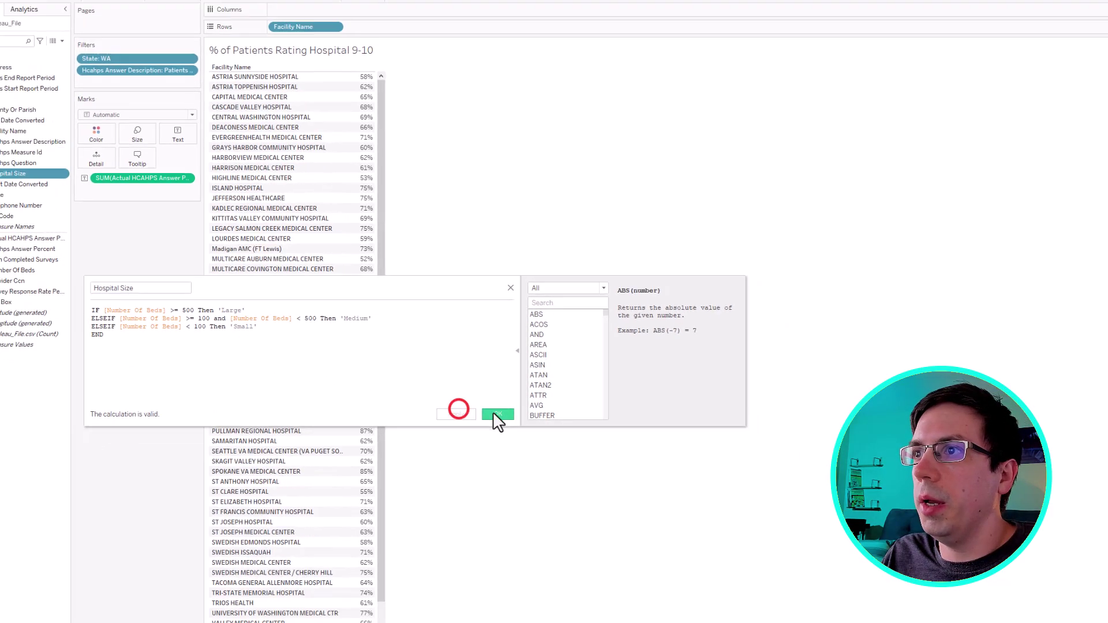
pyautogui.click(495, 414)
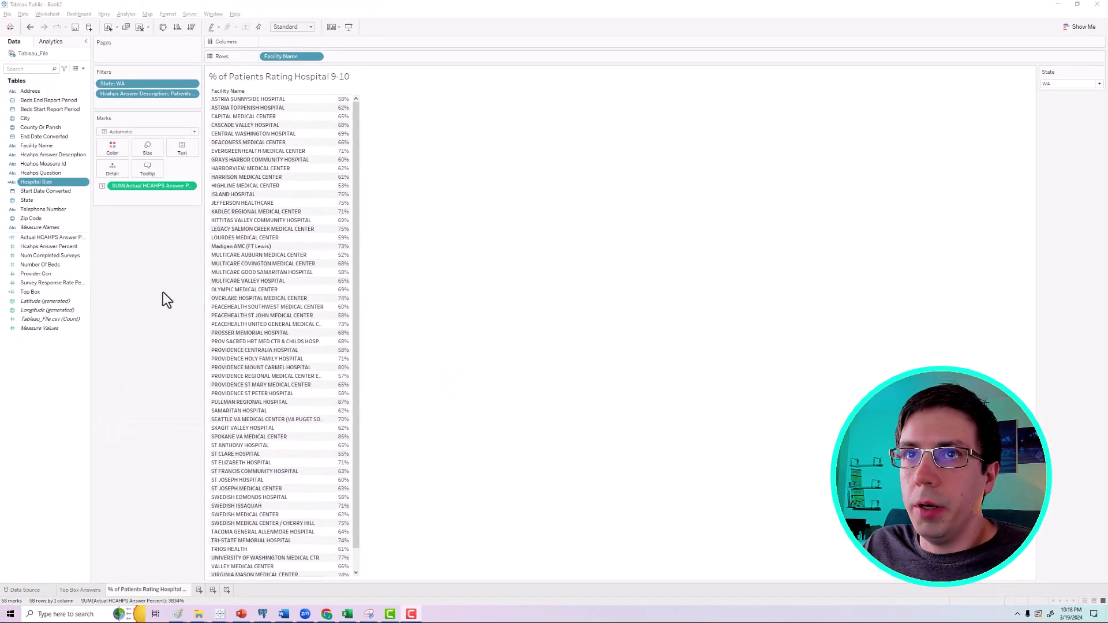
# Filter the hospital list by Hospital Size, keeping only Medium.
pyautogui.click(28, 182)
pyautogui.moveTo(28, 182); pyautogui.dragTo(144, 103)
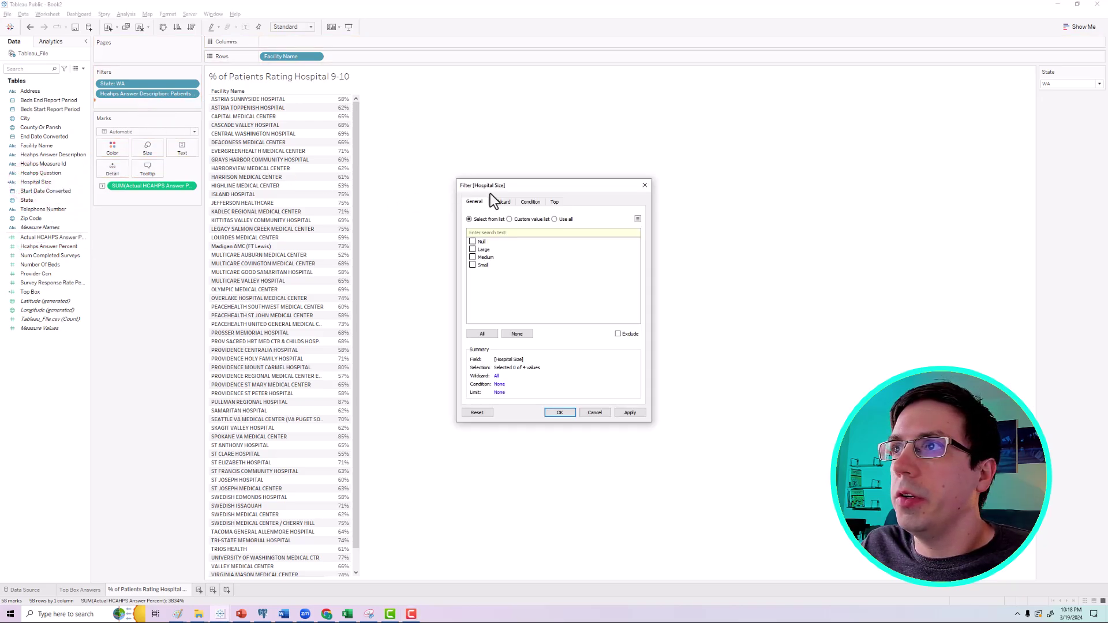
pyautogui.moveTo(476, 186); pyautogui.dragTo(367, 191)
pyautogui.click(364, 263)
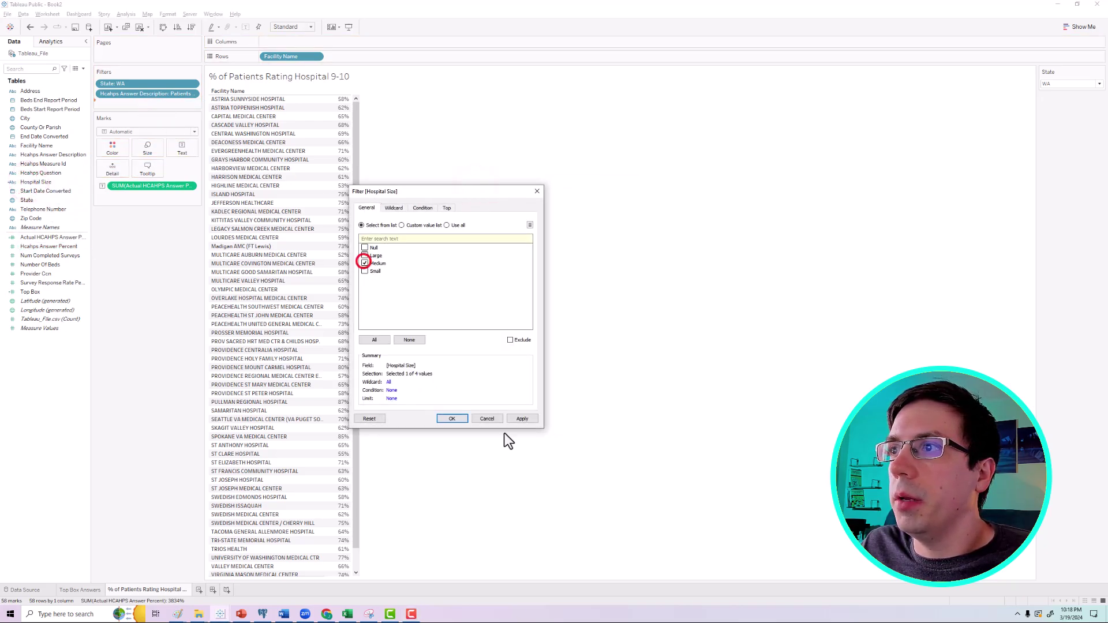
pyautogui.click(521, 419)
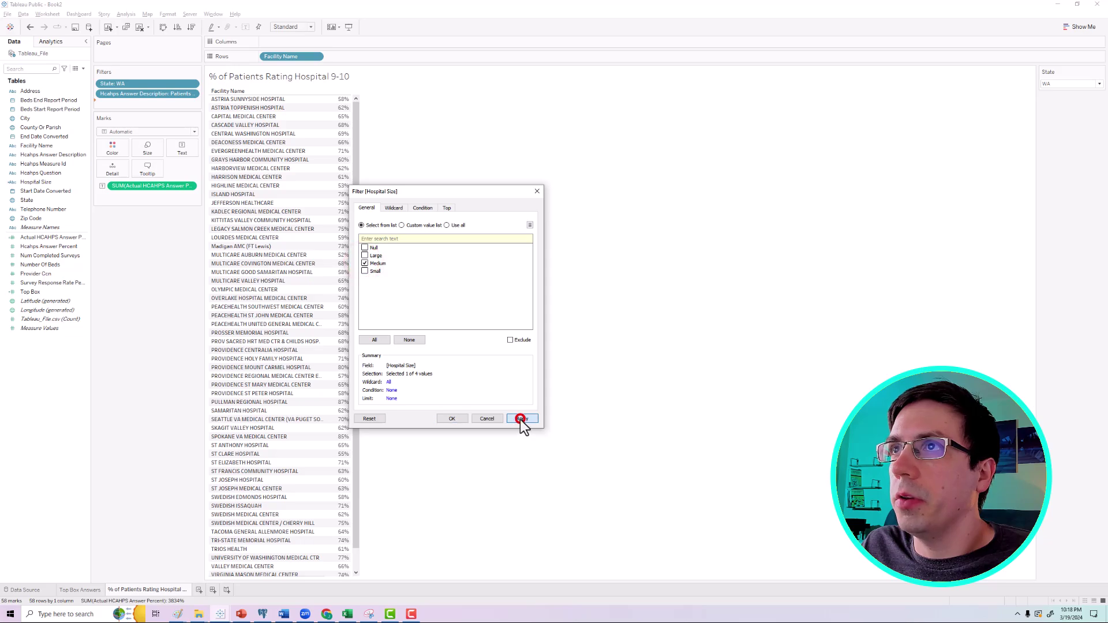
pyautogui.click(446, 420)
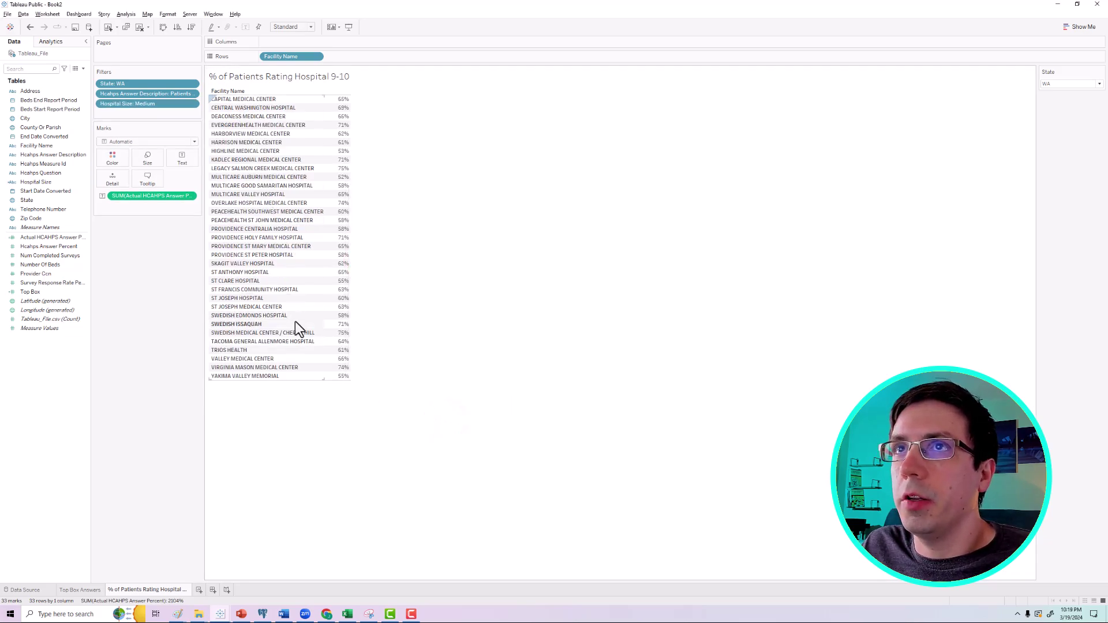
pyautogui.click(504, 146)
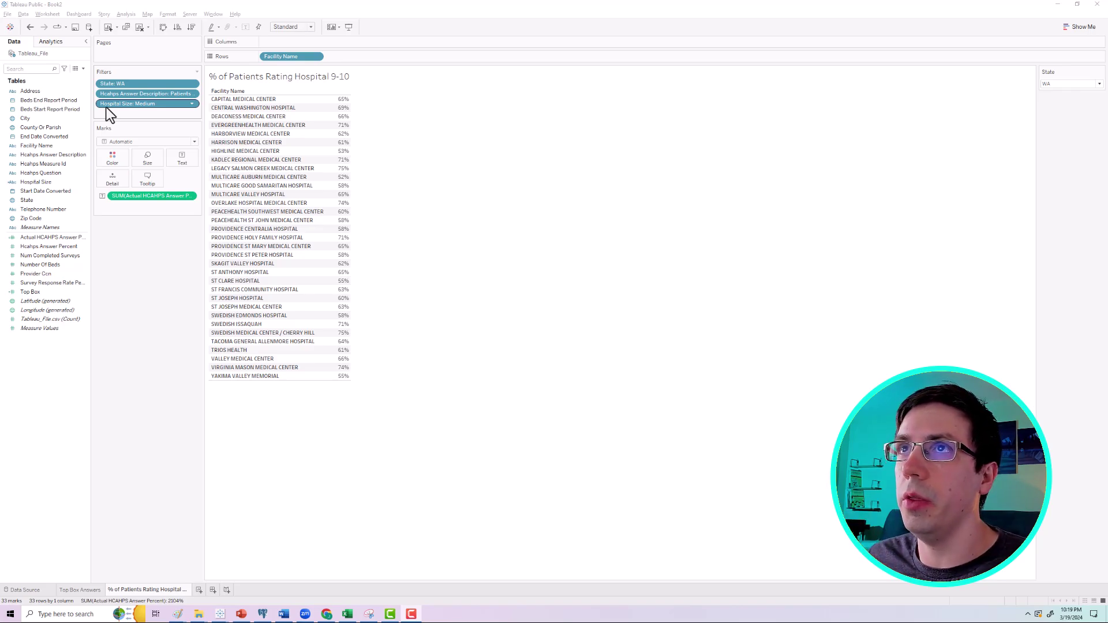
# Apply the State filter to all worksheets using this data source.
pyautogui.rightClick(139, 84)
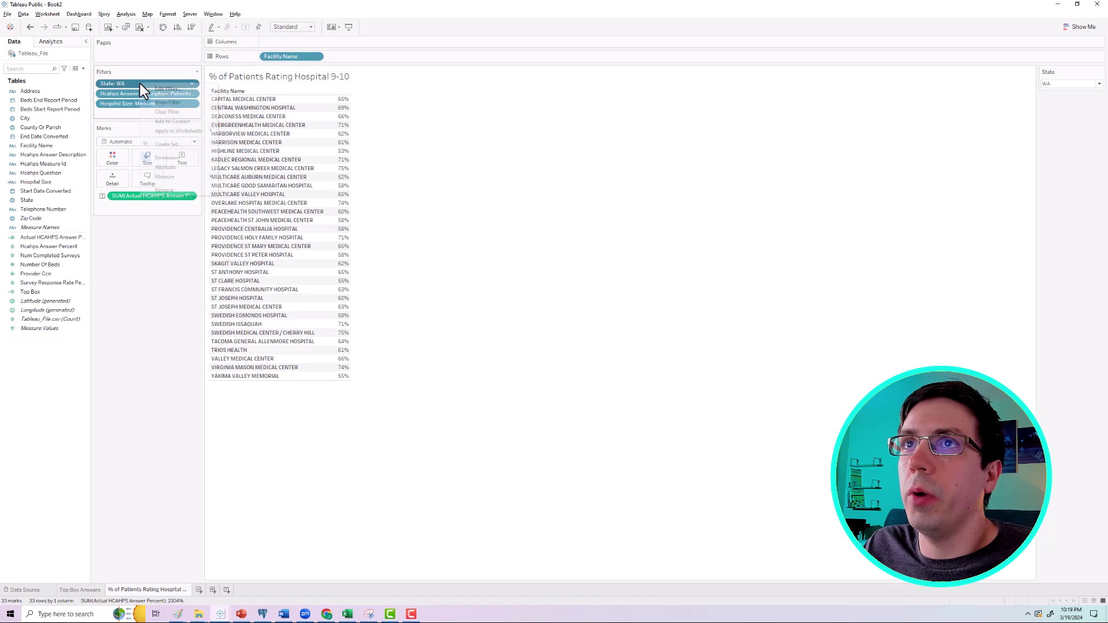
pyautogui.moveTo(167, 130)
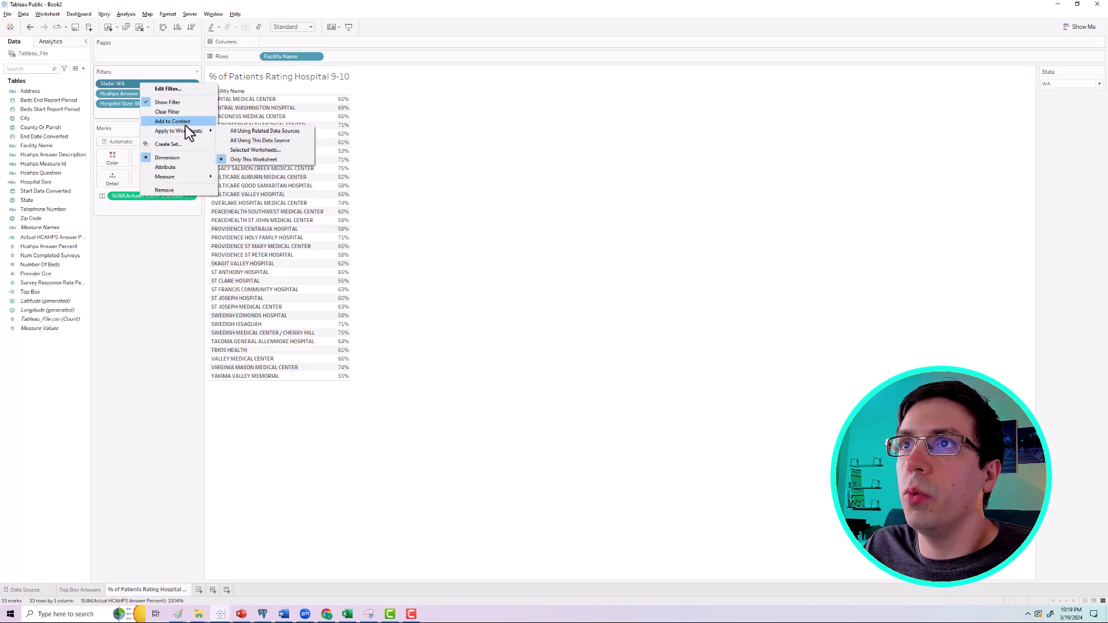
pyautogui.click(254, 140)
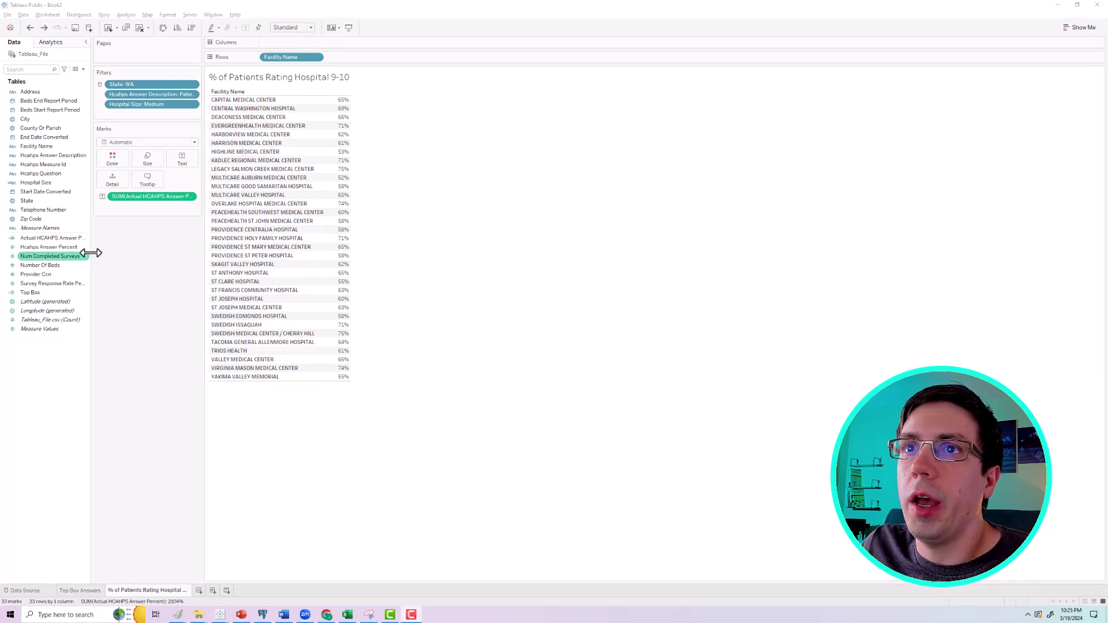
# Chart Actual HCAHPS Answer Percent as horizontal bars per Facility Name and sort the hospitals in descending order.
pyautogui.moveTo(91, 252); pyautogui.dragTo(141, 252)
pyautogui.moveTo(79, 237); pyautogui.dragTo(407, 42)
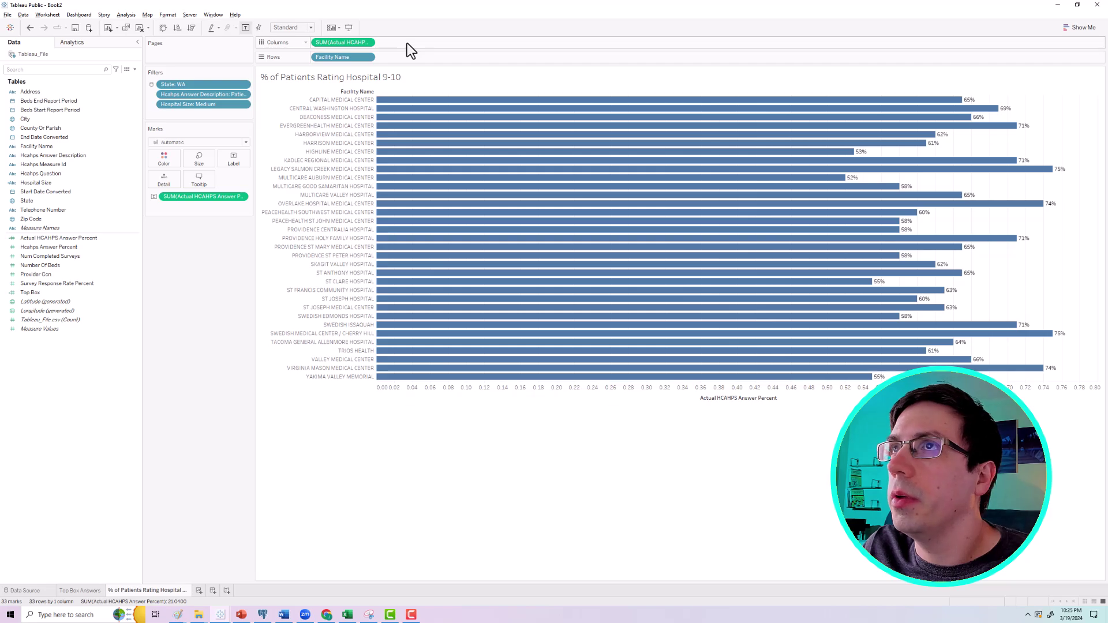
pyautogui.click(191, 29)
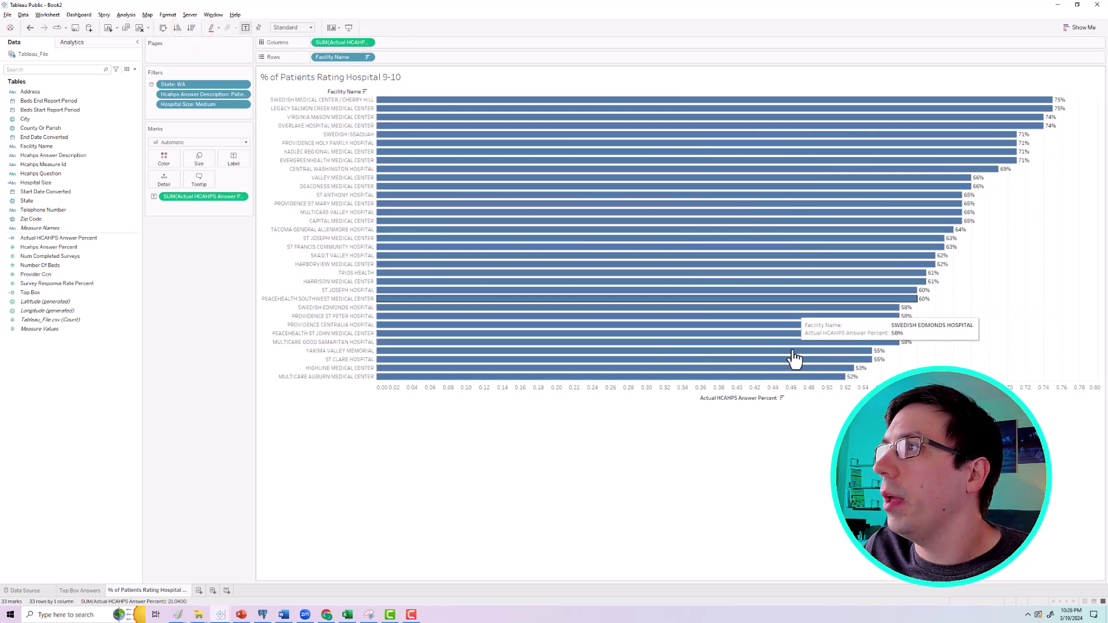
pyautogui.click(701, 214)
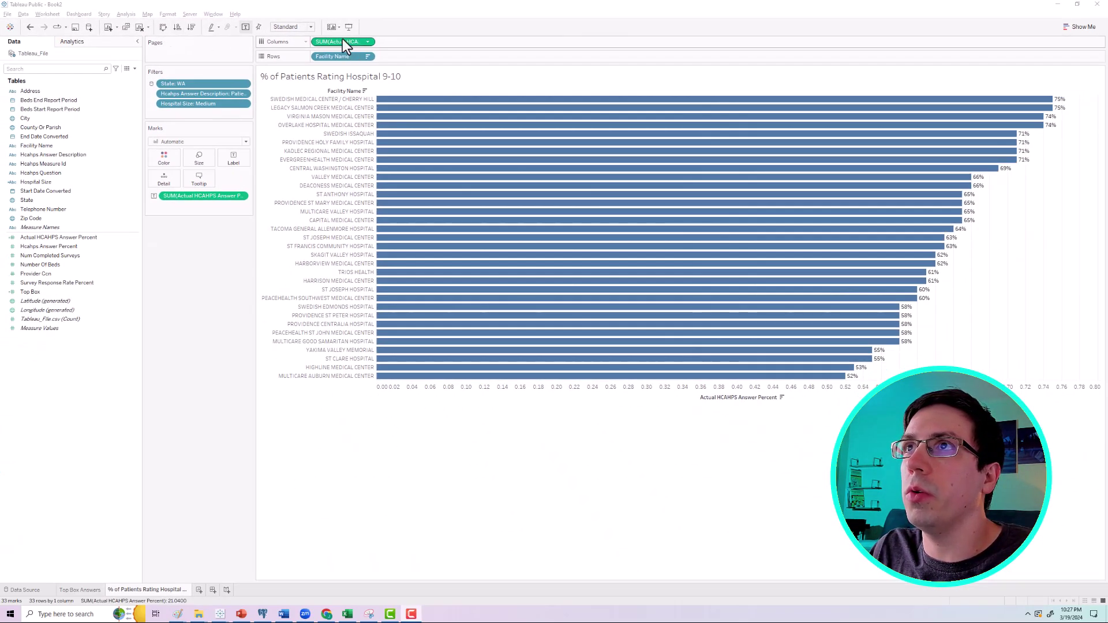
# Swap the chart's rows and columns to try vertical bars, and swap them back.
pyautogui.click(163, 27)
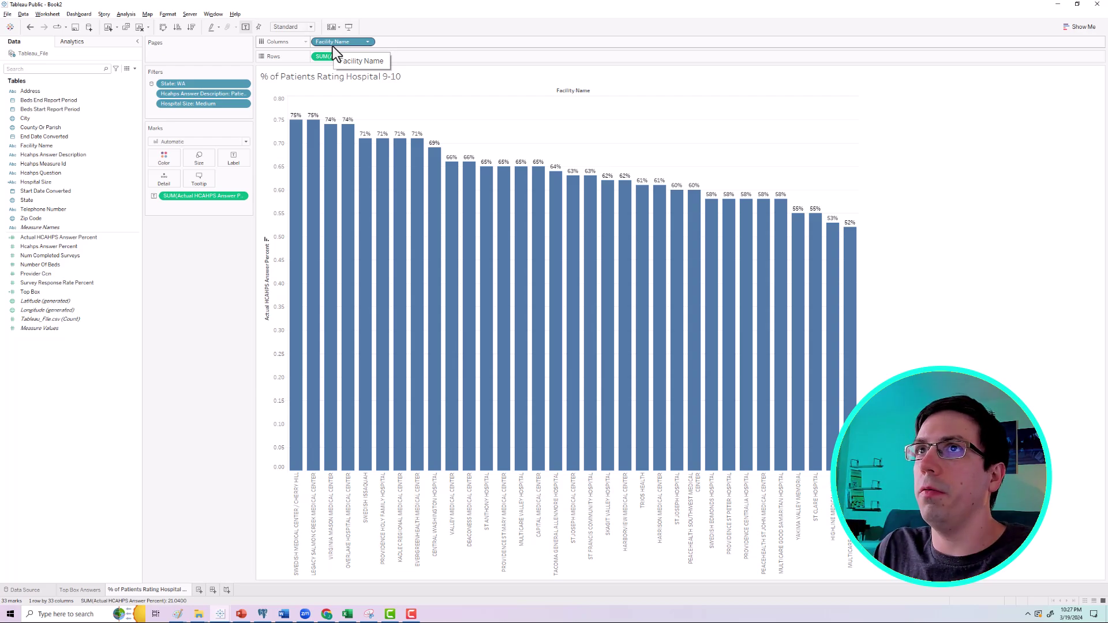
pyautogui.click(164, 27)
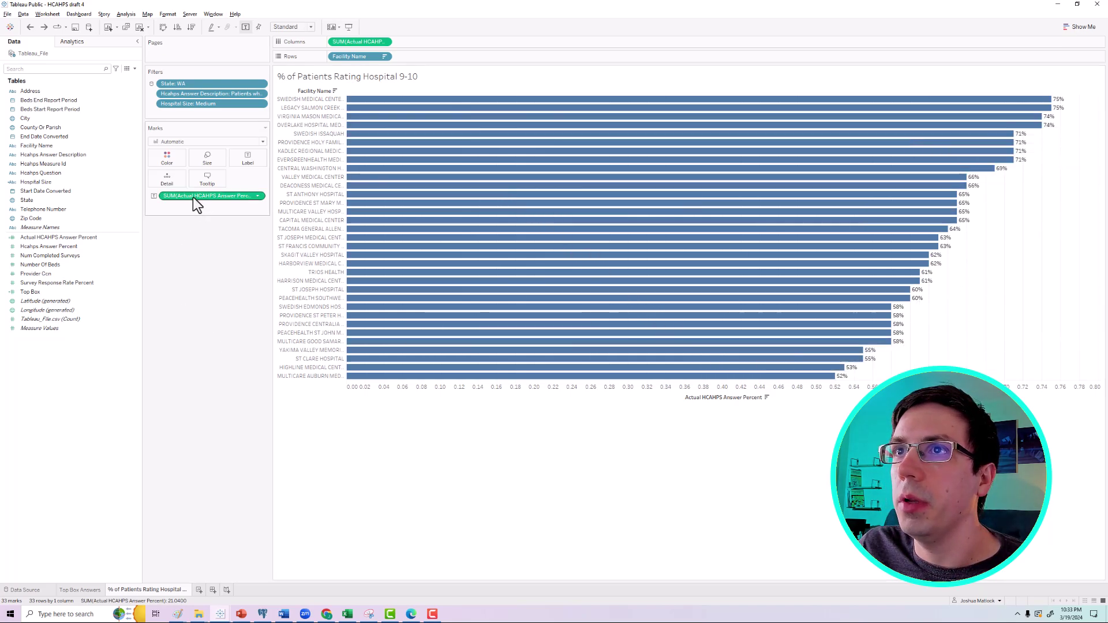
# Color the bars by Actual HCAHPS Answer Percent while keeping its label, choosing the Red-Blue-White Diverging palette.
pyautogui.moveTo(193, 196); pyautogui.dragTo(168, 158)
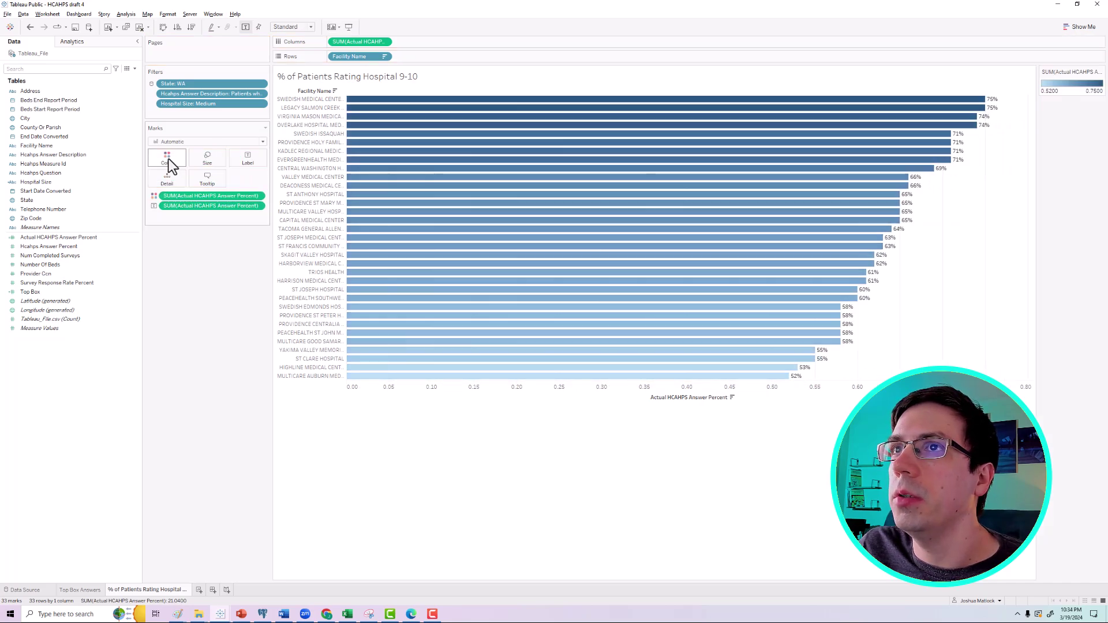
pyautogui.click(168, 158)
pyautogui.click(174, 186)
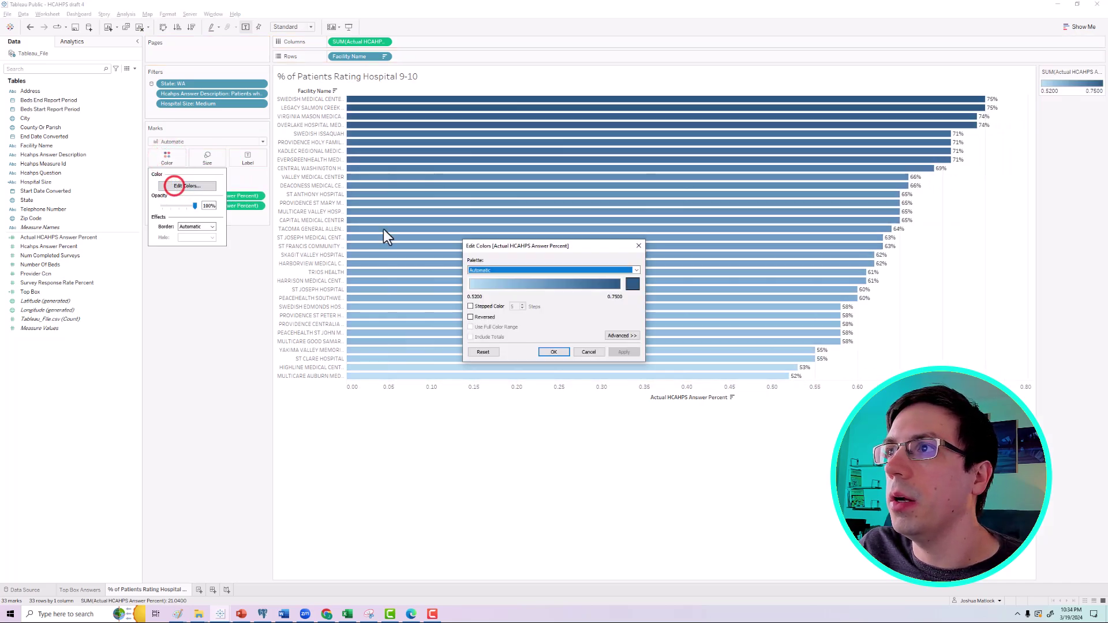
pyautogui.click(615, 270)
pyautogui.scroll(-1, 556, 341)
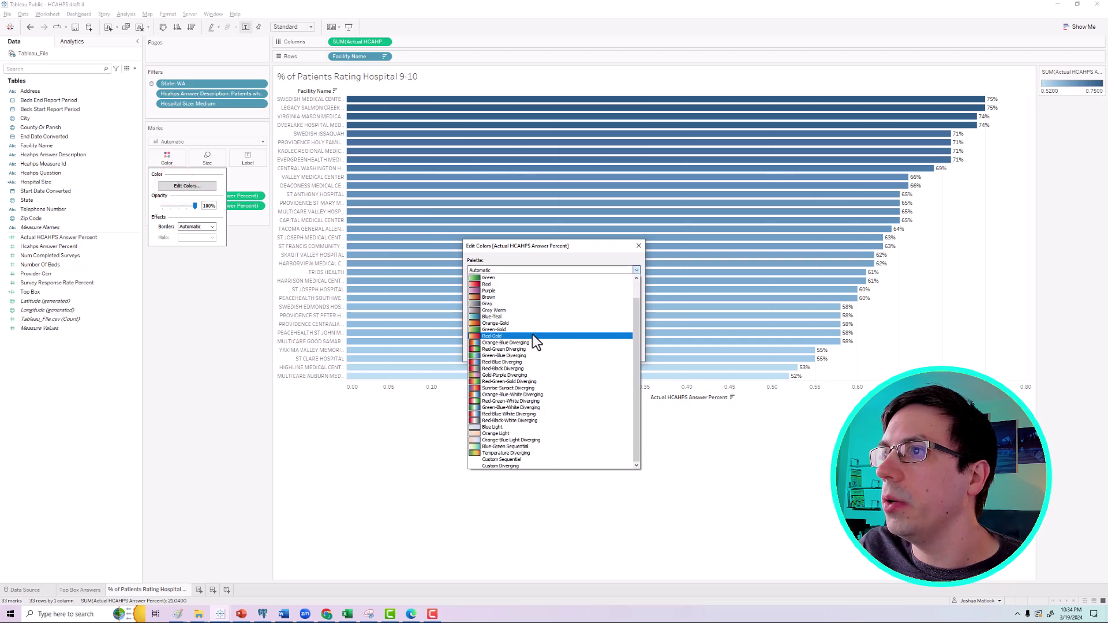
pyautogui.click(497, 414)
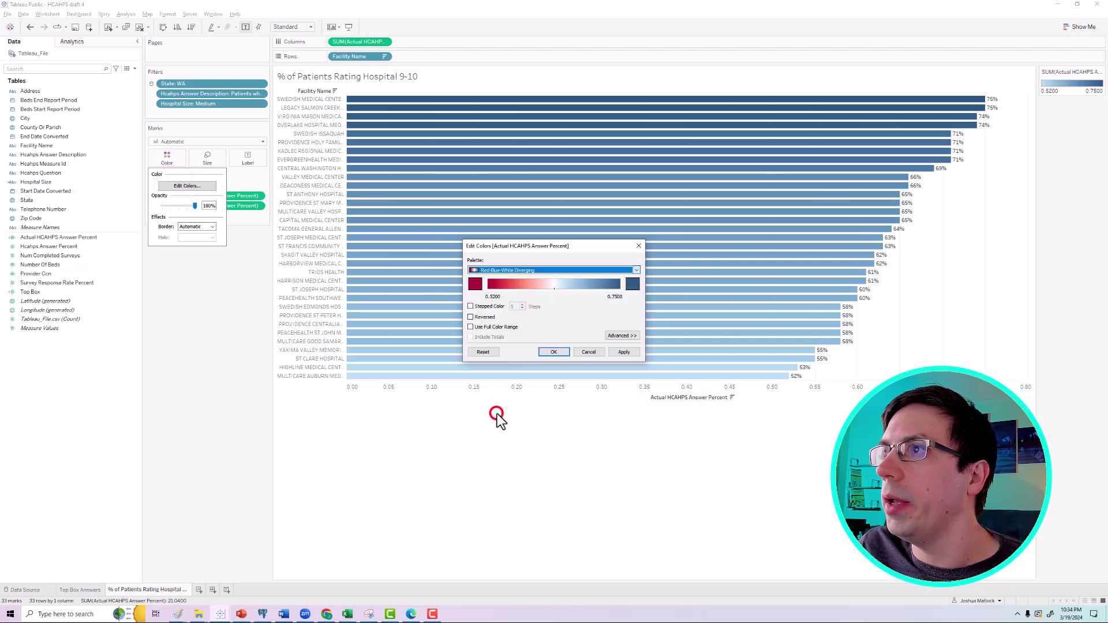
# Turn on stepped color with 6 steps for the bars and apply the color settings.
pyautogui.click(470, 307)
pyautogui.click(522, 304)
pyautogui.click(618, 351)
pyautogui.click(559, 353)
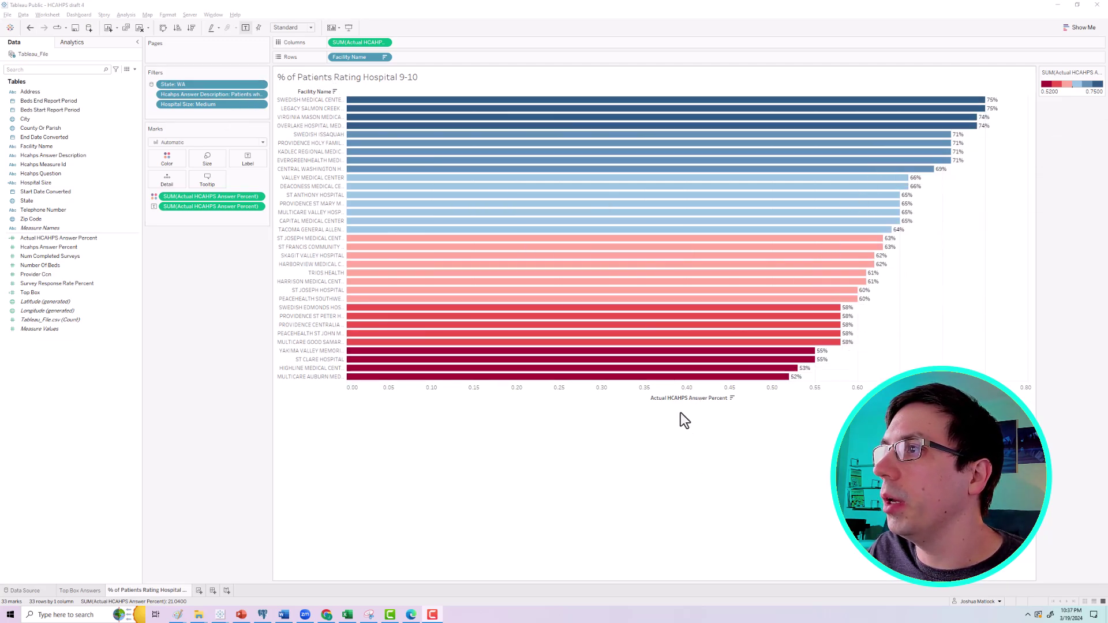
# Hide the header of the Actual HCAHPS Answer Percent axis beneath the bars.
pyautogui.rightClick(673, 400)
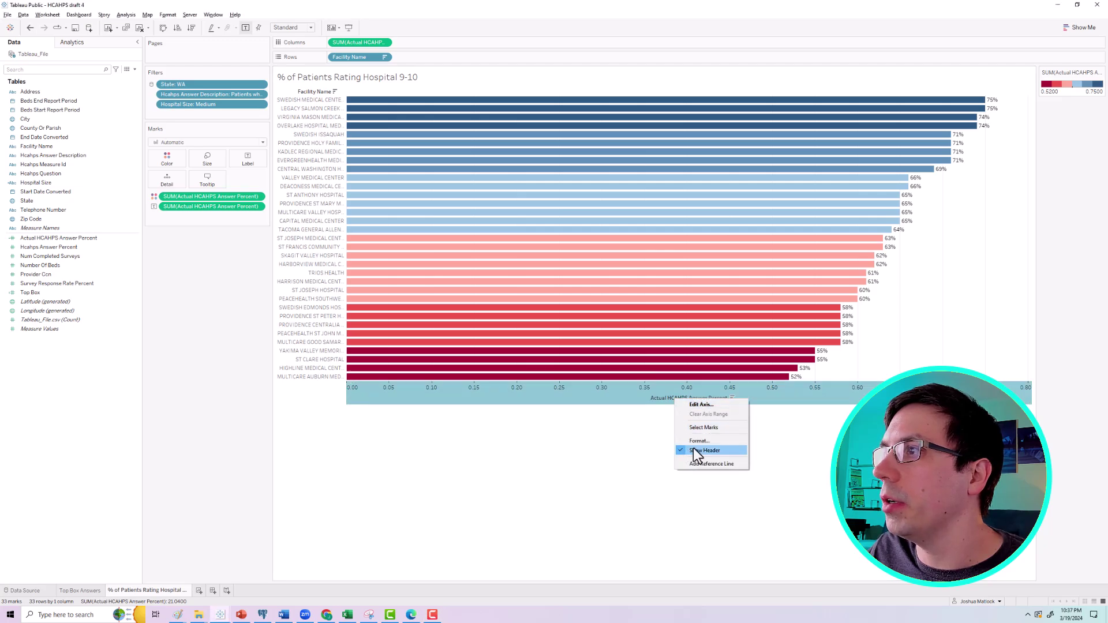
pyautogui.click(694, 451)
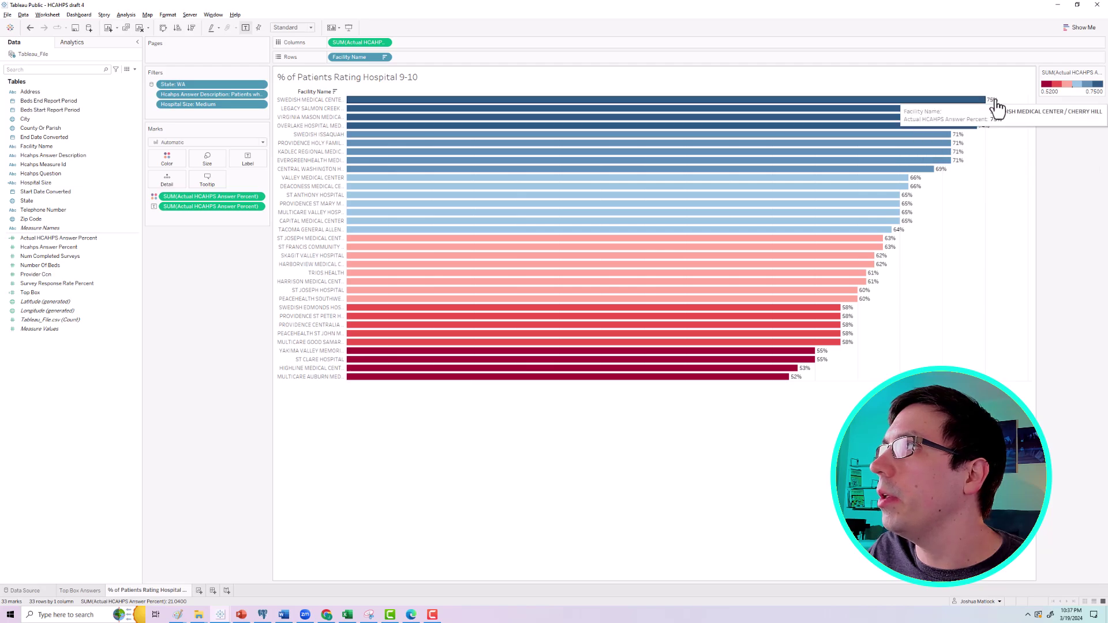
pyautogui.moveTo(698, 353)
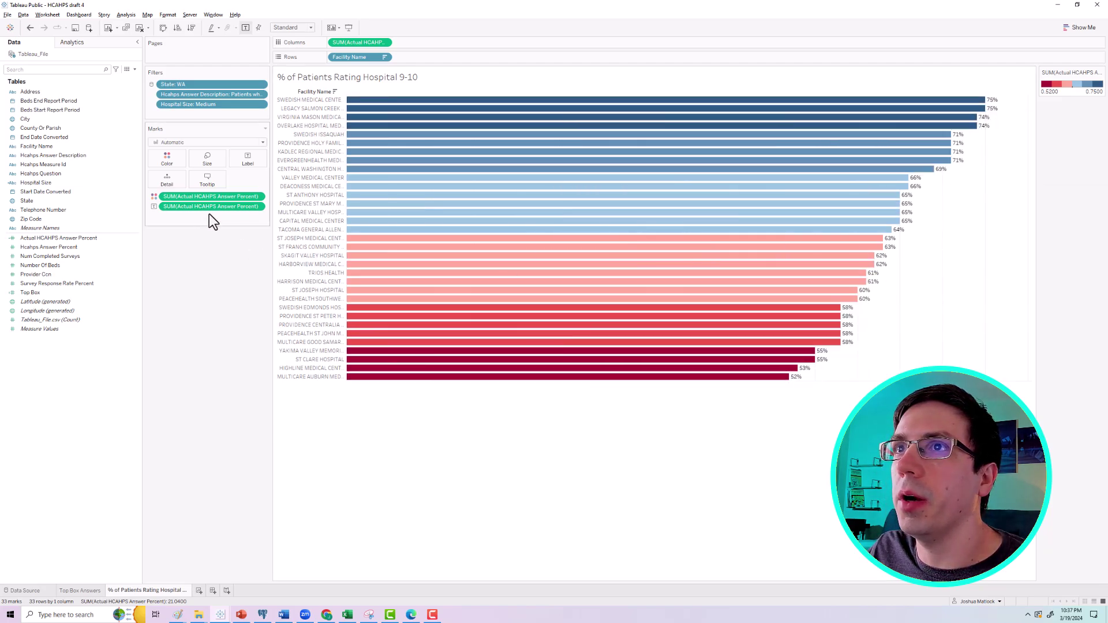
# Center the percentage labels horizontally within the bars and increase the height of the hospital rows.
pyautogui.click(251, 157)
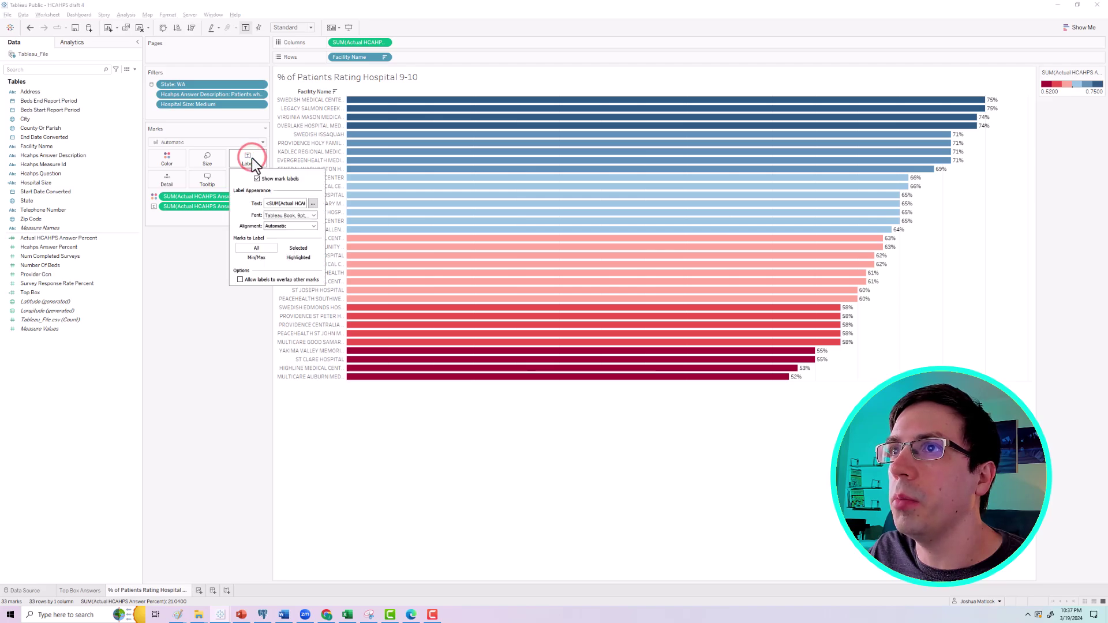
pyautogui.click(273, 225)
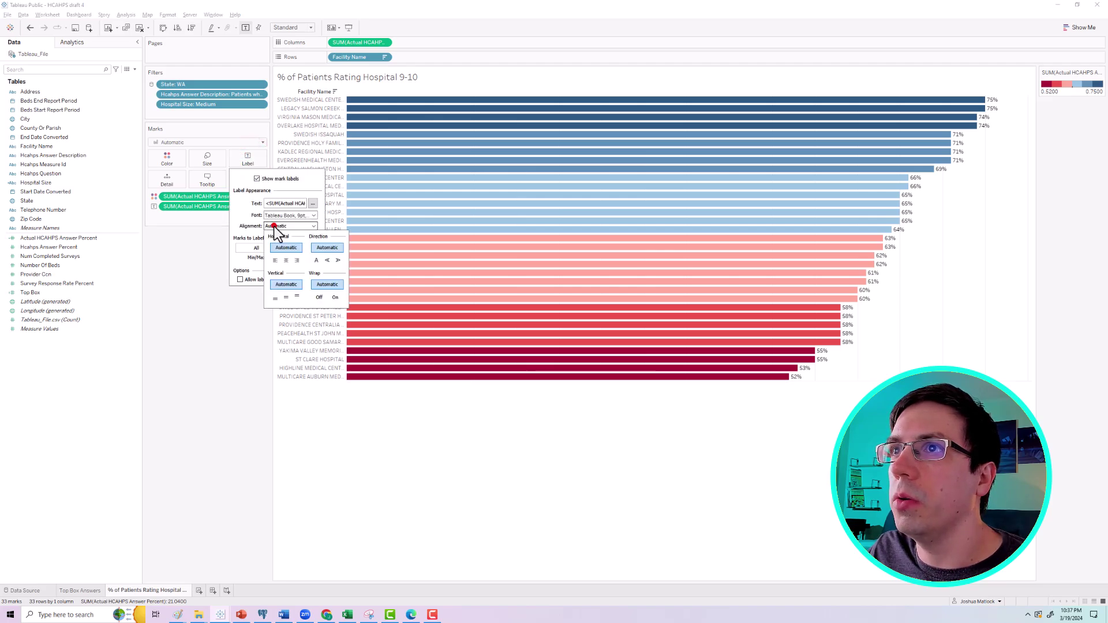
pyautogui.click(286, 260)
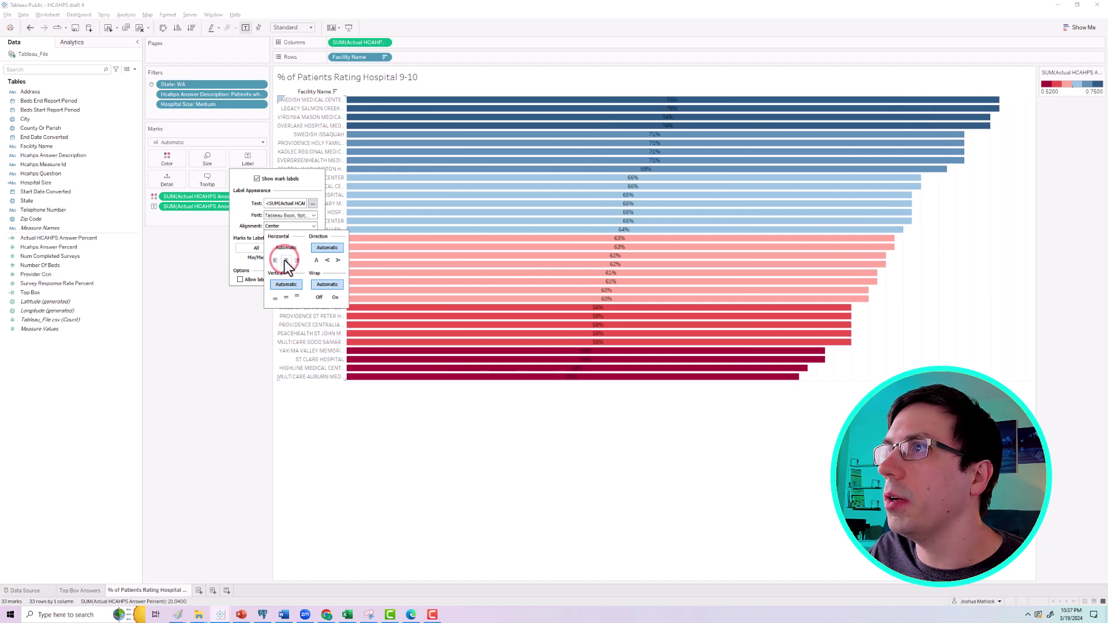
pyautogui.click(478, 427)
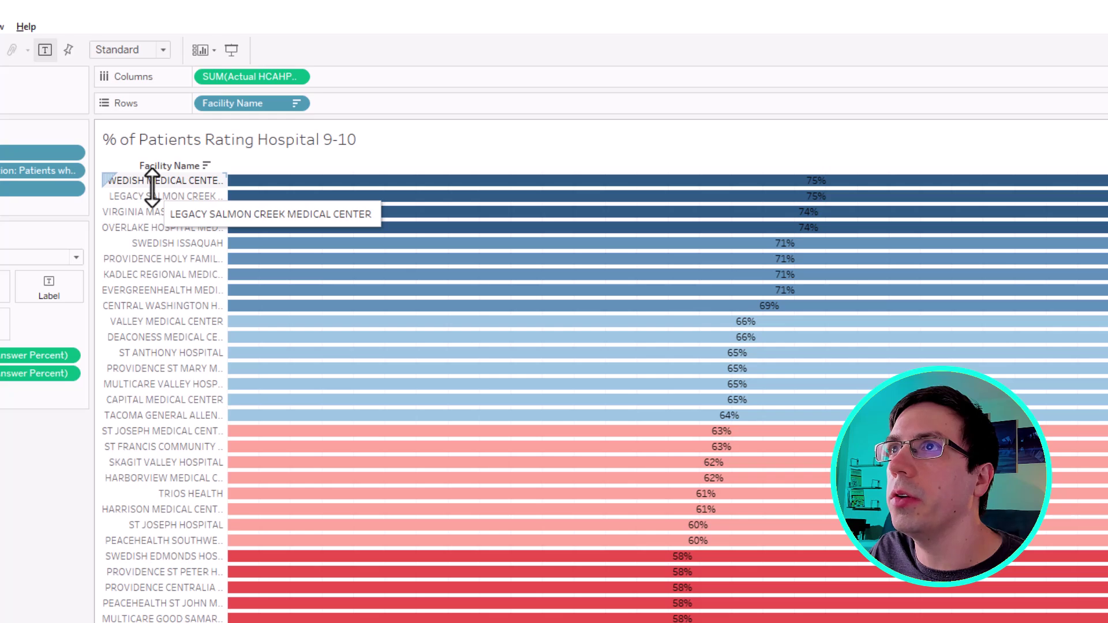
pyautogui.moveTo(152, 187); pyautogui.dragTo(159, 199)
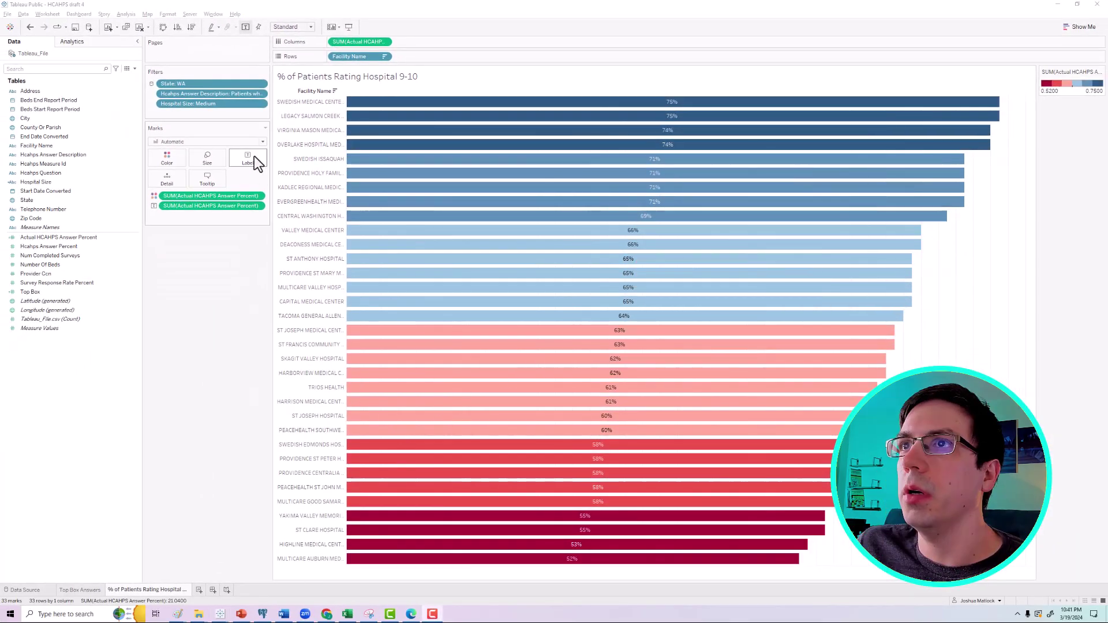
# Format the bar labels' font as bold with size 10.
pyautogui.click(253, 156)
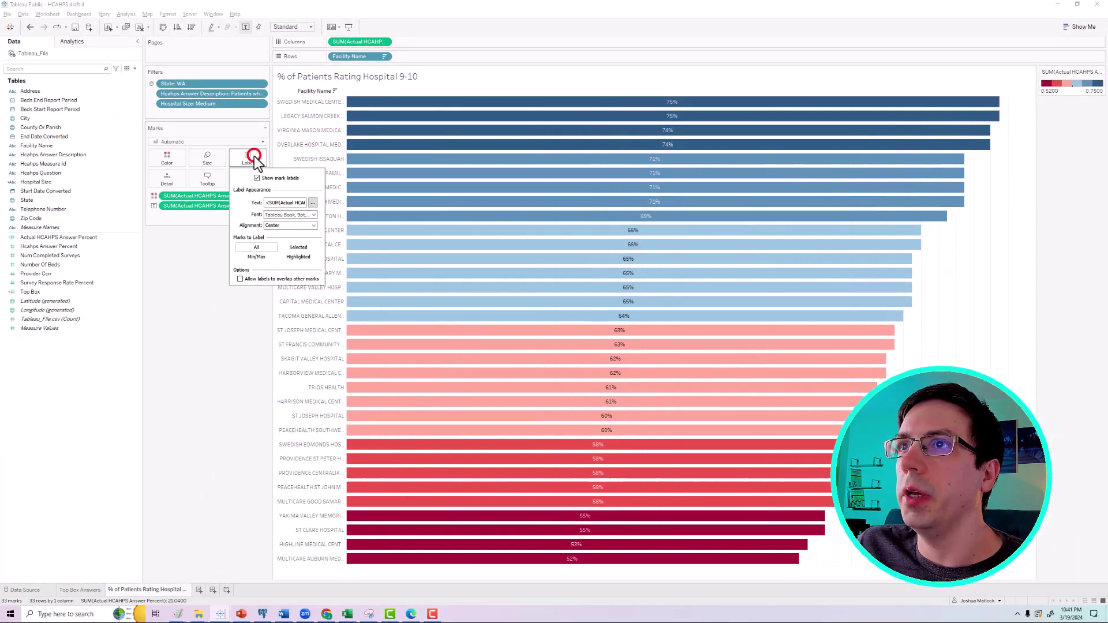
pyautogui.click(314, 214)
pyautogui.click(286, 238)
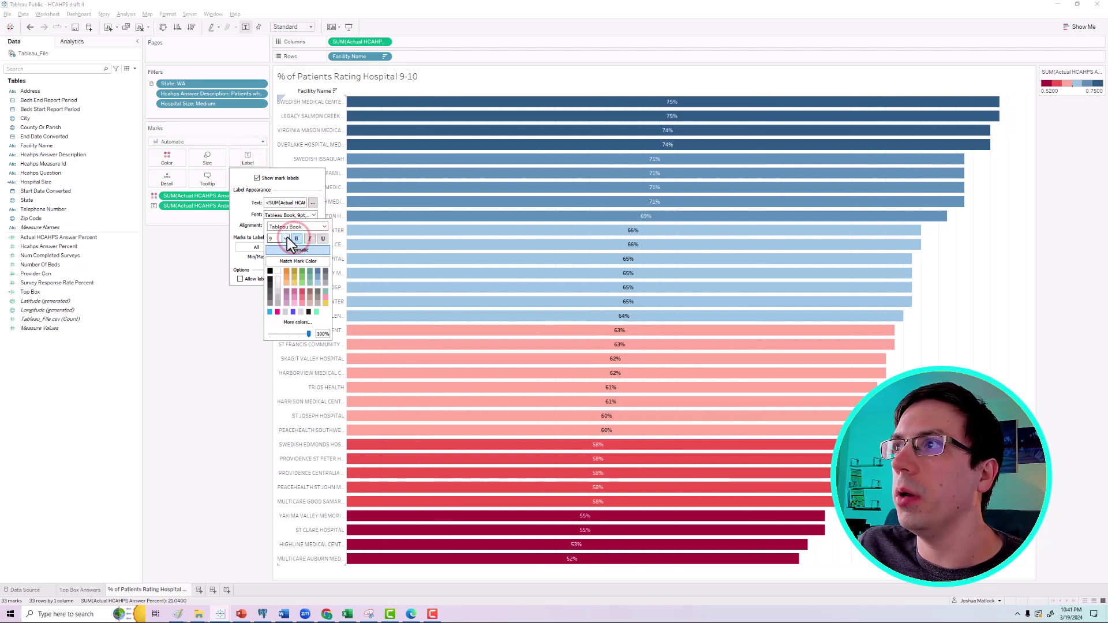
pyautogui.click(274, 260)
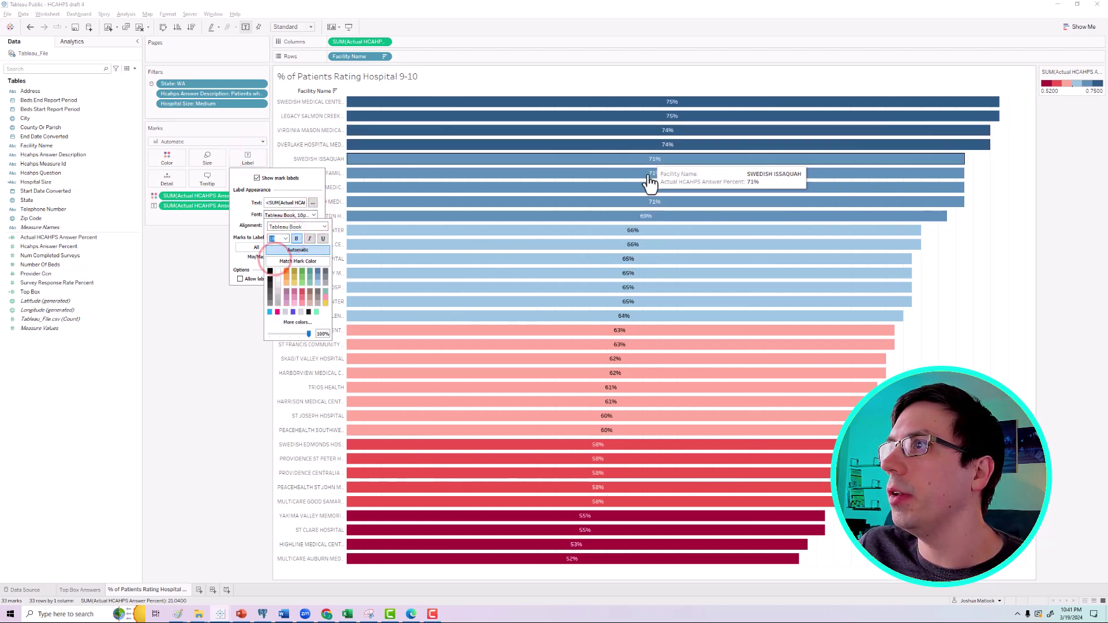
# Widen the hospital name column beside the bars so the full facility names fit.
pyautogui.click(242, 309)
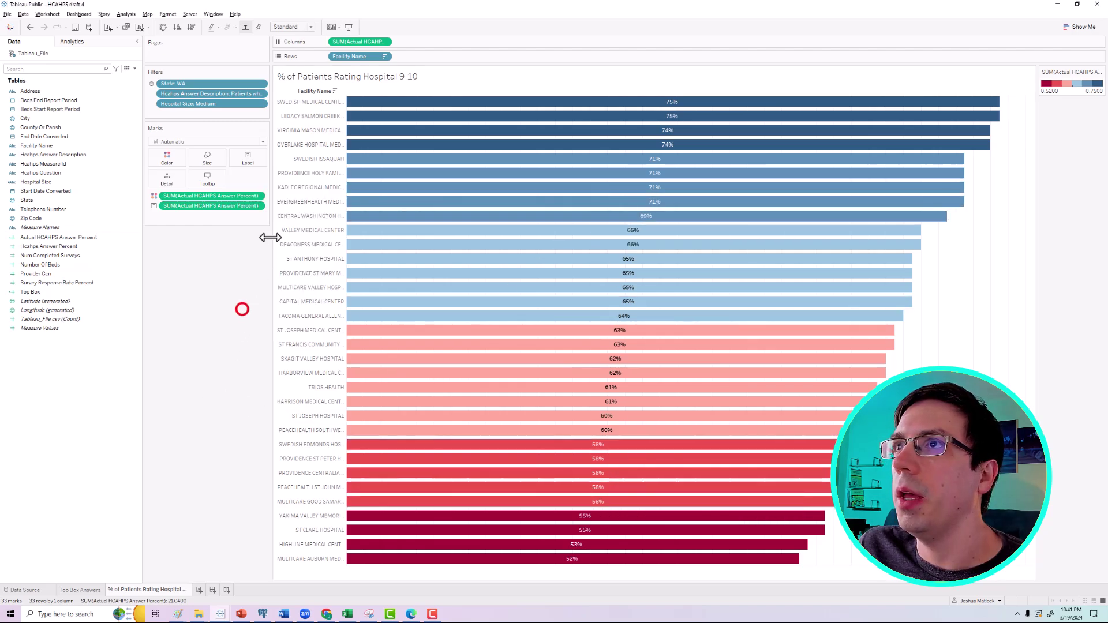
pyautogui.moveTo(350, 199); pyautogui.dragTo(401, 209)
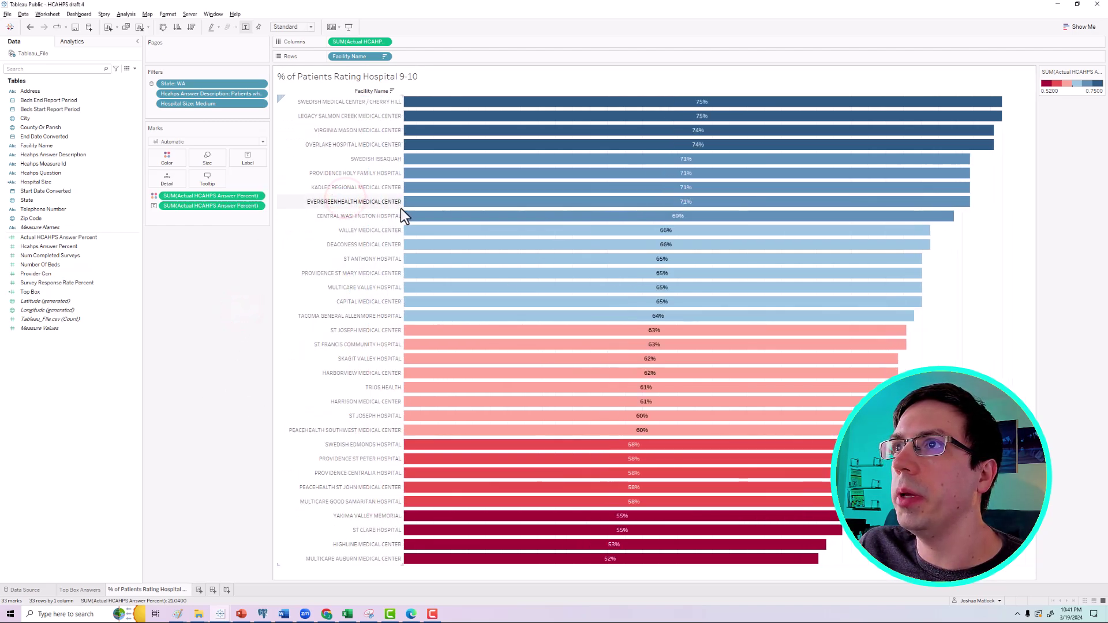
# Apply light gray row banding to the hospital name headers.
pyautogui.click(358, 124)
pyautogui.rightClick(358, 126)
pyautogui.click(368, 154)
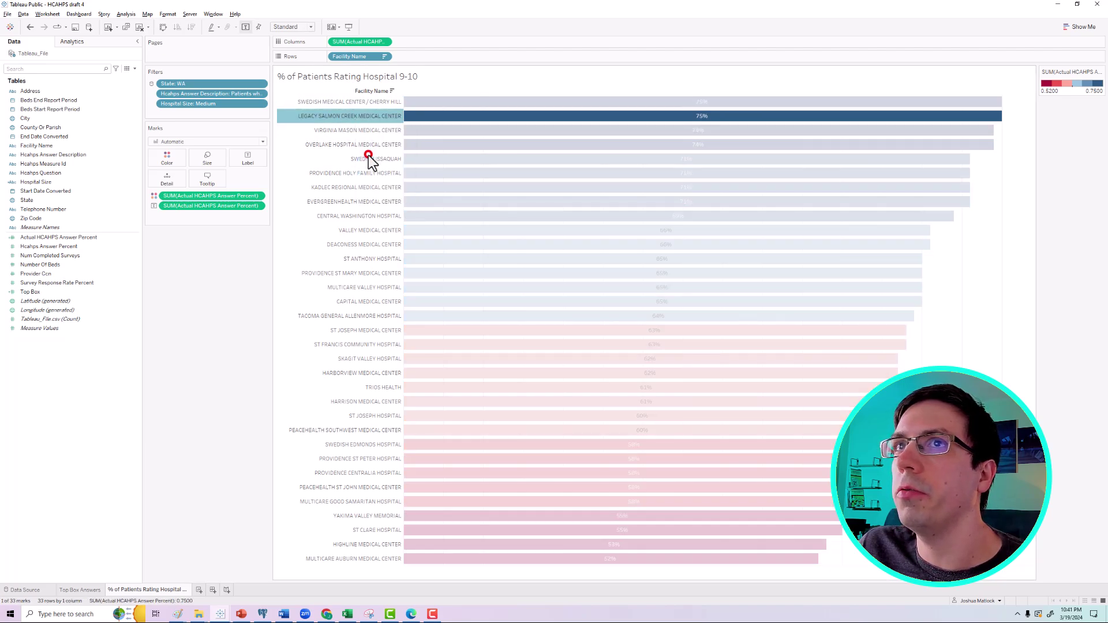
pyautogui.click(59, 43)
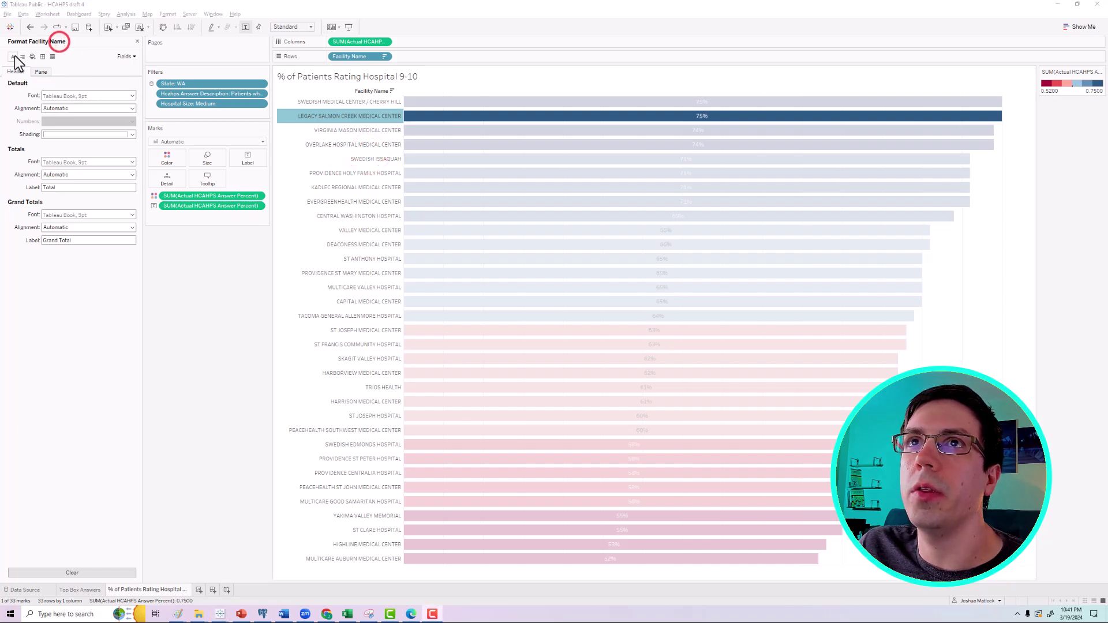
pyautogui.click(32, 56)
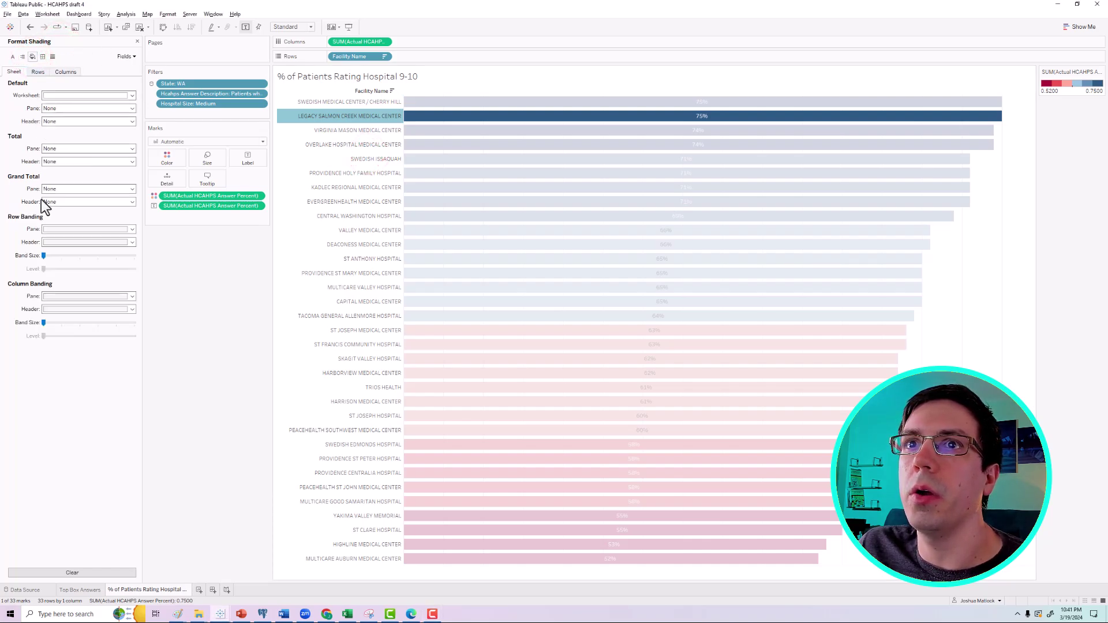
pyautogui.click(58, 239)
pyautogui.click(55, 282)
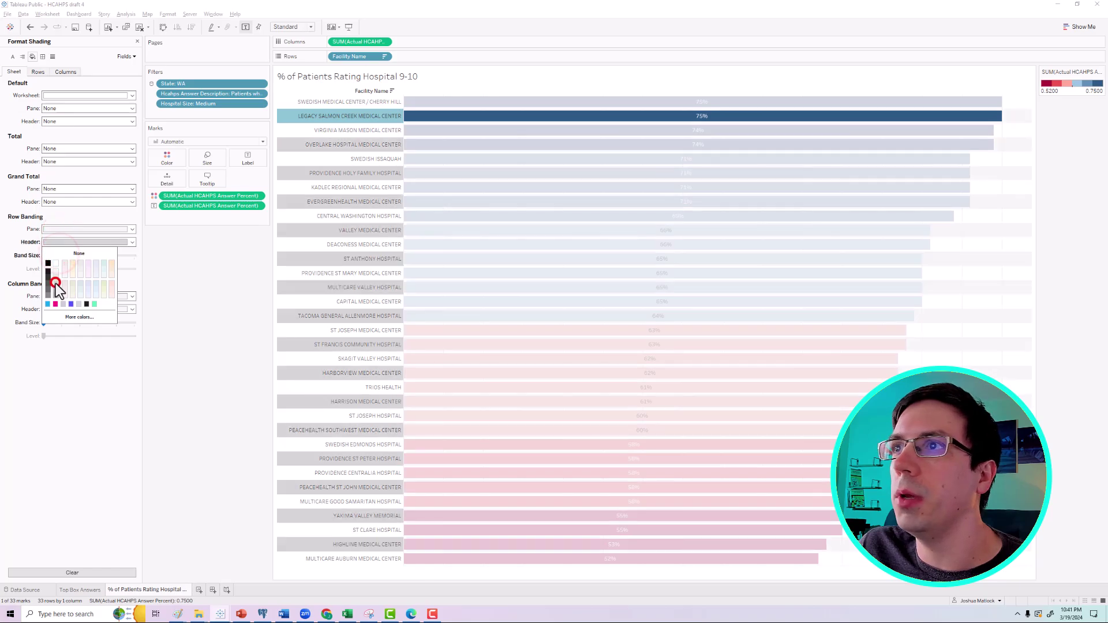
pyautogui.click(197, 313)
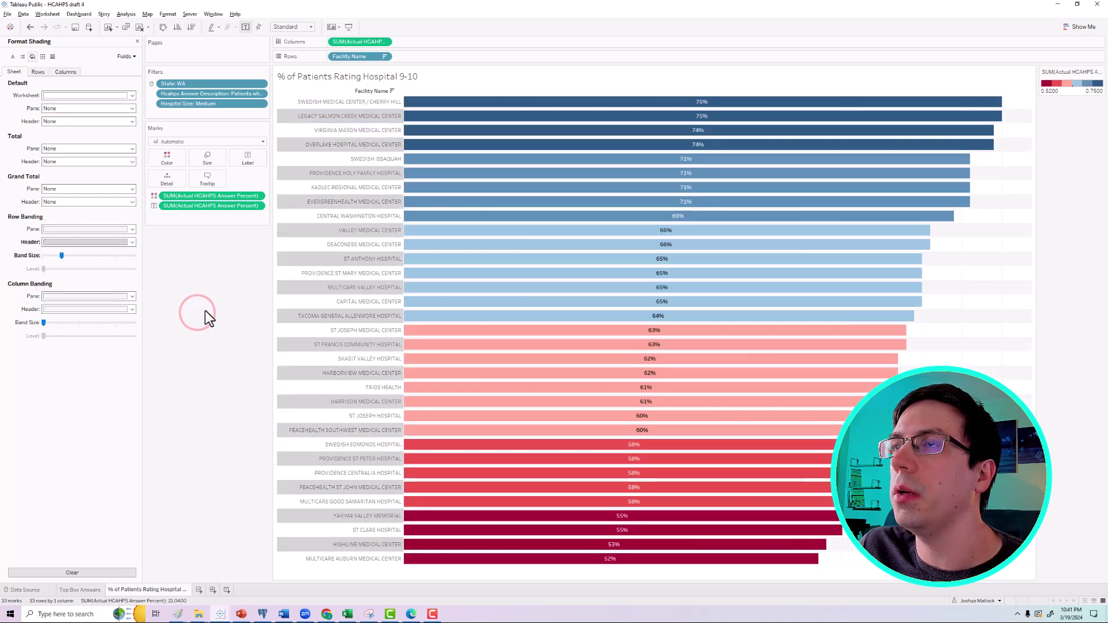
# Shade the worksheet title background light gray.
pyautogui.rightClick(424, 79)
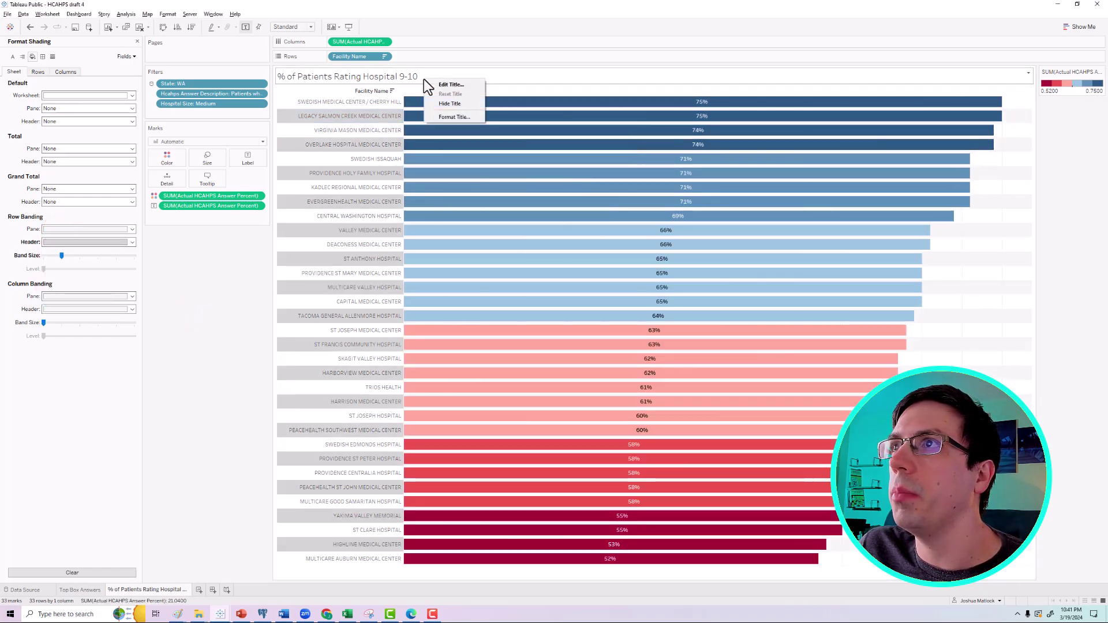
pyautogui.click(445, 116)
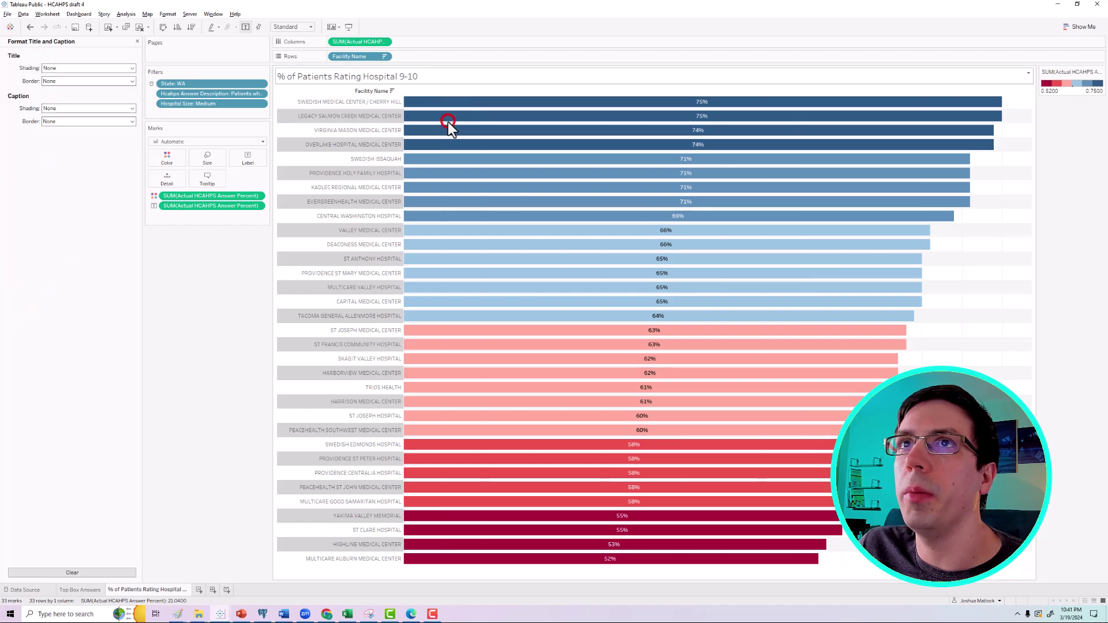
pyautogui.click(54, 70)
pyautogui.click(58, 107)
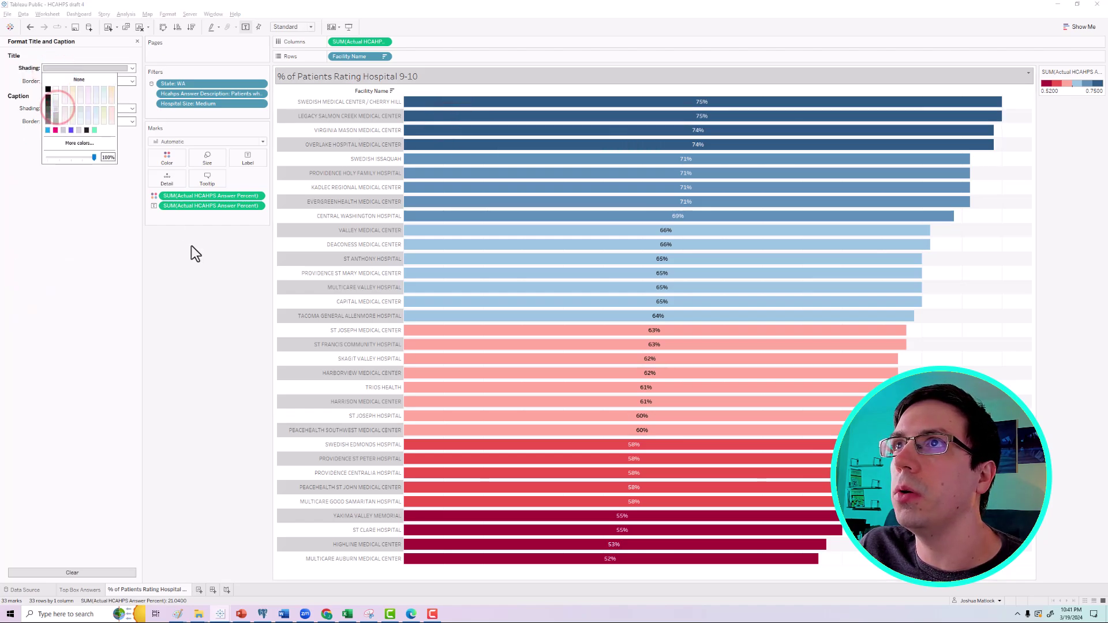
pyautogui.click(227, 210)
# Format the worksheet title as bold Tableau Medium in dark gray and apply the change.
pyautogui.doubleClick(404, 76)
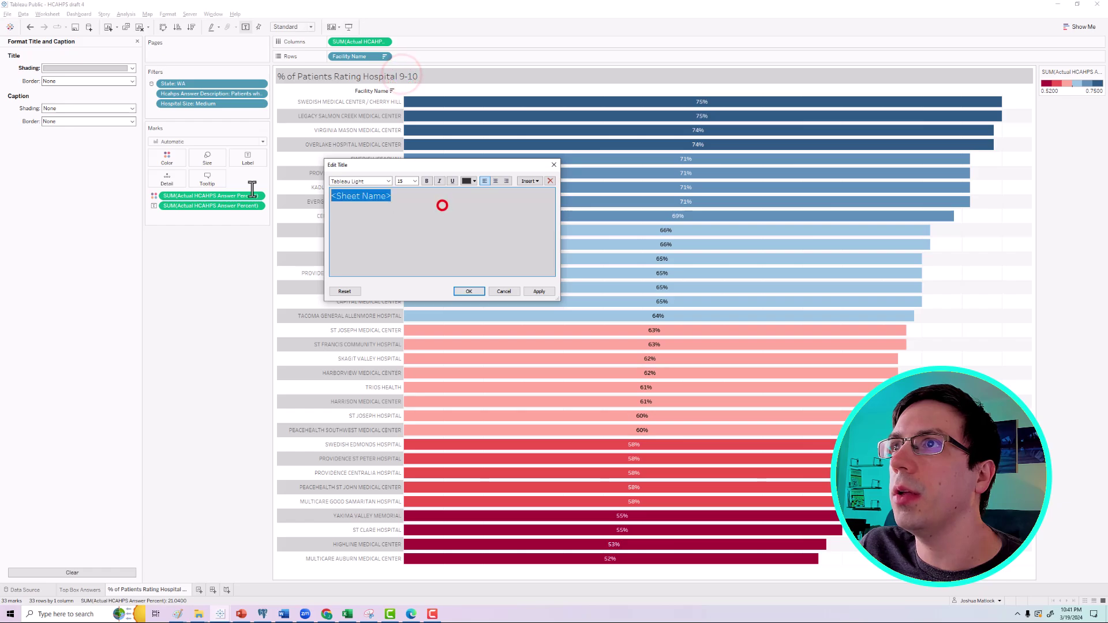
pyautogui.click(386, 180)
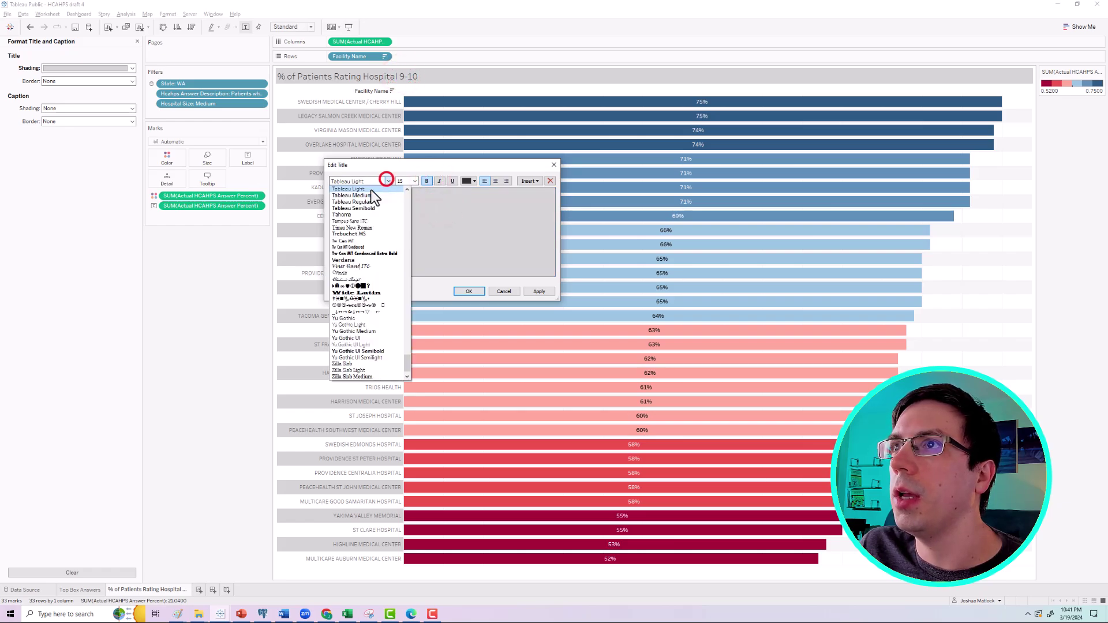
pyautogui.click(372, 195)
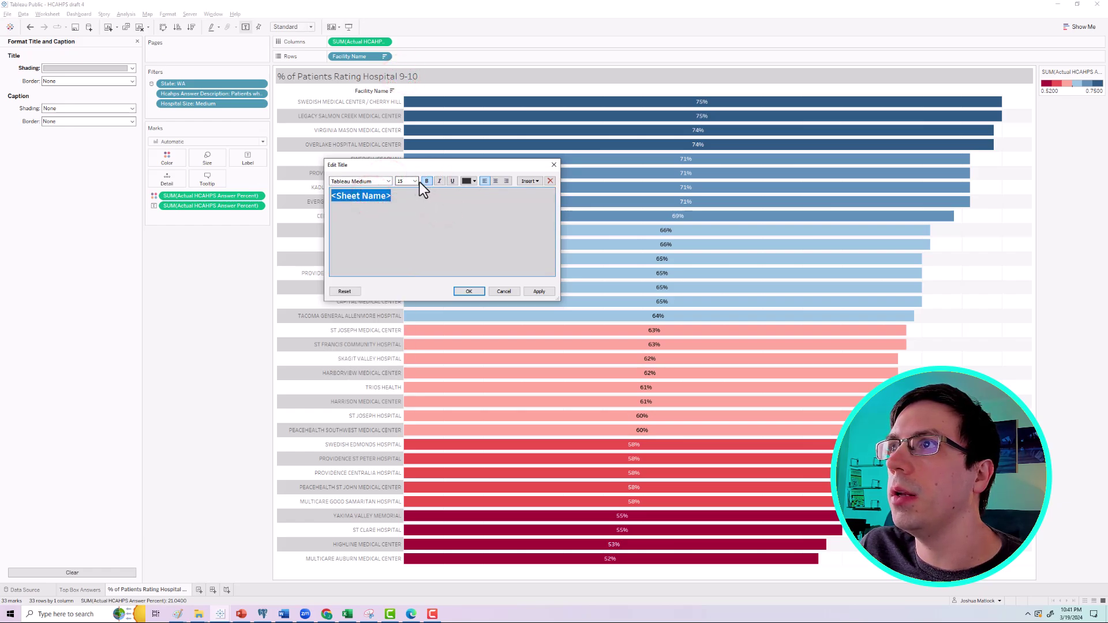
pyautogui.click(467, 181)
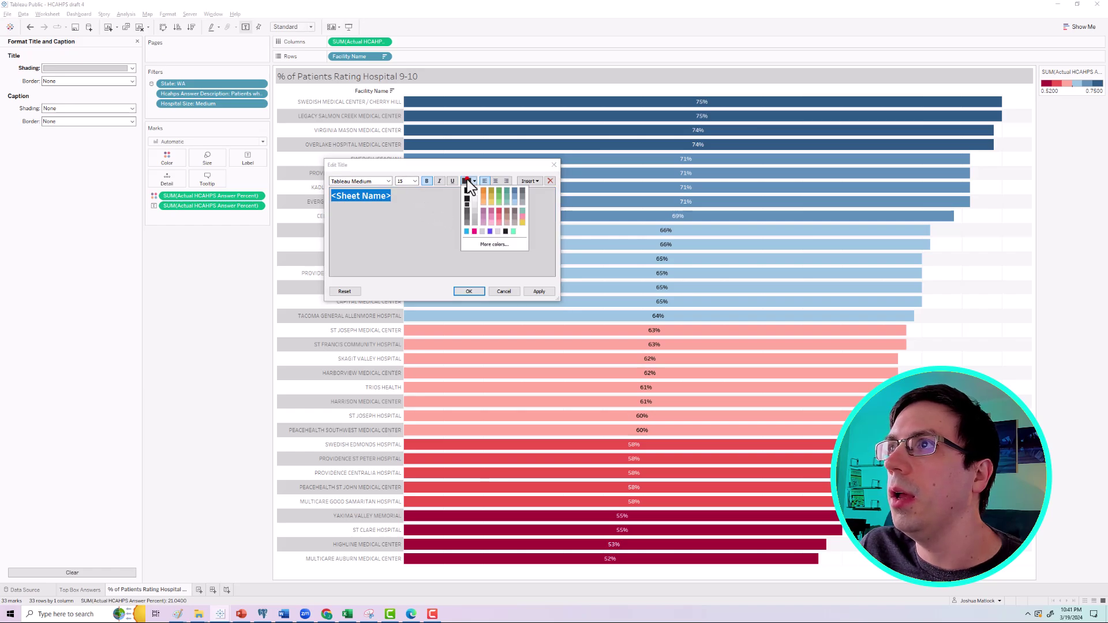
pyautogui.click(465, 210)
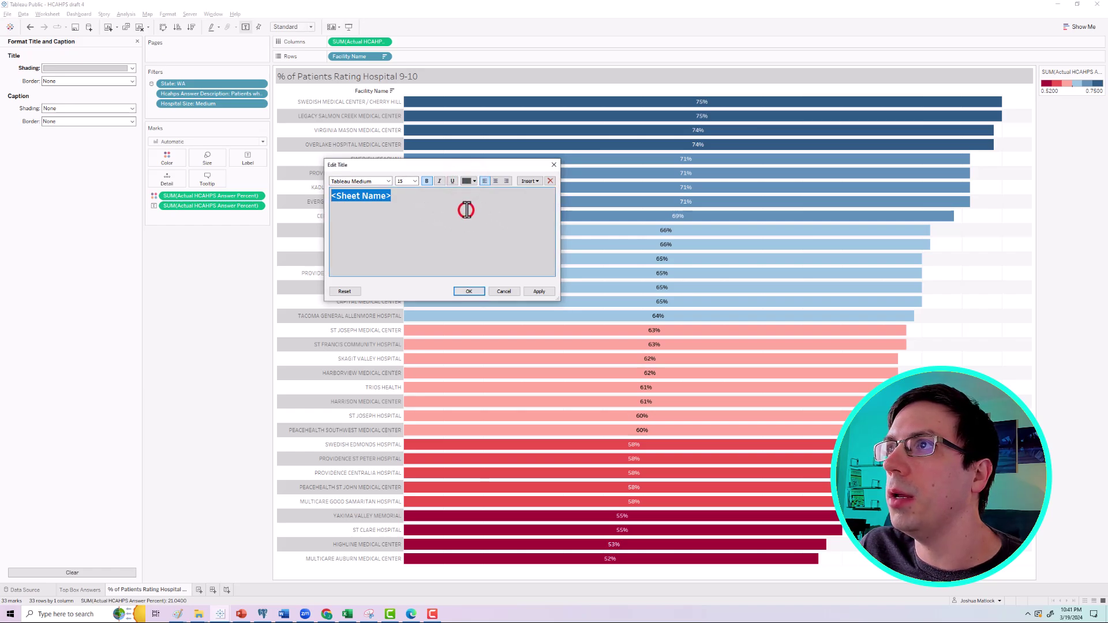
pyautogui.click(533, 291)
pyautogui.click(478, 289)
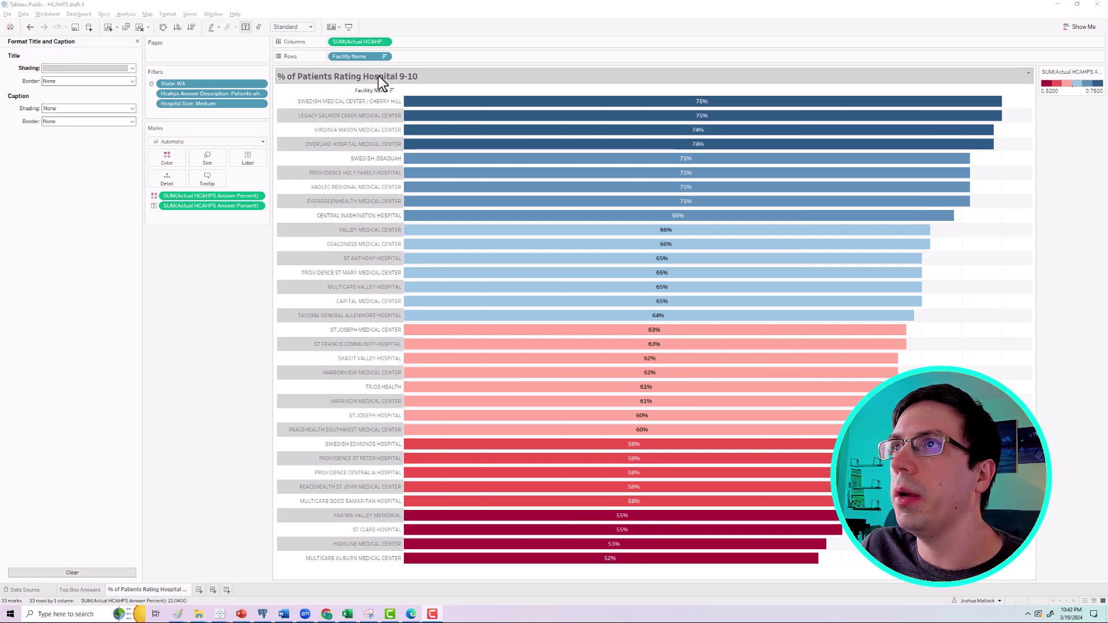
# Hide the Facility Name field label for rows and set the hospital name headers to bold Tableau Medium, size 10.
pyautogui.rightClick(371, 91)
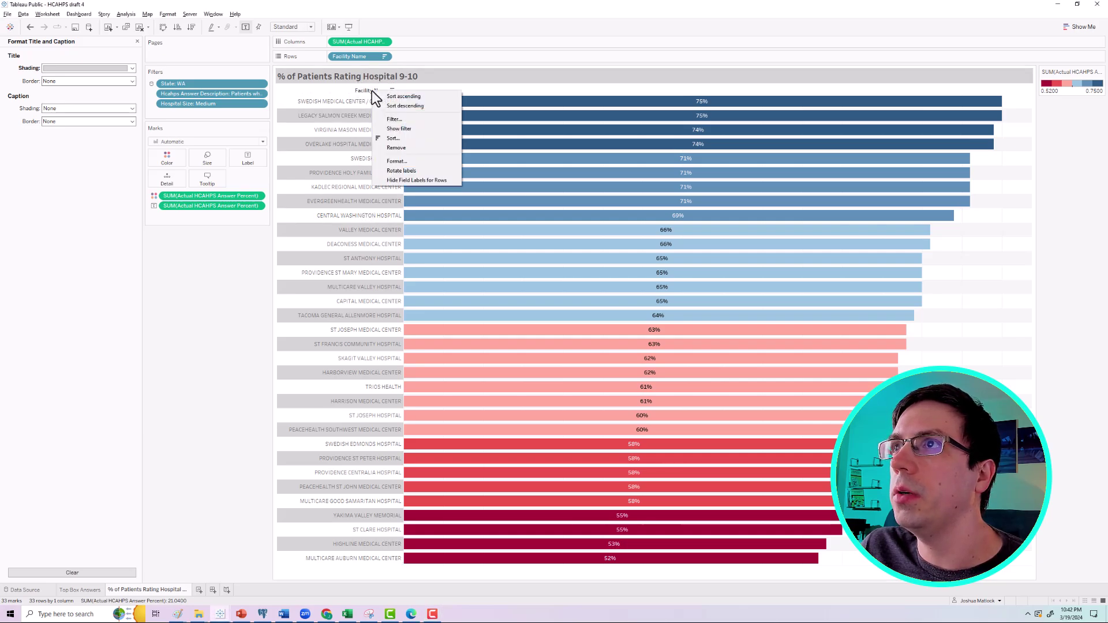
pyautogui.click(395, 180)
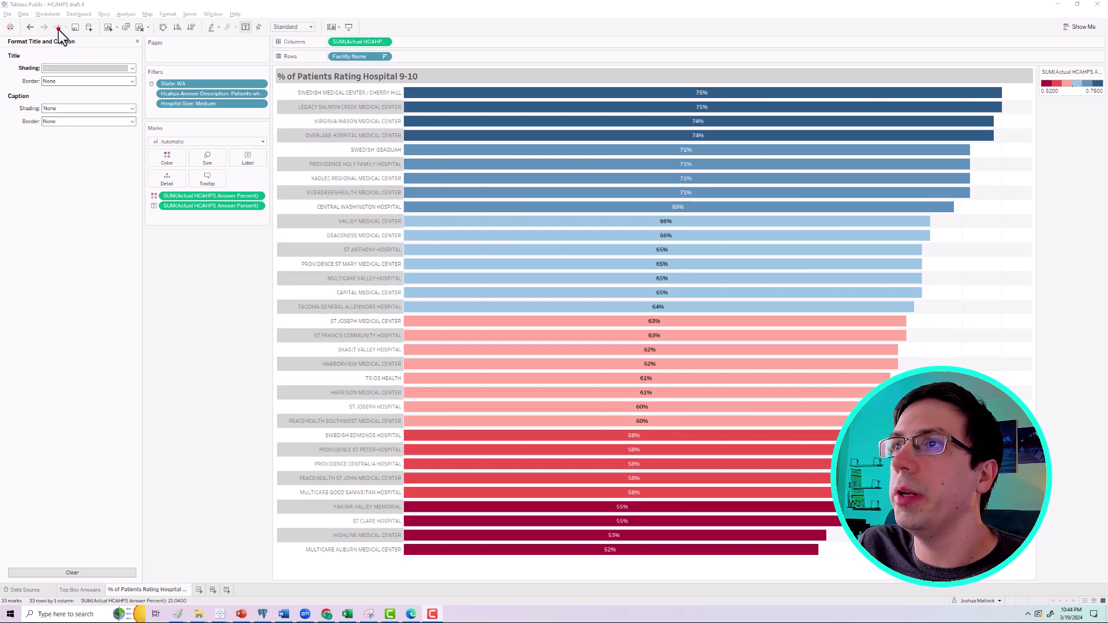
pyautogui.rightClick(292, 96)
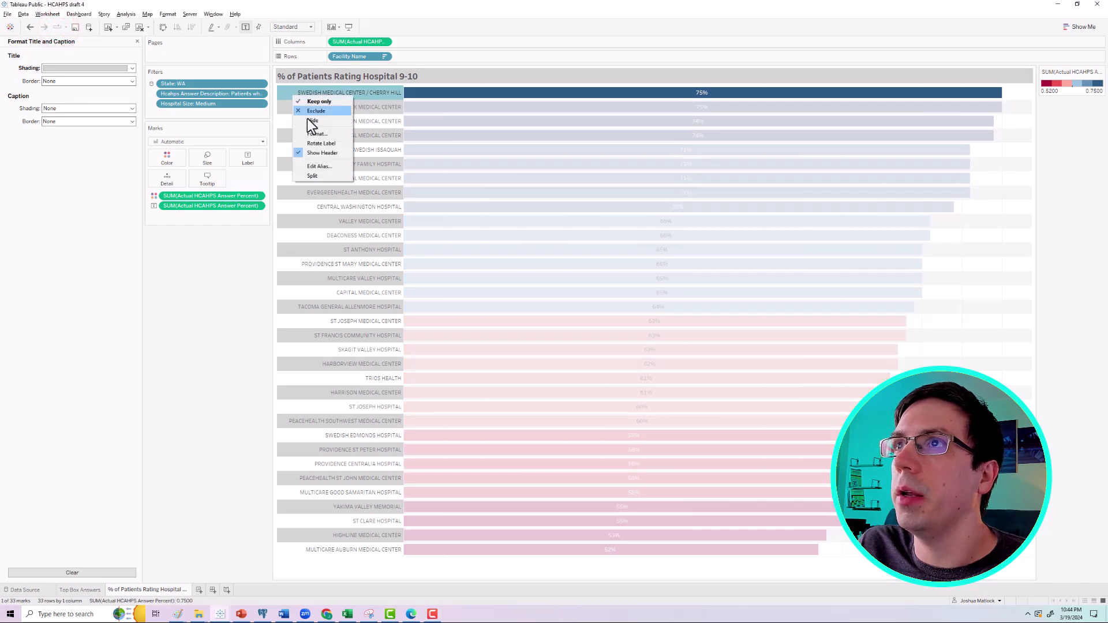
pyautogui.click(320, 134)
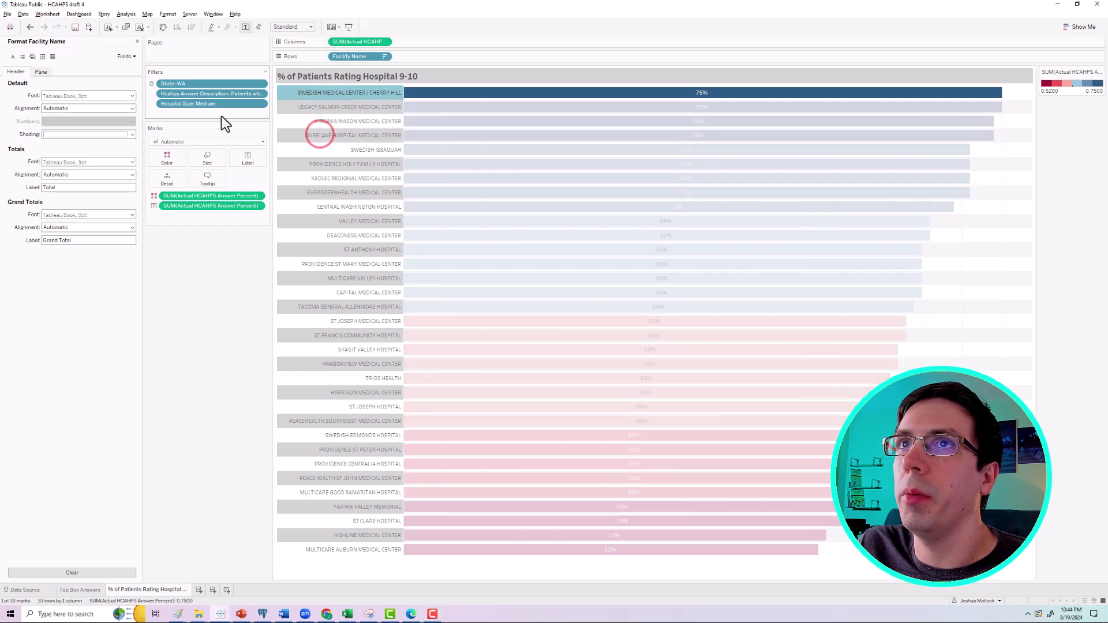
pyautogui.click(59, 96)
pyautogui.click(62, 120)
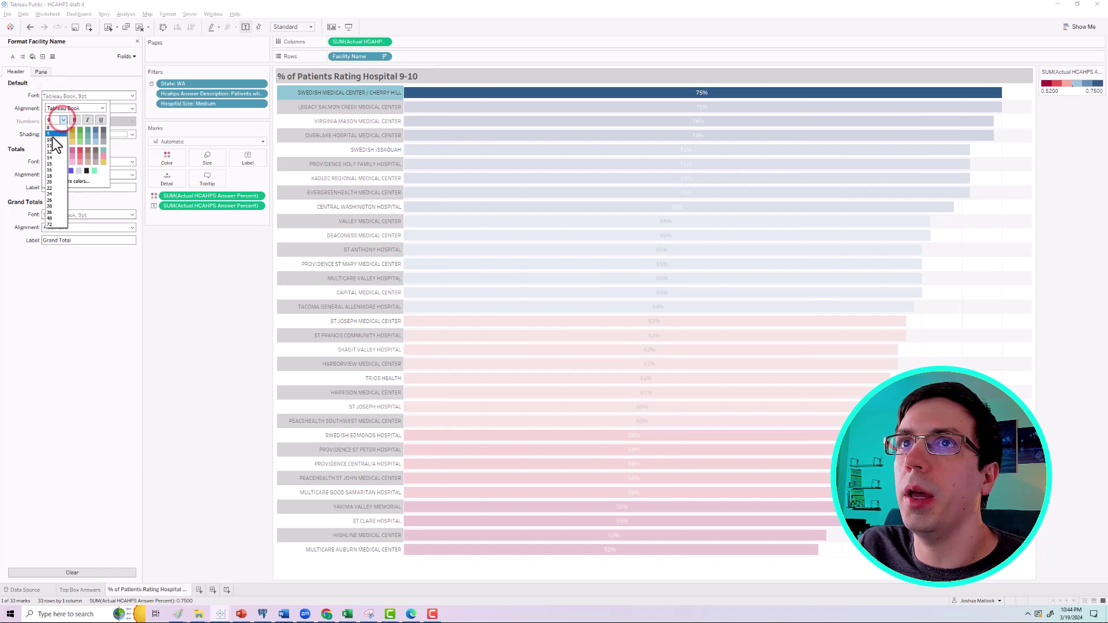
pyautogui.click(53, 139)
pyautogui.click(102, 108)
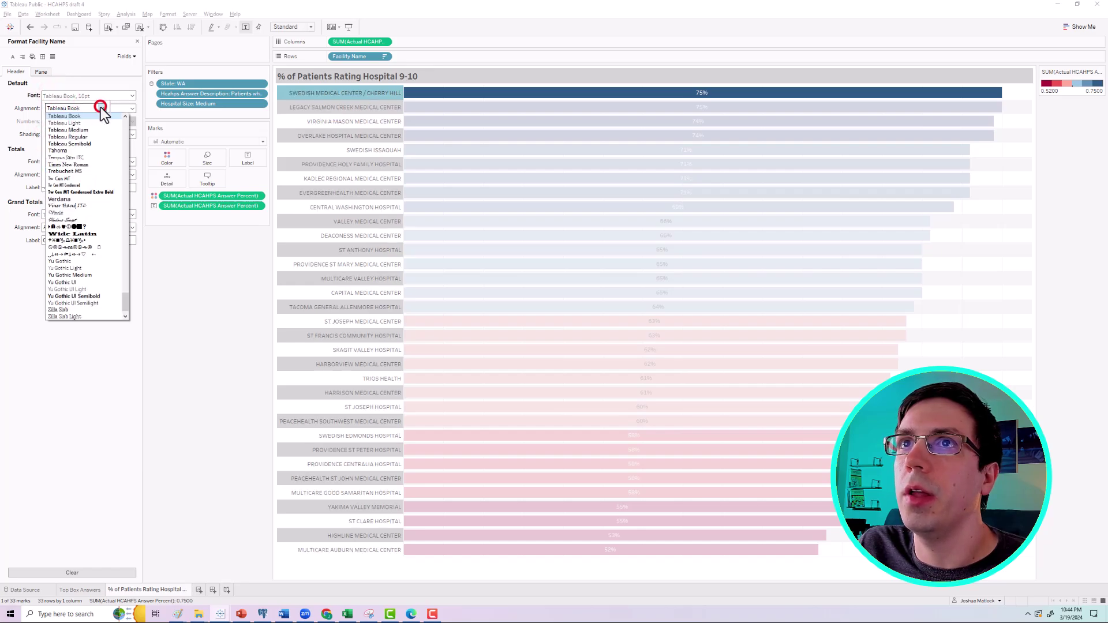
pyautogui.click(75, 131)
pyautogui.click(77, 118)
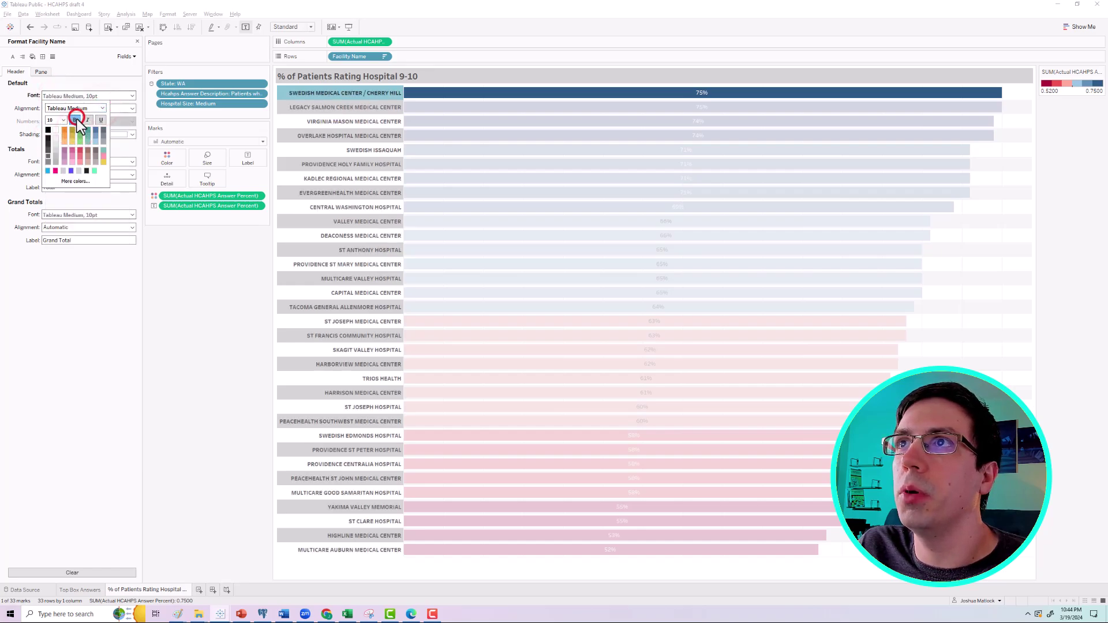
pyautogui.click(227, 244)
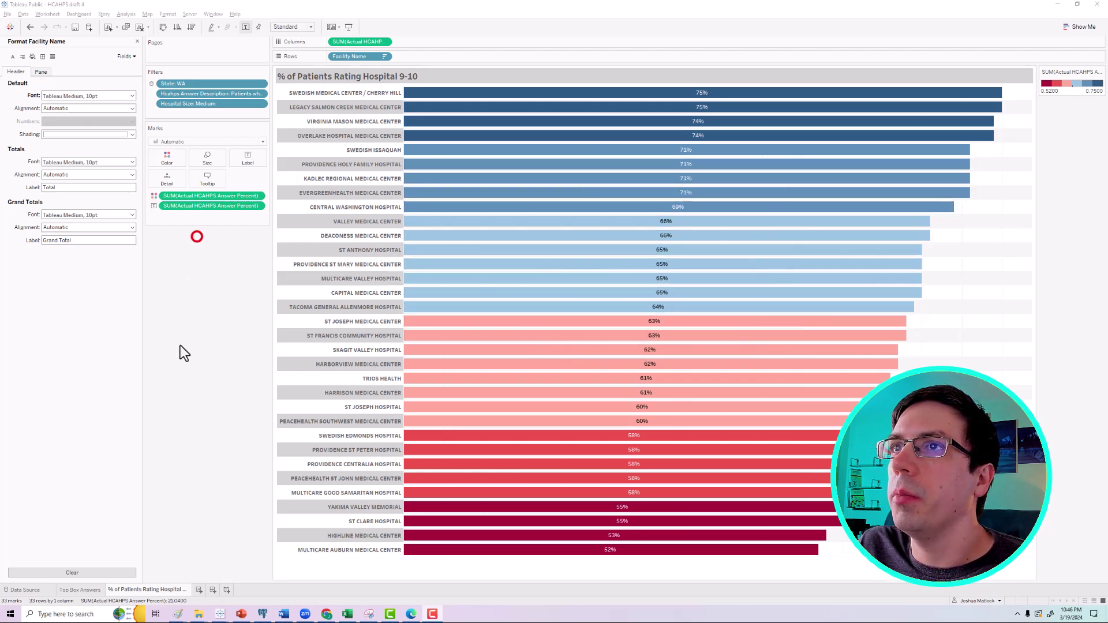
# Turn off the tooltips for the bars.
pyautogui.click(212, 177)
pyautogui.click(317, 262)
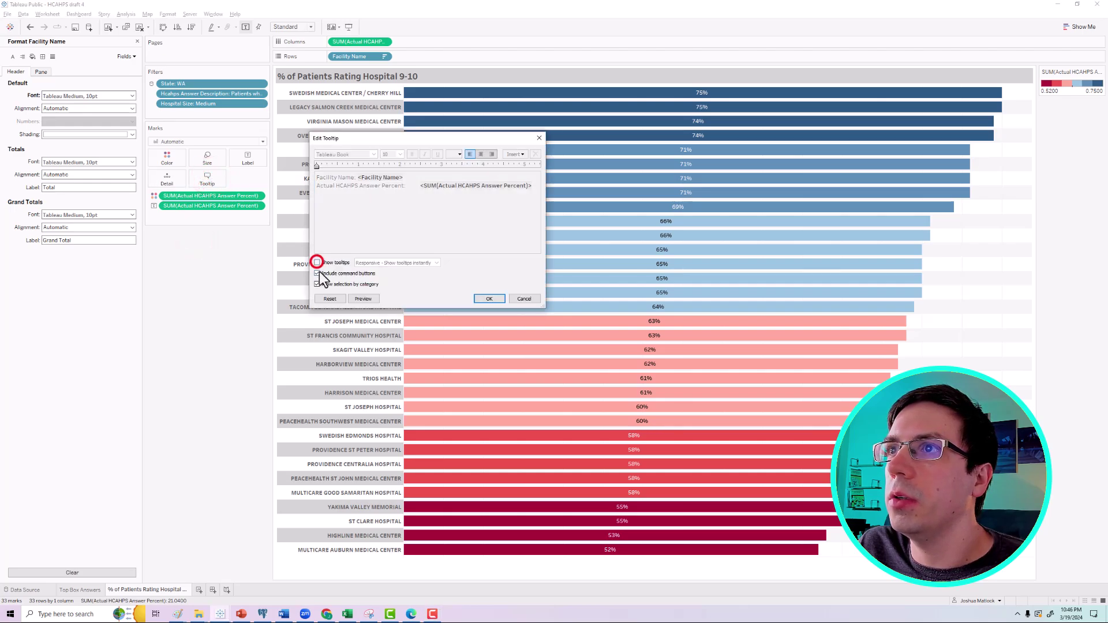
pyautogui.click(489, 299)
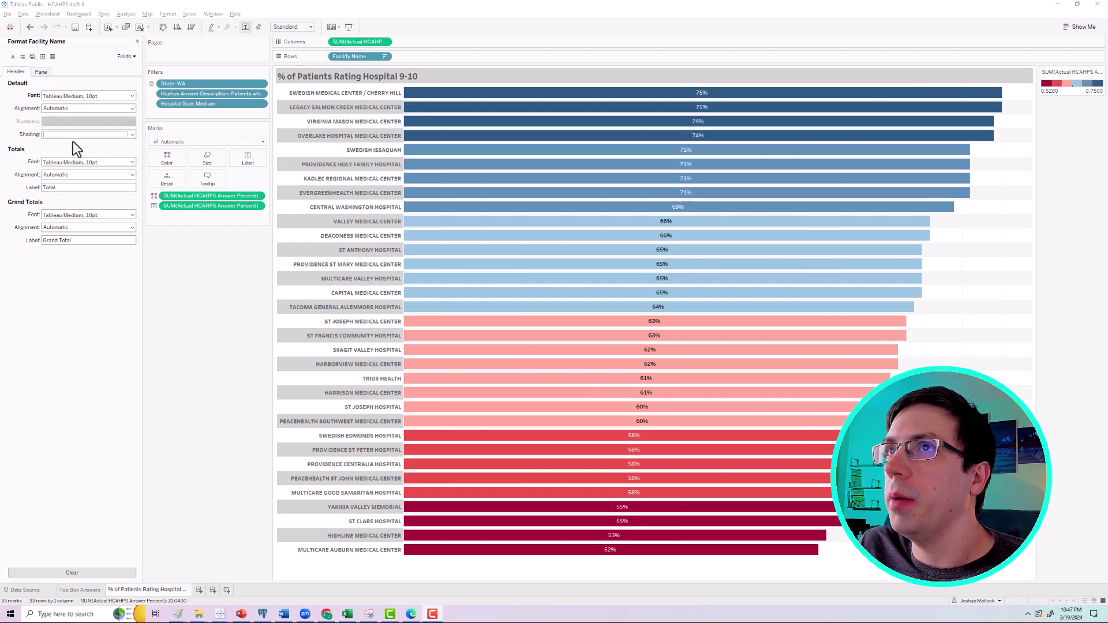
# Edit the State filter to include all states and apply it.
pyautogui.click(261, 85)
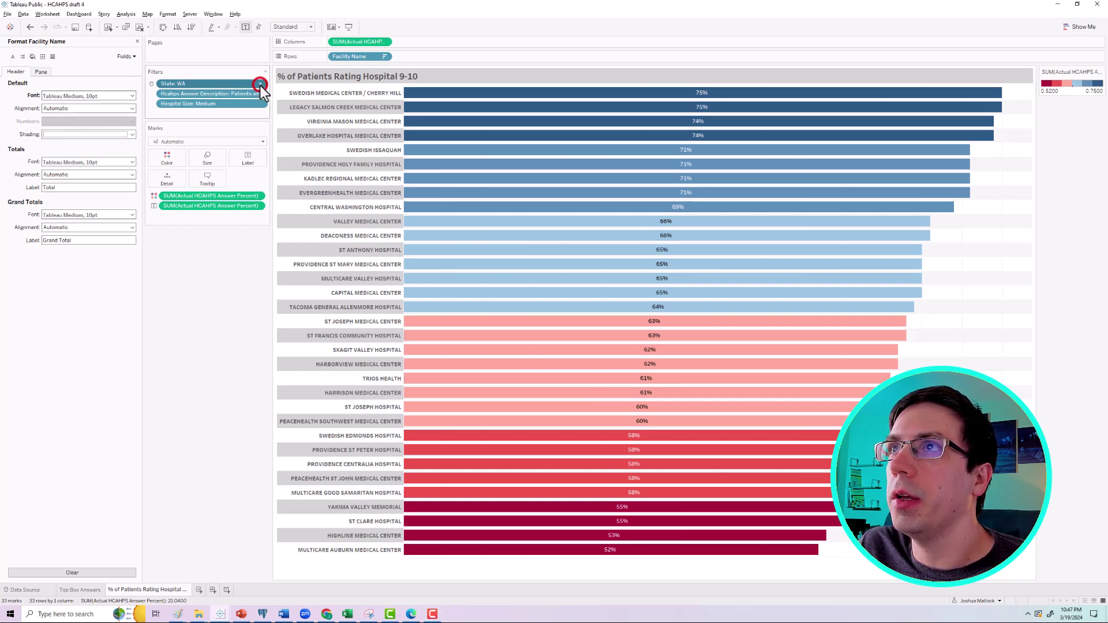
pyautogui.click(261, 86)
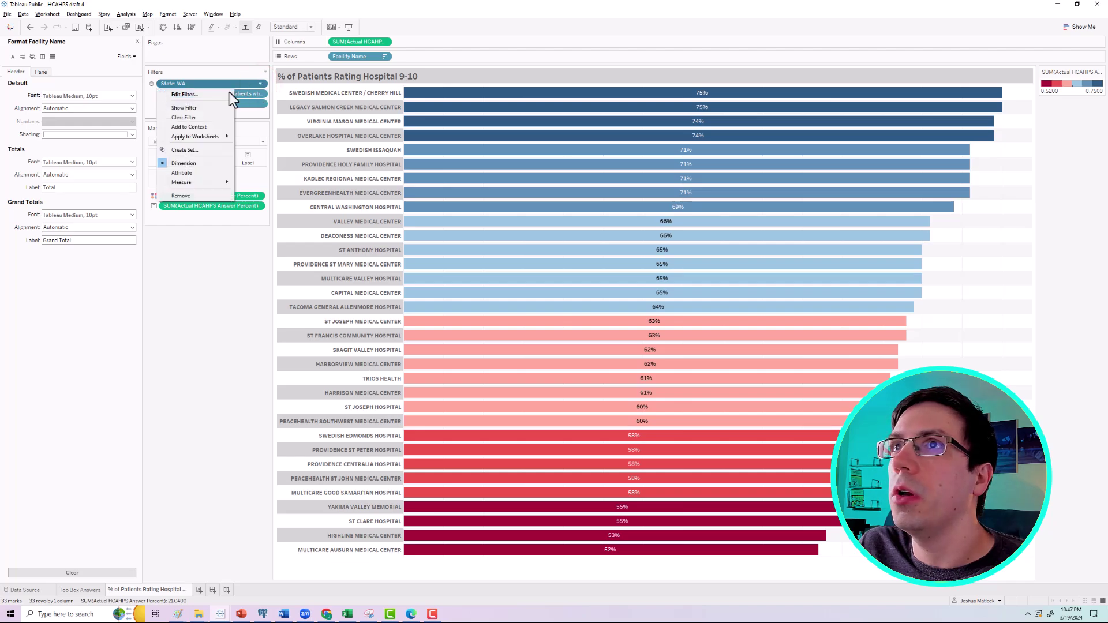
pyautogui.click(188, 94)
pyautogui.click(481, 334)
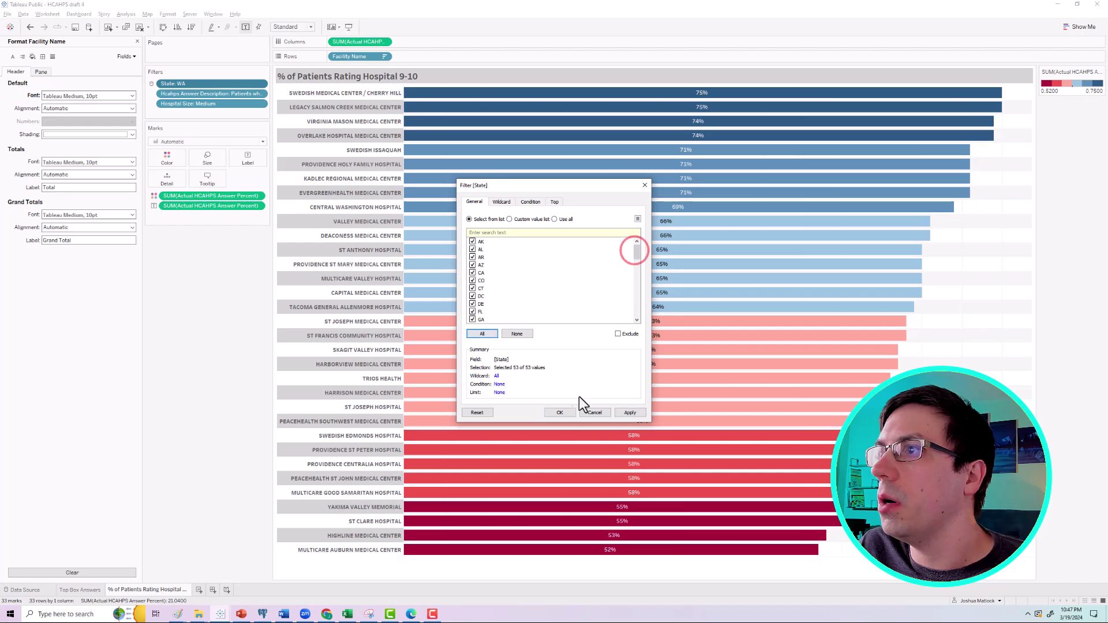
pyautogui.click(629, 413)
pyautogui.press('Return')
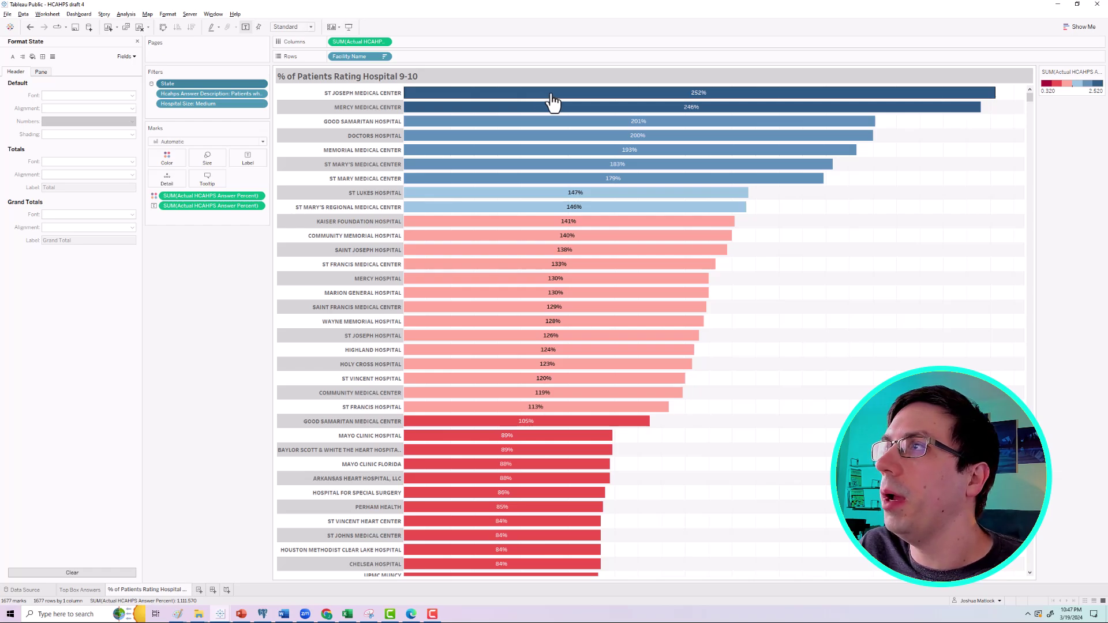
# View the full underlying data of the topmost bar, St Joseph Medical Center, and examine its answer percent values.
pyautogui.click(279, 261)
pyautogui.rightClick(916, 94)
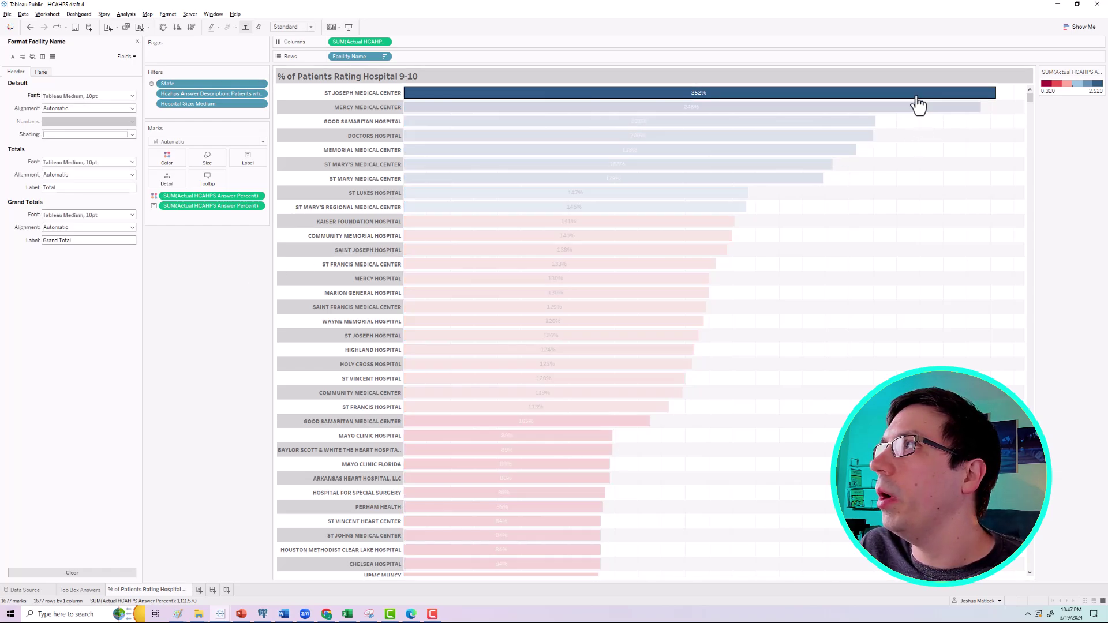
pyautogui.click(935, 113)
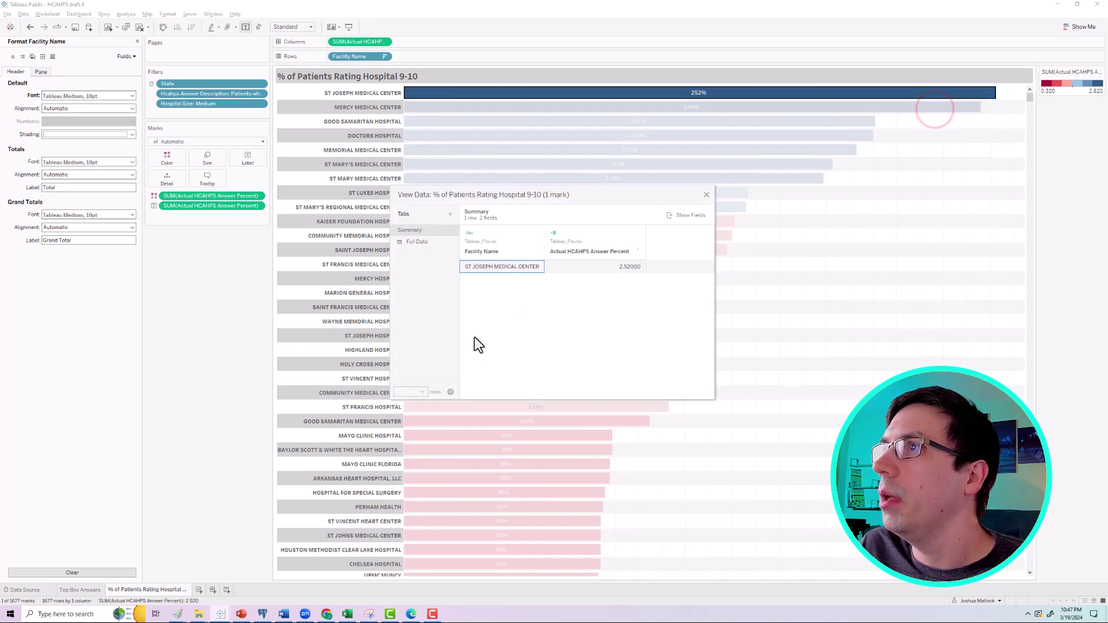
pyautogui.click(417, 242)
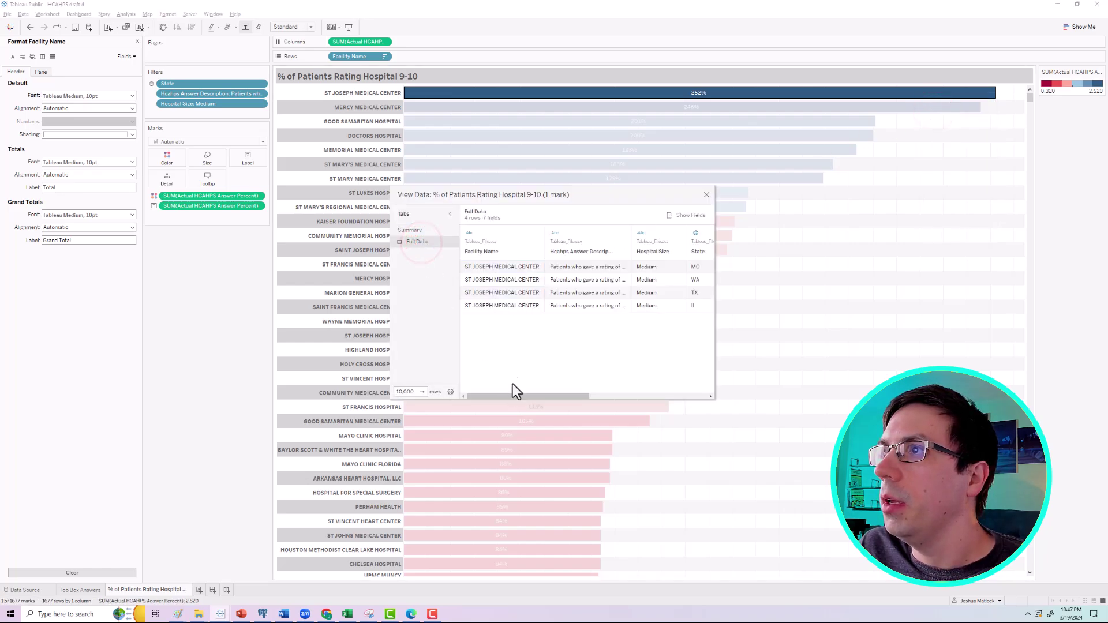
pyautogui.click(531, 266)
pyautogui.moveTo(528, 395); pyautogui.dragTo(648, 369)
# Add the Provider Ccn field to the full data view and bring its column into view.
pyautogui.click(681, 213)
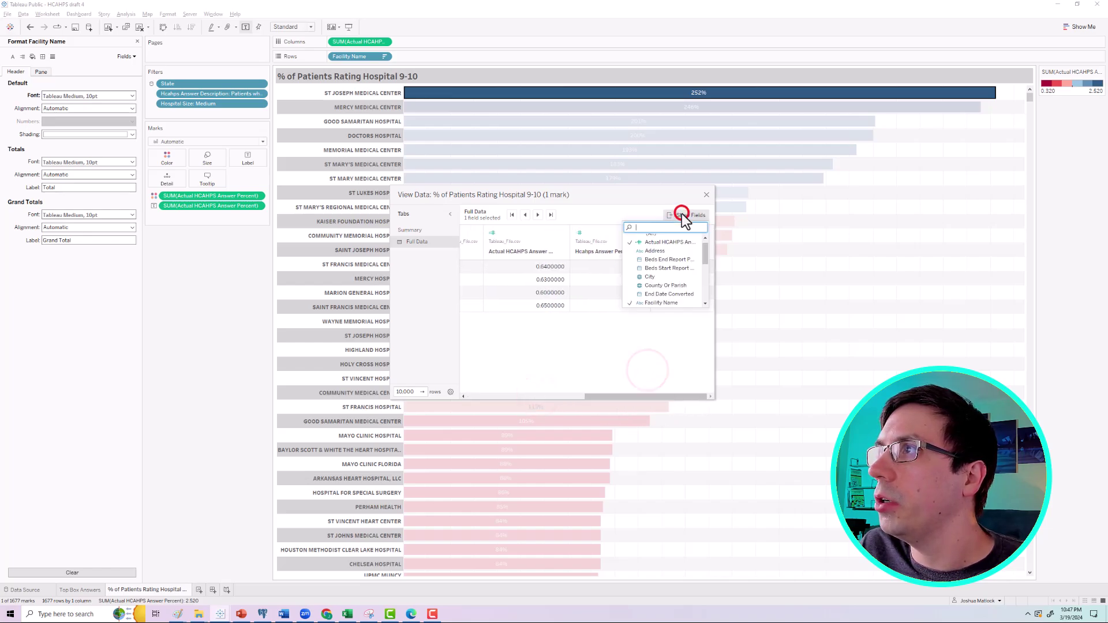
pyautogui.moveTo(705, 253); pyautogui.dragTo(705, 276)
pyautogui.click(686, 266)
pyautogui.click(635, 392)
pyautogui.moveTo(634, 393); pyautogui.dragTo(681, 403)
# Compare the Provider Ccn values across the St Joseph Medical Center rows.
pyautogui.click(686, 266)
pyautogui.click(689, 307)
pyautogui.click(679, 271)
pyautogui.click(680, 283)
pyautogui.click(684, 294)
pyautogui.click(688, 312)
pyautogui.click(683, 309)
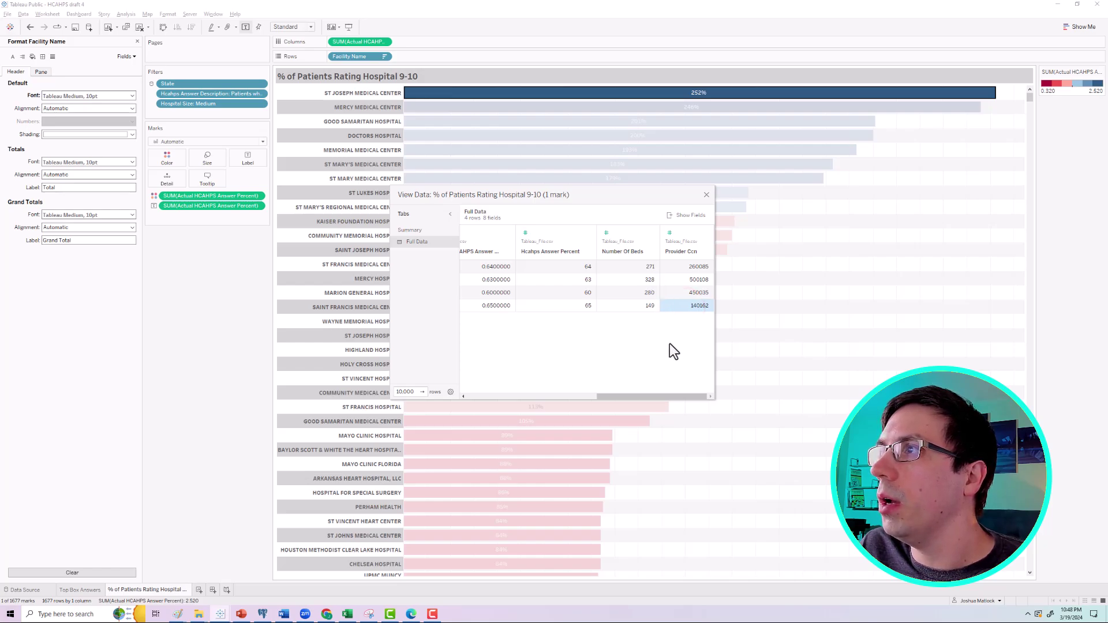
# Compare the State values across the St Joseph Medical Center rows in the full data view.
pyautogui.moveTo(651, 396); pyautogui.dragTo(497, 397)
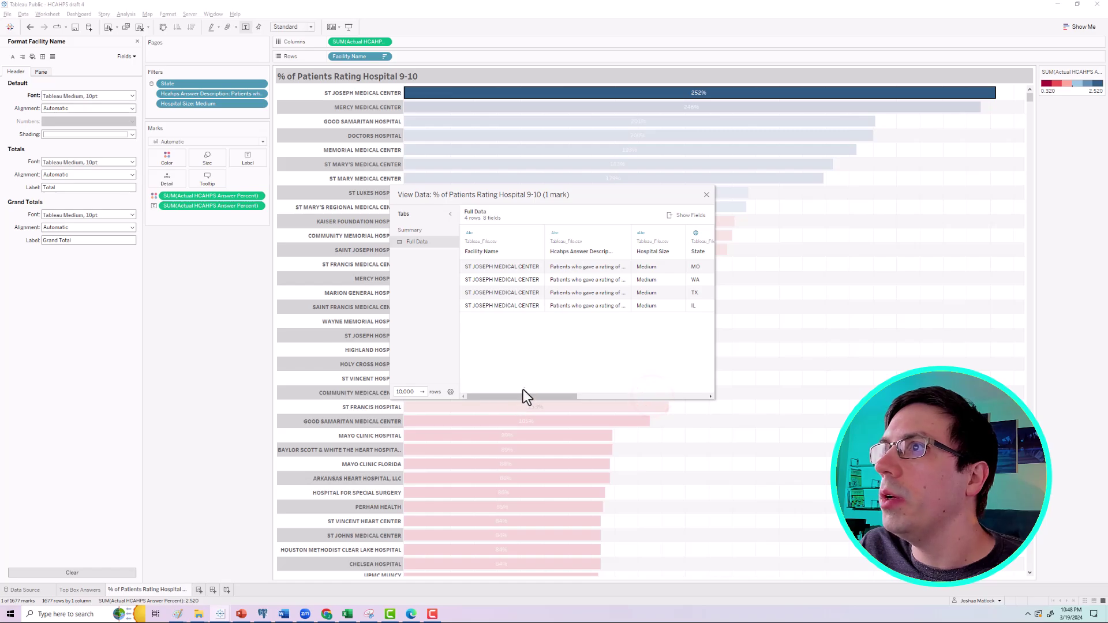
pyautogui.moveTo(545, 241); pyautogui.dragTo(626, 256)
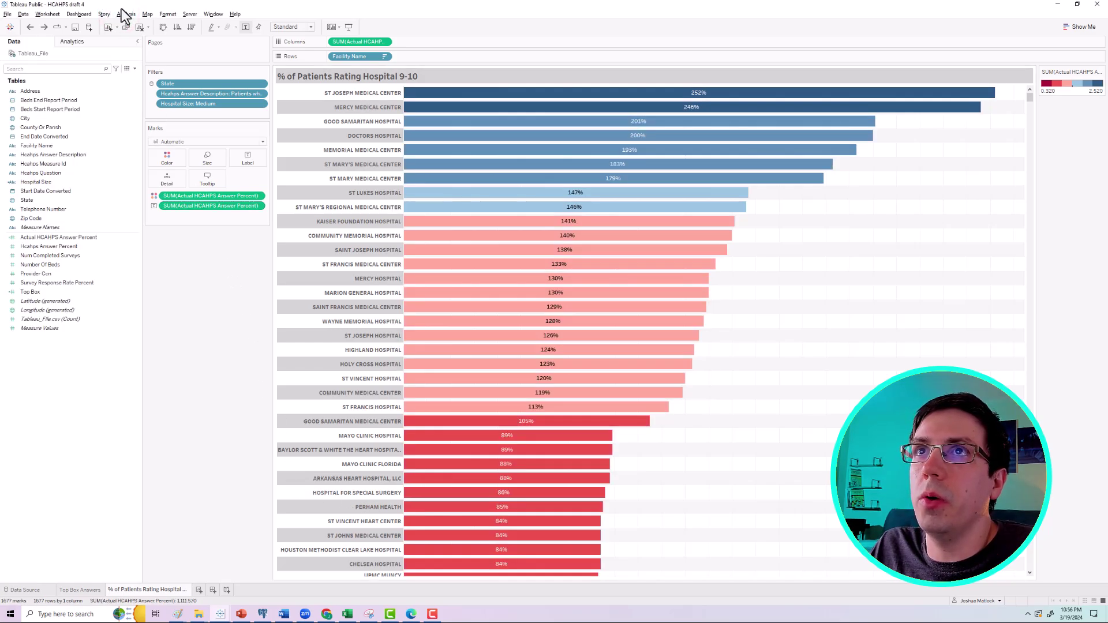
# Create a calculated field whose formula begins with [Facility Name] + ' - ' +.
pyautogui.click(126, 14)
pyautogui.click(167, 192)
pyautogui.click(237, 342)
pyautogui.moveTo(341, 57); pyautogui.dragTo(154, 379)
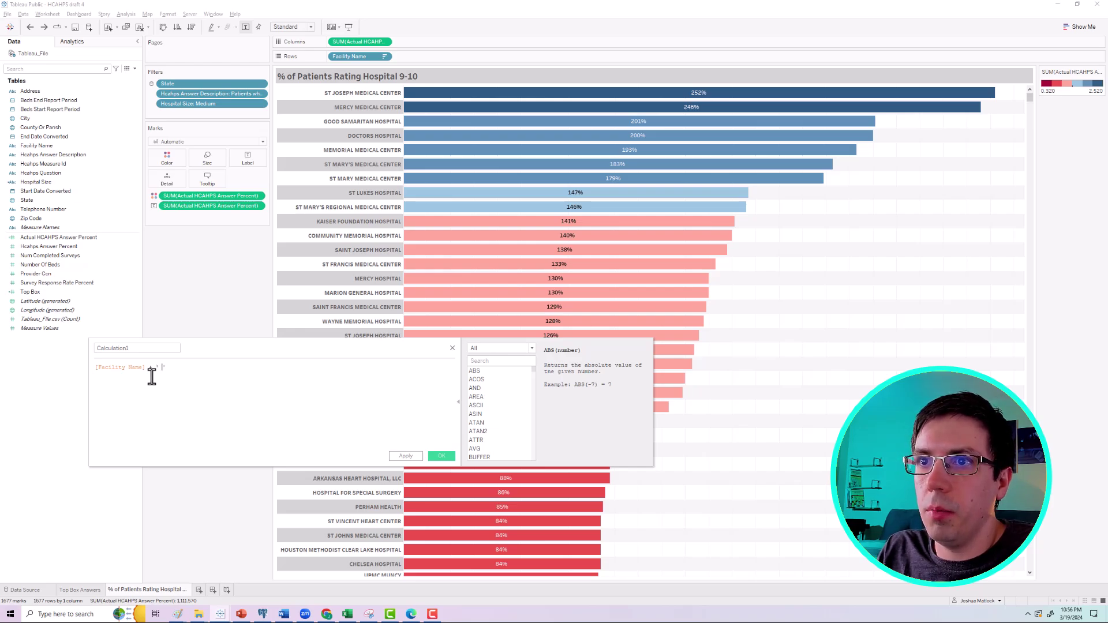
pyautogui.press('Right')
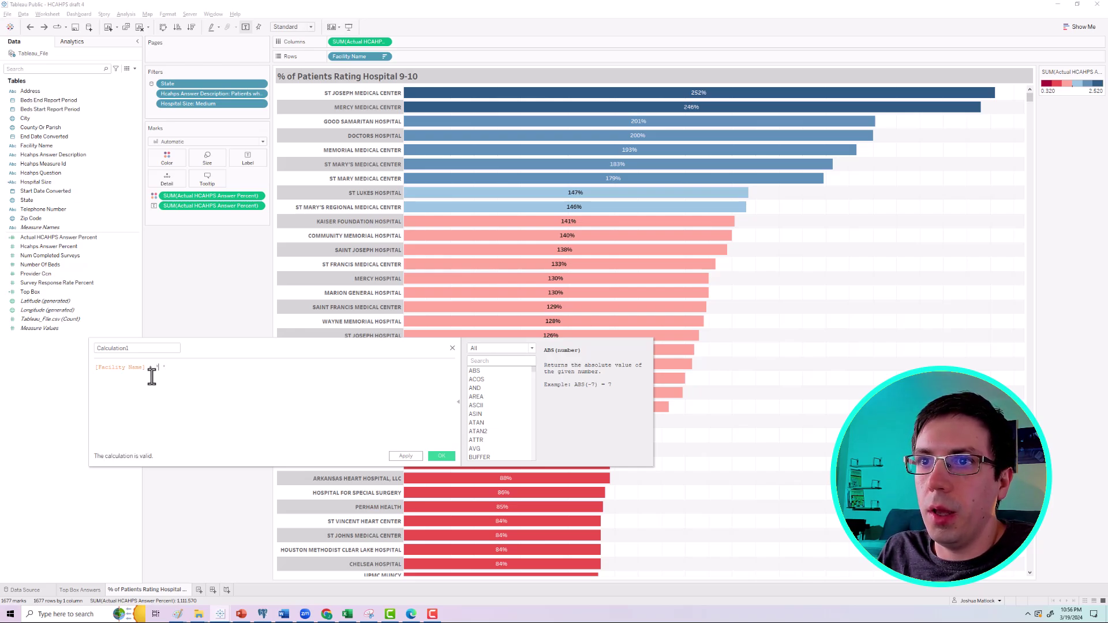
pyautogui.write('-')
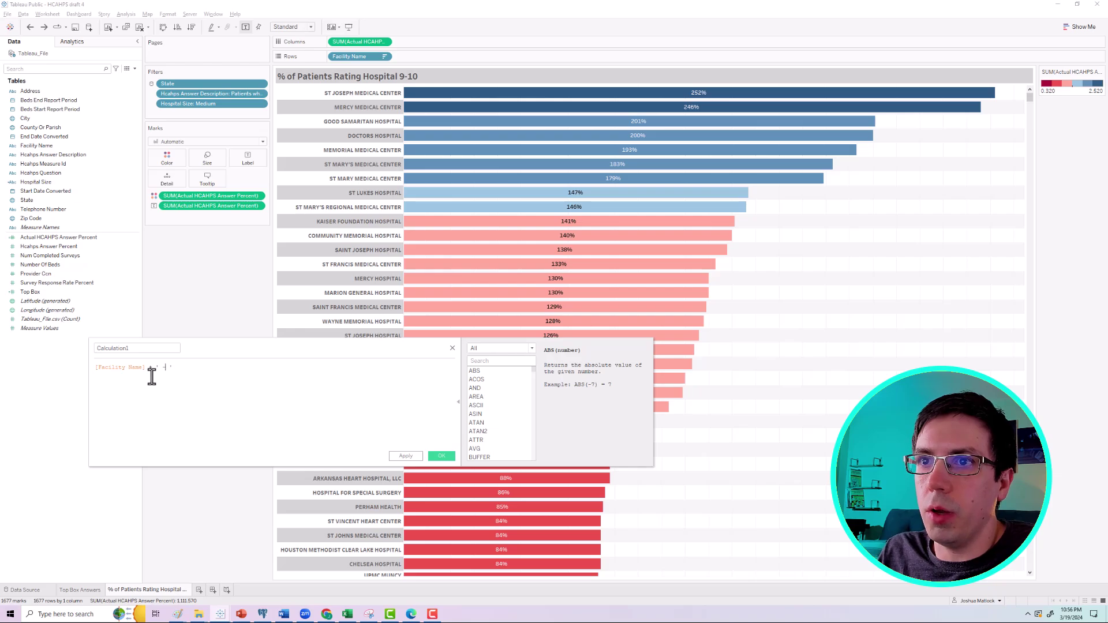
pyautogui.write(" ' ")
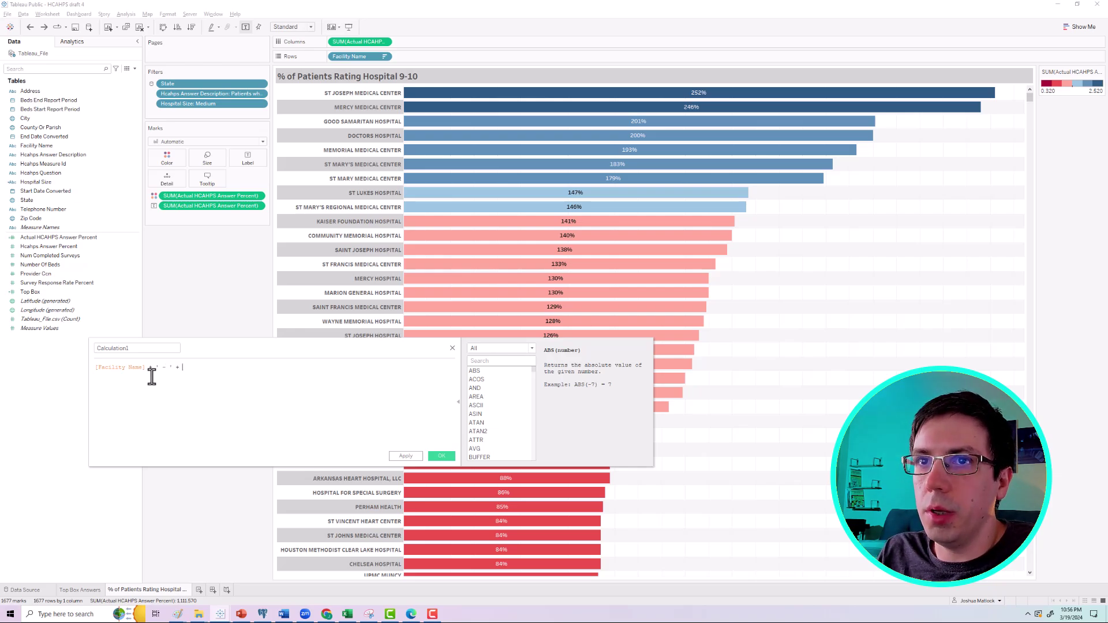
pyautogui.write('+')
# Complete the formula with the Provider Ccn field converted to text, as STR([Provider Ccn]).
pyautogui.click(49, 274)
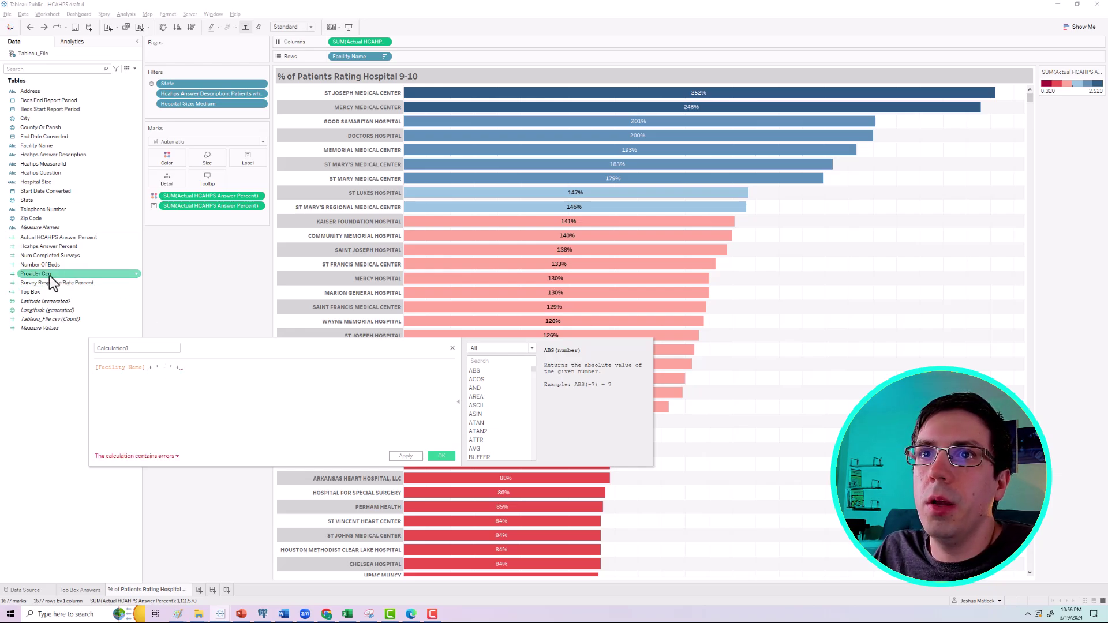
pyautogui.moveTo(48, 275); pyautogui.dragTo(212, 369)
pyautogui.click(184, 369)
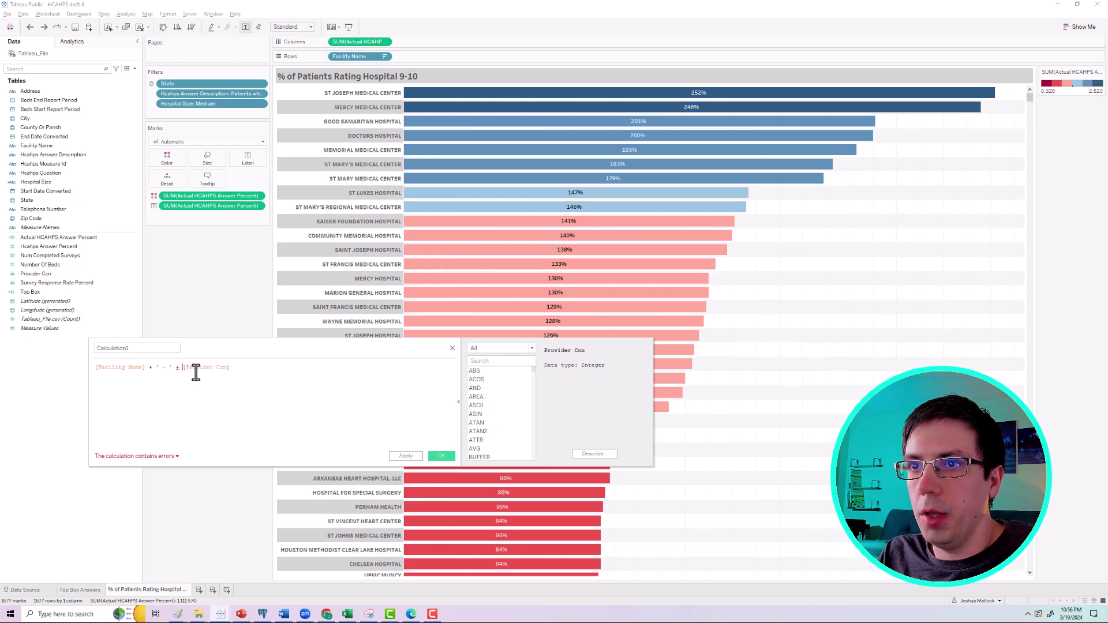
pyautogui.write('STR(')
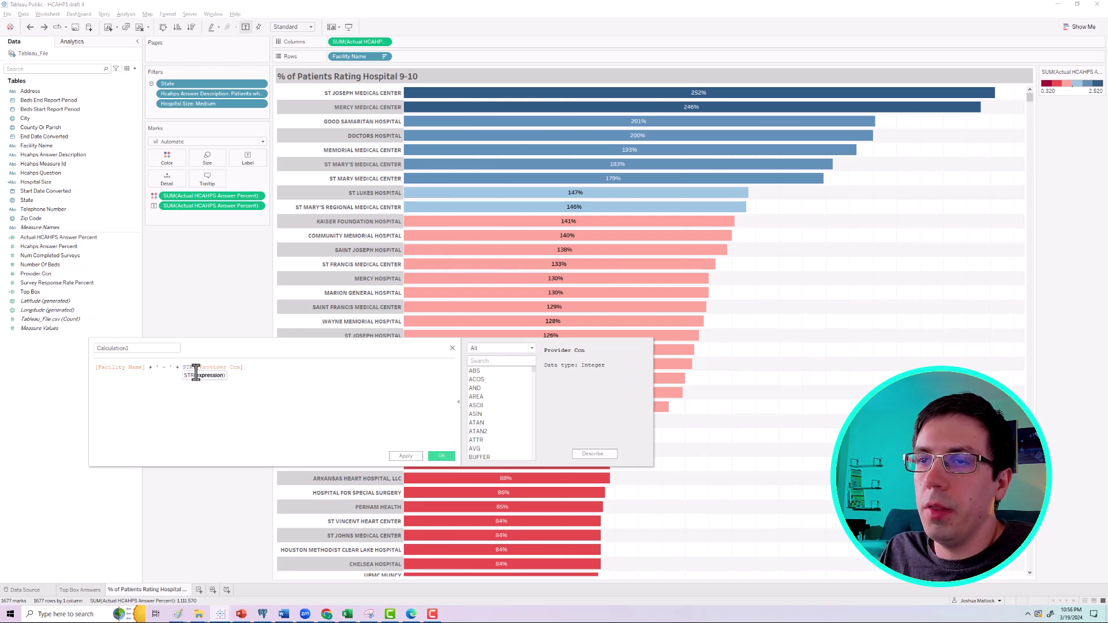
pyautogui.click(261, 369)
pyautogui.write(')')
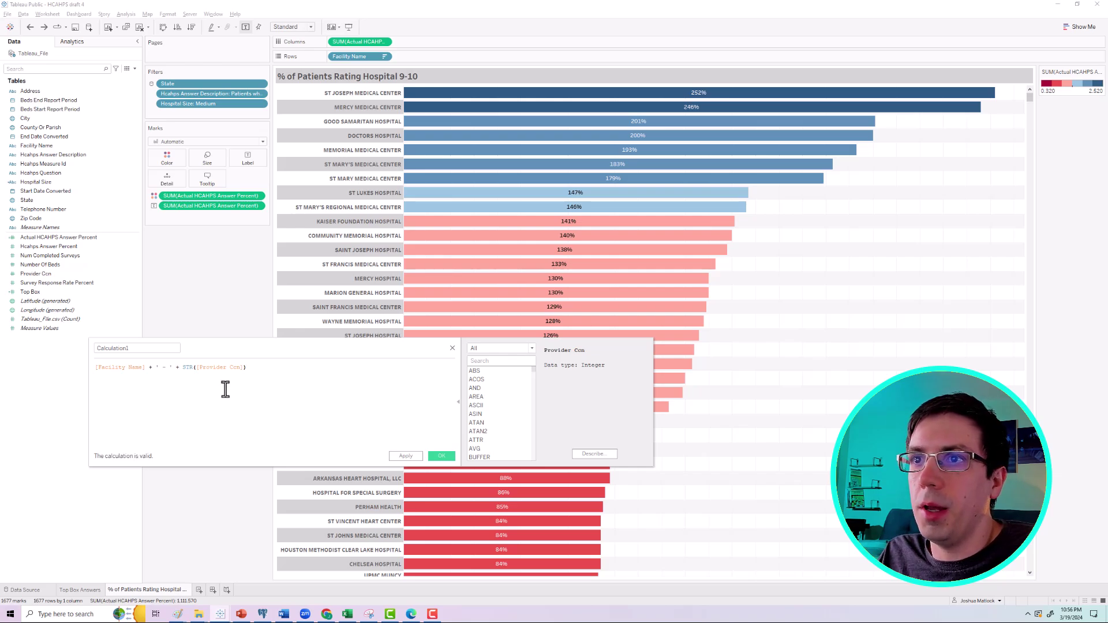
pyautogui.doubleClick(188, 368)
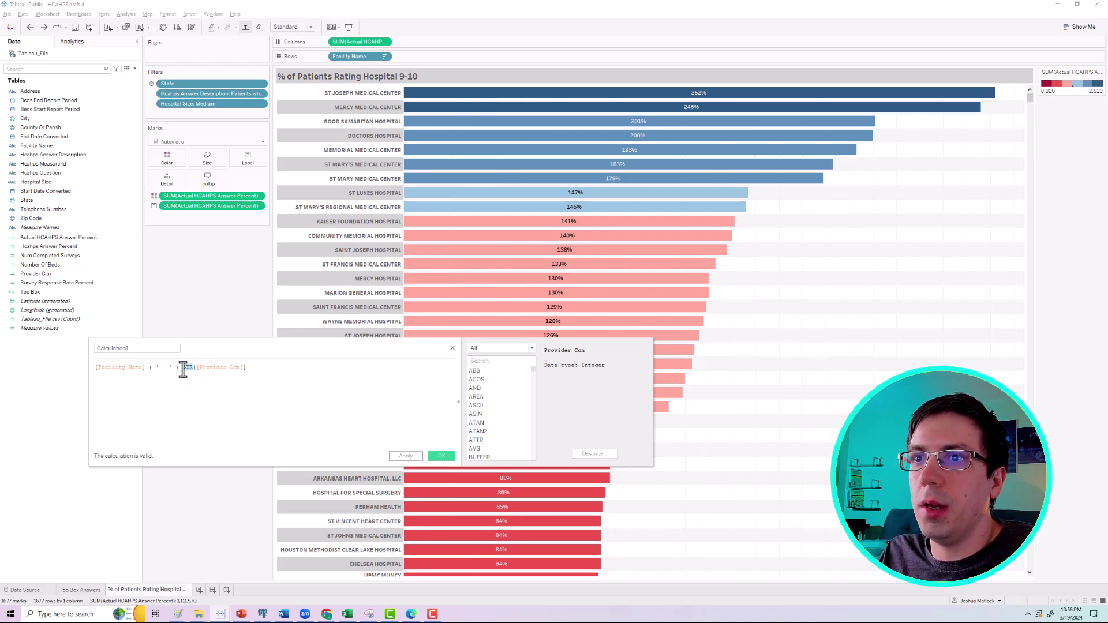
pyautogui.moveTo(234, 369); pyautogui.dragTo(184, 371)
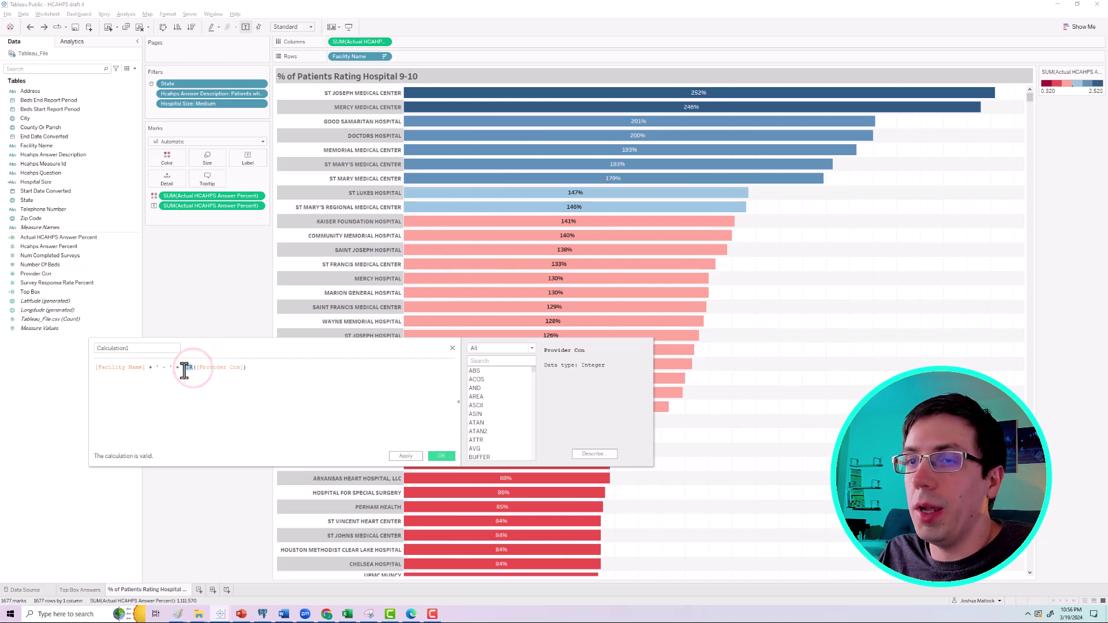
# Name the calculated field Hospital Complete Name and save it.
pyautogui.doubleClick(148, 348)
pyautogui.write('Hospital')
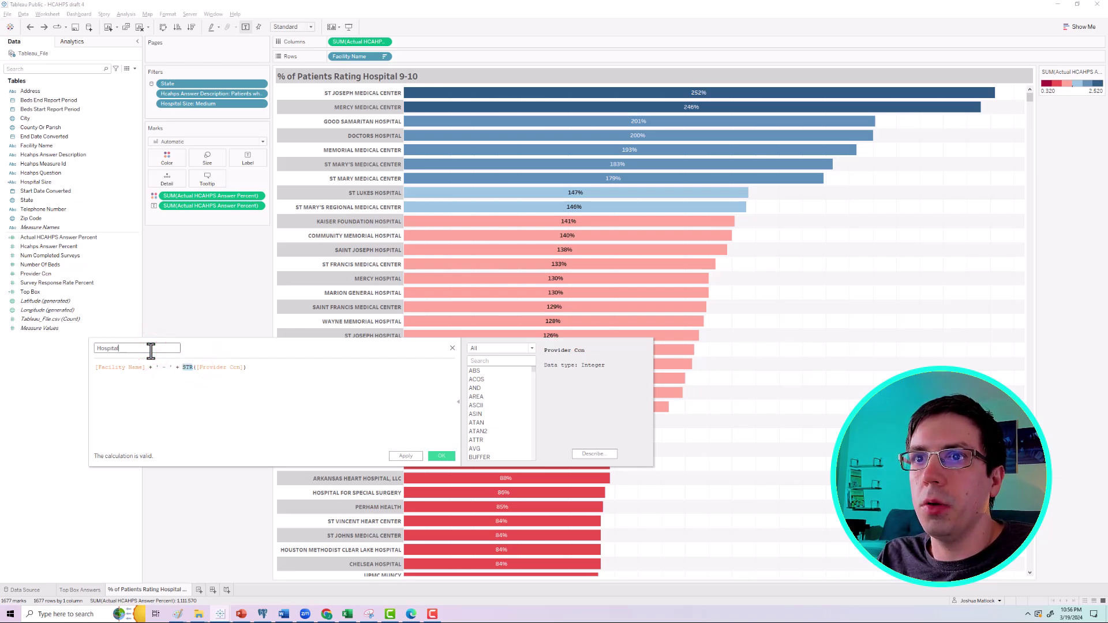
pyautogui.write(' Complete Name')
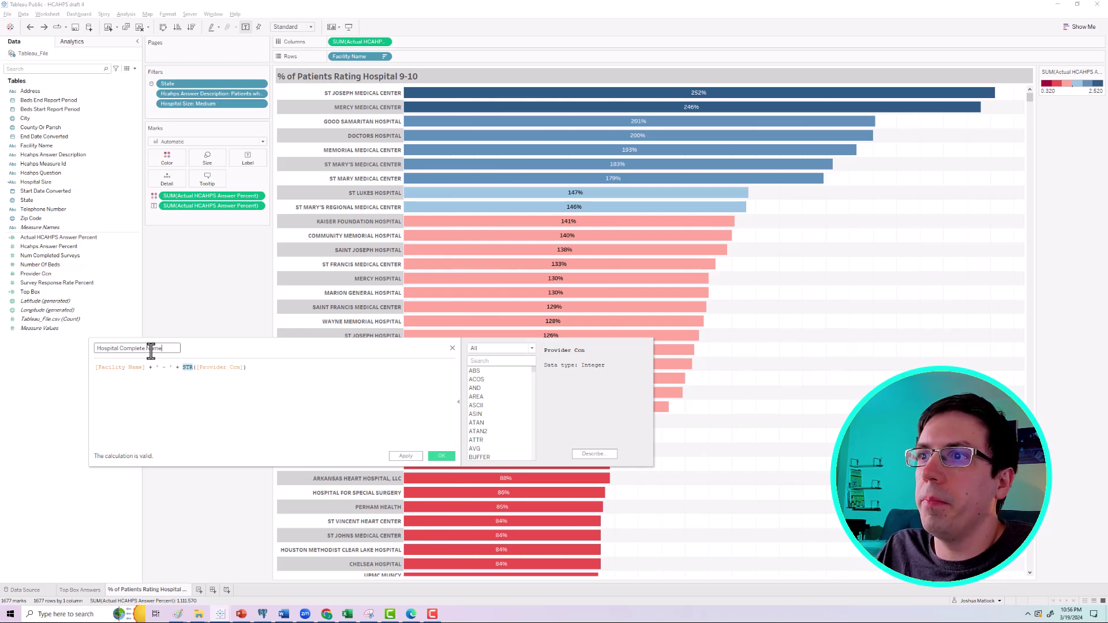
pyautogui.click(407, 457)
pyautogui.click(438, 455)
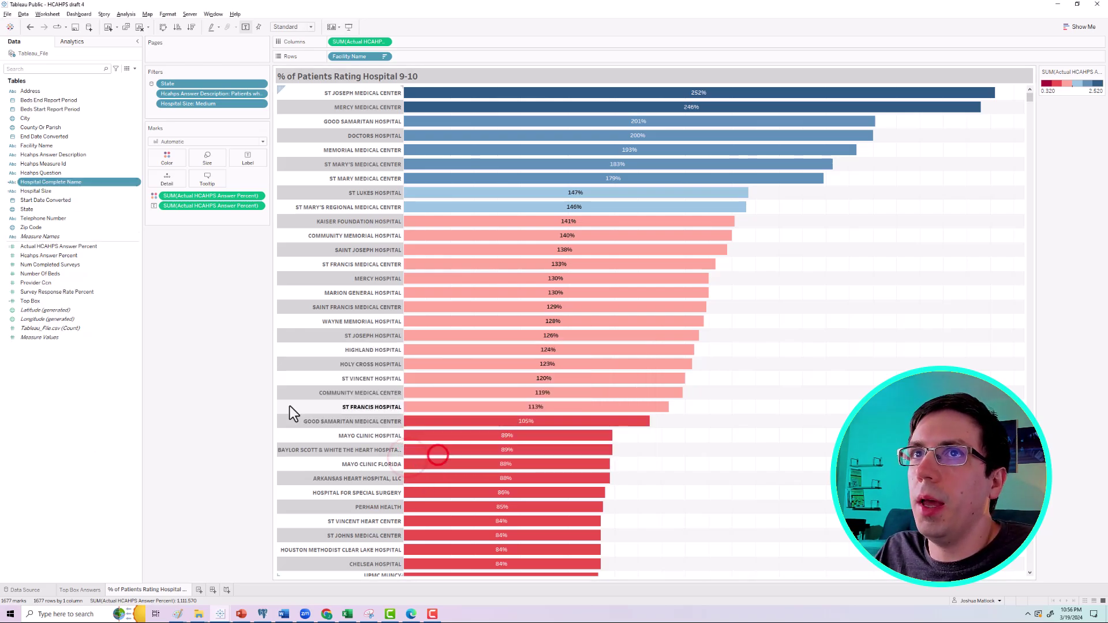
pyautogui.click(233, 390)
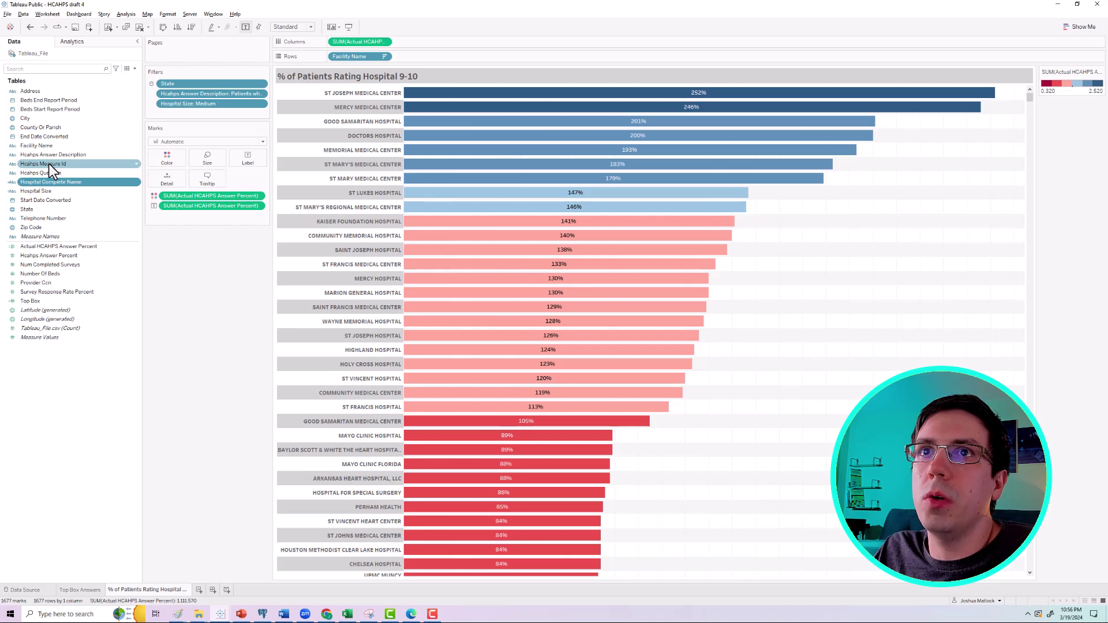
# Replace all references to the Facility Name field with Hospital Complete Name.
pyautogui.rightClick(43, 146)
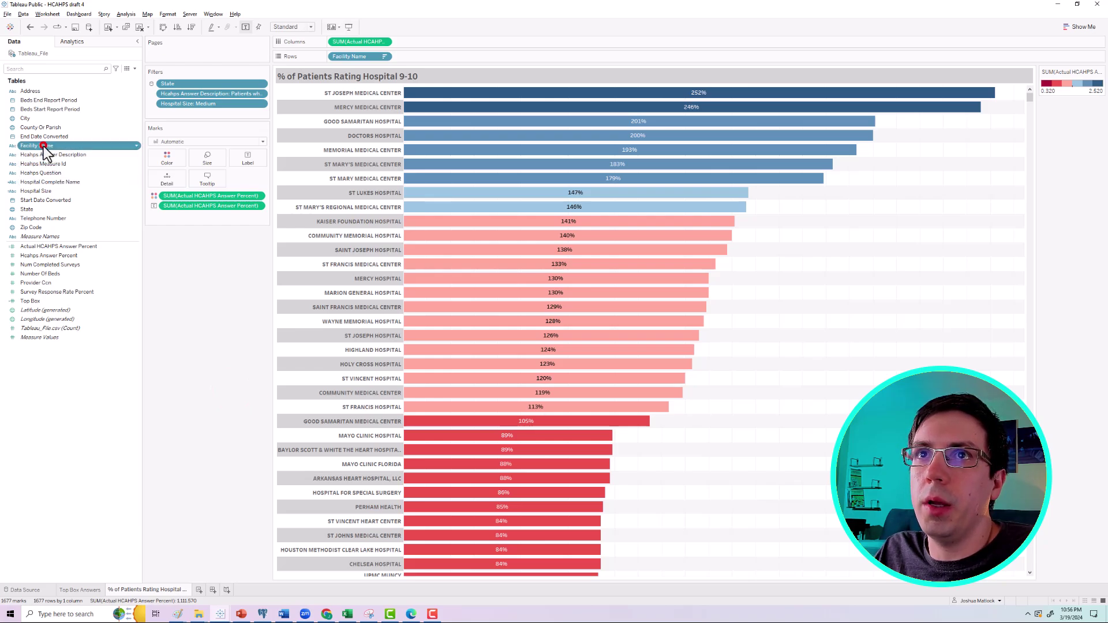
pyautogui.click(83, 326)
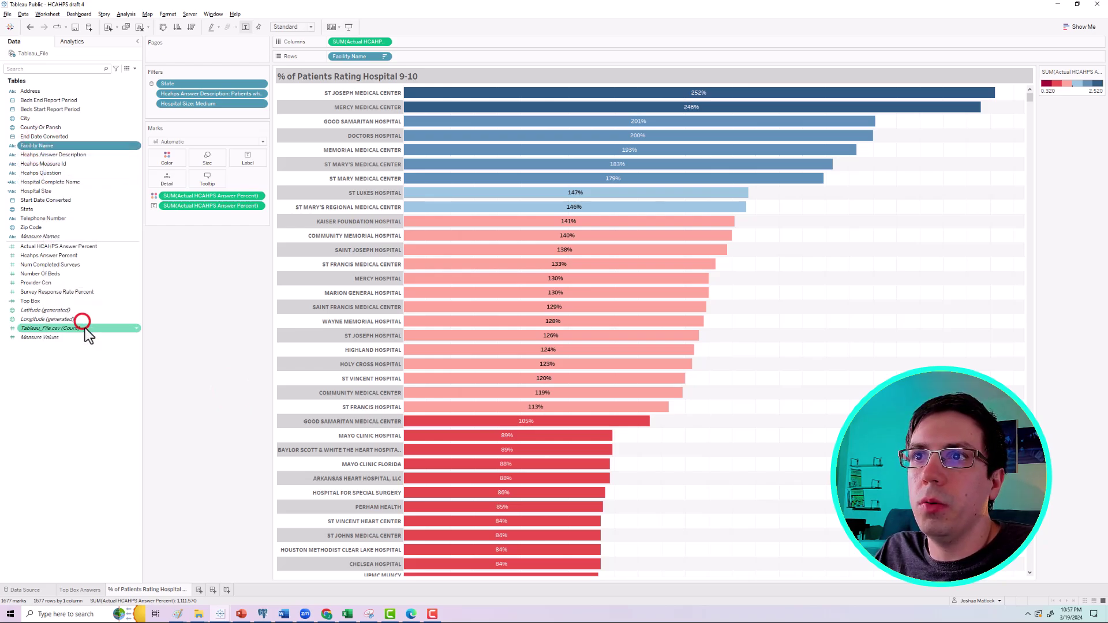
pyautogui.click(490, 236)
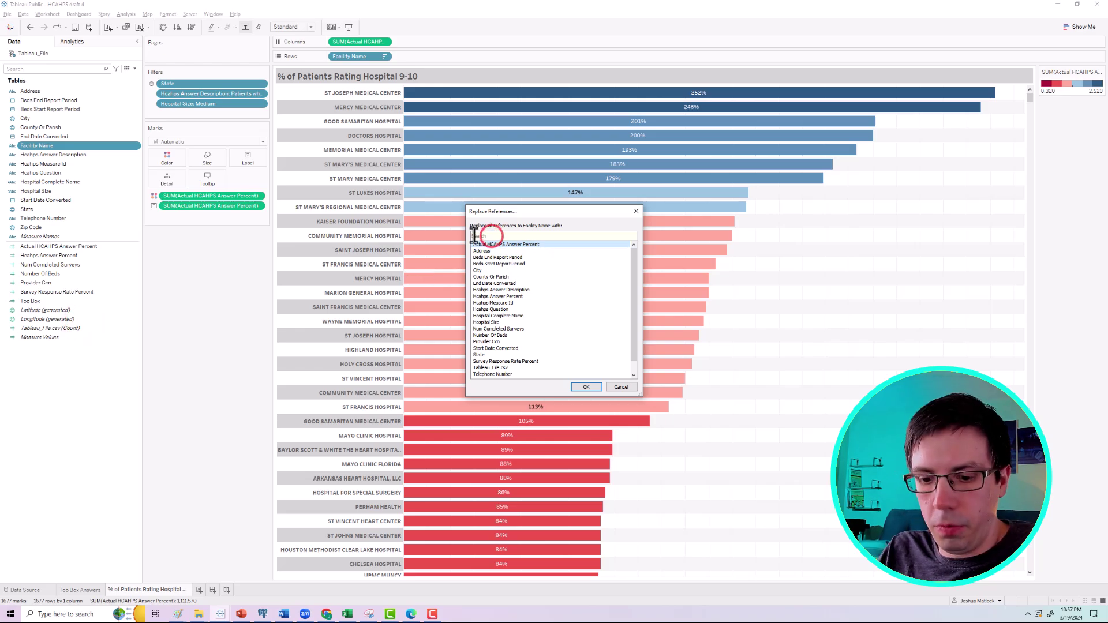
pyautogui.write('Compl')
pyautogui.click(508, 245)
pyautogui.click(584, 387)
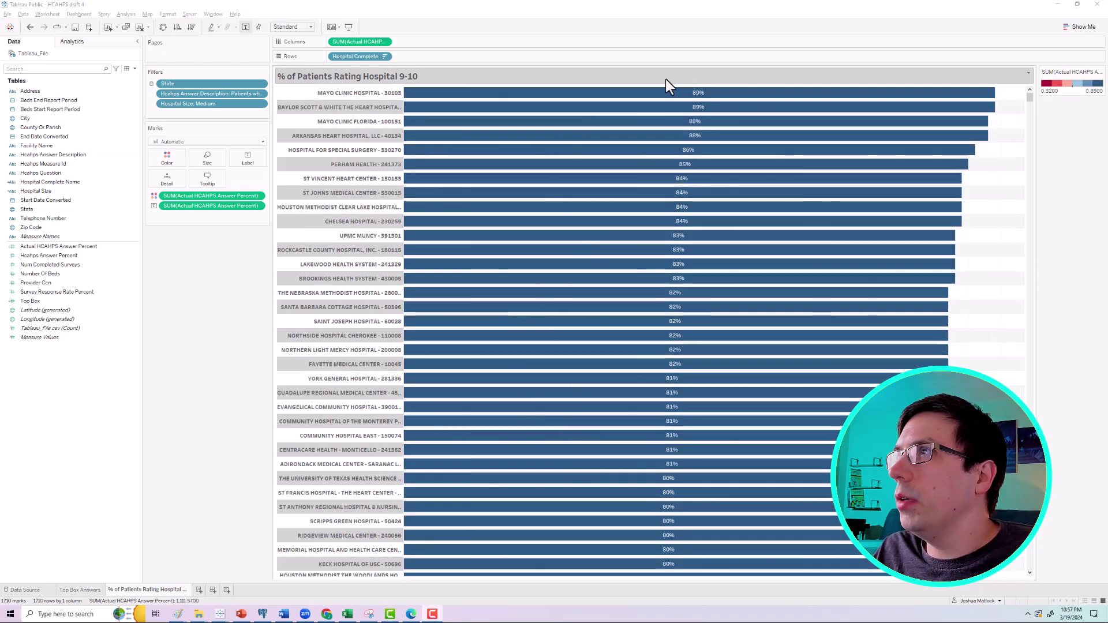
# Edit the State filter to include only WA and apply it.
pyautogui.click(261, 84)
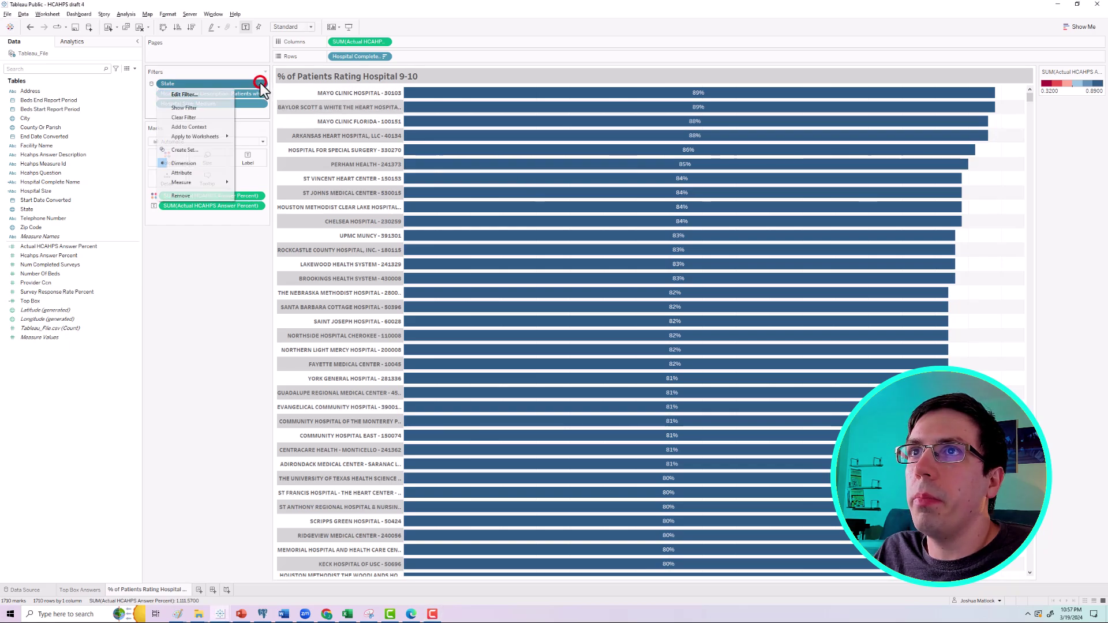
pyautogui.click(210, 94)
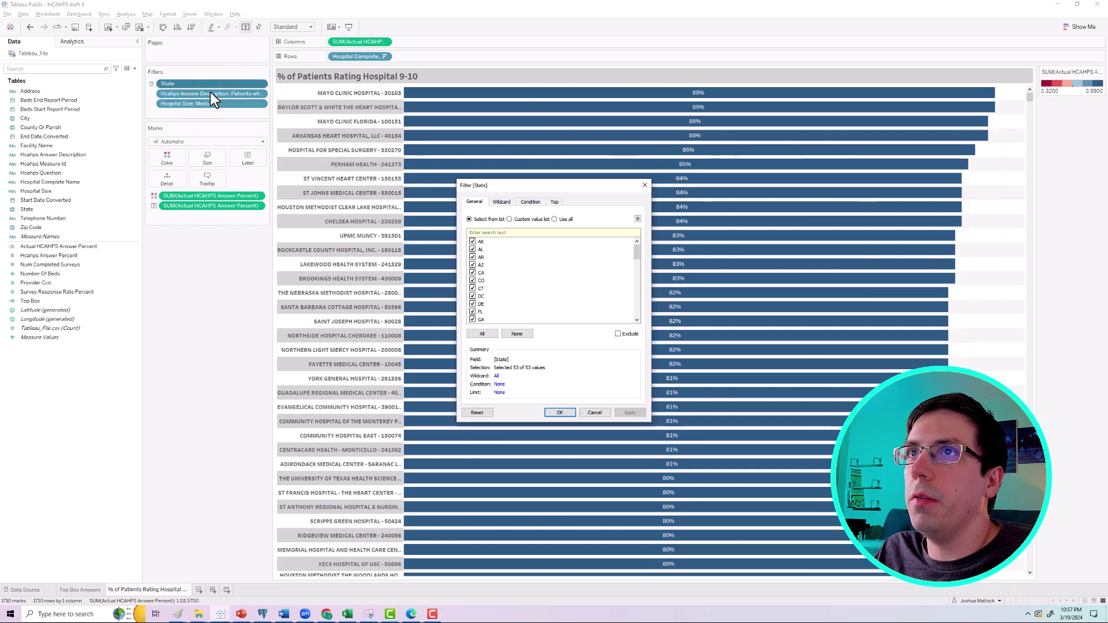
pyautogui.click(517, 334)
pyautogui.moveTo(637, 248); pyautogui.dragTo(636, 311)
pyautogui.click(472, 296)
pyautogui.click(629, 412)
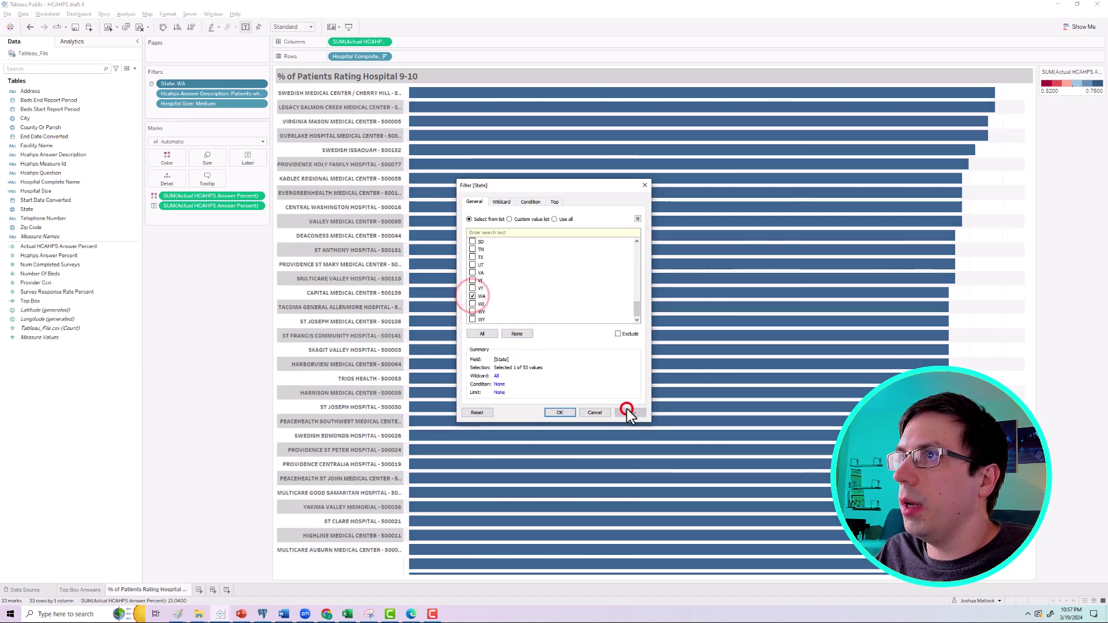
pyautogui.click(559, 412)
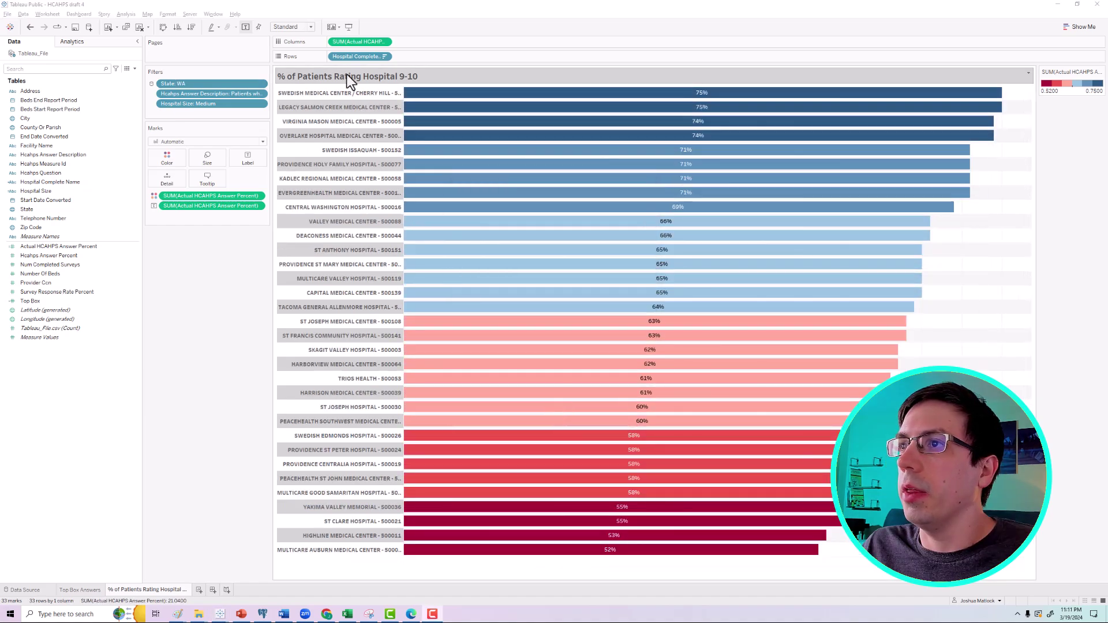
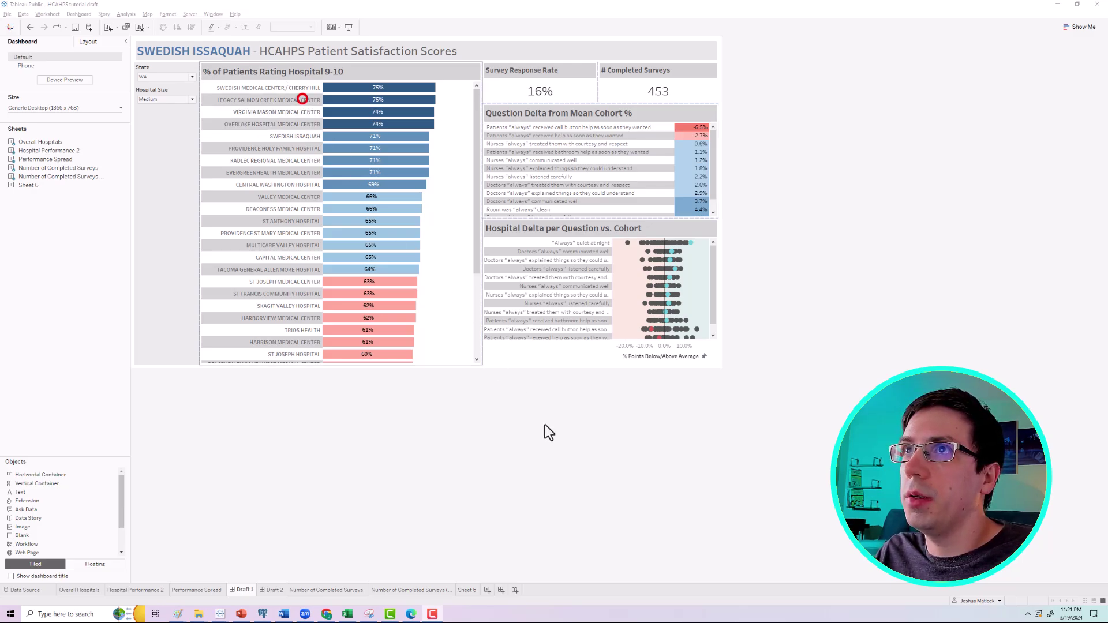
pyautogui.click(394, 428)
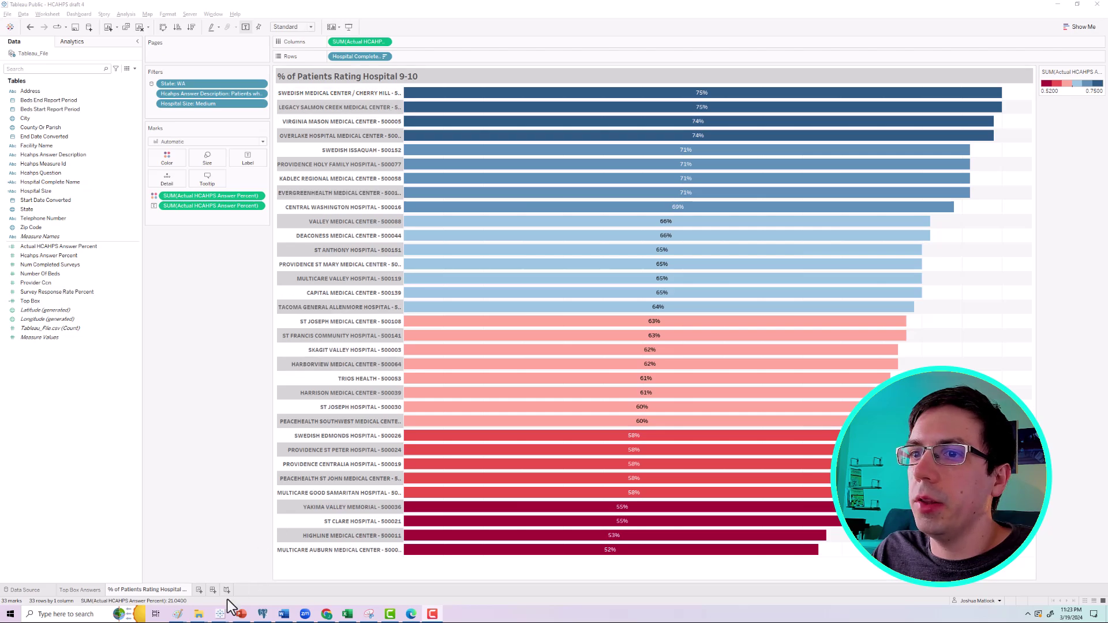
# Duplicate the % of Patients Rating Hospital 9-10 worksheet and rename the copy Question Delta from Mean Cohort %.
pyautogui.rightClick(154, 591)
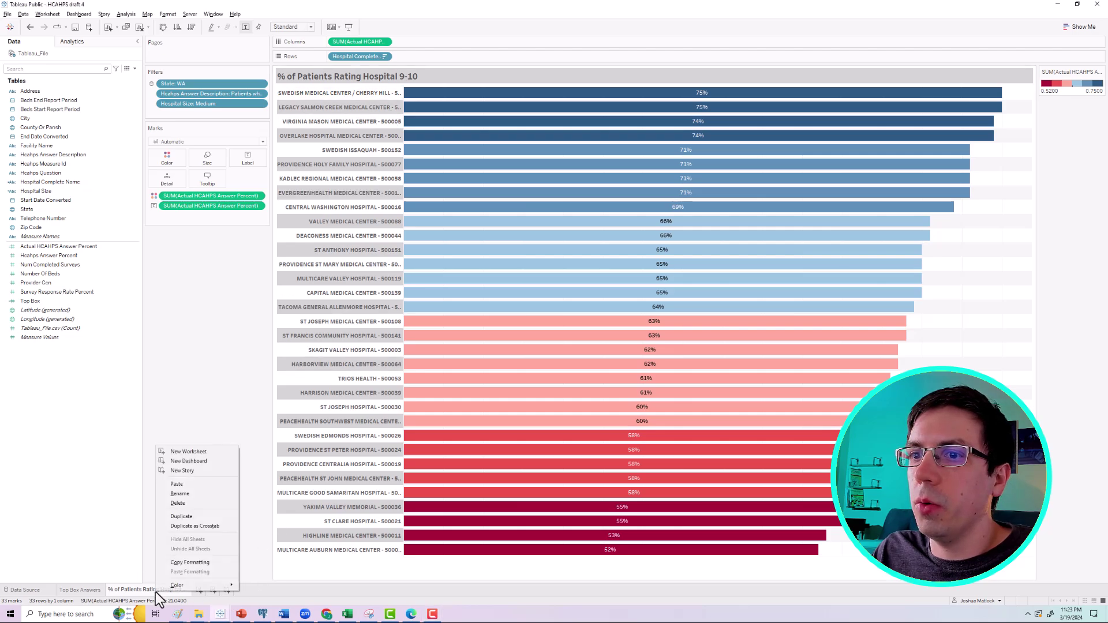
pyautogui.click(211, 515)
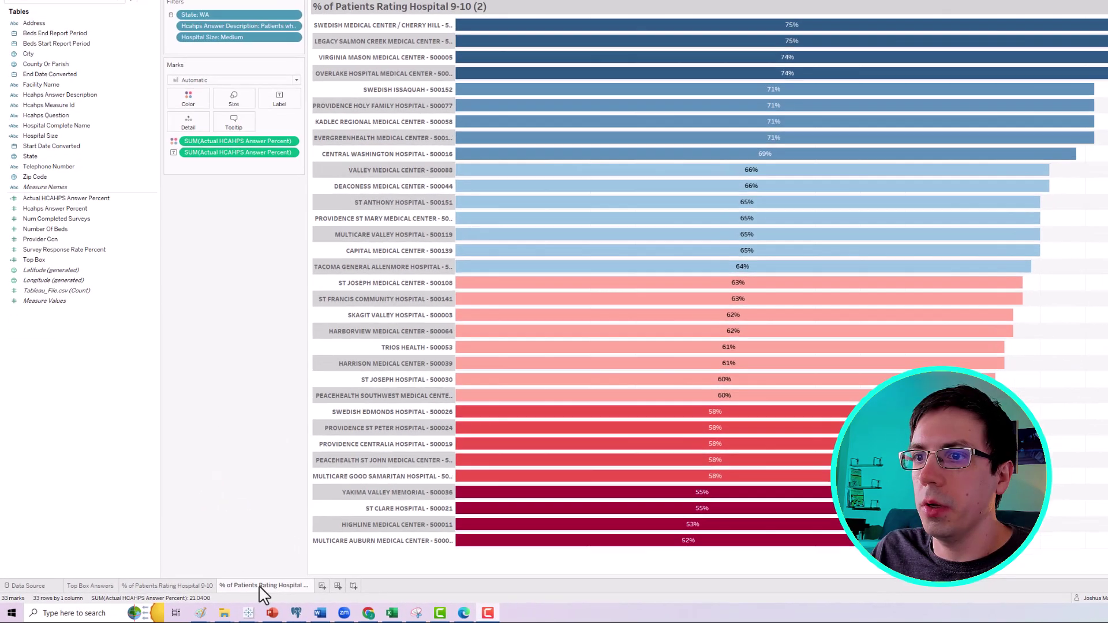
pyautogui.doubleClick(228, 590)
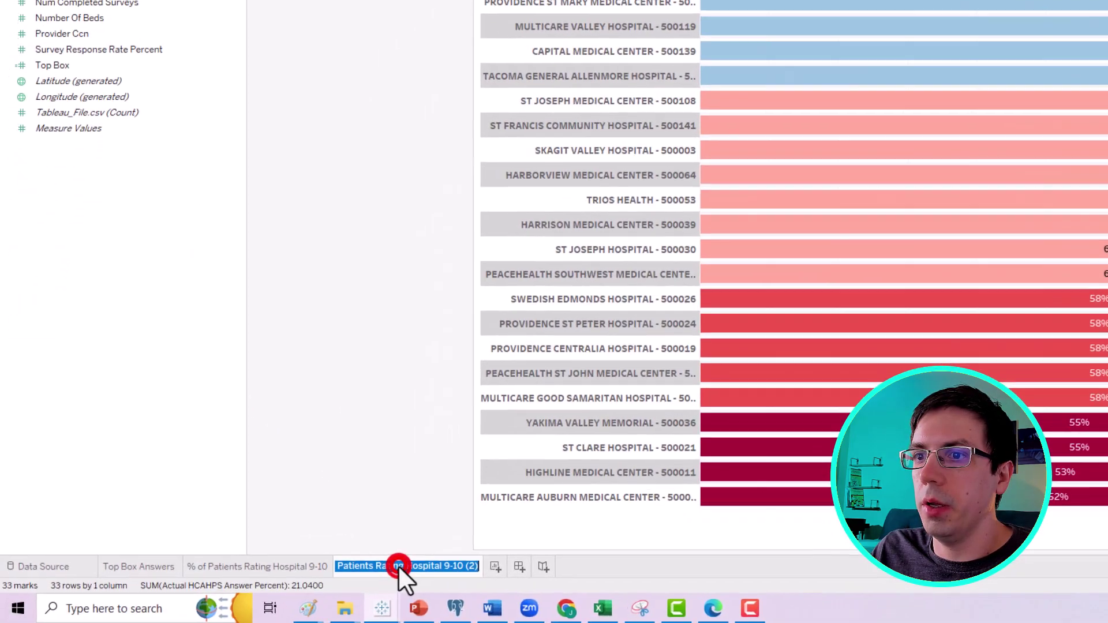
pyautogui.write('Questi')
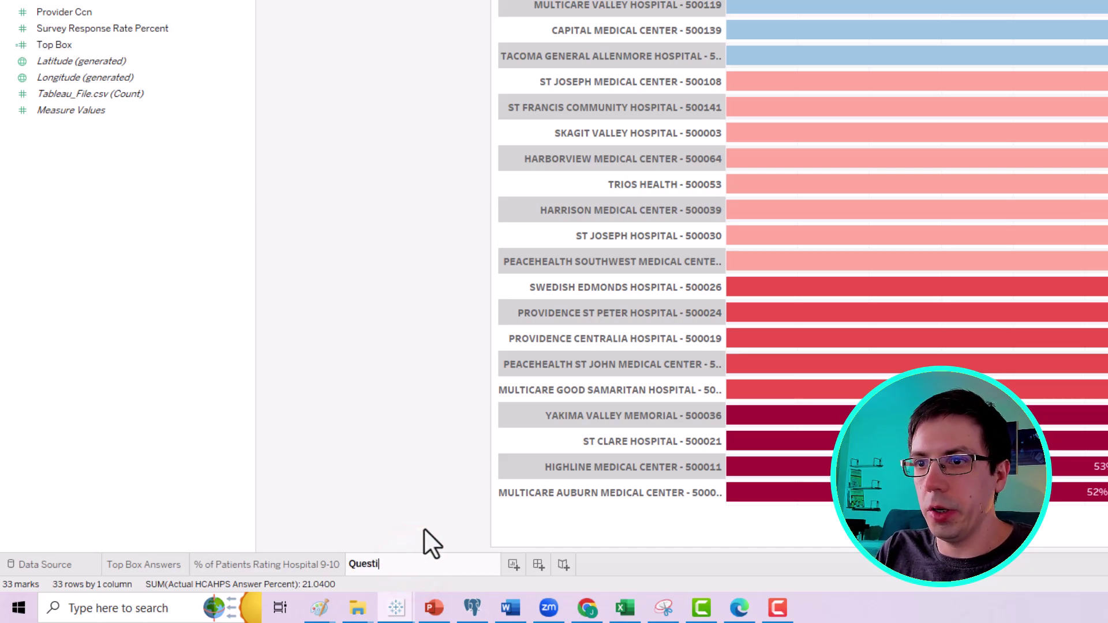
pyautogui.write('on Delta from Mean Coh')
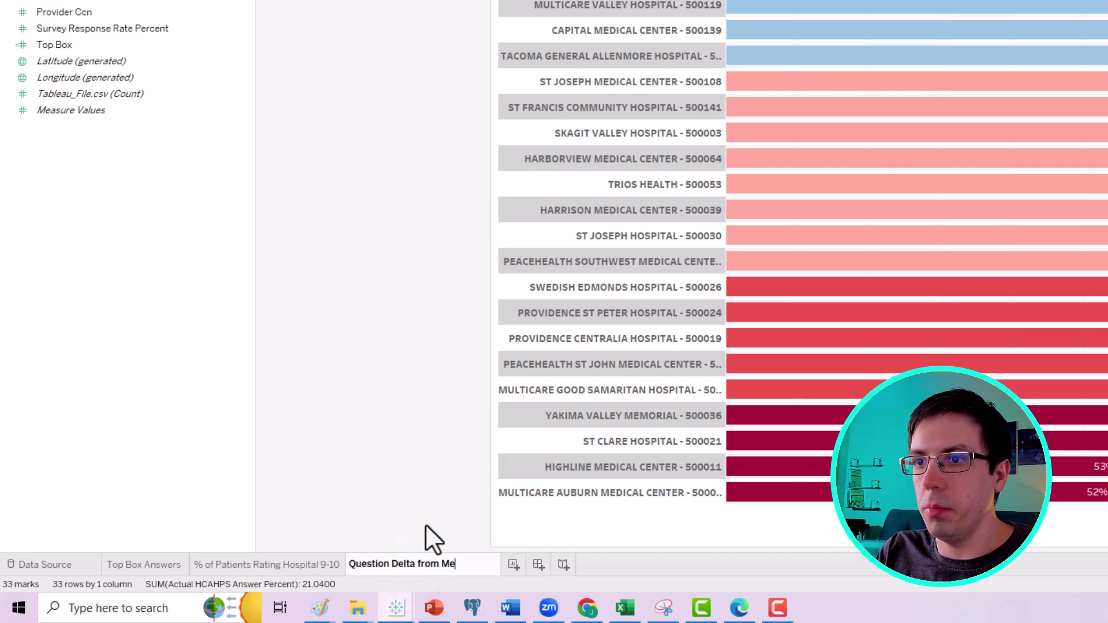
pyautogui.write('ort %')
pyautogui.press('Return')
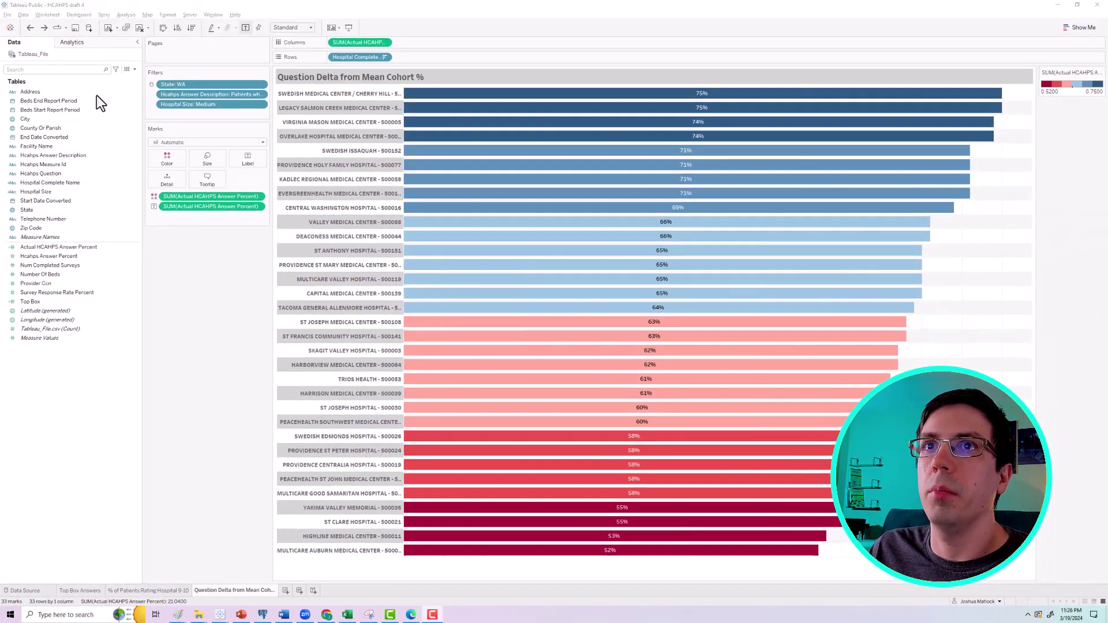
# Add Hcahps Answer Description to the rows after the hospital name and set its filter to include all values.
pyautogui.click(54, 156)
pyautogui.moveTo(50, 160); pyautogui.dragTo(421, 59)
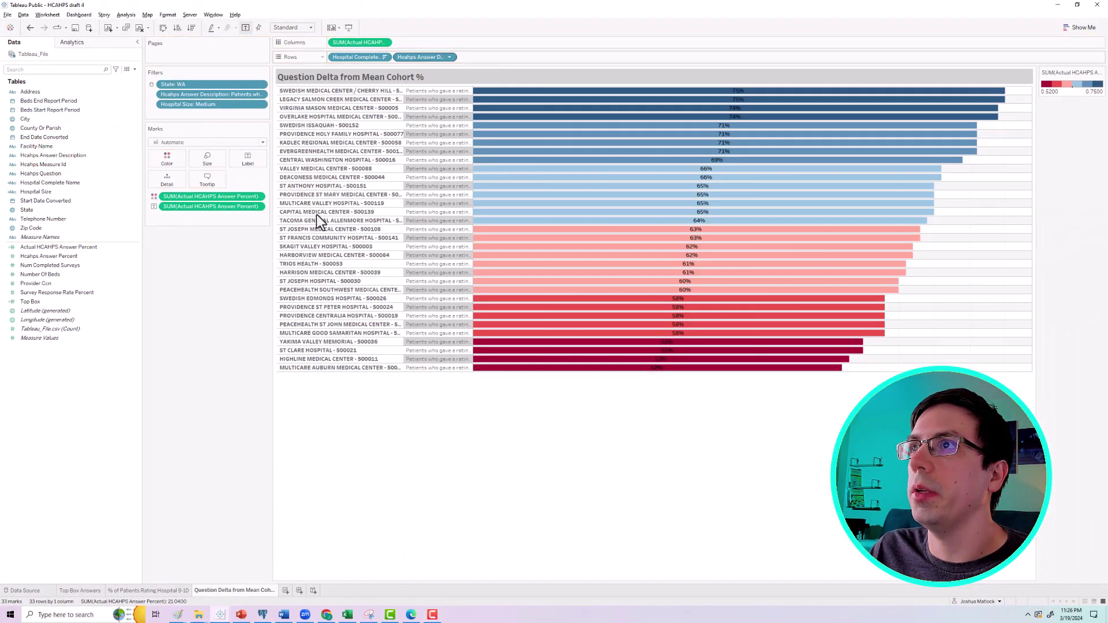
pyautogui.click(260, 94)
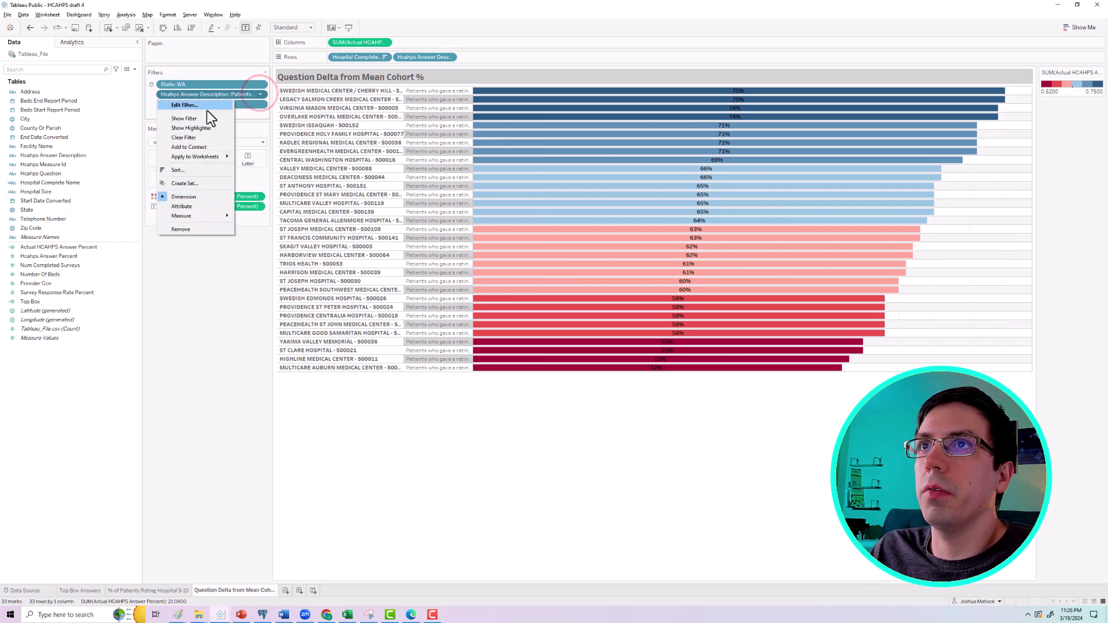
pyautogui.click(206, 107)
pyautogui.click(482, 334)
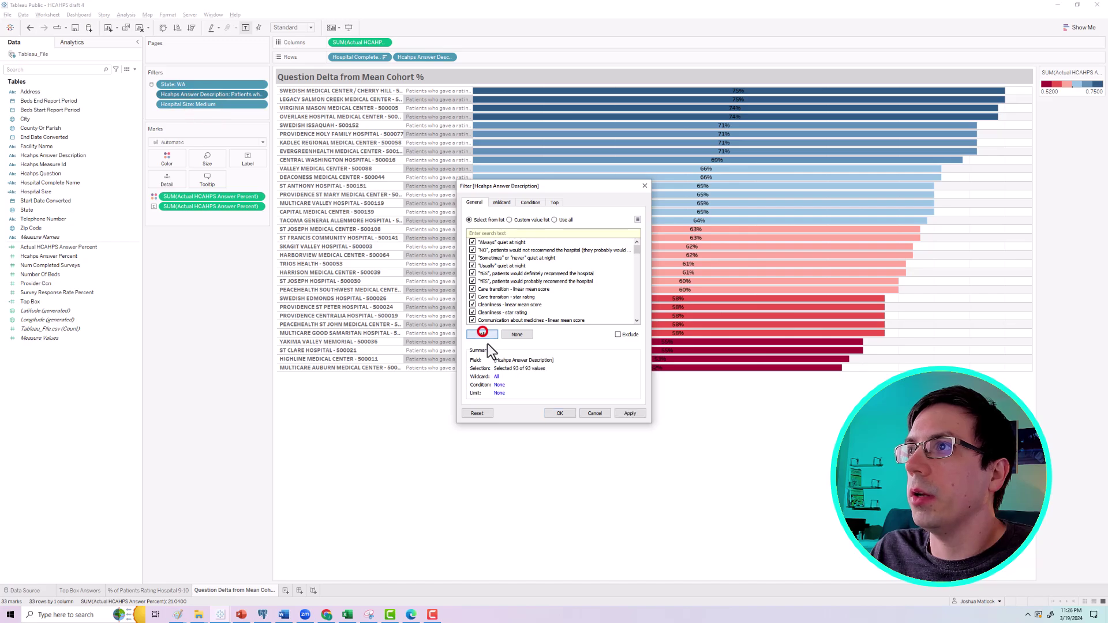
pyautogui.click(629, 413)
pyautogui.click(568, 413)
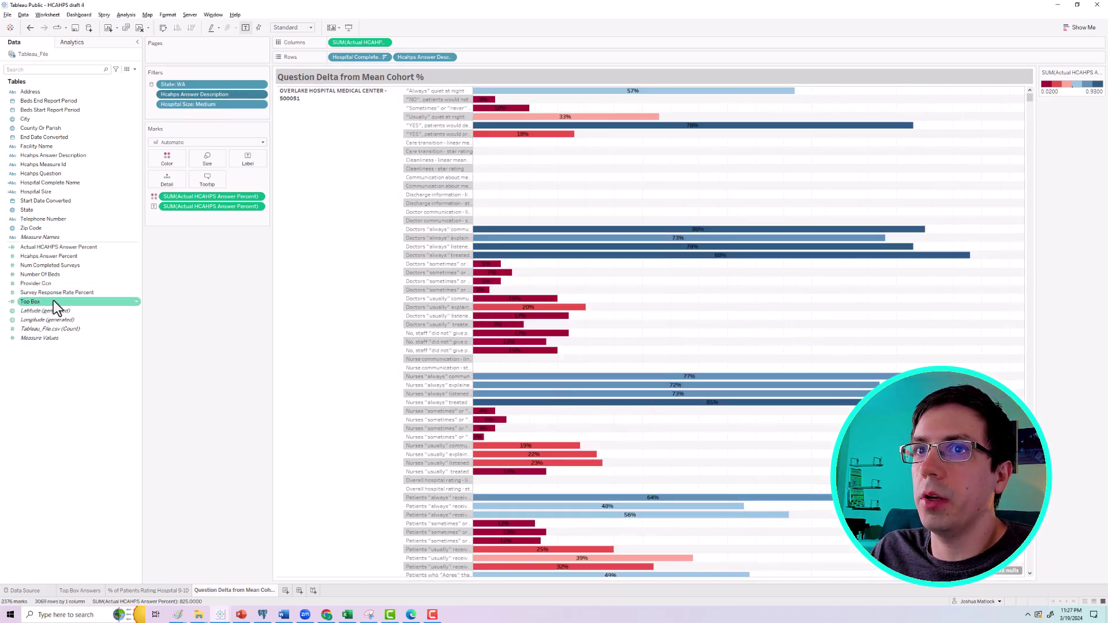
# Add a Top Box filter limited to the range of values from 1 to 1 and apply it.
pyautogui.moveTo(35, 301); pyautogui.dragTo(188, 113)
pyautogui.click(498, 249)
pyautogui.click(572, 373)
pyautogui.moveTo(458, 315); pyautogui.dragTo(654, 316)
pyautogui.click(641, 368)
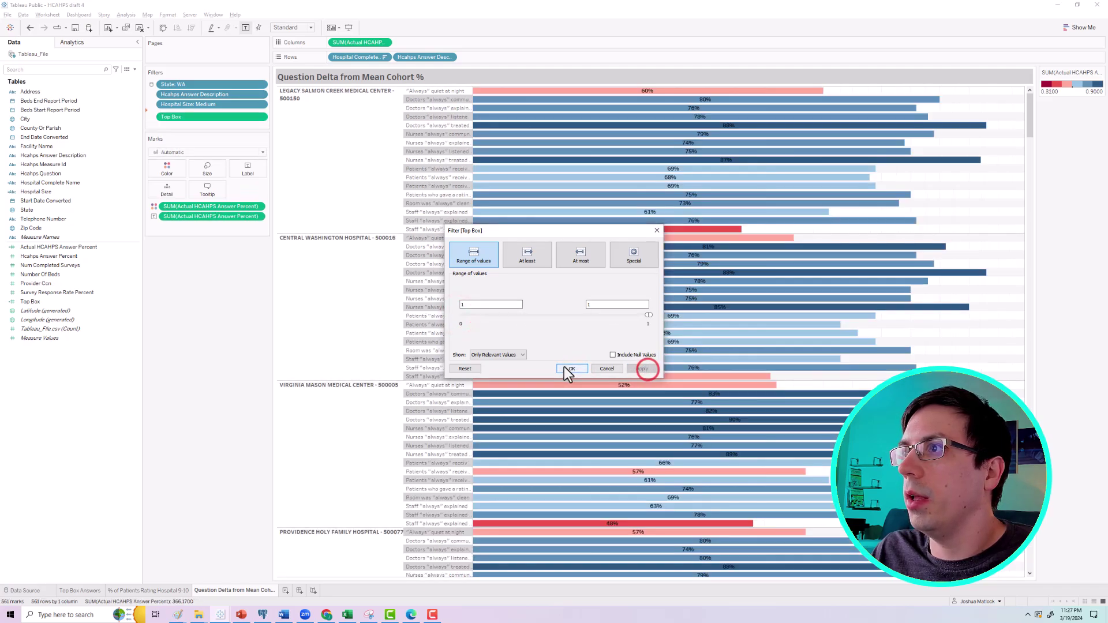
pyautogui.click(571, 368)
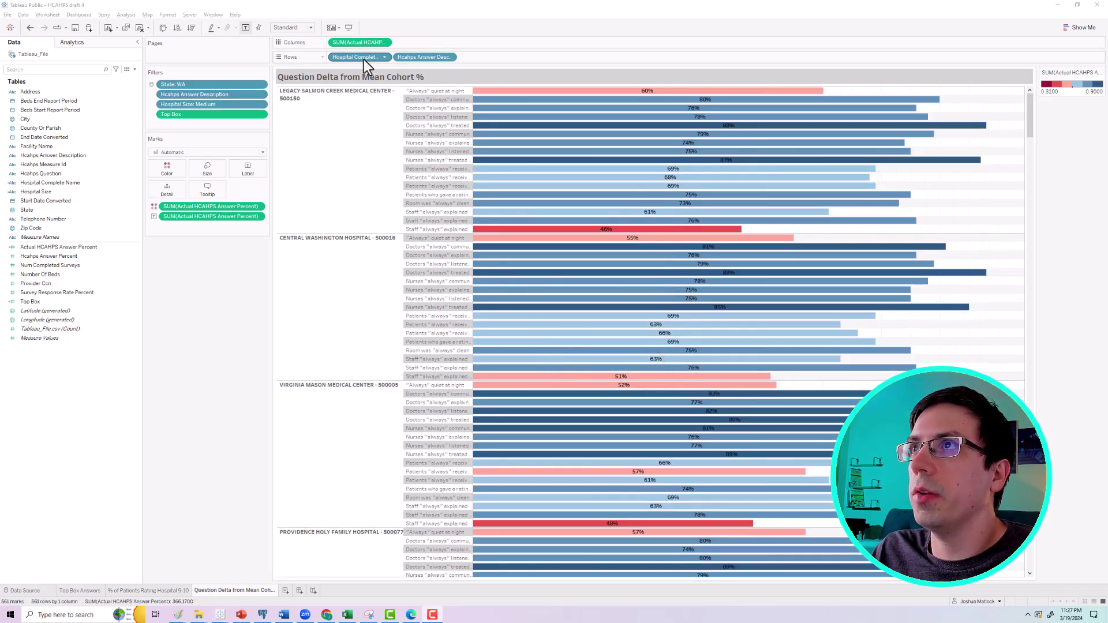
# Remove Hospital Complete Name from the rows and Actual HCAHPS Answer Percent from the columns, color and label.
pyautogui.moveTo(362, 59); pyautogui.dragTo(304, 124)
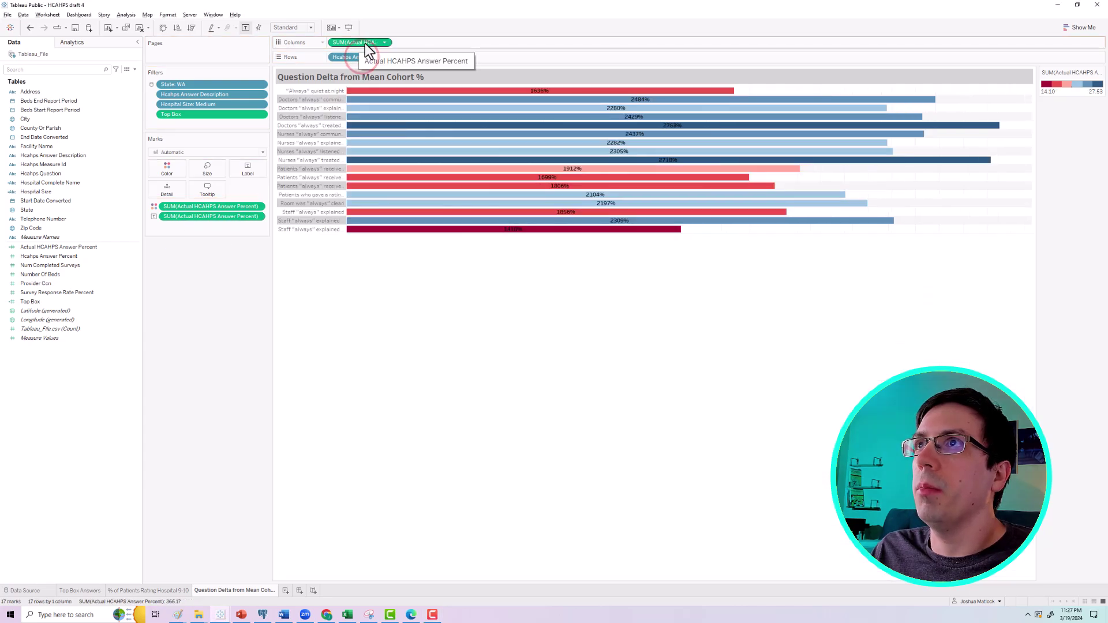
pyautogui.moveTo(365, 43); pyautogui.dragTo(216, 300)
pyautogui.moveTo(199, 215); pyautogui.dragTo(207, 267)
pyautogui.click(199, 214)
pyautogui.moveTo(205, 214); pyautogui.dragTo(201, 276)
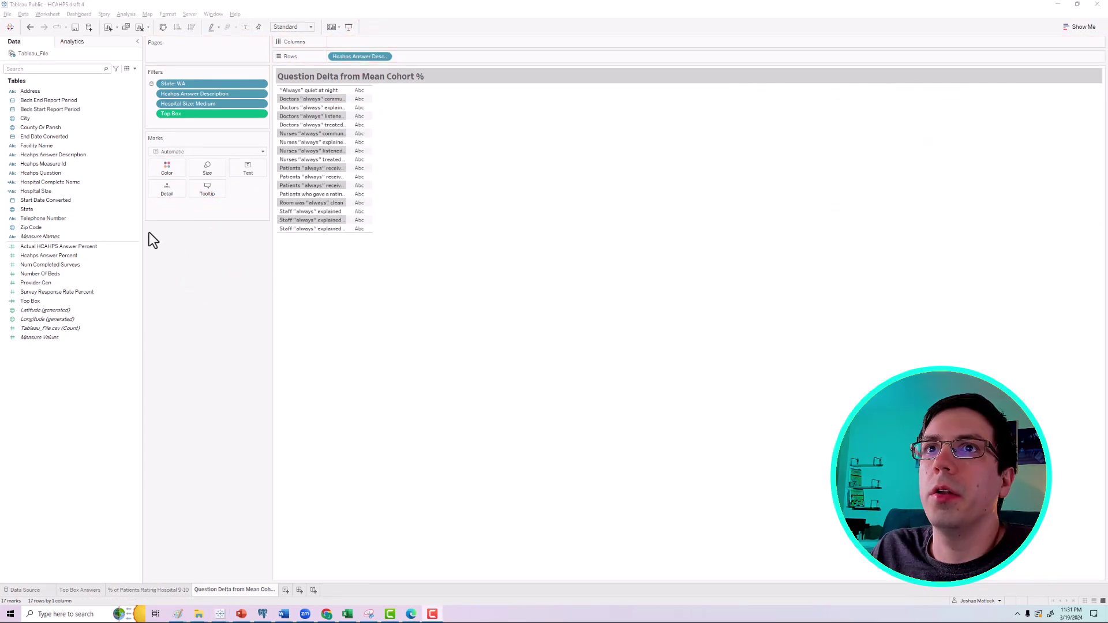
# Add a Hospital Complete Name filter showing only relevant values, with just HARRISON MEDICAL CENTER selected.
pyautogui.click(67, 186)
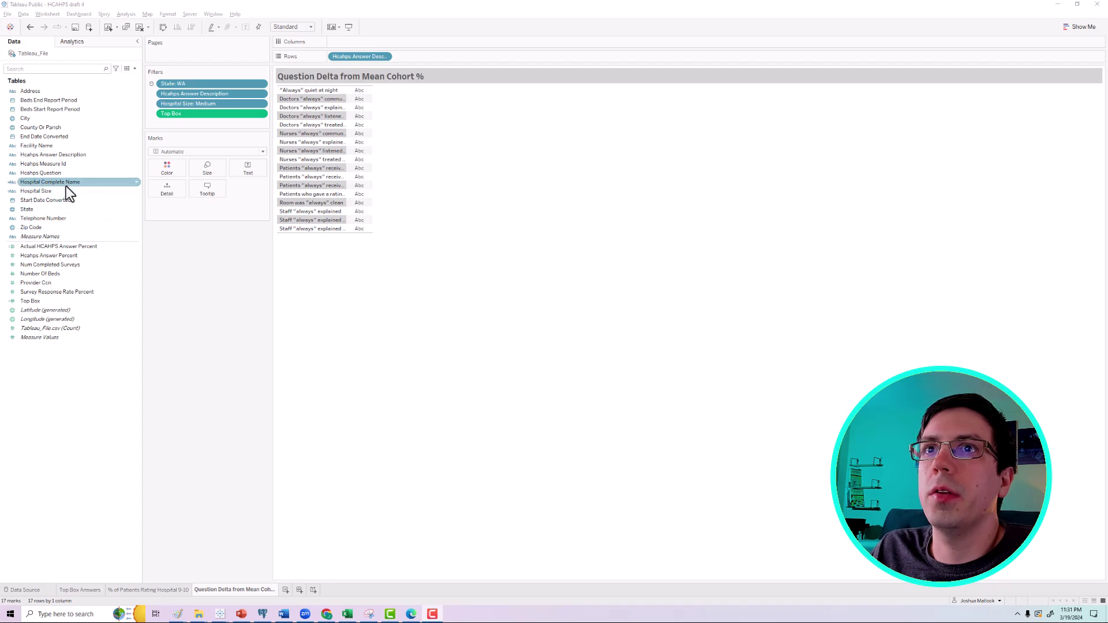
pyautogui.moveTo(61, 185); pyautogui.dragTo(199, 126)
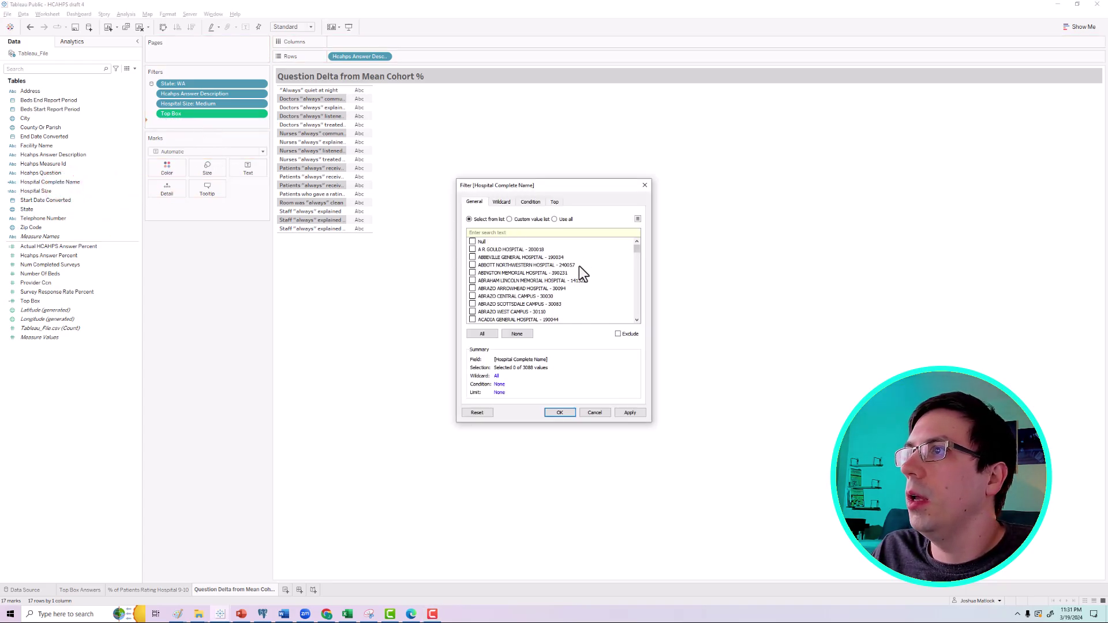
pyautogui.click(637, 219)
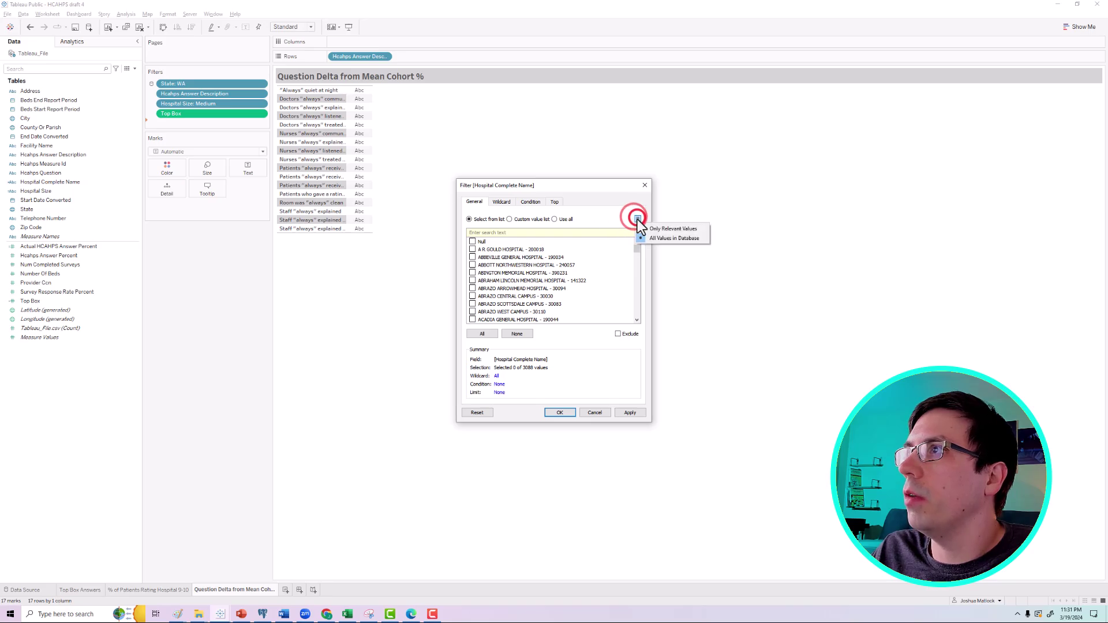
pyautogui.click(634, 218)
pyautogui.click(642, 202)
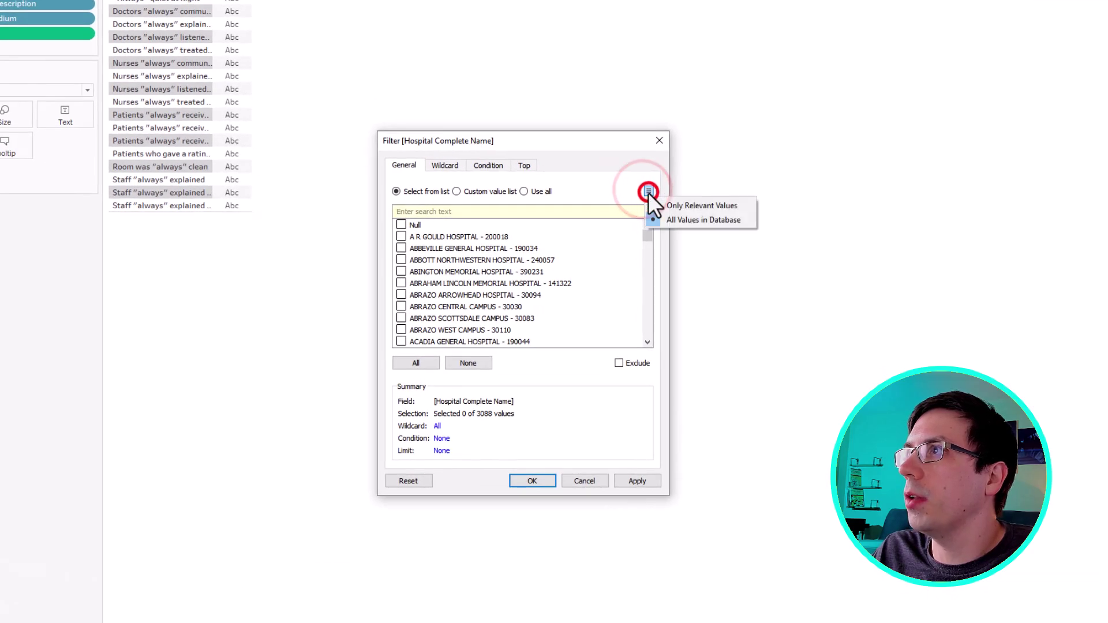
pyautogui.click(661, 216)
pyautogui.moveTo(645, 244); pyautogui.dragTo(647, 244)
pyautogui.click(401, 282)
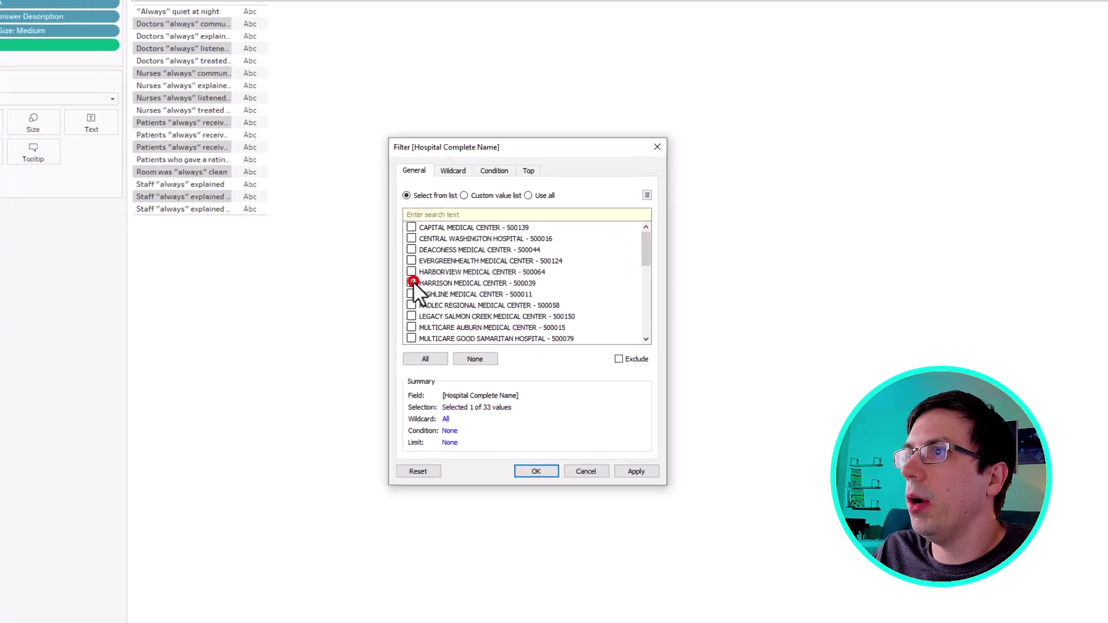
pyautogui.click(637, 481)
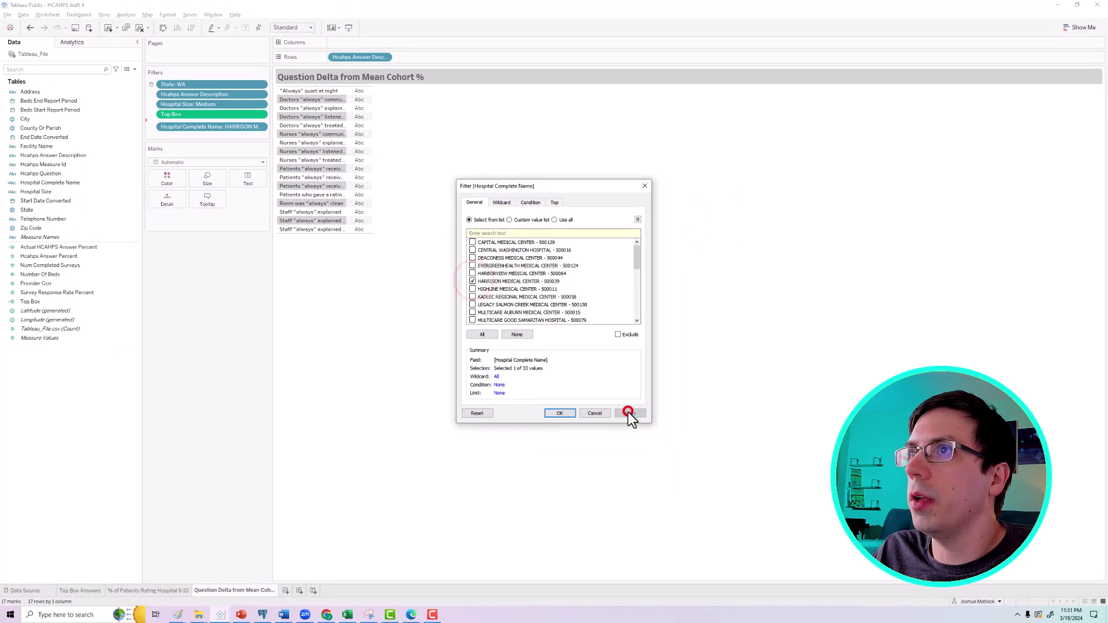
pyautogui.click(561, 414)
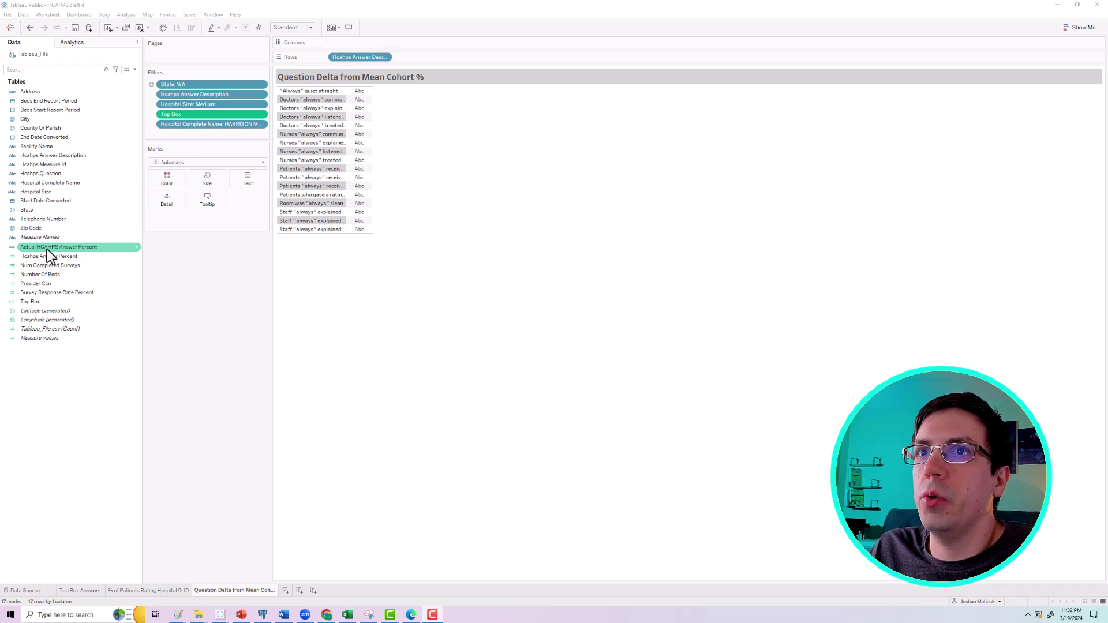
# Show Actual HCAHPS Answer Percent as text beside each answer description and widen the description column.
pyautogui.moveTo(46, 248); pyautogui.dragTo(385, 191)
pyautogui.click(346, 186)
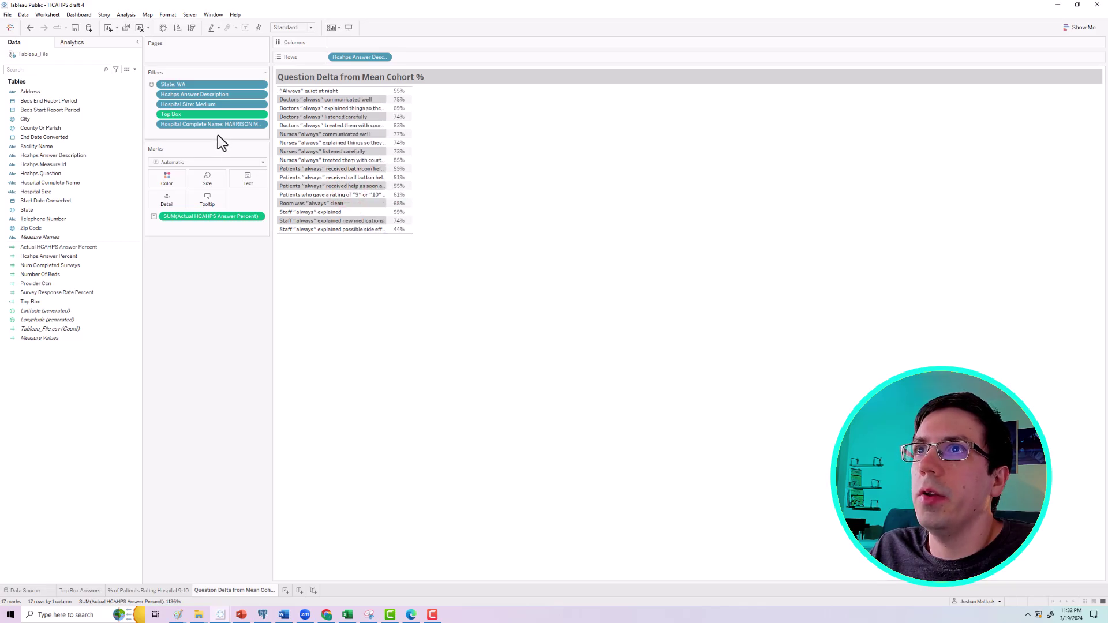
pyautogui.moveTo(385, 162); pyautogui.dragTo(459, 164)
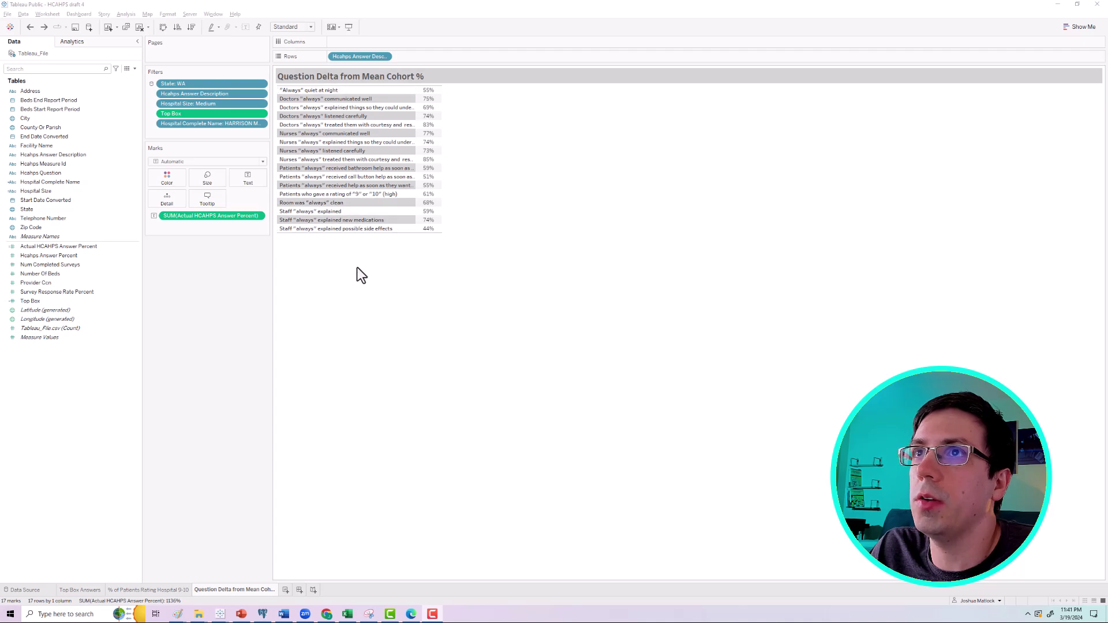
# Remove the Hospital Complete Name filter and change the aggregation of Actual HCAHPS Answer Percent to Average.
pyautogui.moveTo(217, 124); pyautogui.dragTo(214, 260)
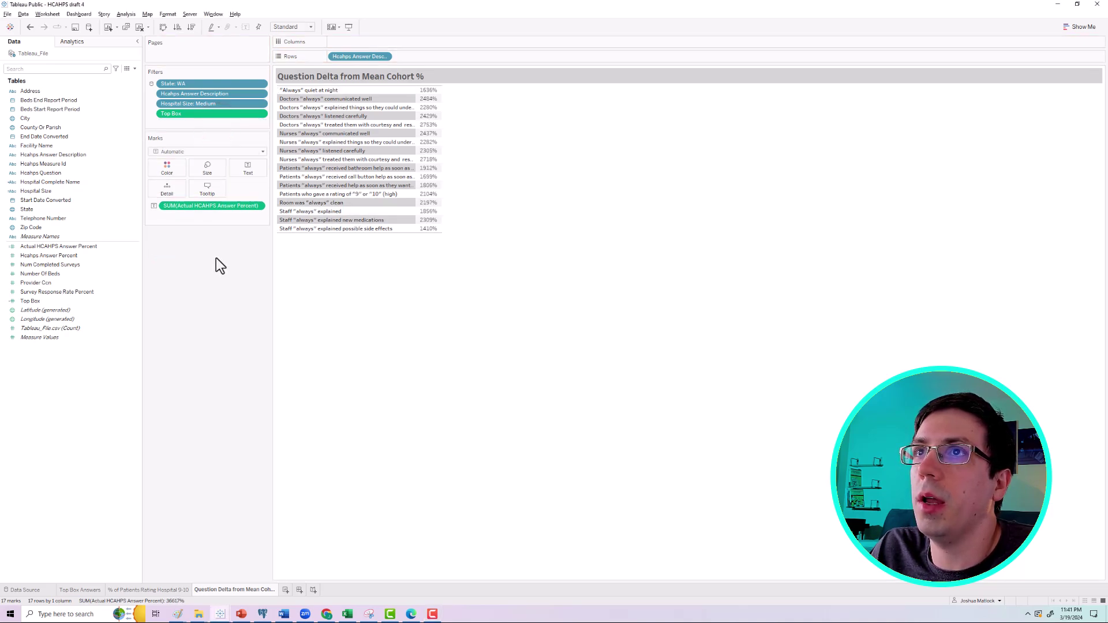
pyautogui.rightClick(193, 205)
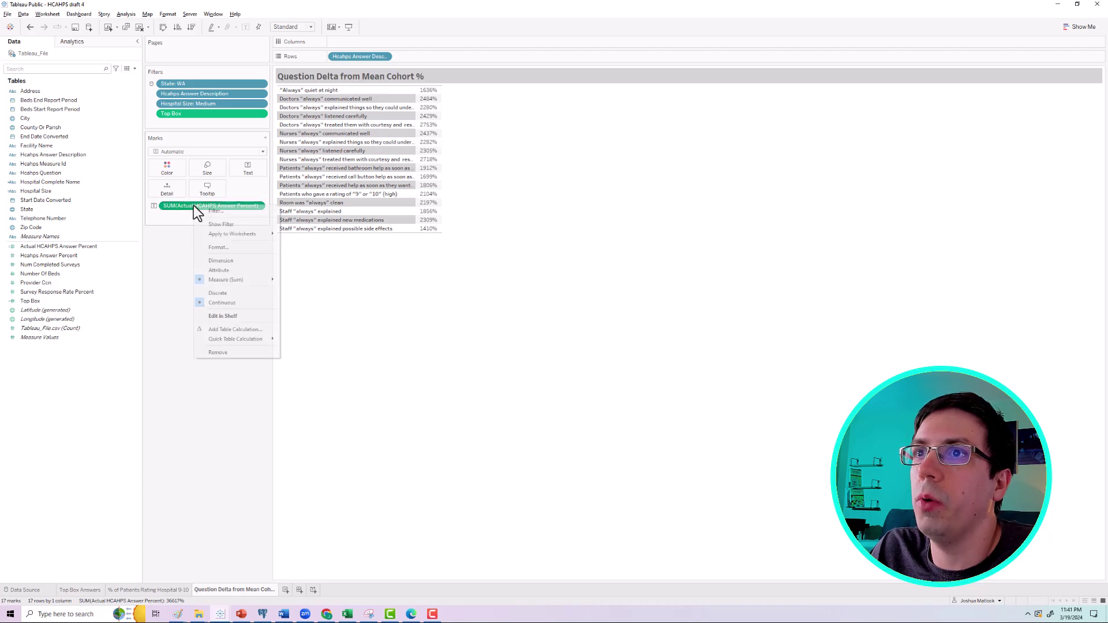
pyautogui.moveTo(231, 279)
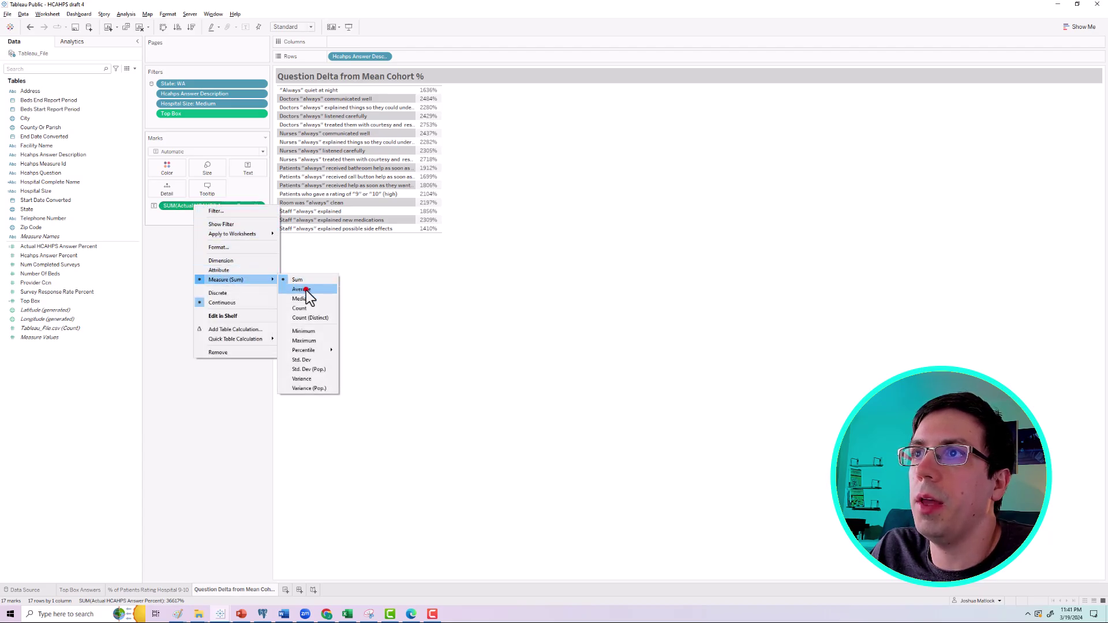
pyautogui.click(306, 289)
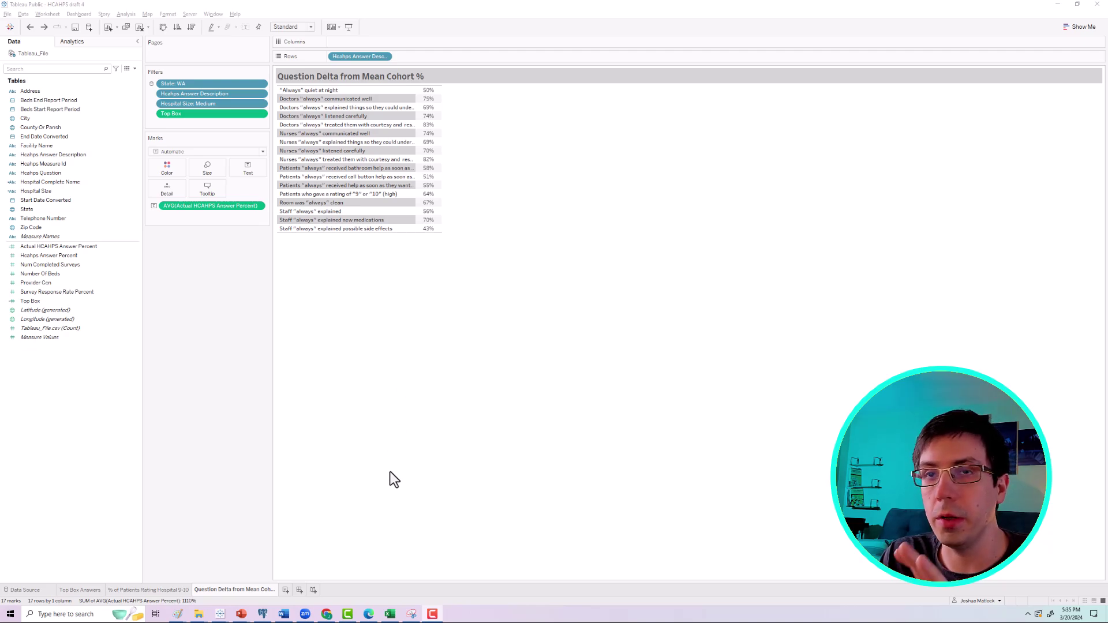
# Add a Hospital Complete Name filter with only HARRISON MEDICAL CENTER selected from the list.
pyautogui.click(38, 192)
pyautogui.moveTo(36, 181); pyautogui.dragTo(207, 125)
pyautogui.moveTo(529, 182); pyautogui.dragTo(664, 180)
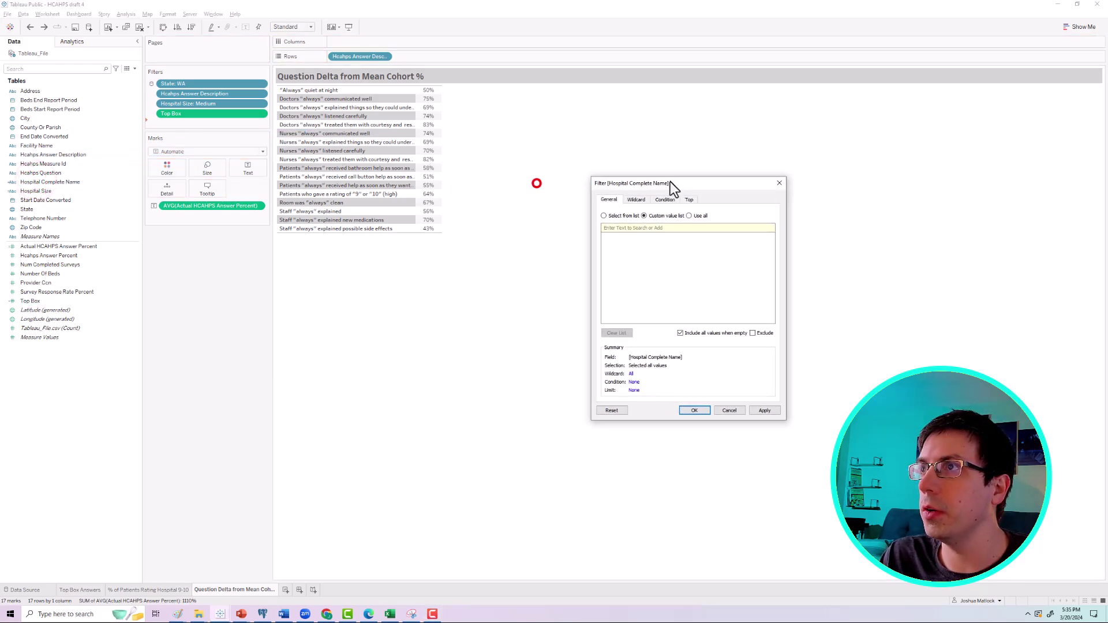
pyautogui.click(604, 217)
pyautogui.click(650, 331)
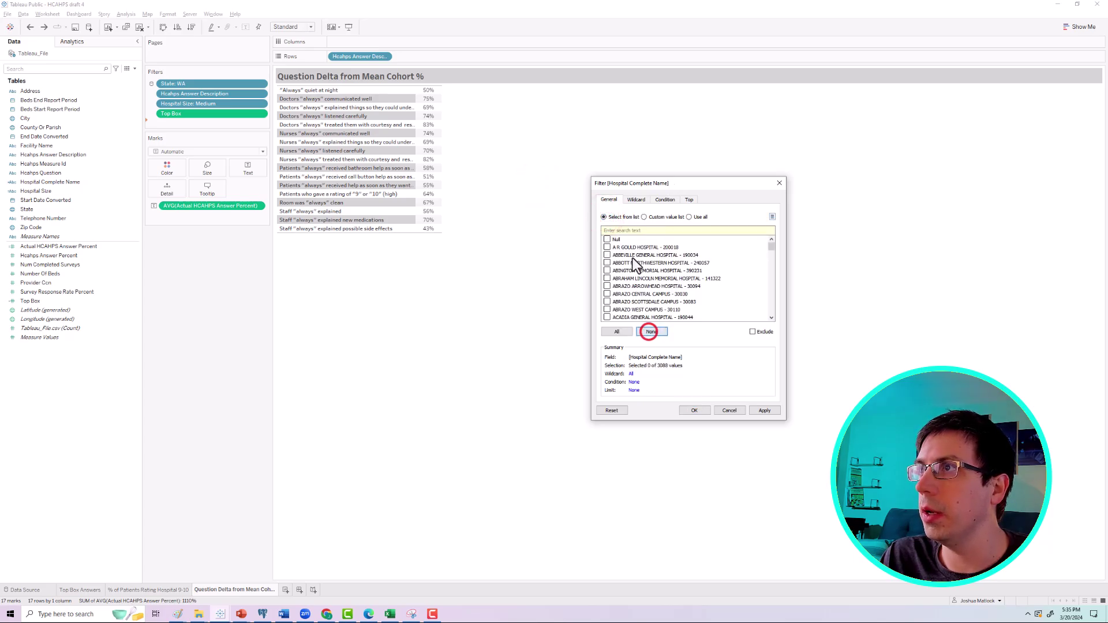
pyautogui.click(628, 231)
pyautogui.write('Harrison Medical Center')
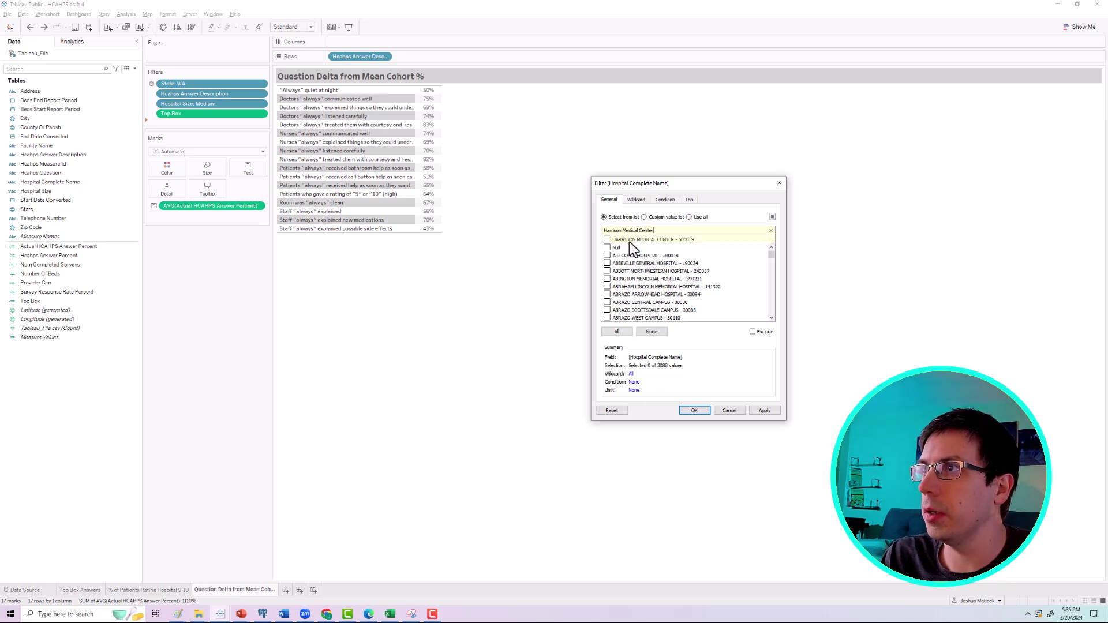
pyautogui.click(607, 239)
pyautogui.click(765, 410)
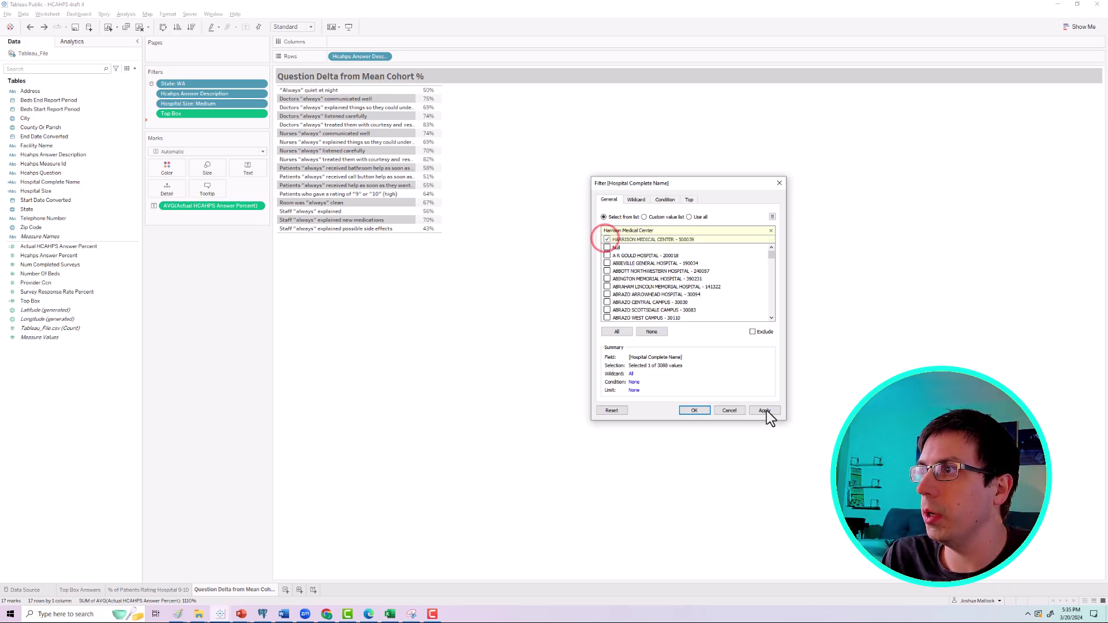
pyautogui.click(694, 410)
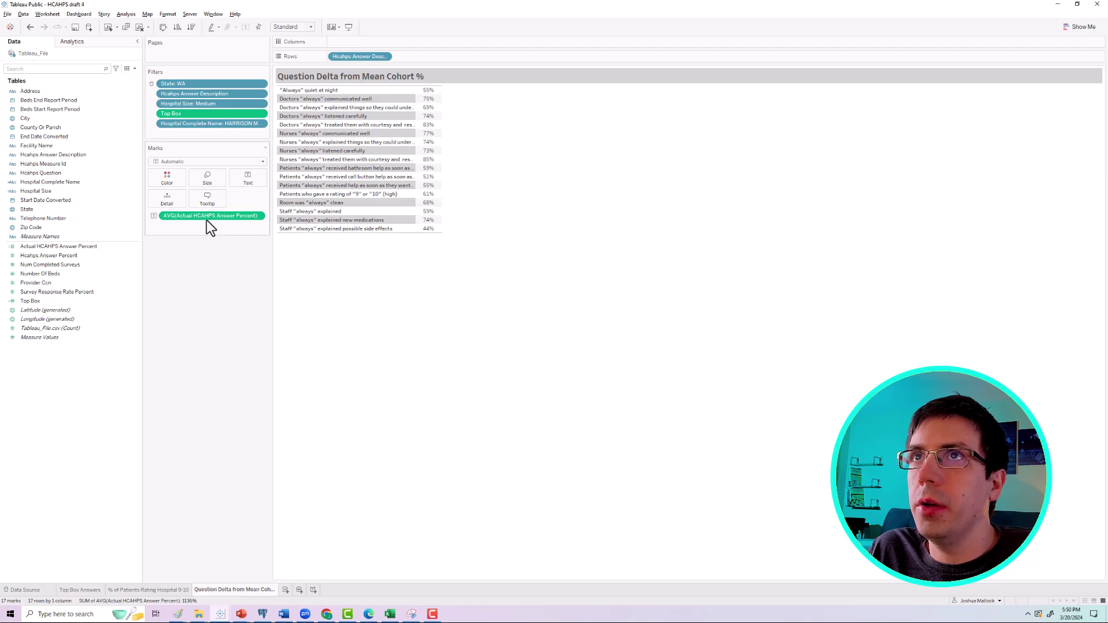
# Create a calculated field and insert Actual HCAHPS Answer Percent into its formula.
pyautogui.click(125, 14)
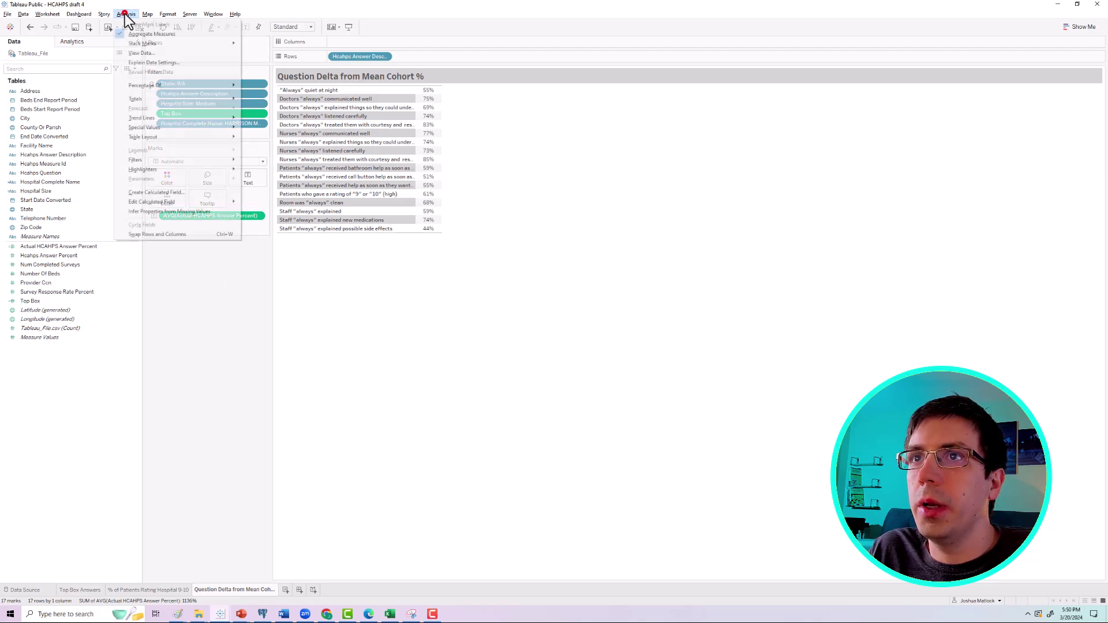
pyautogui.click(150, 189)
pyautogui.moveTo(274, 314); pyautogui.dragTo(287, 403)
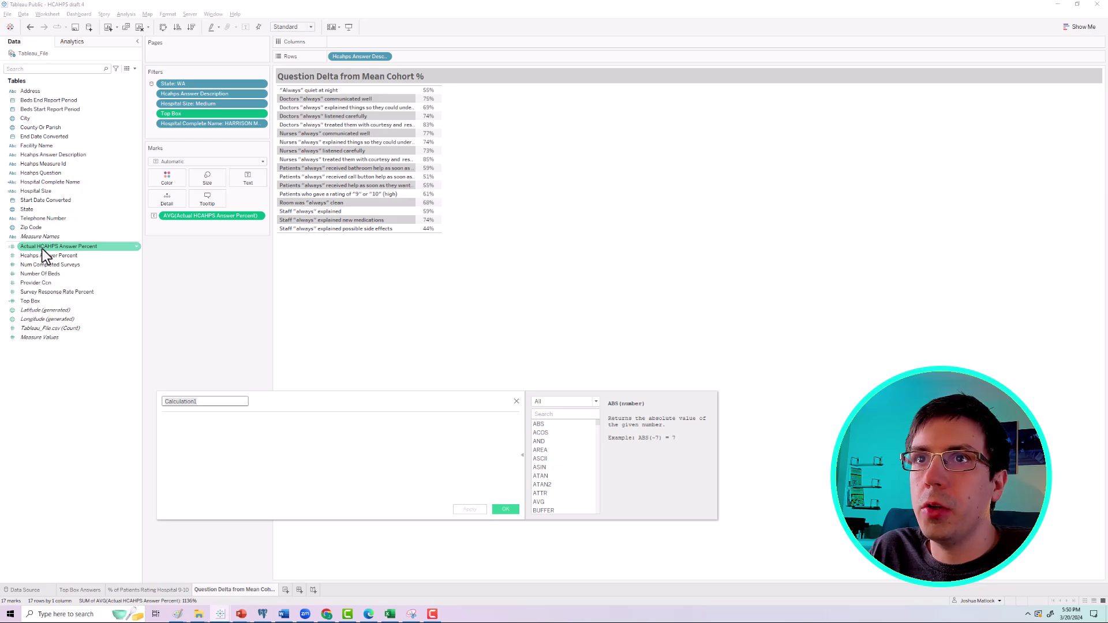
pyautogui.moveTo(44, 248); pyautogui.dragTo(190, 421)
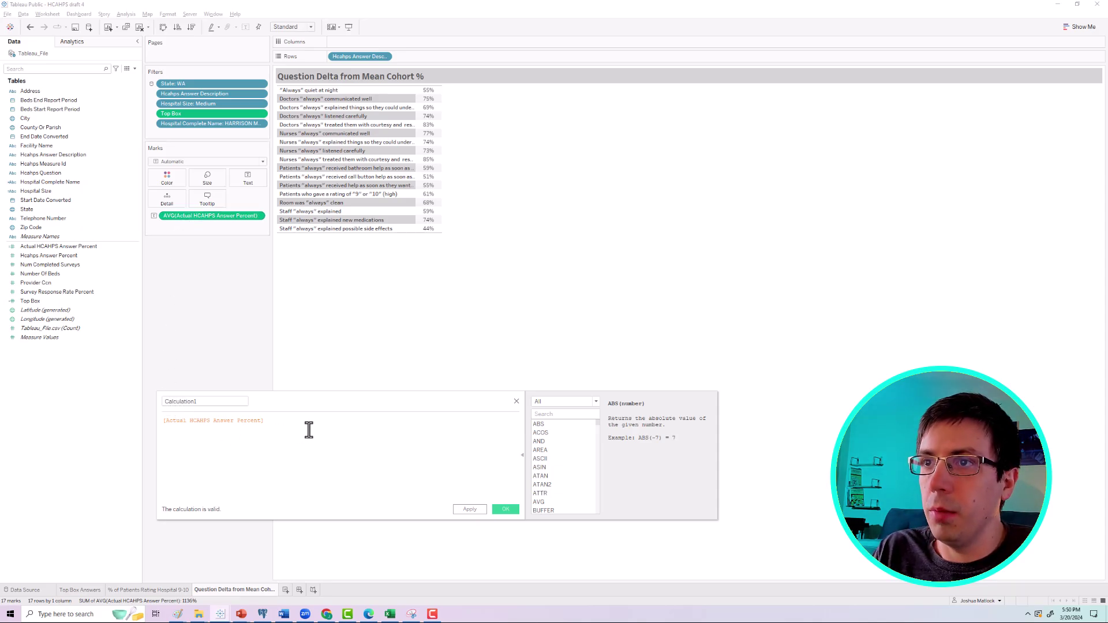
# Subtract a FIXED level-of-detail expression from Actual HCAHPS Answer Percent, with State and Hospital Size as its comma-separated dimensions.
pyautogui.write('-')
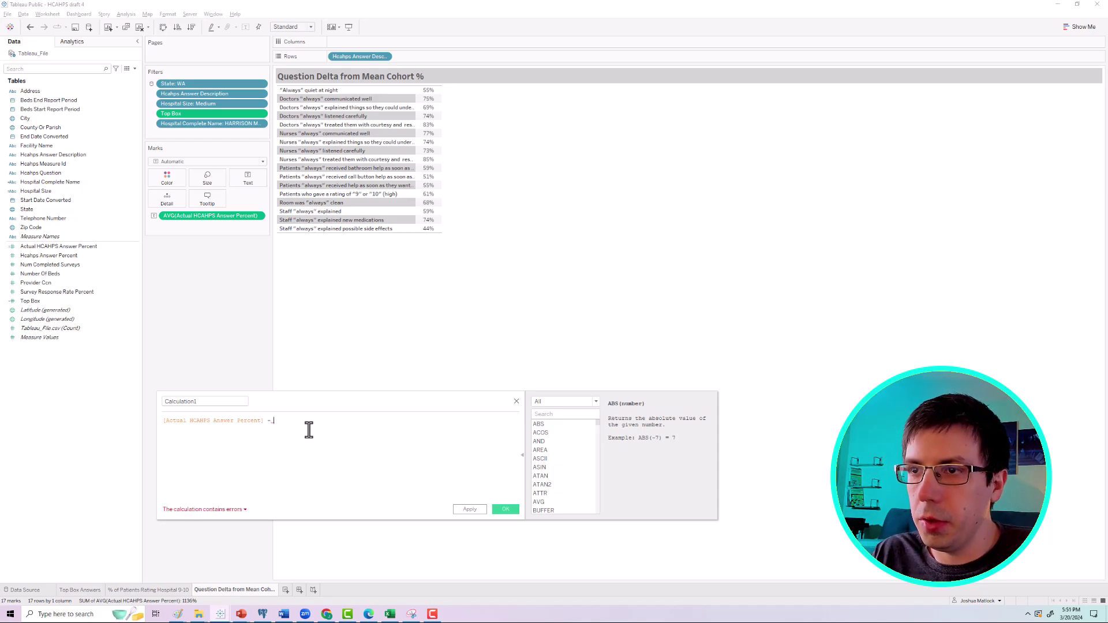
pyautogui.write(' ()')
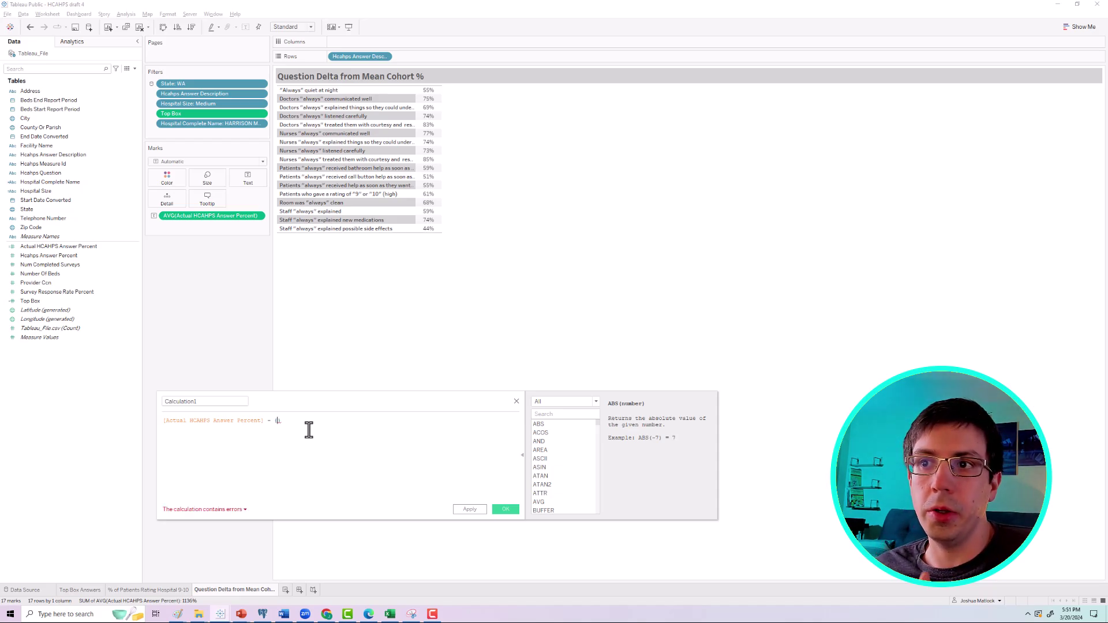
pyautogui.write('FIXED')
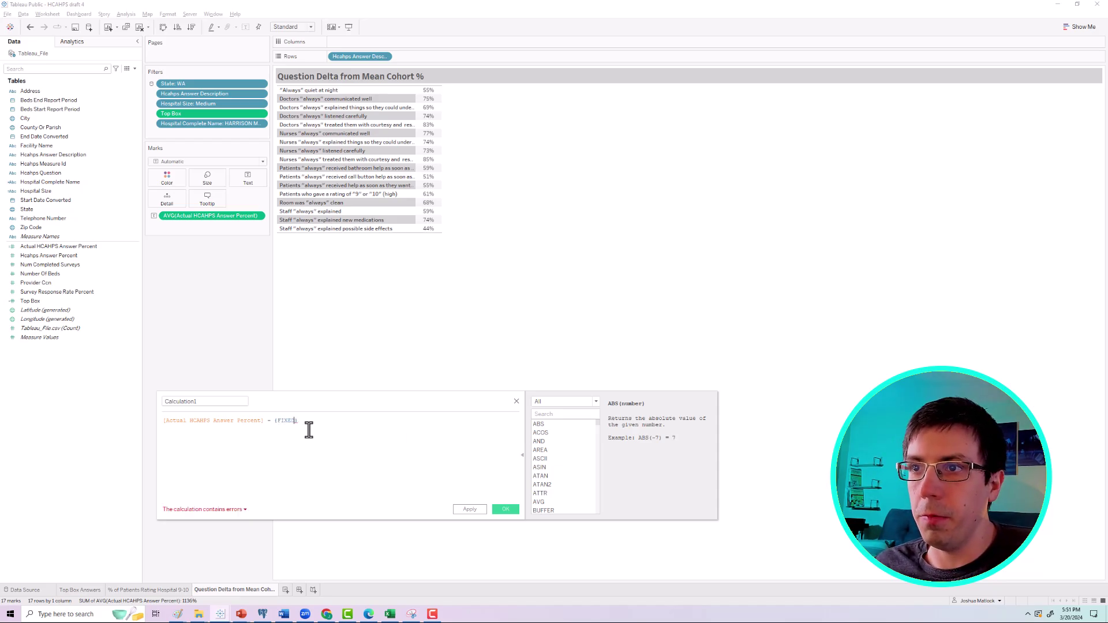
pyautogui.write(' :')
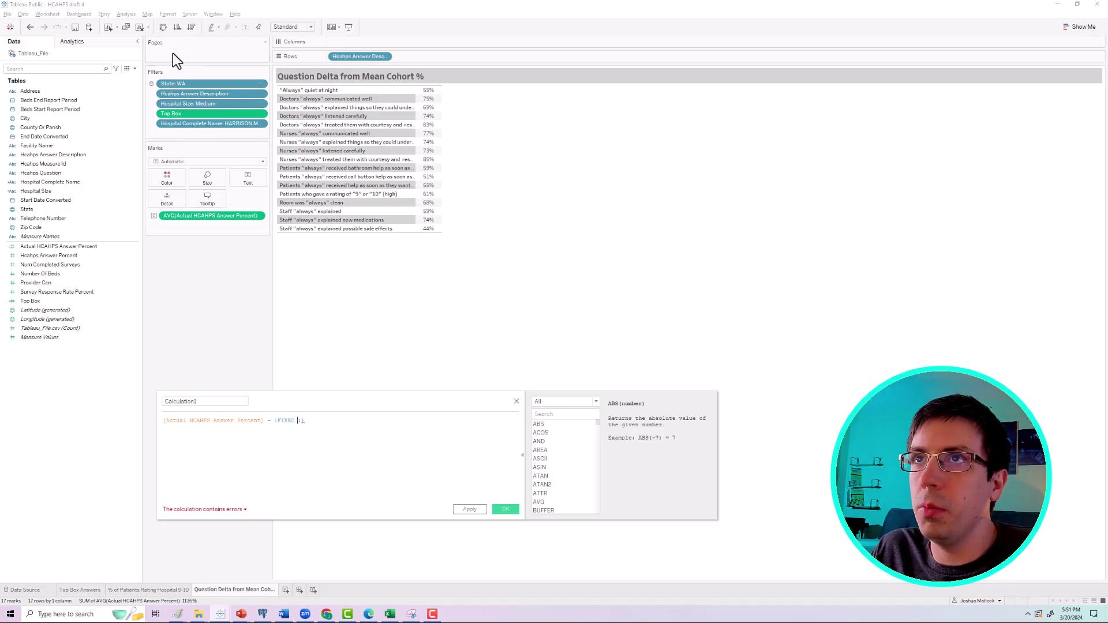
pyautogui.moveTo(187, 85); pyautogui.dragTo(296, 436)
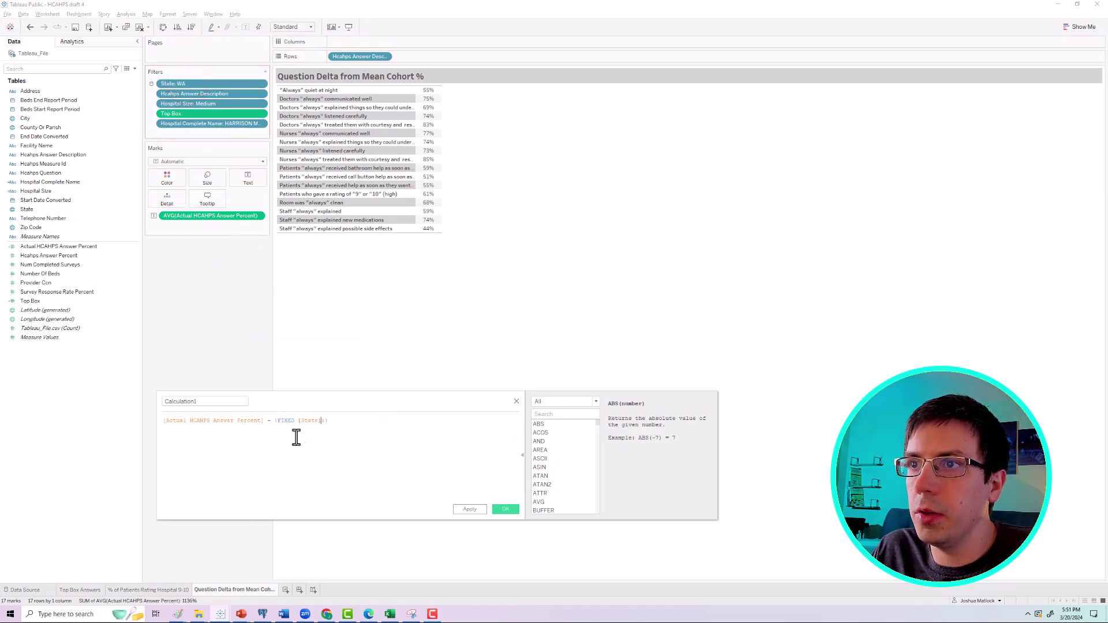
pyautogui.moveTo(198, 102); pyautogui.dragTo(325, 424)
pyautogui.click(319, 422)
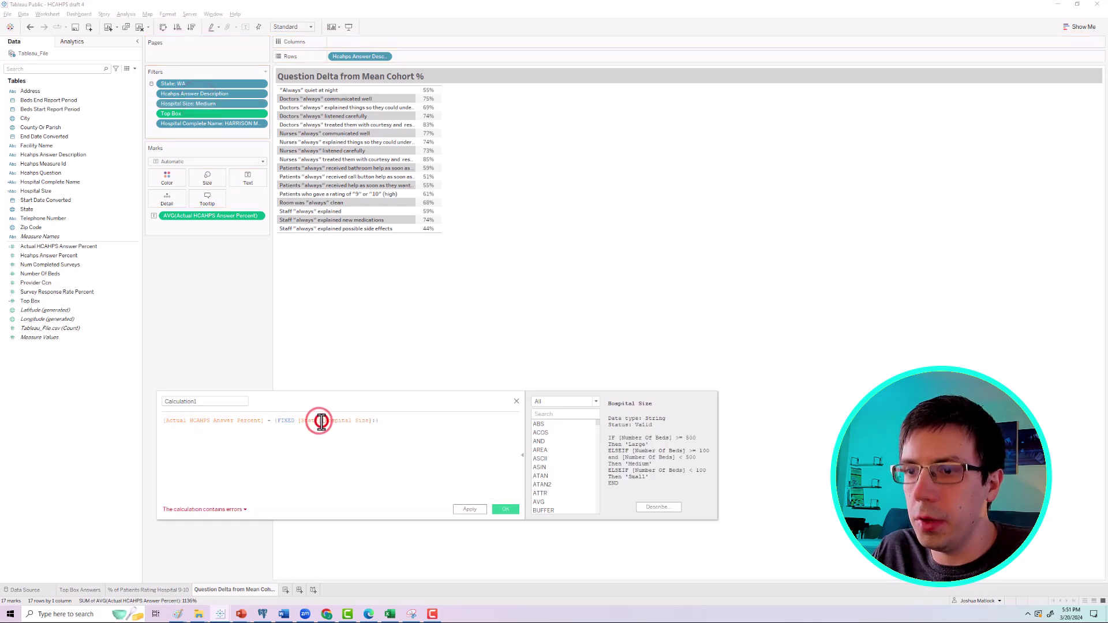
pyautogui.write(',')
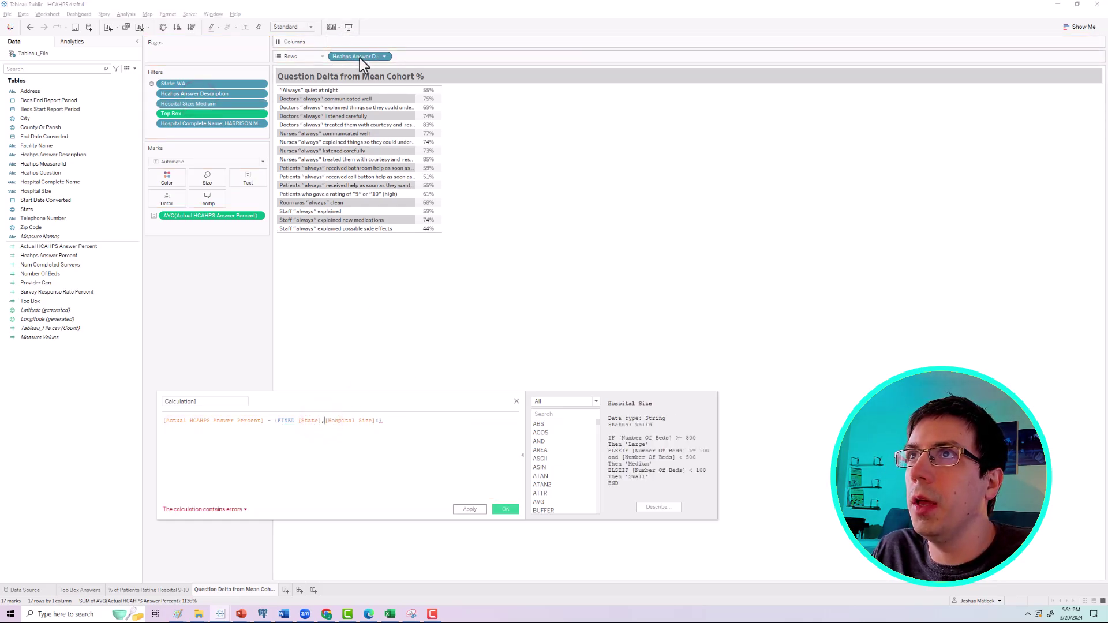
# Add Hcahps Answer Description as the third dimension of the FIXED expression.
pyautogui.moveTo(355, 56); pyautogui.dragTo(376, 430)
pyautogui.click(376, 421)
pyautogui.write(',[Hcahps Answer Description')
pyautogui.click(472, 420)
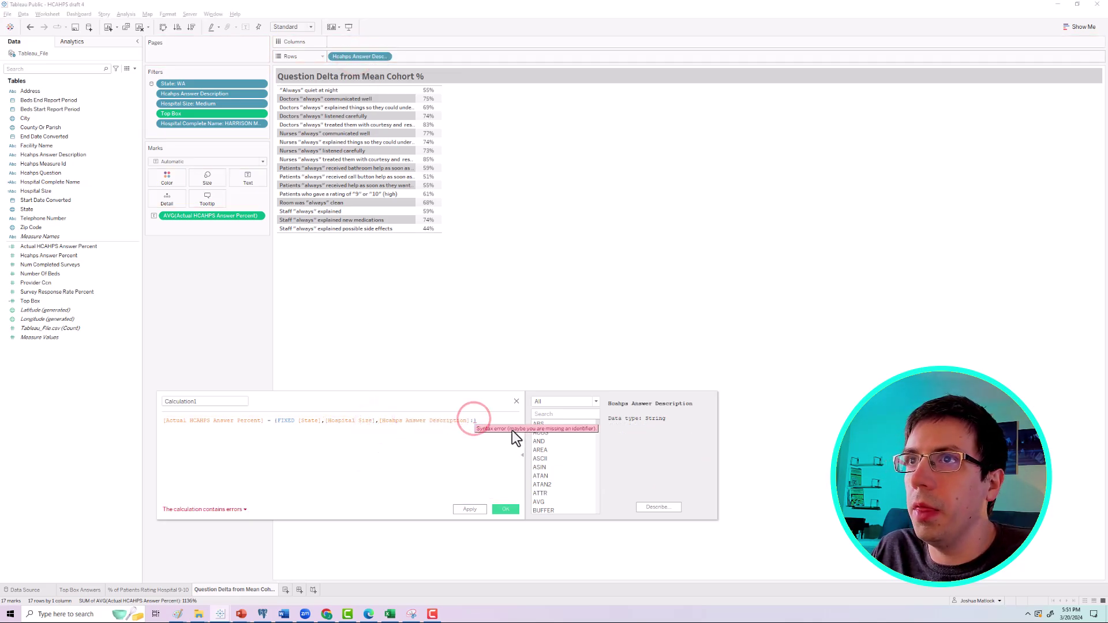
# Complete the FIXED expression with AVG([Actual HCAHPS Answer Percent]) as its aggregation.
pyautogui.write('A')
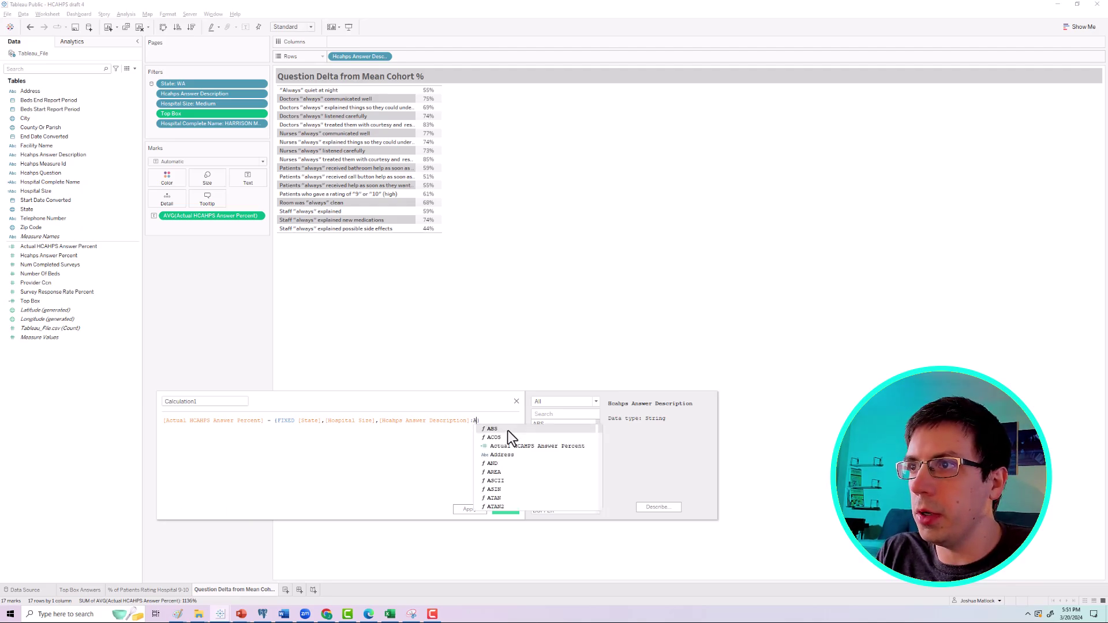
pyautogui.write('VG')
pyautogui.click(508, 430)
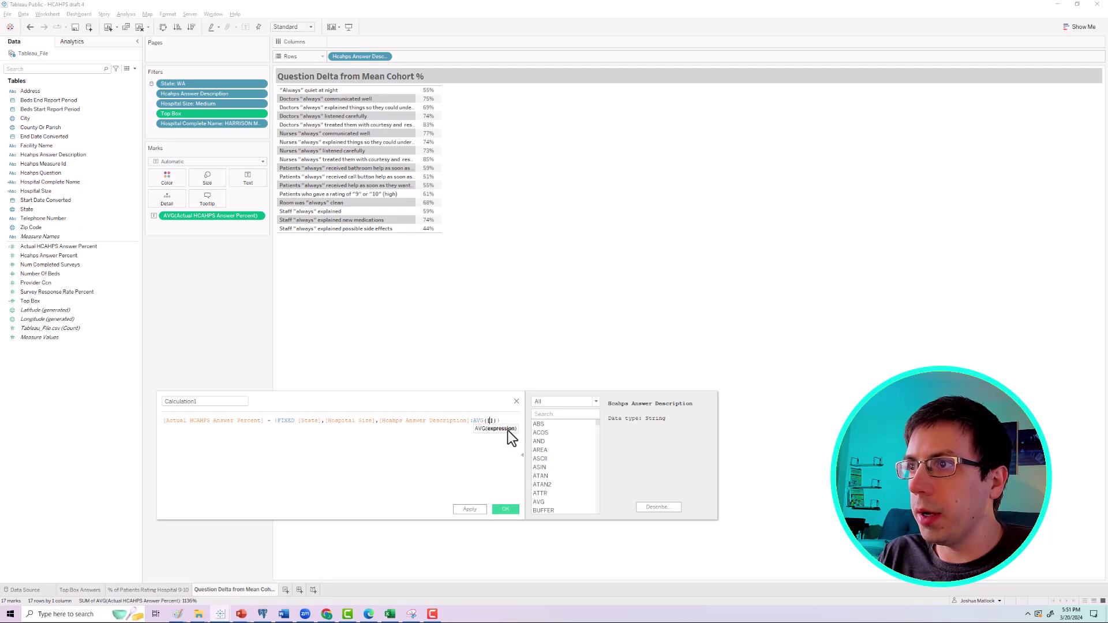
pyautogui.write('[Actual HCAHPS Answer Percent]')
pyautogui.click(508, 430)
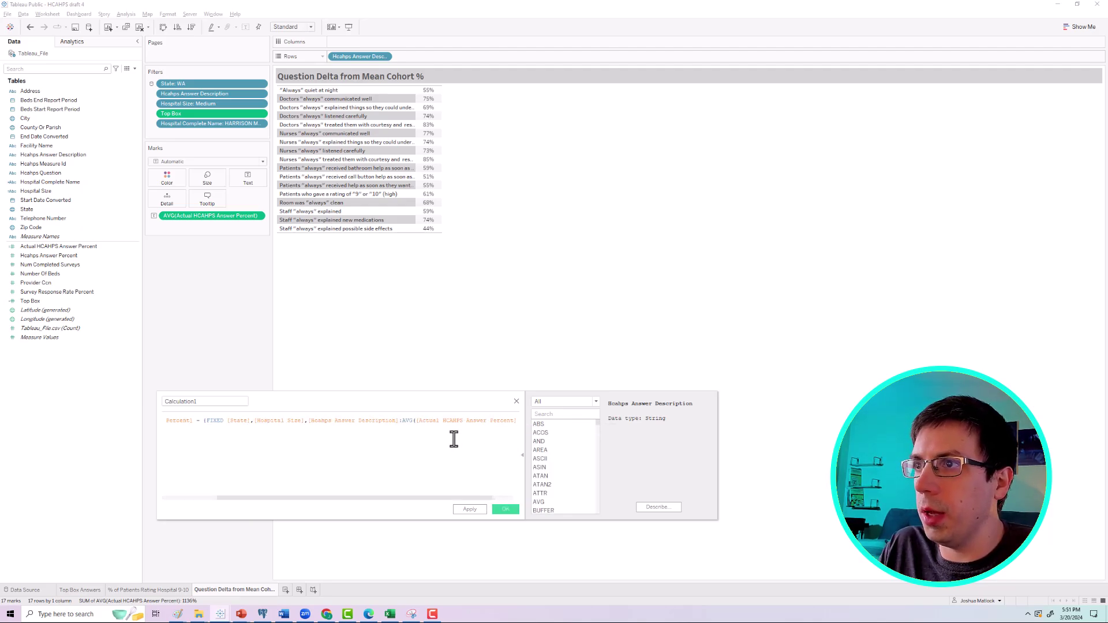
pyautogui.moveTo(462, 497); pyautogui.dragTo(420, 507)
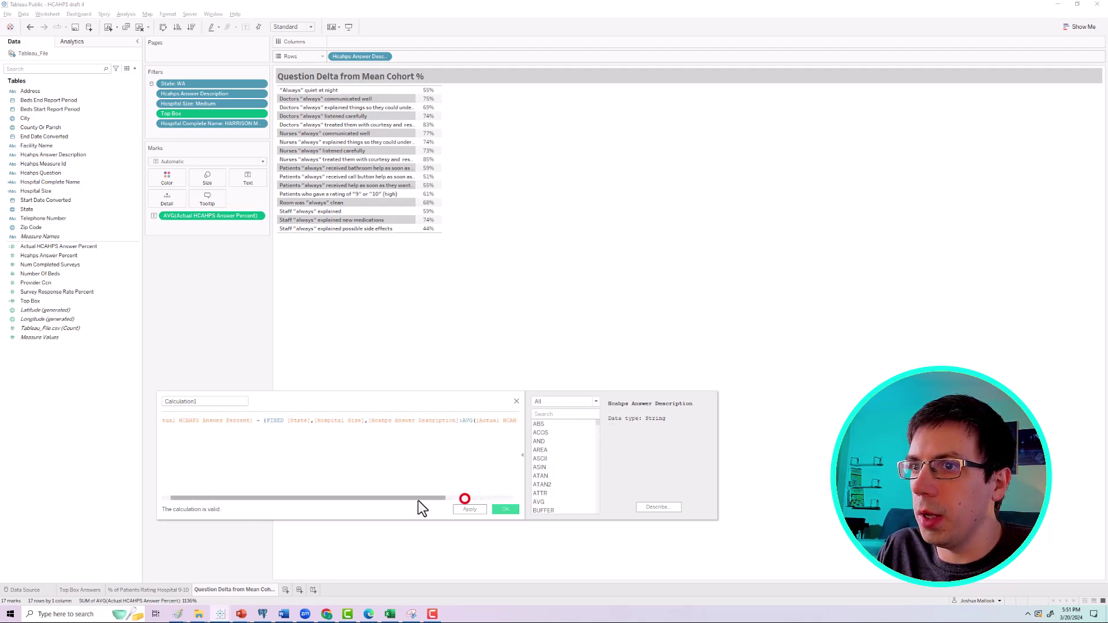
# Name the calculated field "Question Delta from Mean Cohort" and apply it.
pyautogui.click(462, 509)
pyautogui.doubleClick(206, 402)
pyautogui.write('Question Delta from Mean Cohort')
pyautogui.click(477, 508)
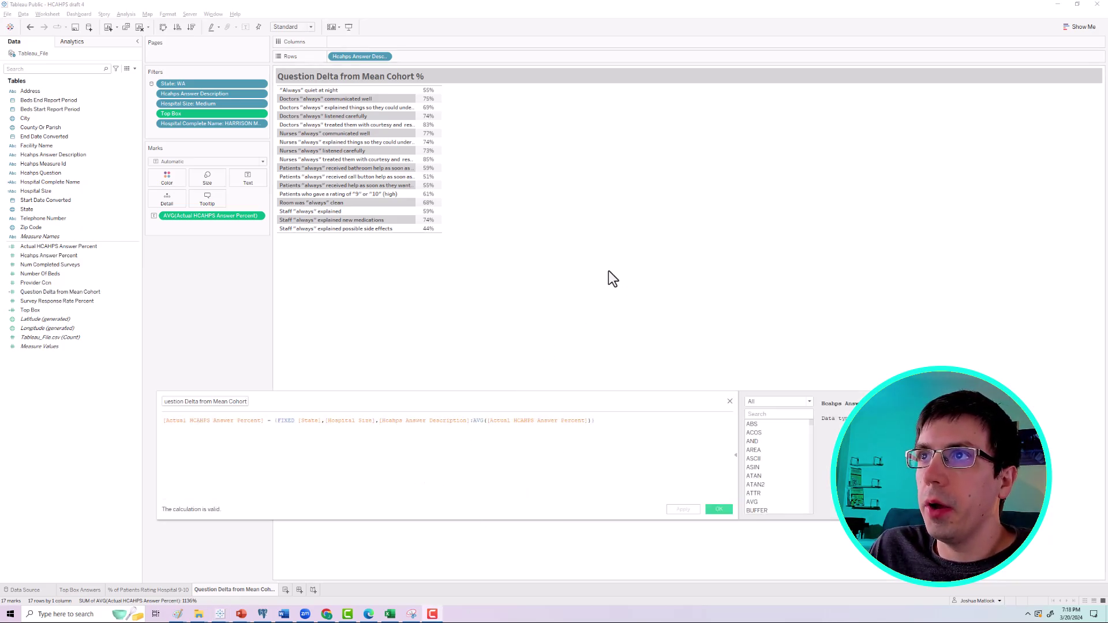
# Examine the delta formula's hospital answer percent, its FIXED dimensions and its cohort average against the worksheet's answer rows.
pyautogui.moveTo(394, 402); pyautogui.dragTo(386, 255)
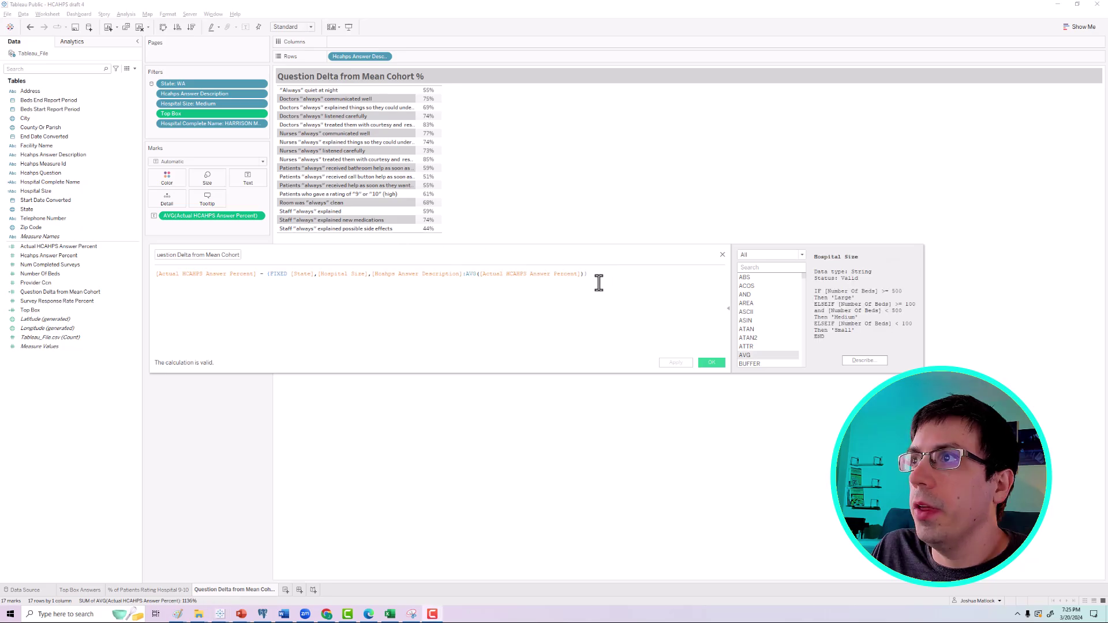
pyautogui.moveTo(594, 274); pyautogui.dragTo(265, 276)
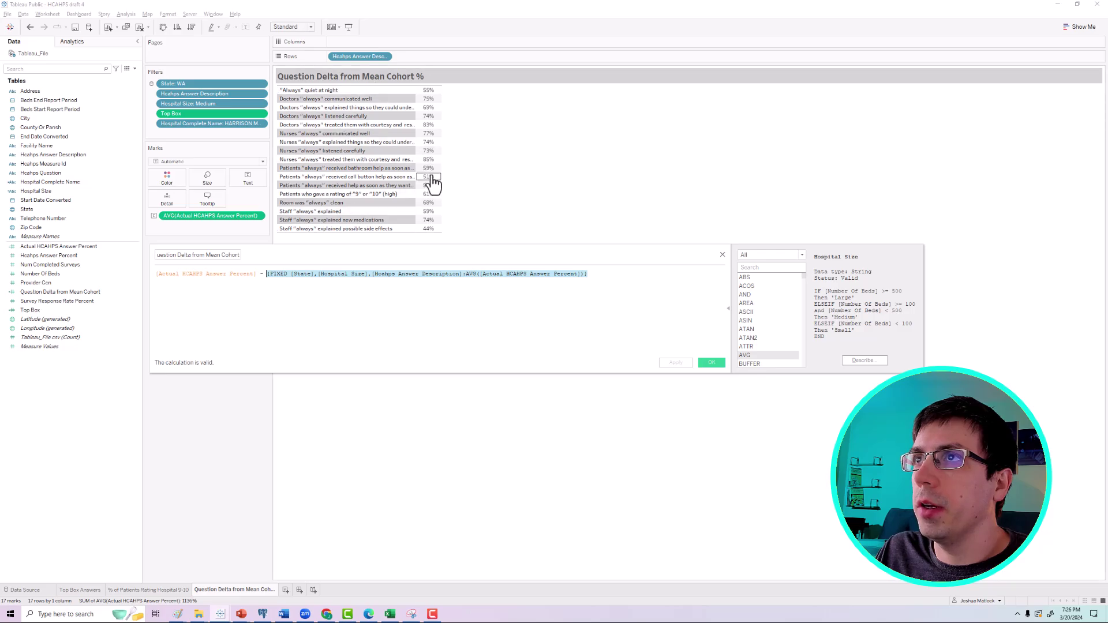
pyautogui.click(105, 107)
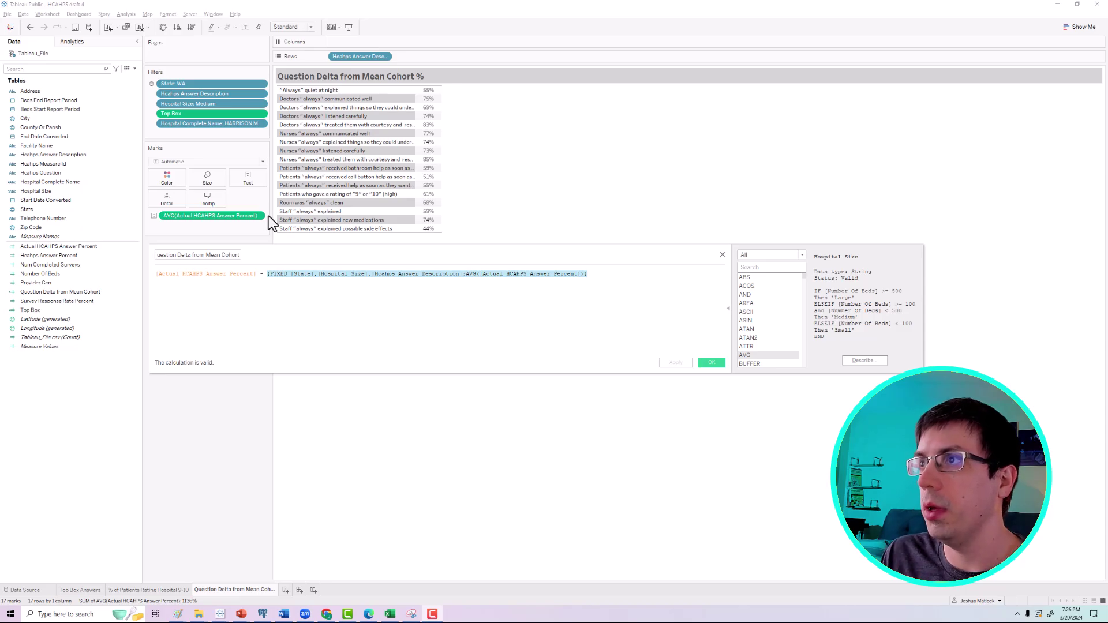
pyautogui.moveTo(585, 274); pyautogui.dragTo(464, 273)
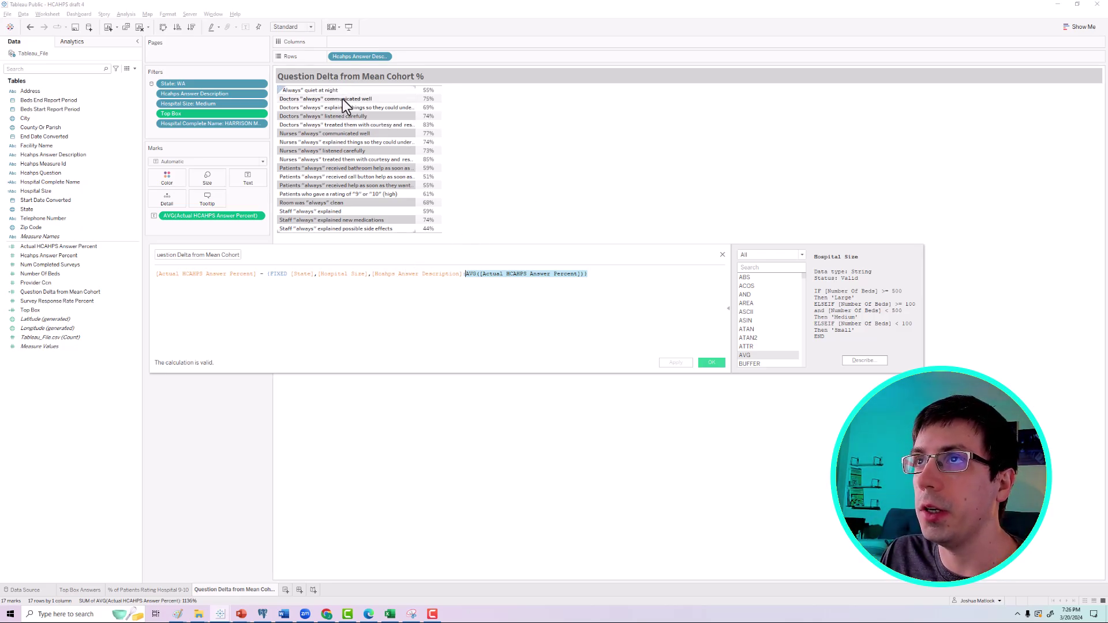
pyautogui.moveTo(367, 273); pyautogui.dragTo(289, 273)
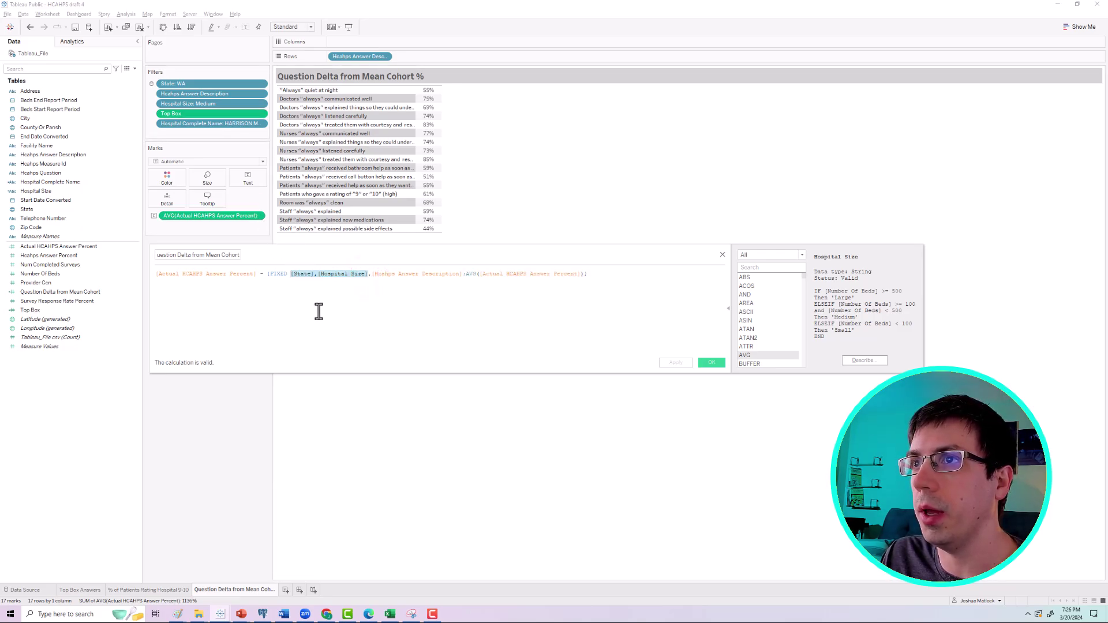
pyautogui.moveTo(459, 274); pyautogui.dragTo(373, 278)
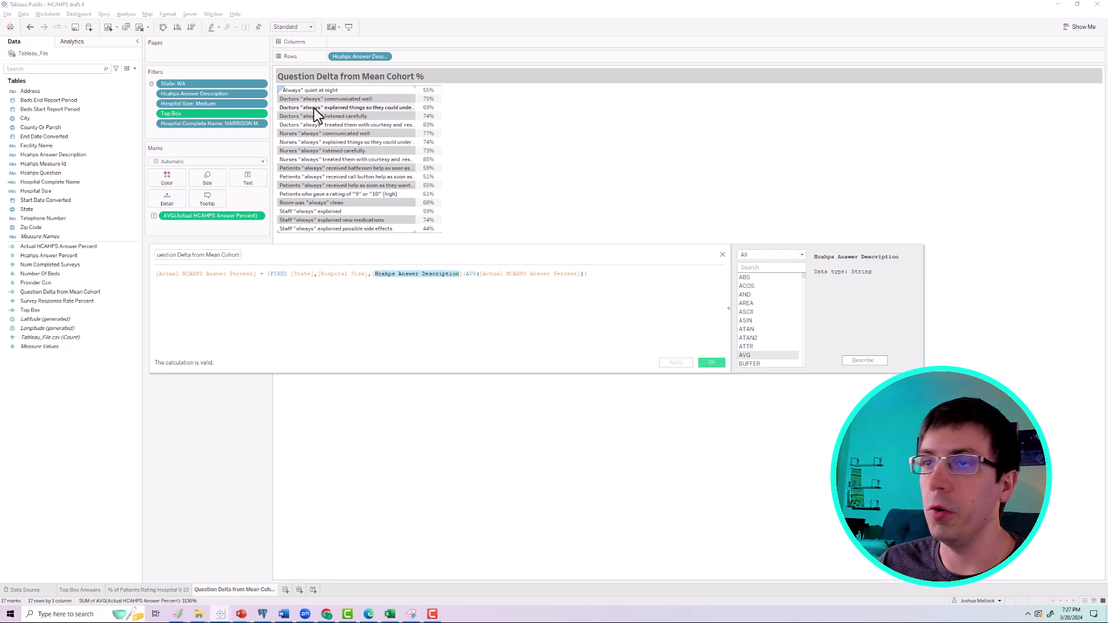
pyautogui.click(595, 278)
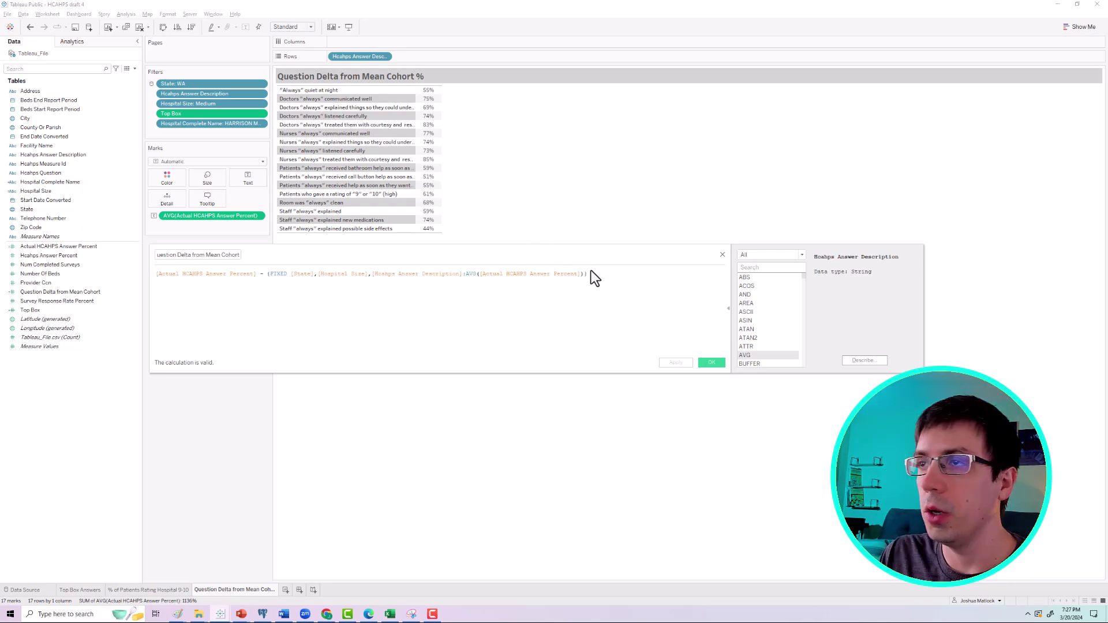
pyautogui.moveTo(584, 274); pyautogui.dragTo(289, 273)
pyautogui.click(446, 286)
pyautogui.moveTo(606, 273); pyautogui.dragTo(154, 275)
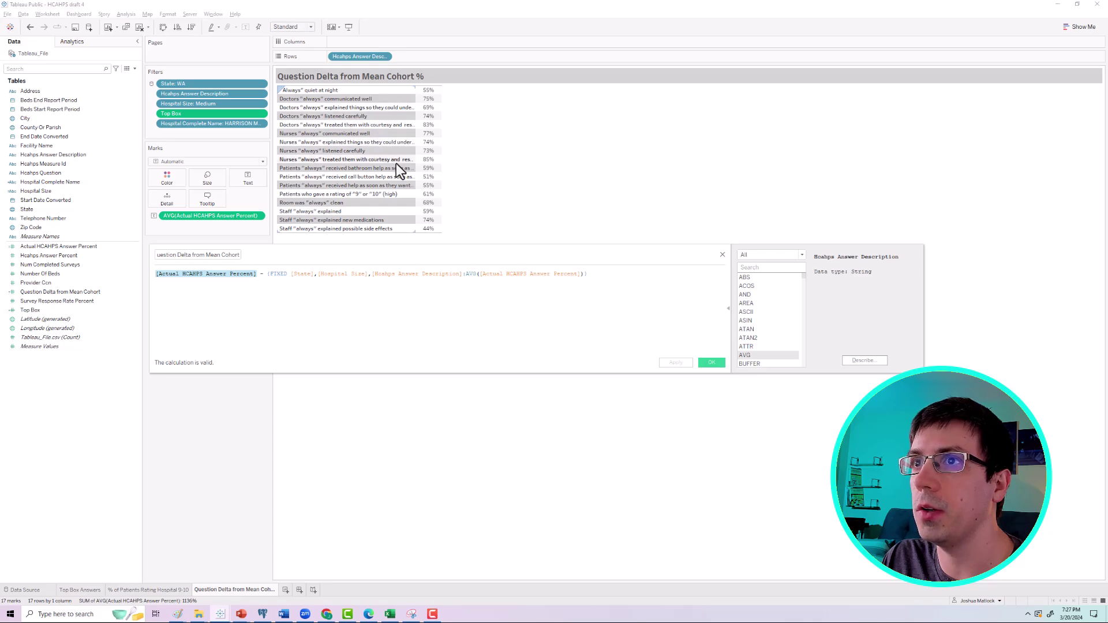
pyautogui.click(338, 320)
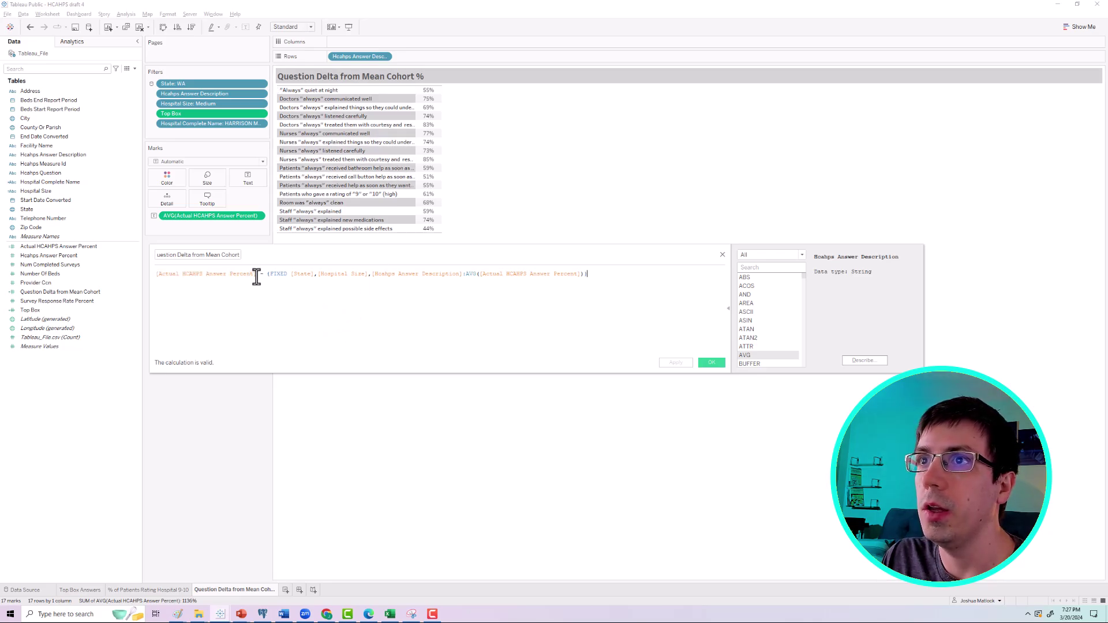
pyautogui.moveTo(257, 275); pyautogui.dragTo(155, 273)
pyautogui.moveTo(267, 273); pyautogui.dragTo(587, 273)
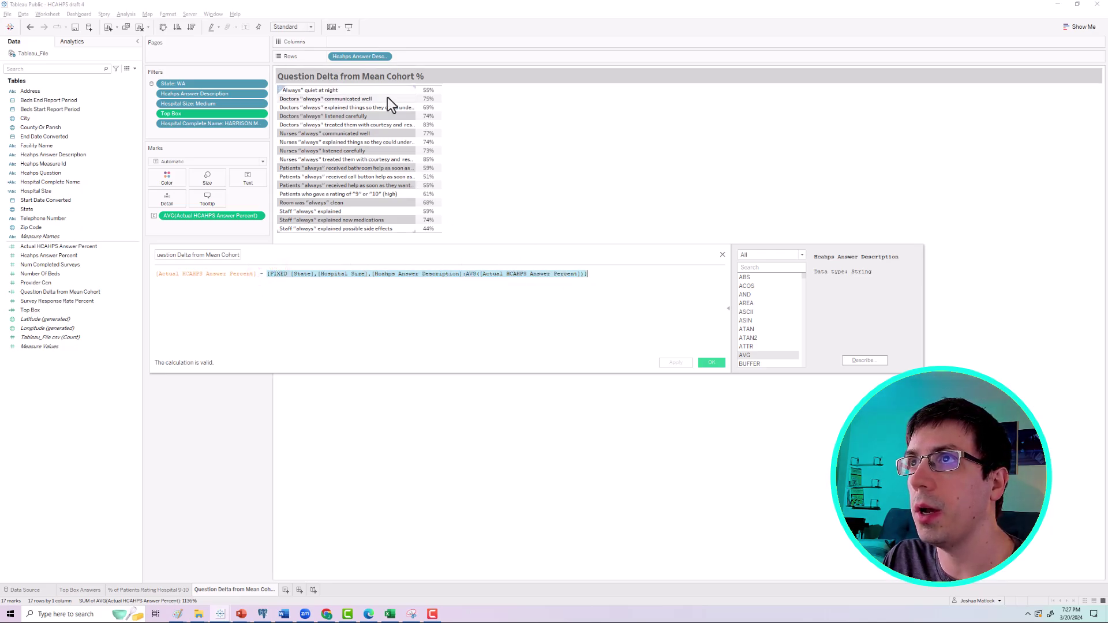
pyautogui.click(310, 203)
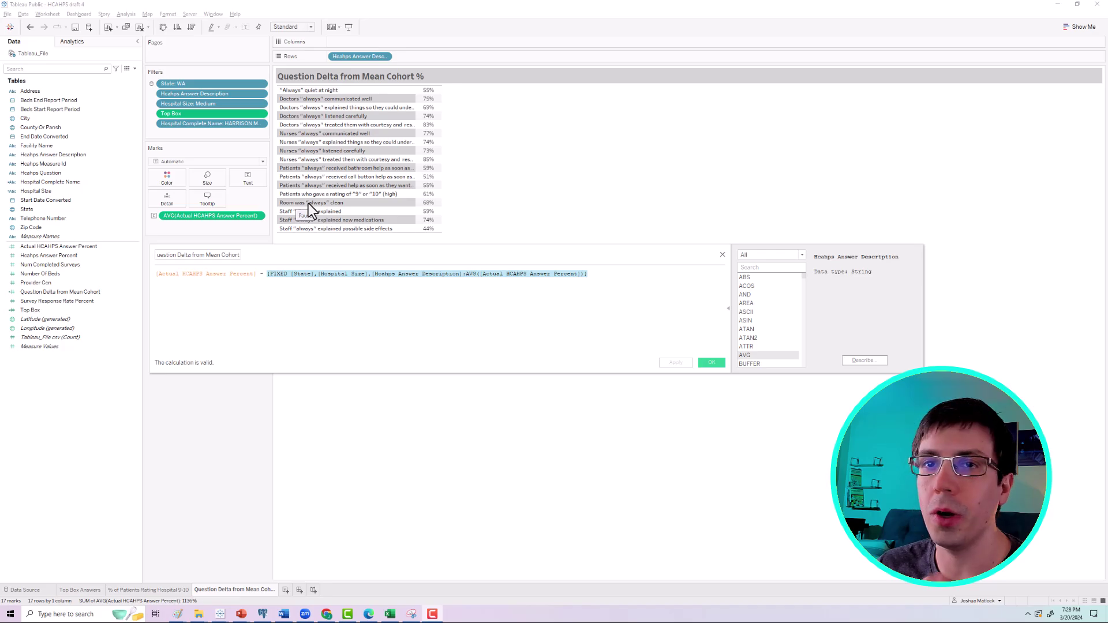
pyautogui.click(601, 272)
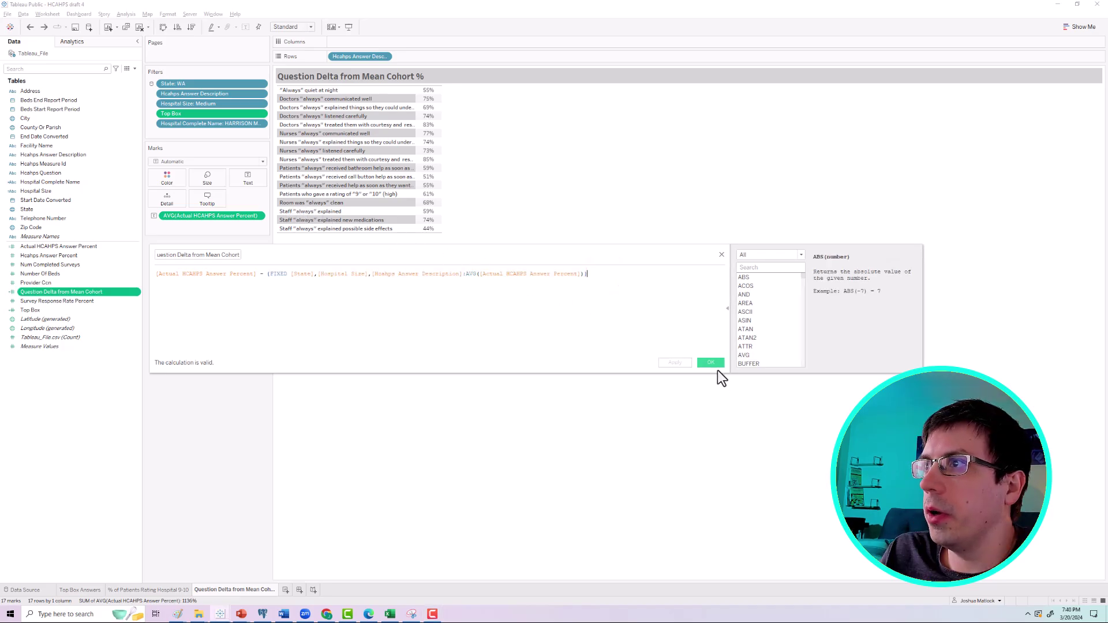
# Confirm the calculated field and show Question Delta from Mean Cohort as the text in place of the average answer percent.
pyautogui.click(713, 364)
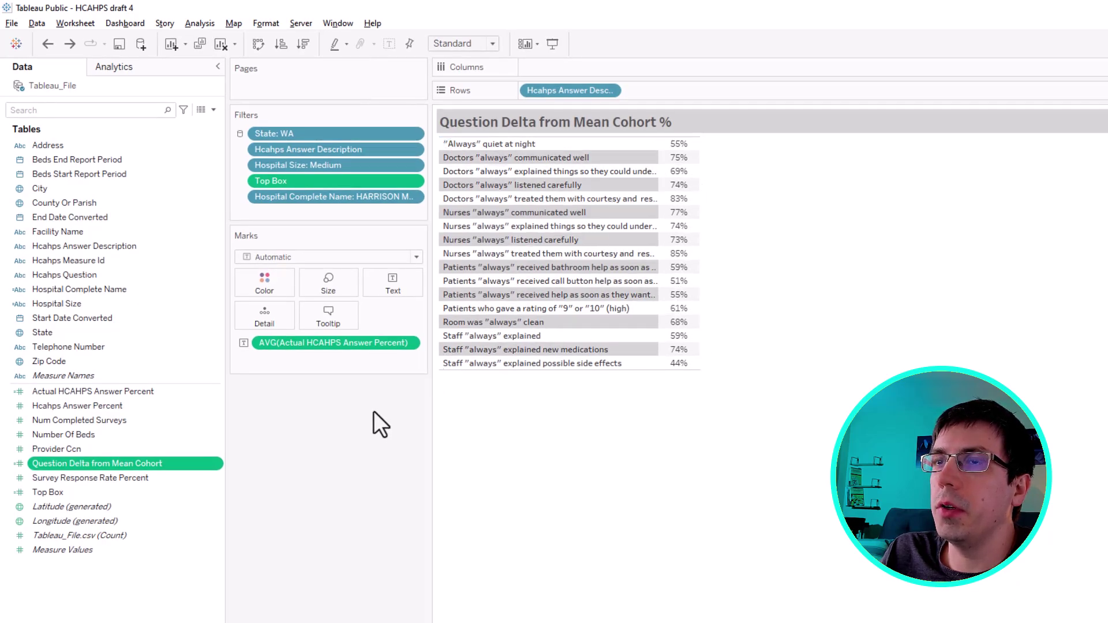
pyautogui.moveTo(307, 343); pyautogui.dragTo(307, 419)
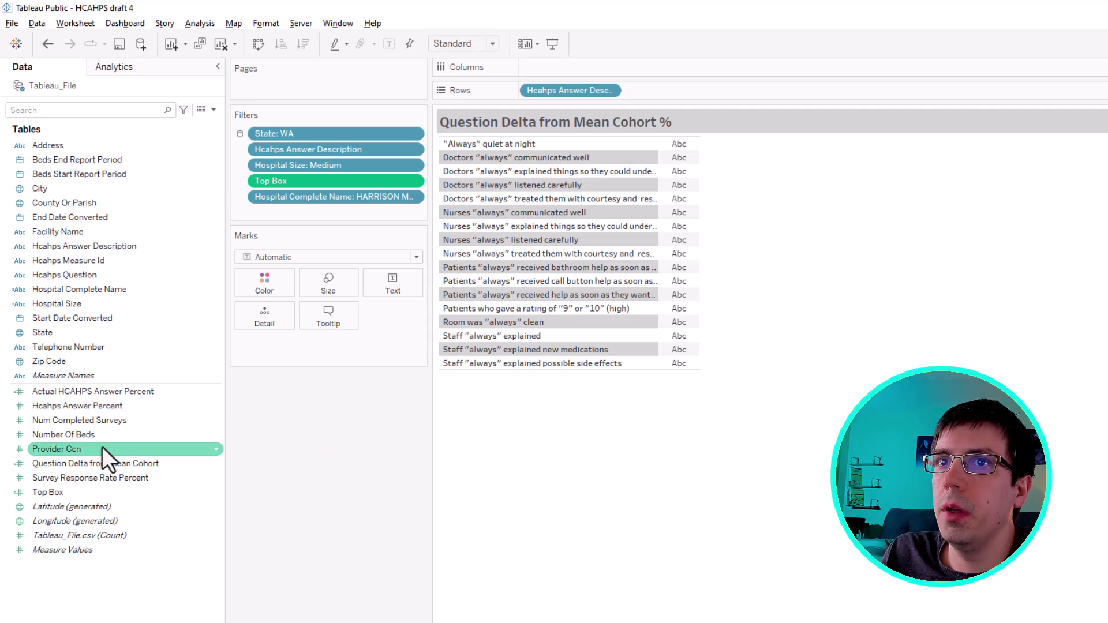
pyautogui.moveTo(81, 462); pyautogui.dragTo(373, 285)
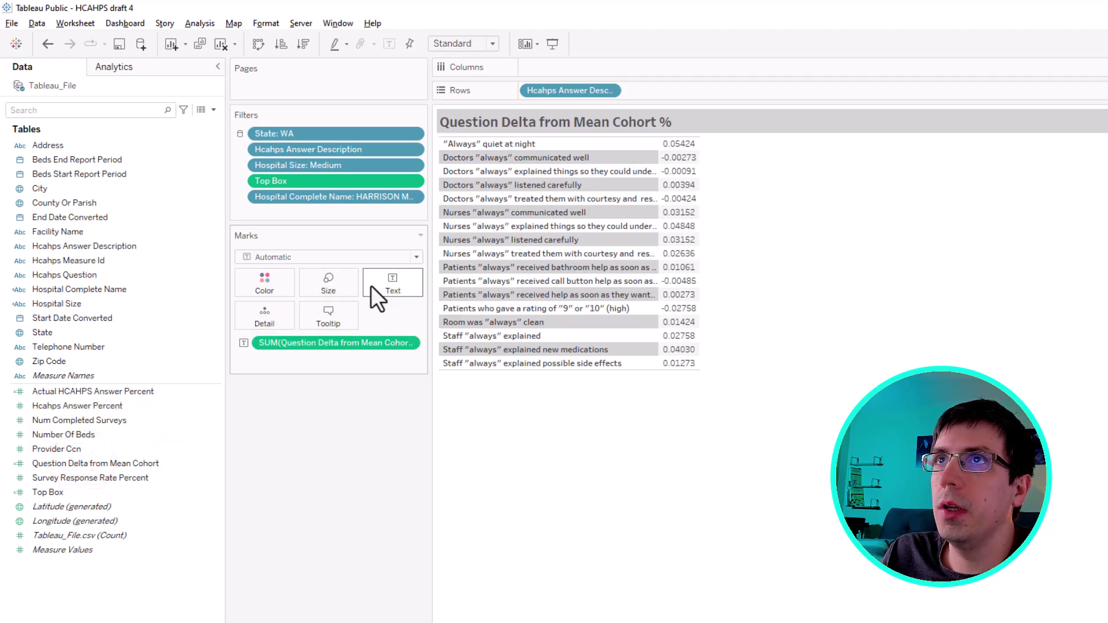
# Sort the answer descriptions in ascending order of delta and format the delta values as percentages with 2 decimal places.
pyautogui.click(284, 46)
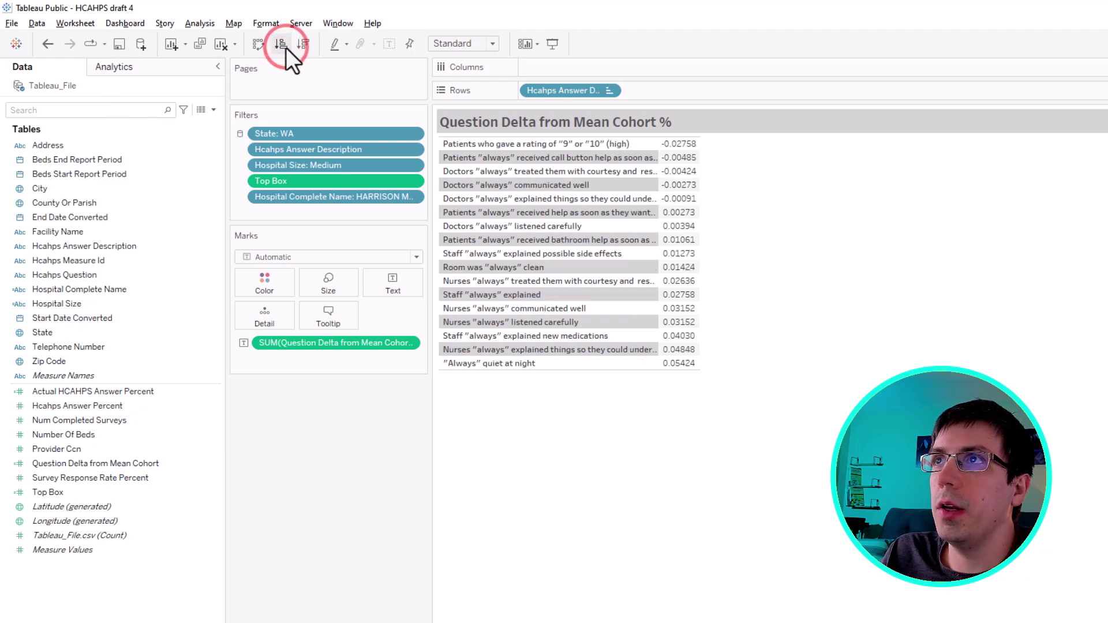
pyautogui.rightClick(306, 348)
pyautogui.click(354, 417)
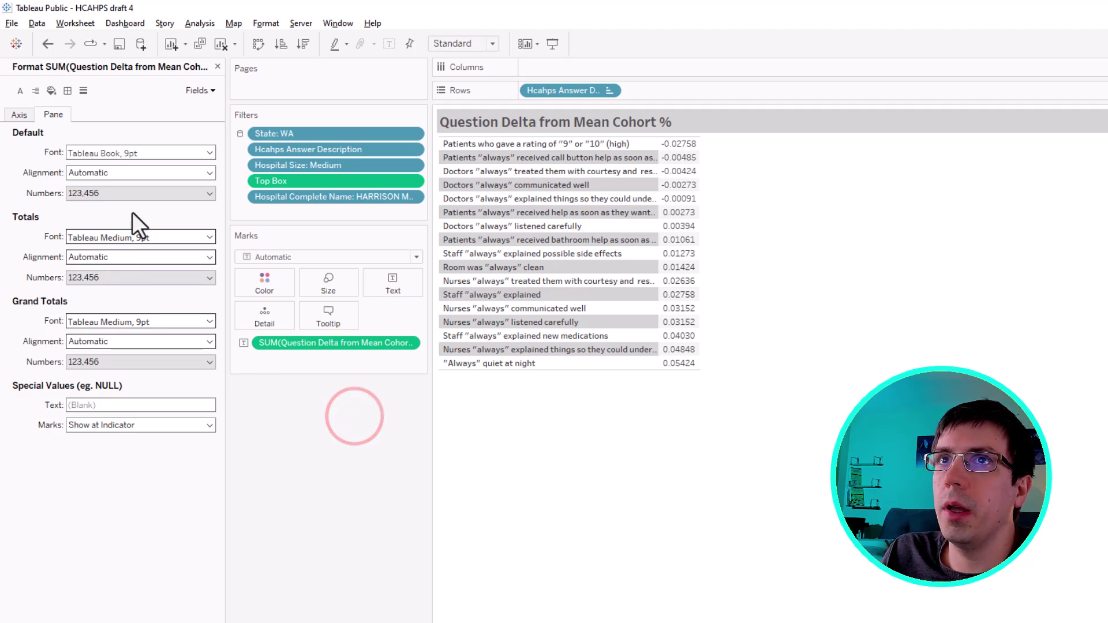
pyautogui.click(130, 194)
pyautogui.click(118, 279)
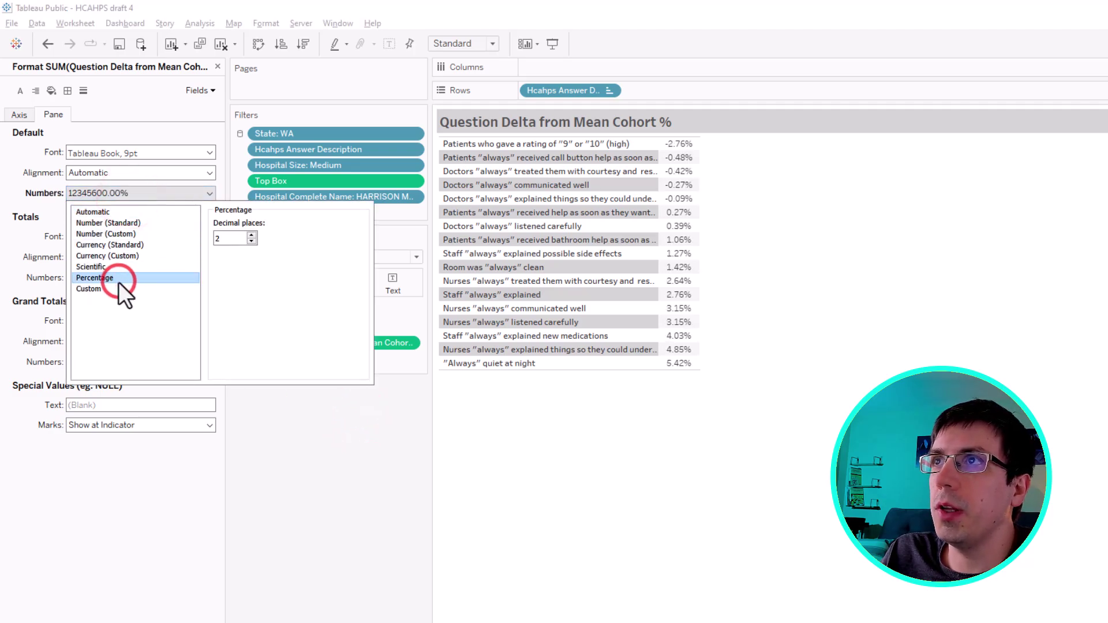
pyautogui.click(296, 495)
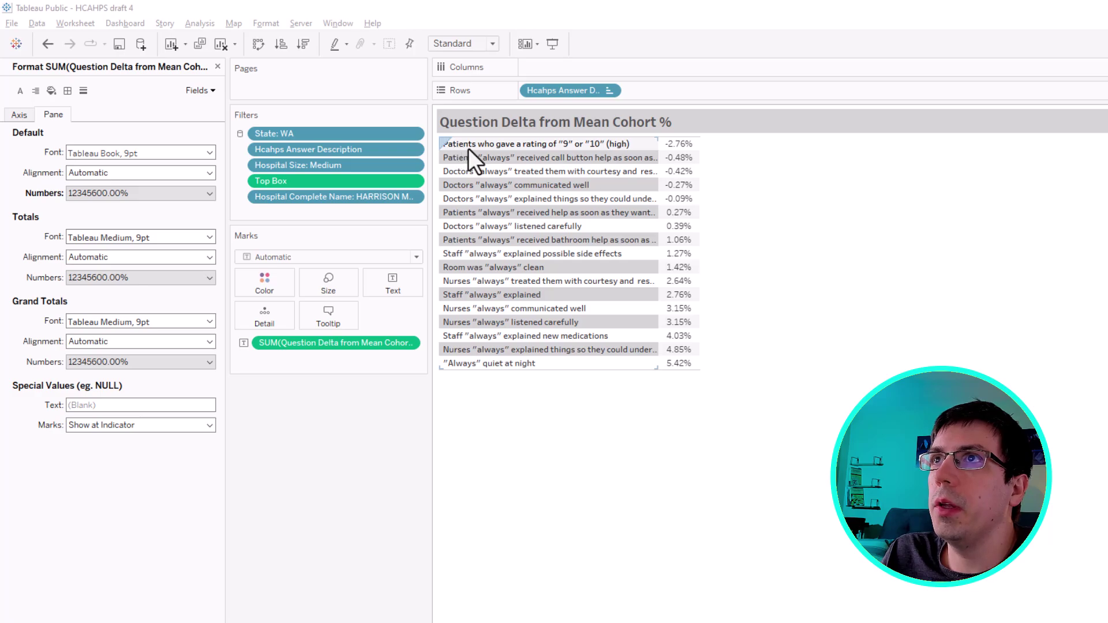
# Exclude the "Patients who gave a rating of "9" or "10" (high)" row from the worksheet.
pyautogui.rightClick(544, 142)
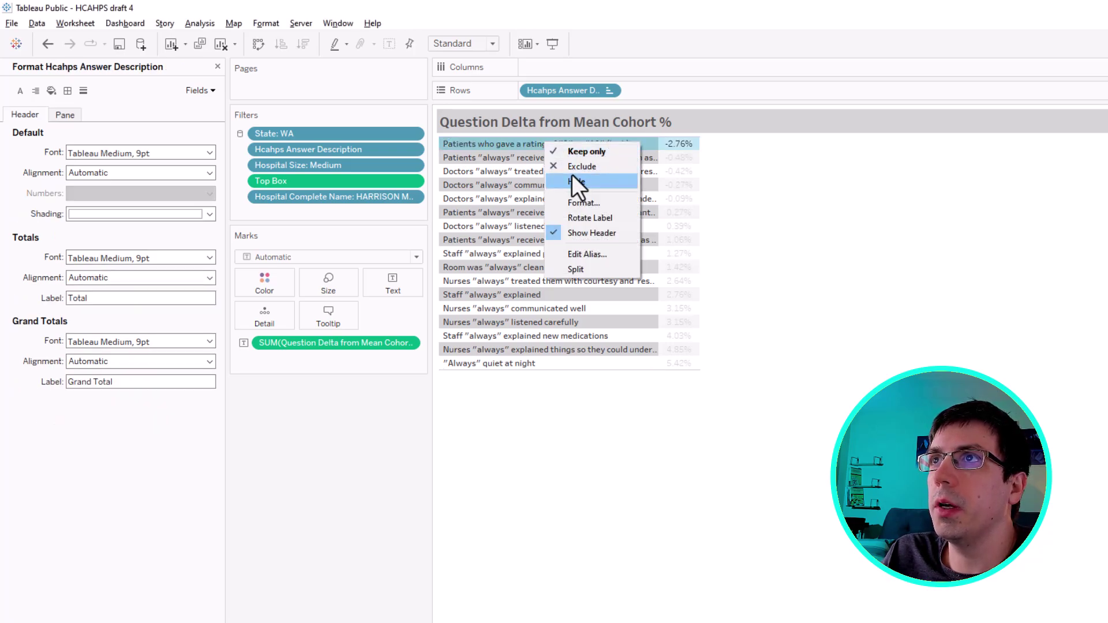
pyautogui.click(574, 167)
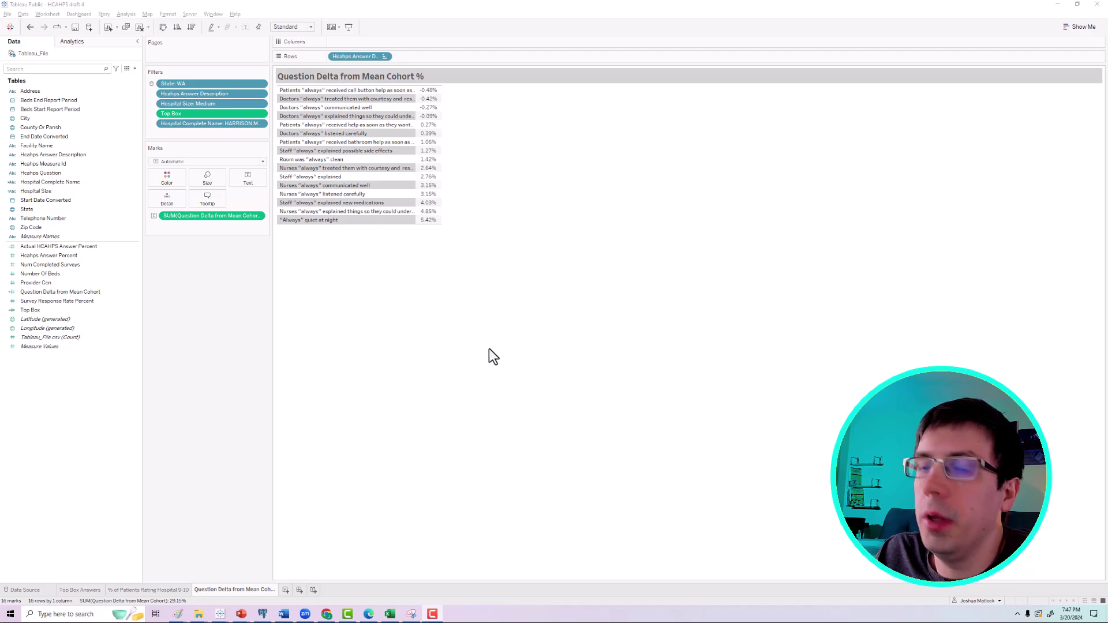
# Color the delta values by Question Delta from Mean Cohort while keeping their text, and set the mark type to Square.
pyautogui.press('ctrl')
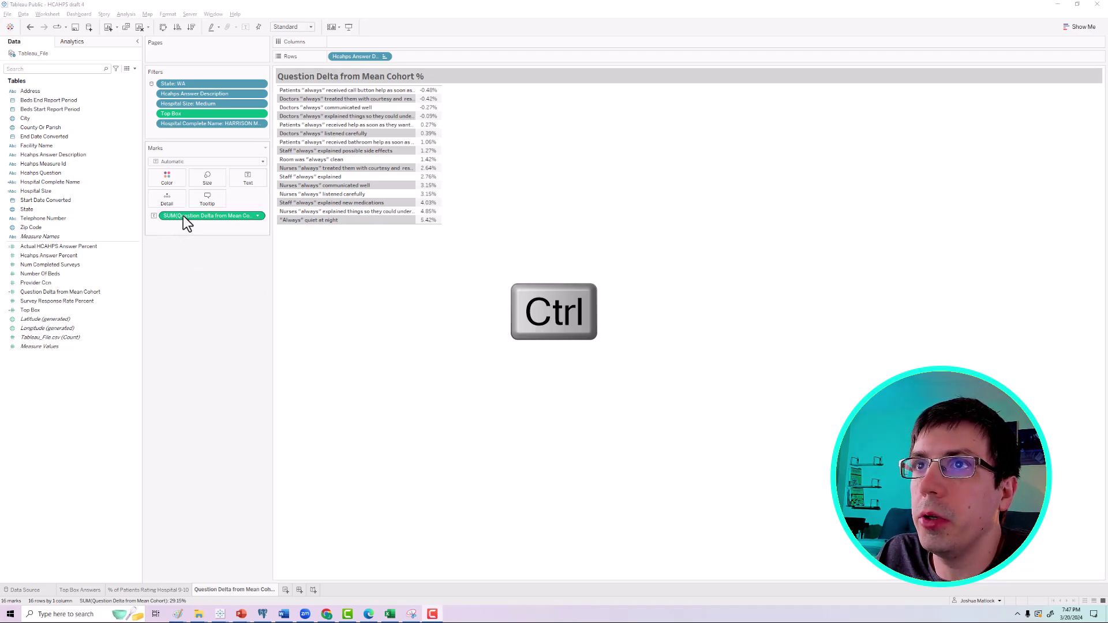
pyautogui.moveTo(190, 217); pyautogui.dragTo(173, 179)
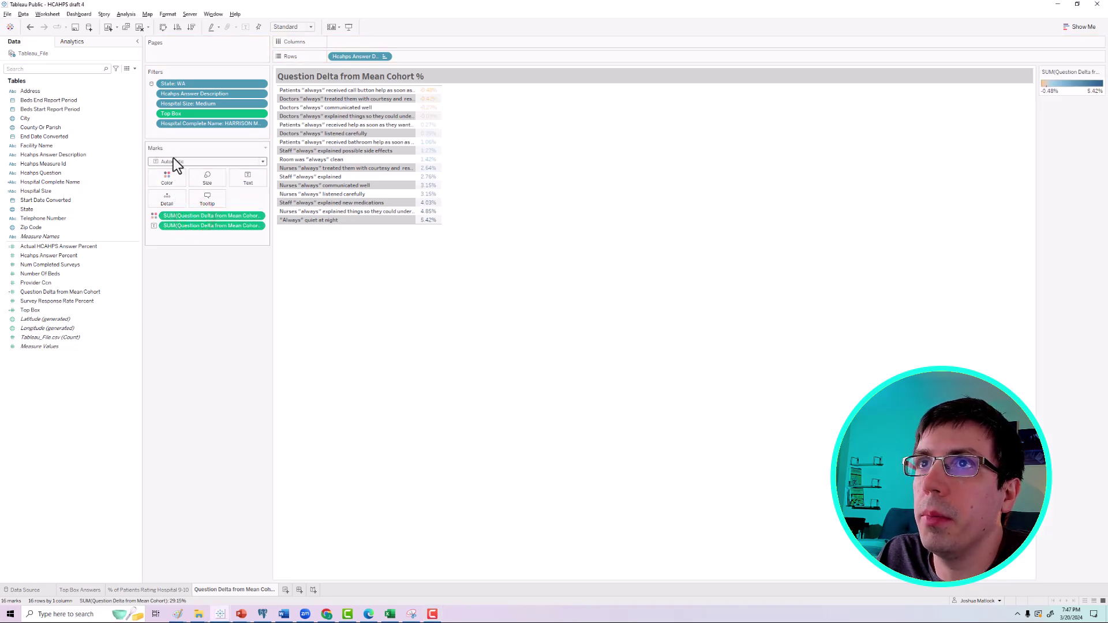
pyautogui.click(180, 162)
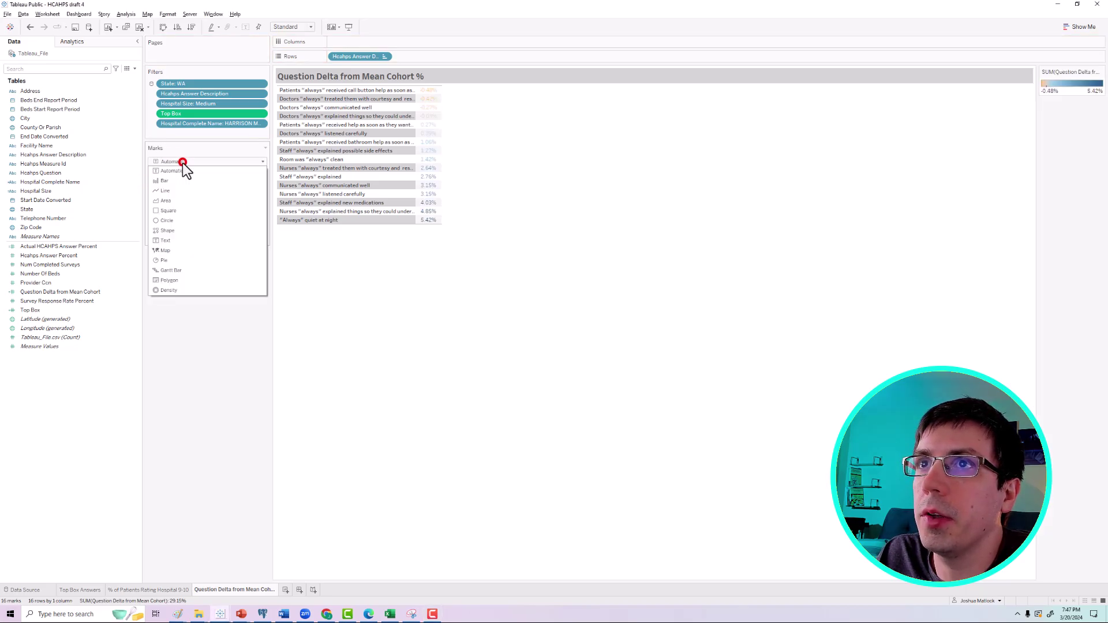
pyautogui.click(177, 210)
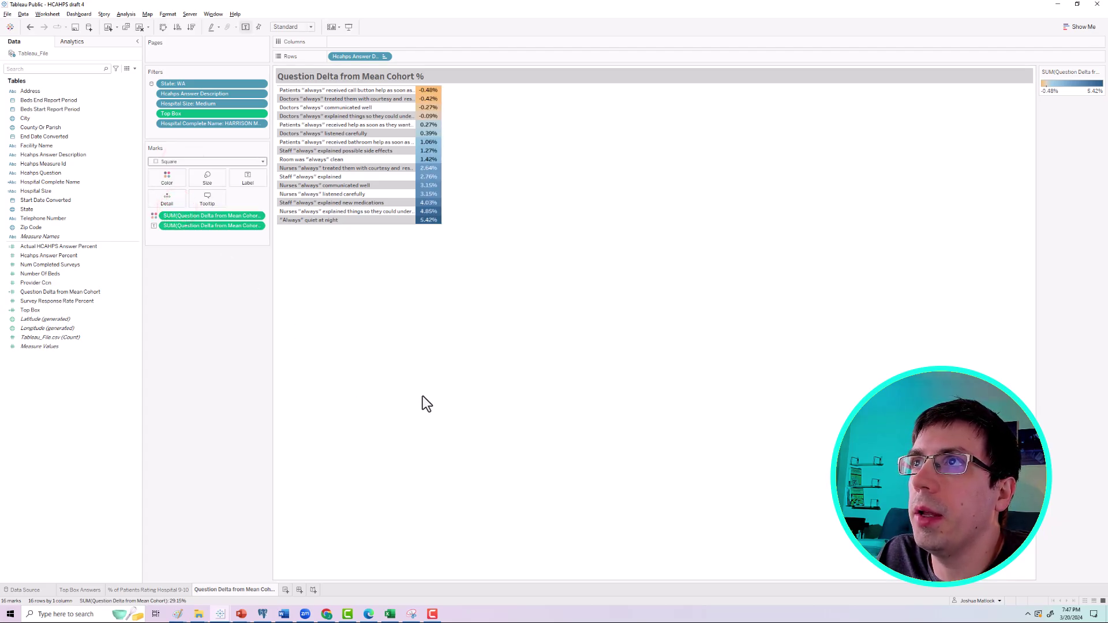
# Set the delta colors to the Red-Blue-White Diverging palette with stepped color in 6 steps.
pyautogui.click(165, 175)
pyautogui.click(196, 206)
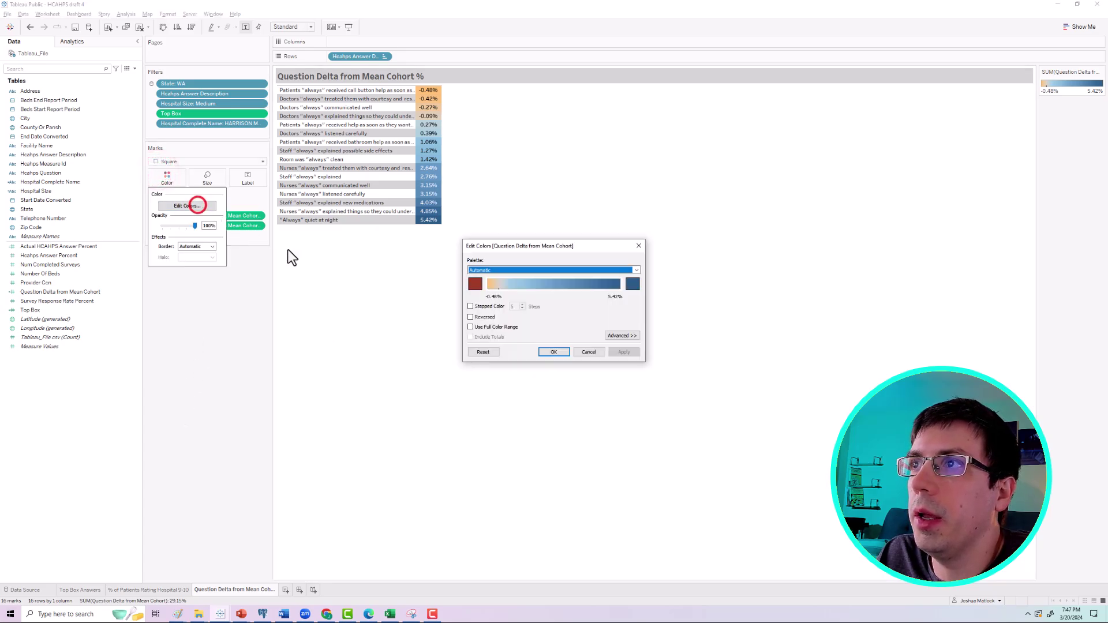
pyautogui.click(495, 270)
pyautogui.scroll(-1, 507, 363)
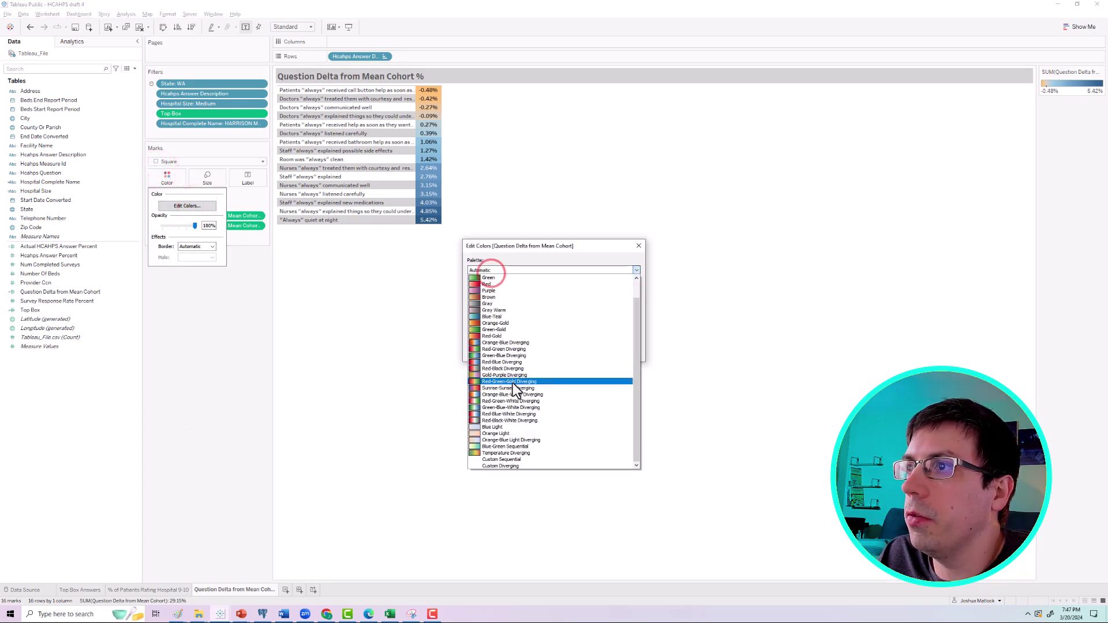
pyautogui.click(508, 413)
pyautogui.click(471, 307)
pyautogui.click(522, 304)
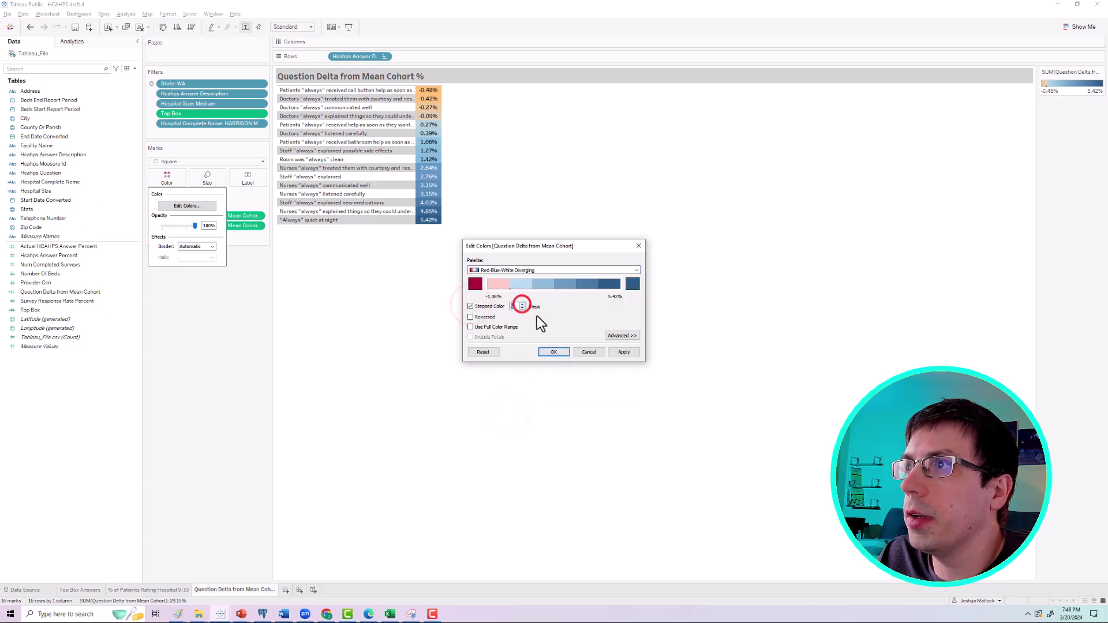
pyautogui.click(628, 351)
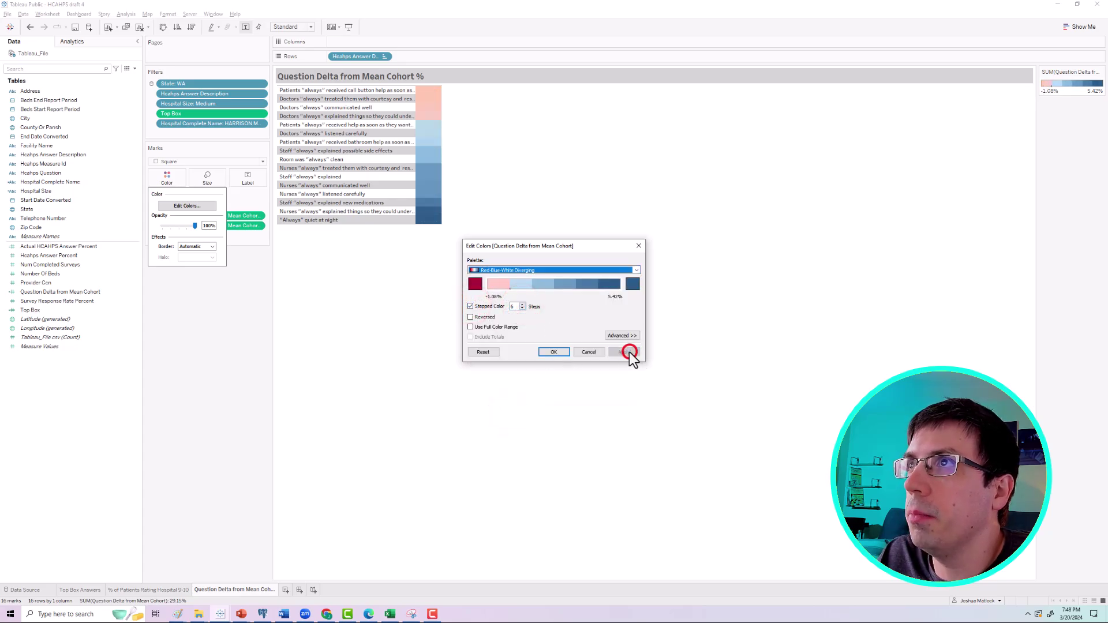
pyautogui.click(548, 354)
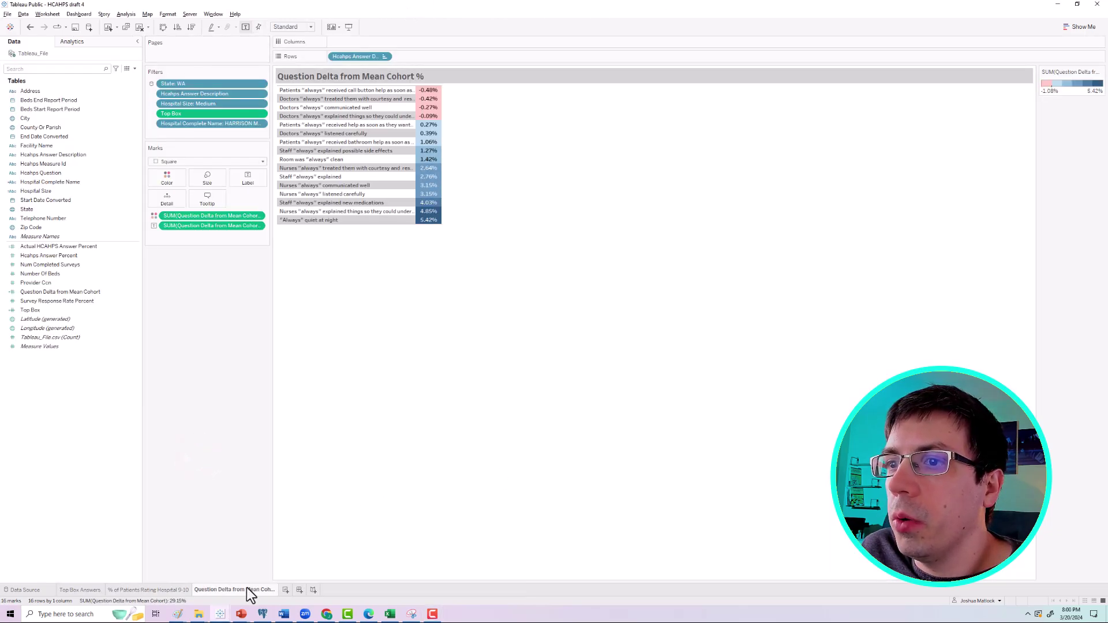
# Duplicate the Question Delta from Mean Cohort % worksheet and rename the copy as Cohort Hospital Delta Spread.
pyautogui.rightClick(247, 588)
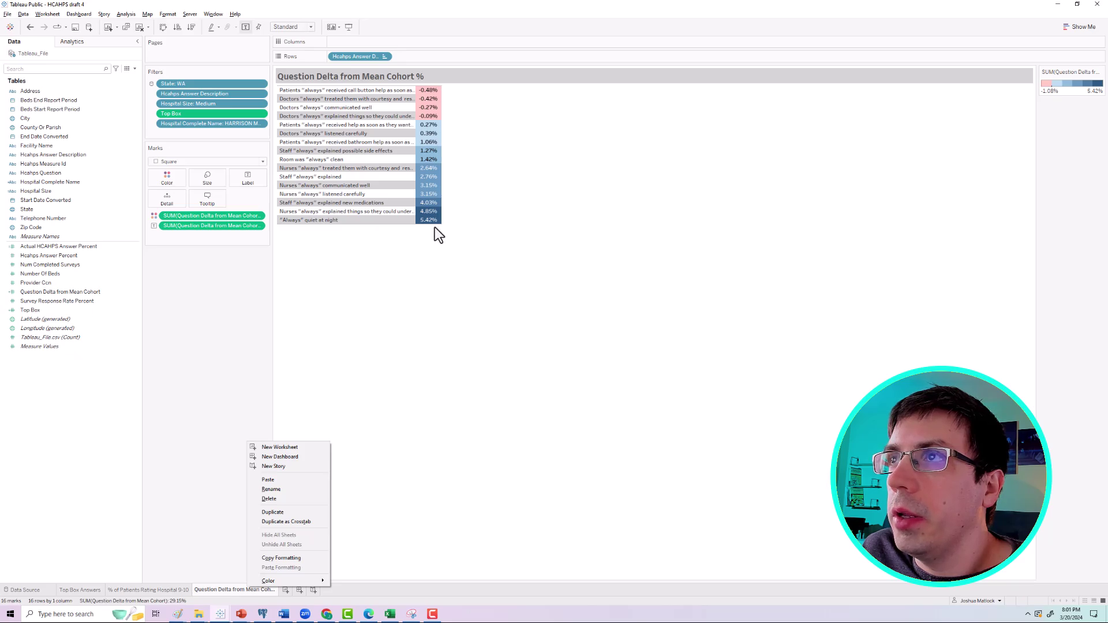
pyautogui.click(264, 510)
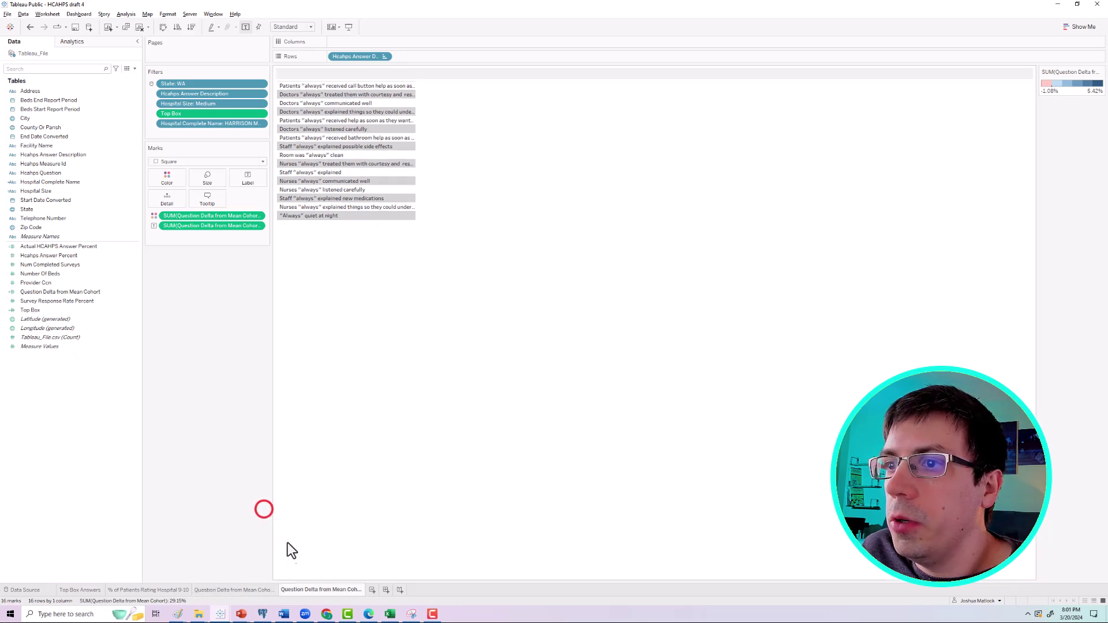
pyautogui.doubleClick(299, 589)
pyautogui.write('C')
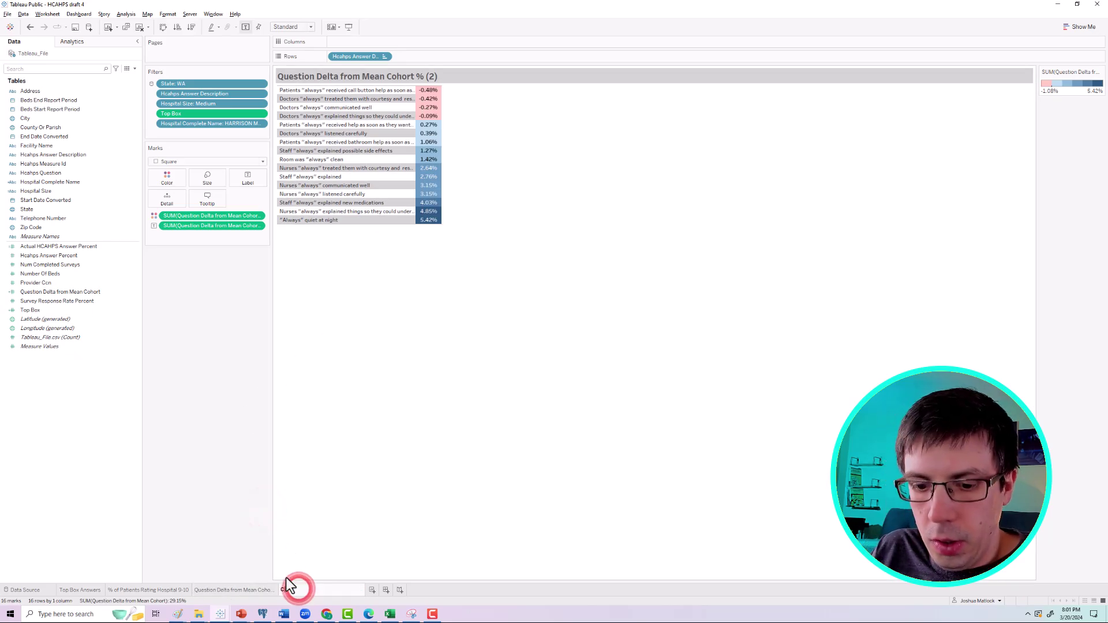
pyautogui.write('ohort Hospital Delta Spread')
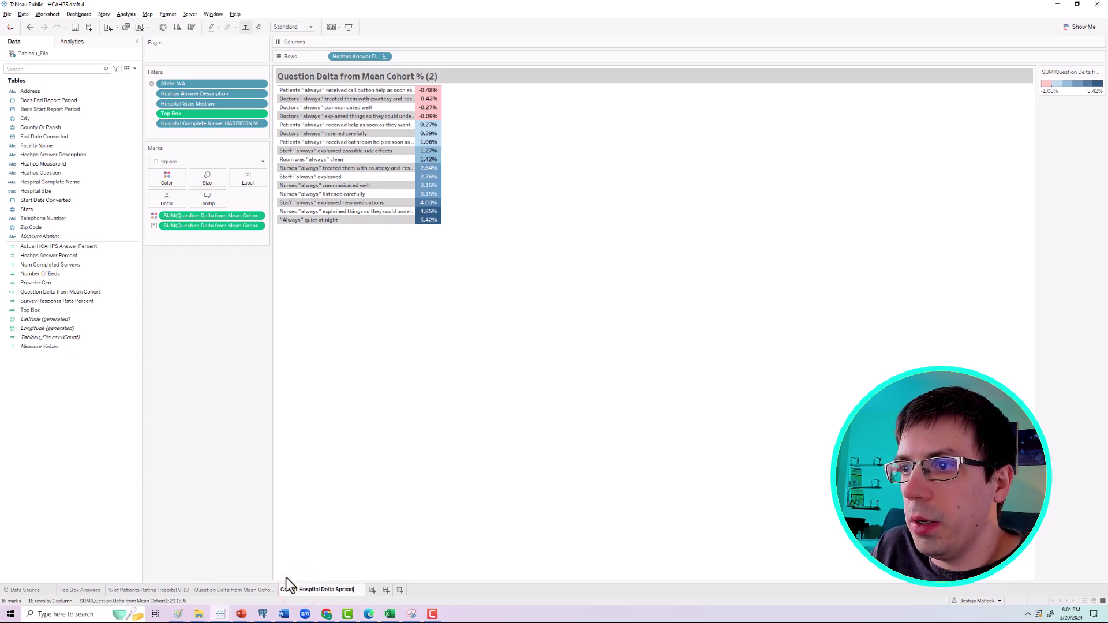
pyautogui.press('Return')
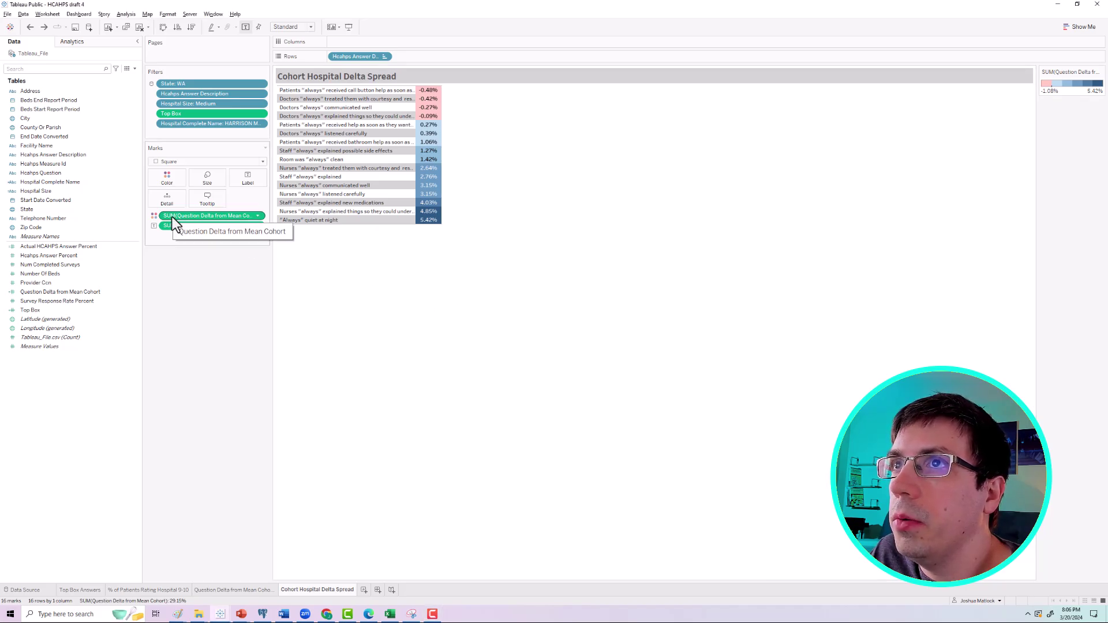
# Move the color's Question Delta from Mean Cohort measure to the columns and remove the Hospital Complete Name filter.
pyautogui.moveTo(168, 217); pyautogui.dragTo(366, 43)
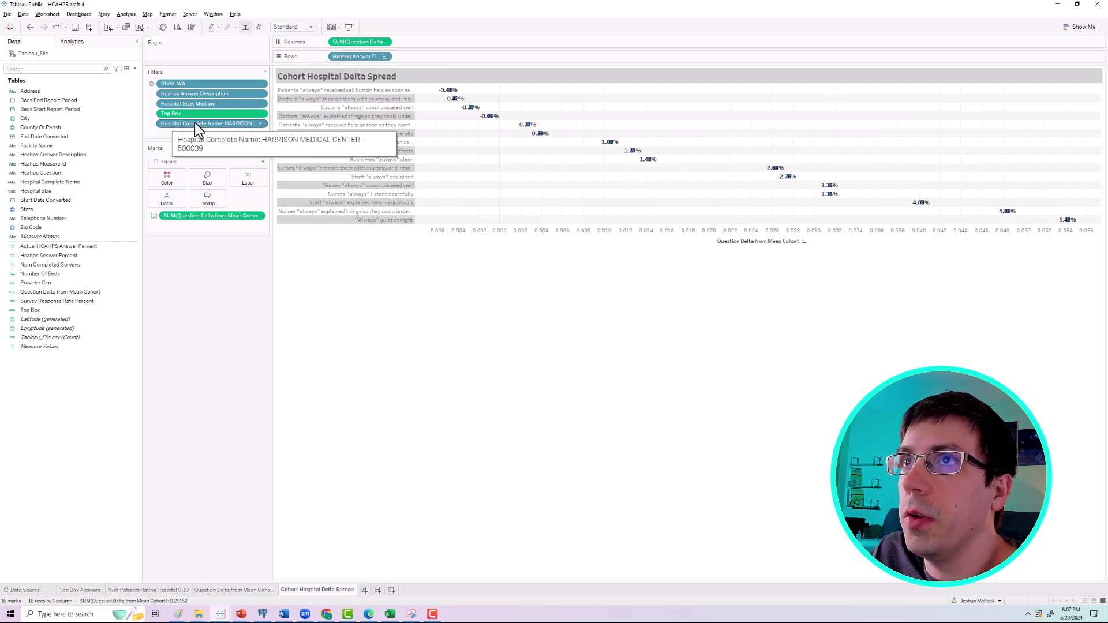
pyautogui.moveTo(195, 122); pyautogui.dragTo(237, 291)
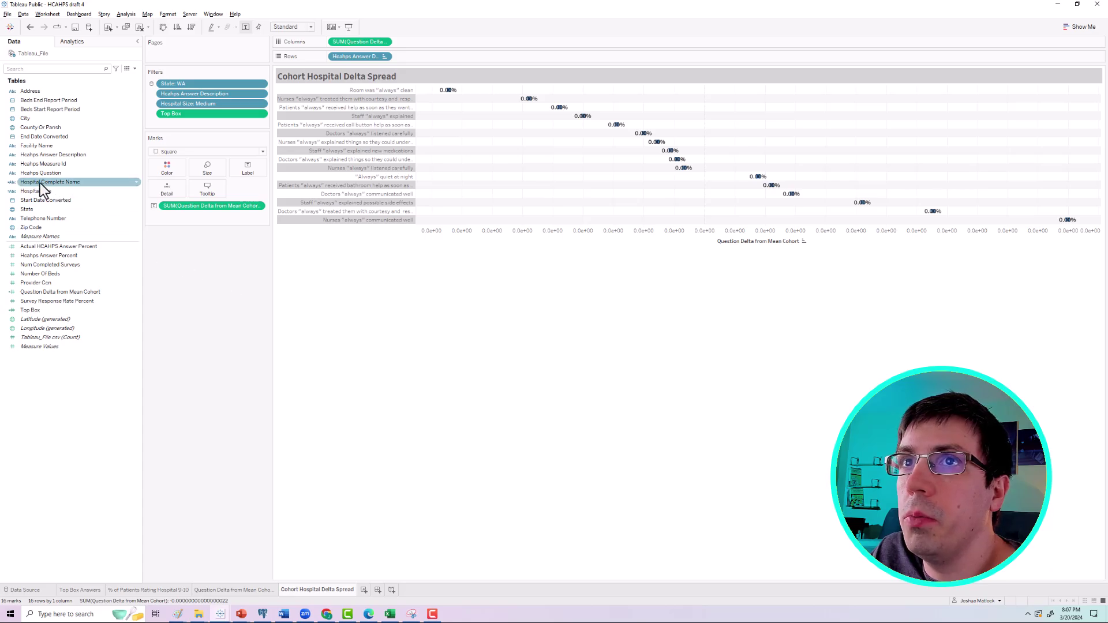
# Add Hospital Complete Name as mark detail and set the mark type to Circle.
pyautogui.moveTo(39, 183); pyautogui.dragTo(167, 190)
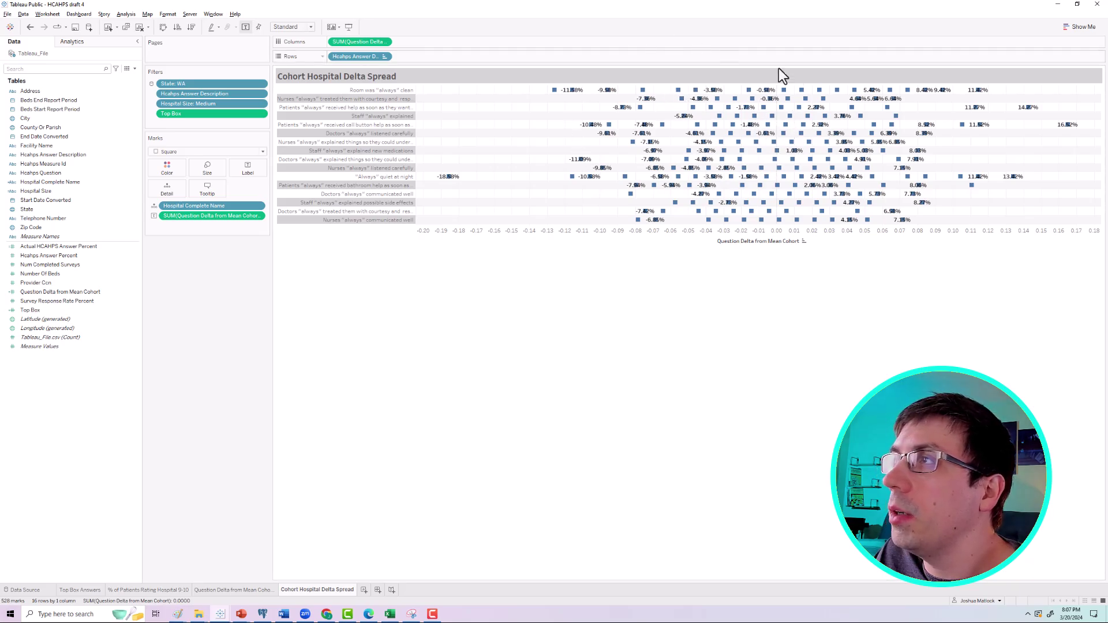
pyautogui.click(264, 153)
pyautogui.click(167, 217)
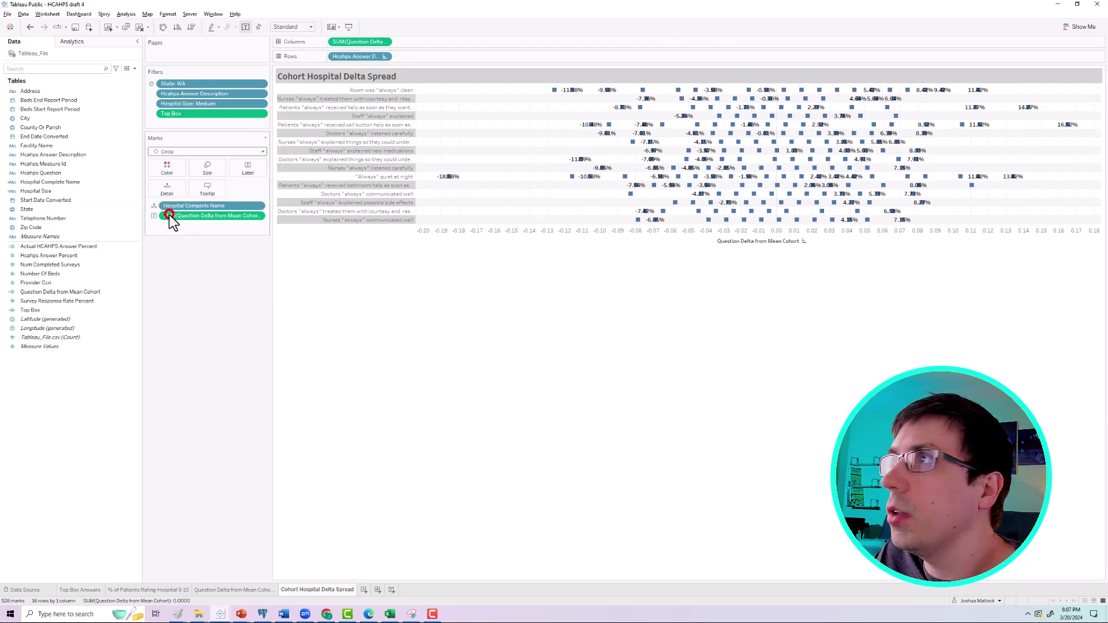
# Remove the Question Delta from Mean Cohort labels from the marks and color the circles dark gray.
pyautogui.click(209, 316)
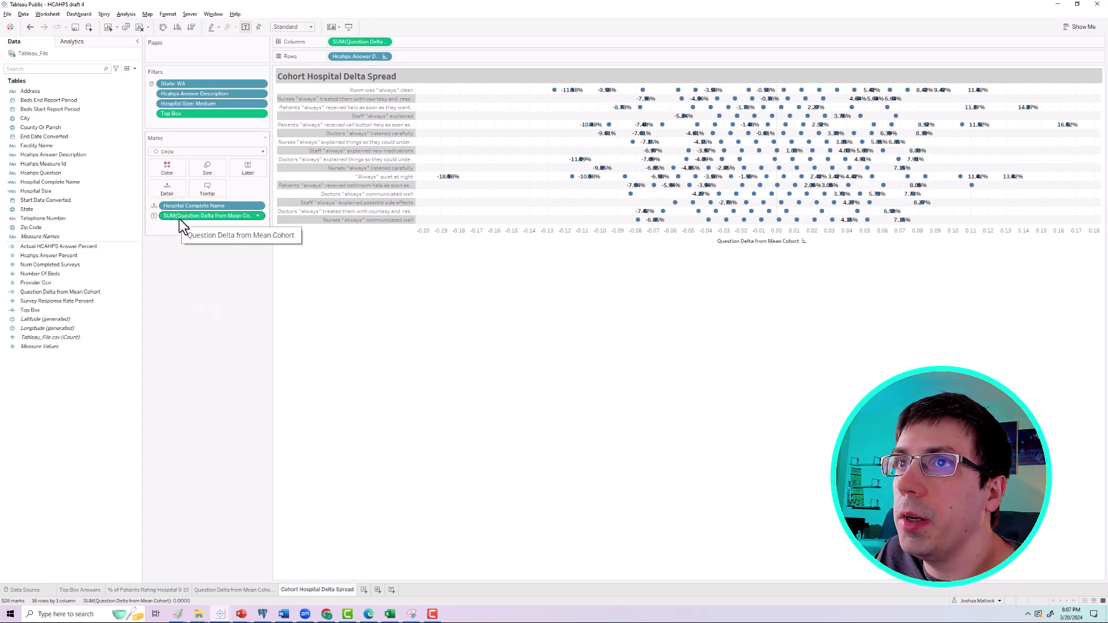
pyautogui.moveTo(179, 219); pyautogui.dragTo(177, 288)
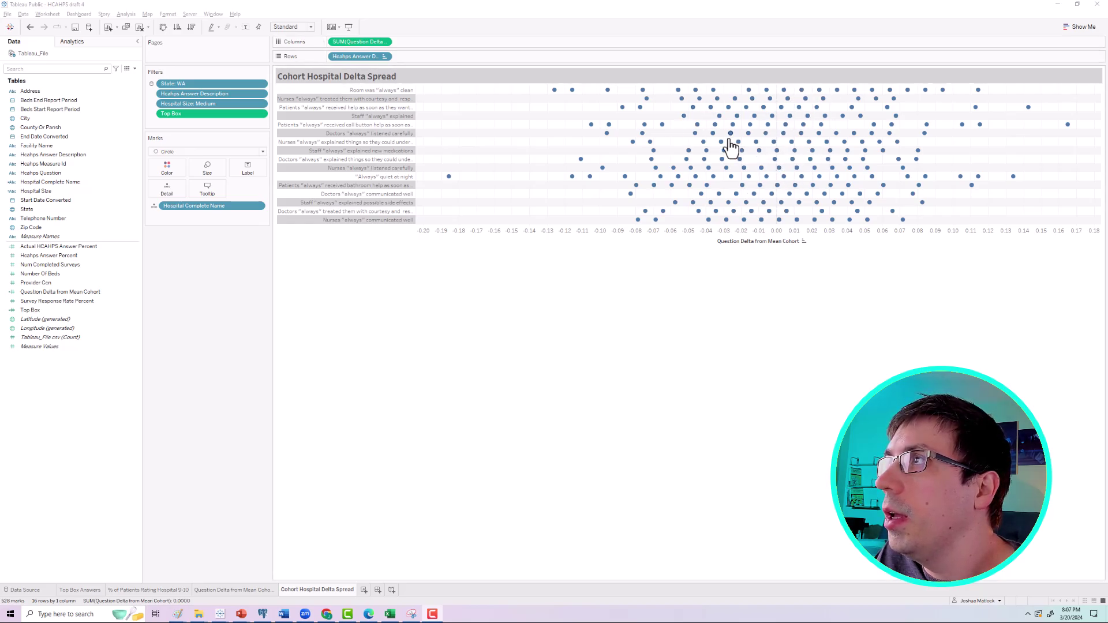
pyautogui.click(165, 168)
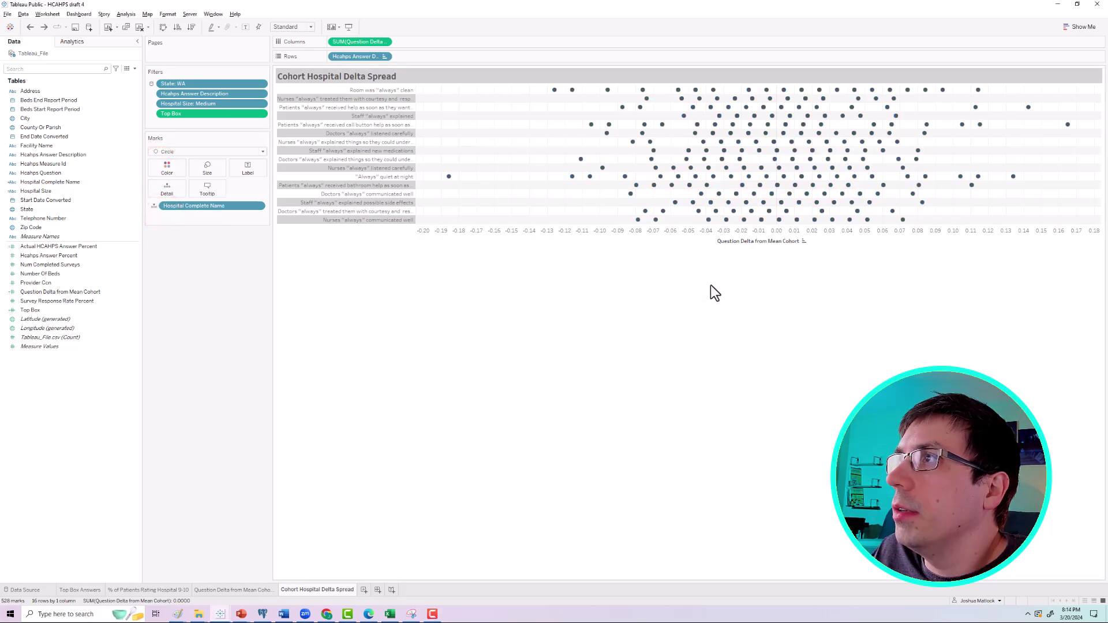
# Change the horizontal axis title to "% Points Above / Below Cohort Mean".
pyautogui.rightClick(739, 244)
pyautogui.click(741, 244)
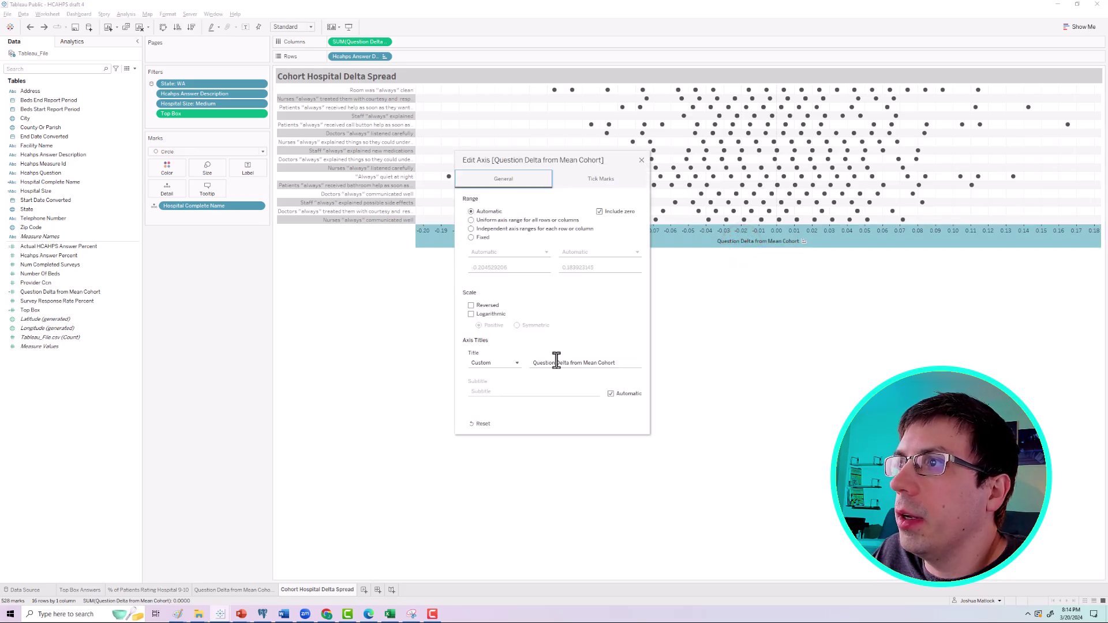
pyautogui.tripleClick(558, 361)
pyautogui.write('% P')
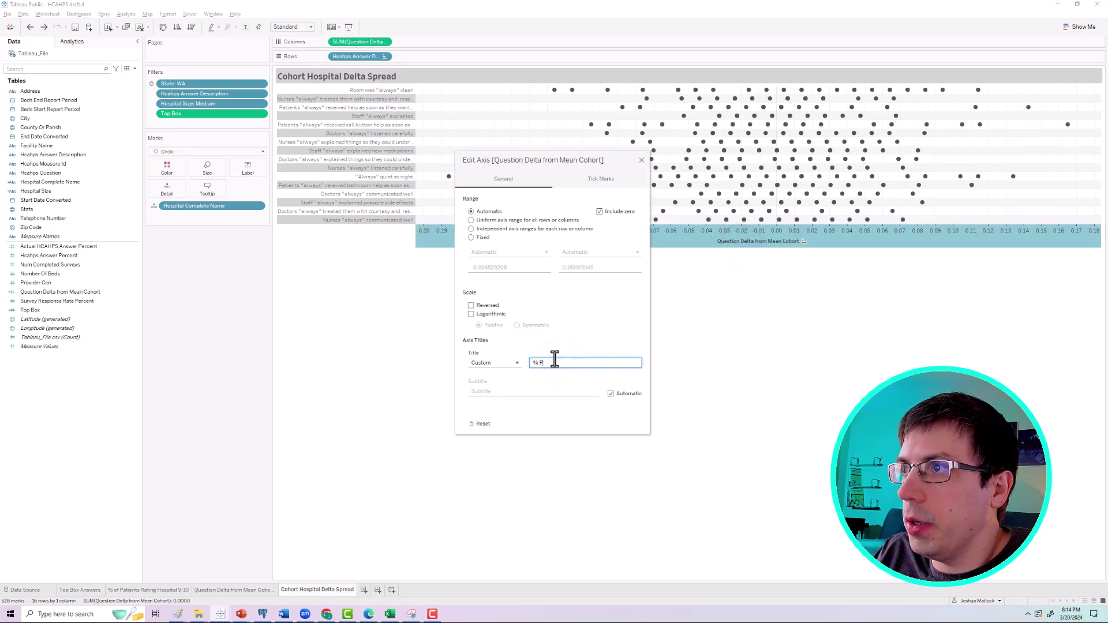
pyautogui.write('oints Above / Below Cohort Mean')
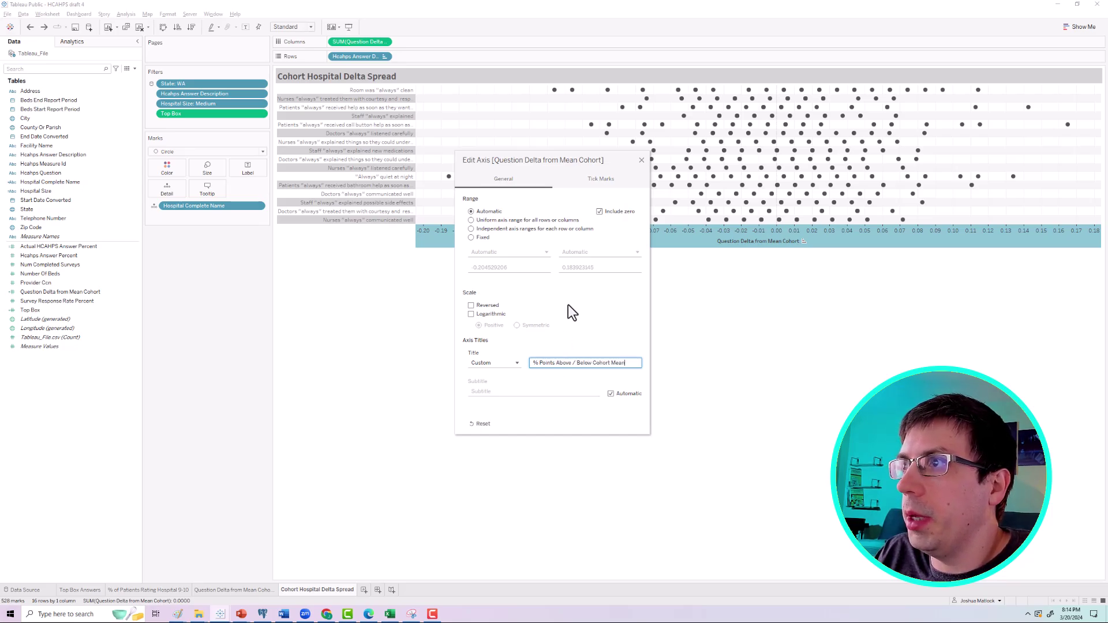
pyautogui.click(641, 160)
# Format the horizontal axis numbers as percentages with 0 decimal places.
pyautogui.rightClick(672, 231)
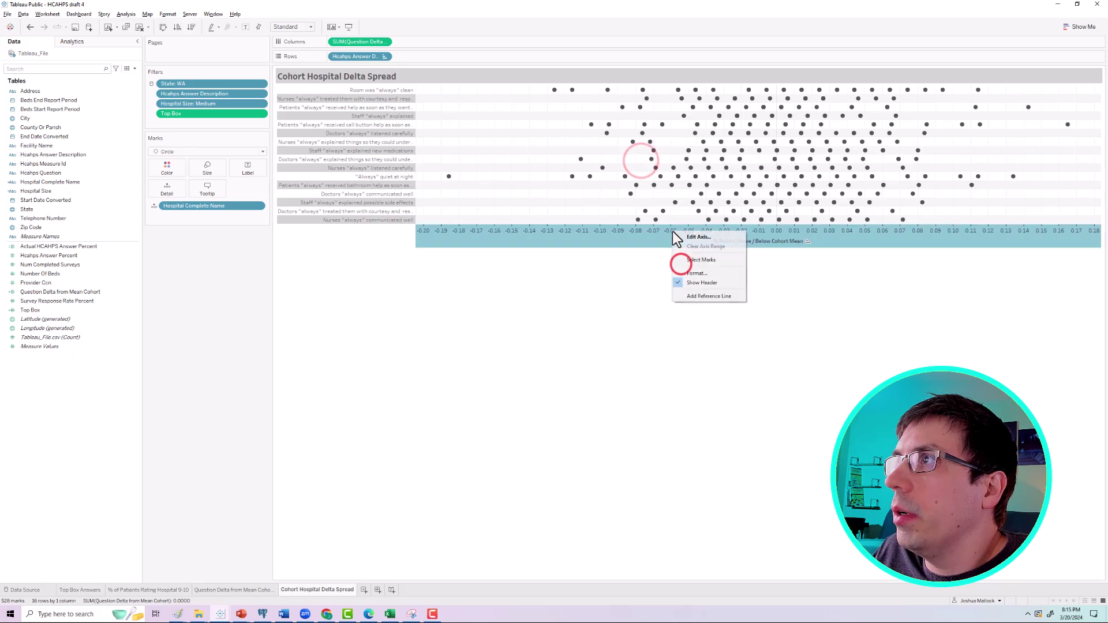
pyautogui.click(699, 273)
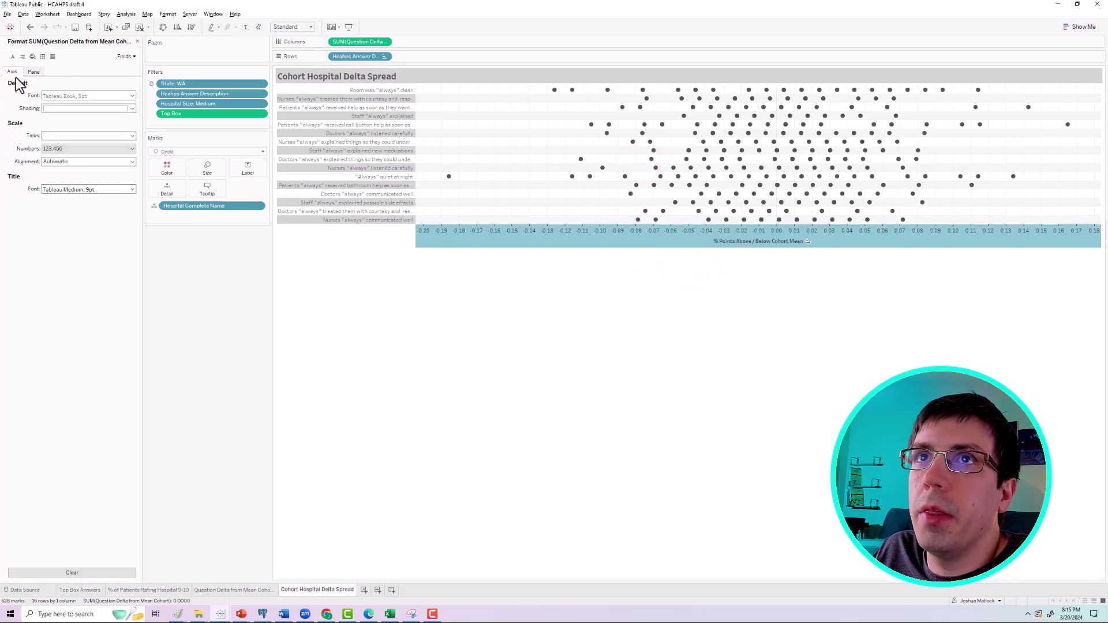
pyautogui.click(60, 148)
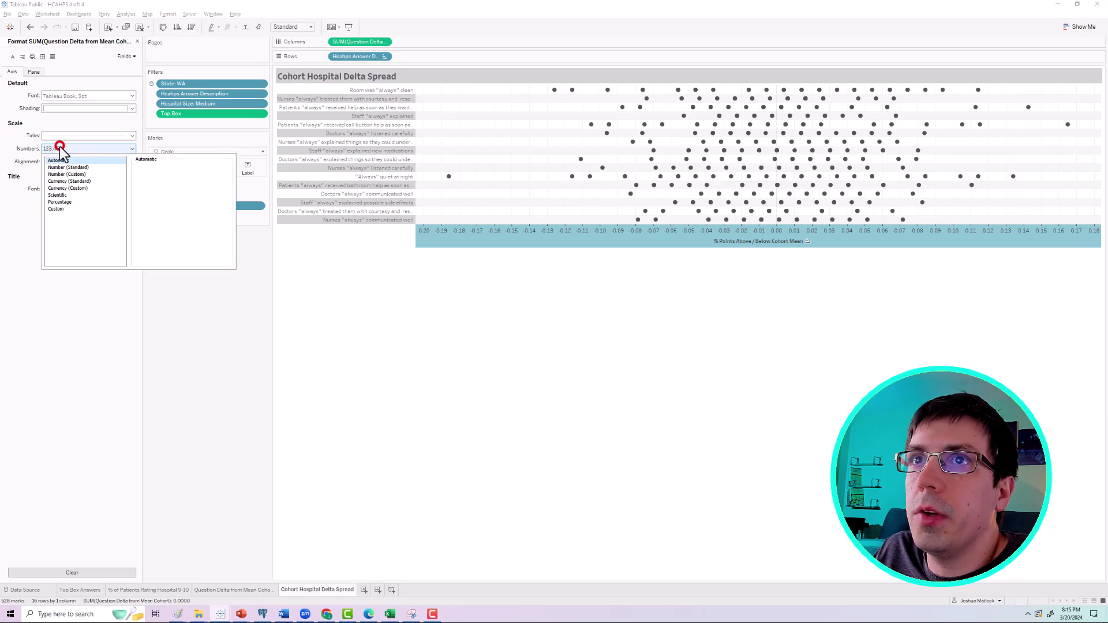
pyautogui.click(72, 201)
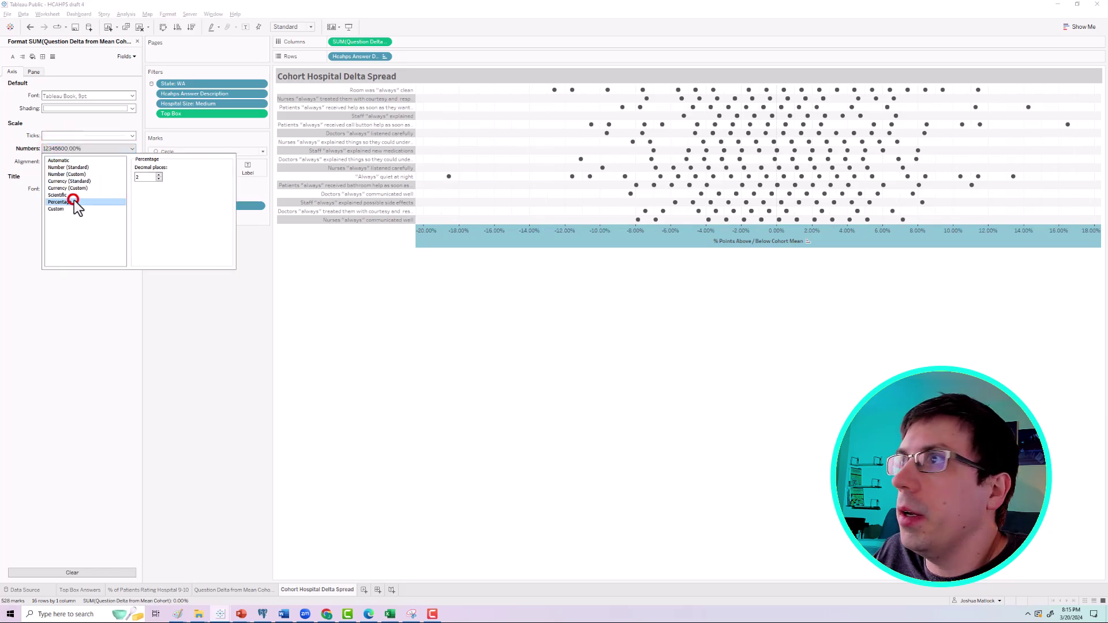
pyautogui.click(159, 179)
pyautogui.click(159, 179)
pyautogui.click(577, 379)
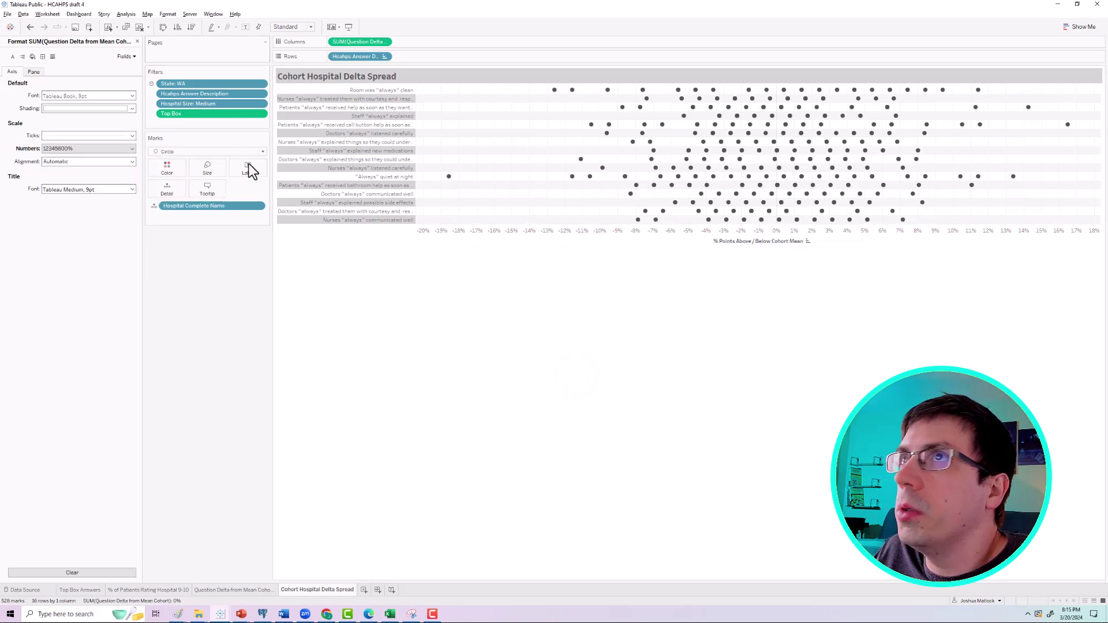
# Make the answer description row labels darker and bold, and widen their column to fit the full text.
pyautogui.click(307, 134)
pyautogui.rightClick(307, 134)
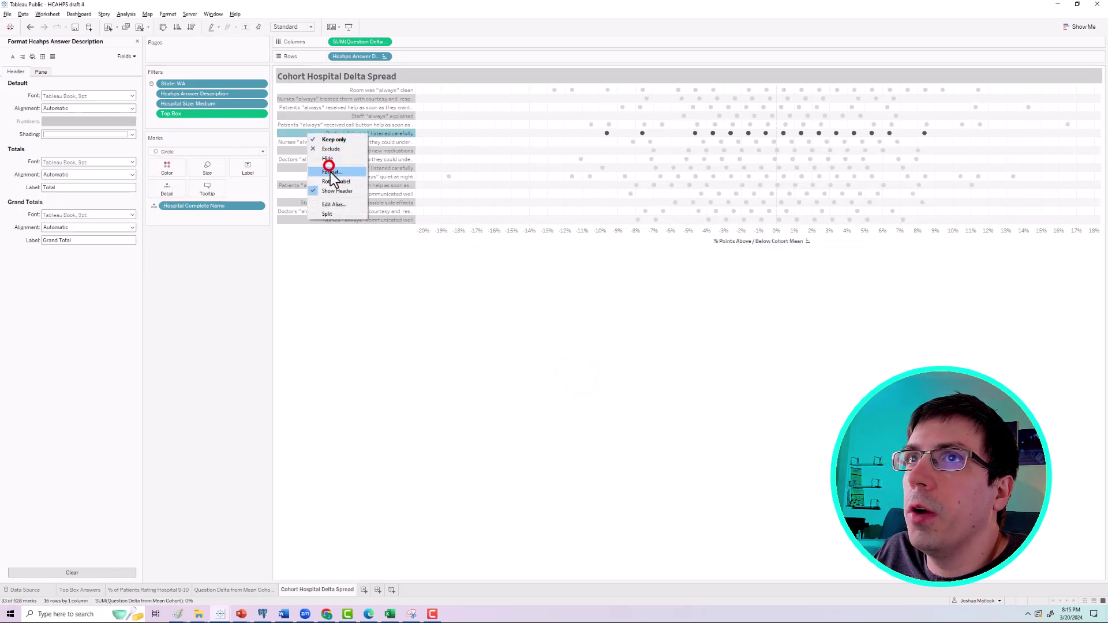
pyautogui.click(328, 168)
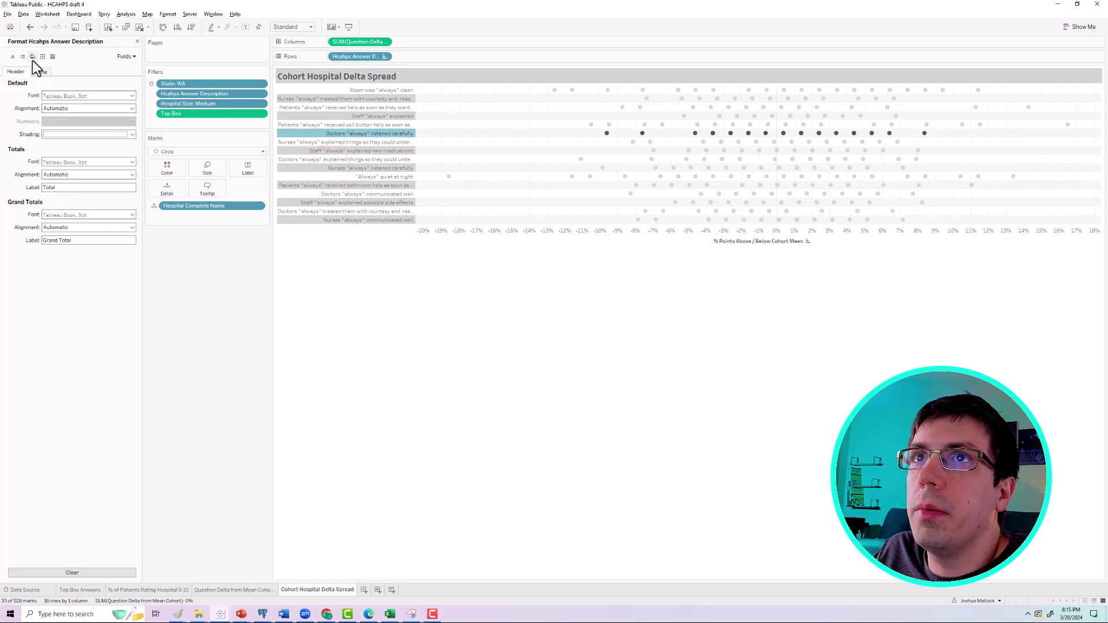
pyautogui.click(132, 96)
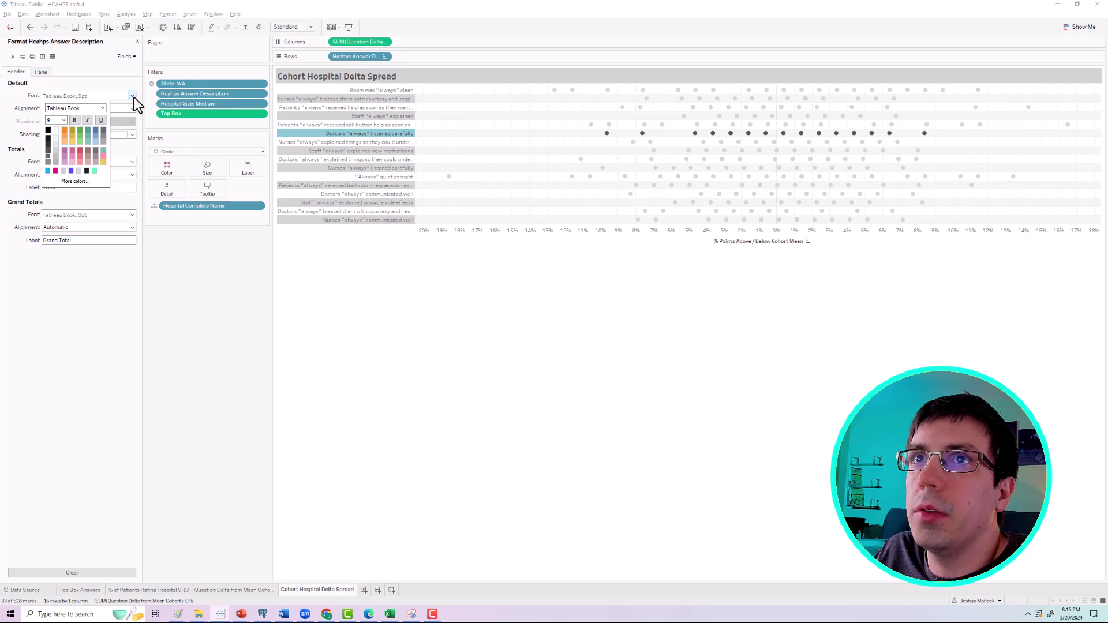
pyautogui.click(48, 144)
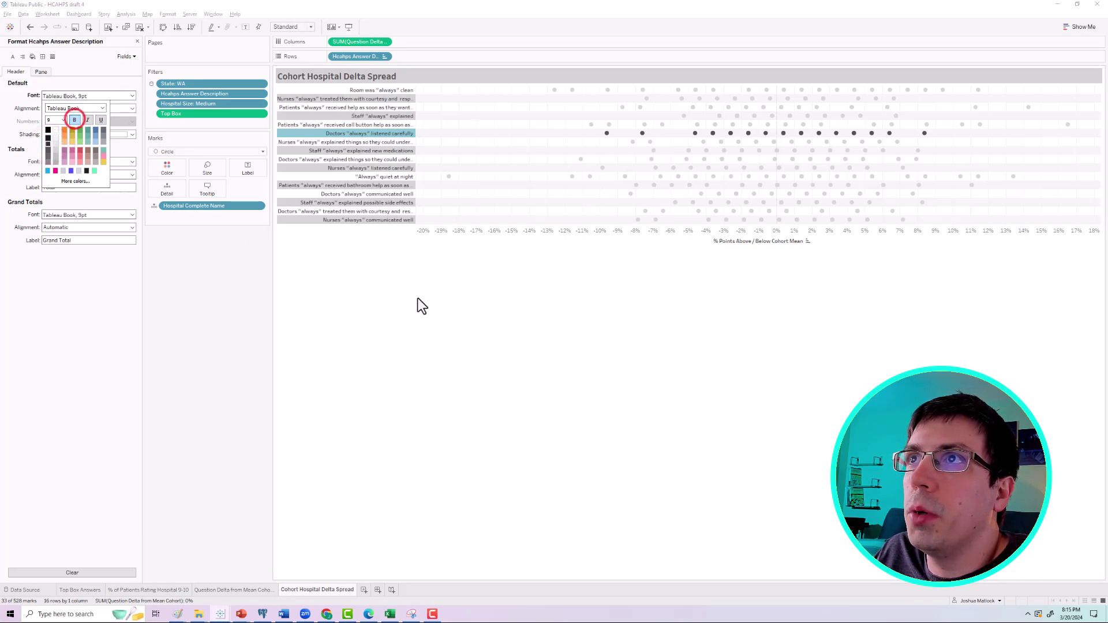
pyautogui.click(435, 292)
pyautogui.moveTo(415, 160); pyautogui.dragTo(443, 168)
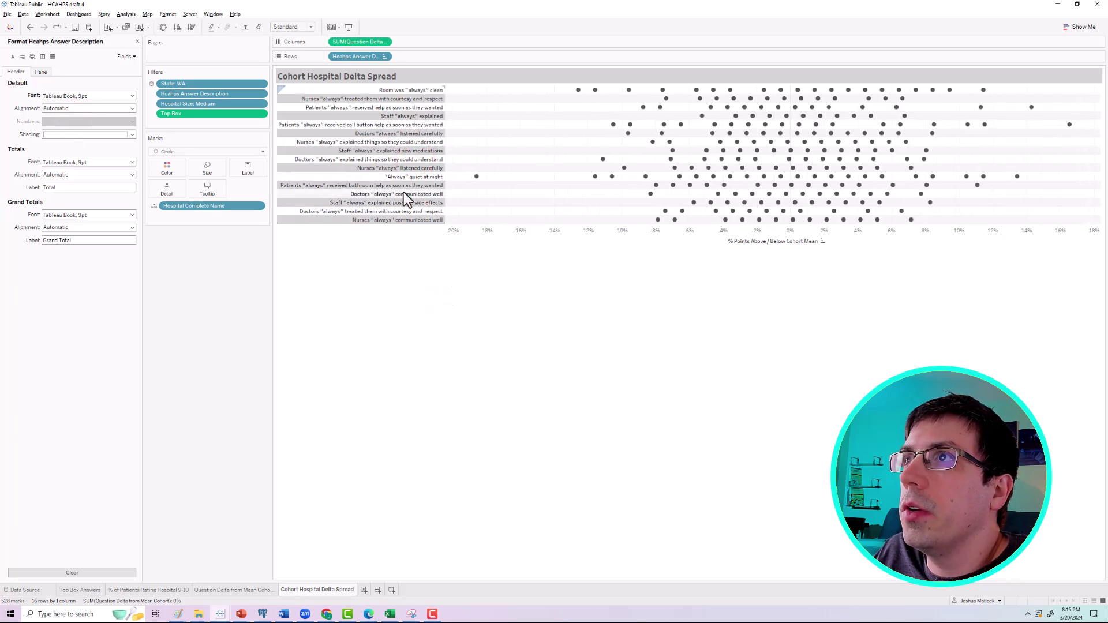
# Left-align the answer description row labels and widen their column slightly.
pyautogui.click(58, 108)
pyautogui.click(53, 144)
pyautogui.click(417, 348)
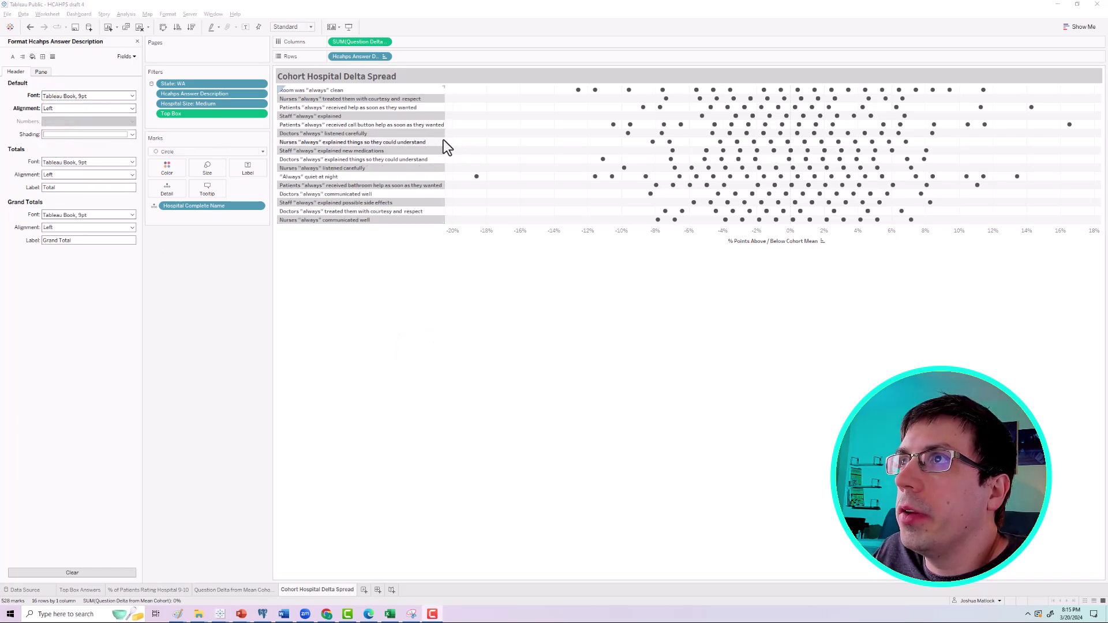
pyautogui.moveTo(446, 139); pyautogui.dragTo(454, 139)
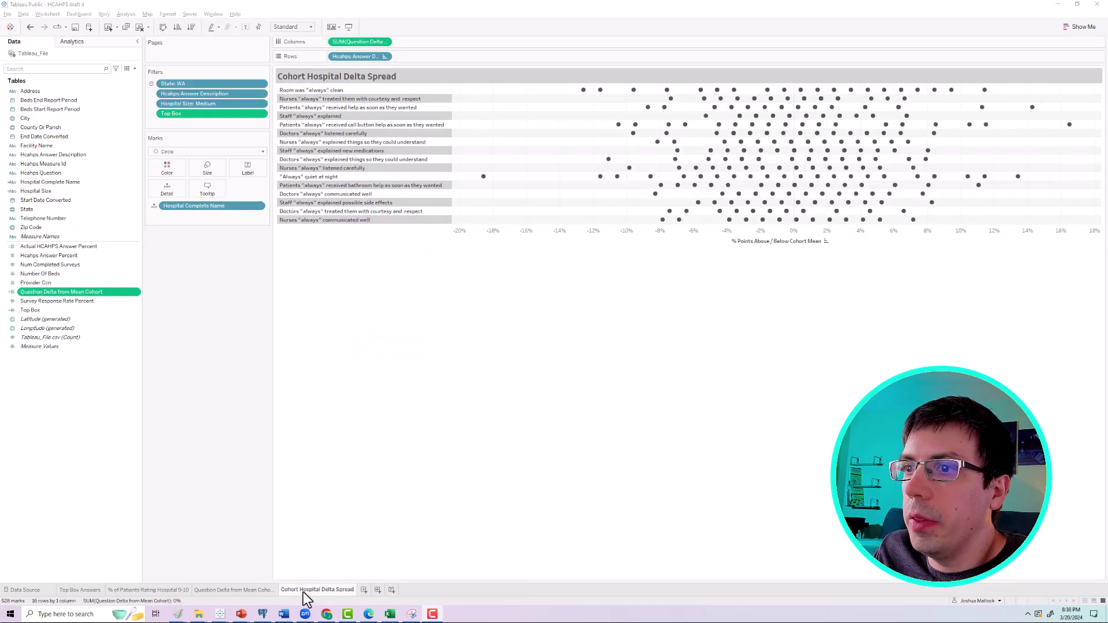
# Duplicate the Cohort Hospital Delta Spread sheet and rename the copy "Survey Reponse Rate".
pyautogui.rightClick(313, 590)
pyautogui.click(338, 520)
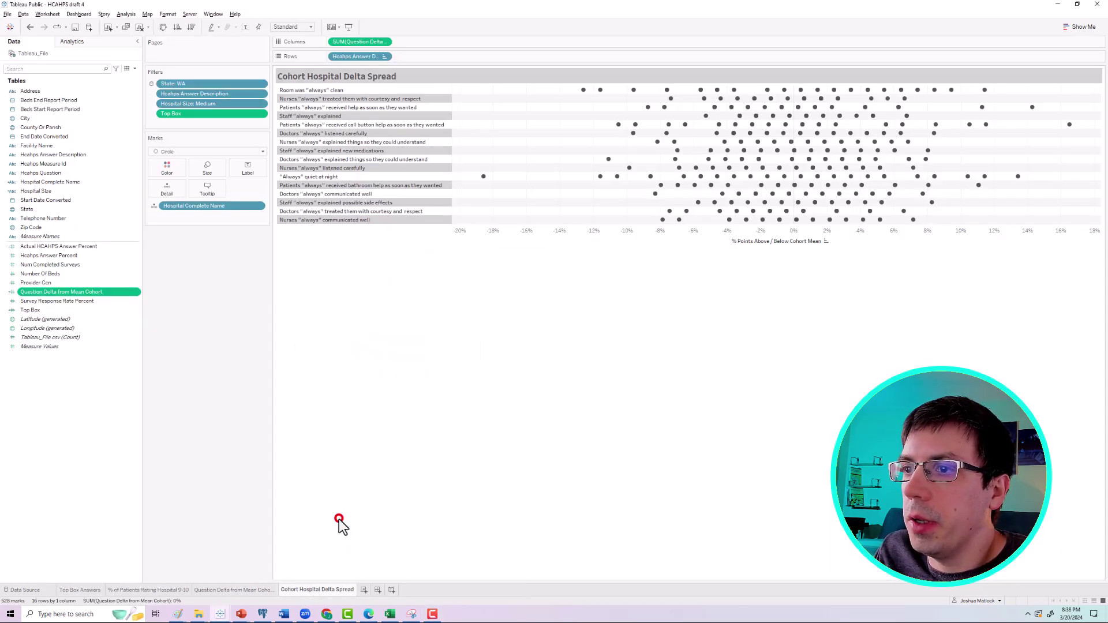
pyautogui.doubleClick(375, 590)
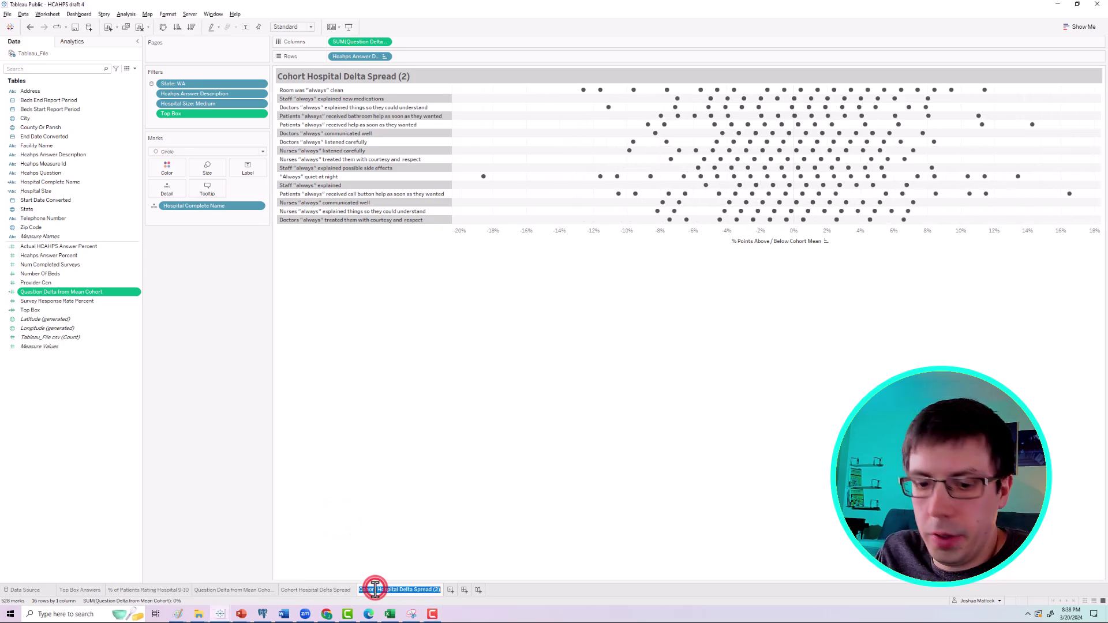
pyautogui.write('Survey Reponse')
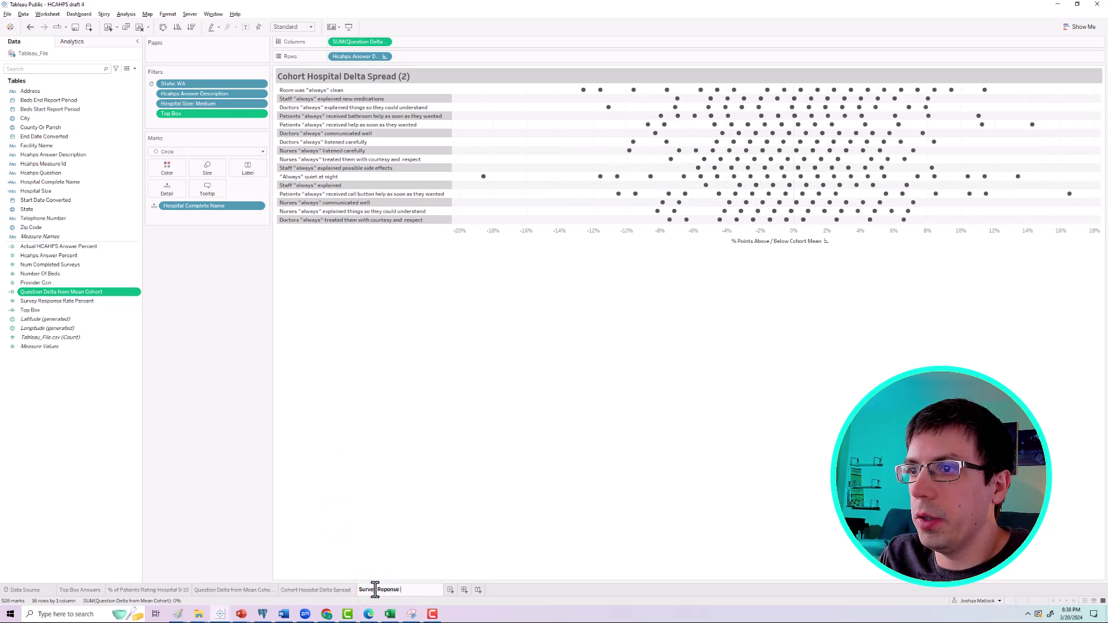
pyautogui.write(' Rate')
pyautogui.press('Return')
# Remove Question Delta from the columns, Hcahps Answer Description from the rows, and Hospital Complete Name from the marks.
pyautogui.moveTo(357, 46); pyautogui.dragTo(265, 238)
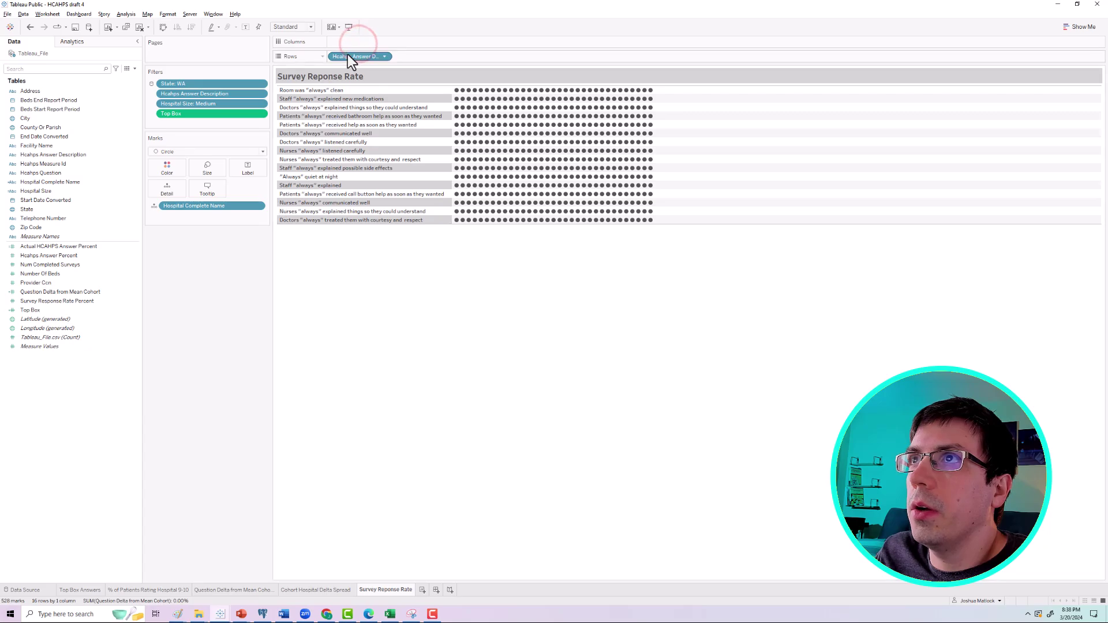
pyautogui.moveTo(347, 54); pyautogui.dragTo(217, 352)
pyautogui.moveTo(196, 206); pyautogui.dragTo(166, 449)
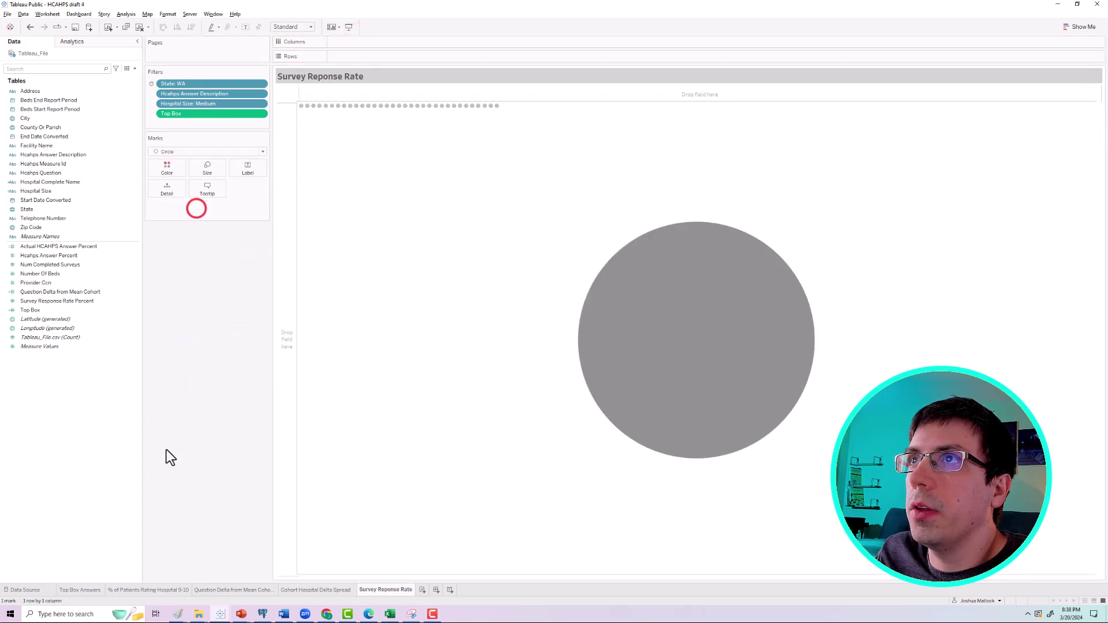
# Set the mark type to Text and remove the Top Box and Hcahps Answer Description filters.
pyautogui.click(212, 153)
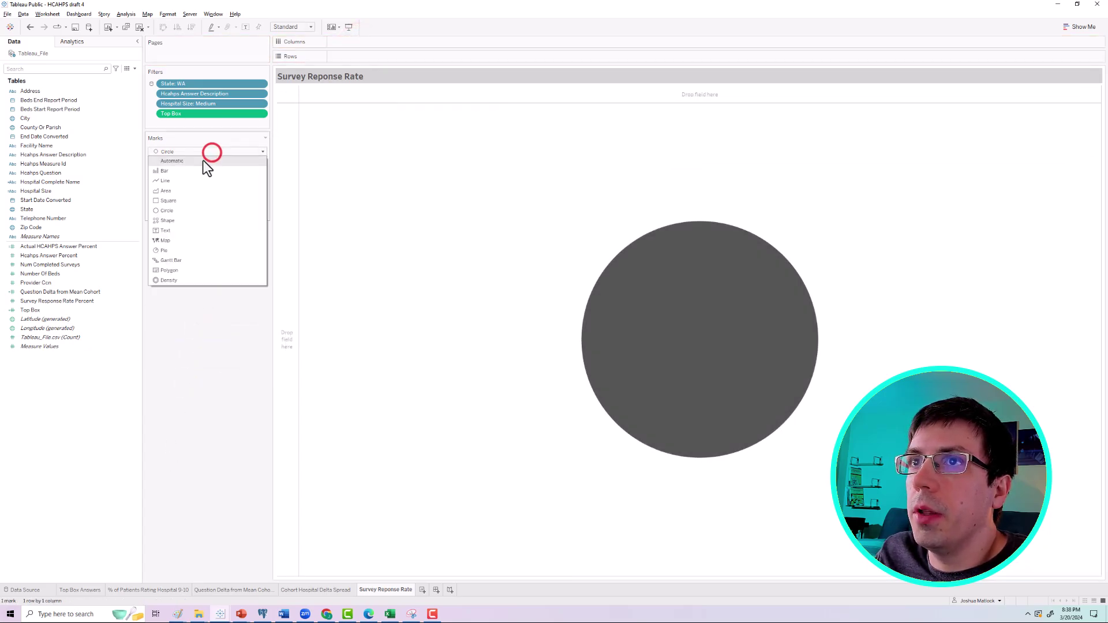
pyautogui.click(177, 229)
pyautogui.moveTo(191, 114); pyautogui.dragTo(199, 275)
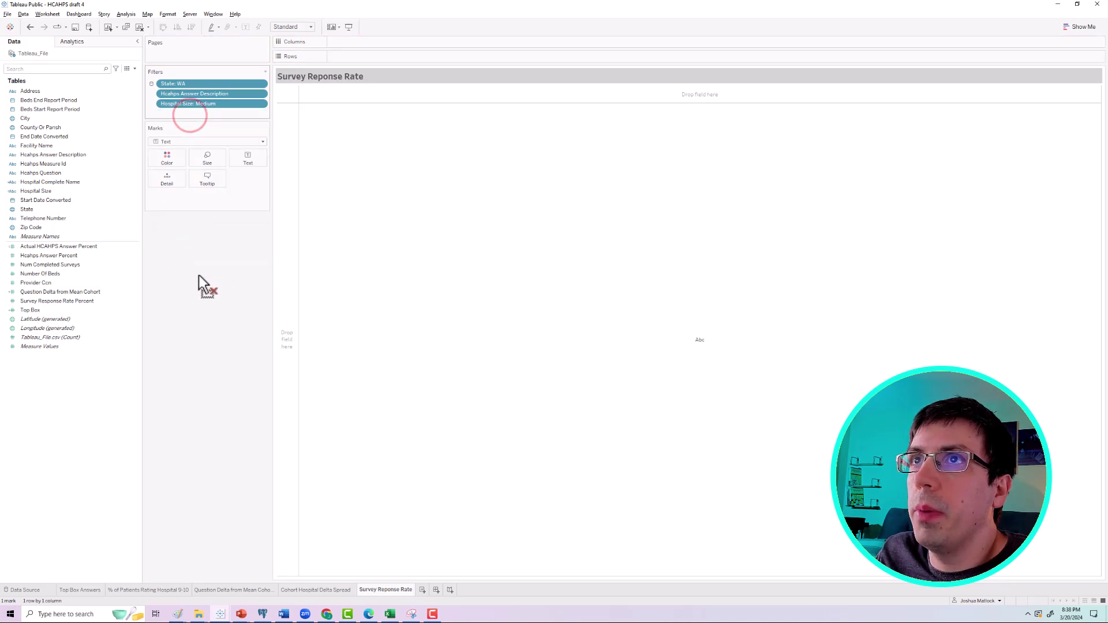
pyautogui.moveTo(189, 96); pyautogui.dragTo(192, 283)
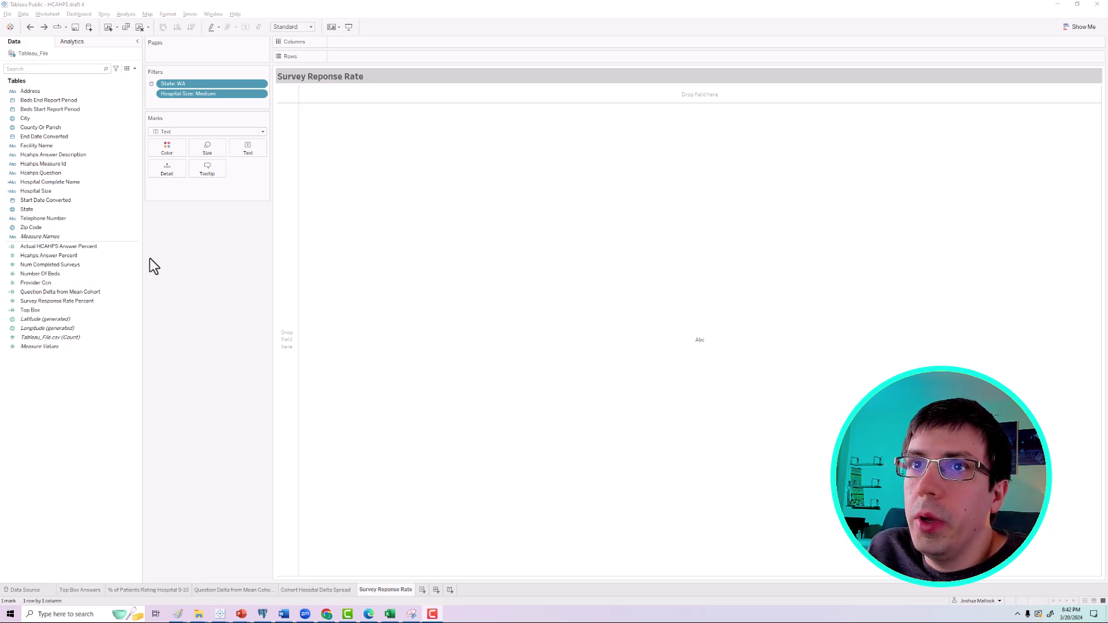
pyautogui.click(67, 256)
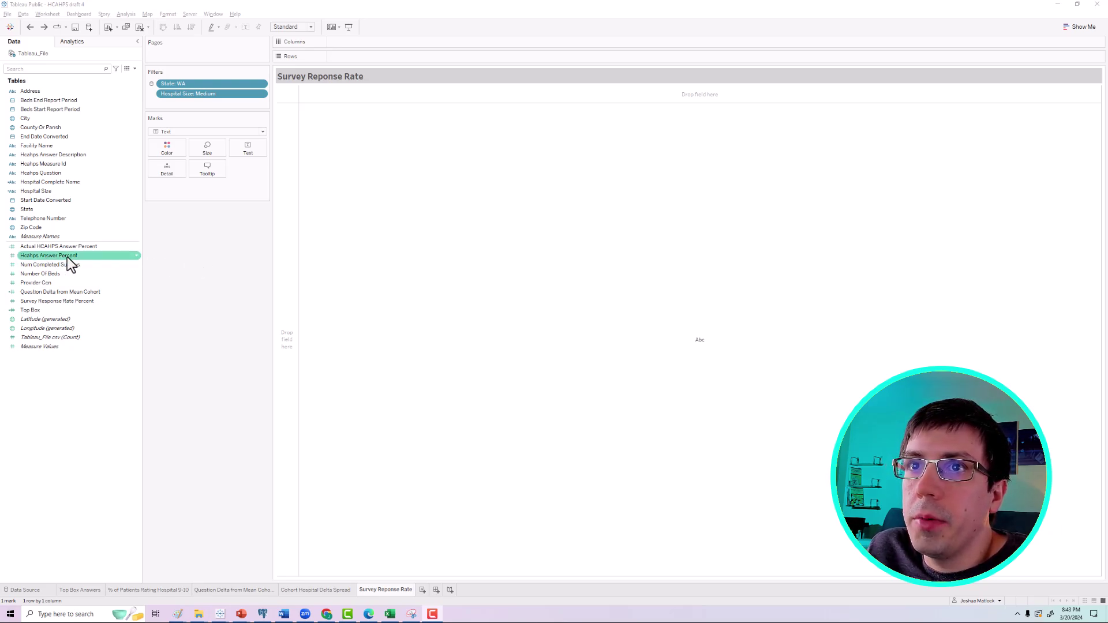
pyautogui.click(42, 248)
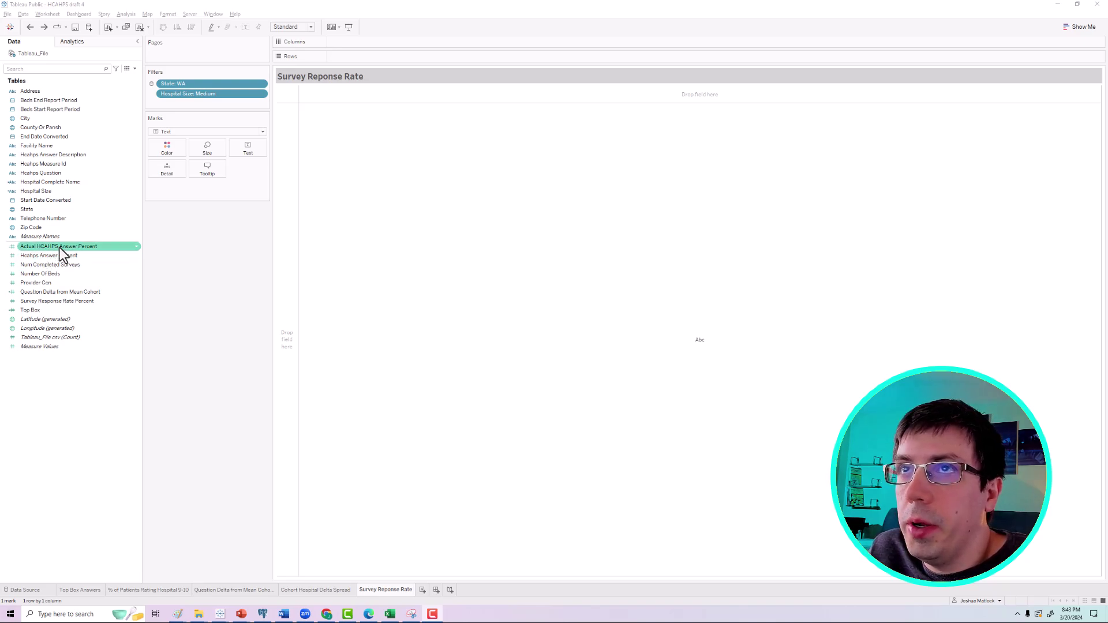
pyautogui.click(64, 257)
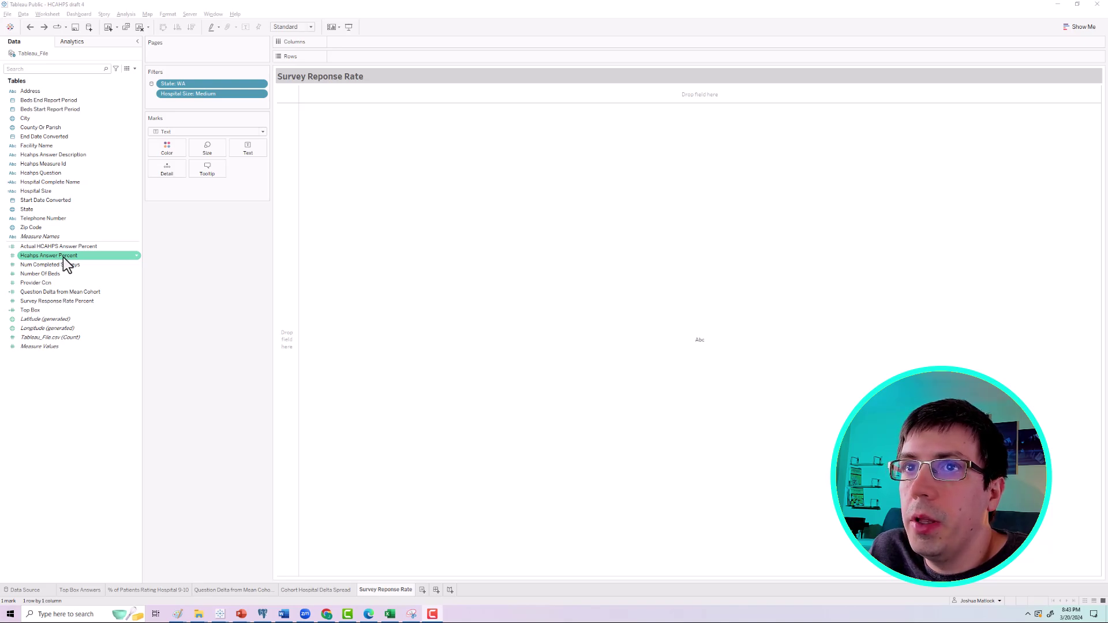
pyautogui.click(64, 302)
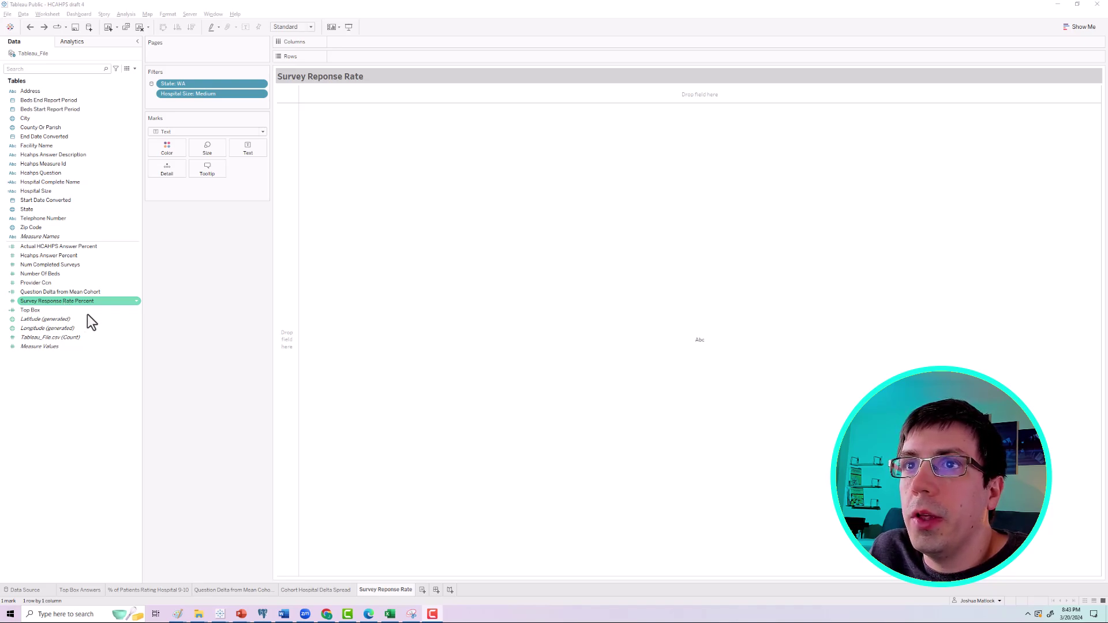
# Create a calculated field named "Actual Survey Reponse Rate Percent" with the formula [Survey Response Rate Percent] / 100.
pyautogui.click(122, 16)
pyautogui.click(159, 195)
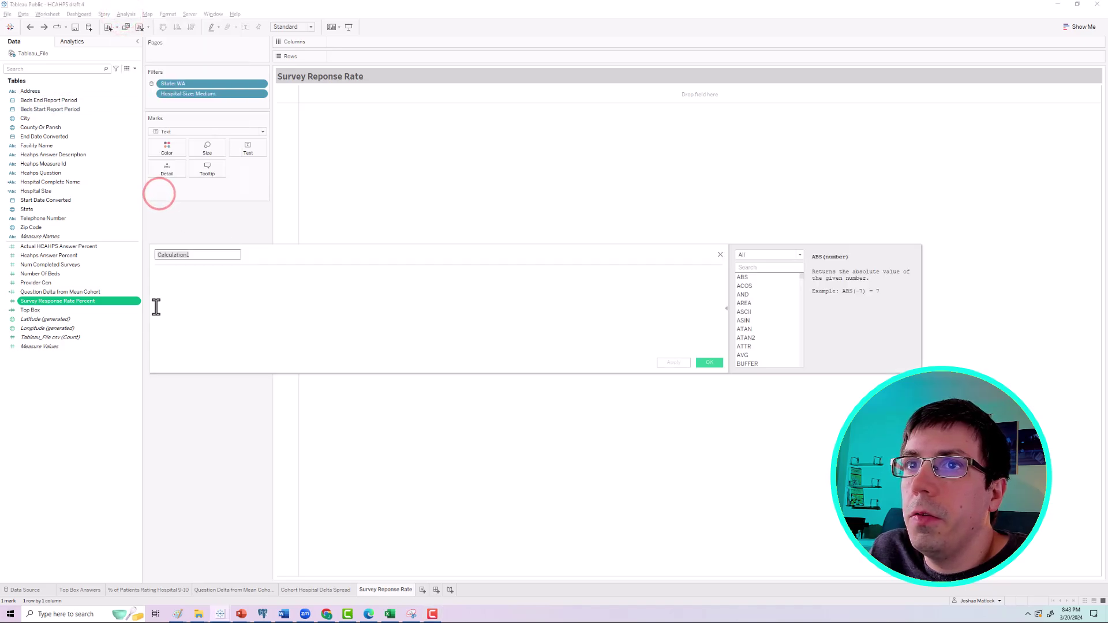
pyautogui.moveTo(72, 300); pyautogui.dragTo(237, 281)
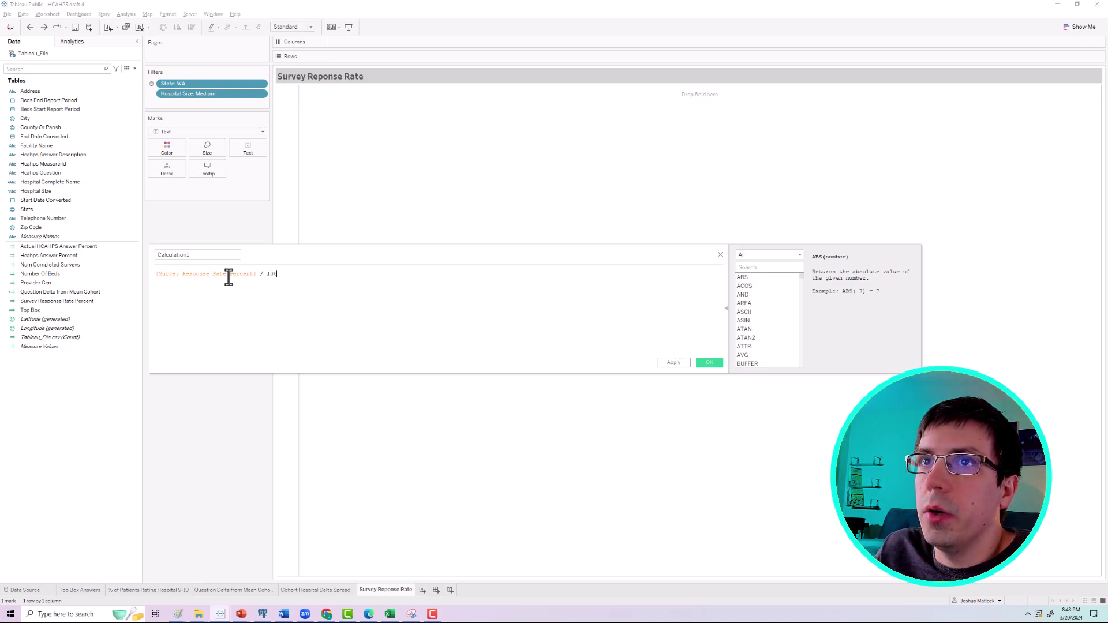
pyautogui.doubleClick(193, 255)
pyautogui.write('Actual Survey Re')
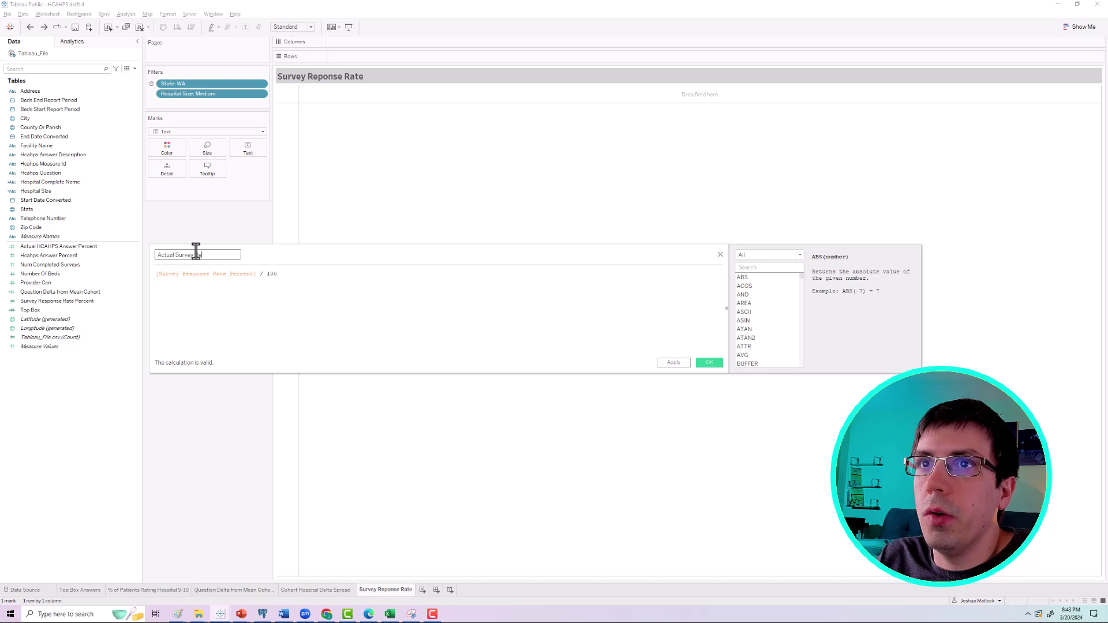
pyautogui.write('ponse Rate Percent')
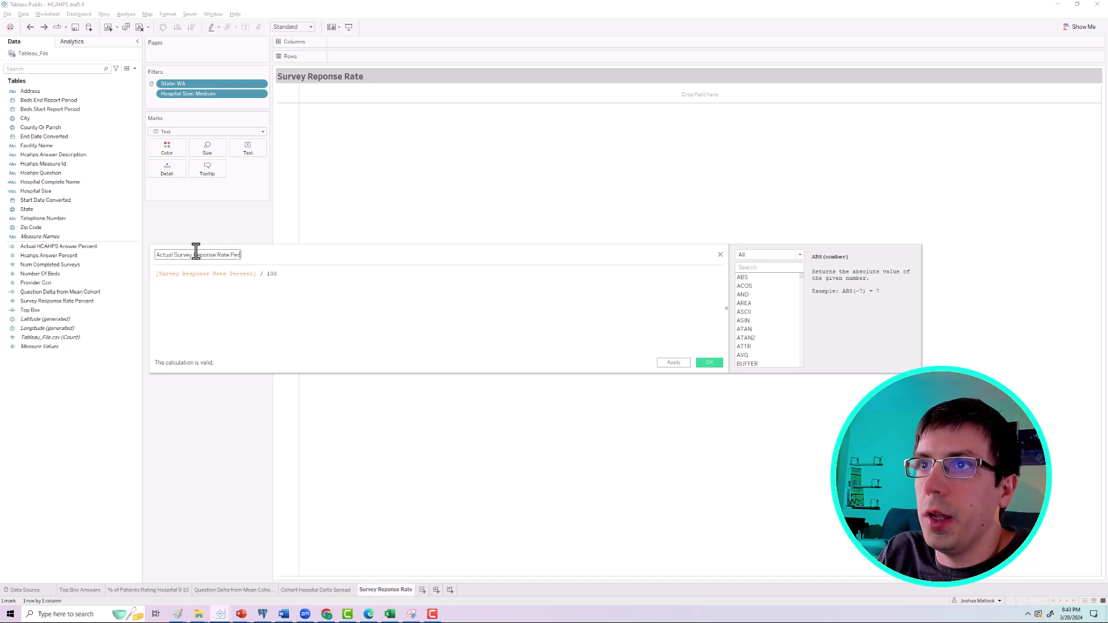
pyautogui.click(681, 361)
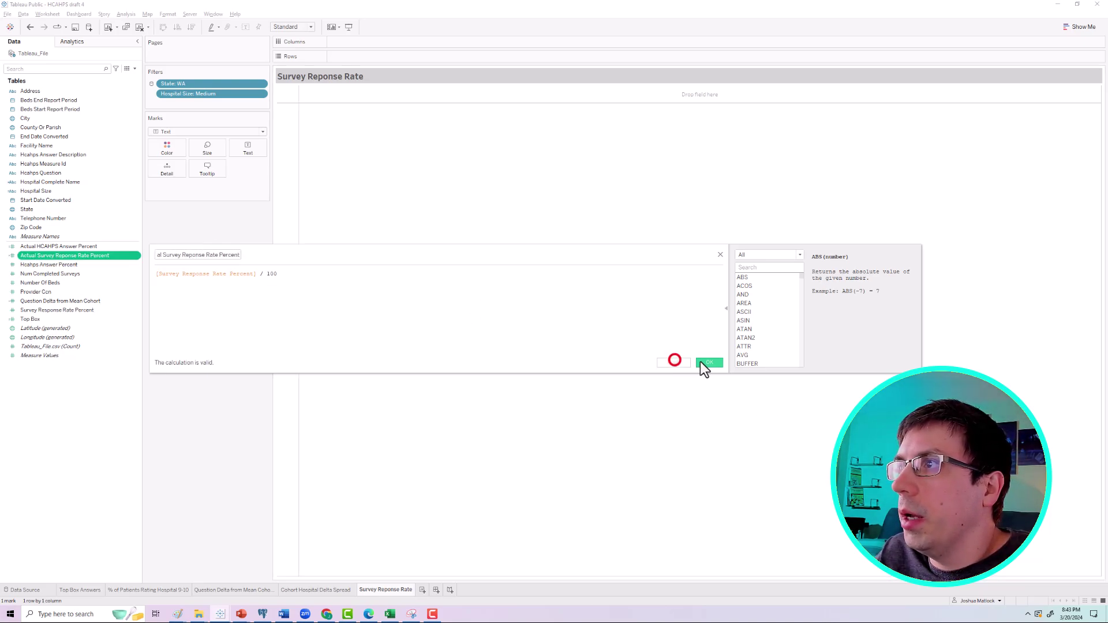
# Save the calculated field, show Actual Survey Reponse Rate Percent as the text mark, and aggregate it as an average.
pyautogui.click(701, 363)
pyautogui.moveTo(30, 256); pyautogui.dragTo(240, 152)
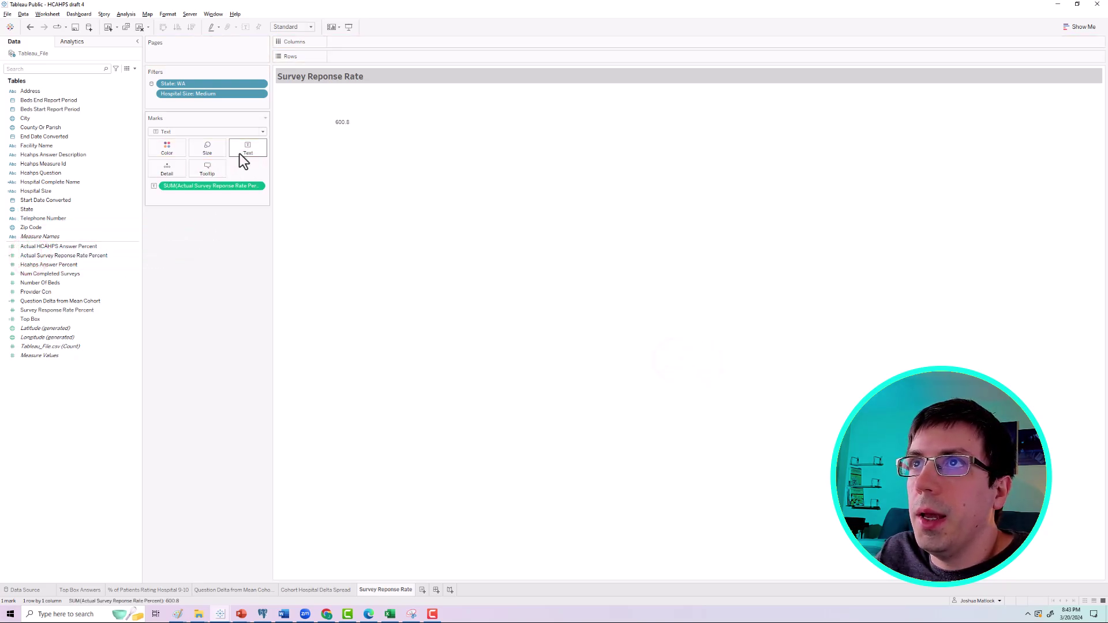
pyautogui.rightClick(221, 185)
pyautogui.moveTo(267, 259)
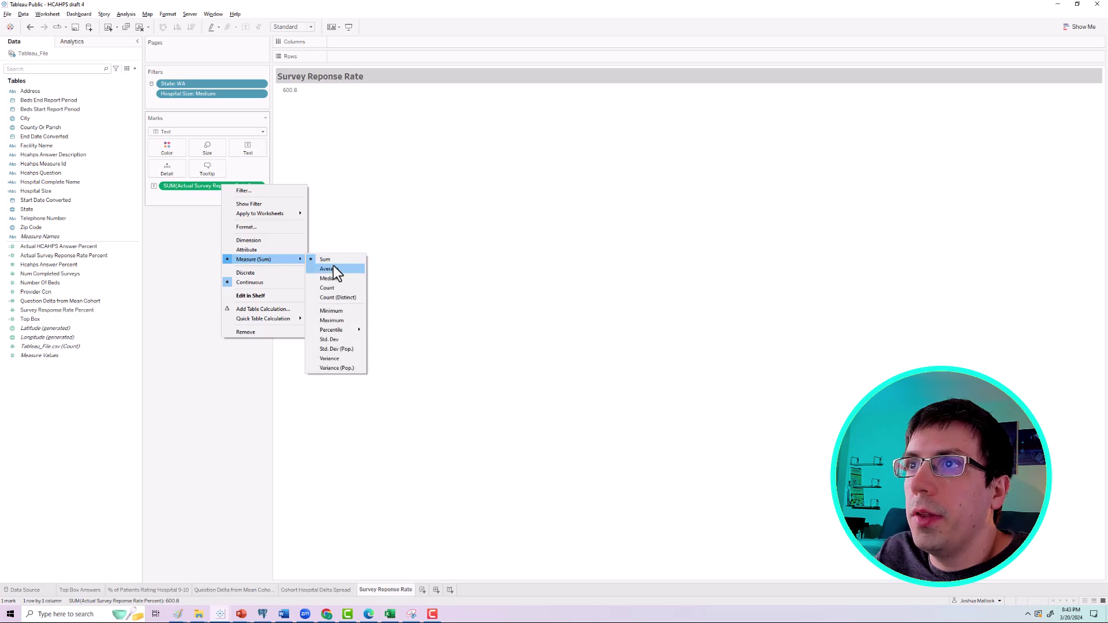
pyautogui.click(333, 265)
# Format the averaged survey response rate numbers as Percentage with 2 decimal places.
pyautogui.rightClick(205, 188)
pyautogui.click(231, 227)
pyautogui.click(85, 124)
pyautogui.click(83, 174)
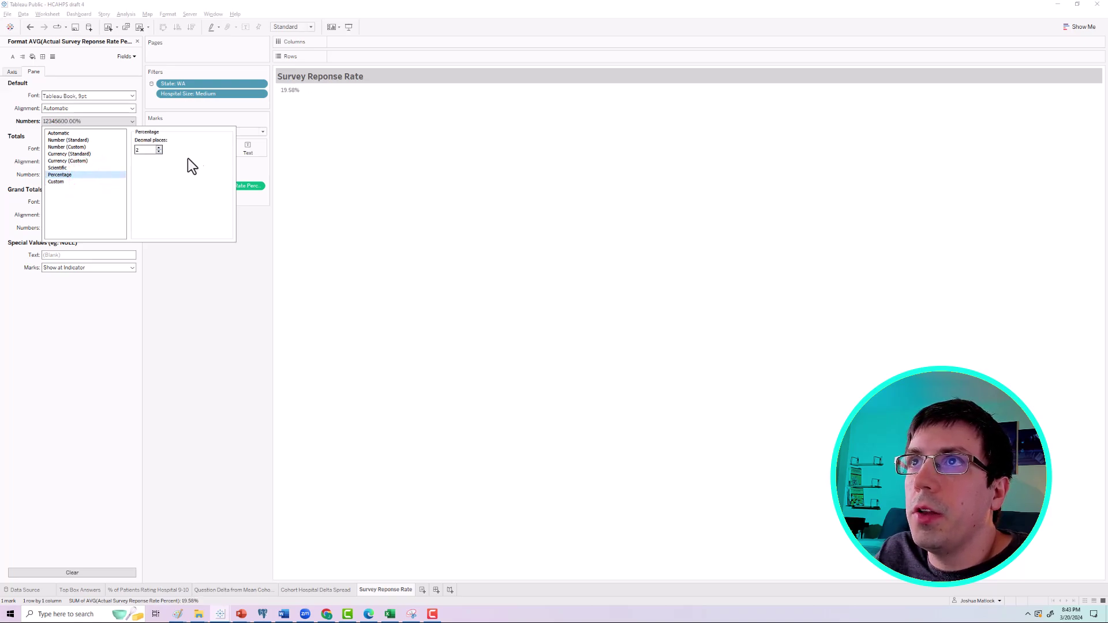
pyautogui.click(219, 247)
# Enlarge the response rate's text mark and resize its cell so the larger value fits.
pyautogui.click(210, 149)
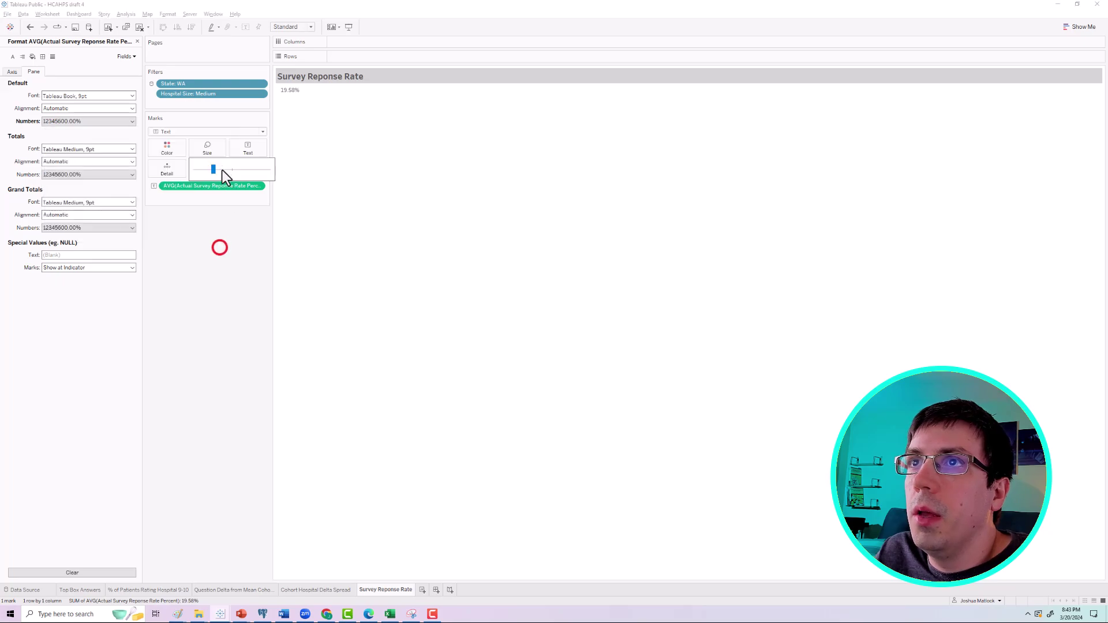
pyautogui.moveTo(214, 171); pyautogui.dragTo(249, 173)
pyautogui.click(321, 170)
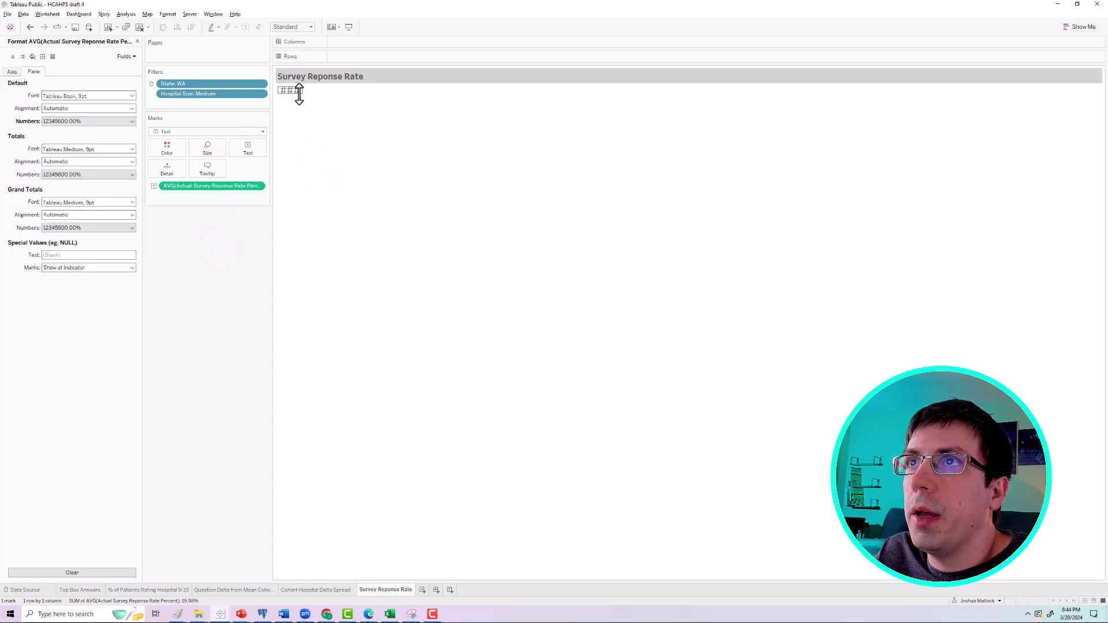
pyautogui.click(299, 95)
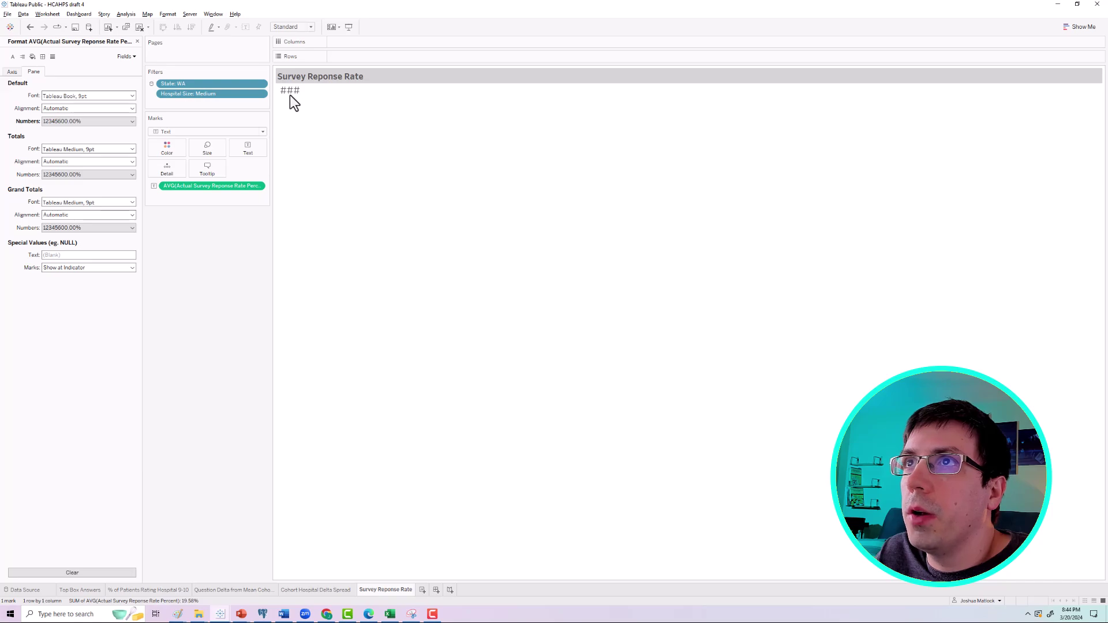
pyautogui.moveTo(293, 95); pyautogui.dragTo(318, 103)
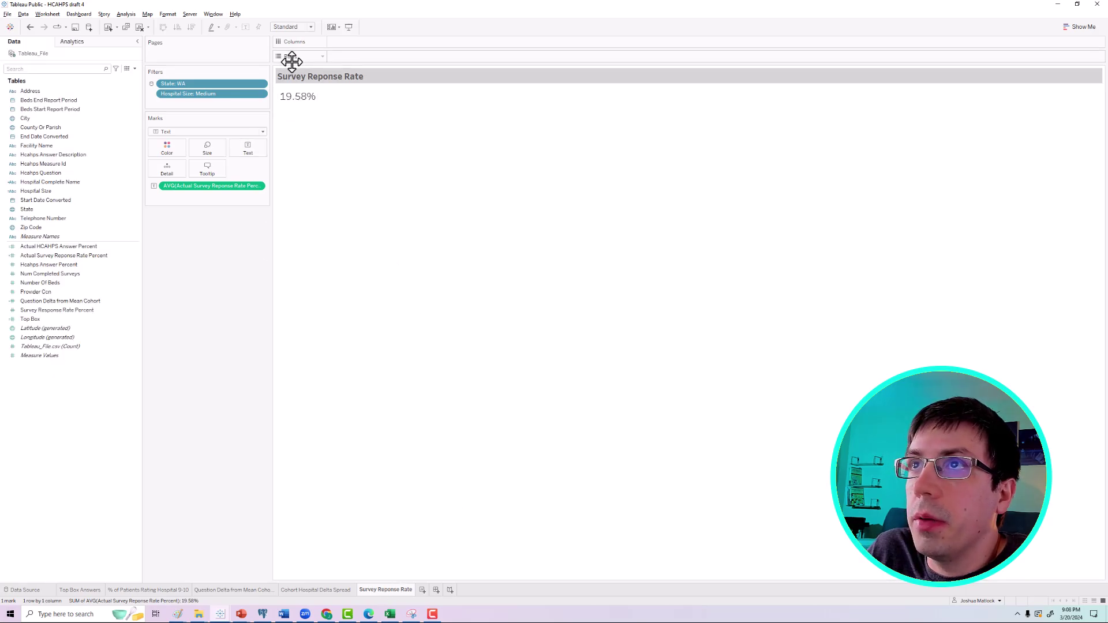
# Duplicate the Survey Reponse Rate sheet and rename the copy "# of Completed Surveys".
pyautogui.rightClick(390, 589)
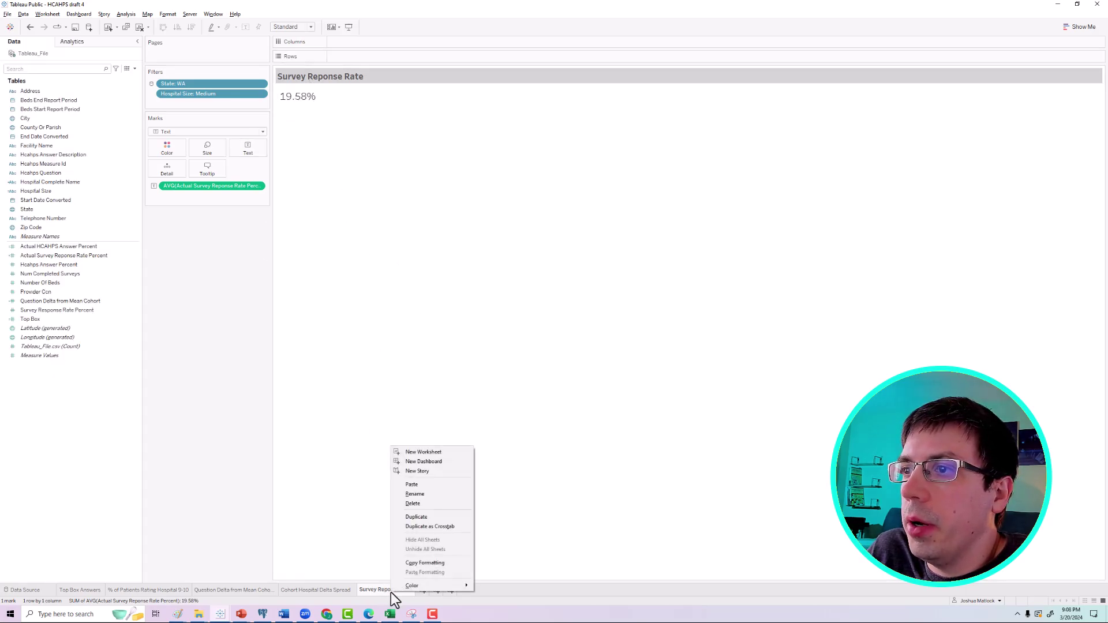
pyautogui.click(410, 518)
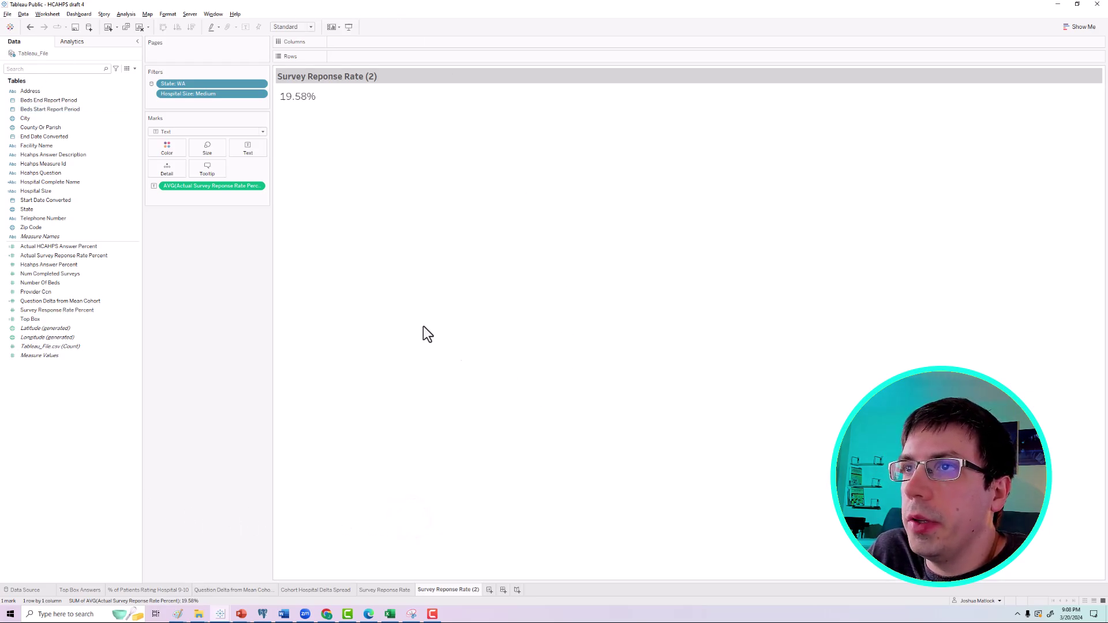
pyautogui.doubleClick(437, 589)
pyautogui.write('# of Completed Surveys')
pyautogui.press('Return')
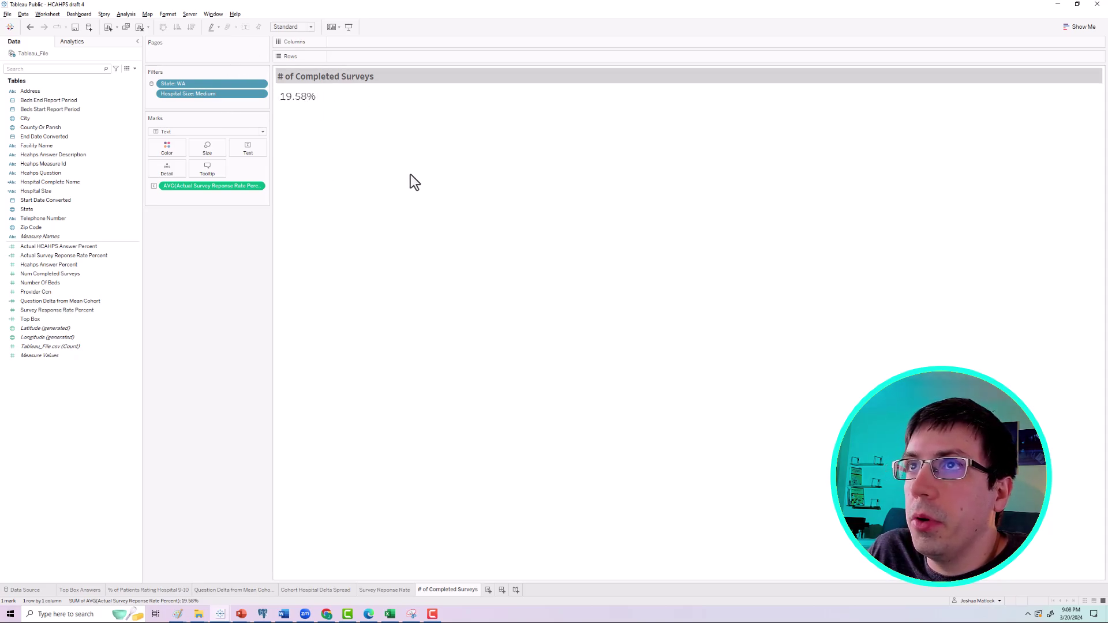
# Replace the response rate text mark with Num Completed Surveys and enlarge its cell to fit the value.
pyautogui.click(91, 264)
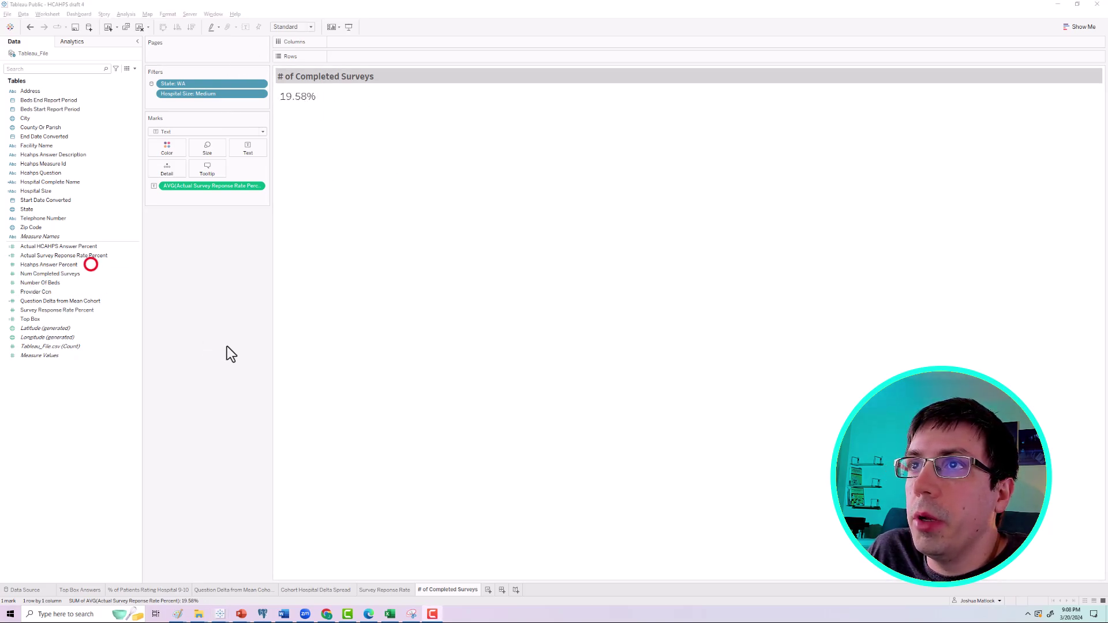
pyautogui.moveTo(179, 186); pyautogui.dragTo(189, 253)
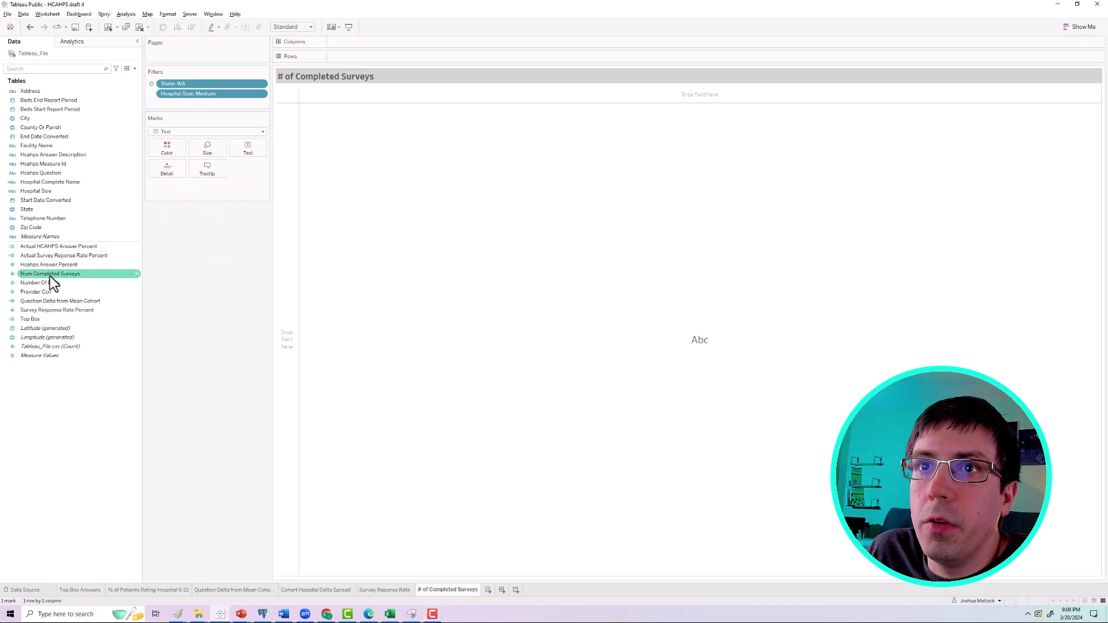
pyautogui.moveTo(43, 275); pyautogui.dragTo(244, 147)
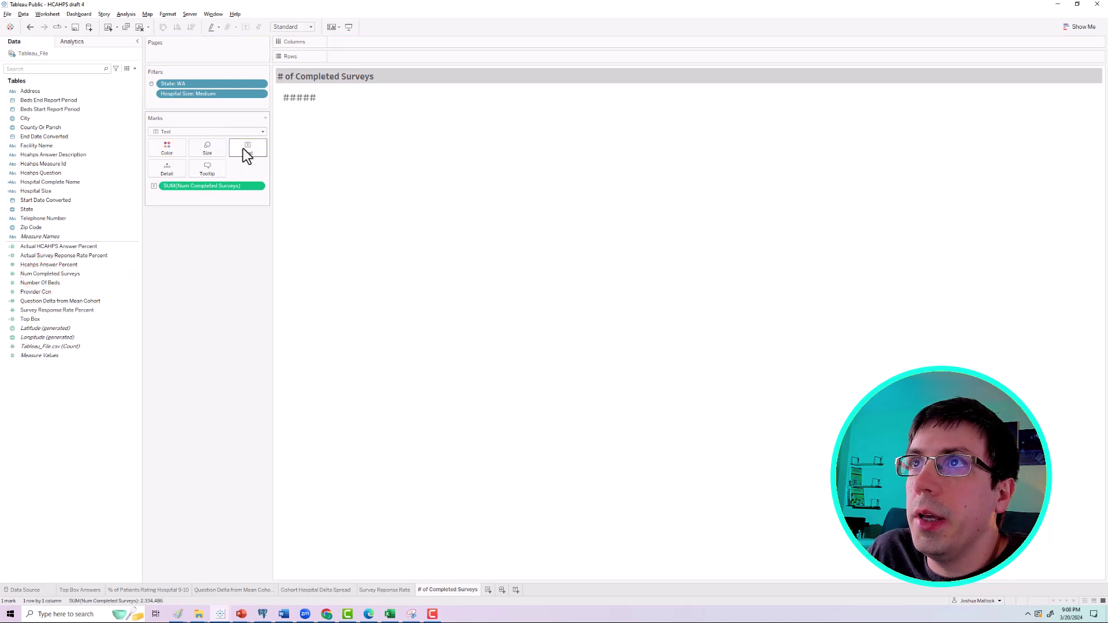
pyautogui.click(302, 106)
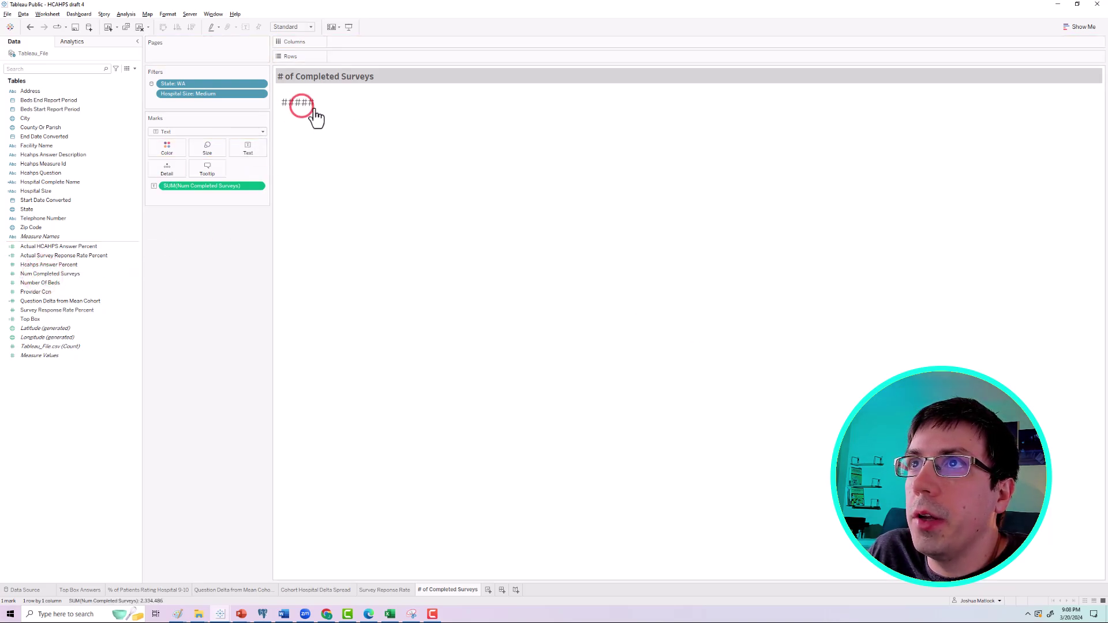
pyautogui.moveTo(318, 105); pyautogui.dragTo(329, 106)
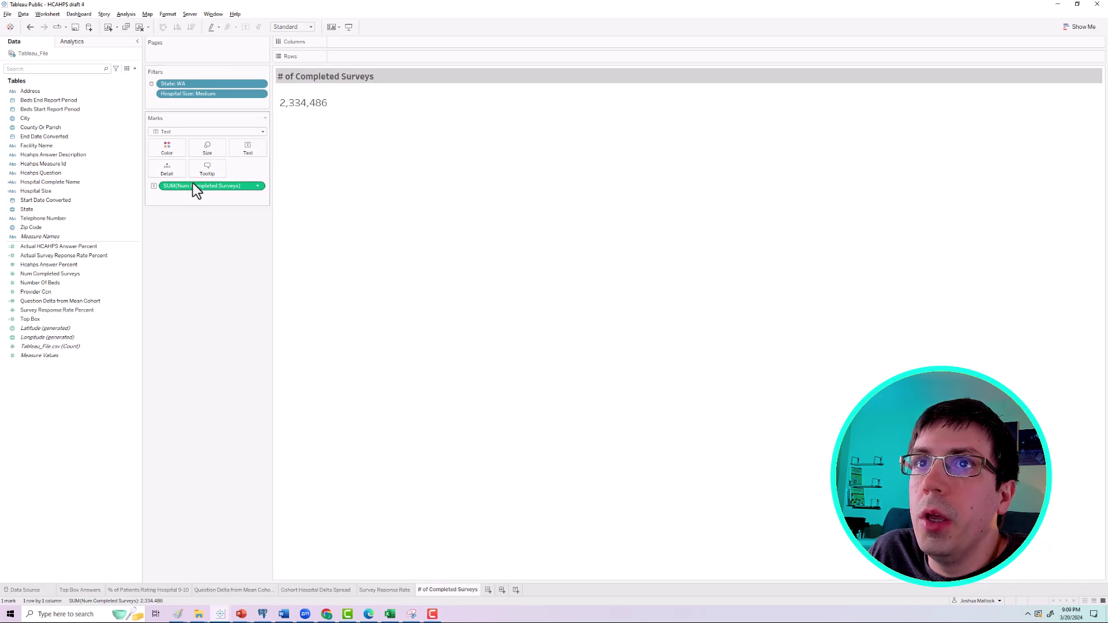
# Add a Hospital Complete Name filter, search for "Harrison Medical", and keep only Harrison Medical Center.
pyautogui.moveTo(50, 182); pyautogui.dragTo(210, 104)
pyautogui.click(523, 231)
pyautogui.write('Har')
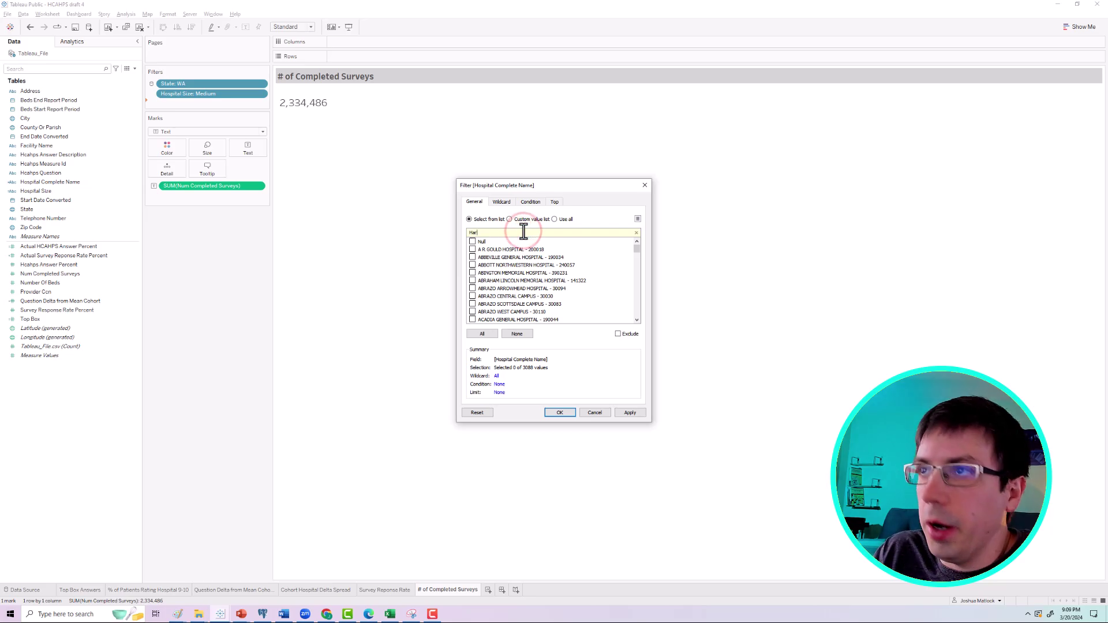
pyautogui.write('rison Medical')
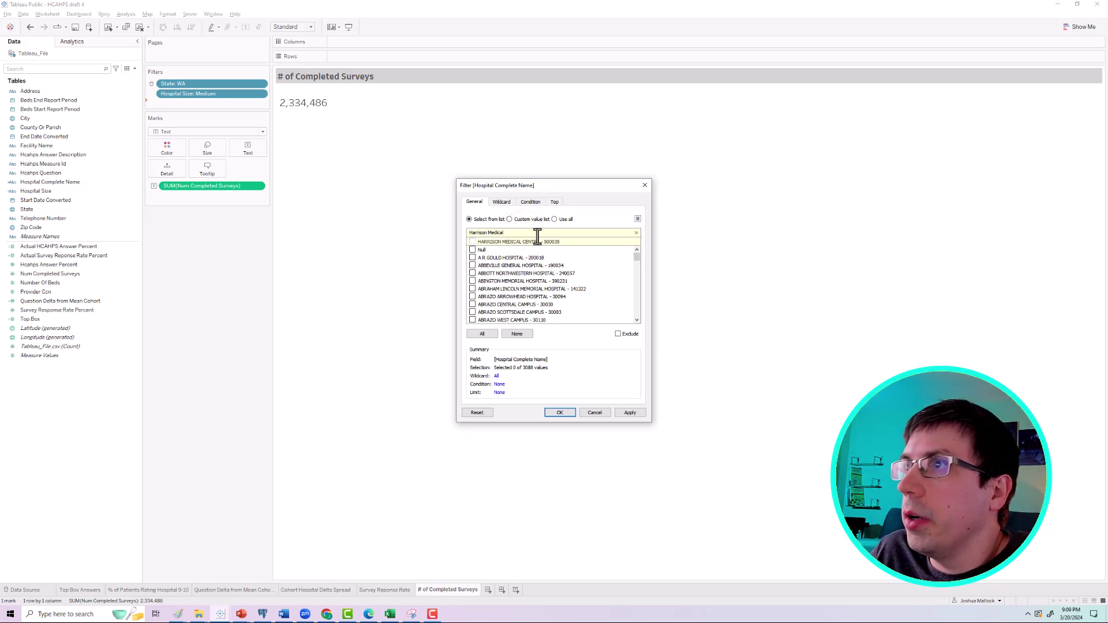
pyautogui.click(629, 412)
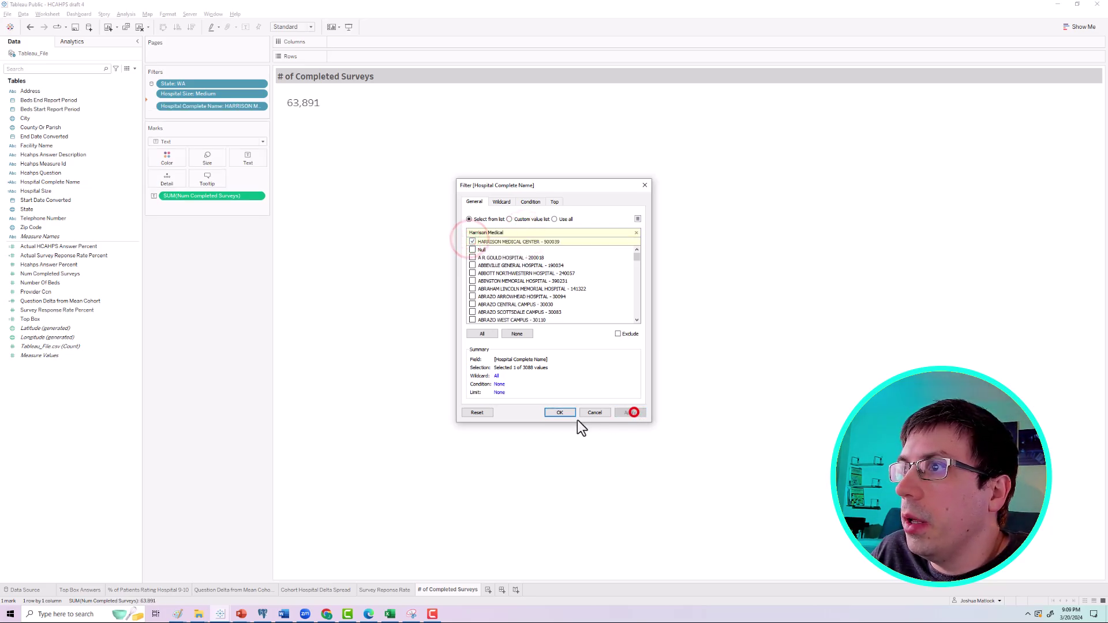
pyautogui.click(566, 413)
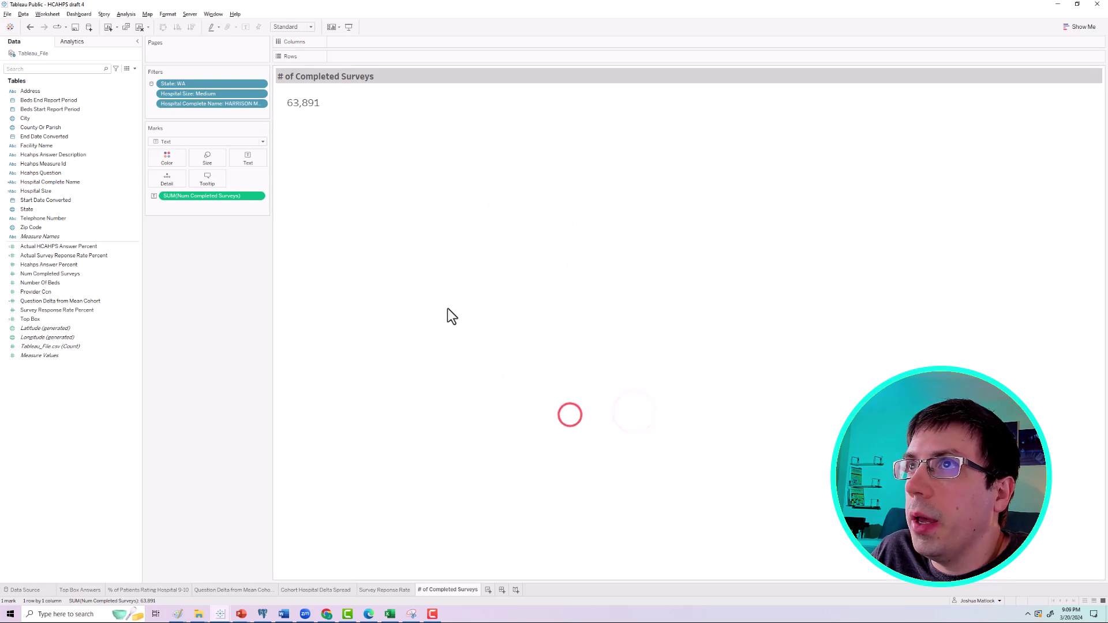
# Examine the full underlying data of the completed surveys mark, including the Num Completed Surveys column, and close it.
pyautogui.click(309, 114)
pyautogui.rightClick(310, 107)
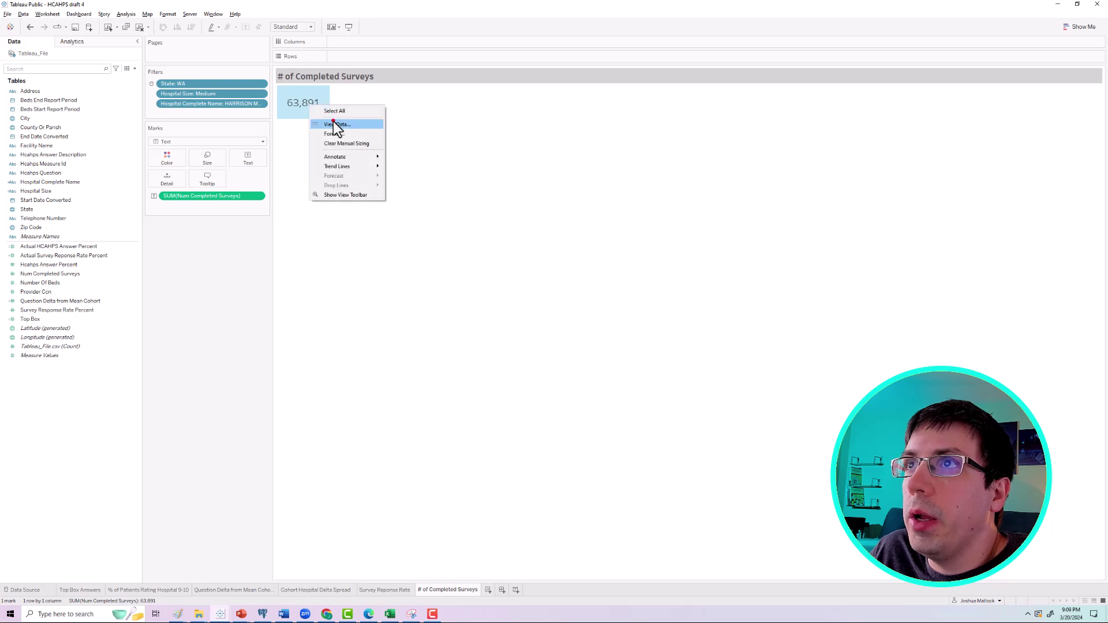
pyautogui.click(334, 122)
pyautogui.moveTo(536, 196); pyautogui.dragTo(620, 186)
pyautogui.click(510, 226)
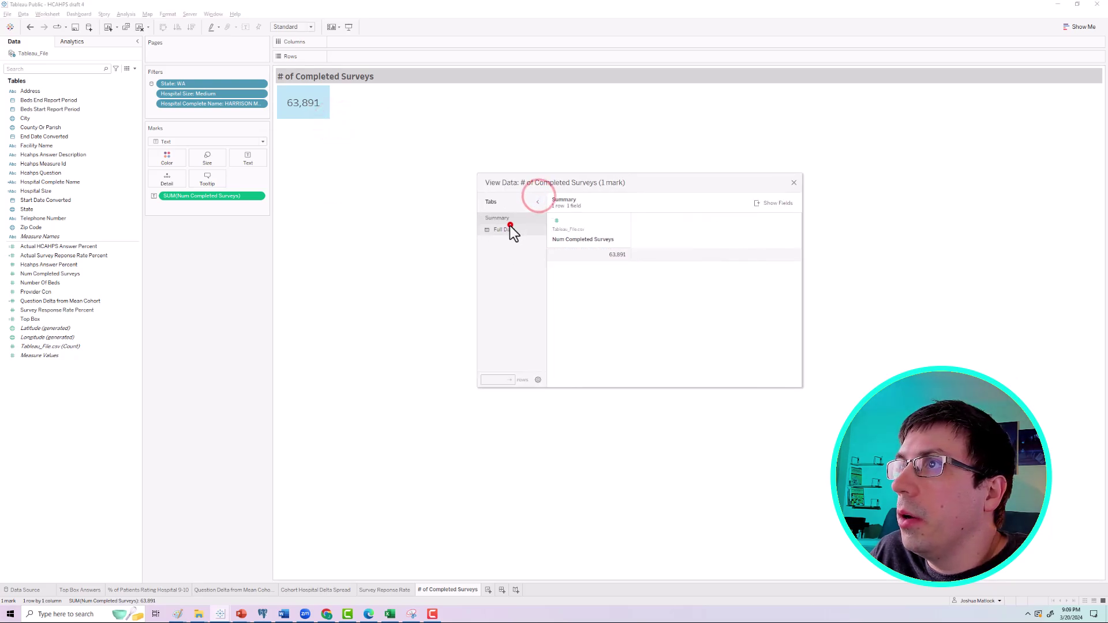
pyautogui.moveTo(570, 382); pyautogui.dragTo(819, 373)
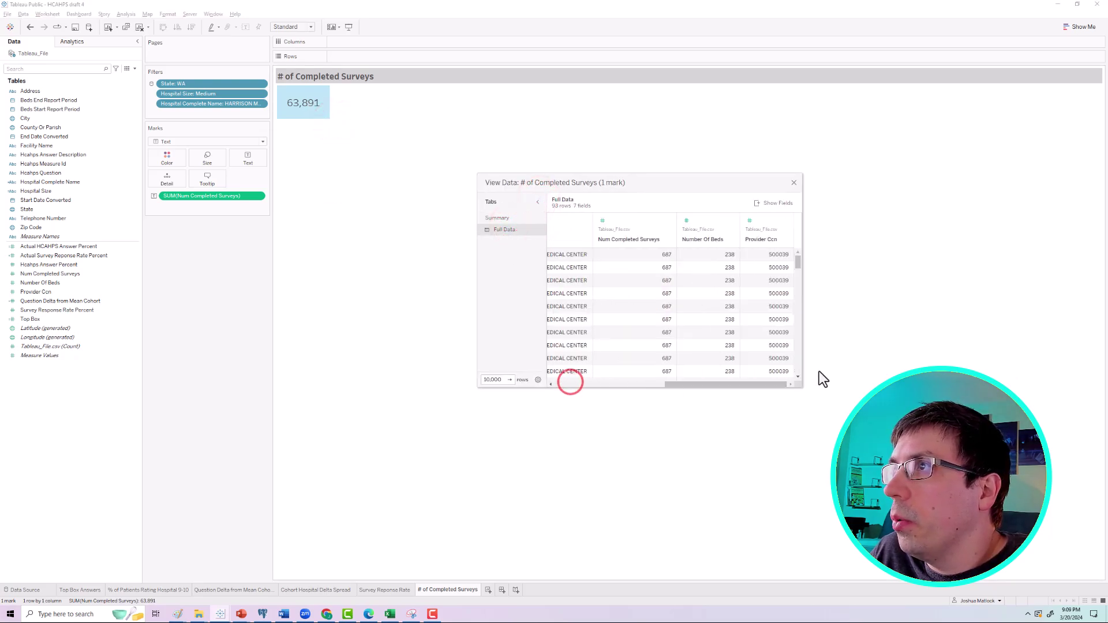
pyautogui.moveTo(679, 386); pyautogui.dragTo(657, 383)
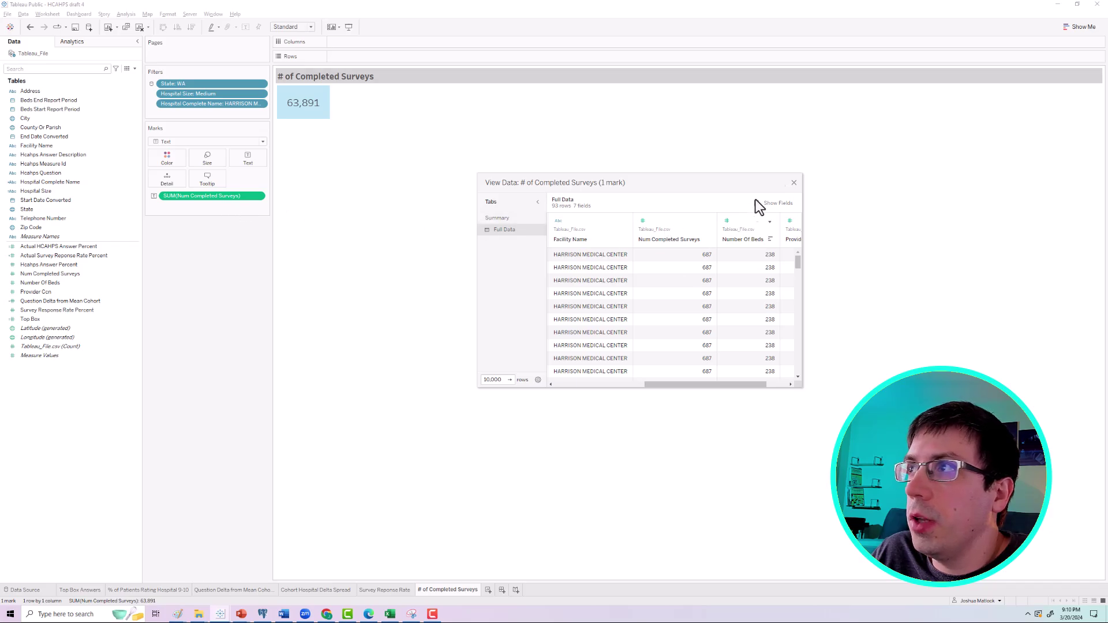
pyautogui.click(794, 184)
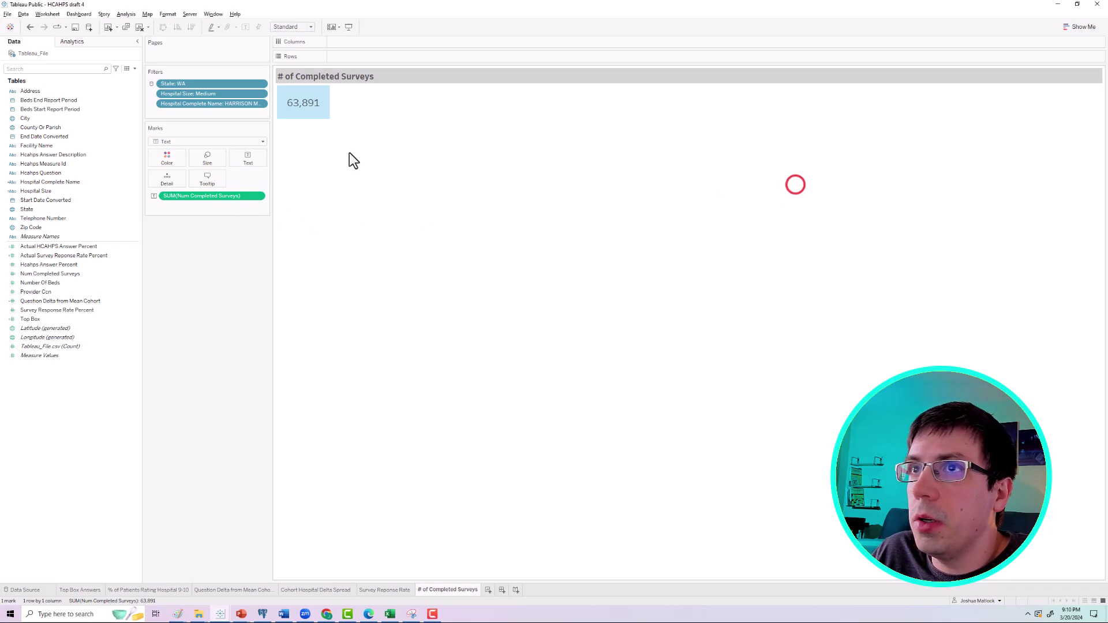
# Change the Num Completed Surveys text mark's aggregation to Average.
pyautogui.rightClick(188, 196)
pyautogui.moveTo(227, 271)
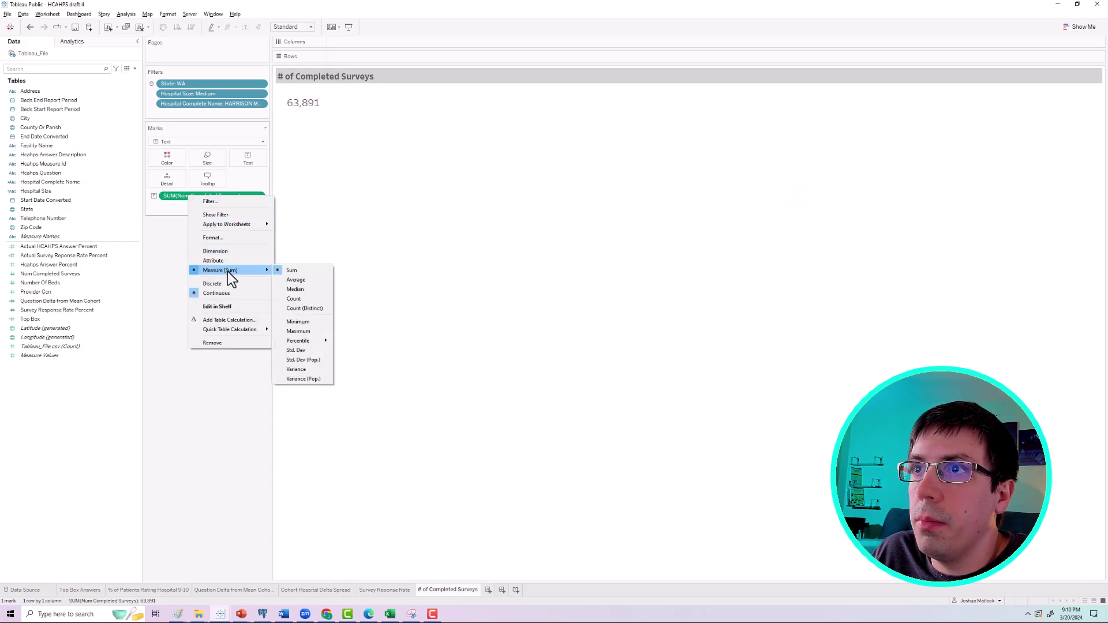
pyautogui.click(303, 279)
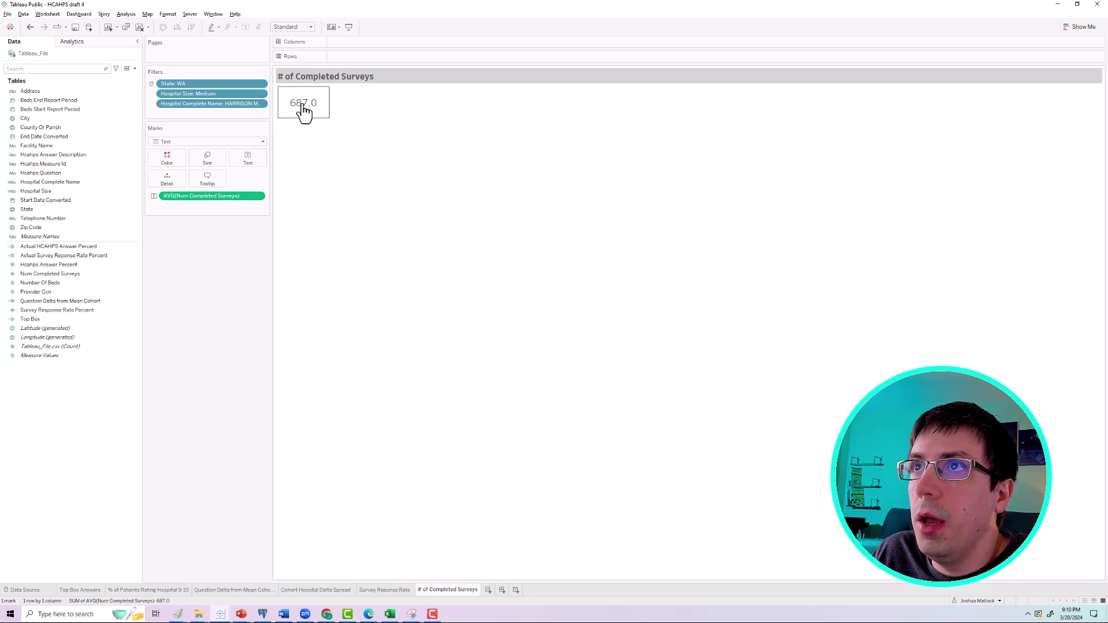
# Apply the Number (Custom) format to the averaged Num Completed Surveys and reduce its decimal places by two.
pyautogui.rightClick(237, 198)
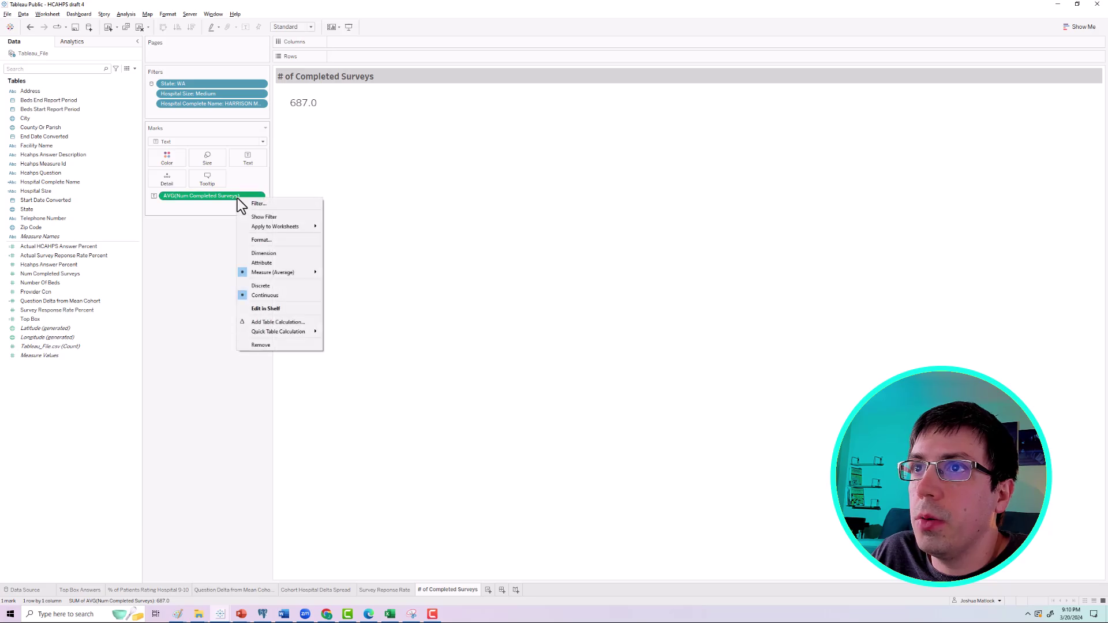
pyautogui.click(265, 238)
pyautogui.click(83, 124)
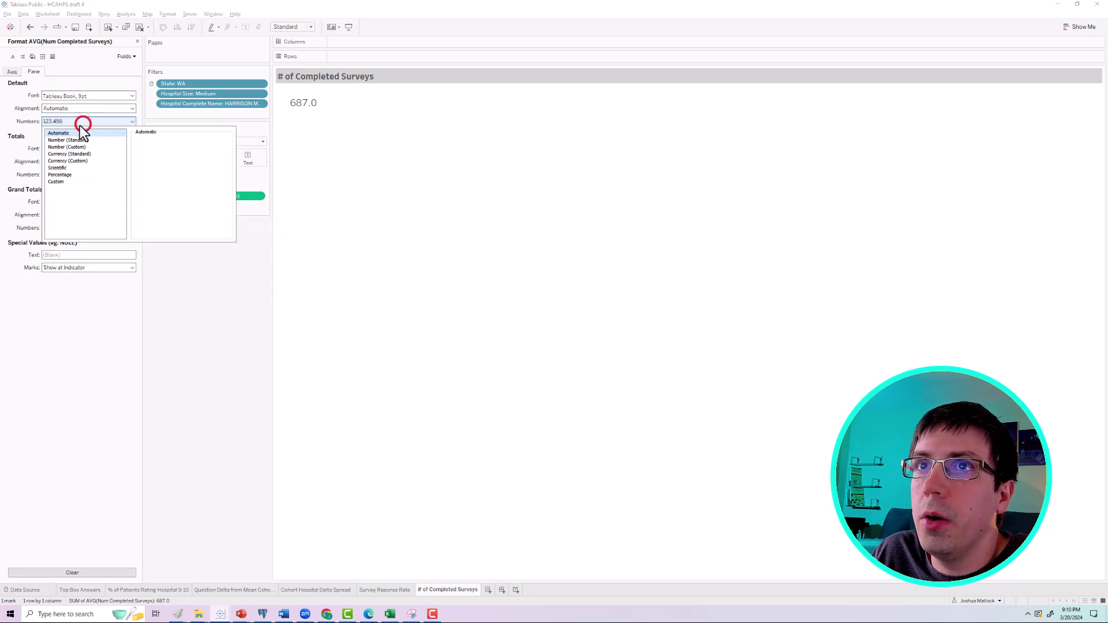
pyautogui.click(74, 147)
pyautogui.click(159, 152)
pyautogui.click(159, 152)
pyautogui.click(226, 278)
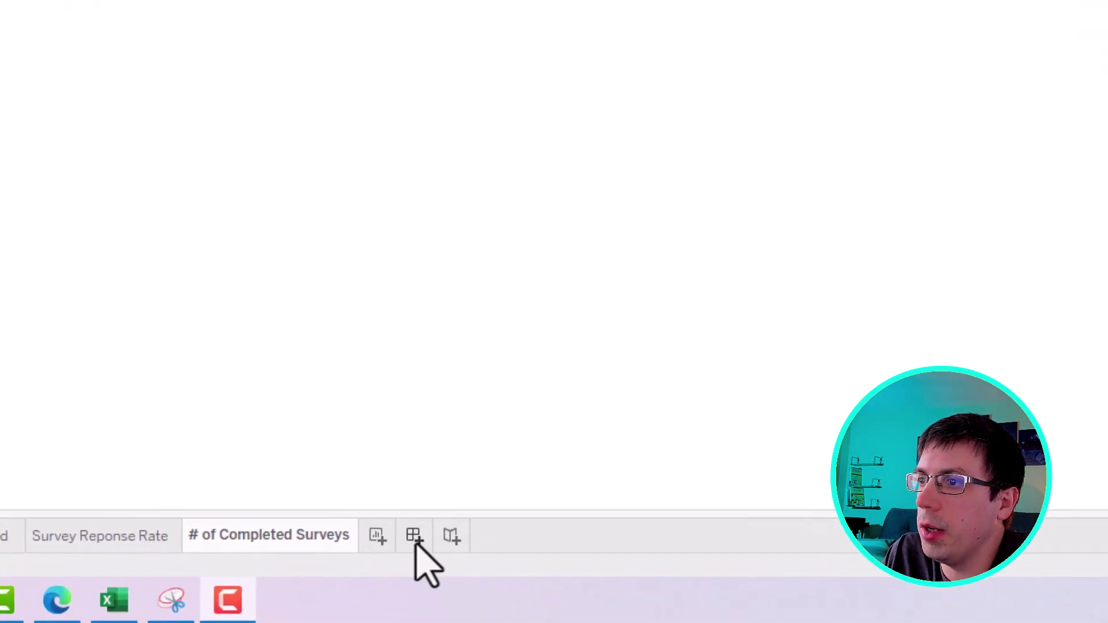
# Create a new dashboard and rename it "HCAHPS Dashboard".
pyautogui.click(414, 536)
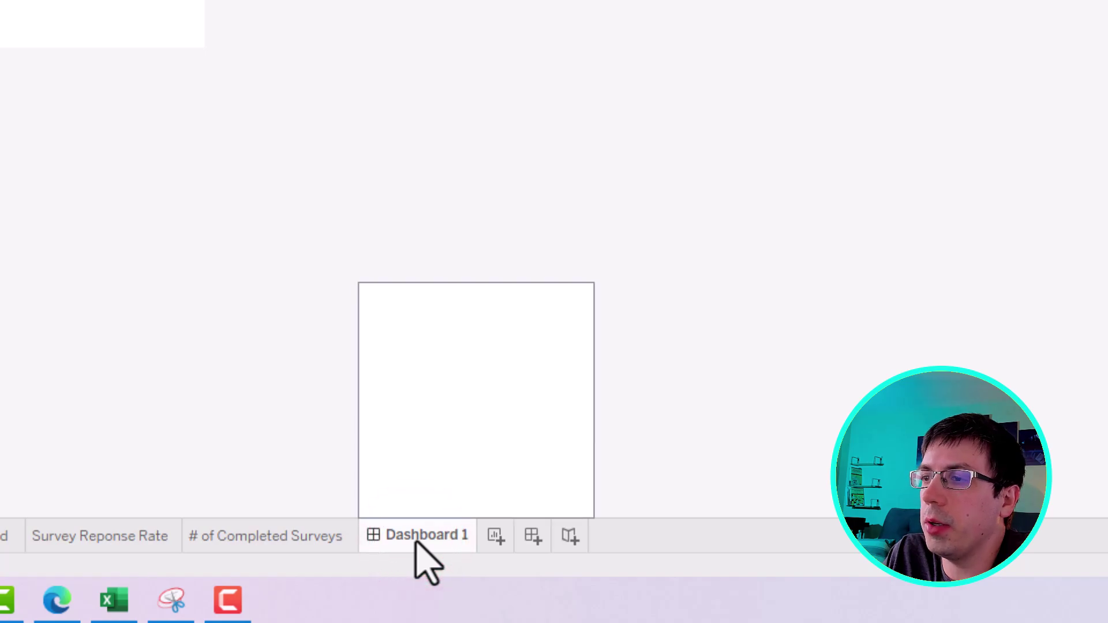
pyautogui.doubleClick(416, 537)
pyautogui.write('HCAHPS ')
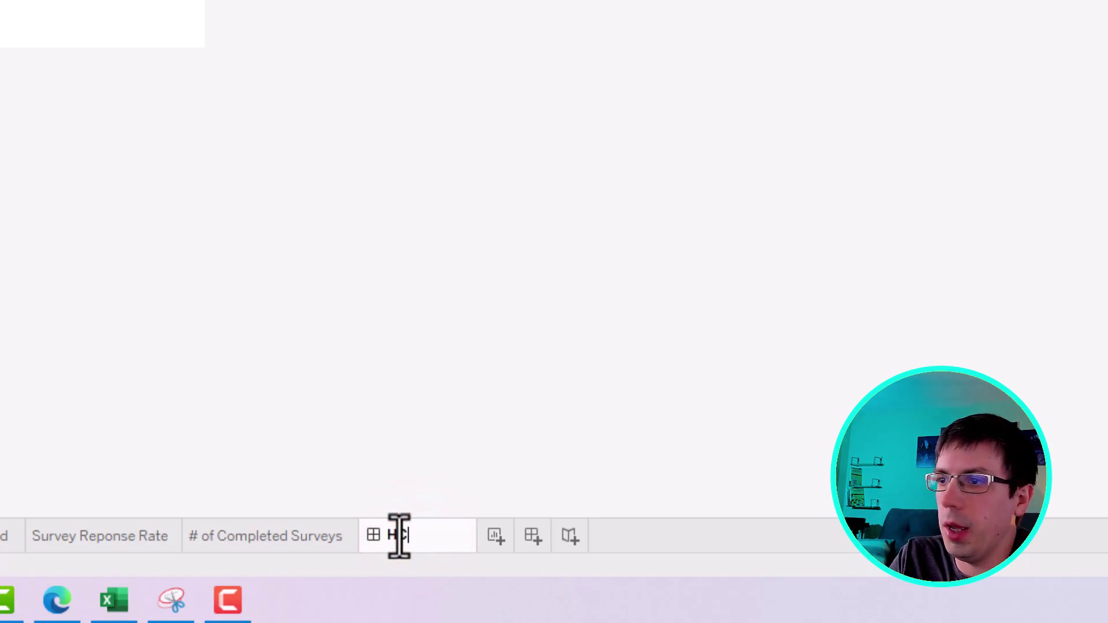
pyautogui.write('Dashboard')
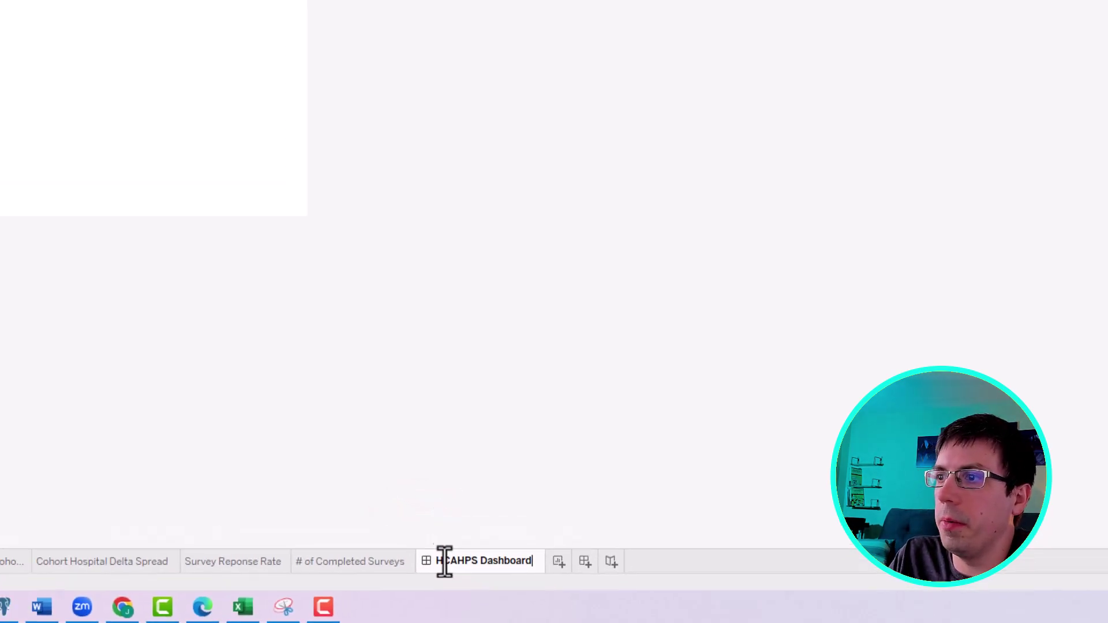
pyautogui.press('Return')
# Set the dashboard to a fixed size using the Generic Desktop (1366 x 768) preset.
pyautogui.click(39, 107)
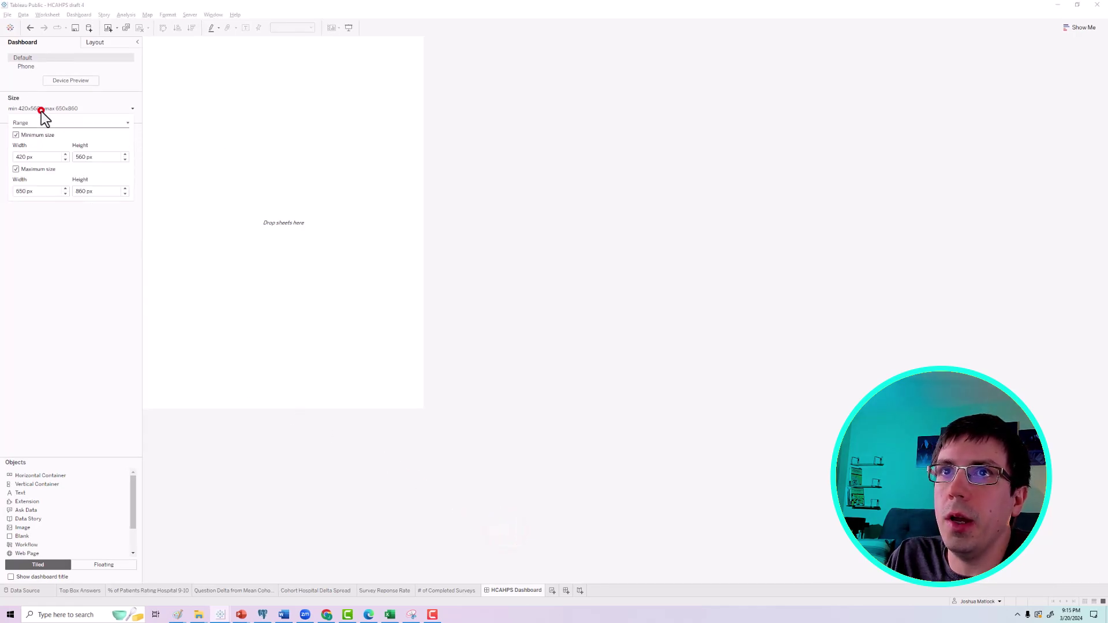
pyautogui.click(41, 124)
pyautogui.click(33, 130)
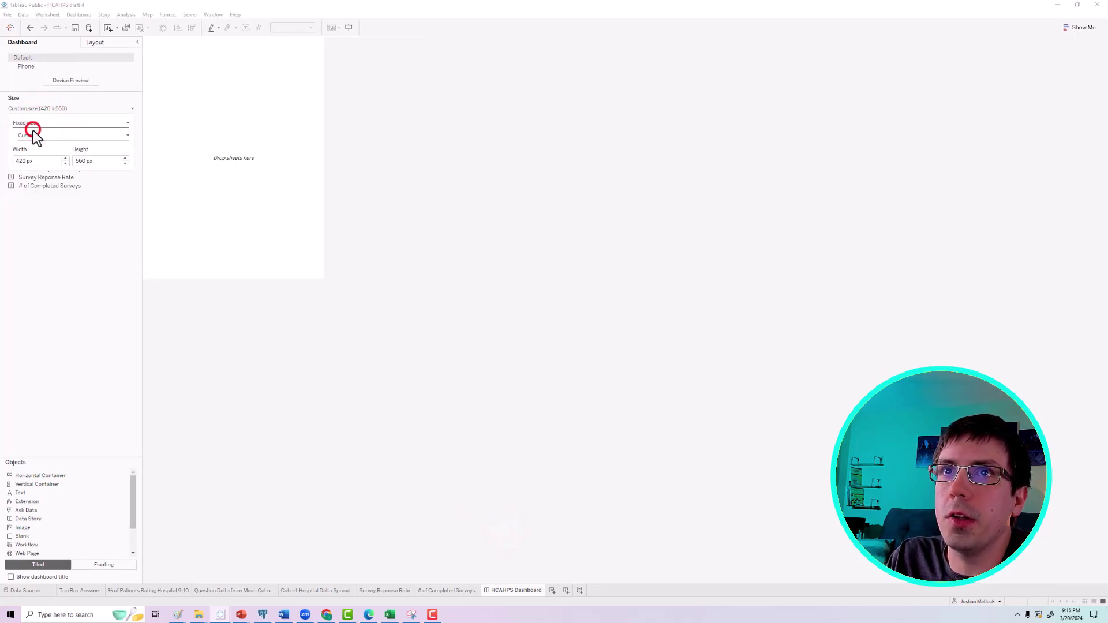
pyautogui.click(45, 138)
pyautogui.click(43, 143)
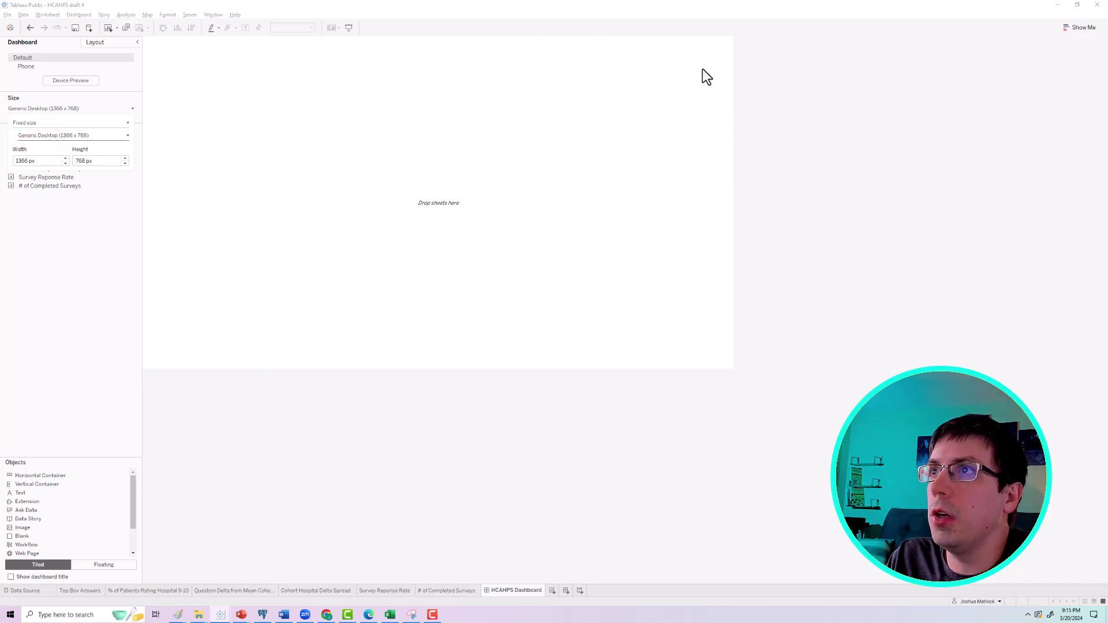
# Place the % of Patients Rating Hospital 9-10 sheet on the empty dashboard.
pyautogui.click(290, 412)
pyautogui.moveTo(29, 143)
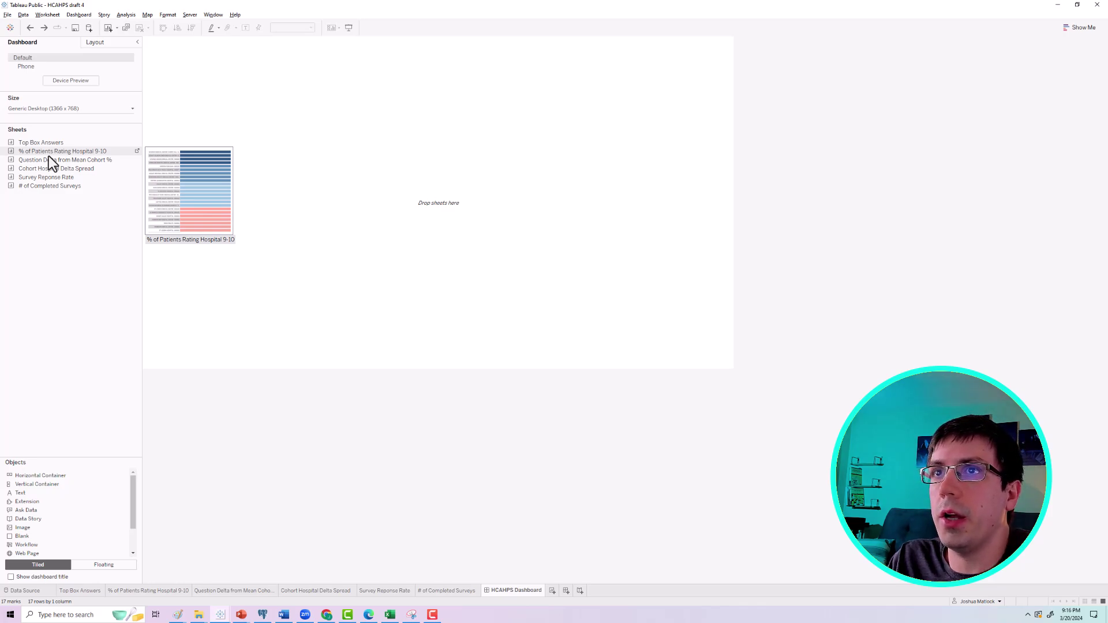
pyautogui.moveTo(45, 152); pyautogui.dragTo(362, 171)
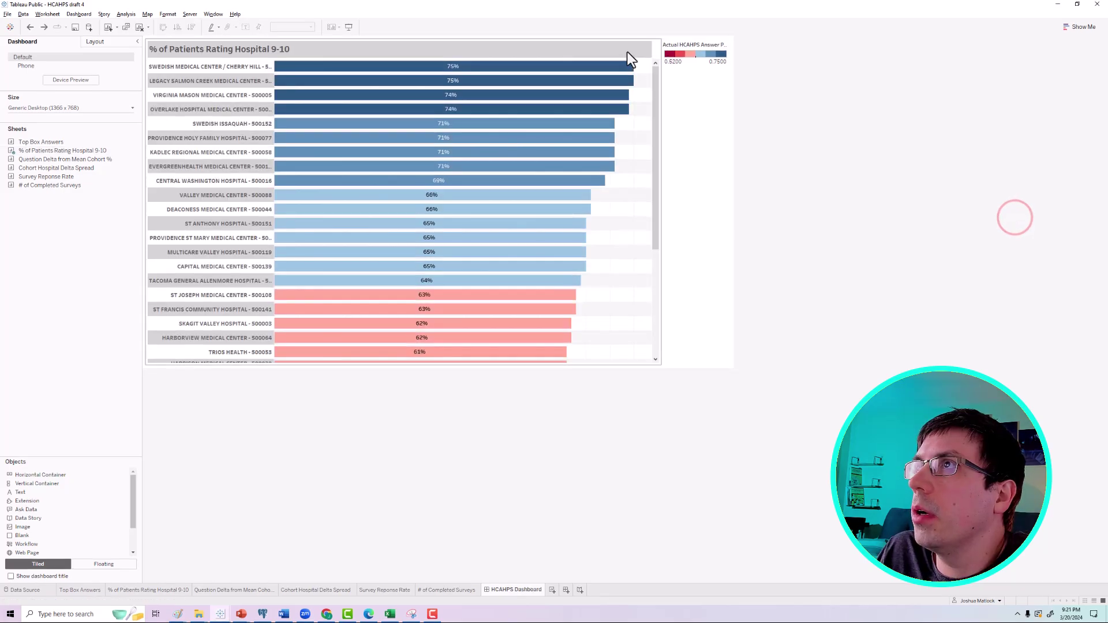
# Show the State and Hospital Size filters of the % of Patients Rating Hospital 9-10 sheet on the dashboard.
pyautogui.click(610, 50)
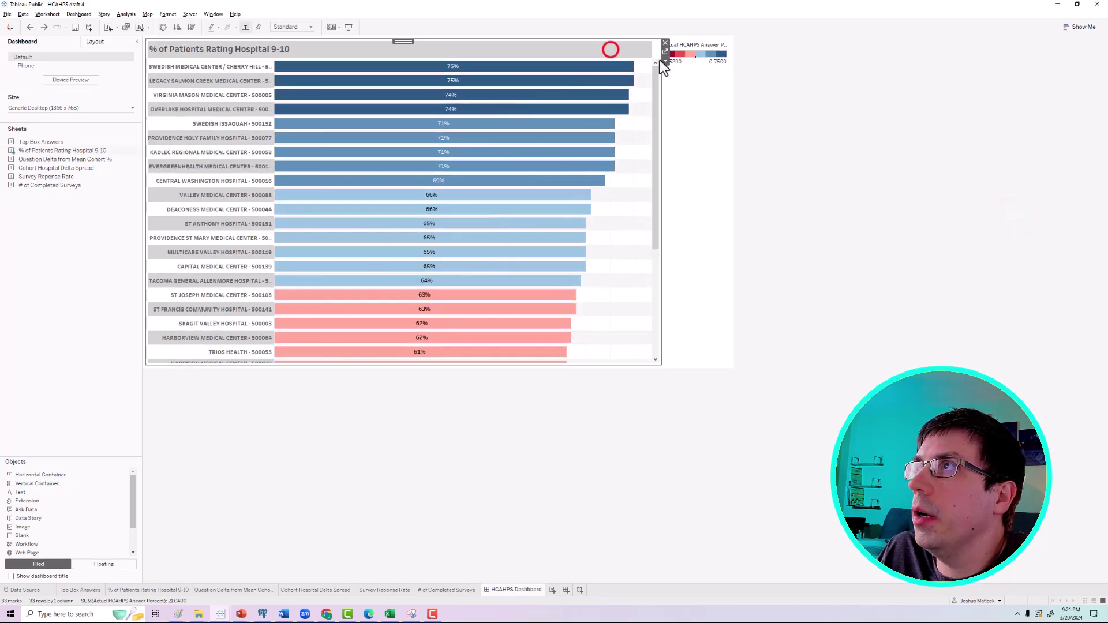
pyautogui.click(665, 62)
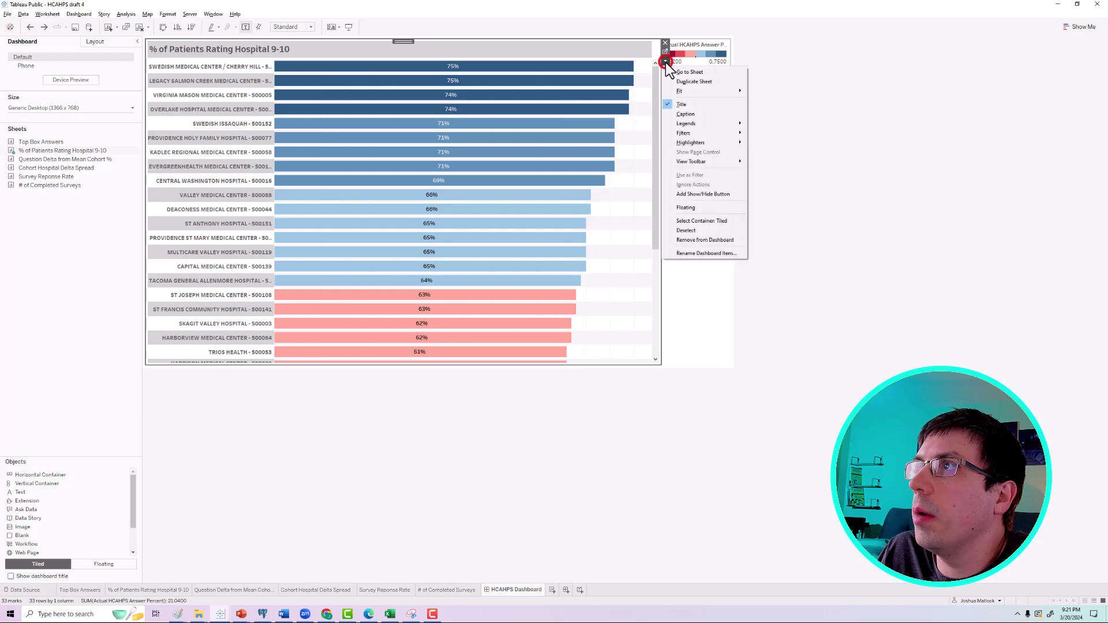
pyautogui.moveTo(686, 137)
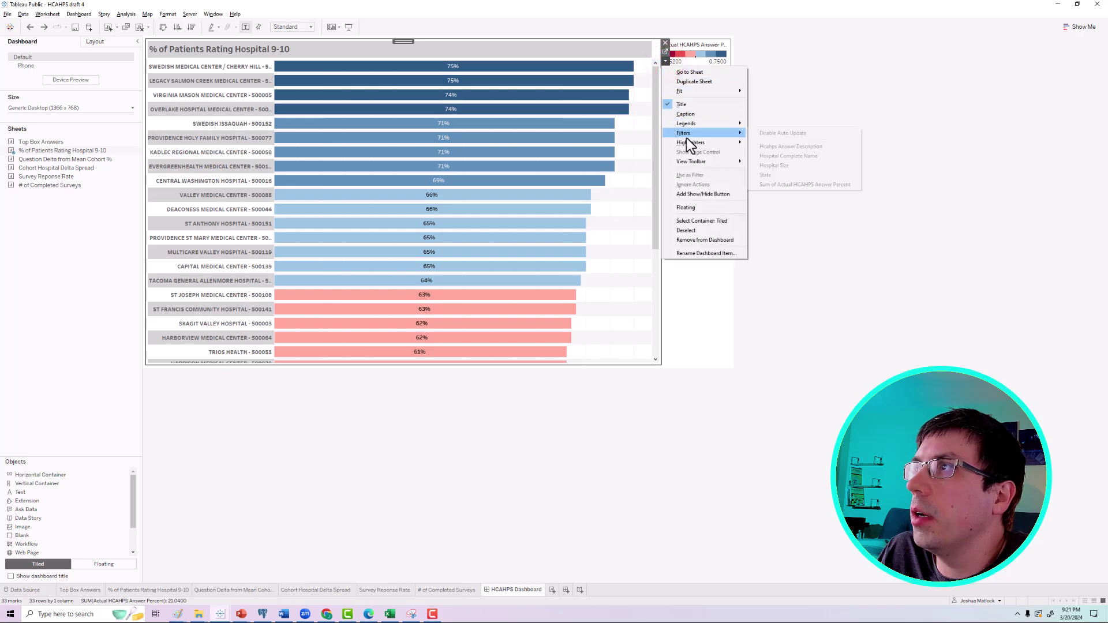
pyautogui.click(774, 172)
pyautogui.click(665, 61)
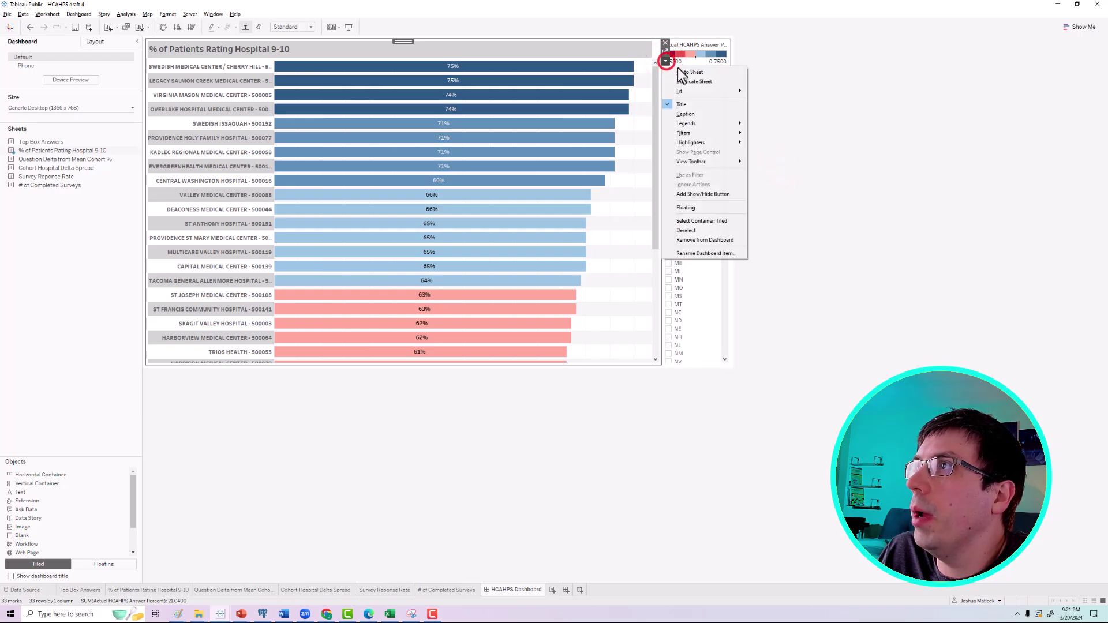
pyautogui.moveTo(704, 132)
pyautogui.click(787, 162)
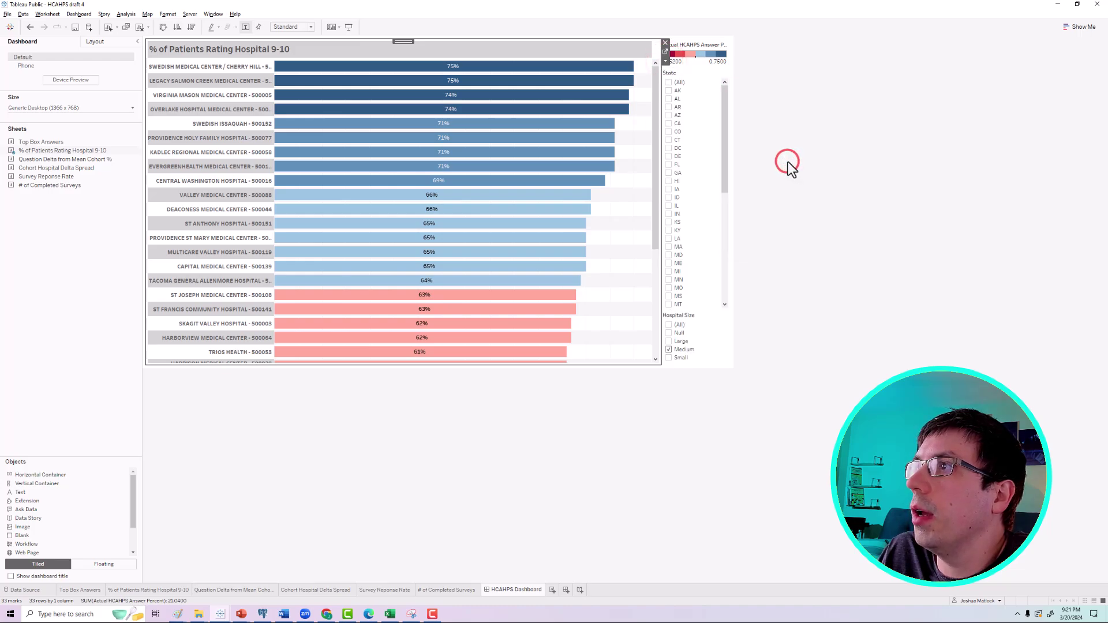
# Change the State filter to a single-value dropdown and look through its list of states.
pyautogui.click(725, 89)
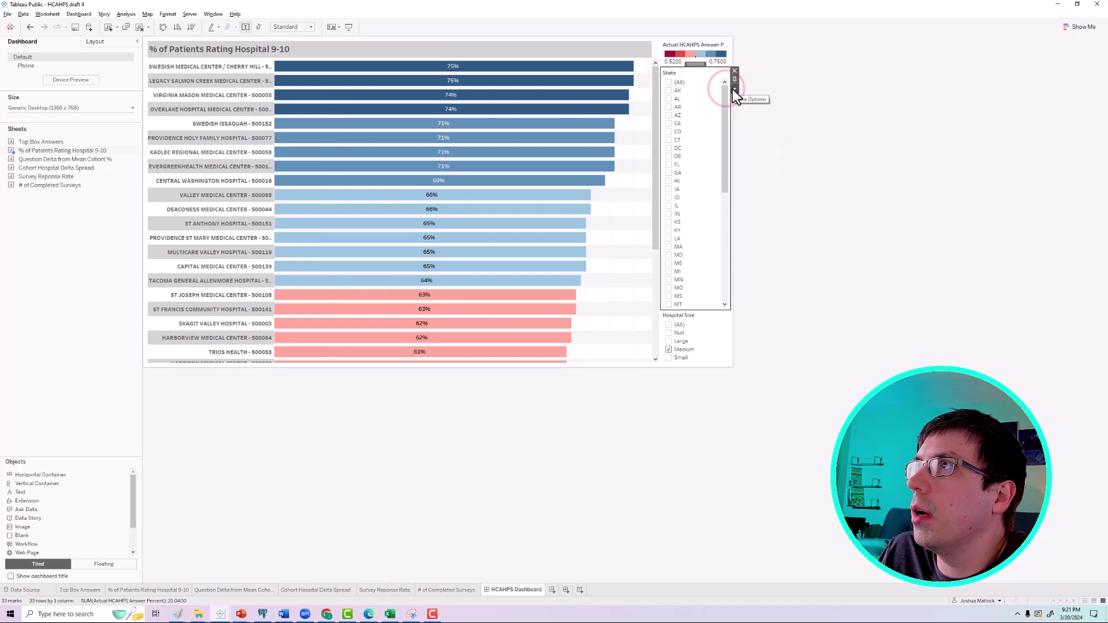
pyautogui.click(733, 89)
pyautogui.click(774, 174)
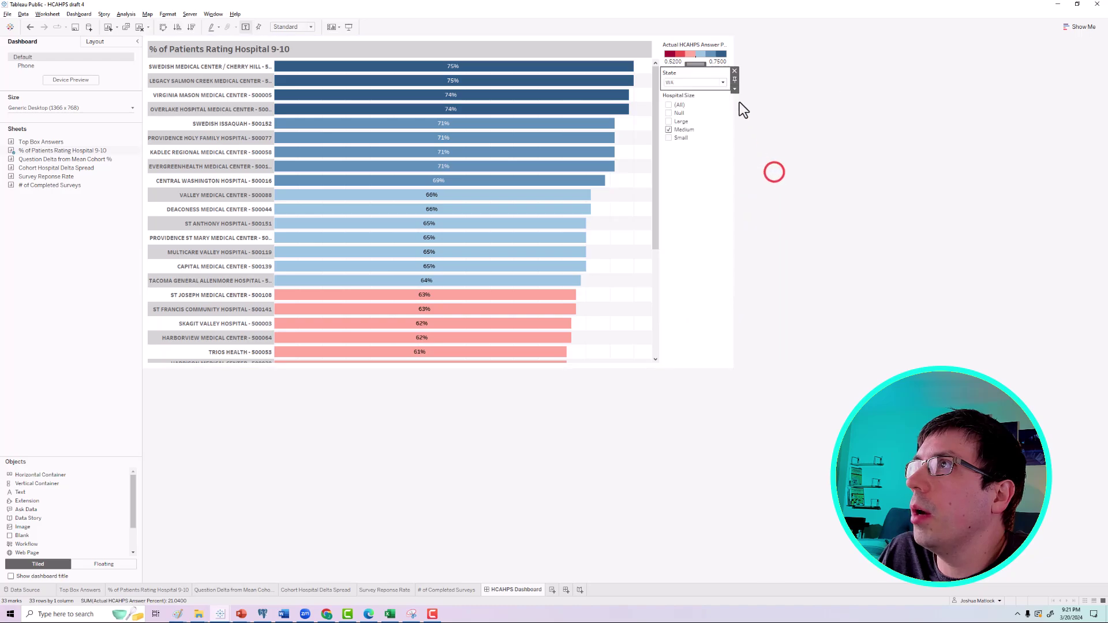
pyautogui.click(723, 83)
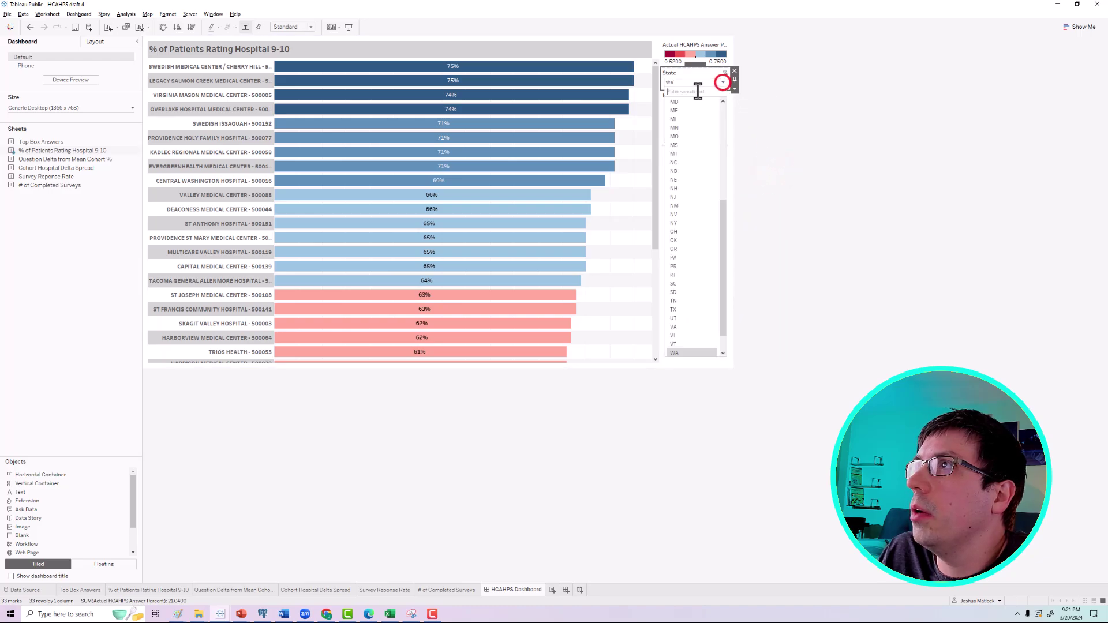
pyautogui.click(722, 209)
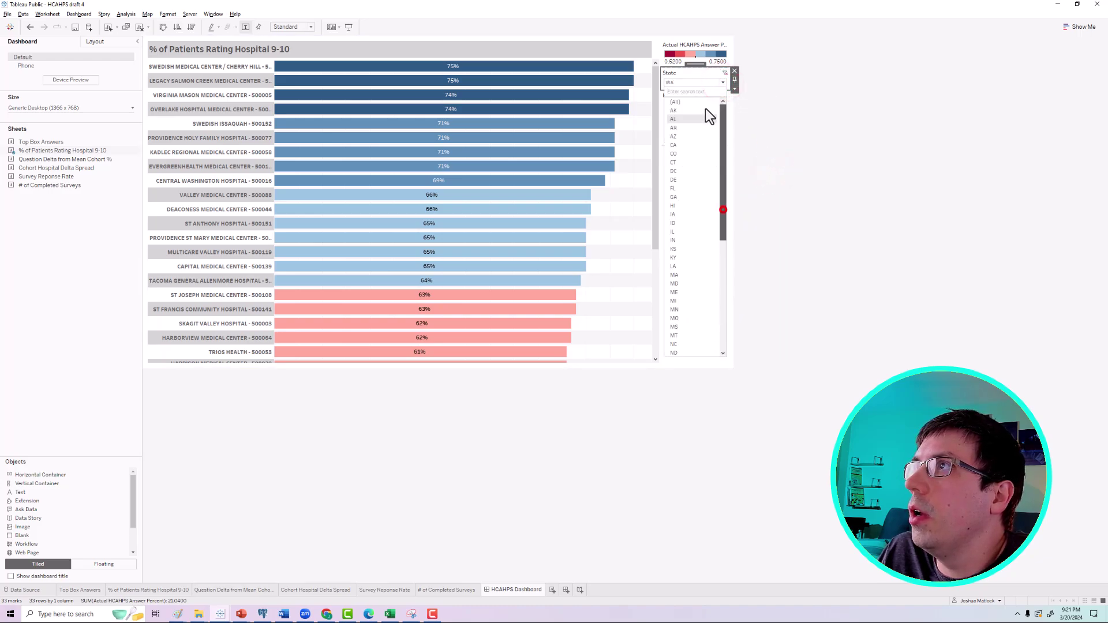
# Turn off the "All" value option for the State filter and check its list of choices.
pyautogui.click(734, 89)
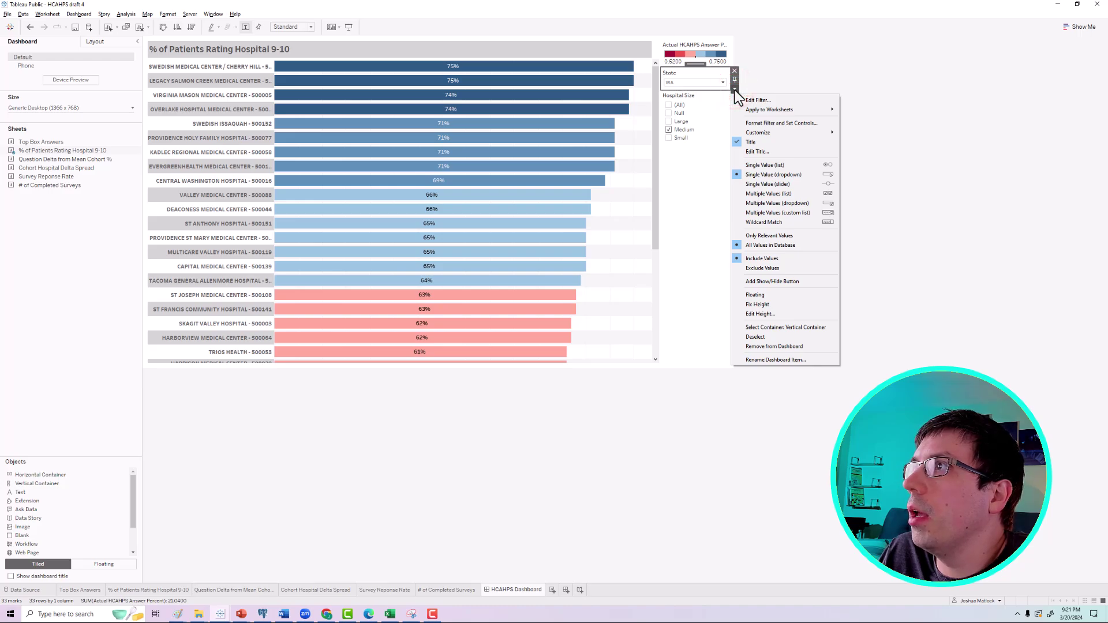
pyautogui.moveTo(767, 133)
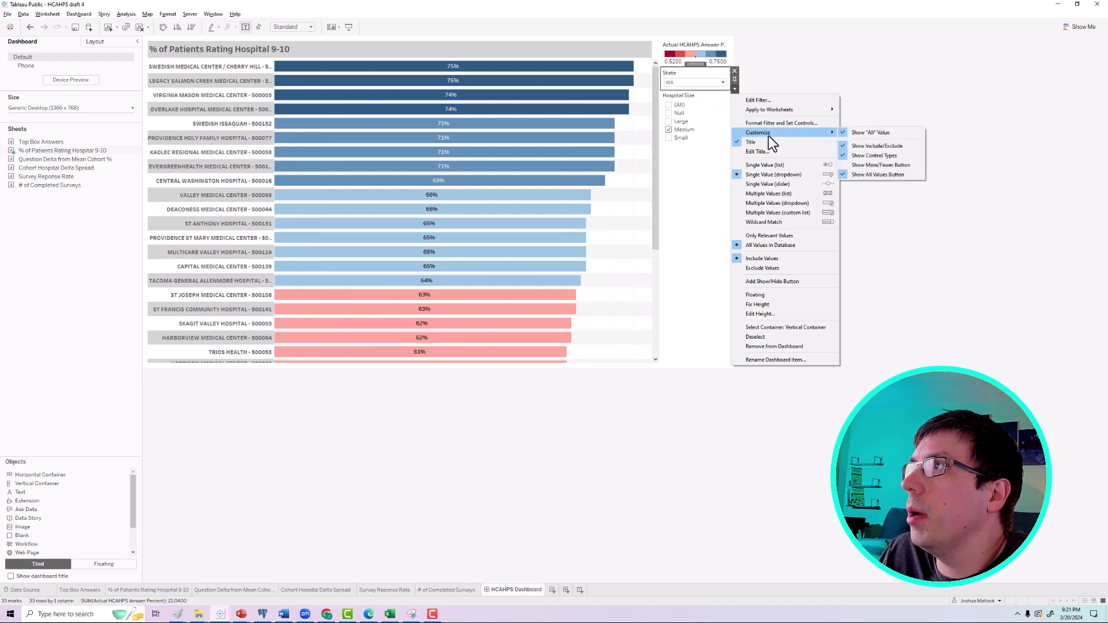
pyautogui.click(848, 132)
pyautogui.click(721, 82)
pyautogui.scroll(6, 698, 140)
pyautogui.click(843, 137)
# Change the Hospital Size filter to a single-value dropdown and check its list of choices.
pyautogui.click(699, 97)
pyautogui.click(734, 113)
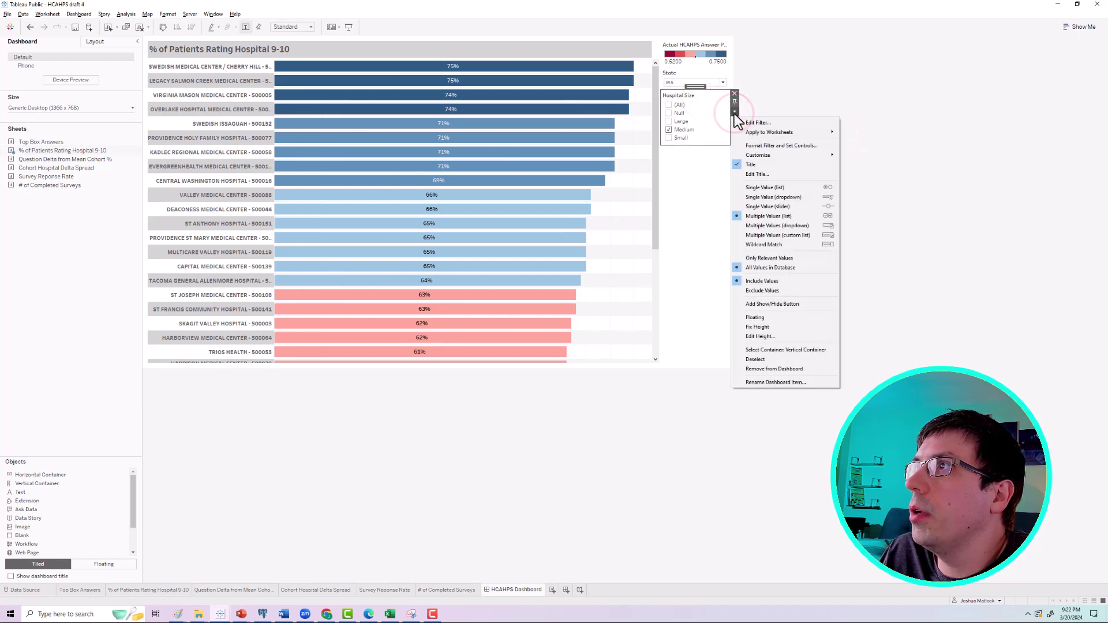
pyautogui.click(767, 198)
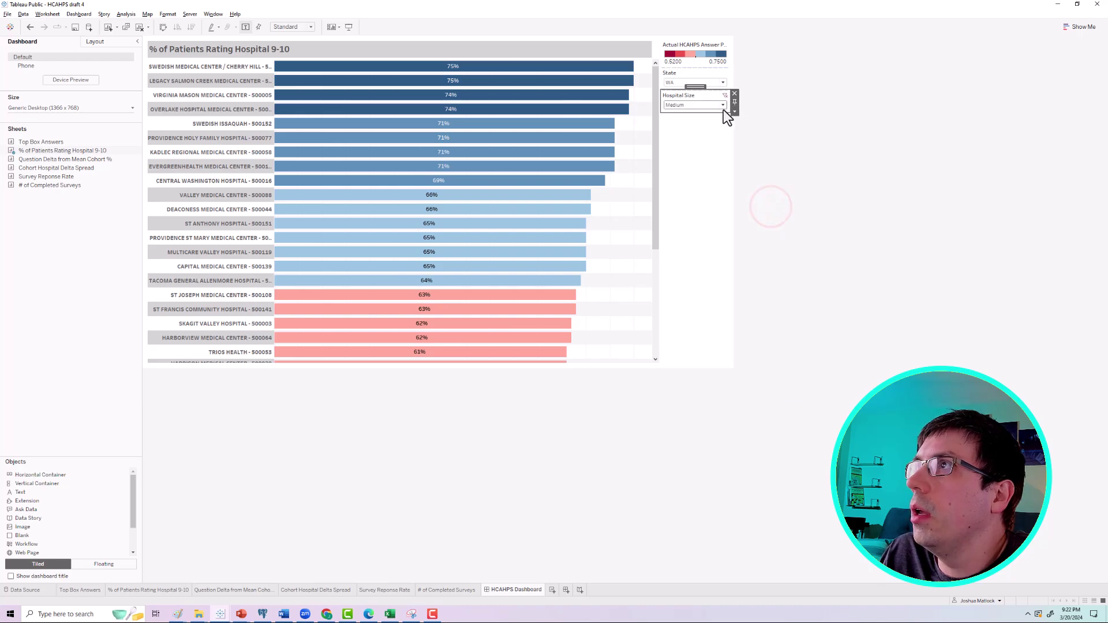
pyautogui.click(722, 107)
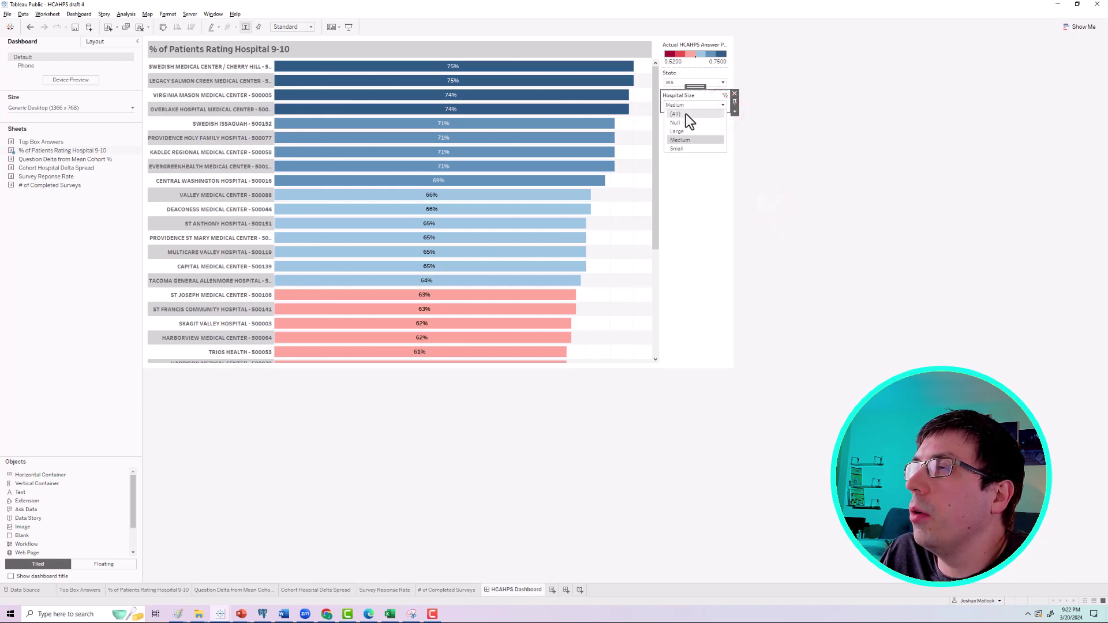
pyautogui.click(720, 106)
# Turn off the "All" value option for the Hospital Size filter.
pyautogui.click(734, 111)
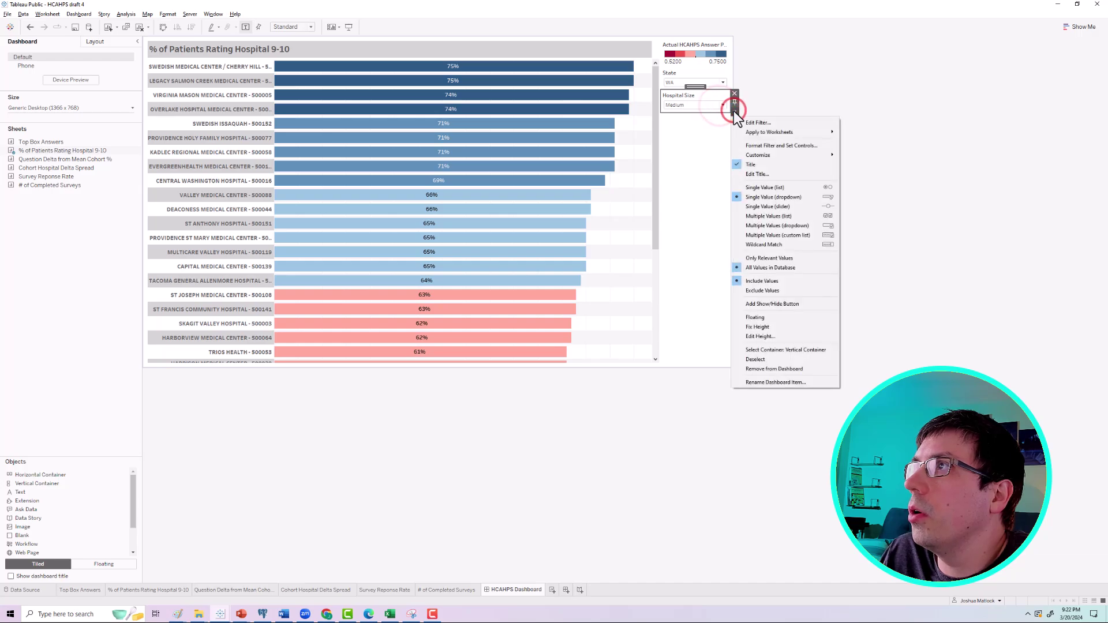
pyautogui.moveTo(754, 155)
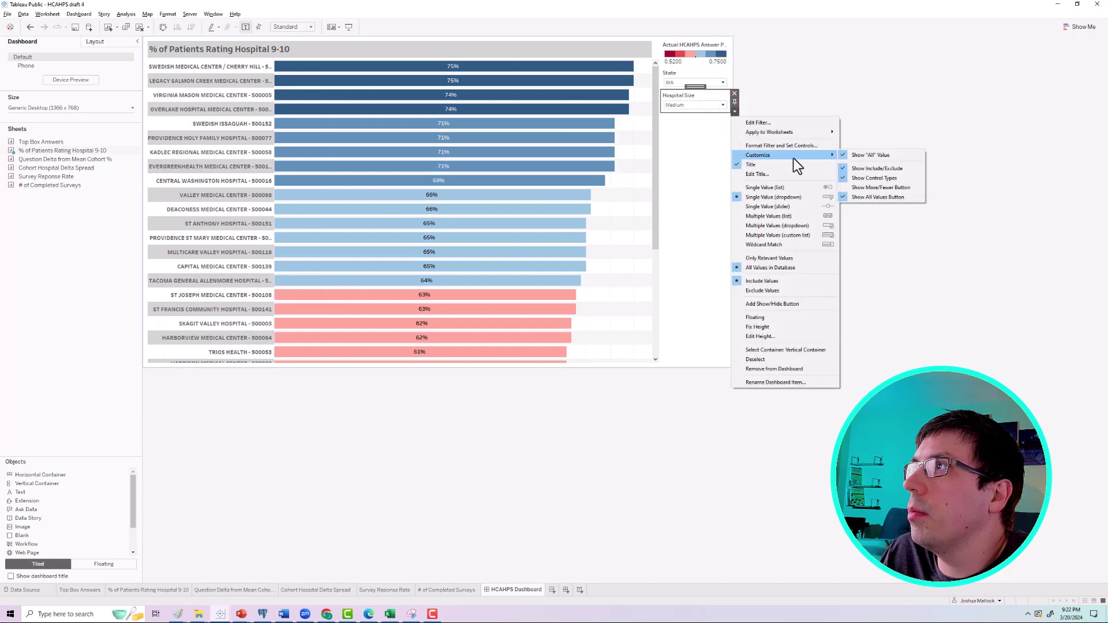
pyautogui.click(857, 154)
pyautogui.click(821, 136)
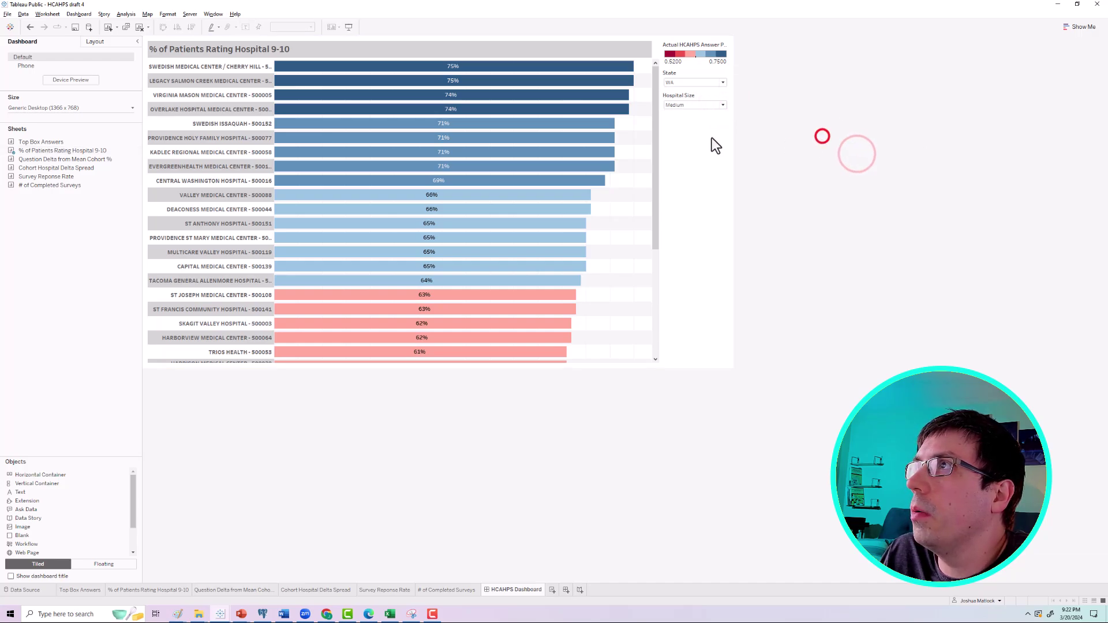
pyautogui.click(702, 145)
# Move the container with the legend and filters to the left of the hospital rating chart and narrow it to a slim column.
pyautogui.moveTo(695, 41); pyautogui.dragTo(155, 110)
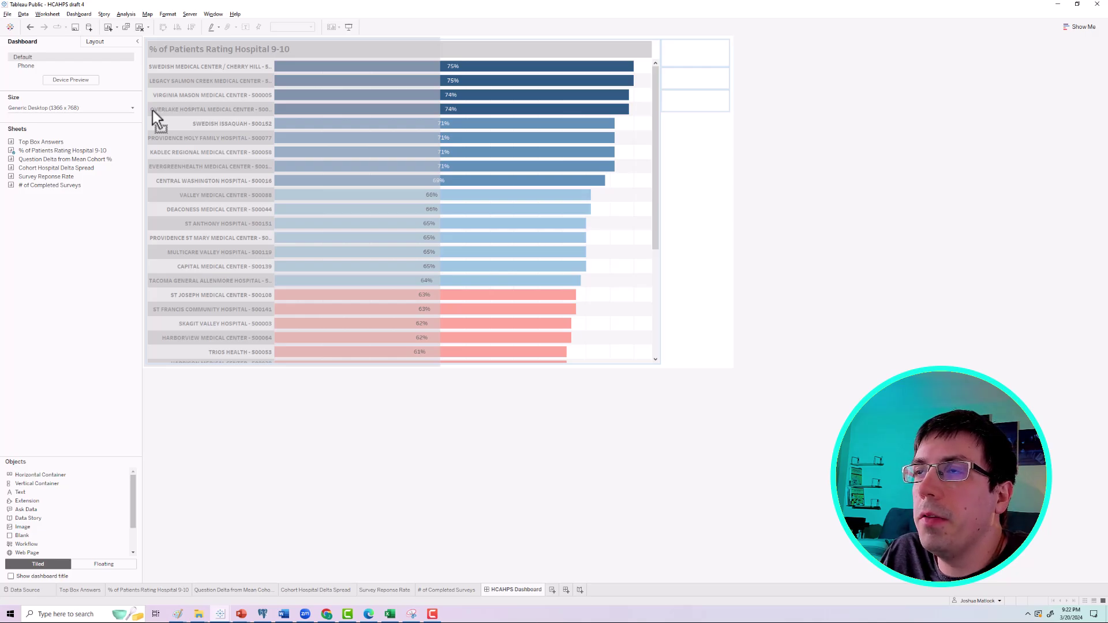
pyautogui.moveTo(153, 109); pyautogui.dragTo(153, 110)
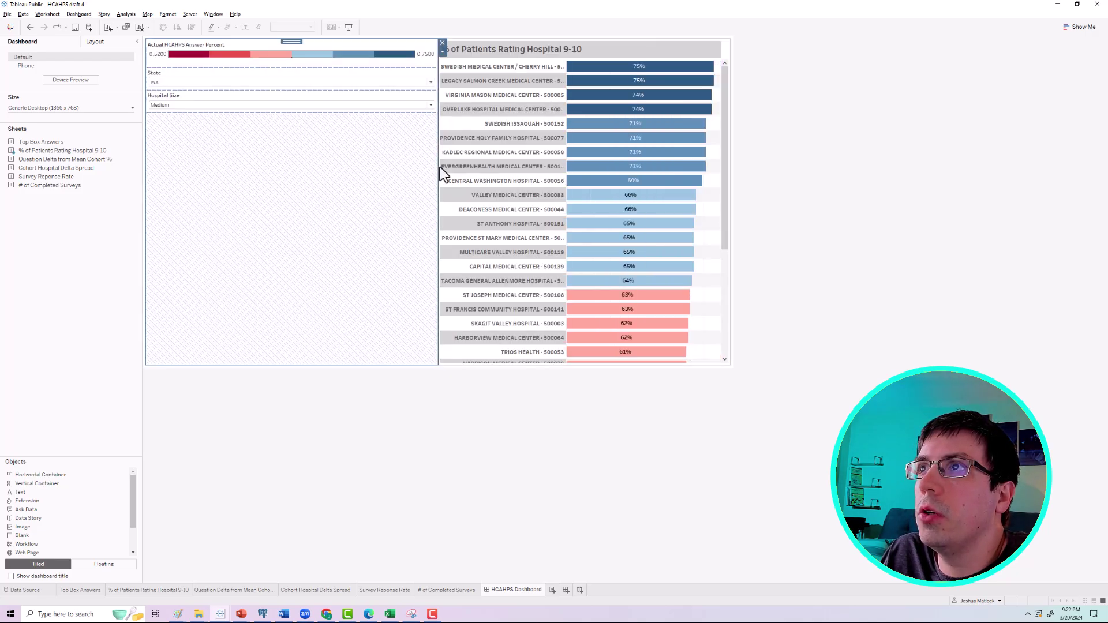
pyautogui.moveTo(438, 166); pyautogui.dragTo(213, 151)
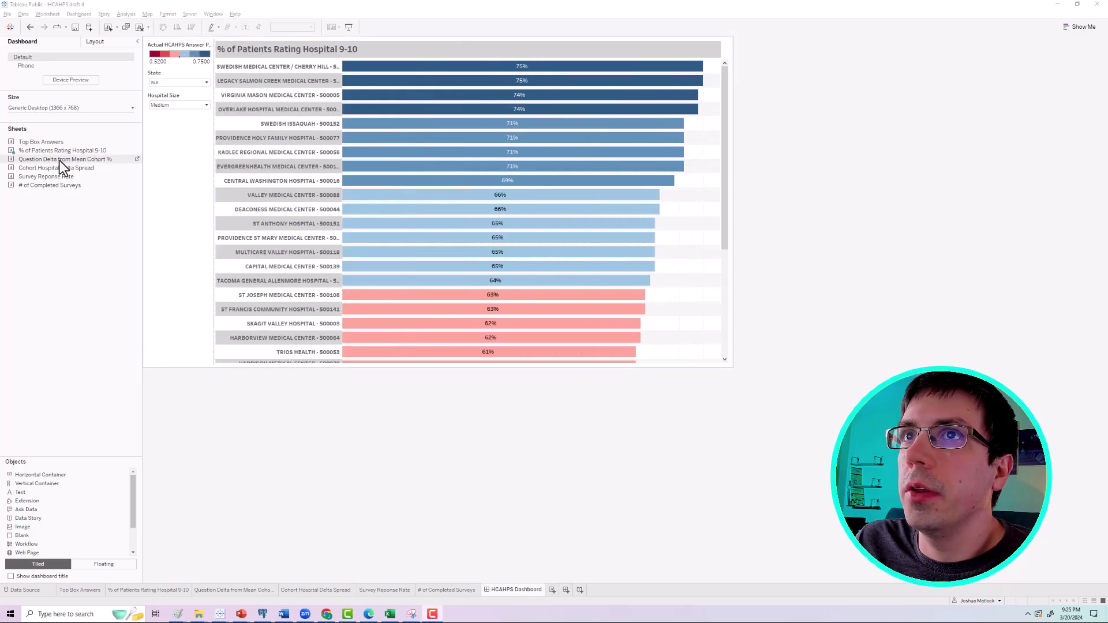
# Place Question Delta from Mean Cohort % to the right of the hospital rating chart, with Cohort Hospital Delta Spread below it.
pyautogui.moveTo(60, 160); pyautogui.dragTo(648, 183)
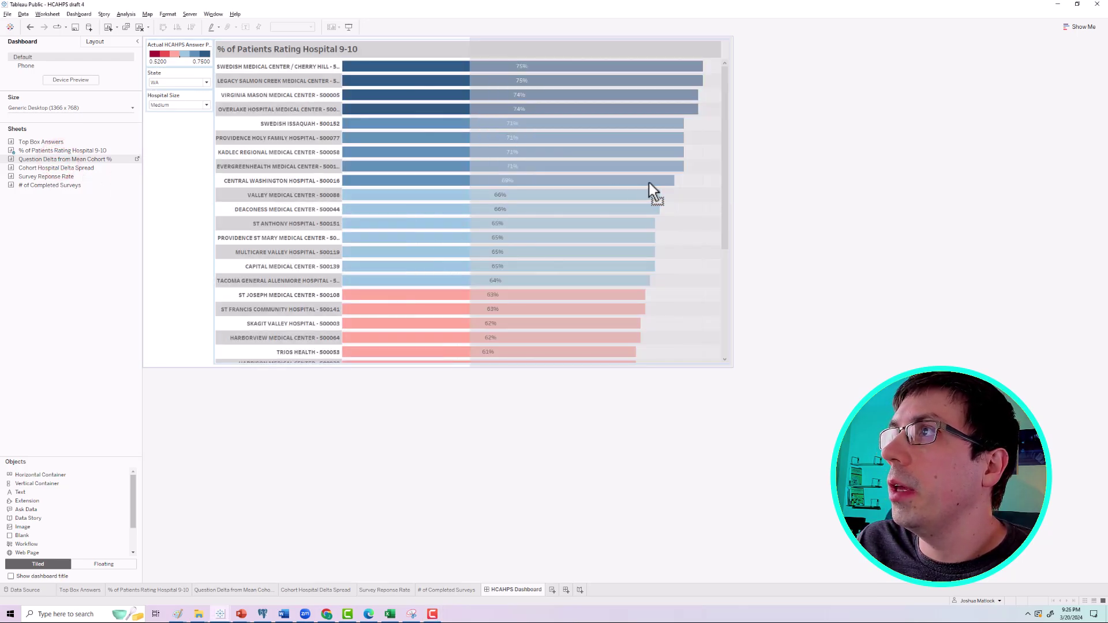
pyautogui.moveTo(649, 182); pyautogui.dragTo(648, 183)
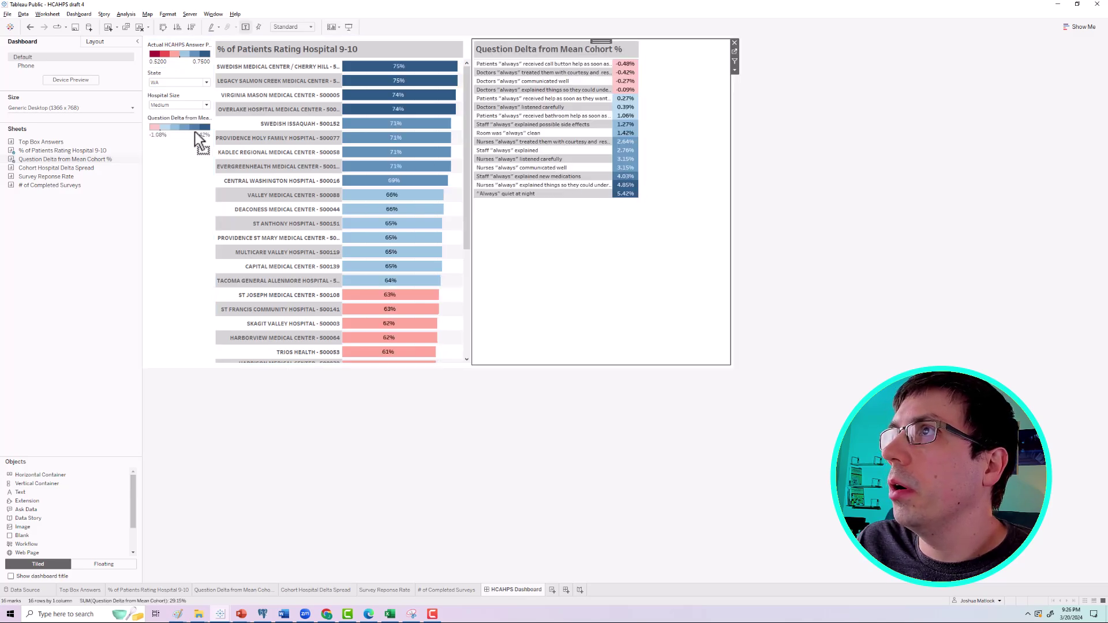
pyautogui.moveTo(29, 169); pyautogui.dragTo(594, 289)
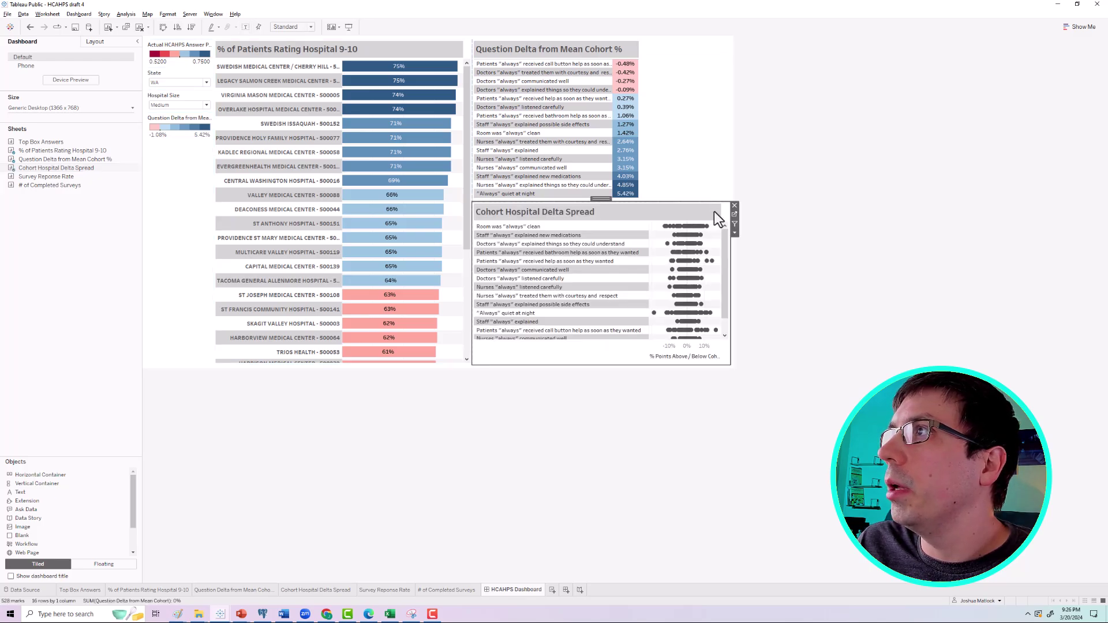
# Set the Cohort Hospital Delta Spread and Question Delta from Mean Cohort % sheets to Fit Width.
pyautogui.click(735, 233)
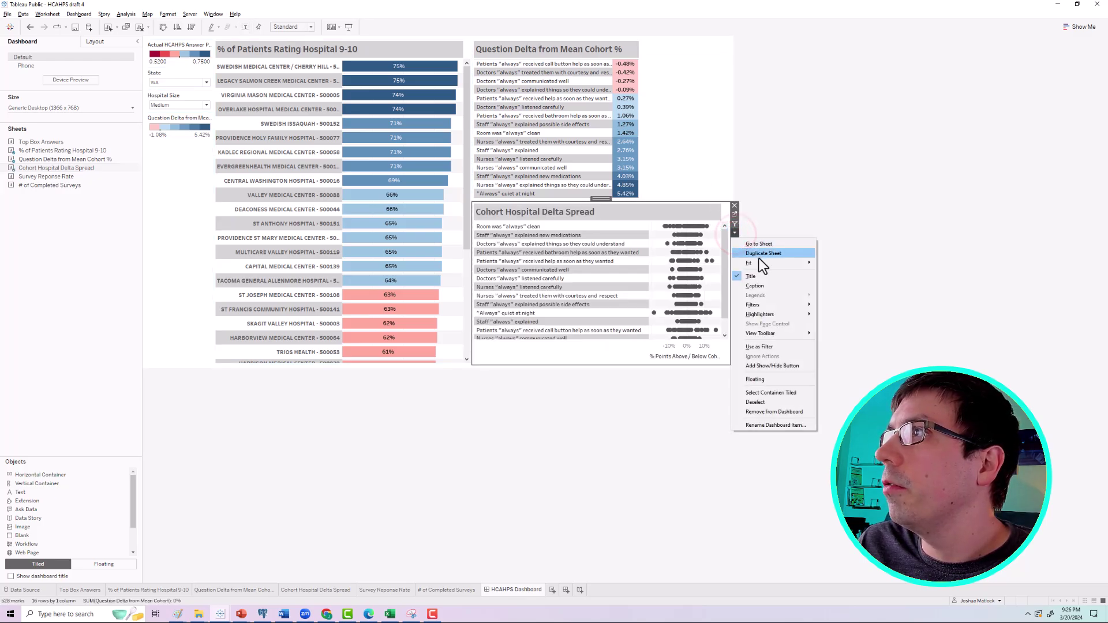
pyautogui.moveTo(760, 262)
pyautogui.click(847, 276)
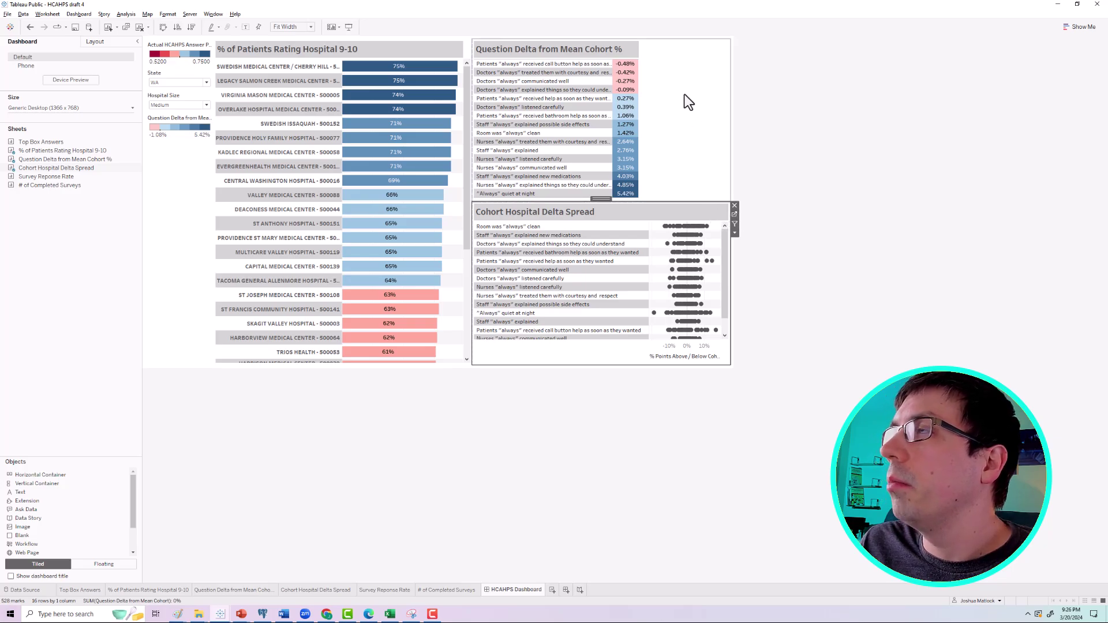
pyautogui.click(678, 60)
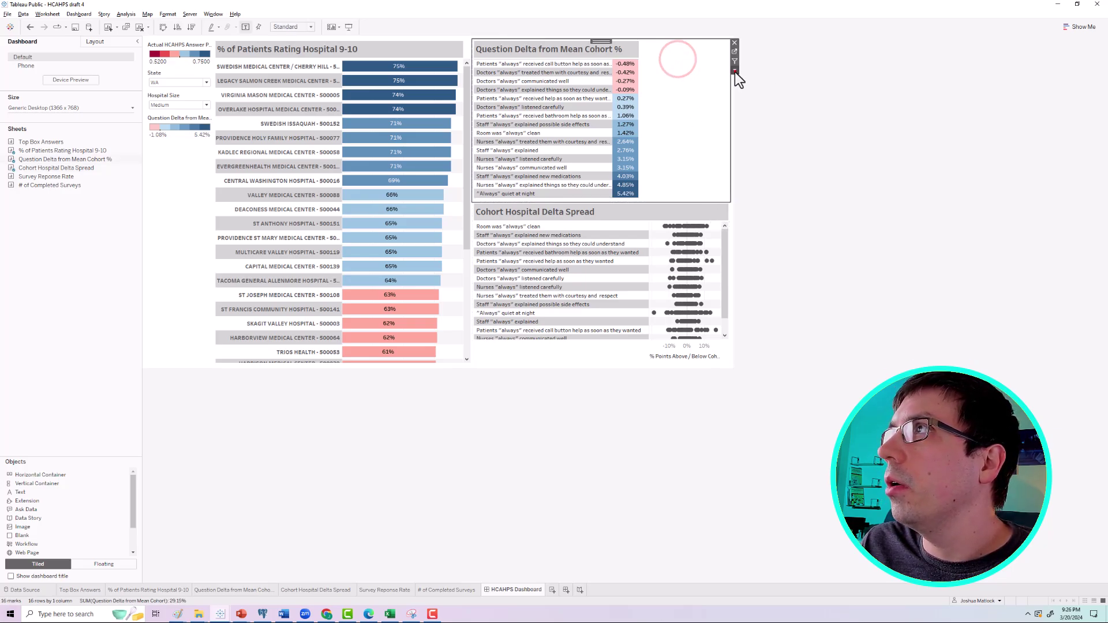
pyautogui.click(734, 70)
pyautogui.moveTo(748, 100)
pyautogui.click(836, 111)
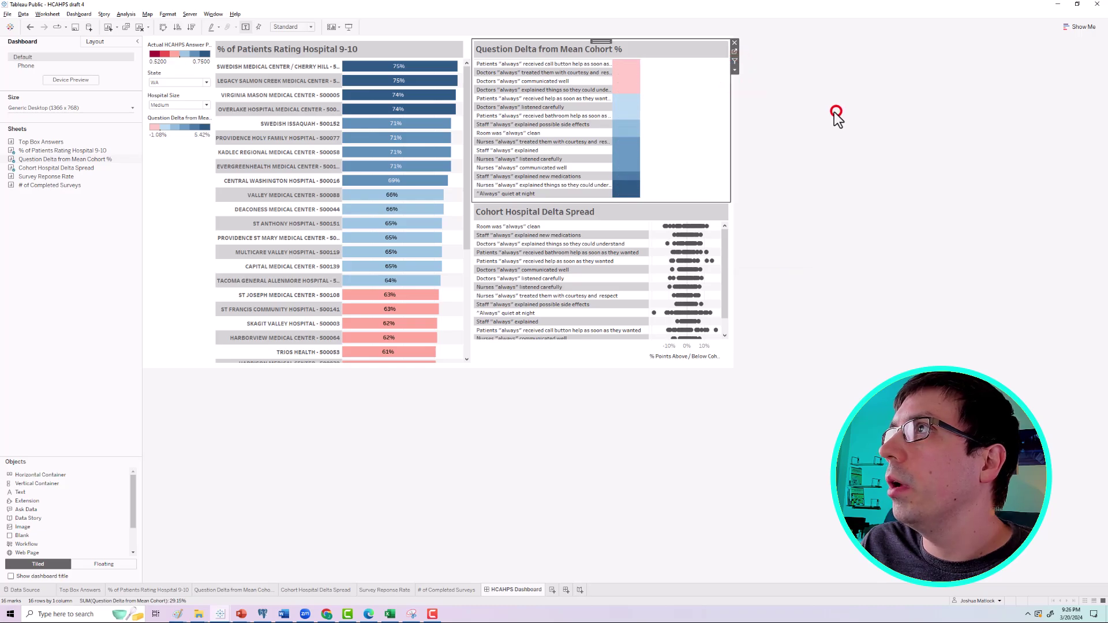
# Place Survey Reponse Rate and # of Completed Surveys side by side above Question Delta from Mean Cohort %, and set both to Fit Width.
pyautogui.moveTo(44, 179); pyautogui.dragTo(555, 84)
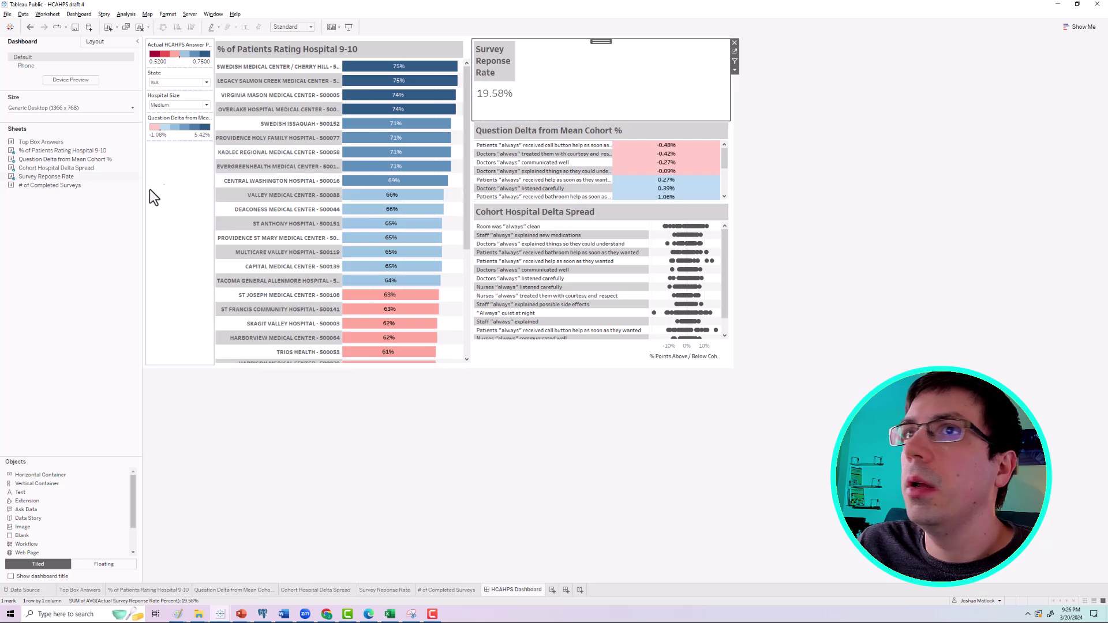
pyautogui.moveTo(36, 186); pyautogui.dragTo(687, 88)
pyautogui.click(734, 70)
pyautogui.moveTo(747, 99)
pyautogui.click(840, 106)
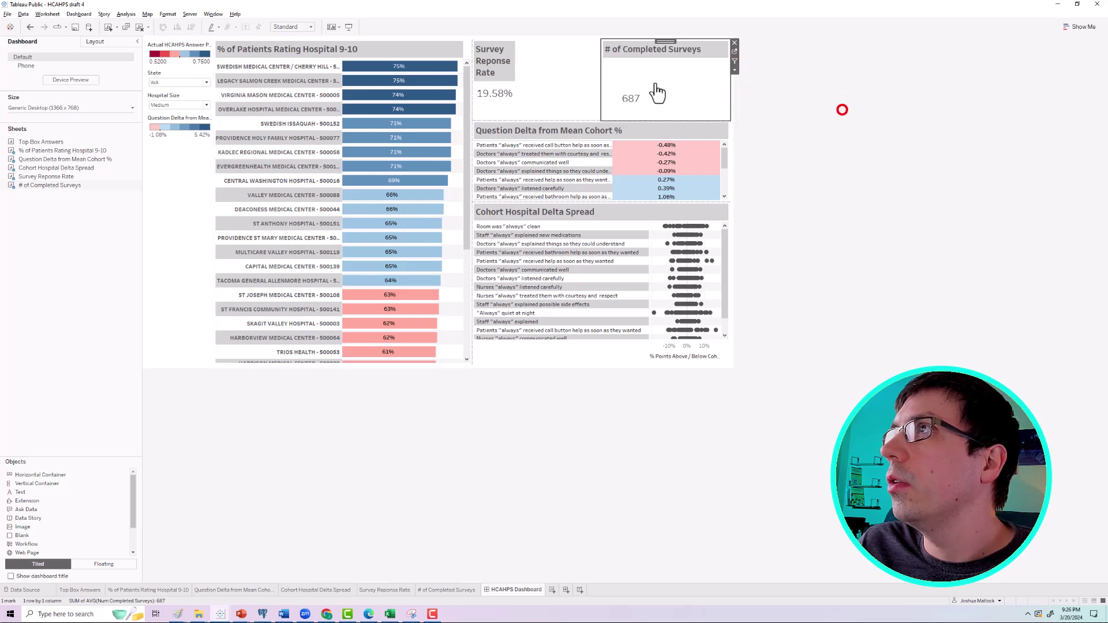
pyautogui.click(560, 64)
pyautogui.click(607, 70)
pyautogui.moveTo(655, 98)
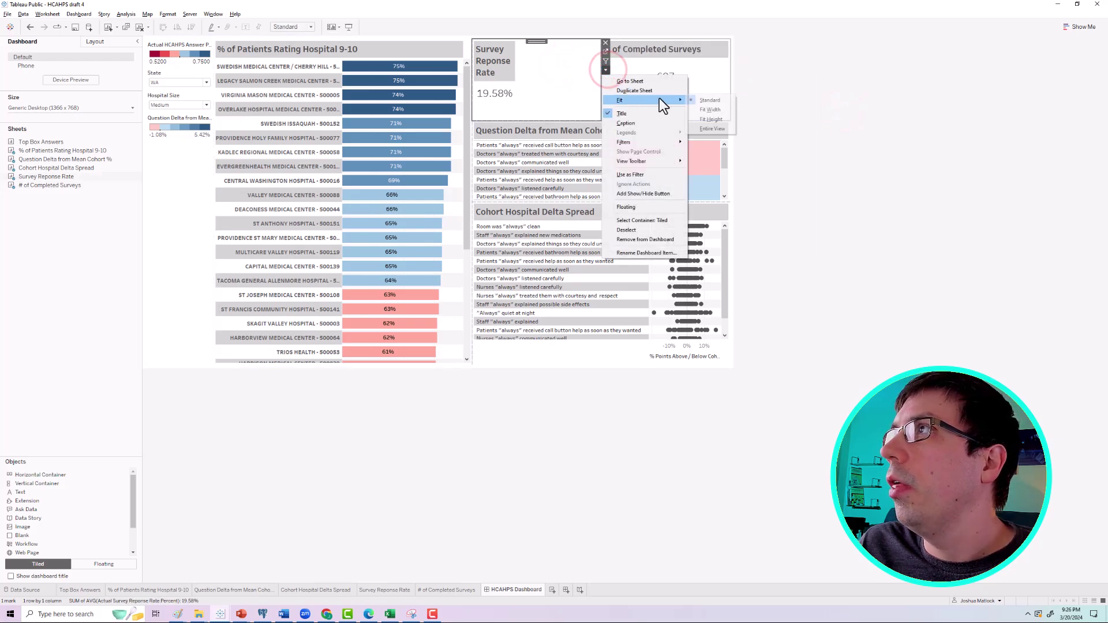
pyautogui.click(698, 106)
# Shorten the row holding the two survey metrics and slightly raise the boundary between the Question Delta and Cohort Hospital Delta Spread sheets.
pyautogui.moveTo(579, 120); pyautogui.dragTo(583, 84)
pyautogui.moveTo(615, 197); pyautogui.dragTo(617, 193)
pyautogui.click(769, 205)
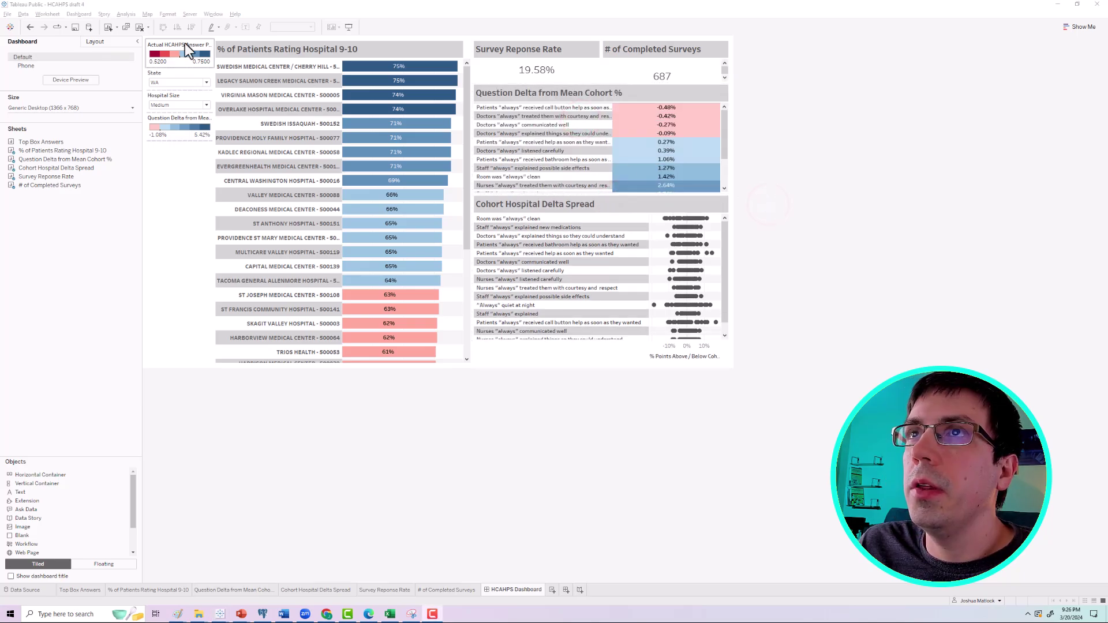
# Remove the Actual HCAHPS Answer Percent and Question Delta from Mean color legends from the dashboard.
pyautogui.click(196, 52)
pyautogui.click(217, 44)
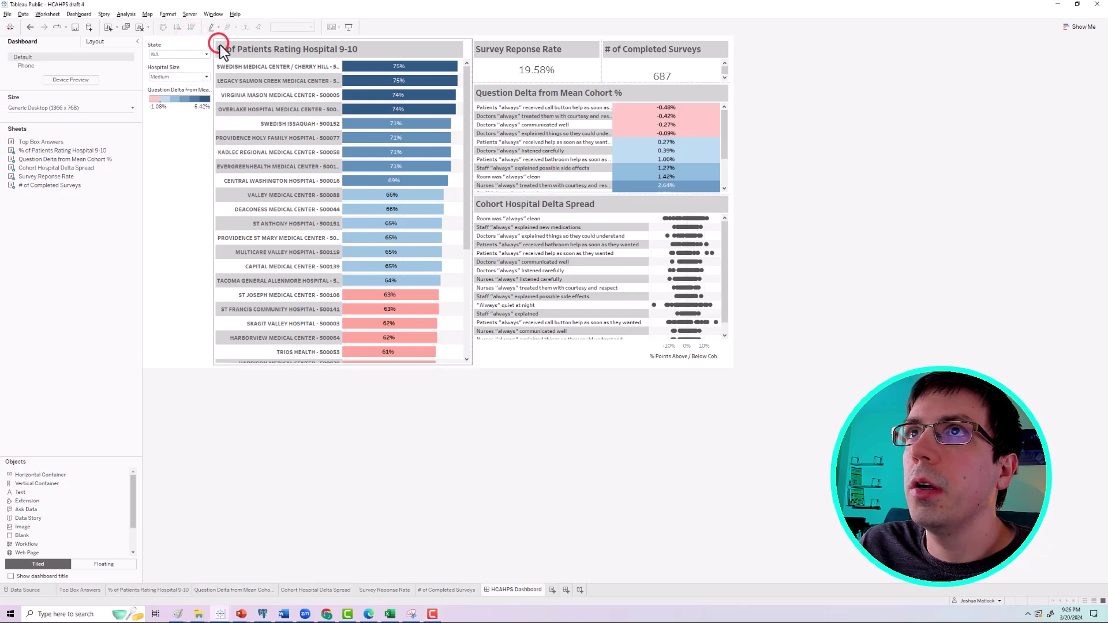
pyautogui.click(189, 94)
pyautogui.click(217, 87)
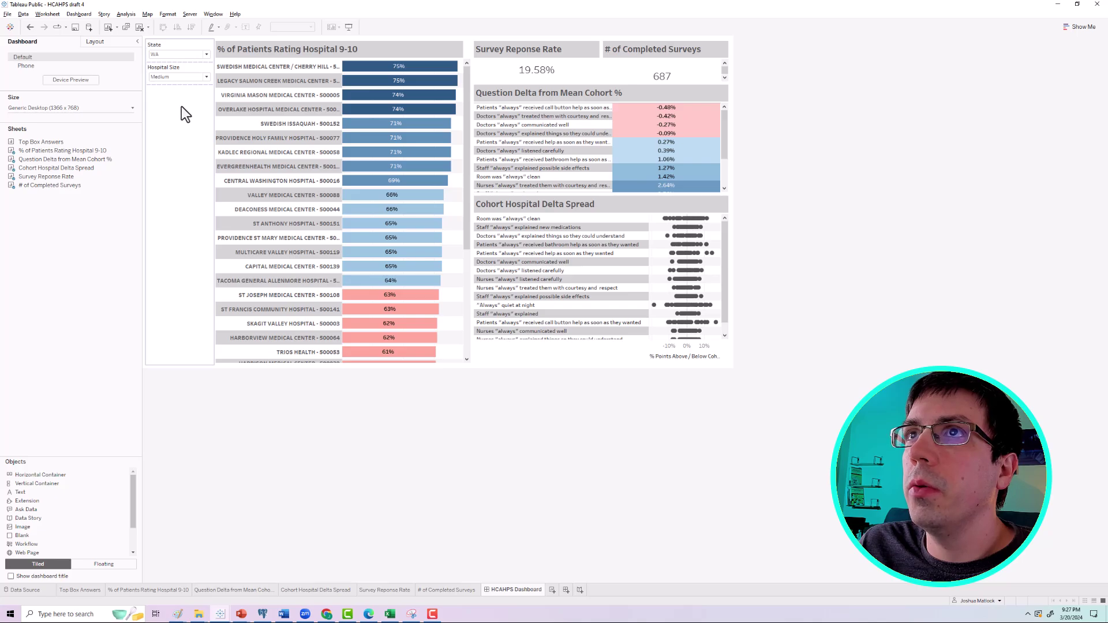
# Give the vertical container holding the State and Hospital Size filters a light gray background.
pyautogui.click(176, 105)
pyautogui.click(96, 42)
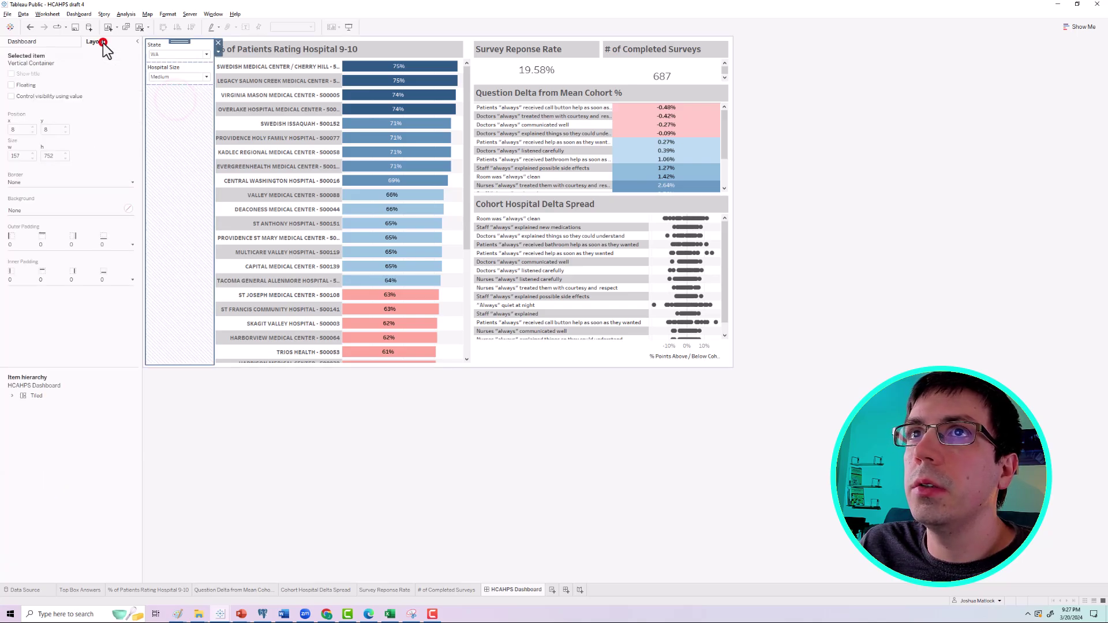
pyautogui.click(129, 209)
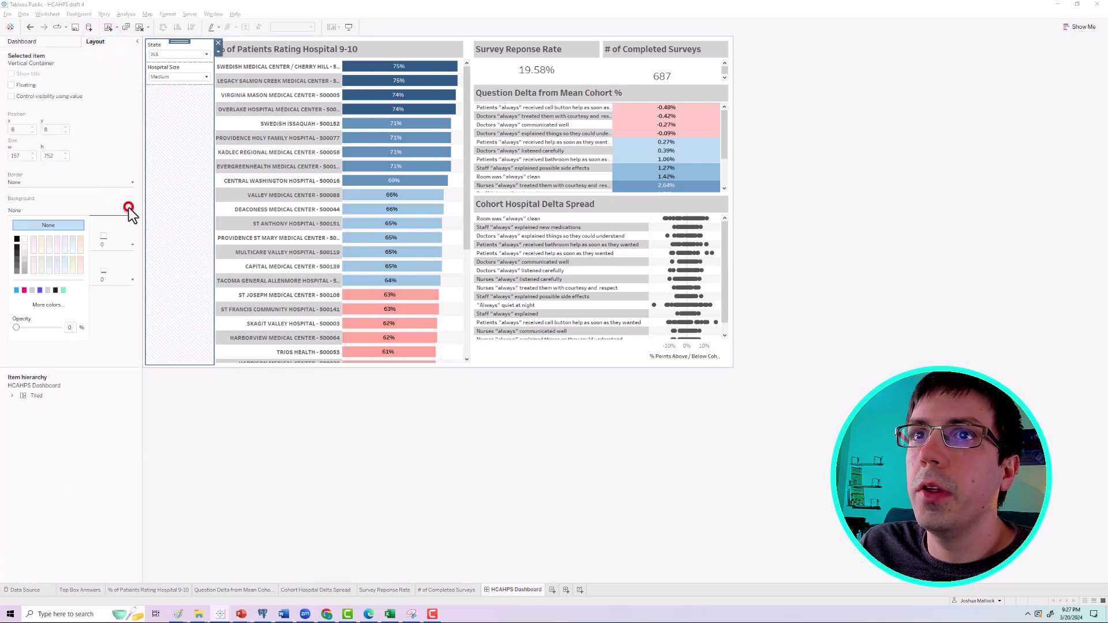
pyautogui.click(24, 261)
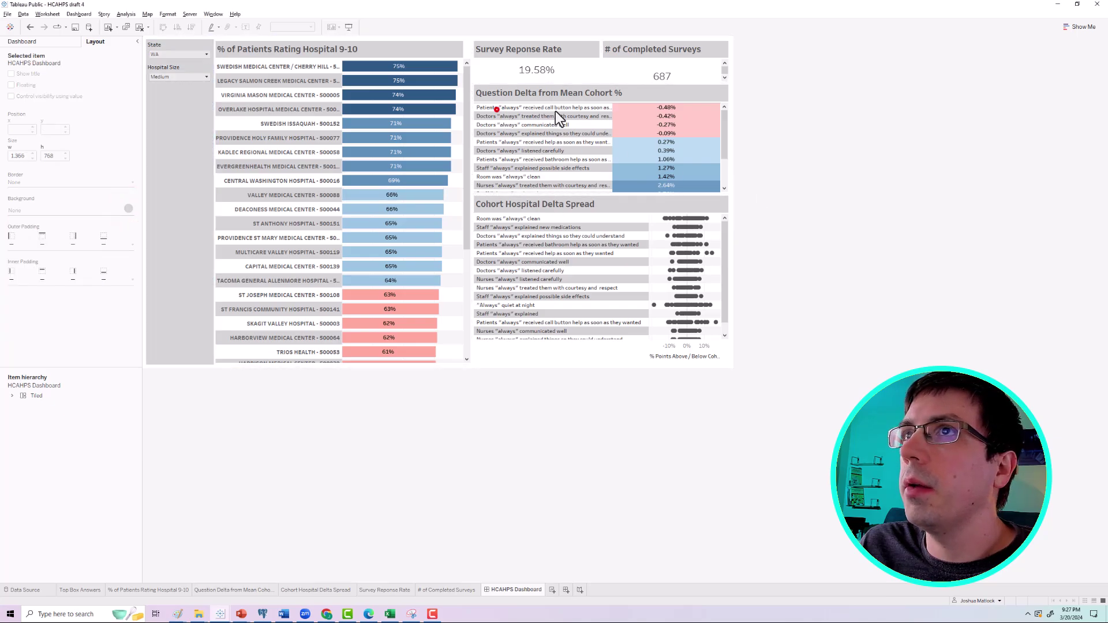
# Widen the question label column in the Question Delta from Mean Cohort % sheet so the full question text fits.
pyautogui.click(555, 111)
pyautogui.moveTo(612, 125); pyautogui.dragTo(673, 126)
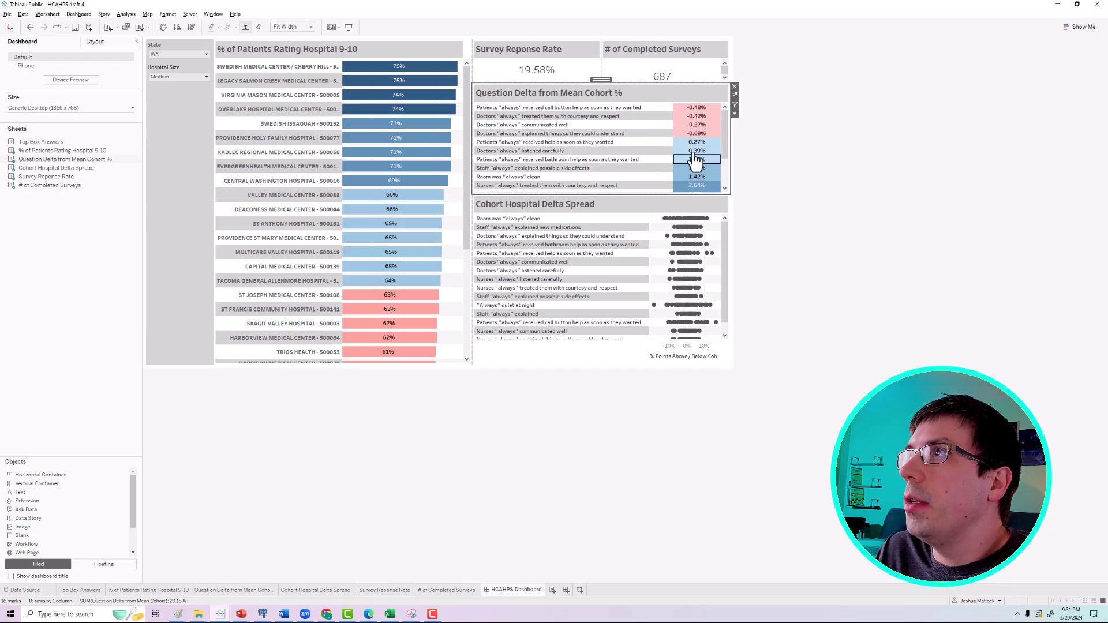
pyautogui.moveTo(672, 128); pyautogui.dragTo(684, 128)
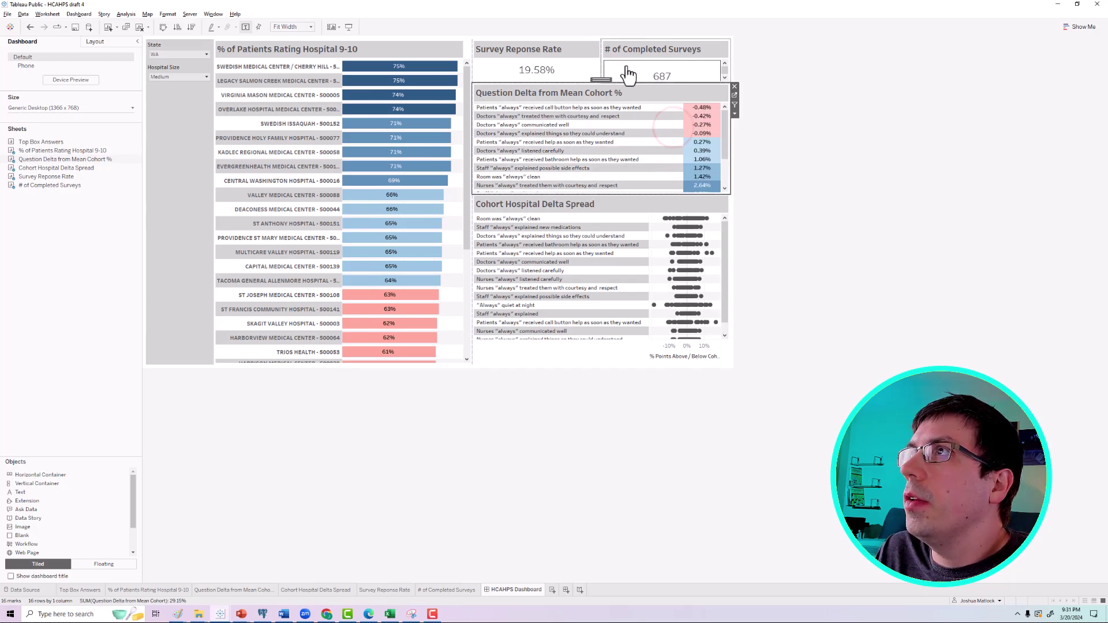
# Set the # of Completed Surveys and Survey Reponse Rate sheets to fit Entire View.
pyautogui.click(716, 47)
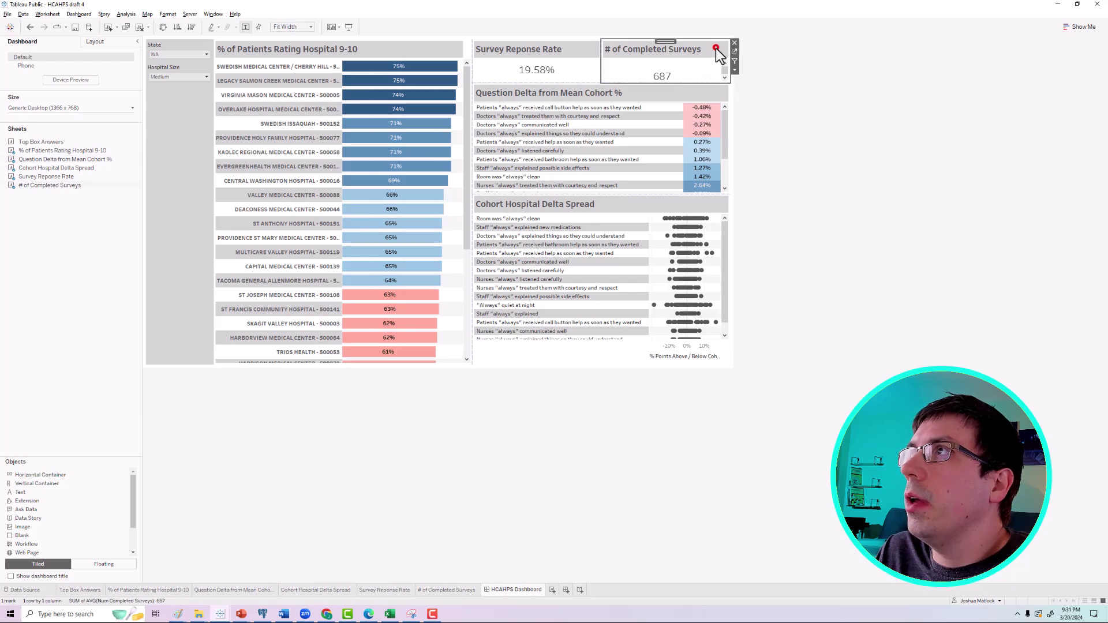
pyautogui.click(734, 70)
pyautogui.moveTo(762, 100)
pyautogui.click(839, 129)
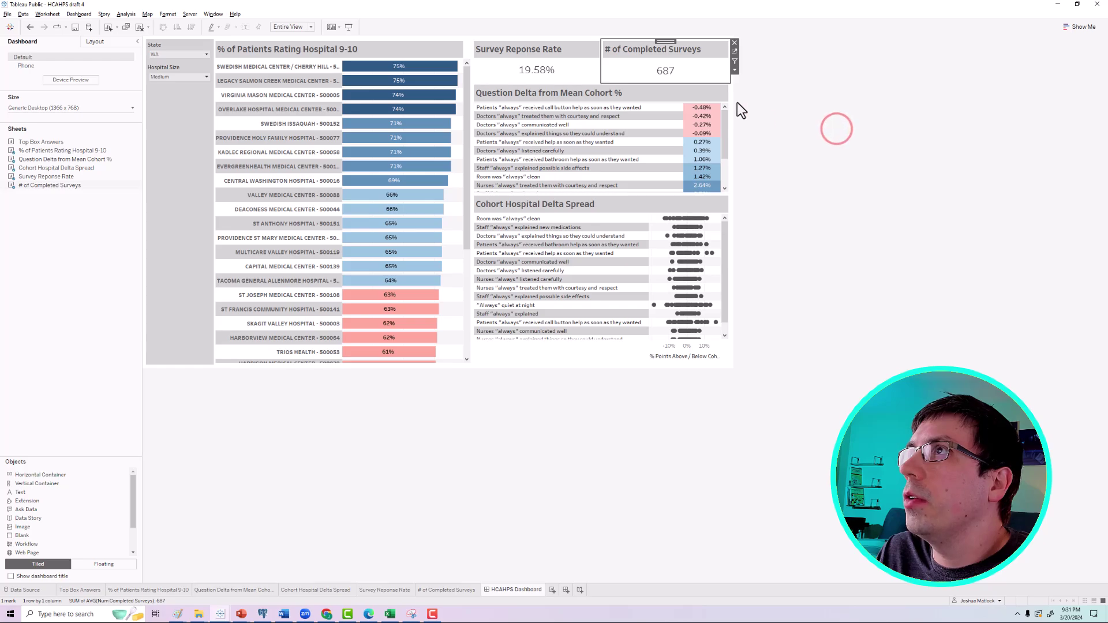
pyautogui.click(577, 47)
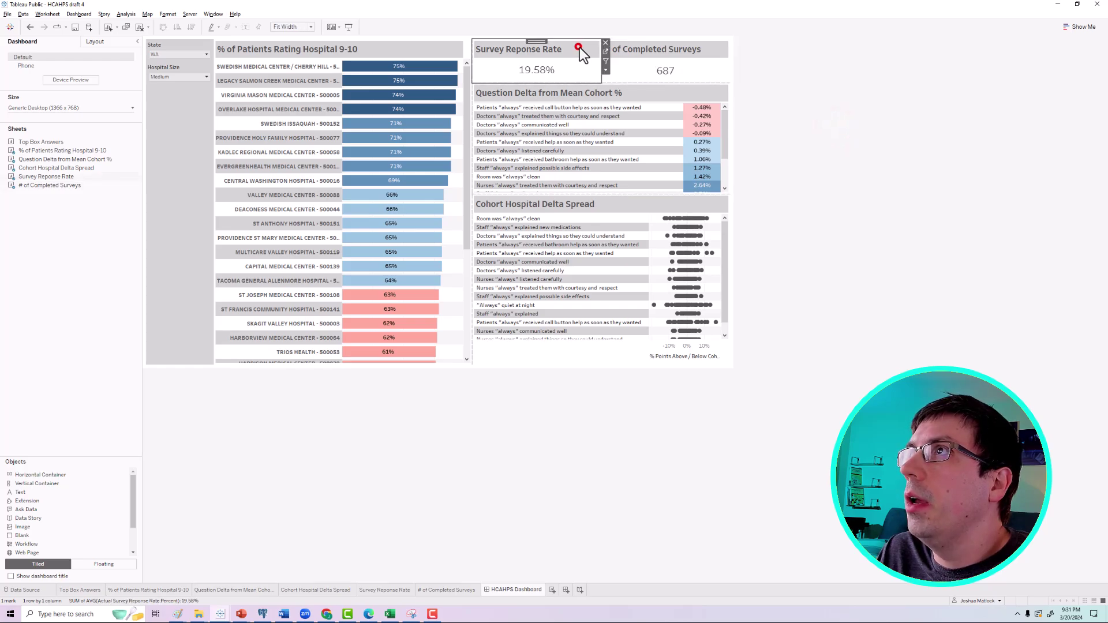
pyautogui.click(604, 70)
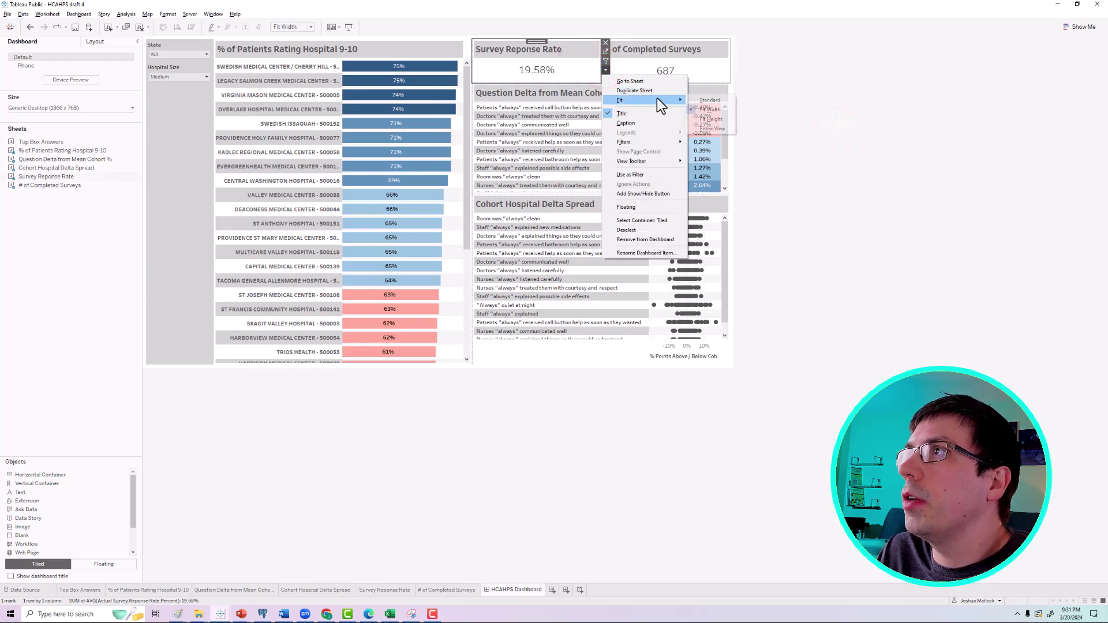
pyautogui.click(706, 126)
pyautogui.click(474, 224)
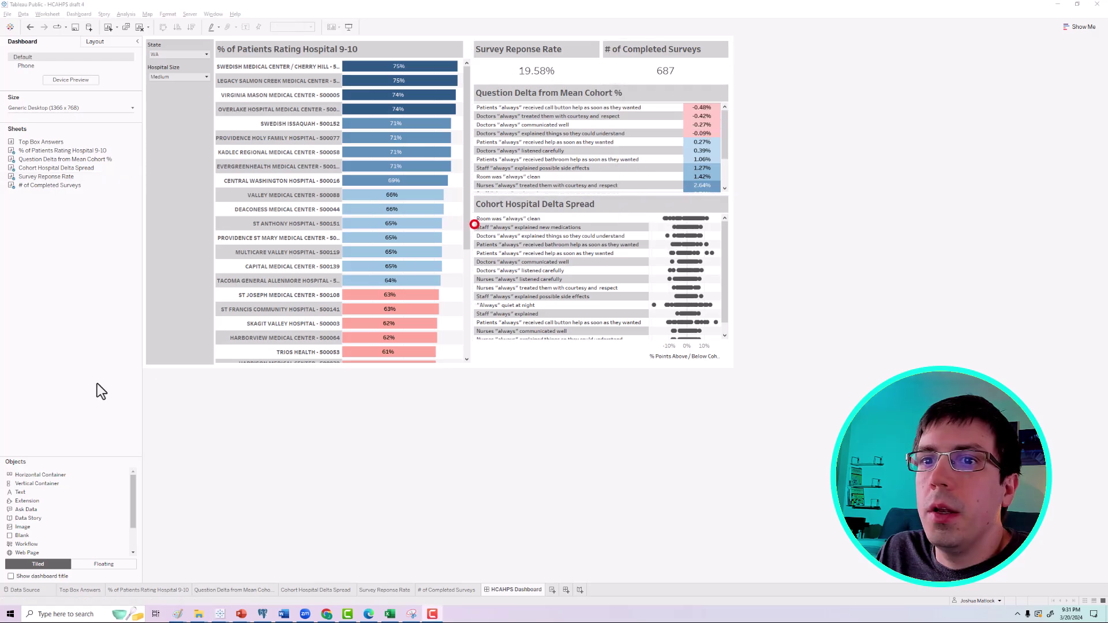
# Add a text object across the top of the dashboard reading "HCAHPS Patient Satisfaction Scores".
pyautogui.click(21, 493)
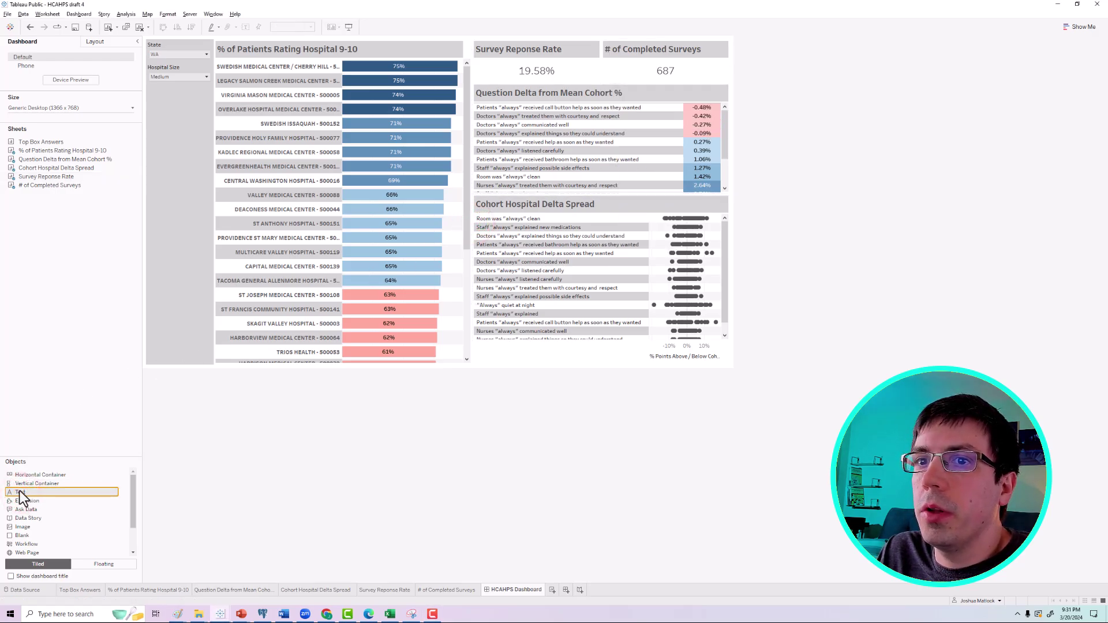
pyautogui.moveTo(26, 489)
pyautogui.mouseDown()
pyautogui.moveTo(32, 497)
pyautogui.moveTo(348, 404)
pyautogui.moveTo(334, 91)
pyautogui.moveTo(362, 29)
pyautogui.moveTo(375, 41)
pyautogui.mouseUp()
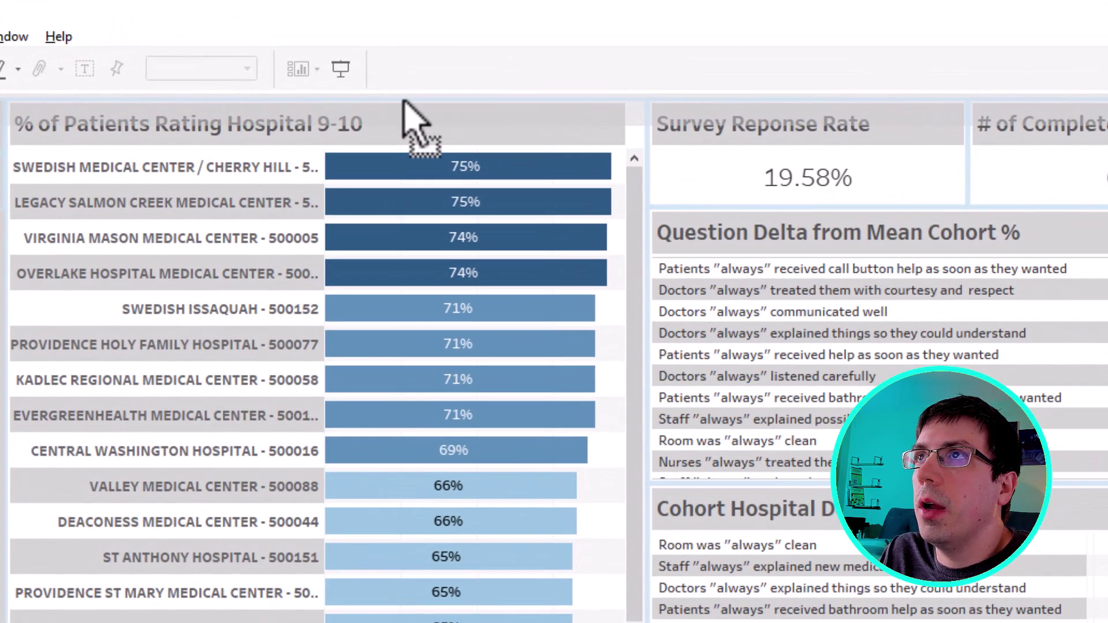
pyautogui.moveTo(404, 101); pyautogui.dragTo(404, 109)
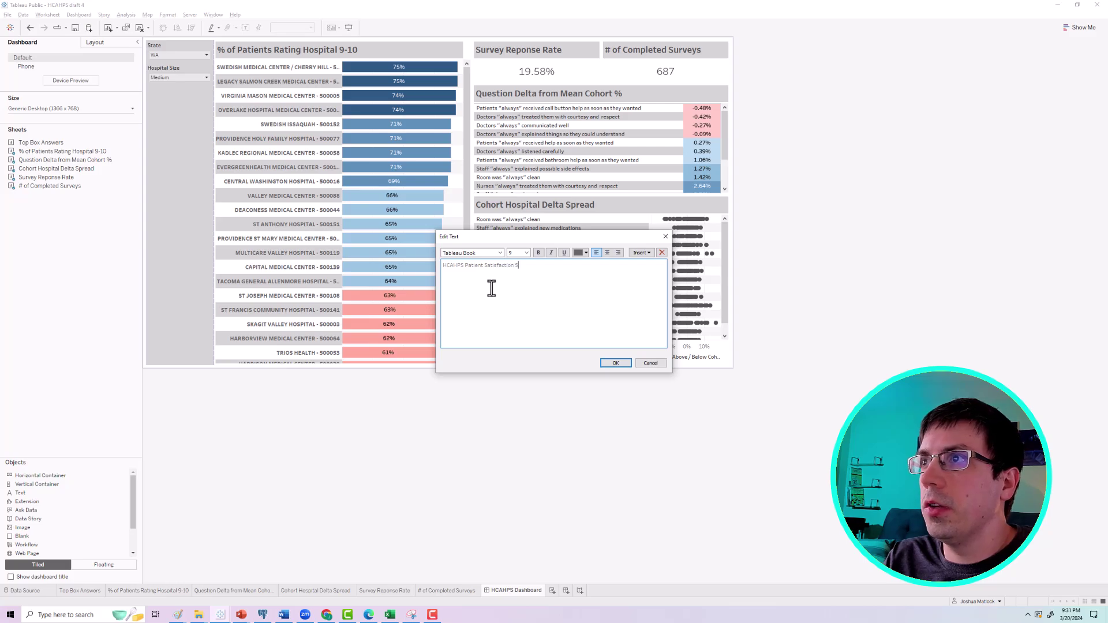
pyautogui.click(441, 266)
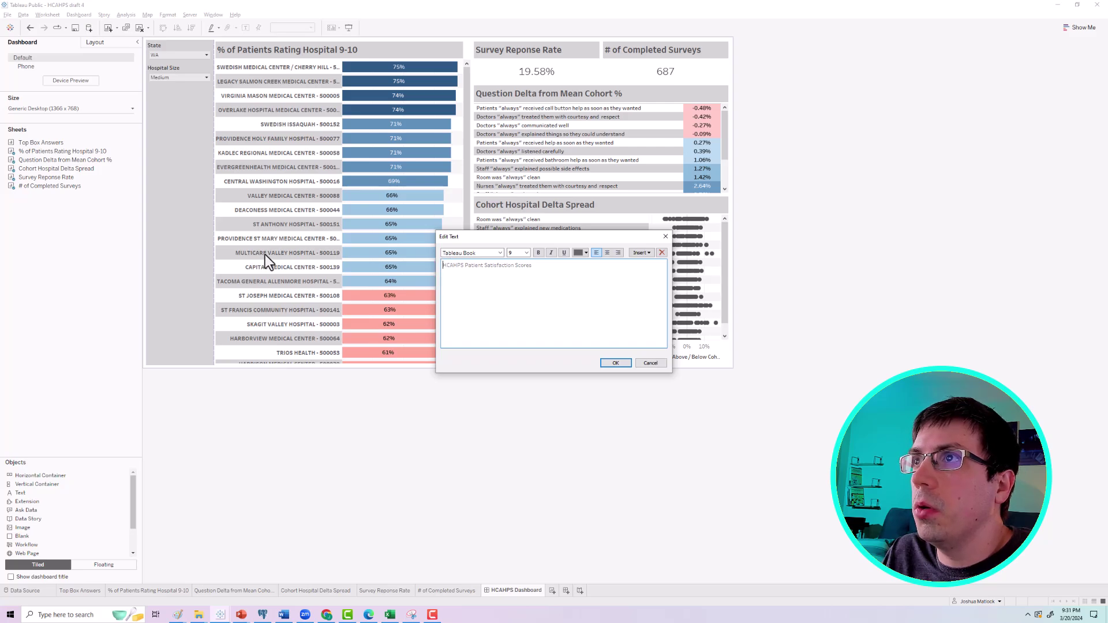
# Format the whole title text at size 15, bold and dark gray, and apply the text to the dashboard.
pyautogui.tripleClick(541, 265)
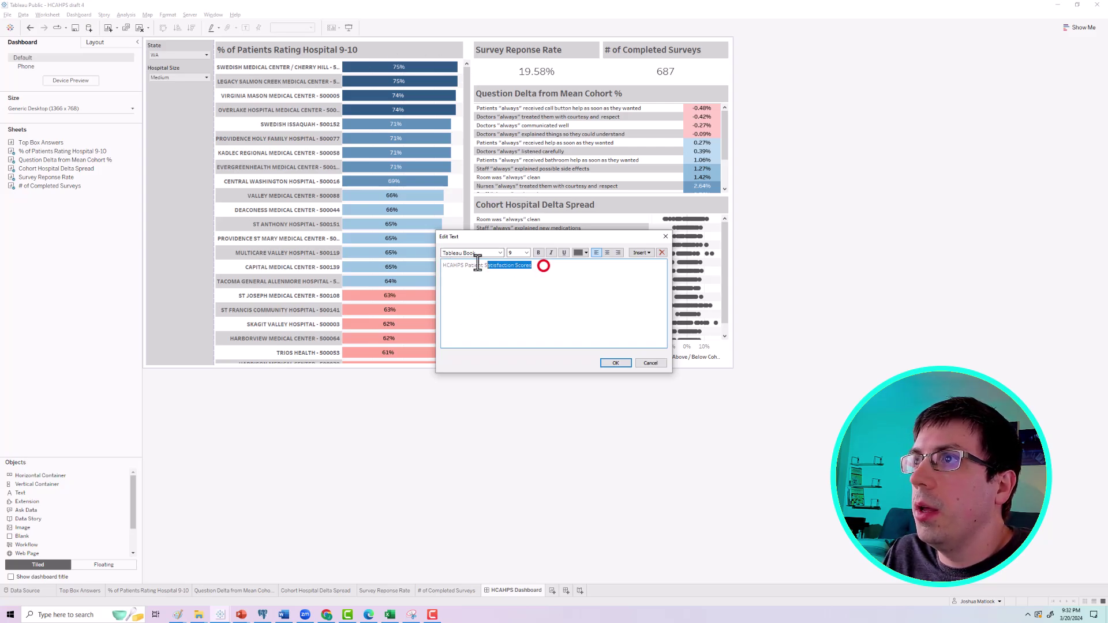
pyautogui.click(526, 253)
pyautogui.click(514, 293)
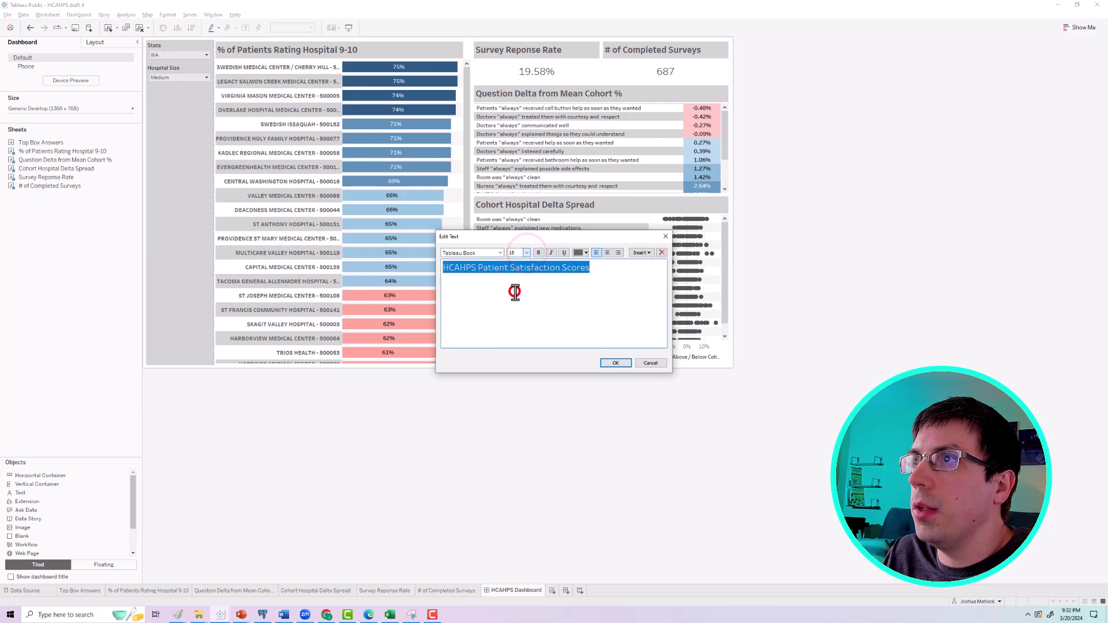
pyautogui.click(538, 252)
pyautogui.click(579, 254)
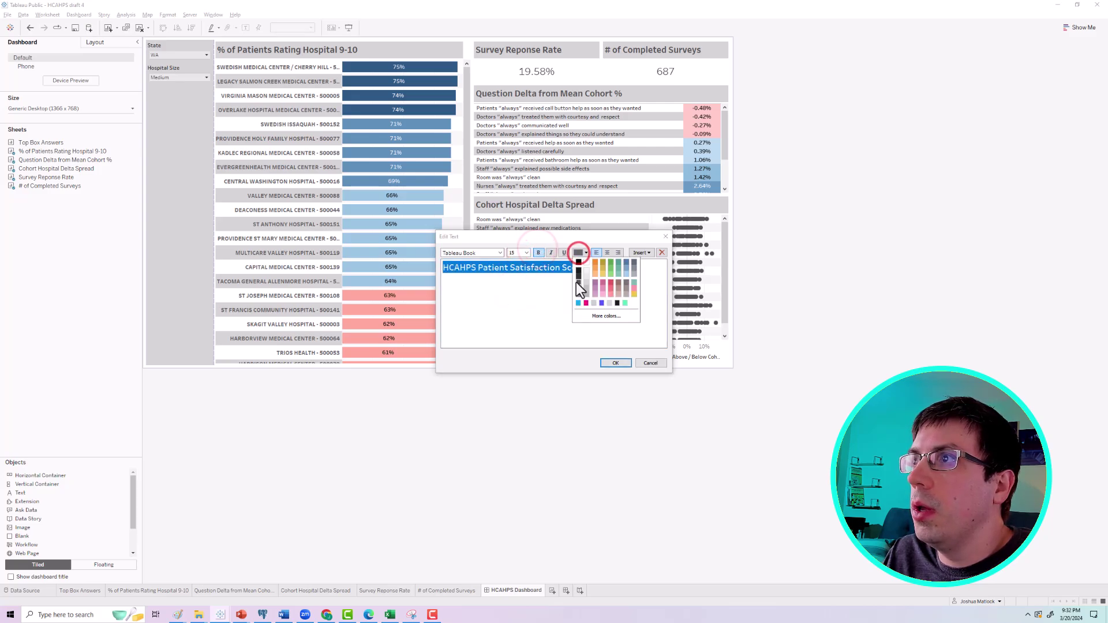
pyautogui.click(578, 282)
pyautogui.click(500, 253)
pyautogui.click(475, 277)
pyautogui.click(607, 362)
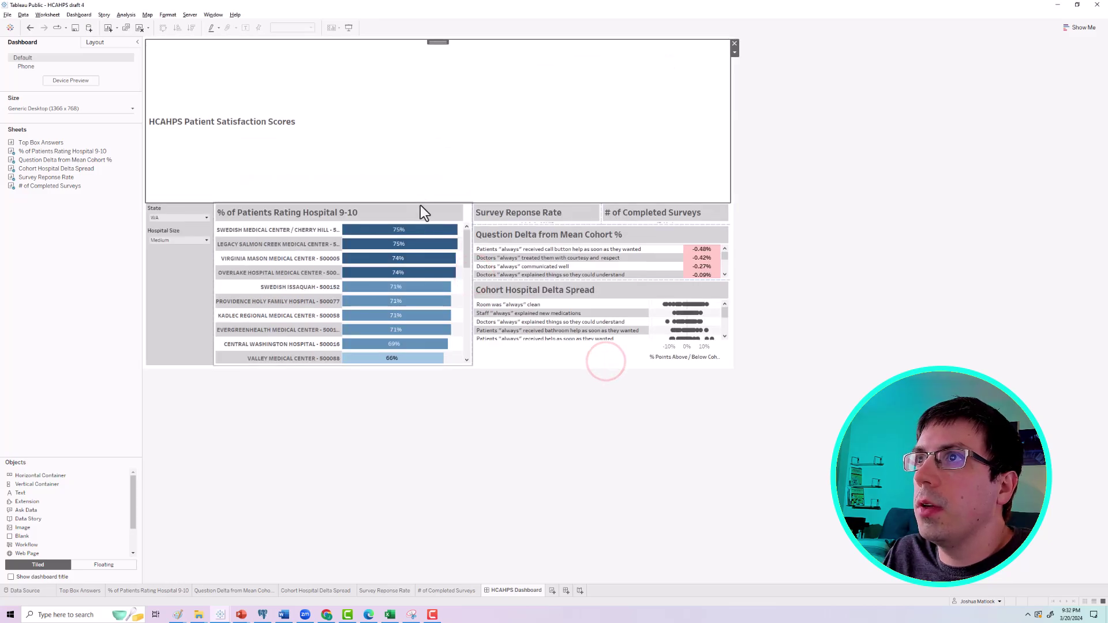
# Shrink the title object to a thin banner about 45 px high and give it a light gray background.
pyautogui.moveTo(402, 203); pyautogui.dragTo(361, 58)
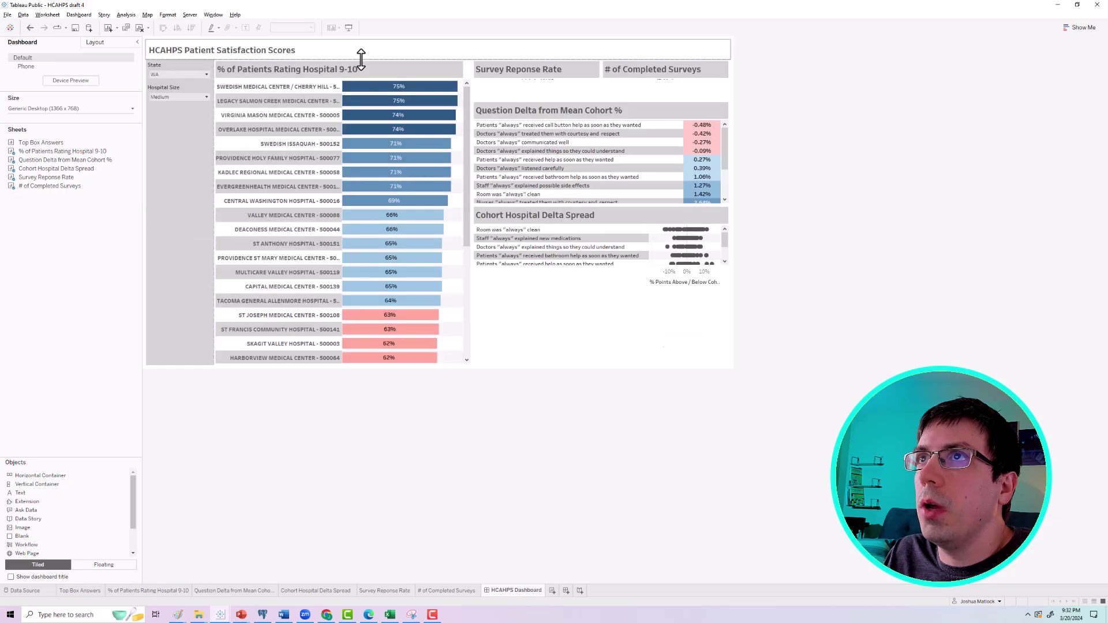
pyautogui.click(343, 44)
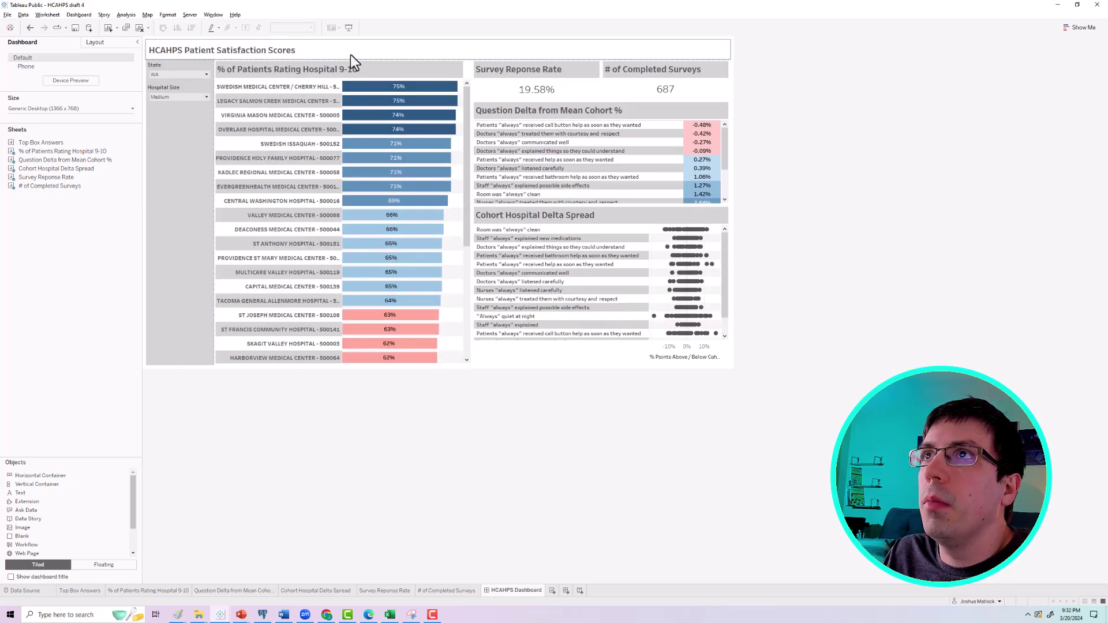
pyautogui.click(95, 42)
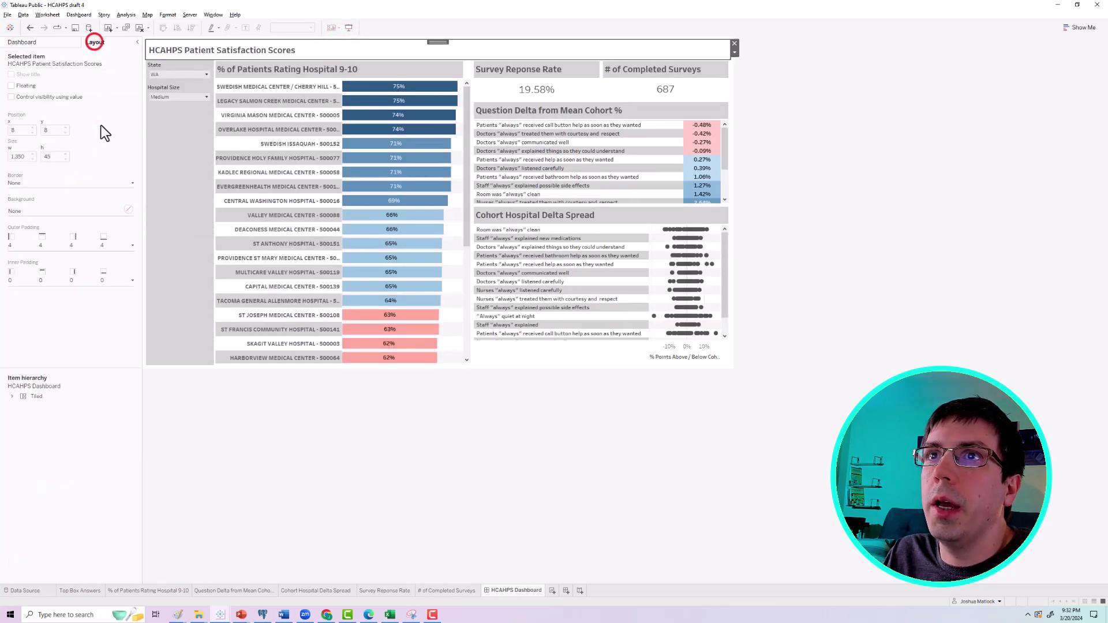
pyautogui.click(128, 210)
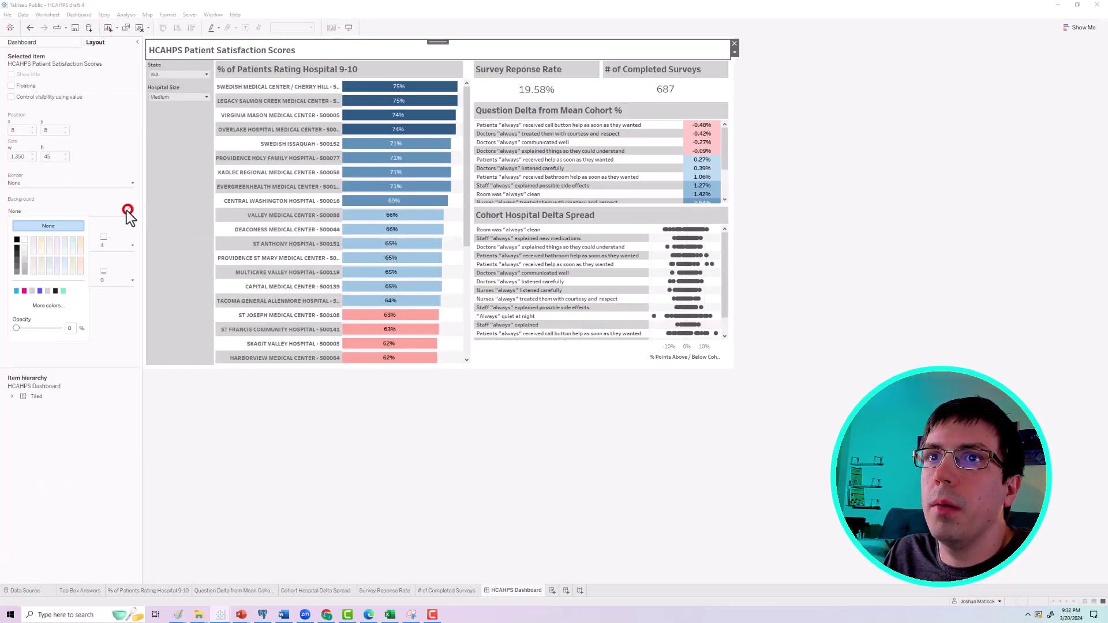
pyautogui.click(23, 259)
pyautogui.click(306, 206)
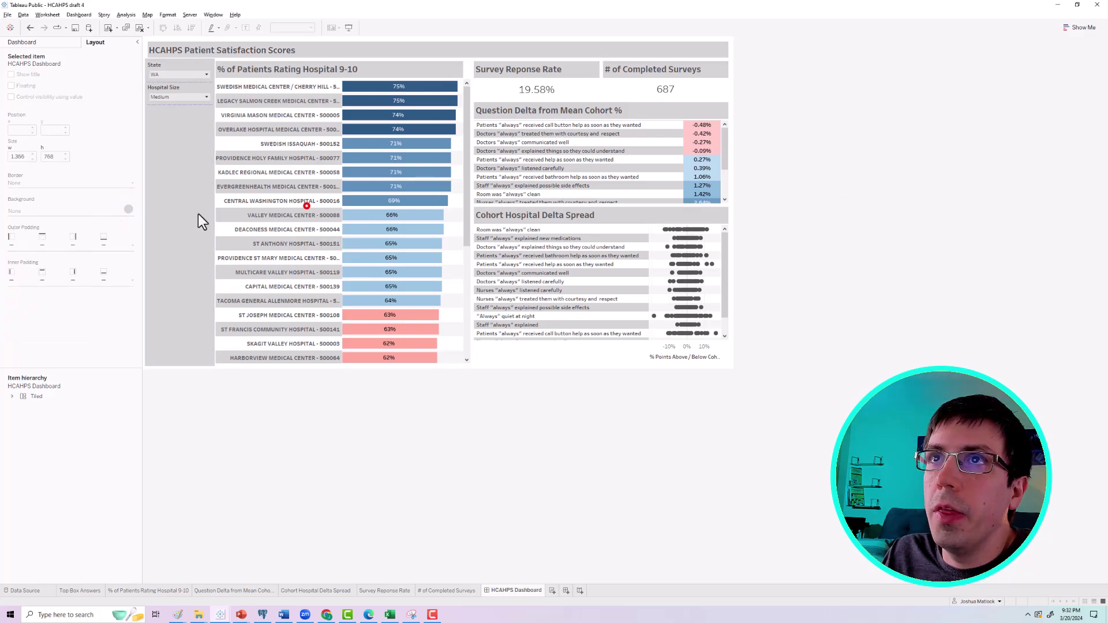
# Set the filter container's outer padding to 4 on all sides.
pyautogui.click(181, 133)
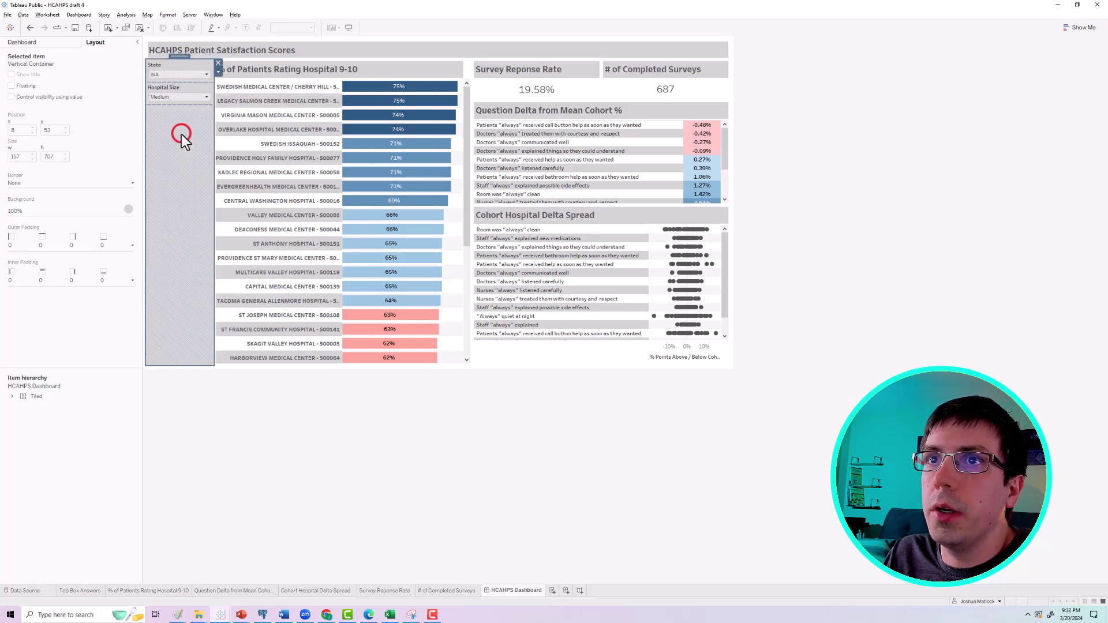
pyautogui.click(11, 231)
pyautogui.click(18, 295)
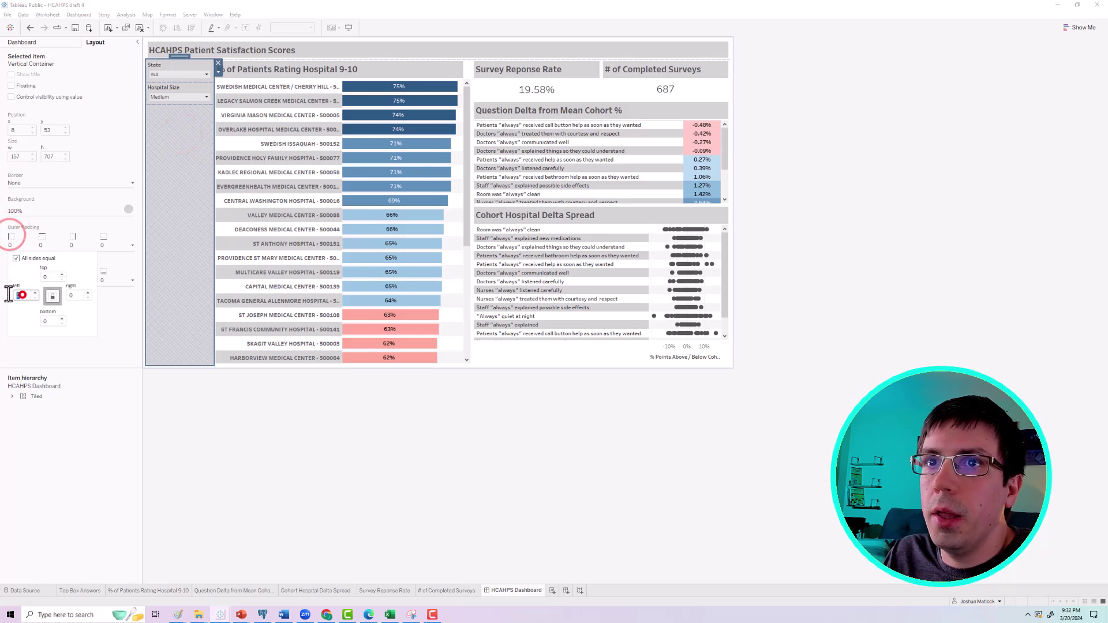
pyautogui.write('4')
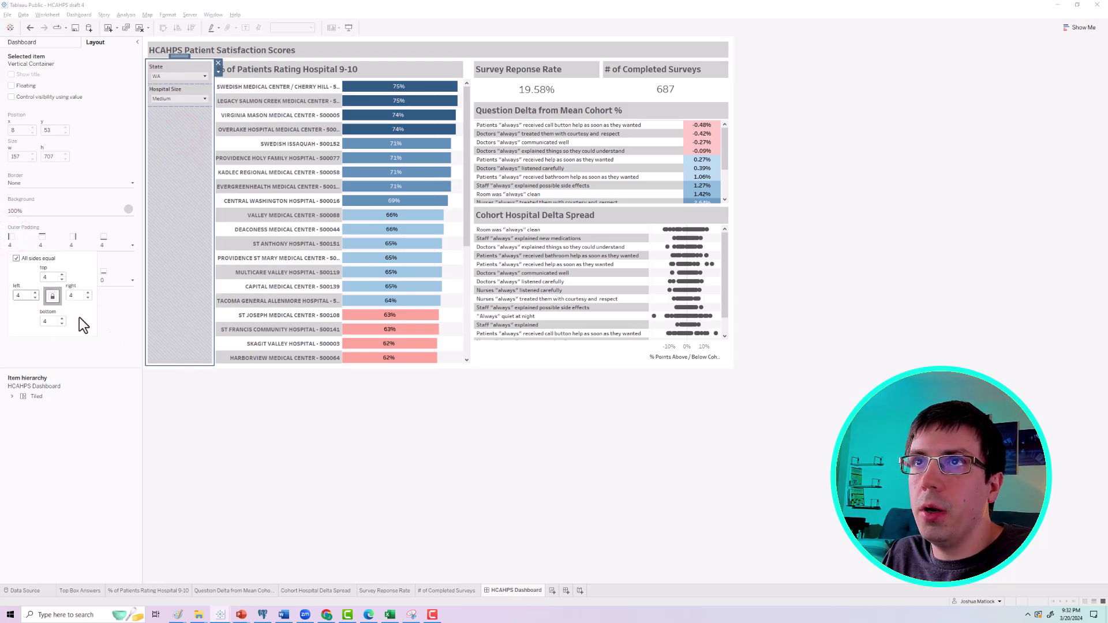
pyautogui.click(275, 452)
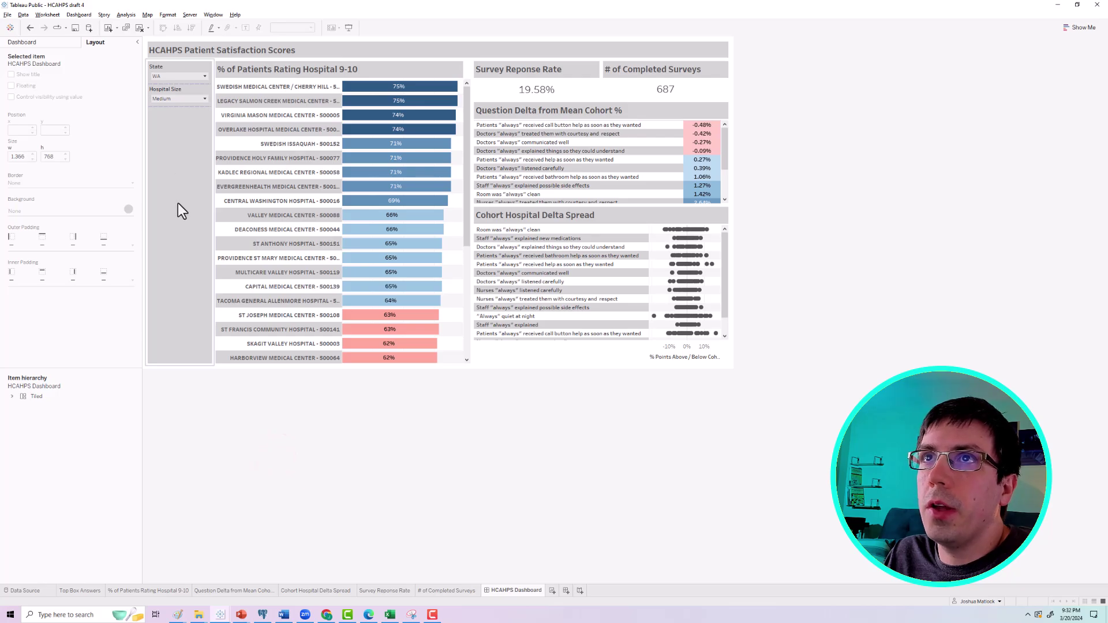
# Widen the hospital name column in the % of Patients Rating Hospital 9-10 sheet so the full names fit.
pyautogui.click(394, 275)
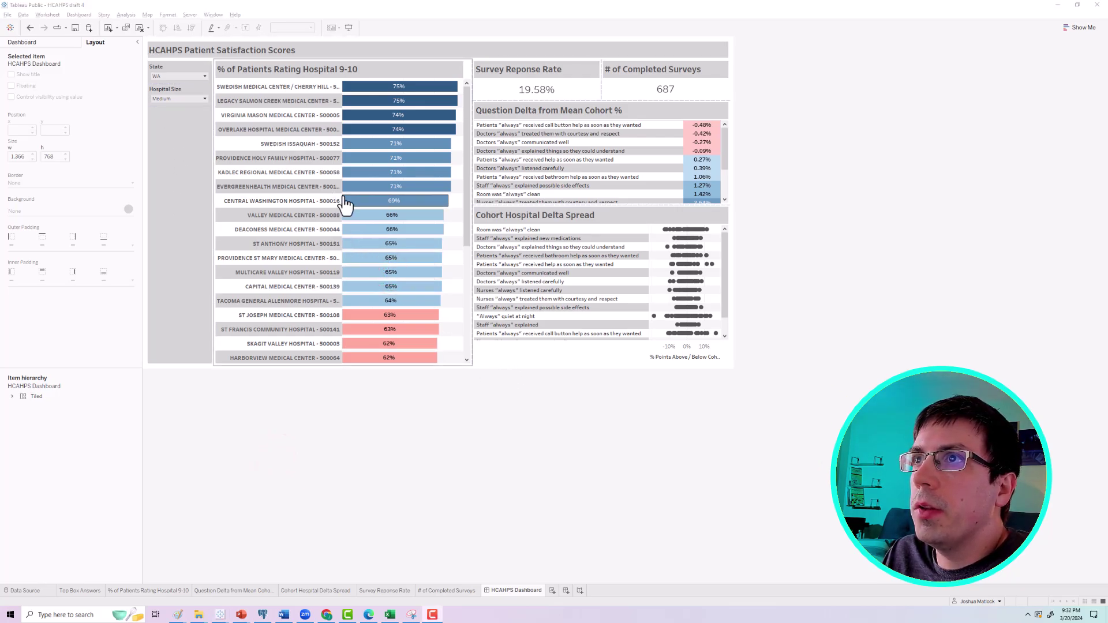
pyautogui.moveTo(342, 195); pyautogui.dragTo(356, 194)
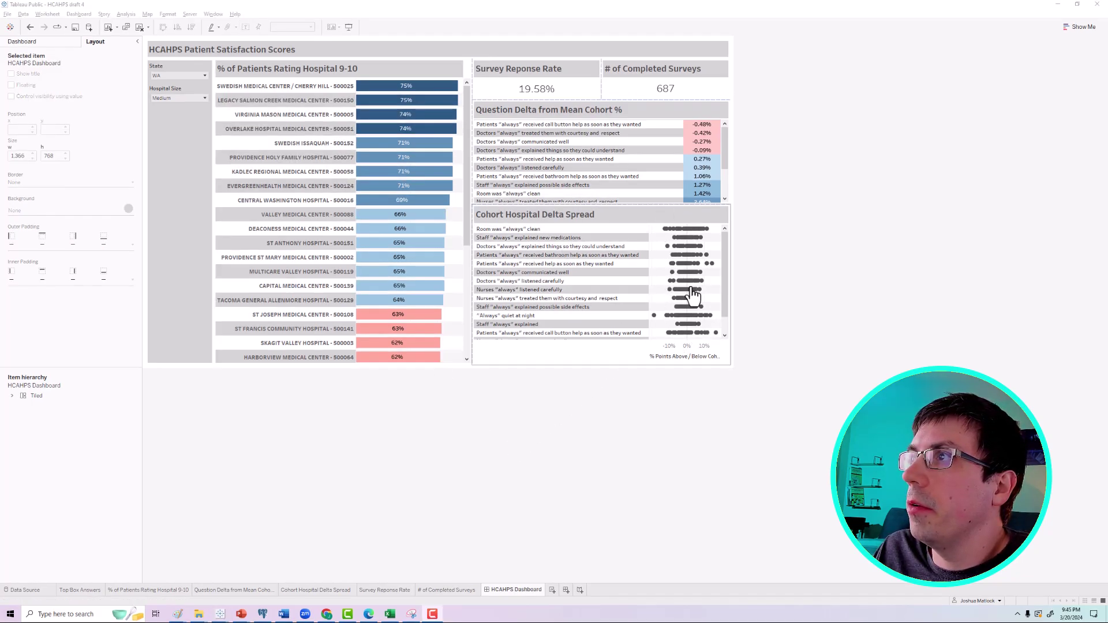
# Add a per-pane average reference line to the Cohort Hospital Delta Spread axis, filled light teal above and light red below.
pyautogui.scroll(-1, 685, 333)
pyautogui.scroll(1, 686, 331)
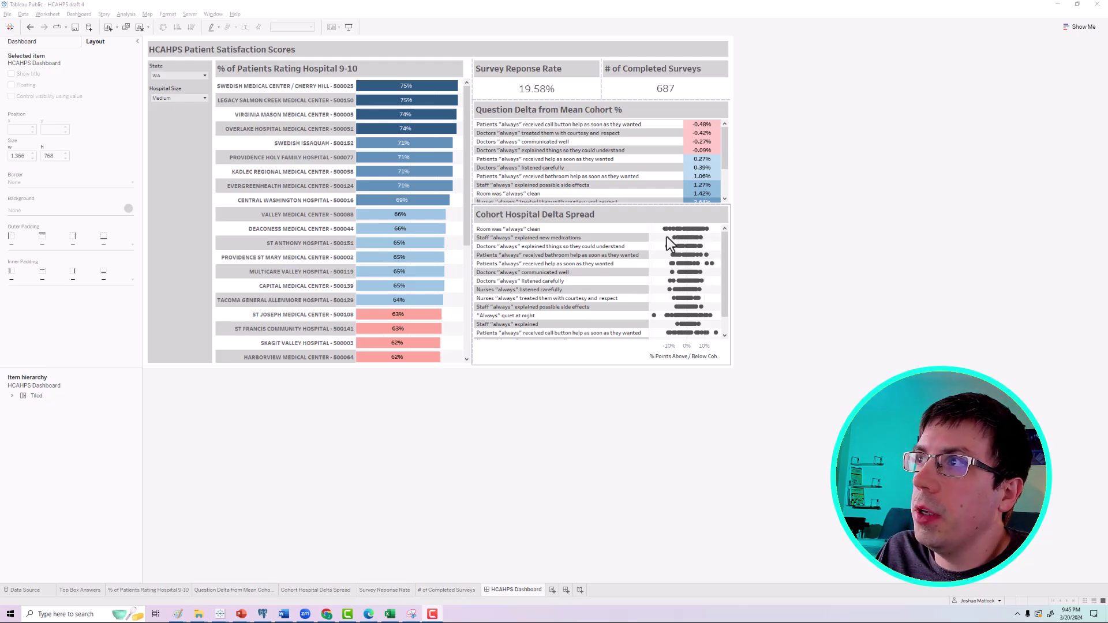
pyautogui.rightClick(684, 345)
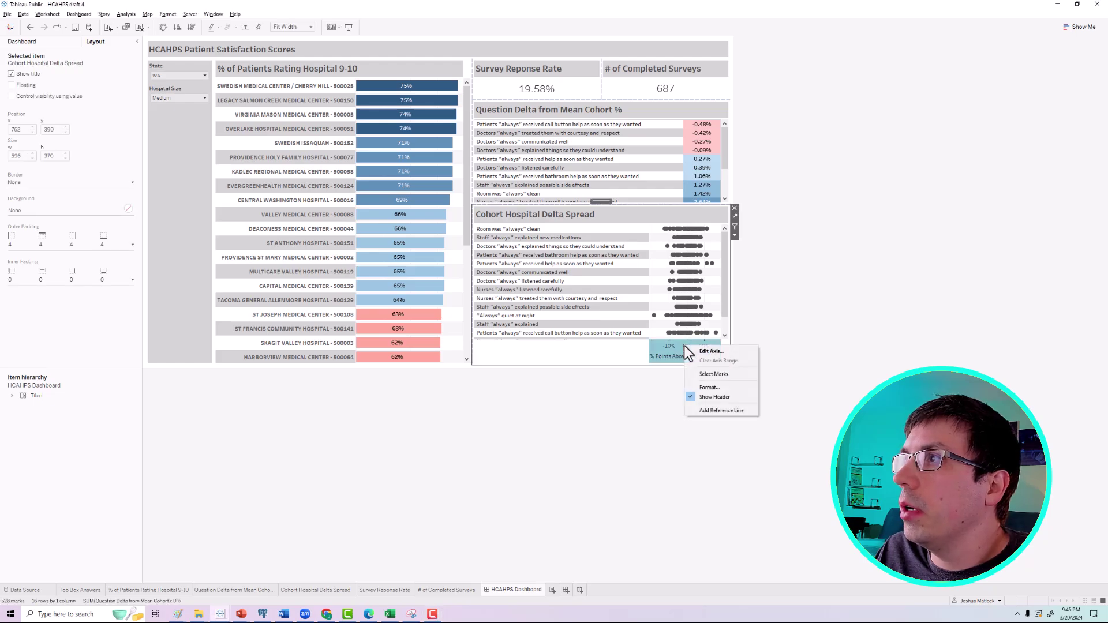
pyautogui.click(708, 406)
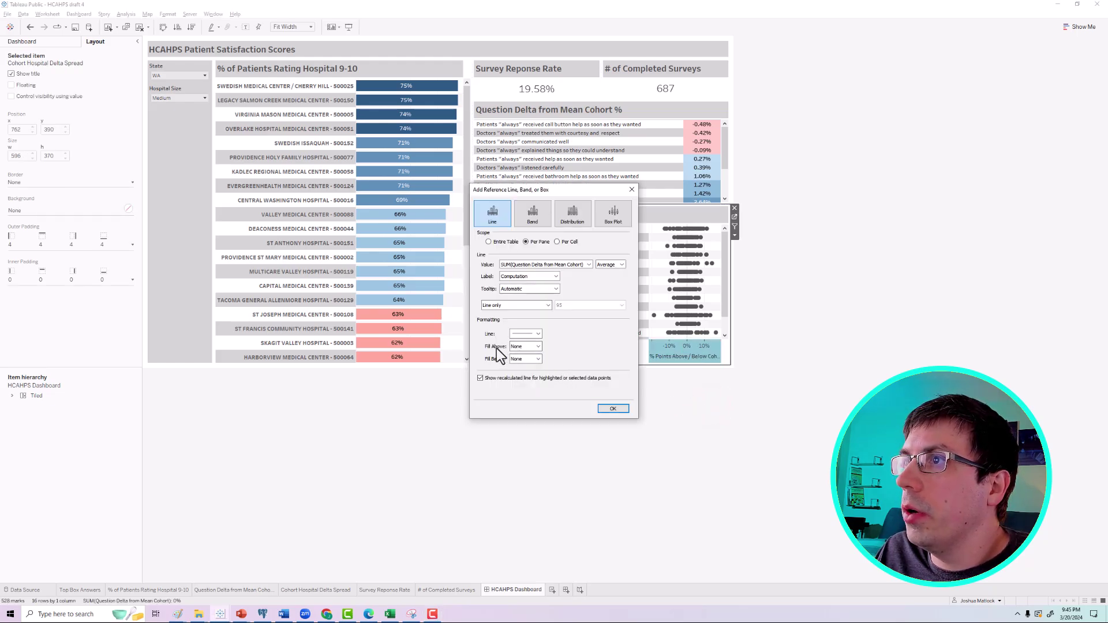
pyautogui.click(525, 346)
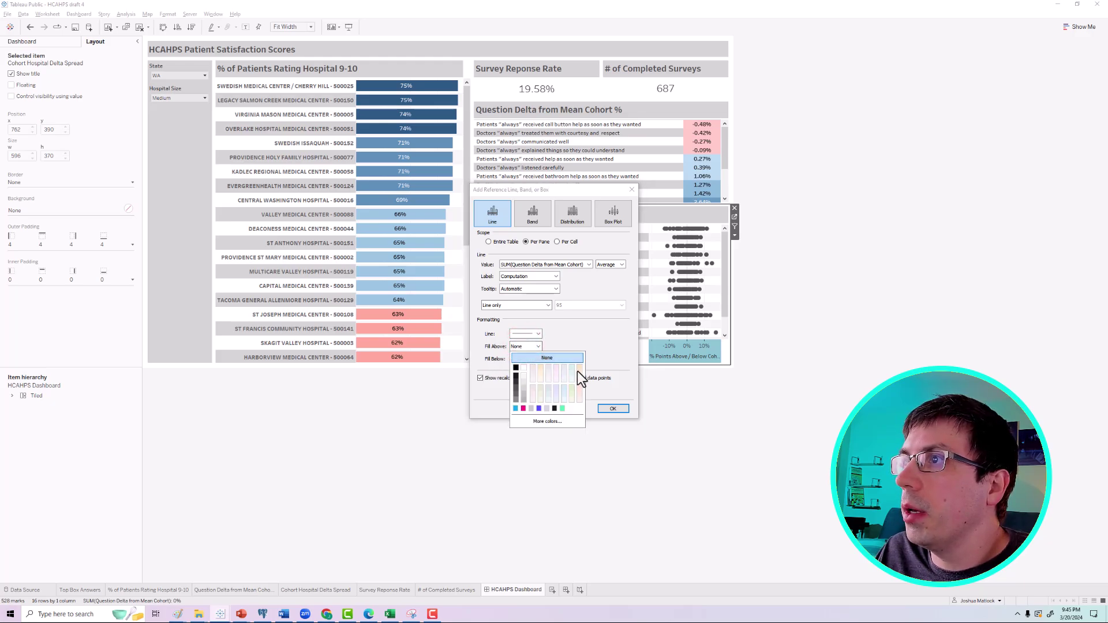
pyautogui.click(573, 369)
pyautogui.click(532, 359)
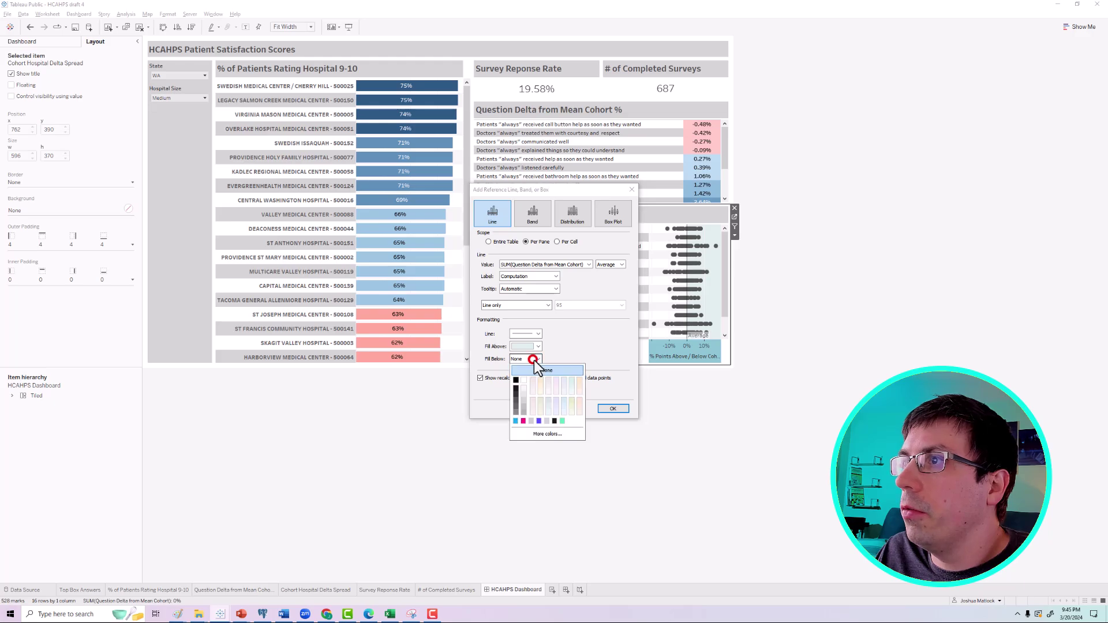
pyautogui.click(579, 401)
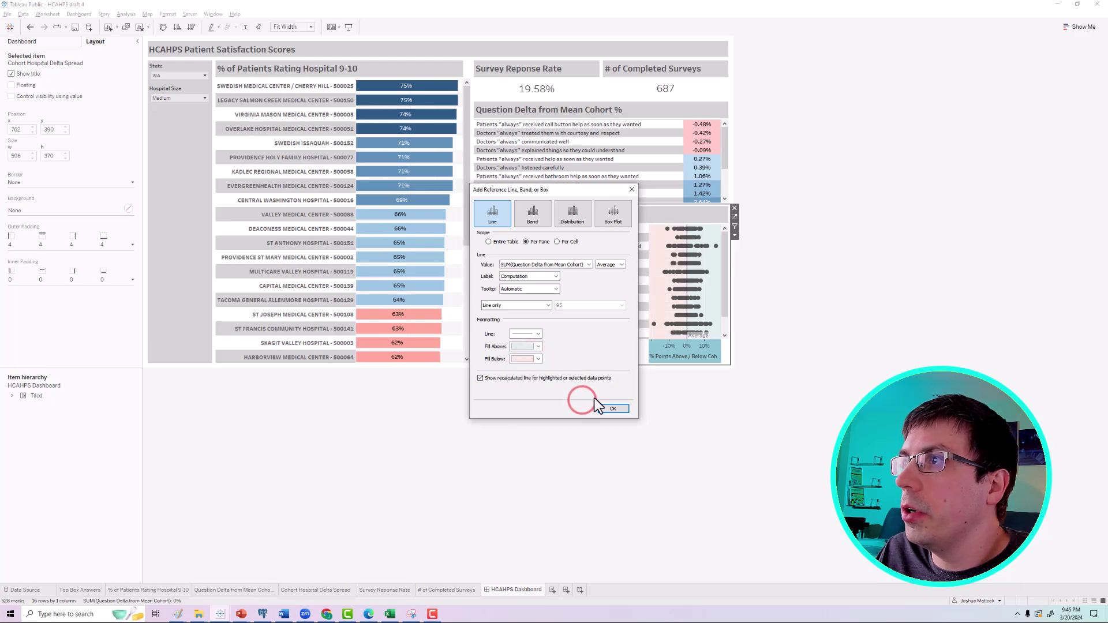
pyautogui.click(611, 407)
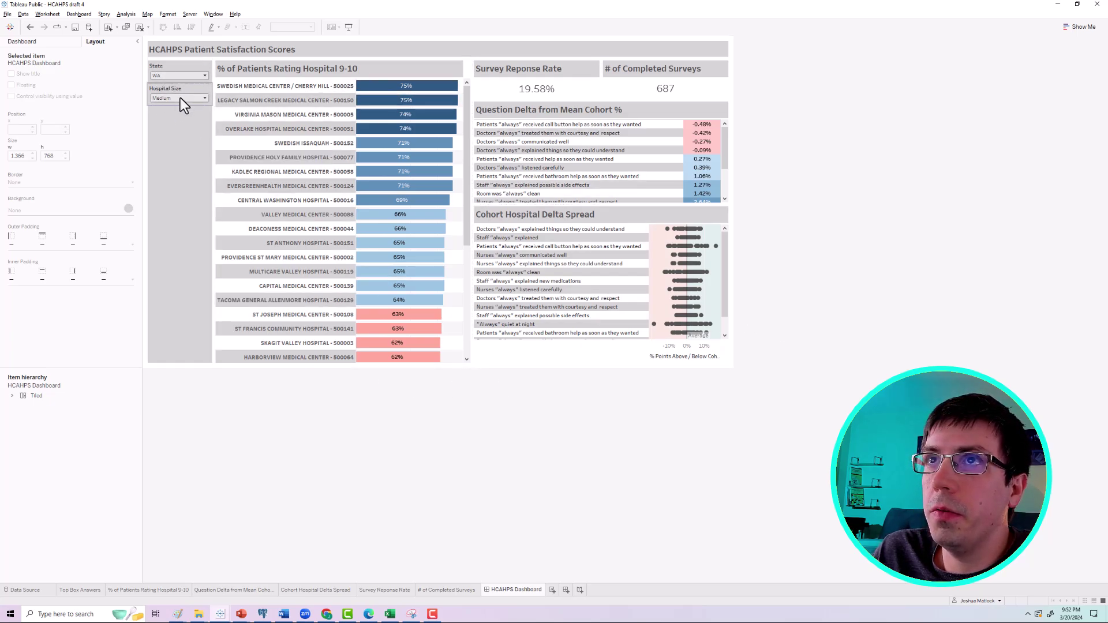
# Test the dashboard filters with State WI and Hospital Size Large, and return them to Medium and WA.
pyautogui.click(168, 74)
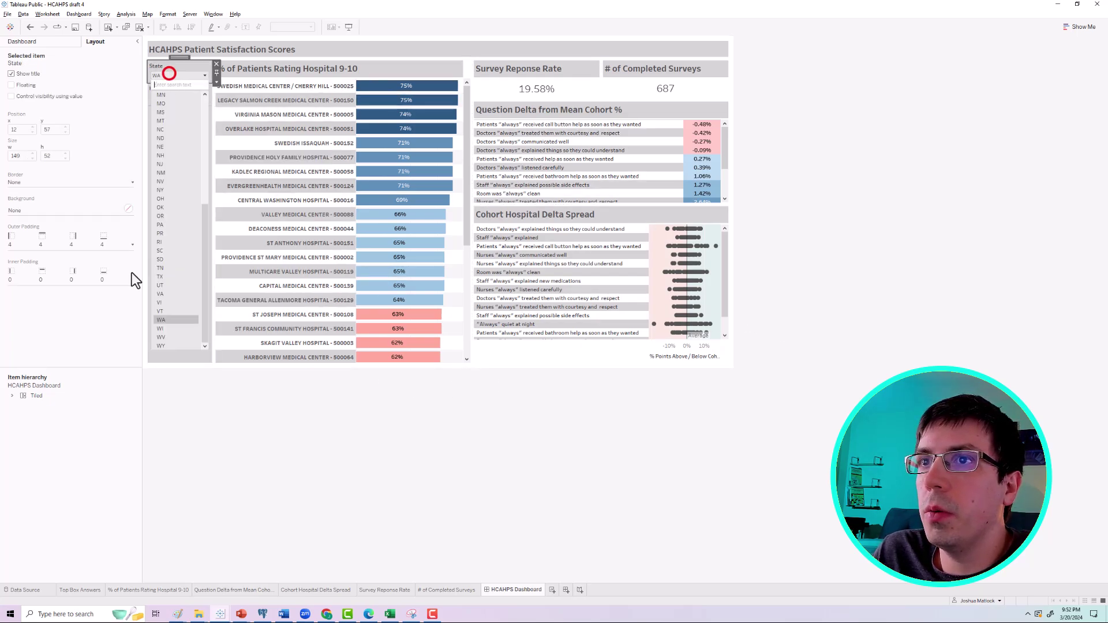
pyautogui.click(161, 330)
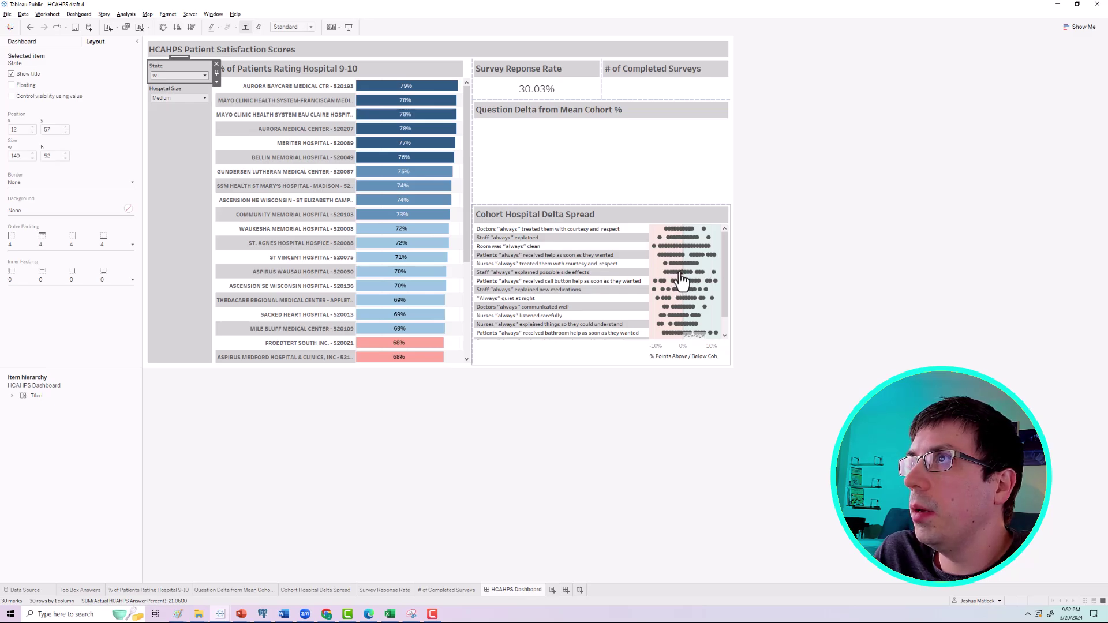
pyautogui.click(190, 96)
pyautogui.click(171, 116)
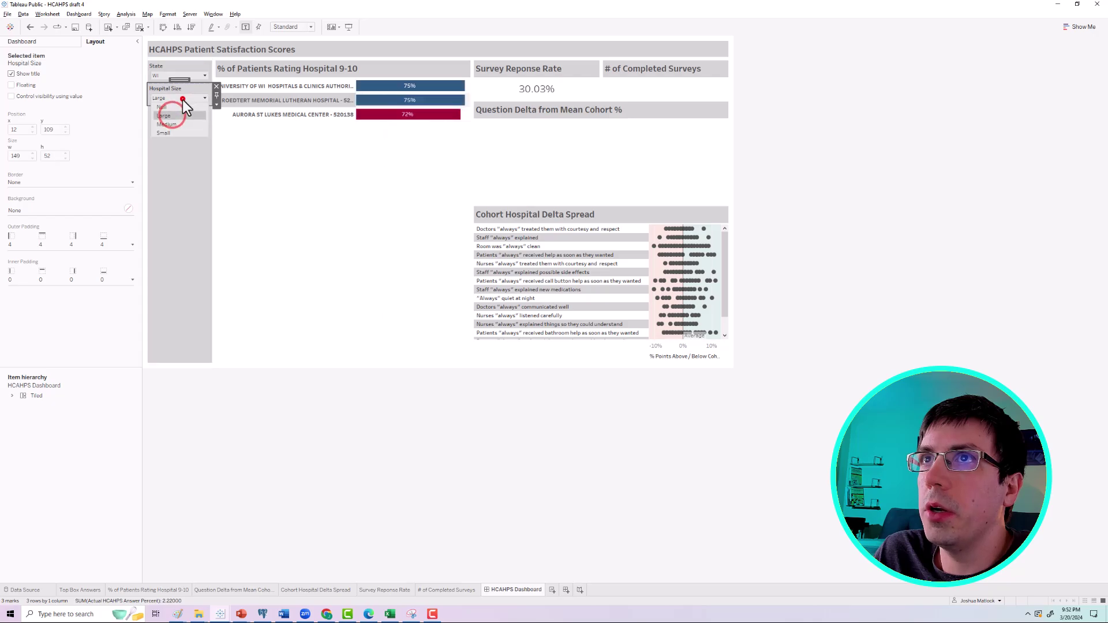
pyautogui.click(167, 124)
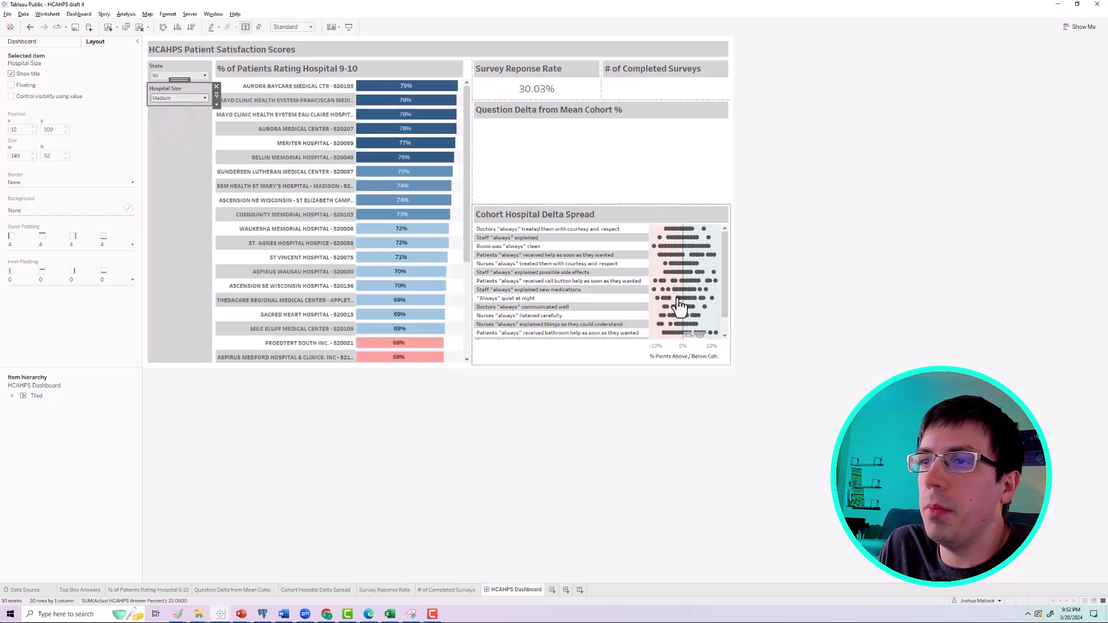
pyautogui.click(160, 78)
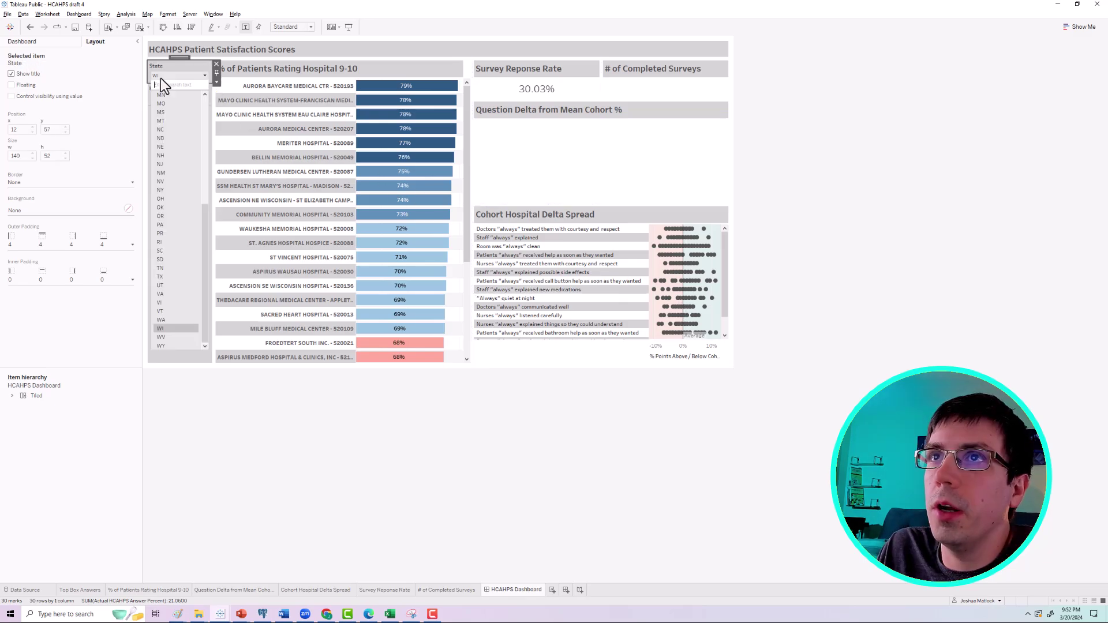
pyautogui.click(166, 321)
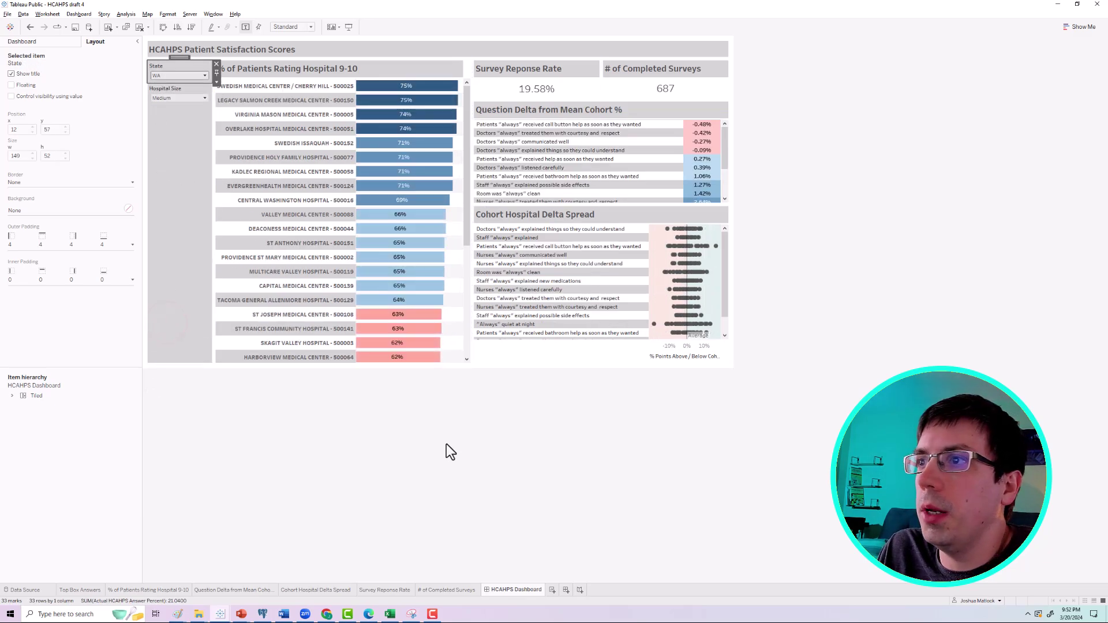
pyautogui.click(569, 383)
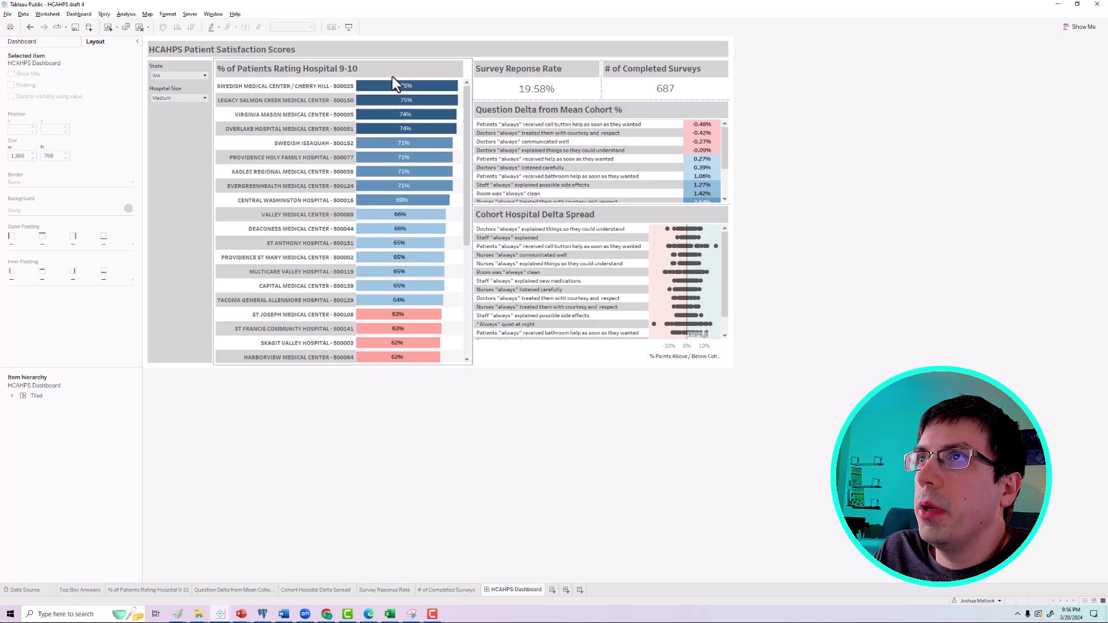
# Open the % of Patients Rating Hospital 9-10 sheet and check which worksheets its State filter applies to.
pyautogui.click(390, 67)
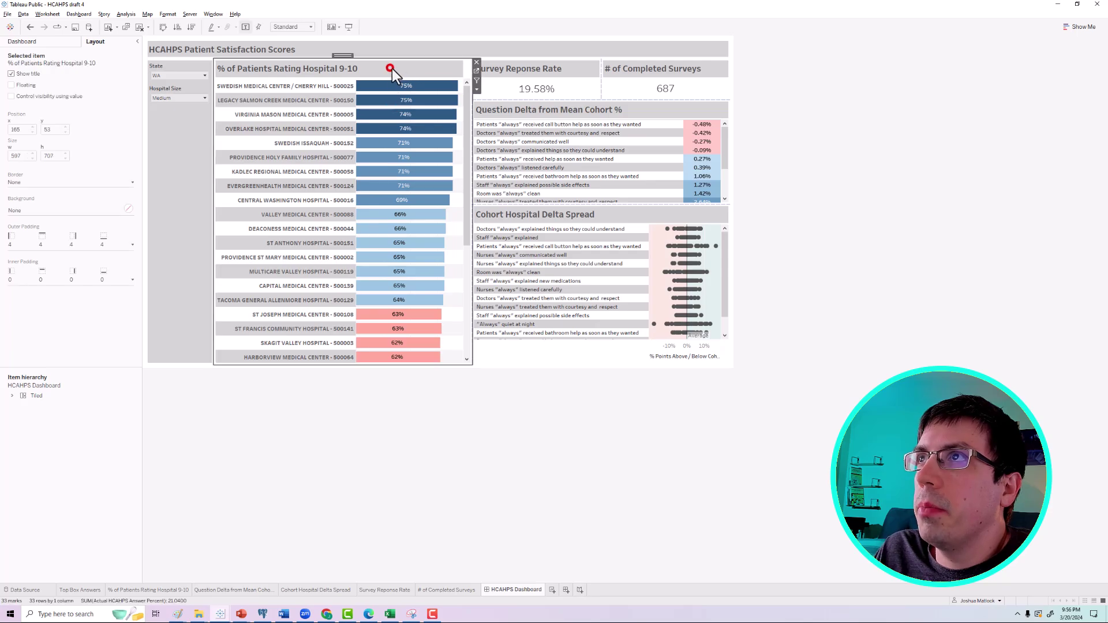
pyautogui.click(475, 70)
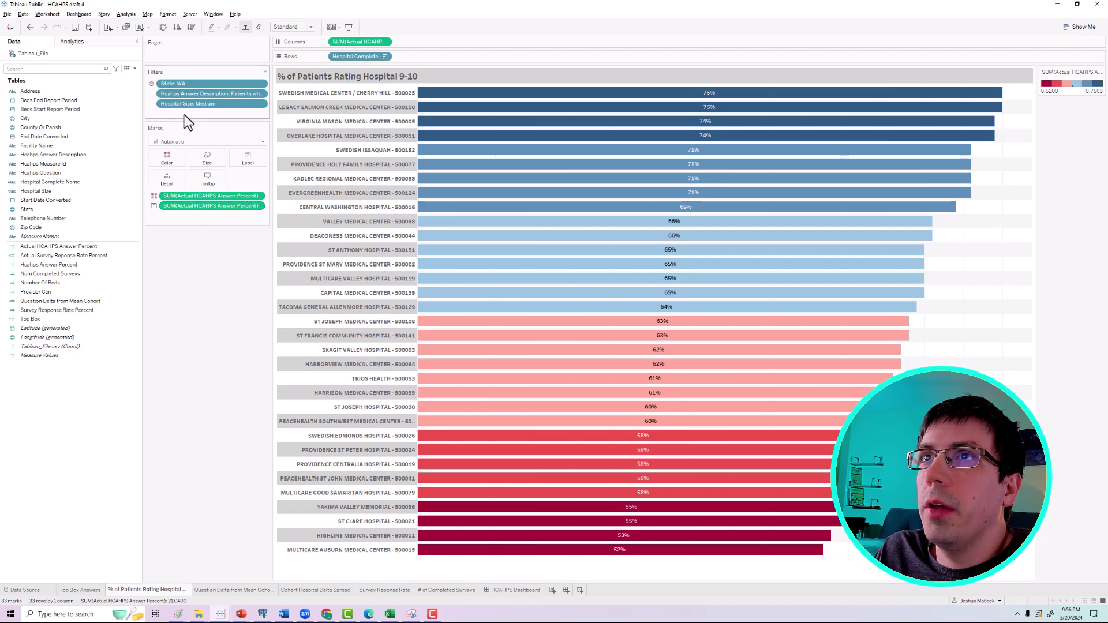
pyautogui.rightClick(182, 86)
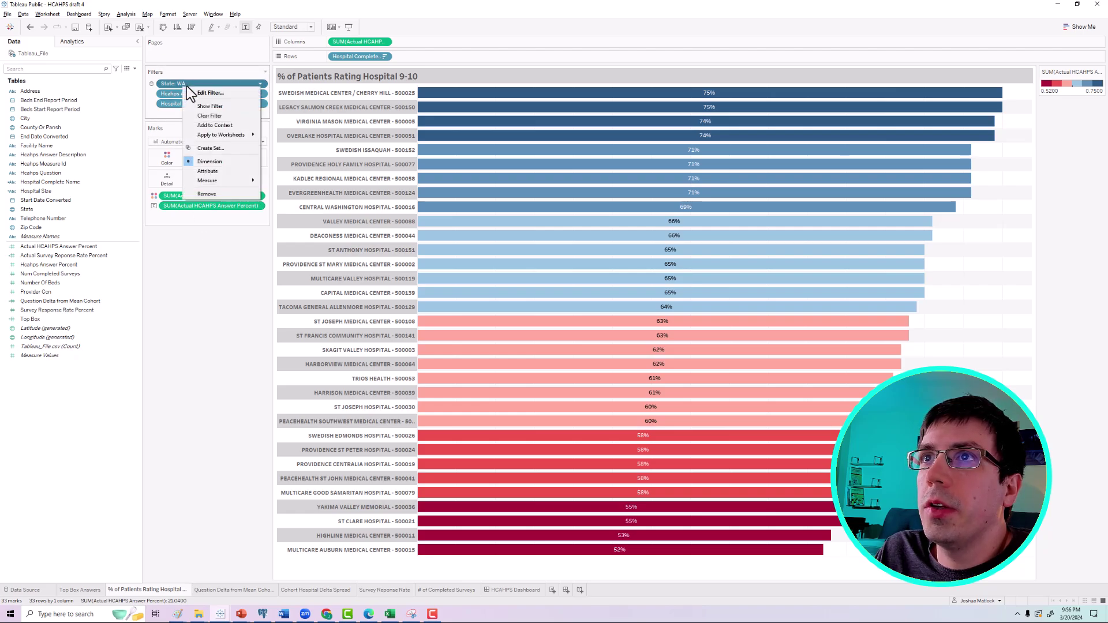
pyautogui.moveTo(207, 134)
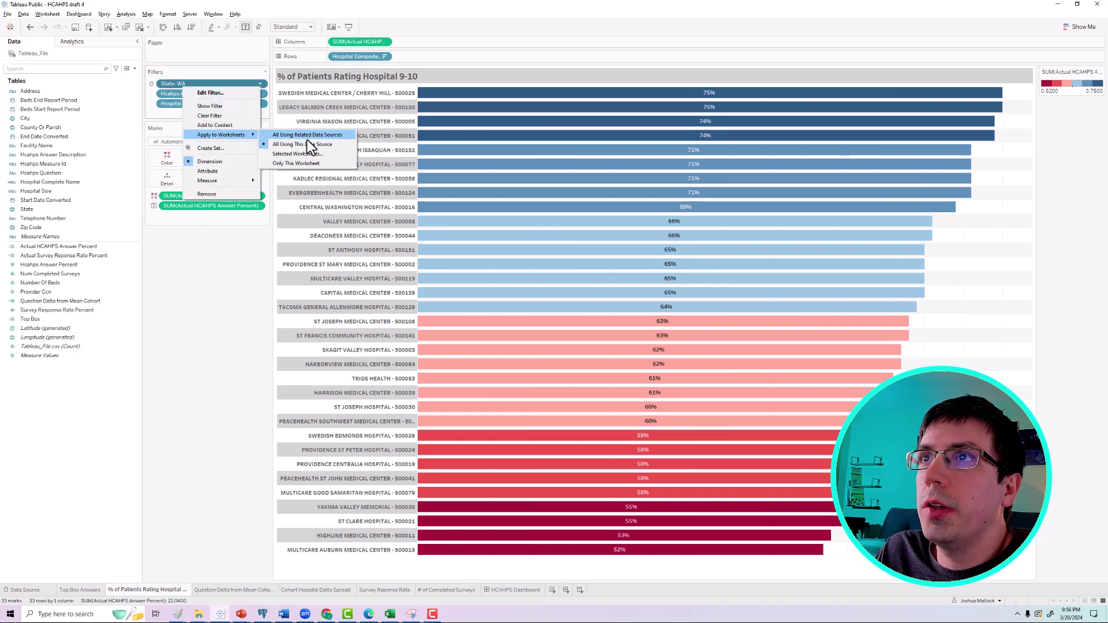
pyautogui.click(229, 280)
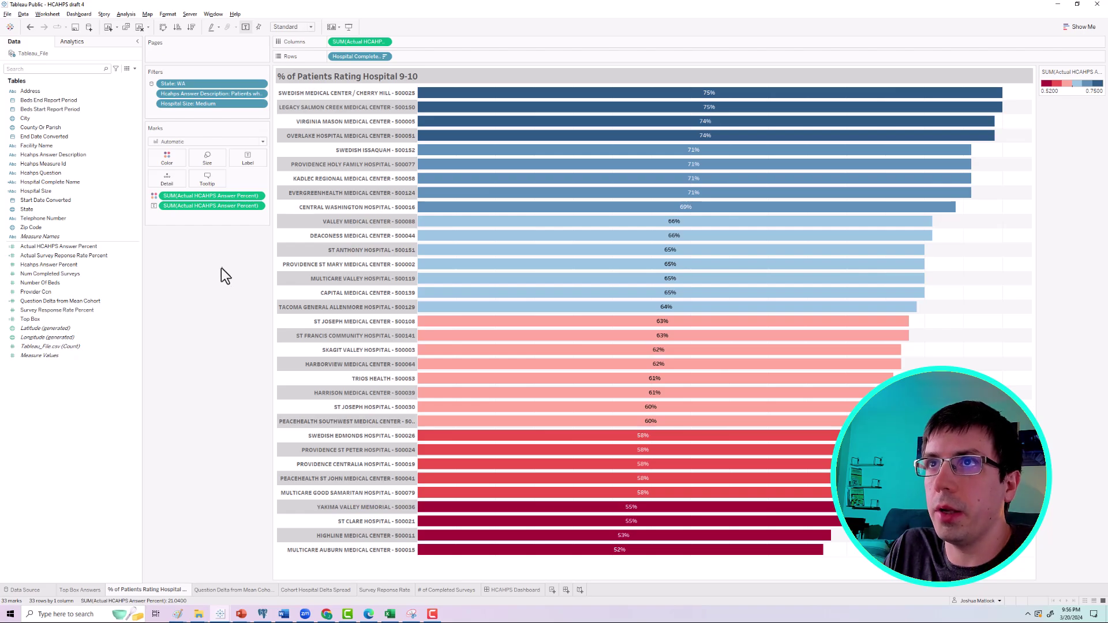
# Apply the Hospital Size filter to all worksheets using this data source.
pyautogui.rightClick(180, 104)
pyautogui.moveTo(215, 154)
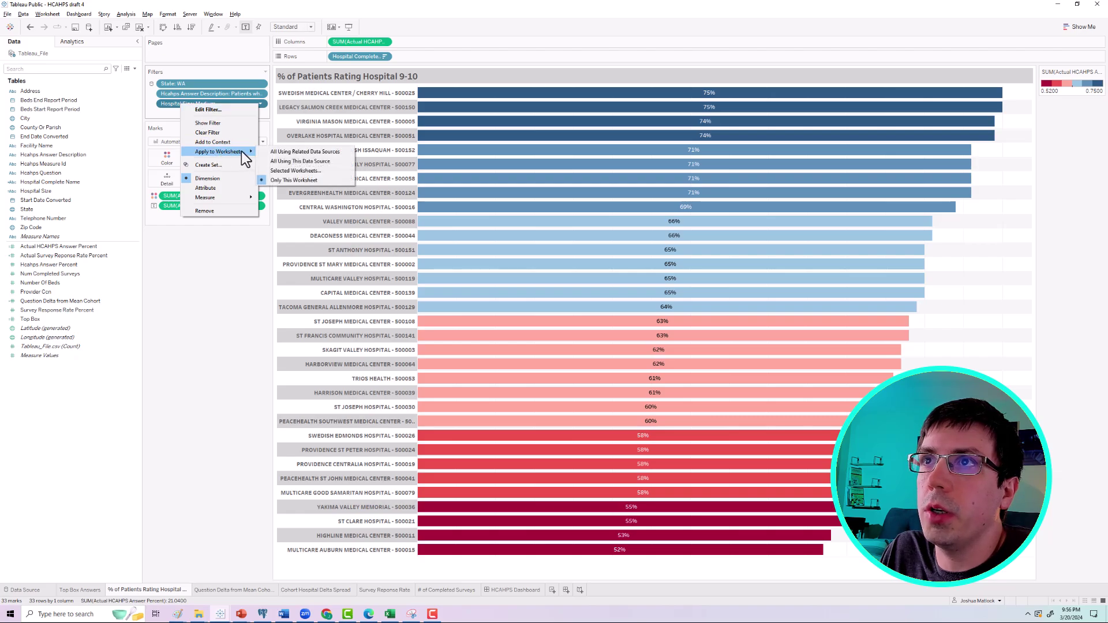
pyautogui.click(293, 161)
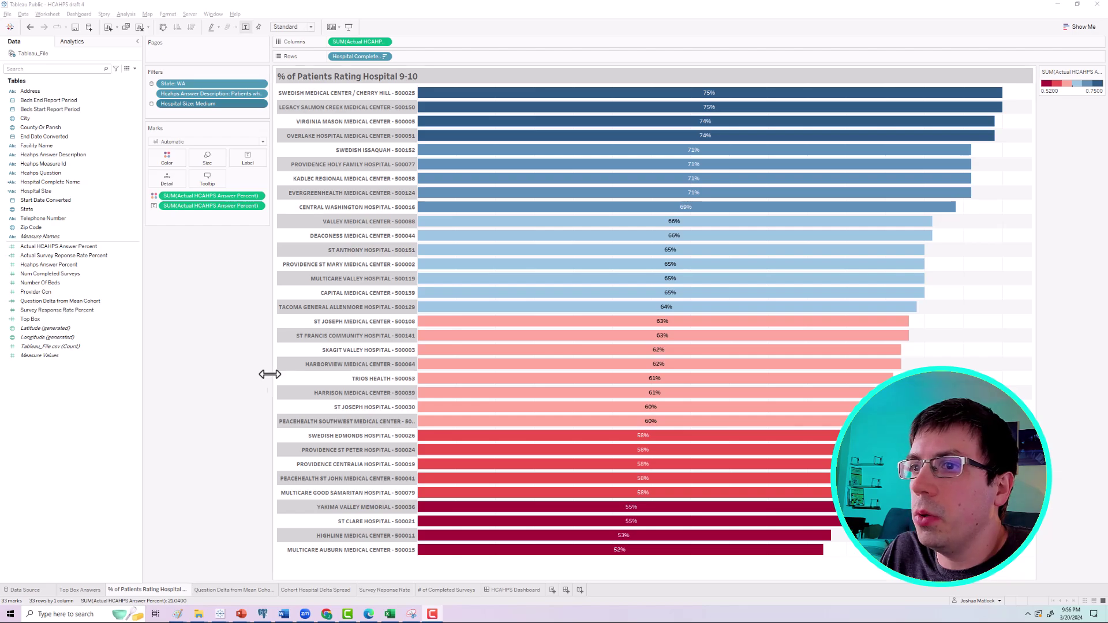
# Check the State and Hospital Size filters on the Question Delta, Cohort Hospital Delta Spread, Survey Reponse Rate and # of Completed Surveys sheets.
pyautogui.click(232, 589)
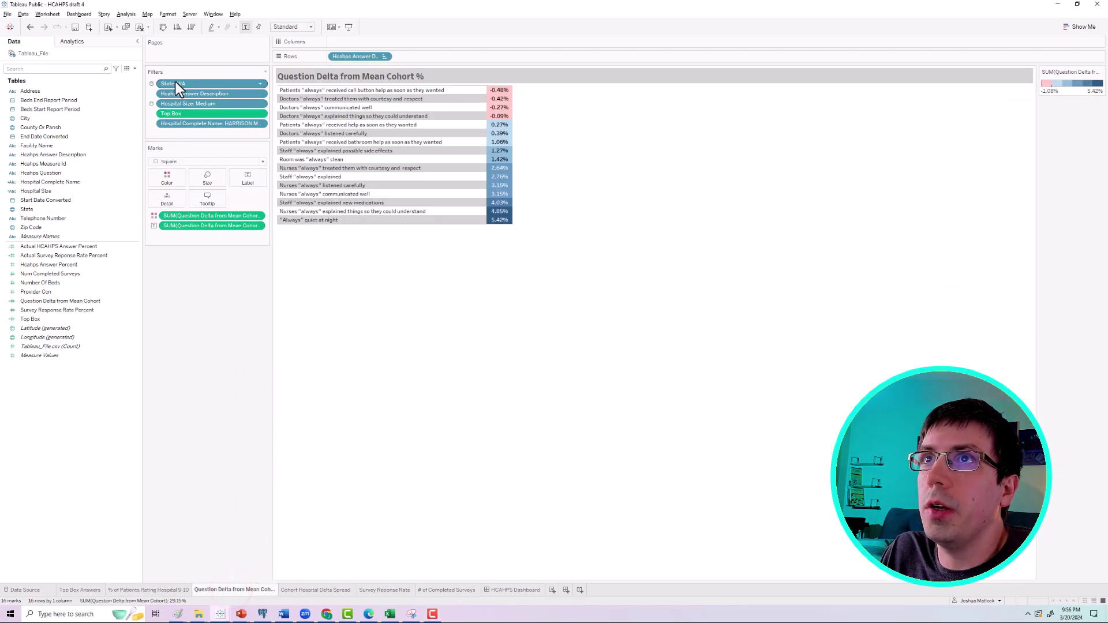
pyautogui.moveTo(188, 82)
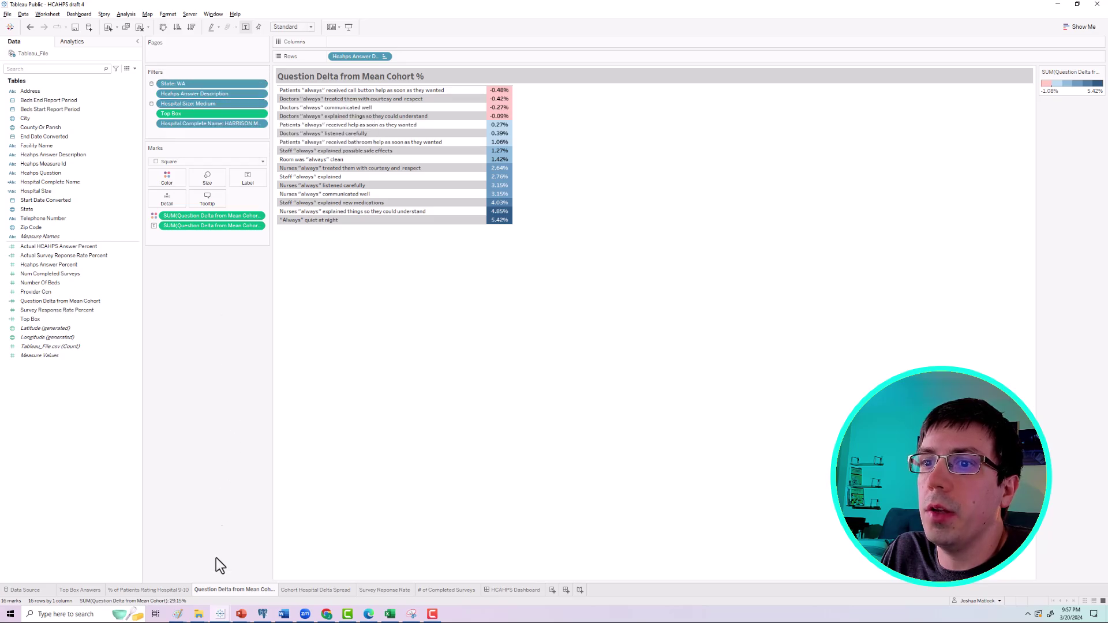
pyautogui.click(311, 591)
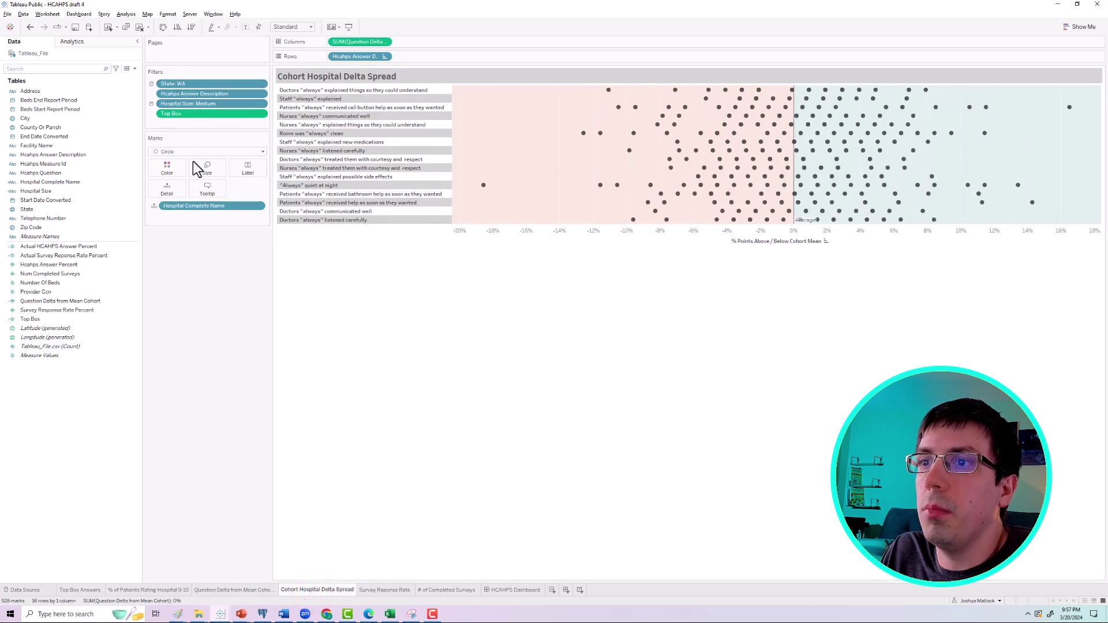
pyautogui.click(385, 590)
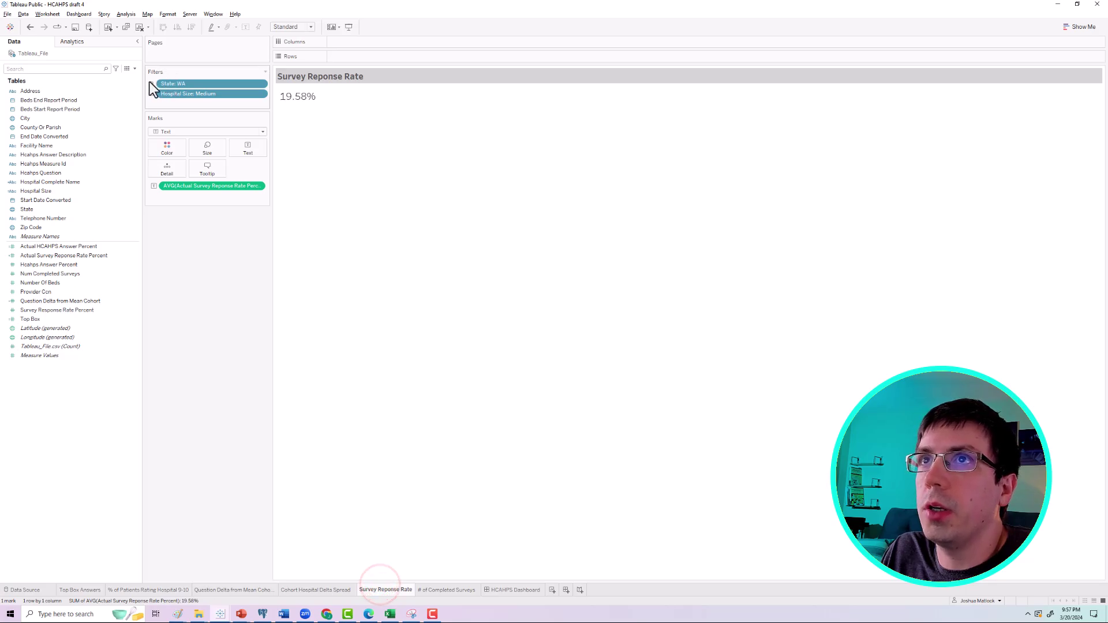
pyautogui.click(443, 588)
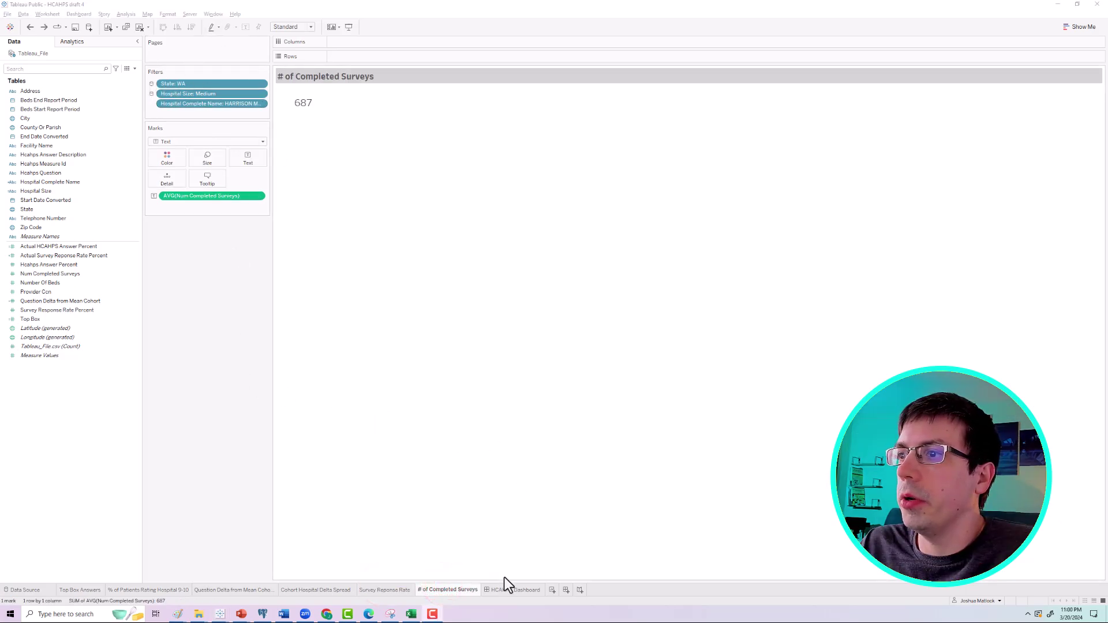
# Return to the HCAHPS Dashboard and use the % of Patients Rating Hospital 9-10 sheet as a filter.
pyautogui.click(512, 589)
pyautogui.click(532, 514)
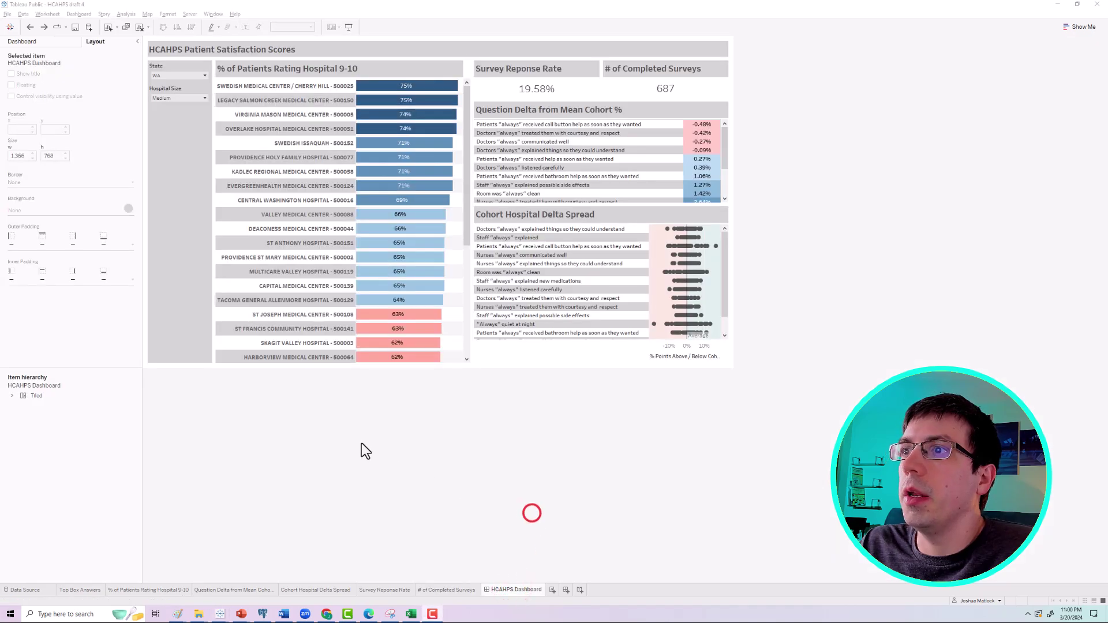
pyautogui.click(372, 101)
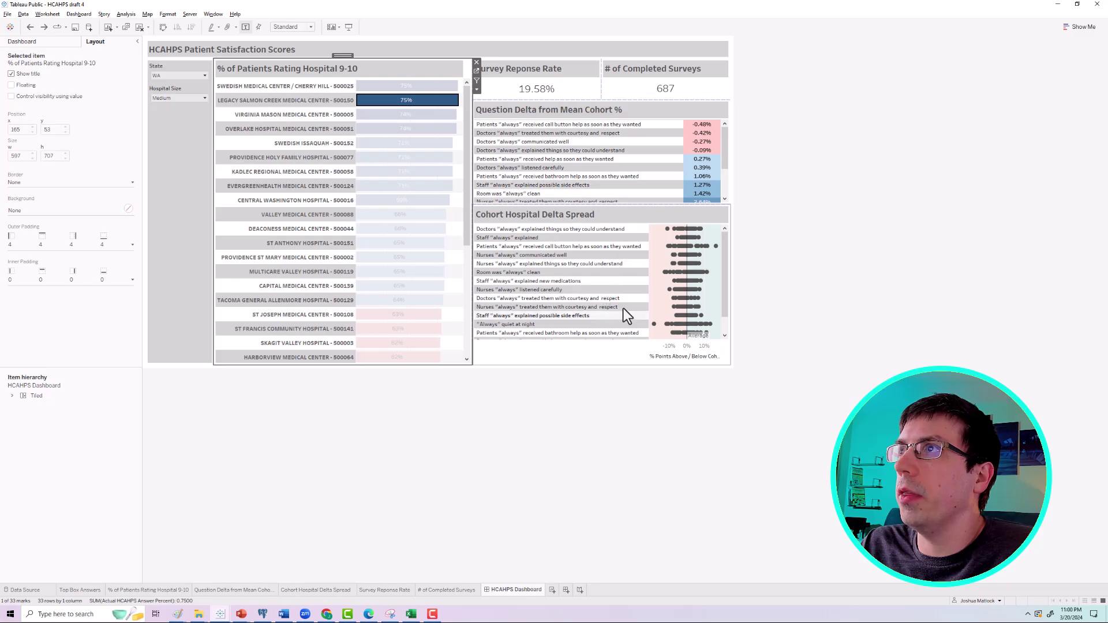
pyautogui.press('Escape')
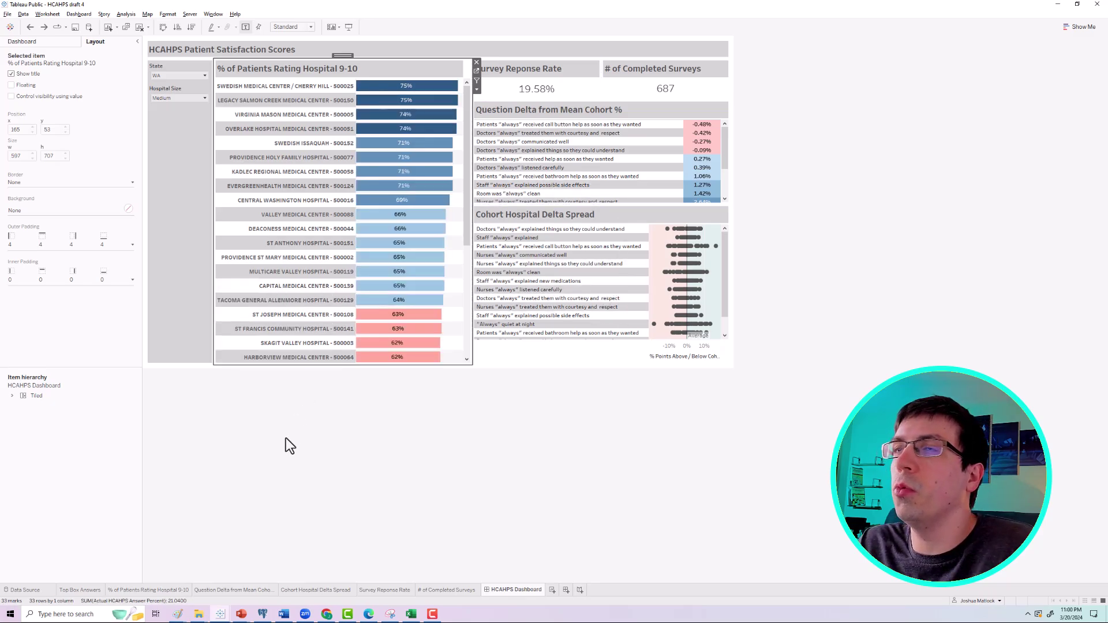
pyautogui.click(477, 84)
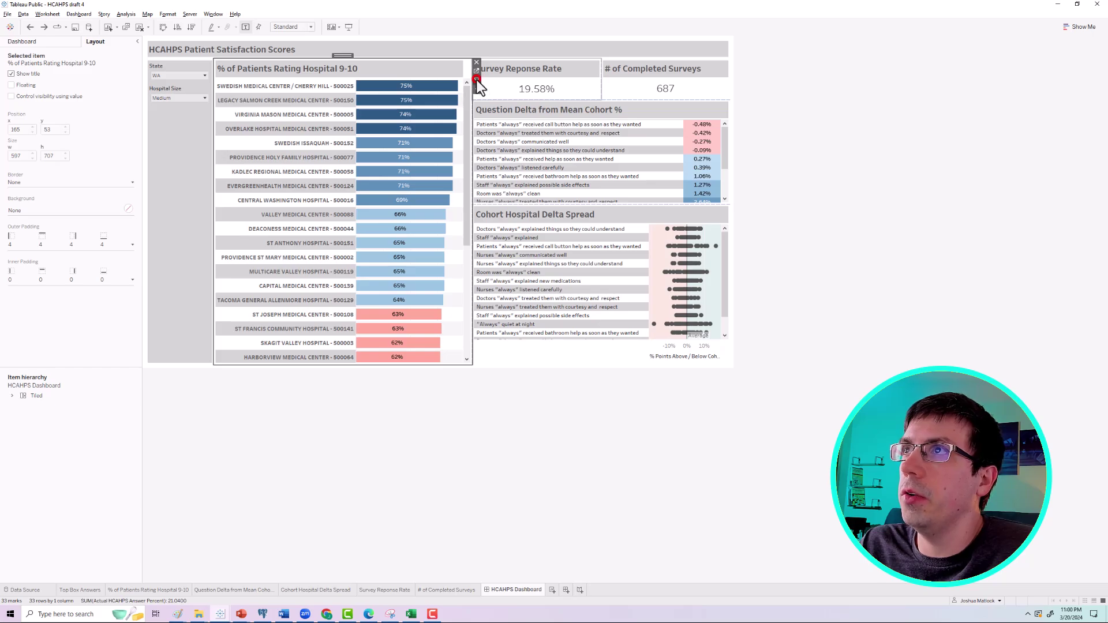
# Test the filter by selecting the bars for Overlake Hospital Medical Center, Swedish Issaquah and Providence Holy Family Hospital.
pyautogui.click(391, 129)
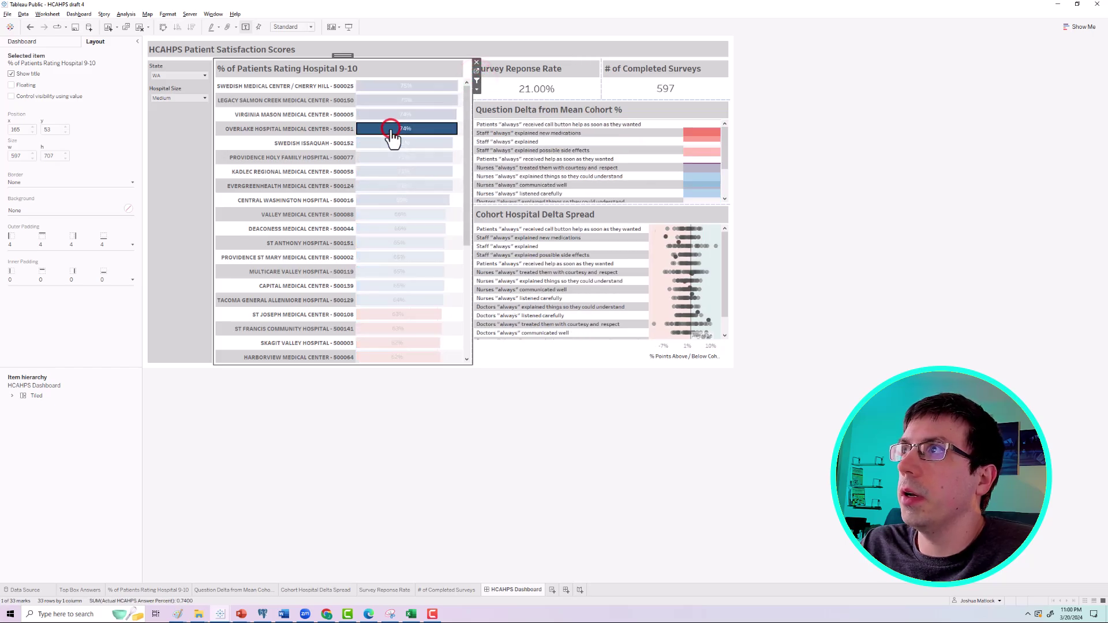
pyautogui.click(379, 144)
pyautogui.click(375, 157)
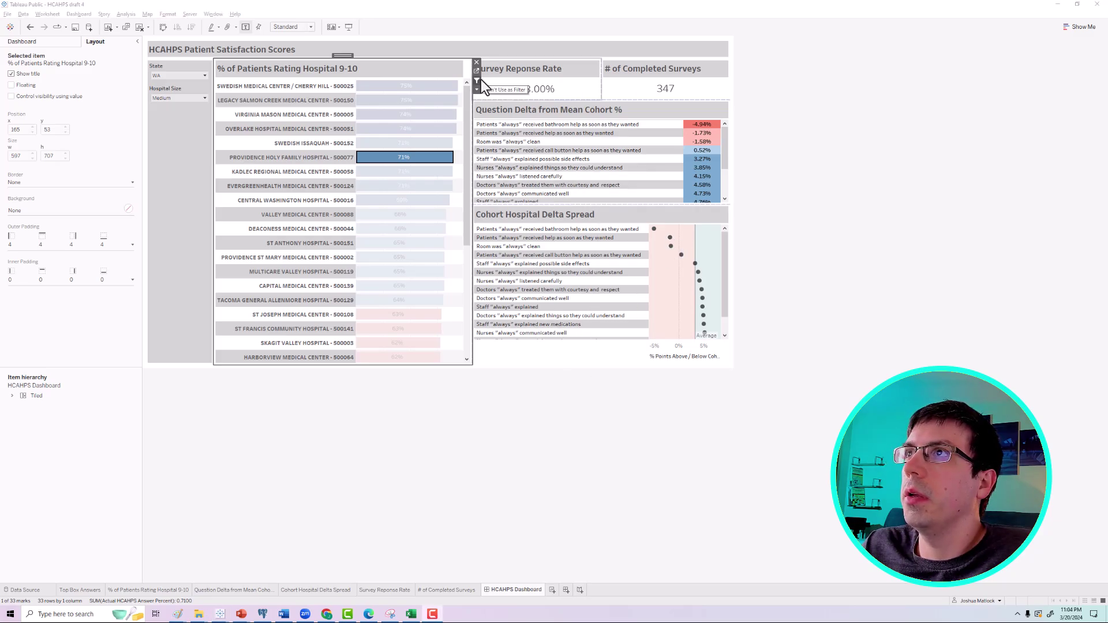
# Stop using the % of Patients Rating Hospital 9-10 sheet as a filter, clear its bar selection and select the Question Delta sheet.
pyautogui.click(477, 79)
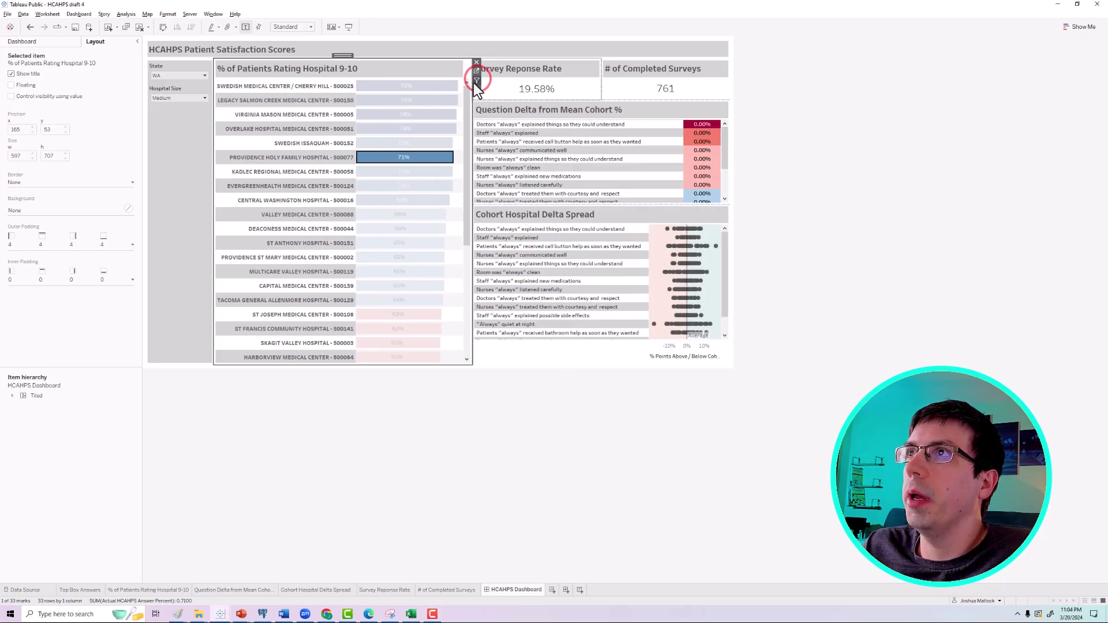
pyautogui.click(414, 156)
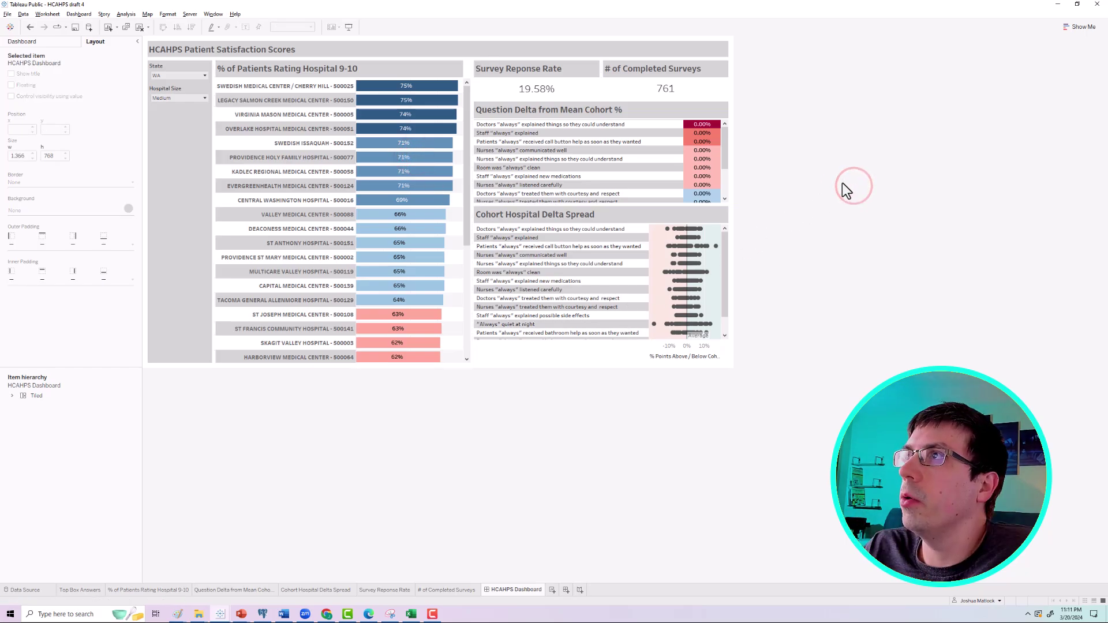
pyautogui.click(670, 116)
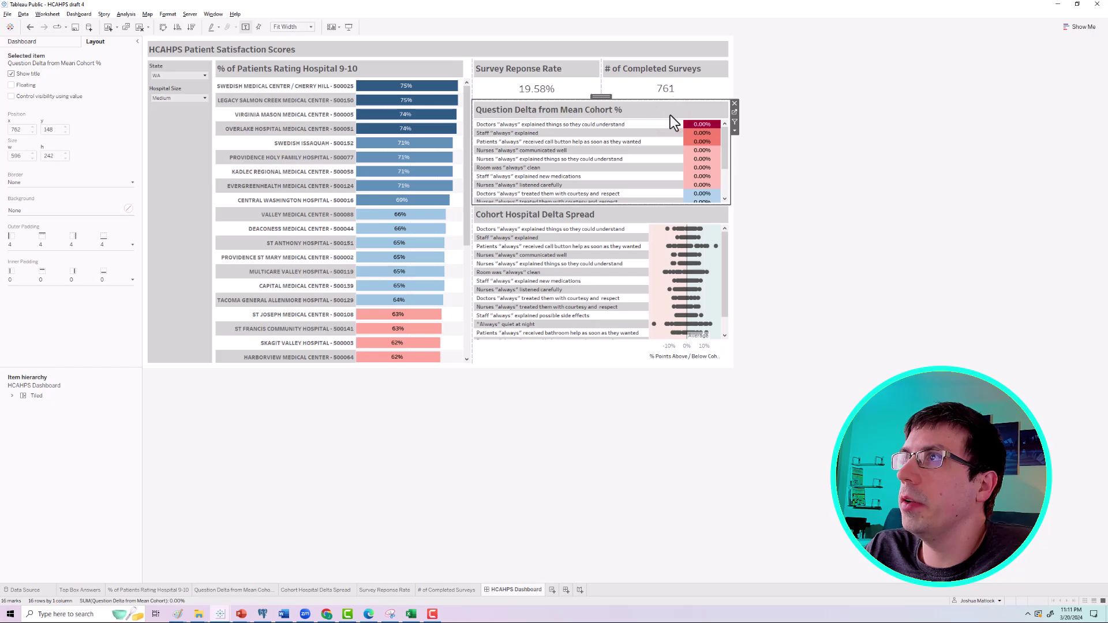
# Go to the Question Delta from Mean Cohort % sheet and start a new string parameter named Hospital List.
pyautogui.click(733, 113)
pyautogui.click(40, 39)
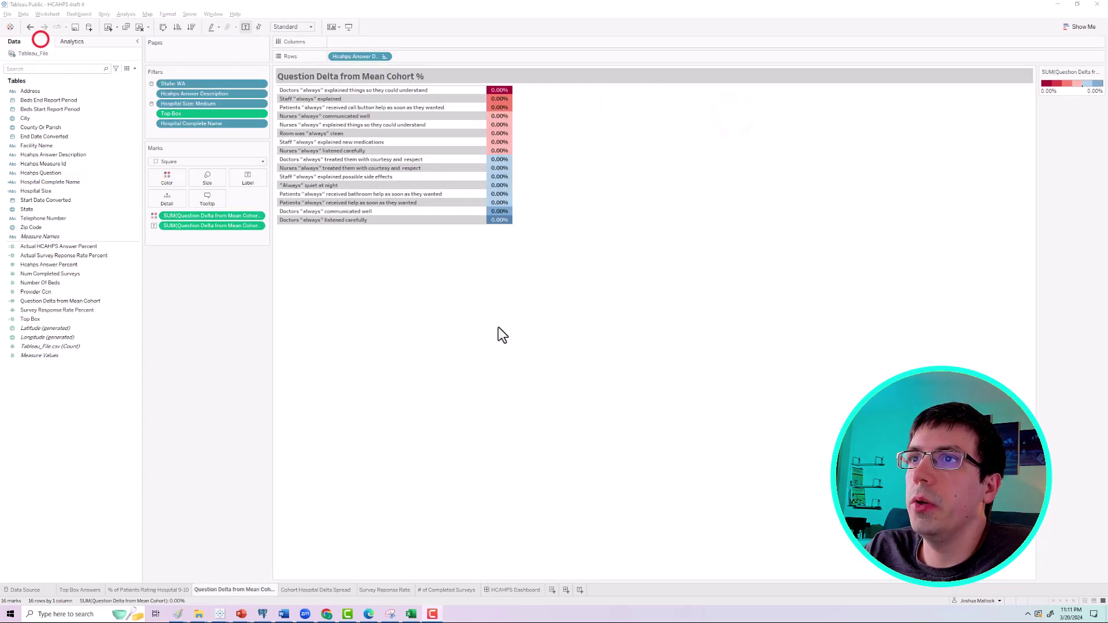
pyautogui.click(134, 69)
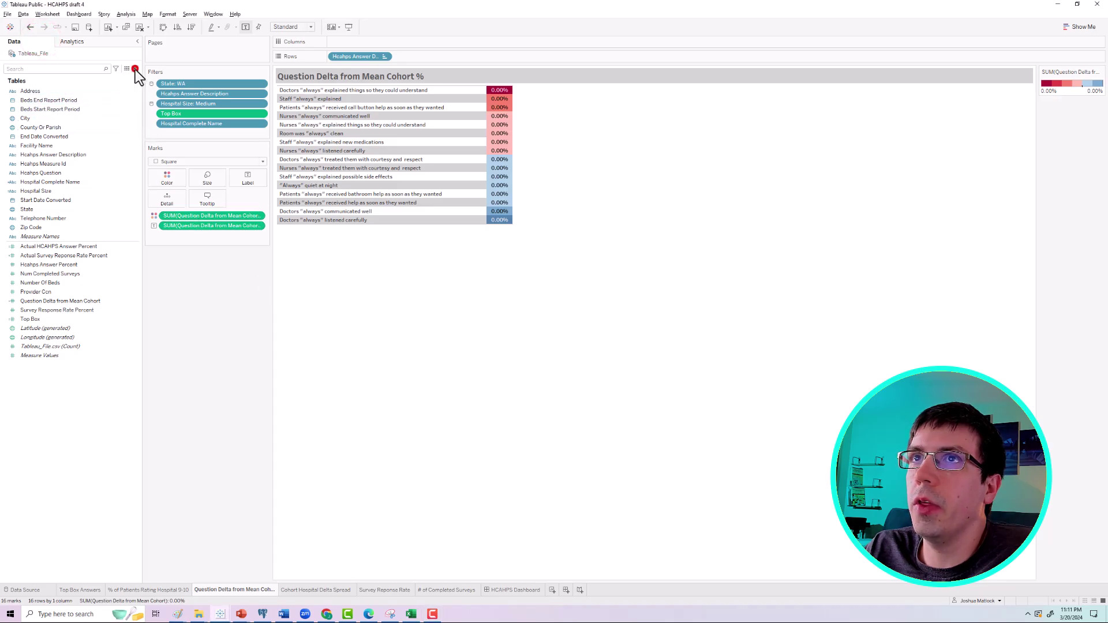
pyautogui.click(97, 87)
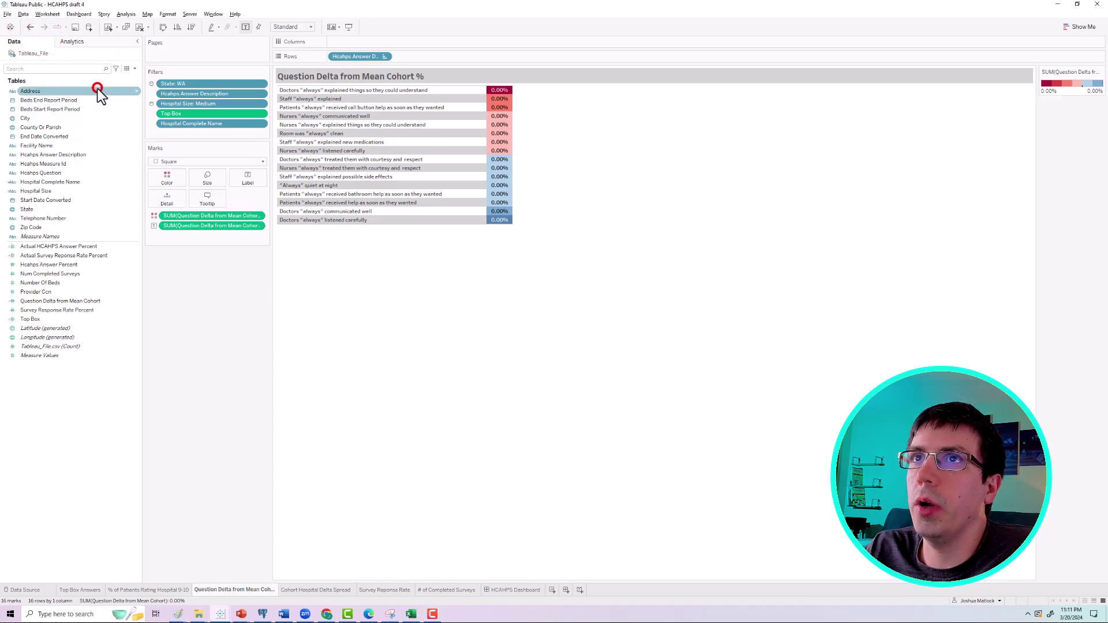
pyautogui.moveTo(549, 188); pyautogui.dragTo(354, 189)
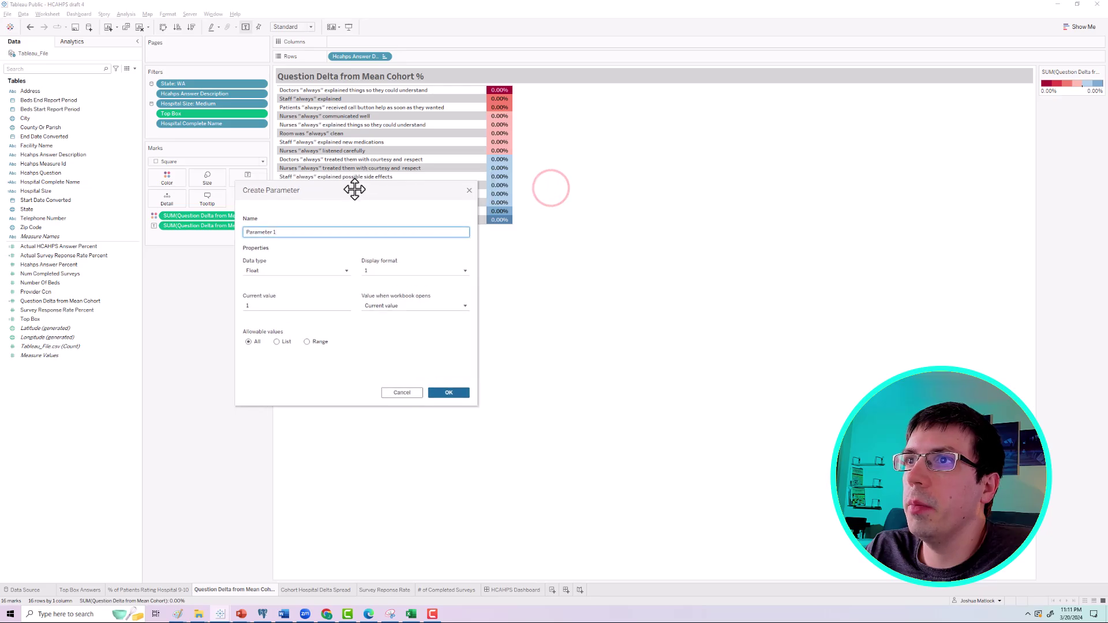
pyautogui.click(256, 273)
pyautogui.click(264, 300)
pyautogui.tripleClick(257, 232)
pyautogui.write('Hospital List')
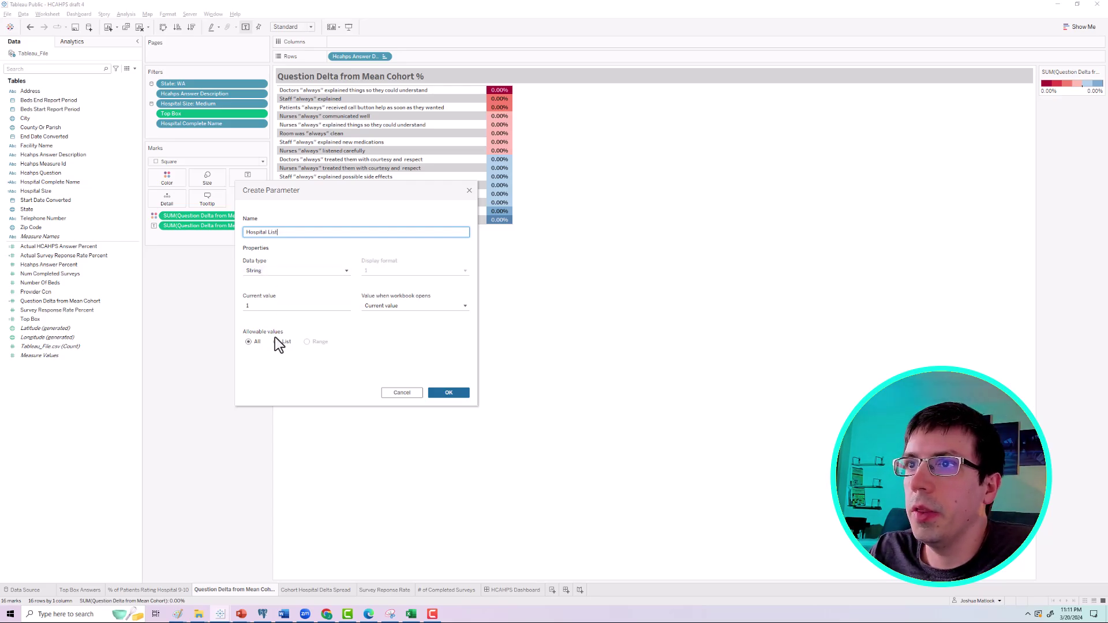
# Limit the parameter to a fixed list filled with the Hospital Complete Name values and create it.
pyautogui.click(277, 342)
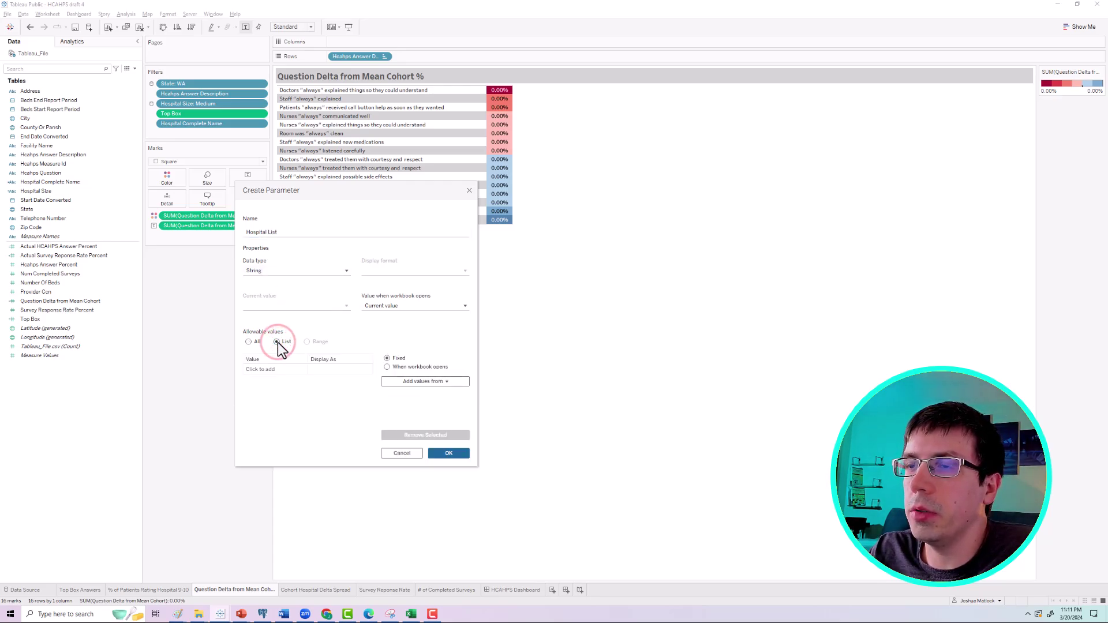
pyautogui.click(407, 382)
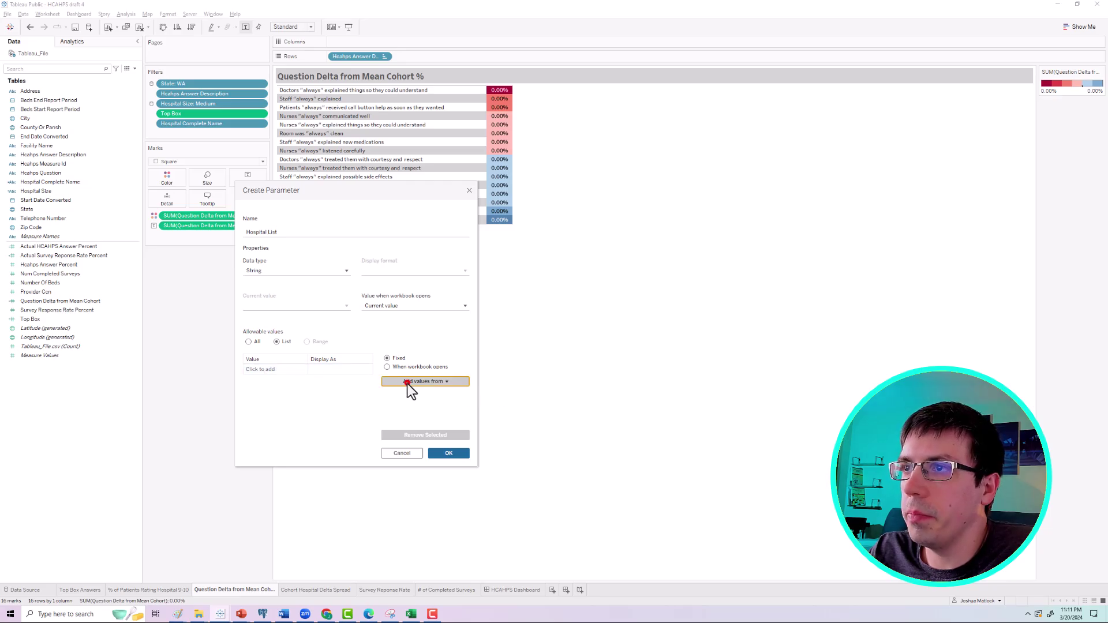
pyautogui.click(414, 328)
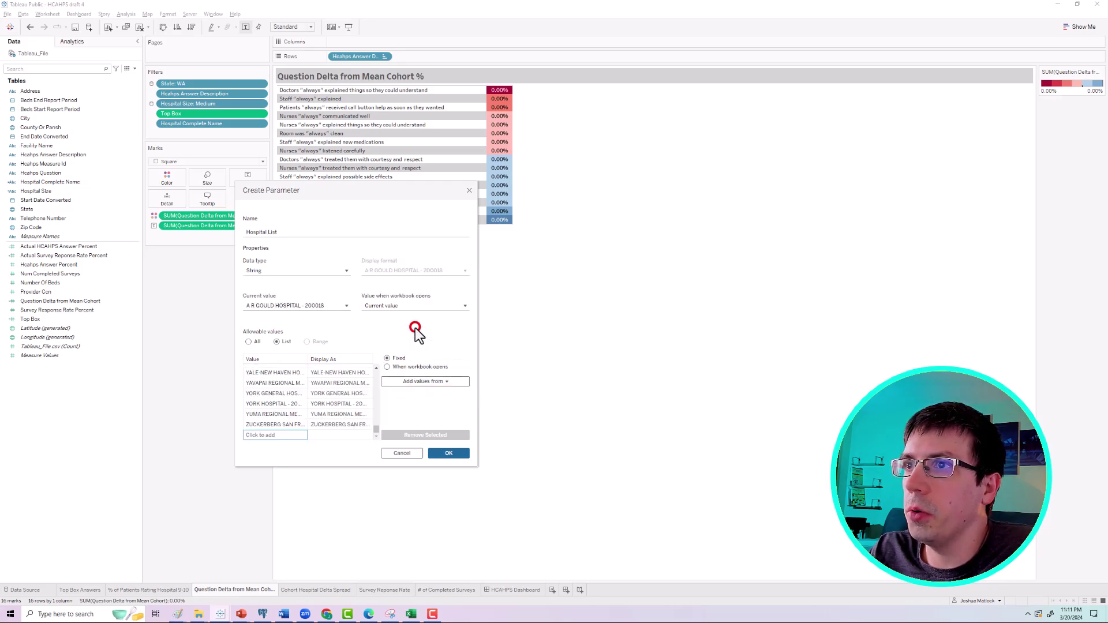
pyautogui.click(374, 427)
pyautogui.moveTo(385, 404); pyautogui.dragTo(382, 362)
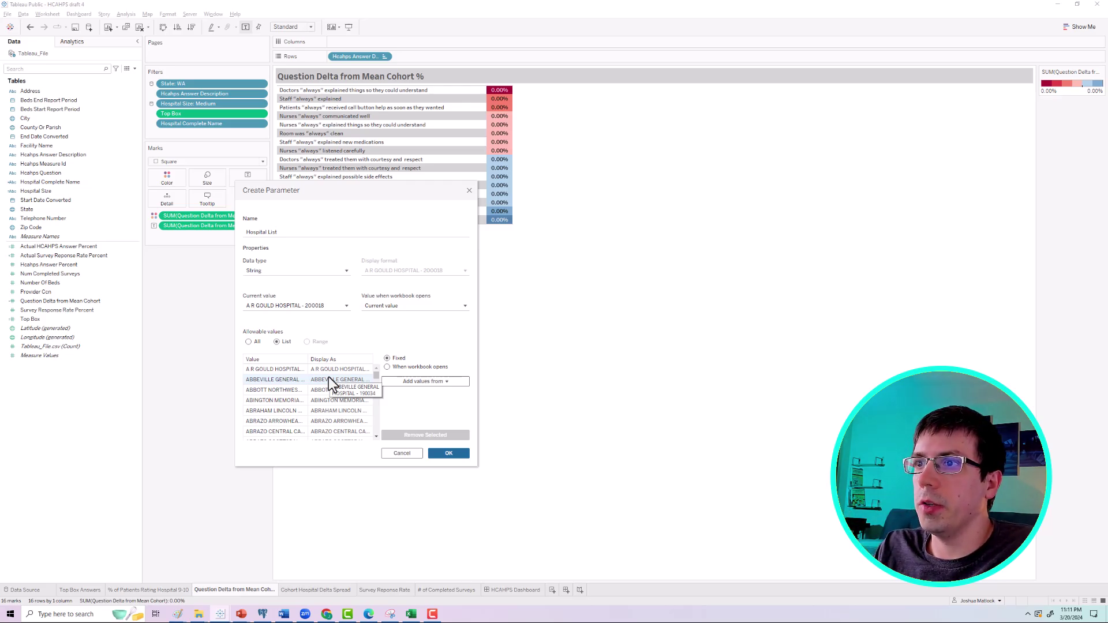
pyautogui.click(452, 454)
# Show the Hospital List parameter on the sheet and try out several hospitals, ending on Adventist Health Lodi Memorial.
pyautogui.rightClick(56, 577)
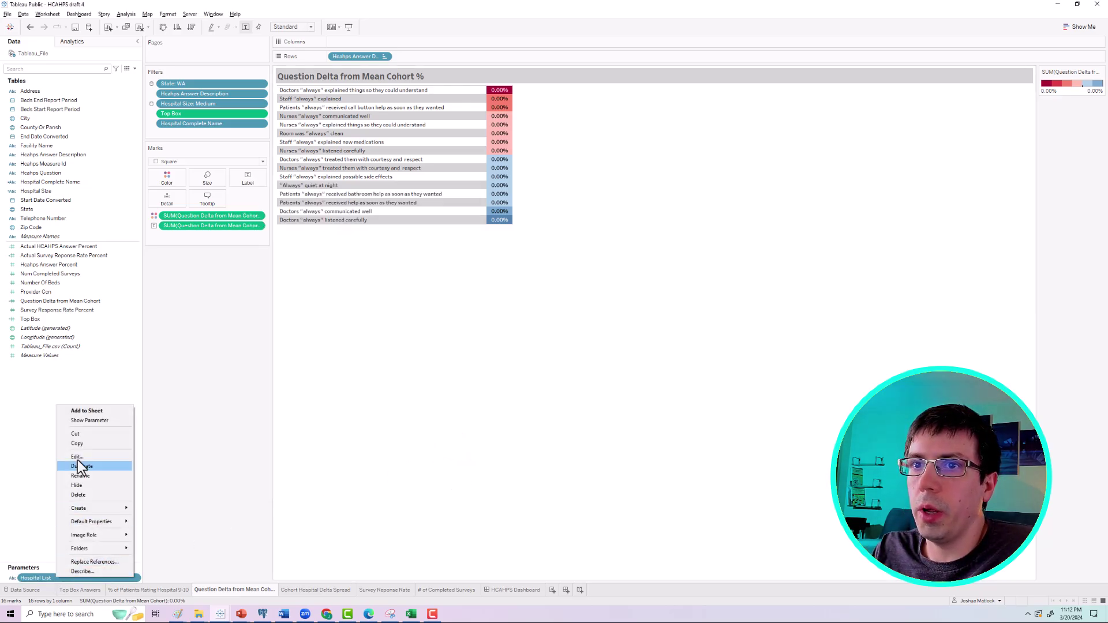
pyautogui.click(81, 416)
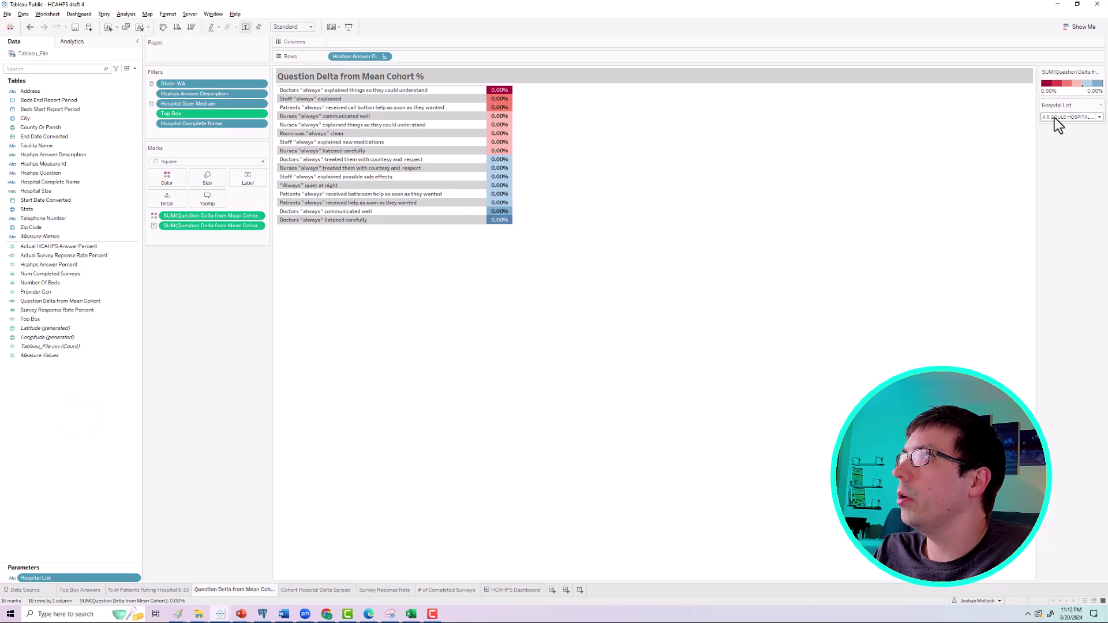
pyautogui.click(1062, 118)
pyautogui.click(986, 220)
pyautogui.click(1050, 118)
pyautogui.click(999, 243)
pyautogui.click(1057, 116)
pyautogui.click(990, 235)
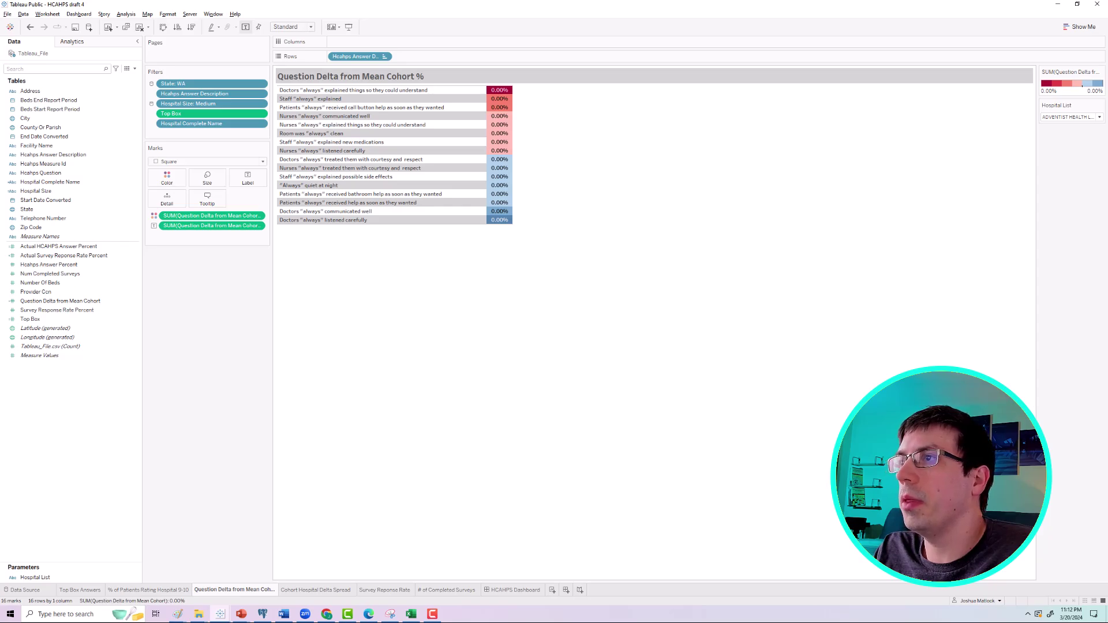
# Create a calculated field with the formula [Hospital Complete Name] = [Hospital List].
pyautogui.click(126, 14)
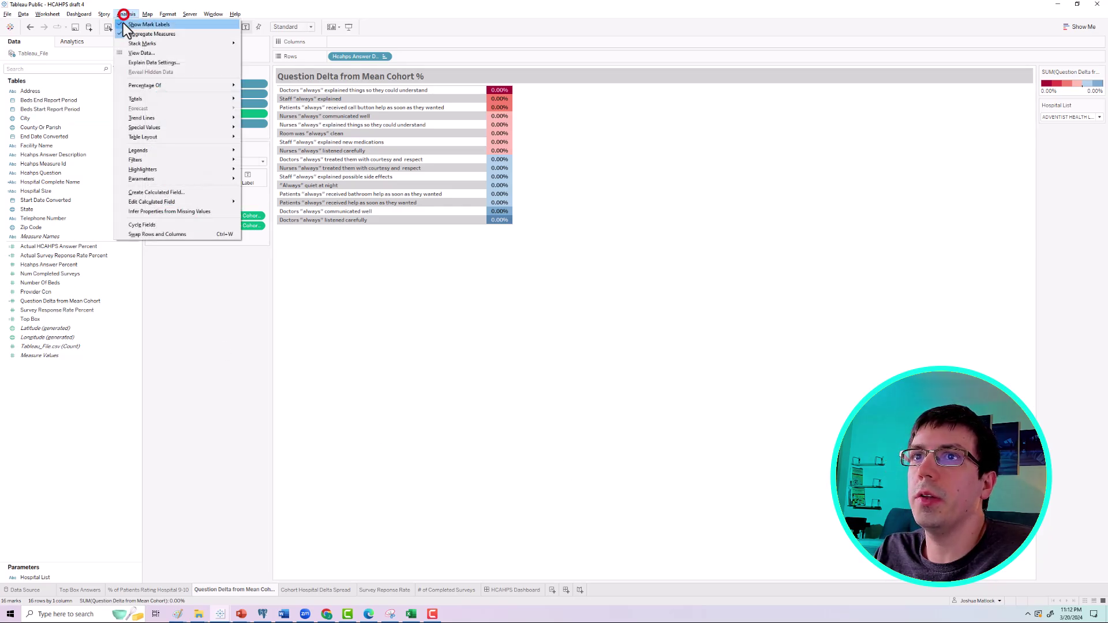
pyautogui.click(144, 193)
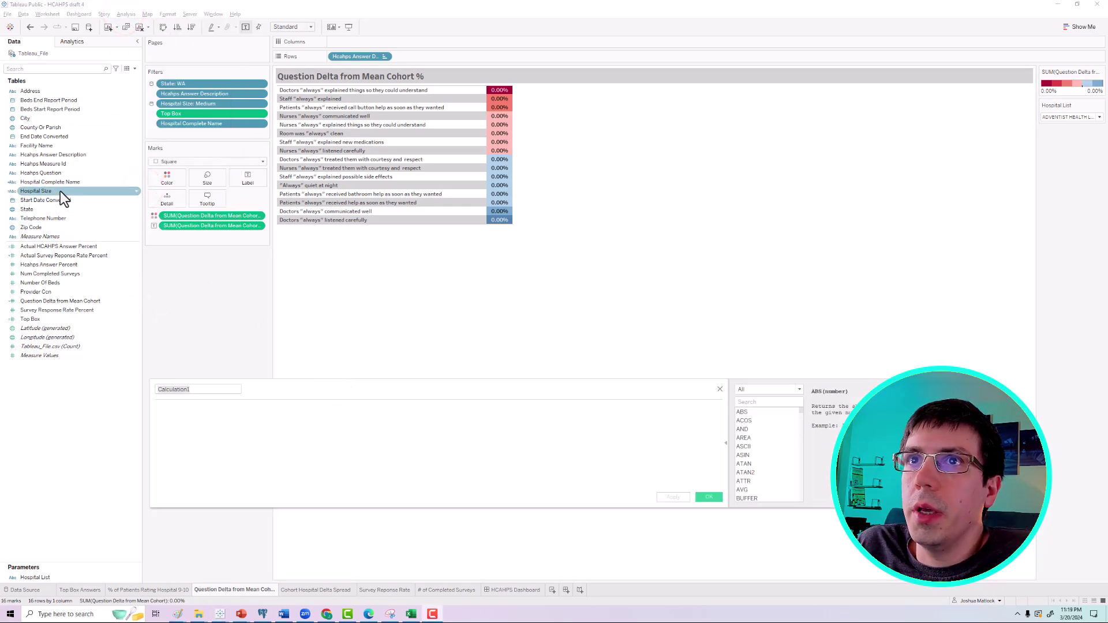
pyautogui.moveTo(53, 184); pyautogui.dragTo(197, 418)
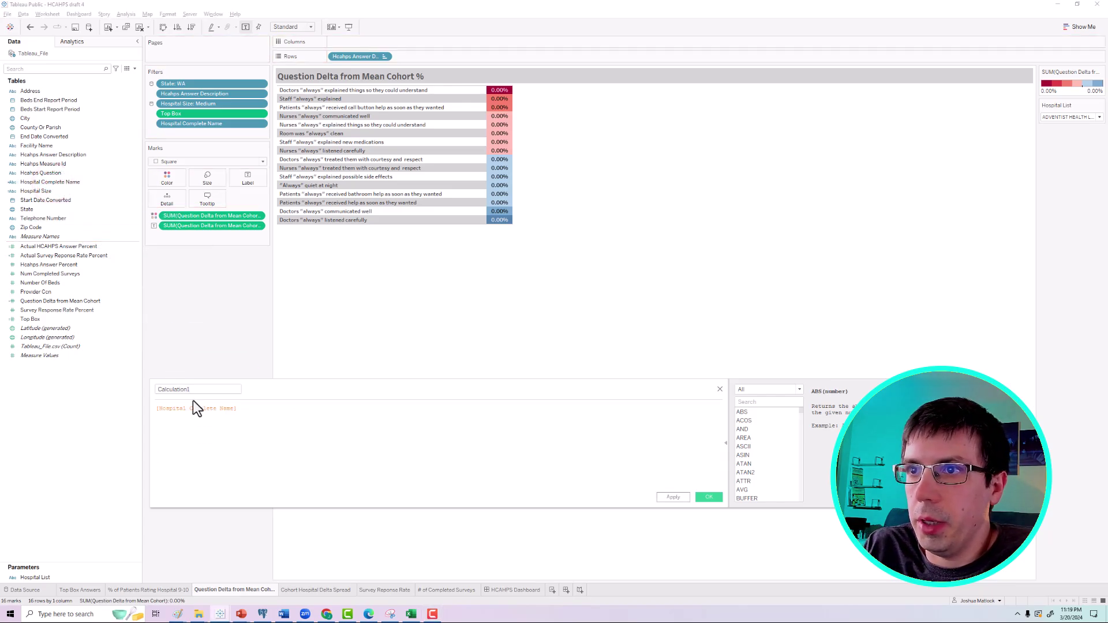
pyautogui.write('=')
pyautogui.moveTo(38, 577); pyautogui.dragTo(252, 425)
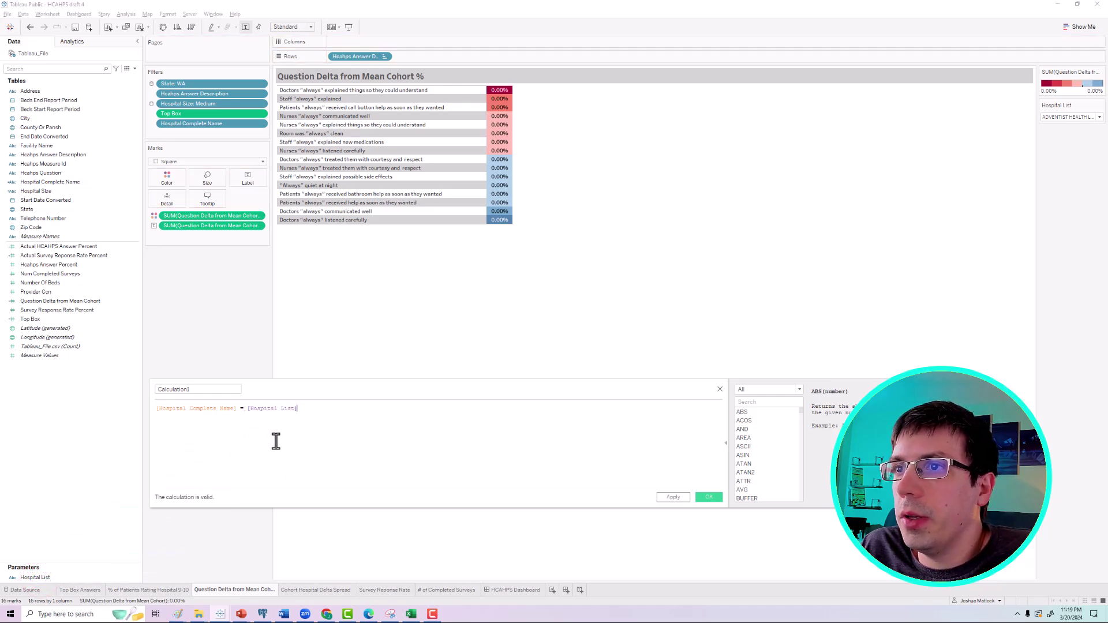
pyautogui.moveTo(297, 407); pyautogui.dragTo(248, 408)
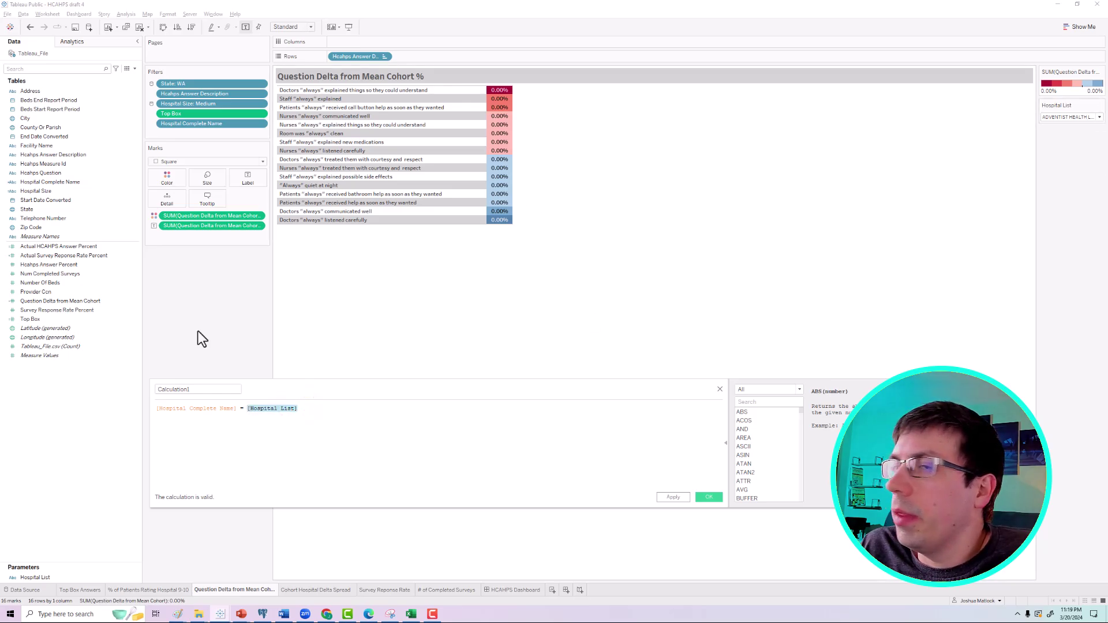
pyautogui.click(236, 408)
pyautogui.moveTo(236, 408); pyautogui.dragTo(147, 408)
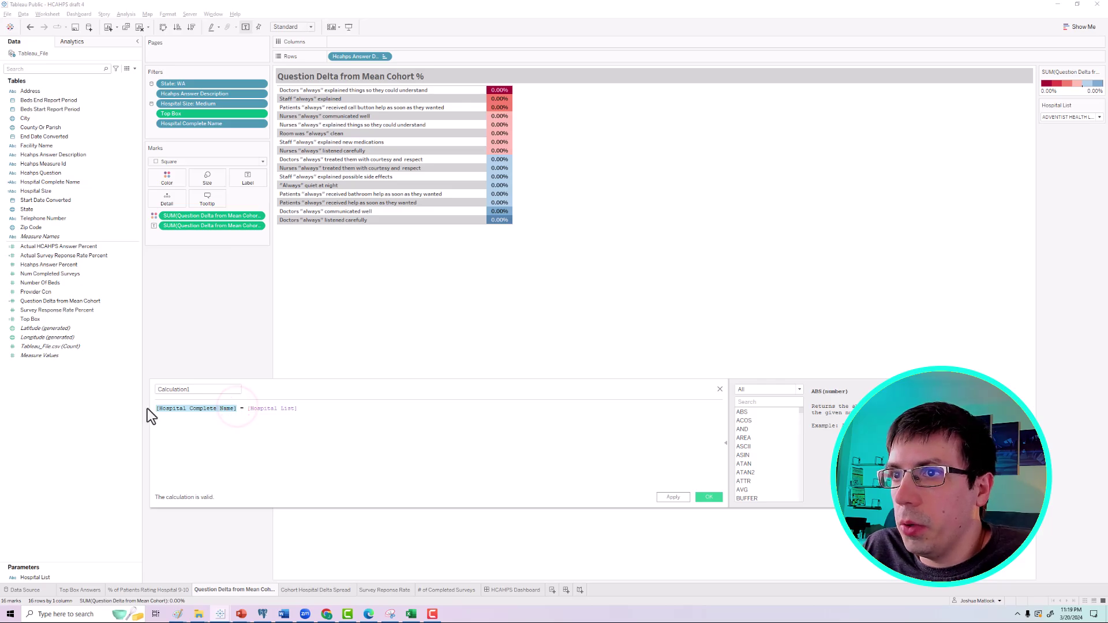
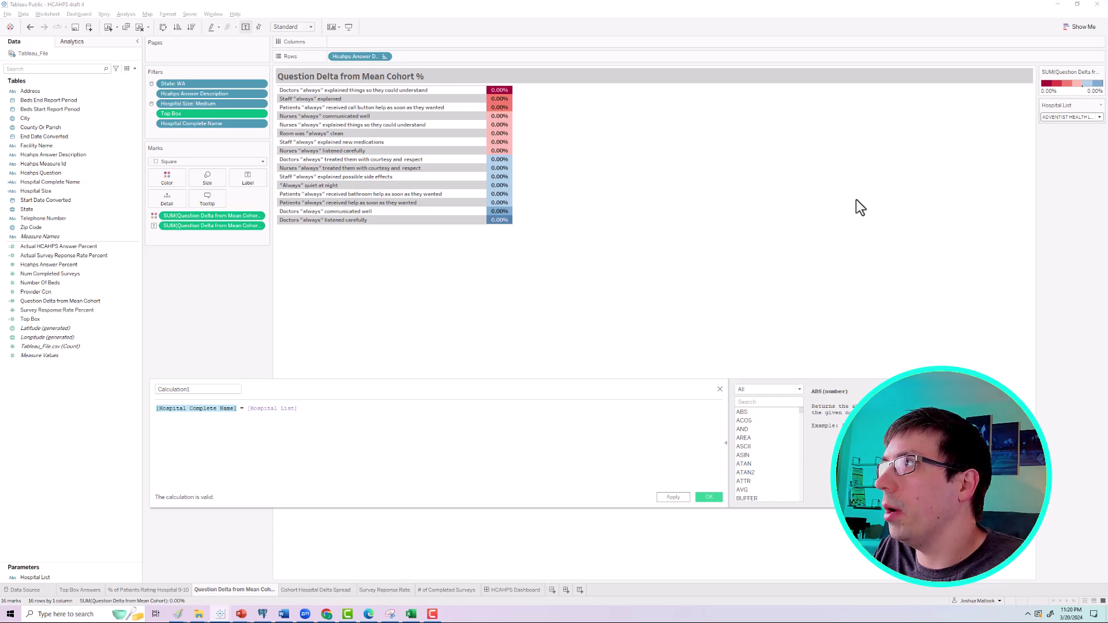
pyautogui.click(214, 433)
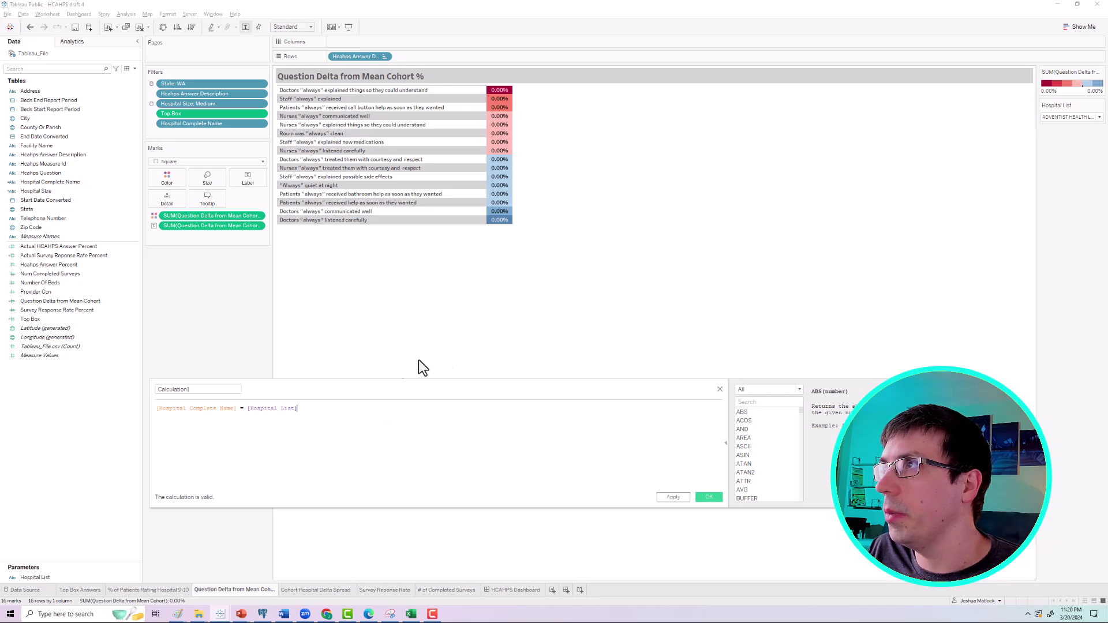
# Name the calculated field Hospital Check and save it.
pyautogui.click(196, 389)
pyautogui.doubleClick(195, 389)
pyautogui.write('Hospital Check')
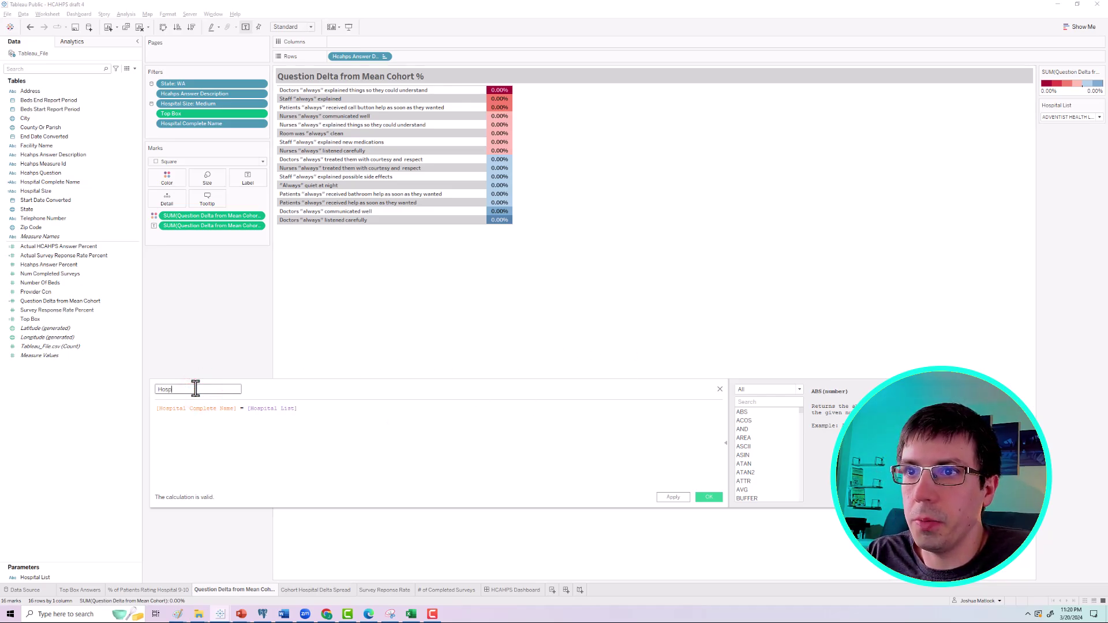
pyautogui.click(663, 497)
pyautogui.click(701, 497)
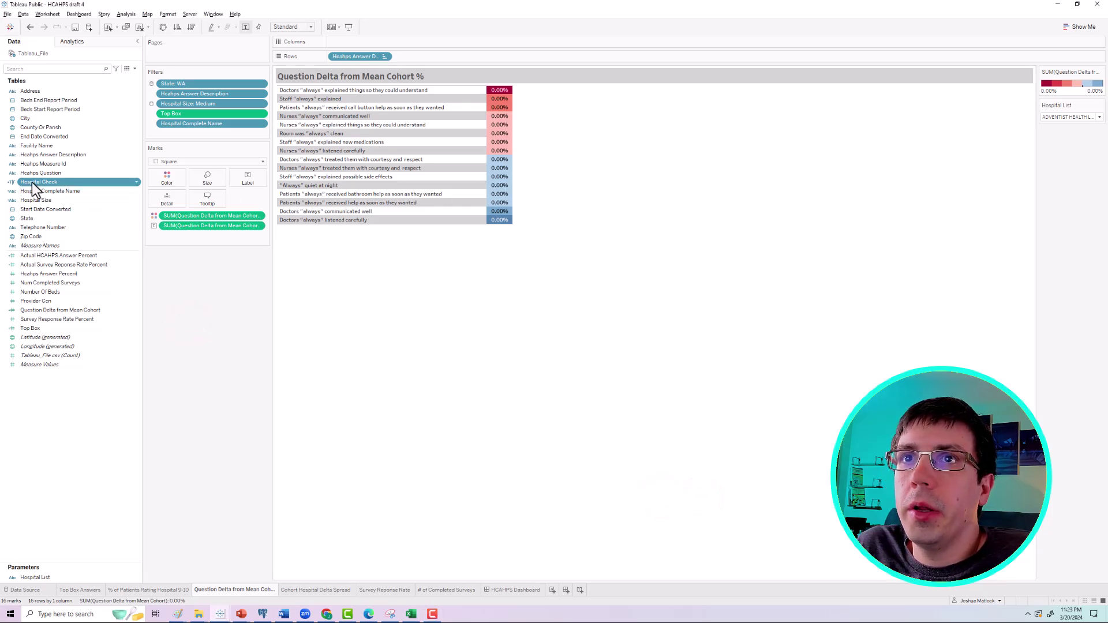
# Filter the sheet to Hospital Check values of True and remove the Hospital Complete Name filter.
pyautogui.moveTo(33, 182); pyautogui.dragTo(158, 131)
pyautogui.moveTo(502, 185); pyautogui.dragTo(231, 184)
pyautogui.click(201, 255)
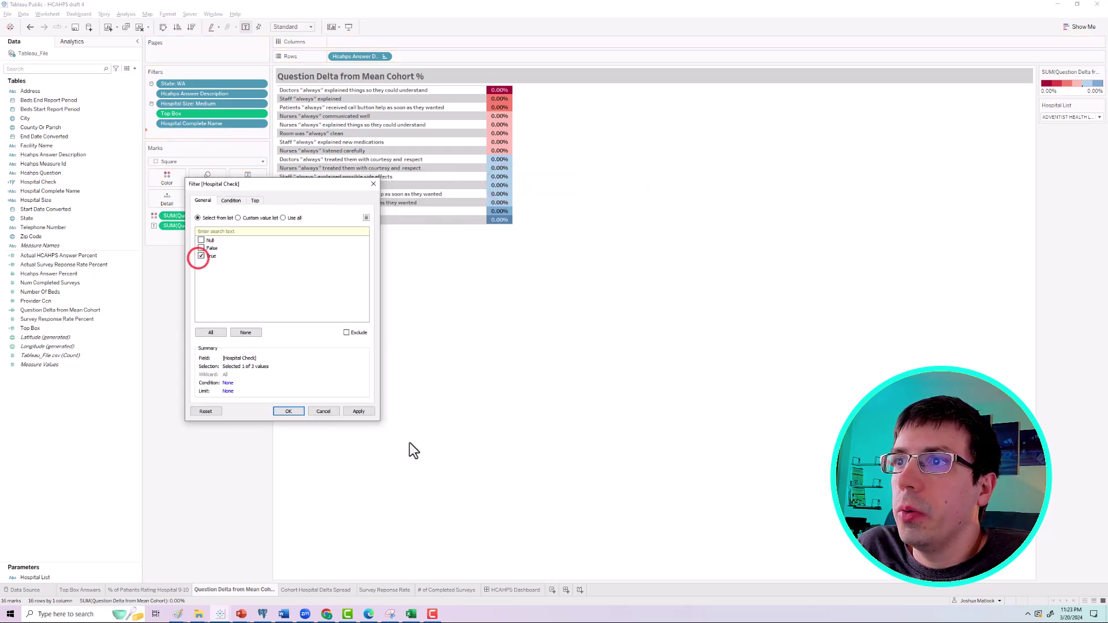
pyautogui.click(358, 410)
pyautogui.click(290, 411)
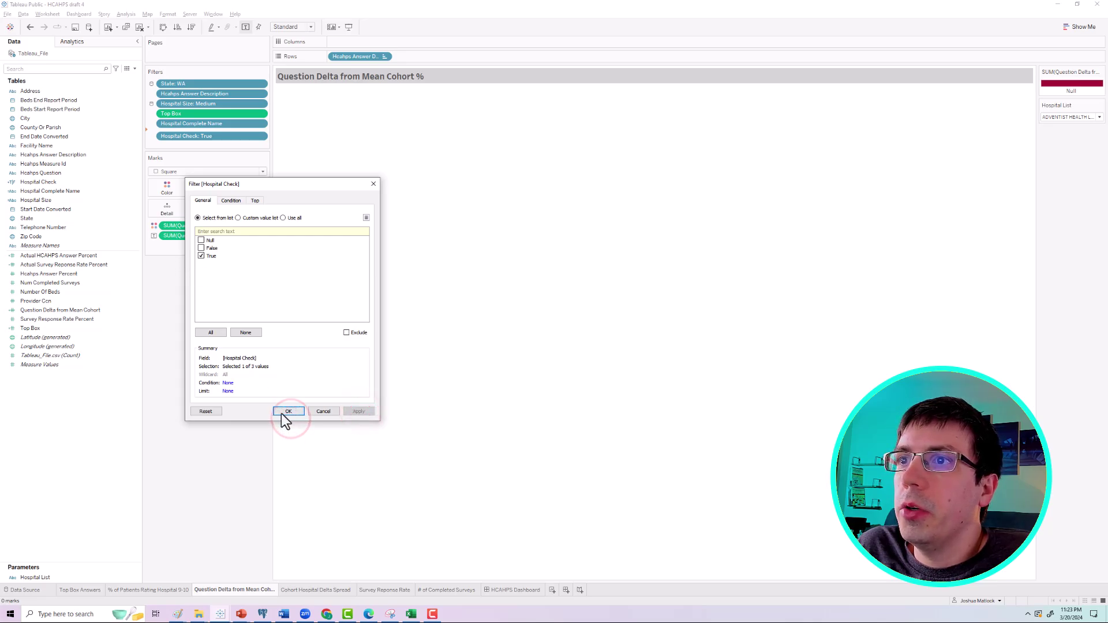
pyautogui.click(173, 125)
pyautogui.moveTo(173, 125); pyautogui.dragTo(188, 340)
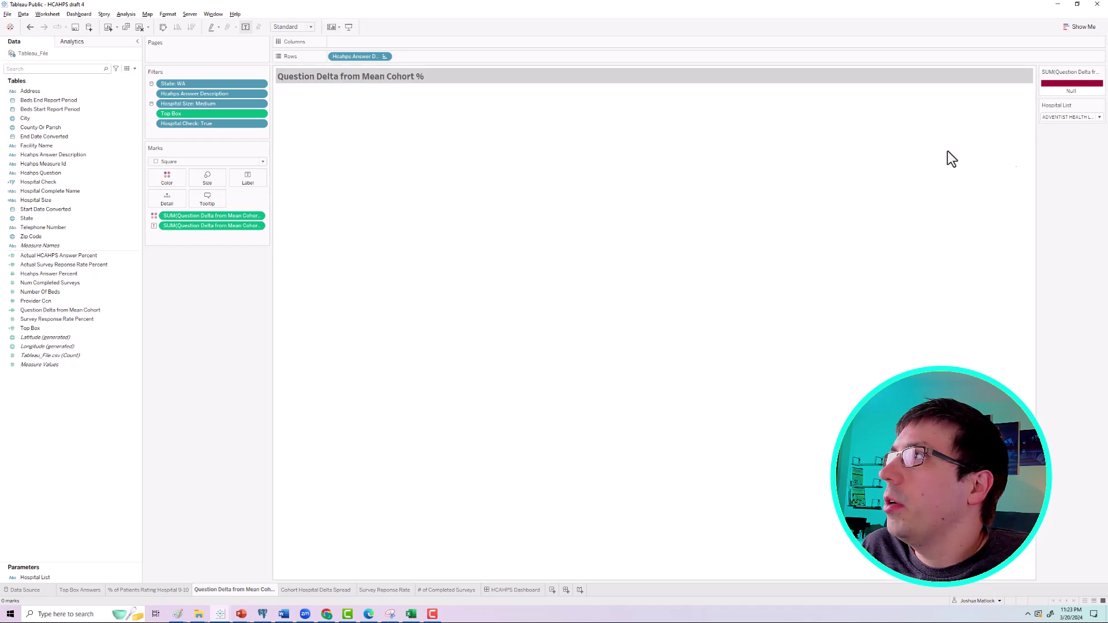
# Set the Hospital List parameter to Harrison Medical Center, a hospital matching the WA and Medium filters.
pyautogui.click(1047, 117)
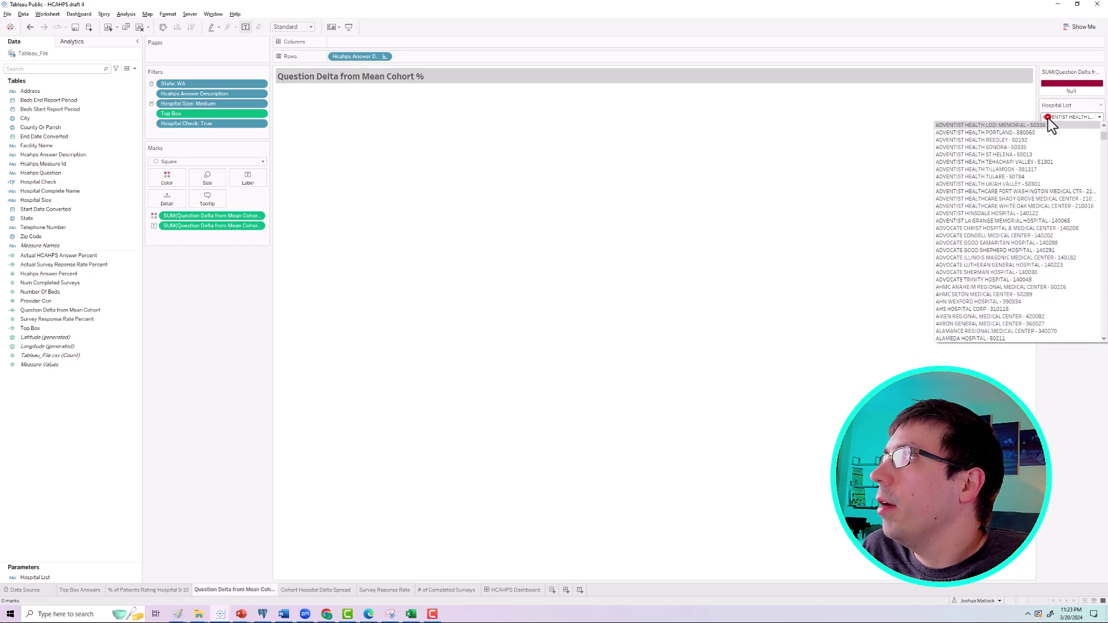
pyautogui.click(1047, 118)
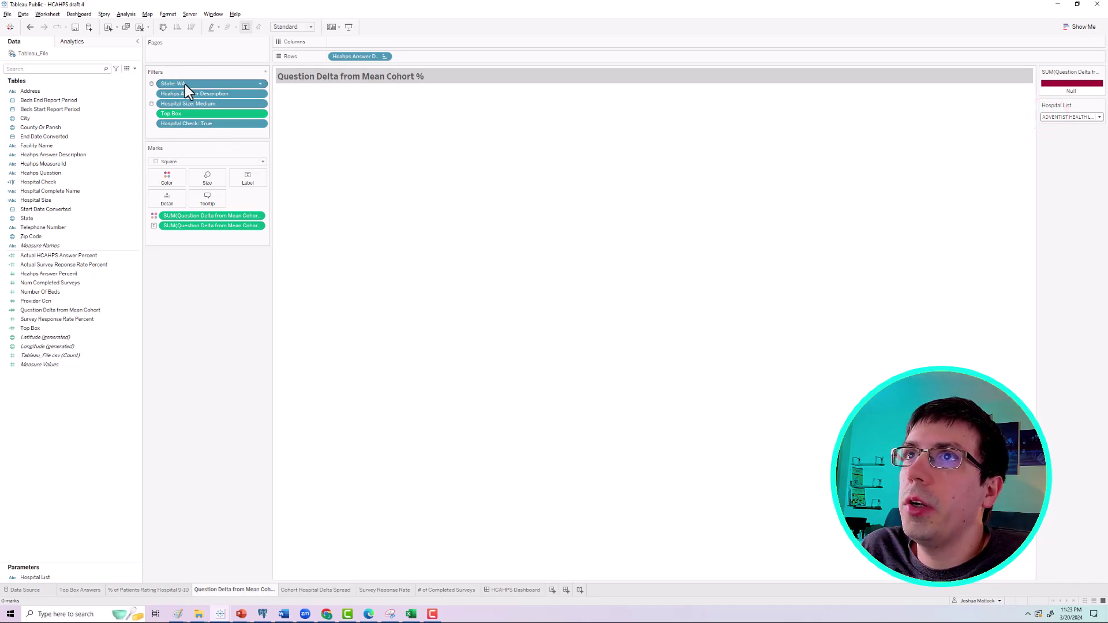
pyautogui.click(1069, 114)
pyautogui.scroll(-20, 1051, 191)
pyautogui.scroll(-20, 1009, 243)
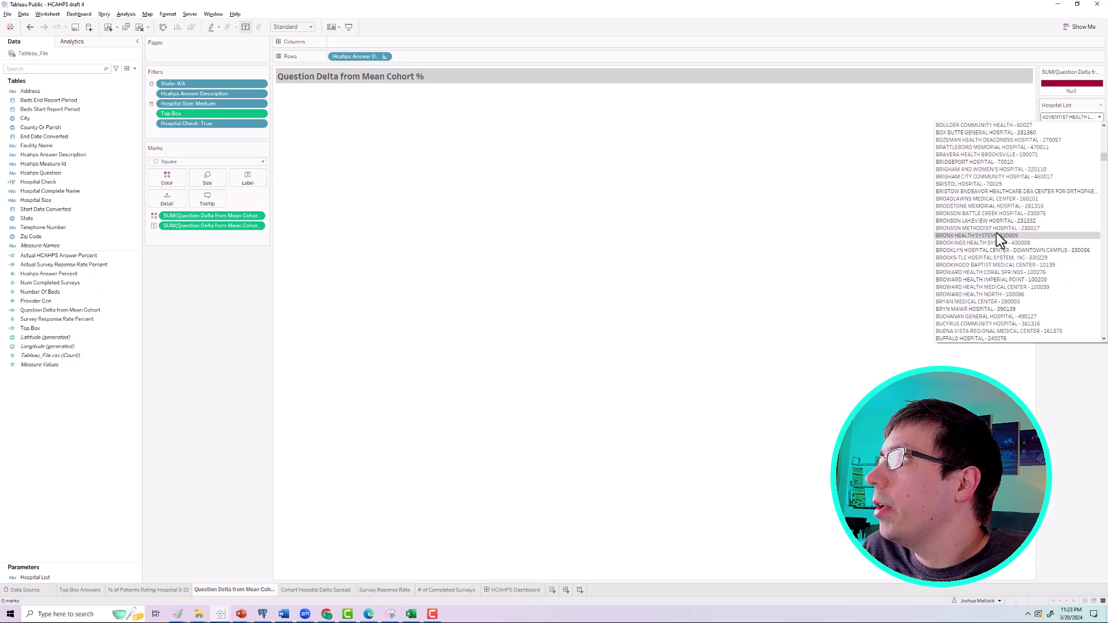
pyautogui.scroll(-15, 994, 239)
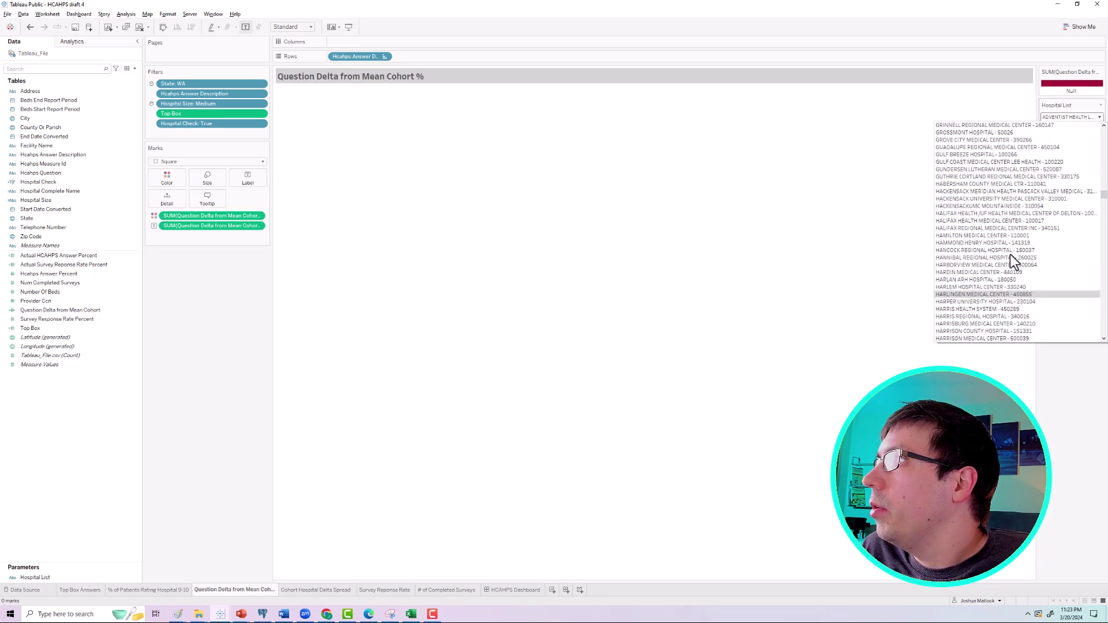
pyautogui.scroll(1, 1009, 254)
pyautogui.click(984, 276)
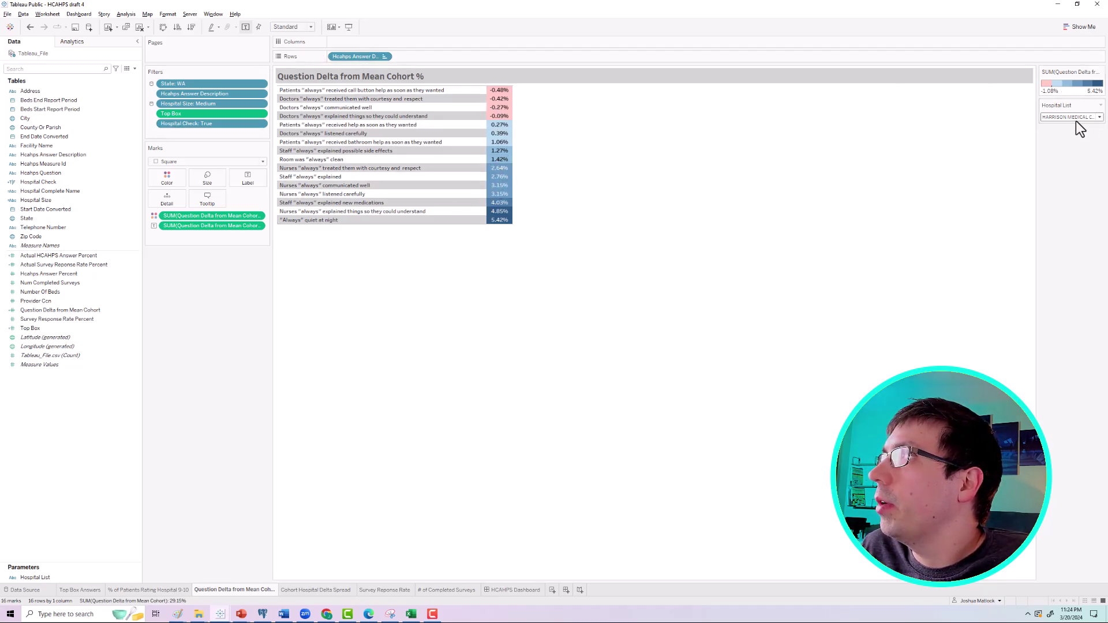
# Apply the Hospital Check filter also to the Survey Reponse Rate and # of Completed Surveys sheets, and open the Survey Reponse Rate sheet.
pyautogui.rightClick(187, 123)
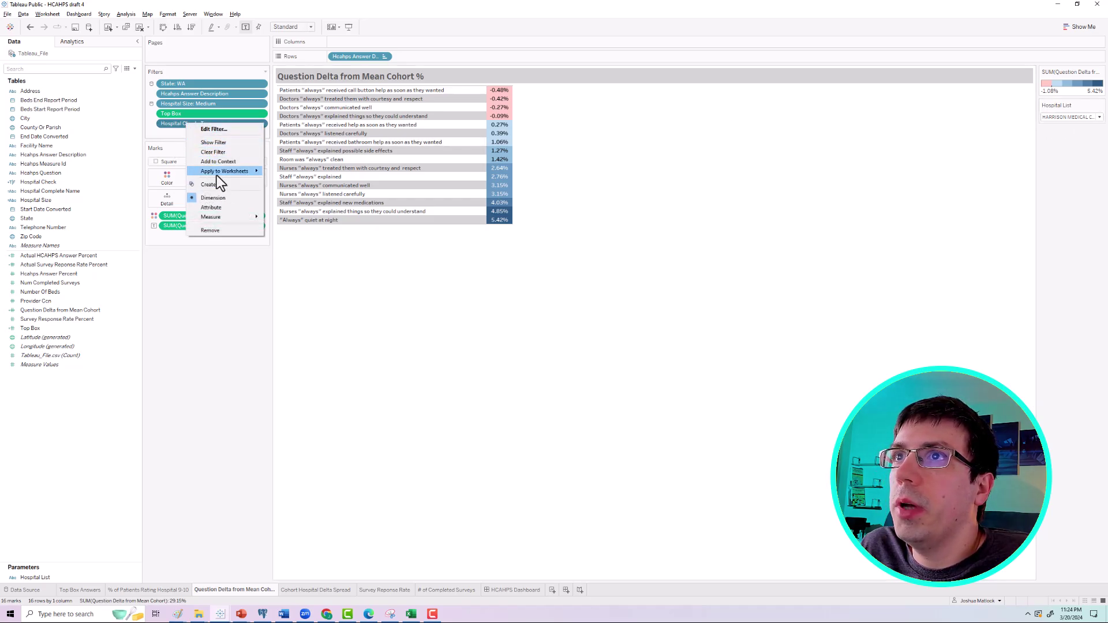
pyautogui.moveTo(217, 175)
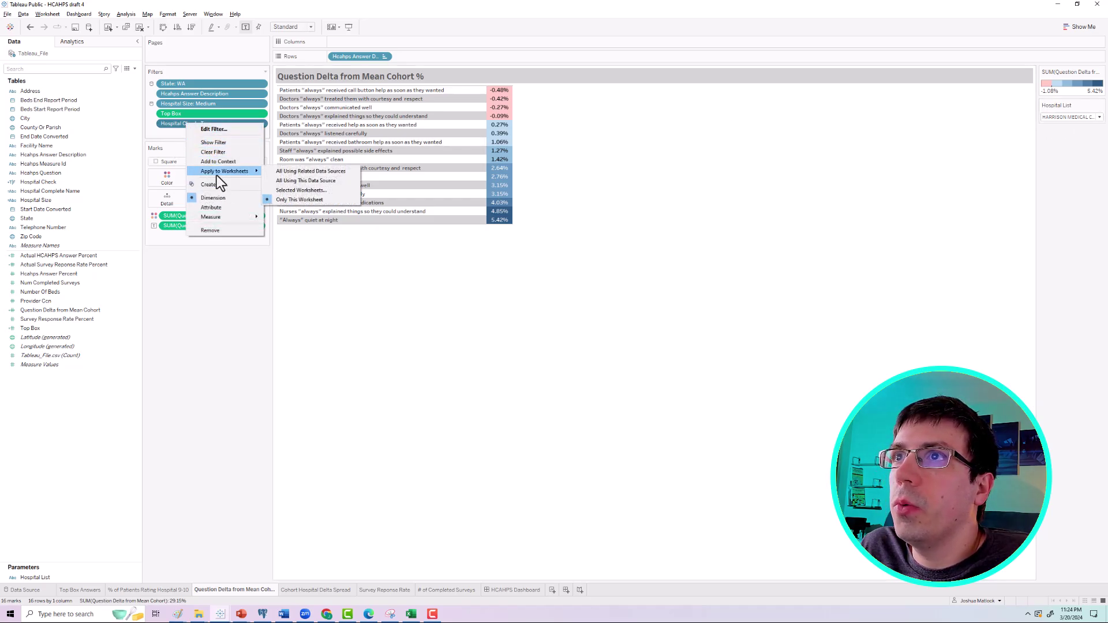
pyautogui.click(293, 188)
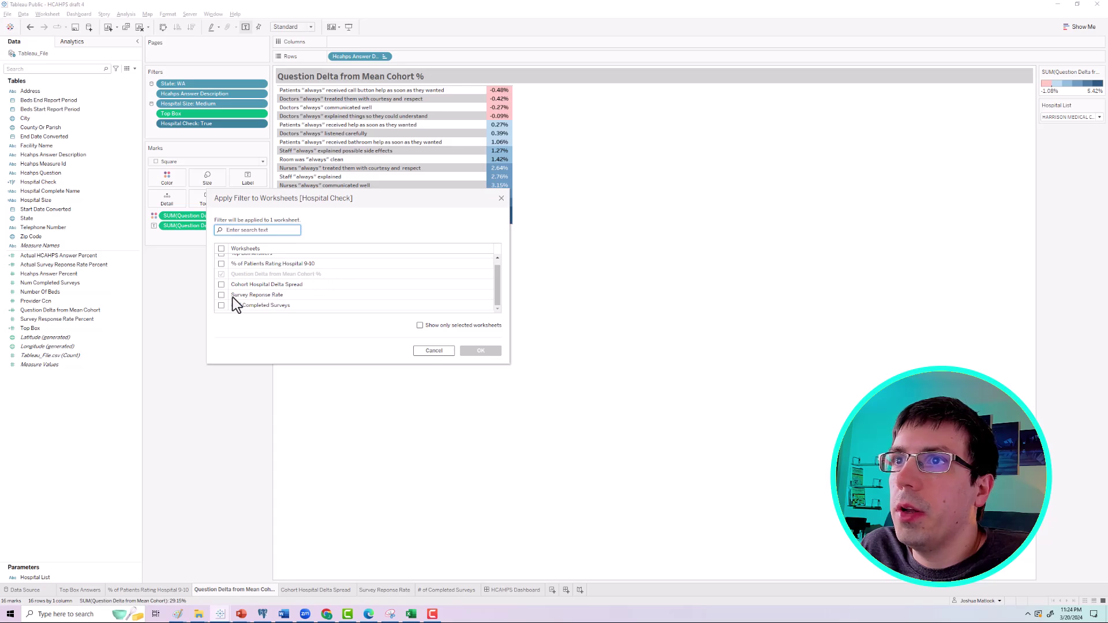
pyautogui.click(221, 295)
pyautogui.click(221, 306)
pyautogui.moveTo(375, 198); pyautogui.dragTo(290, 203)
pyautogui.click(392, 358)
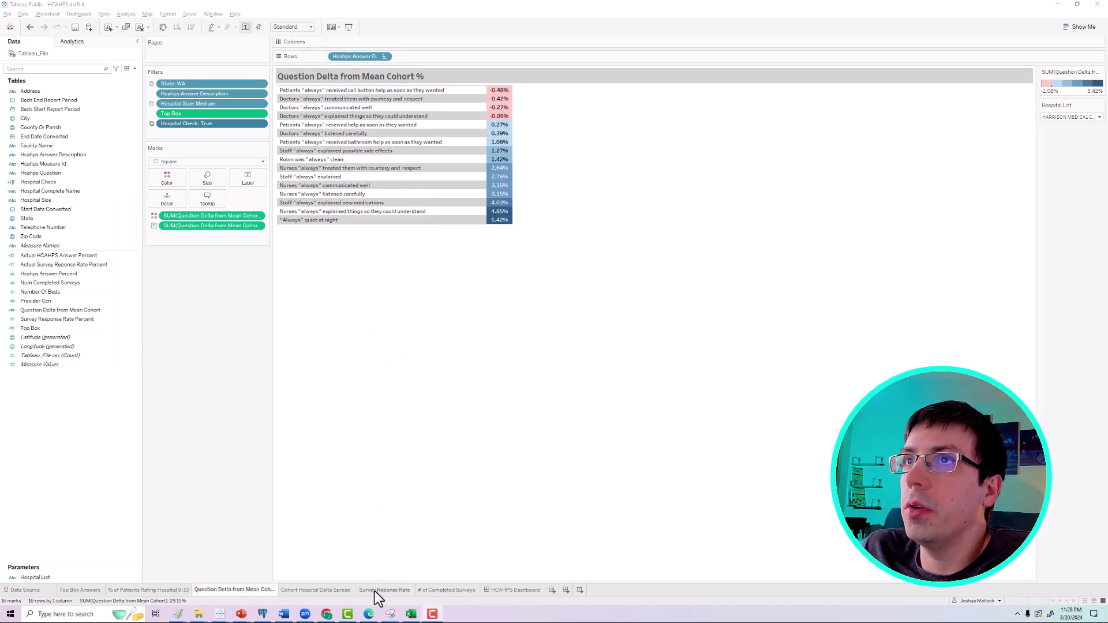
pyautogui.click(375, 589)
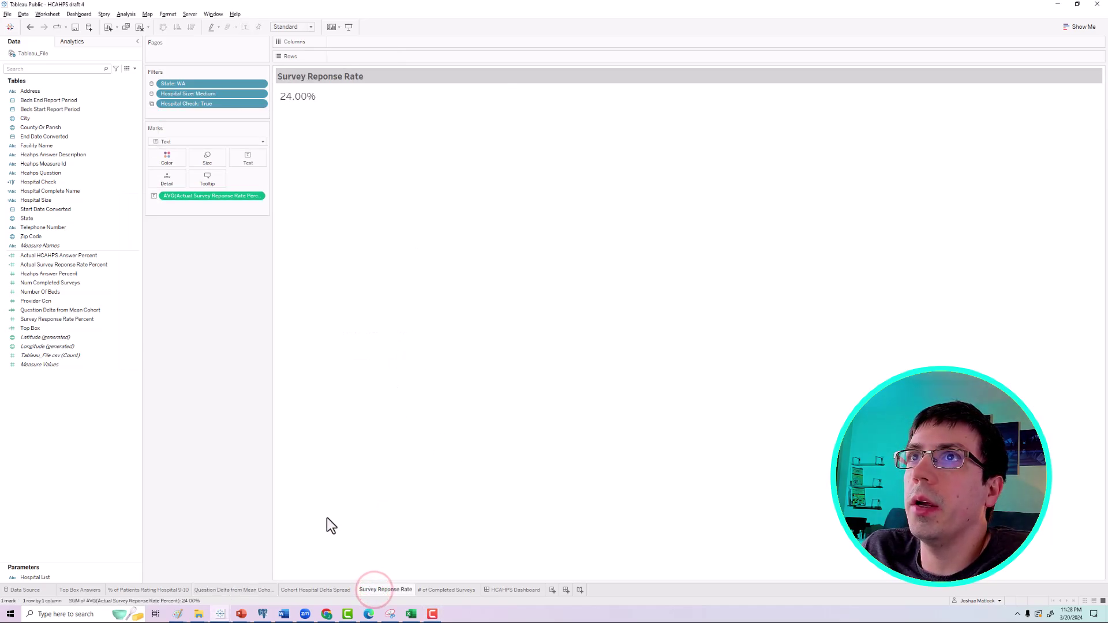
# Remove the Hospital Complete Name filter from the # of Completed Surveys sheet and open the HCAHPS Dashboard.
pyautogui.moveTo(218, 107)
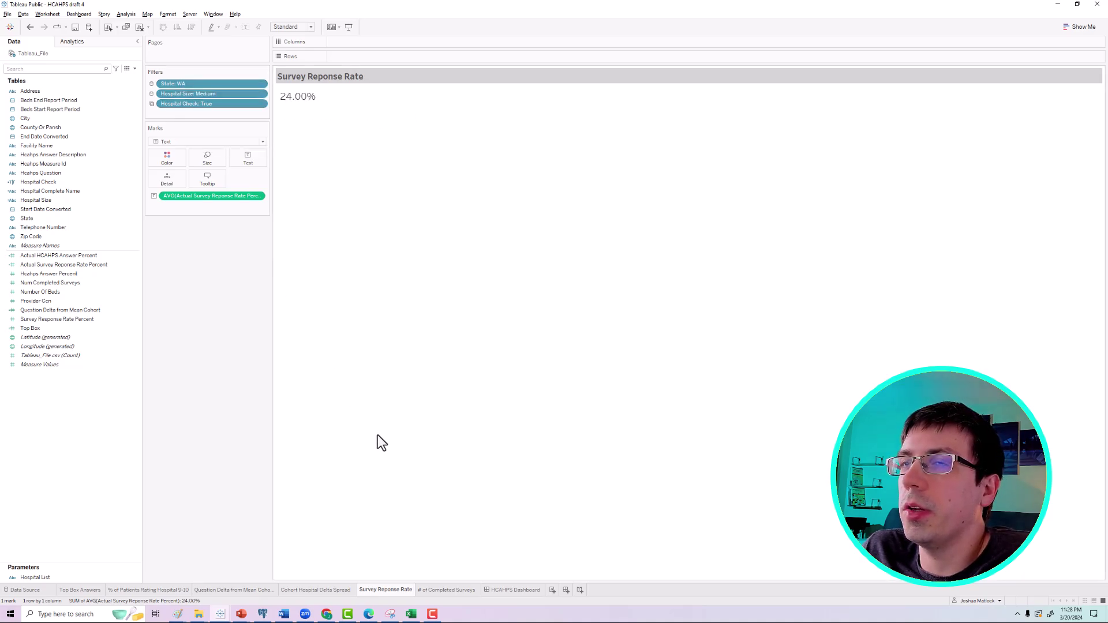
pyautogui.click(444, 594)
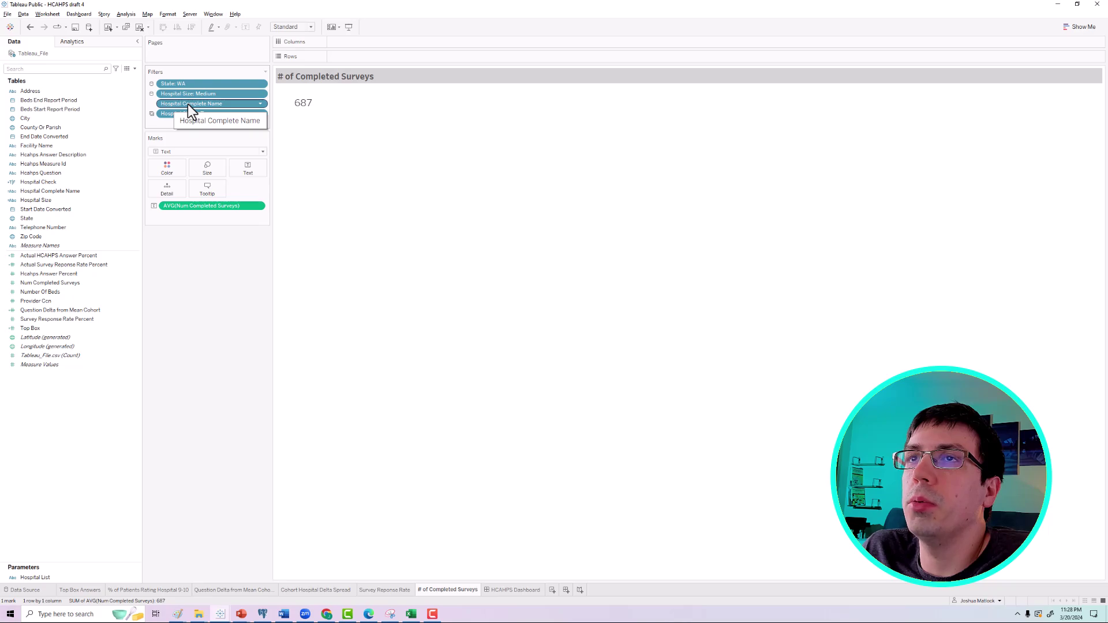
pyautogui.moveTo(180, 104); pyautogui.dragTo(503, 572)
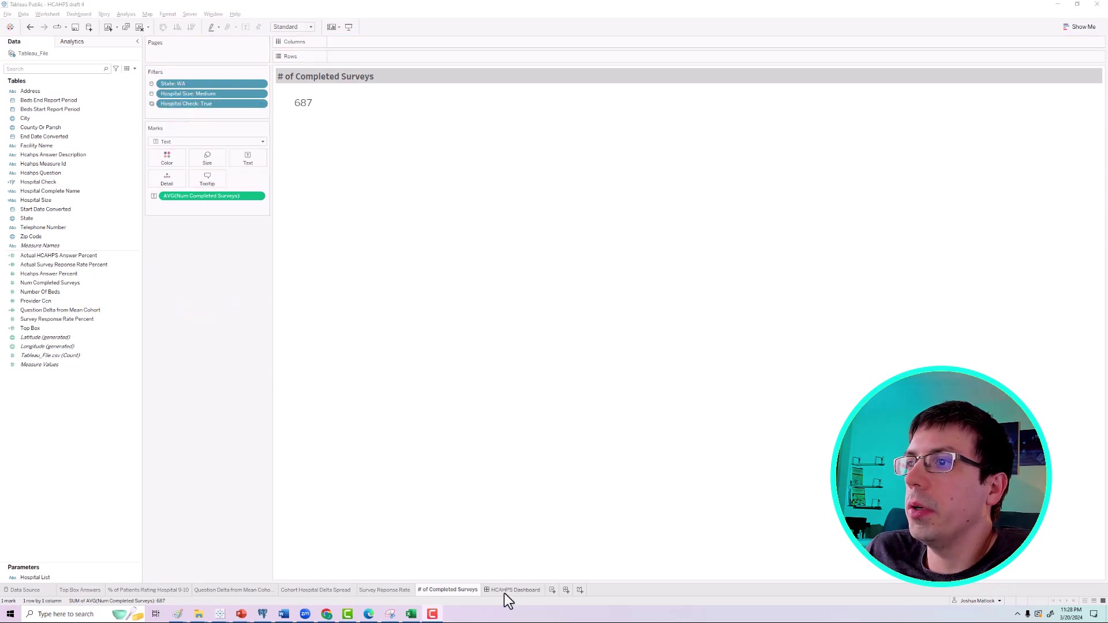
pyautogui.click(504, 593)
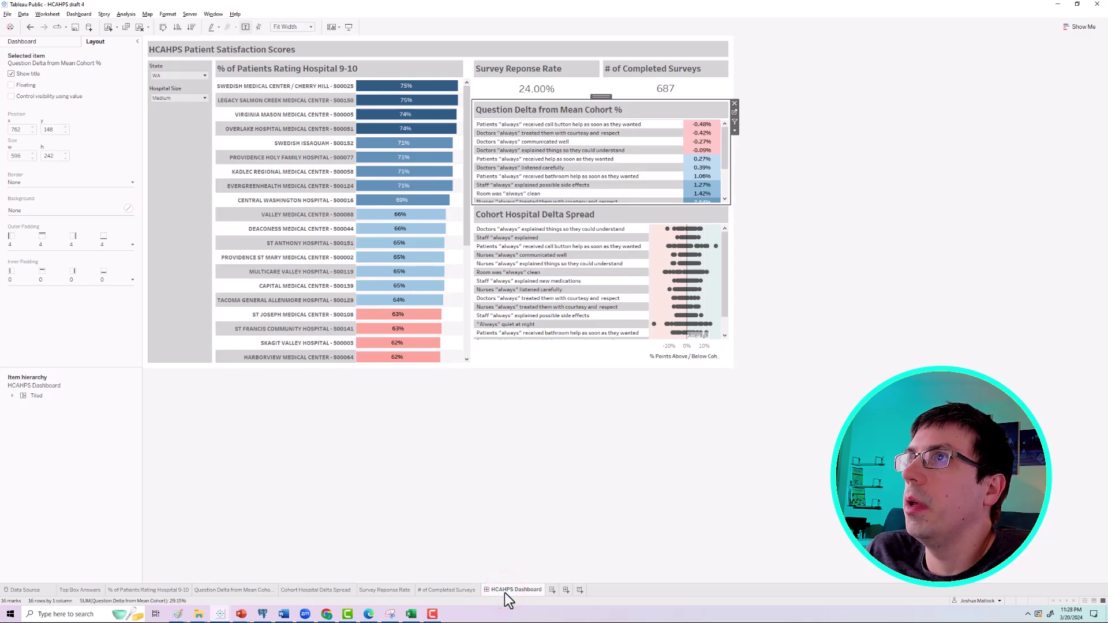
# Select and deselect Providence Holy Family Hospital in the rating chart to check whether the other dashboard views respond.
pyautogui.moveTo(504, 592)
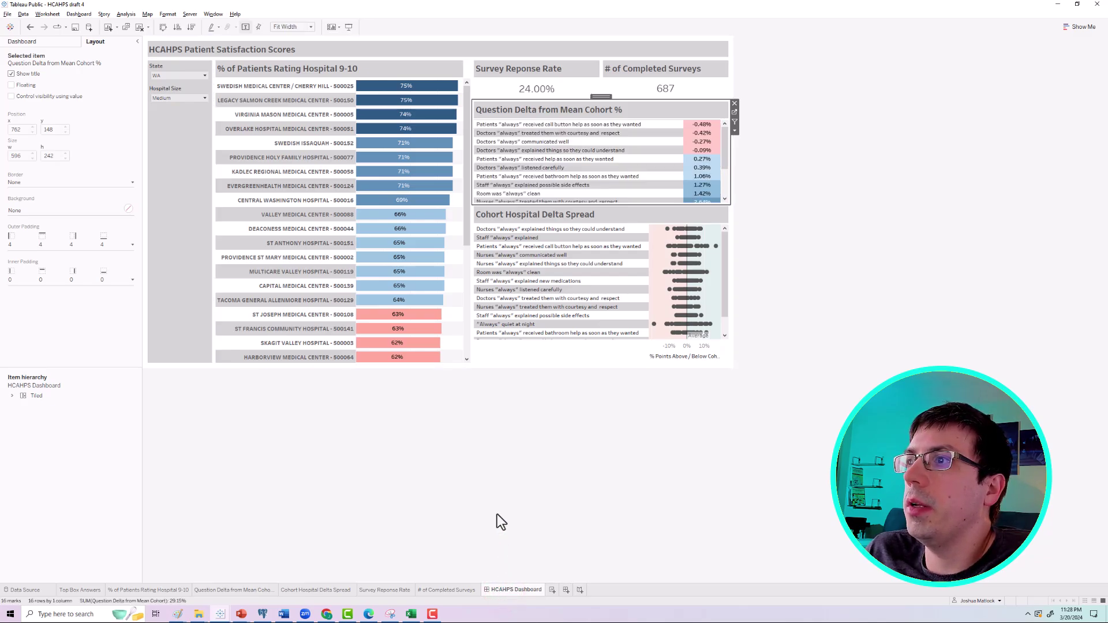
pyautogui.click(421, 161)
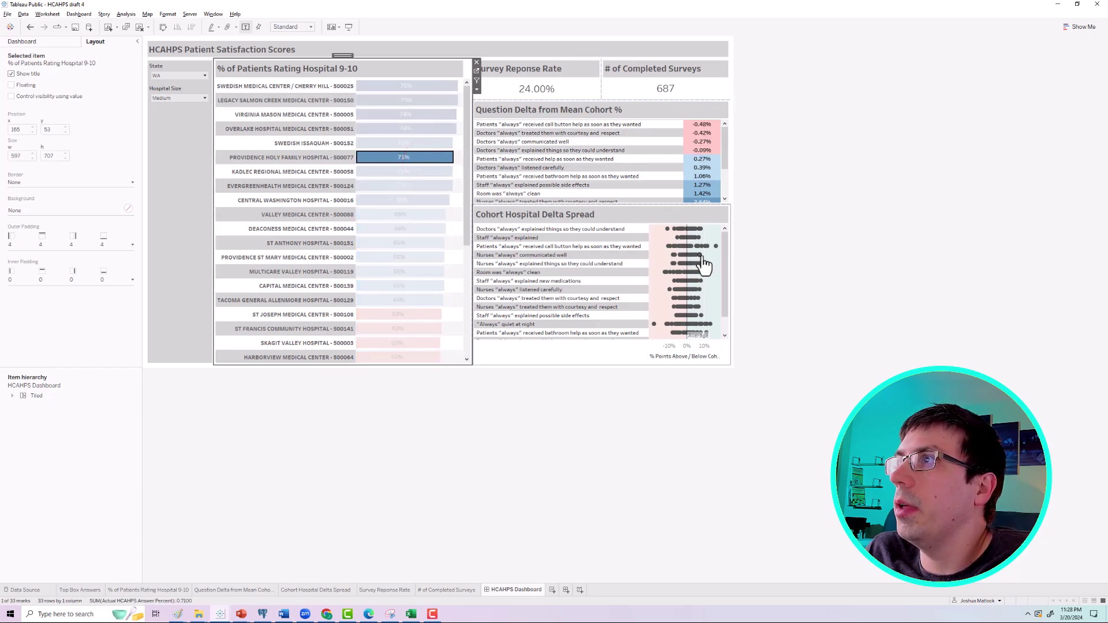
pyautogui.click(413, 159)
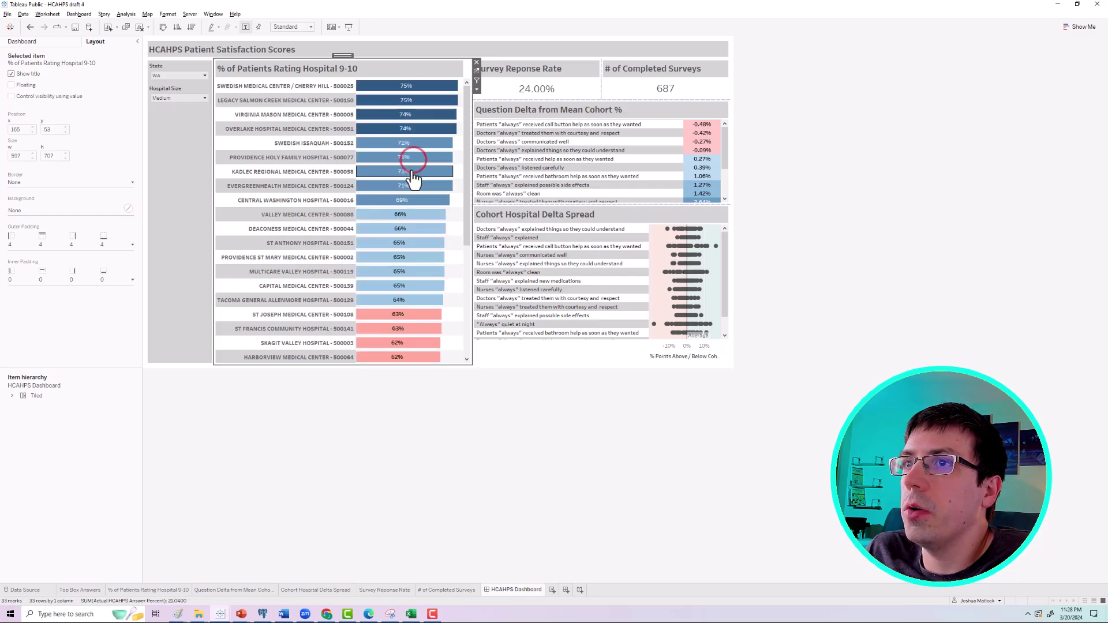
pyautogui.click(183, 309)
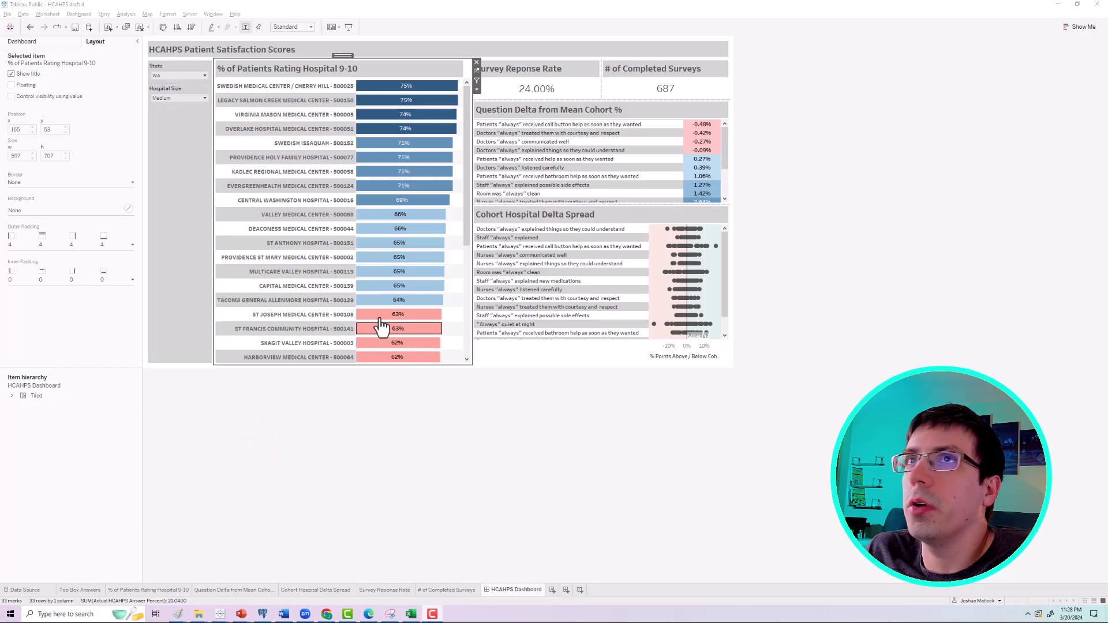
# Add a Change Parameter action to the dashboard with % of Patients Rating Hospital 9-10 as its only source sheet.
pyautogui.click(79, 14)
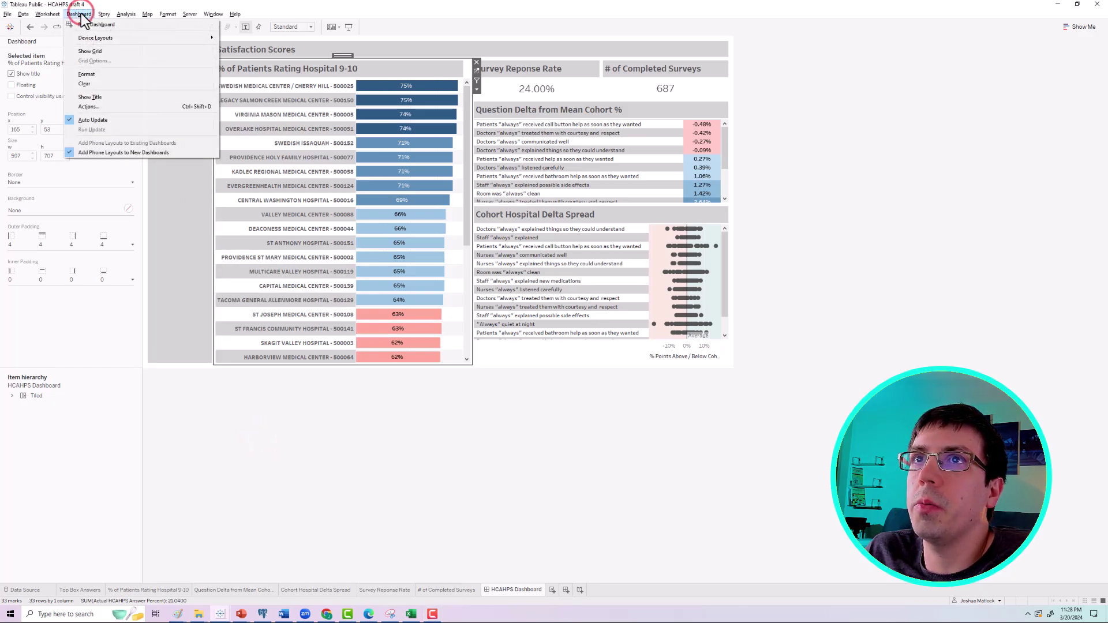
pyautogui.click(85, 106)
pyautogui.moveTo(525, 209); pyautogui.dragTo(362, 289)
pyautogui.click(294, 439)
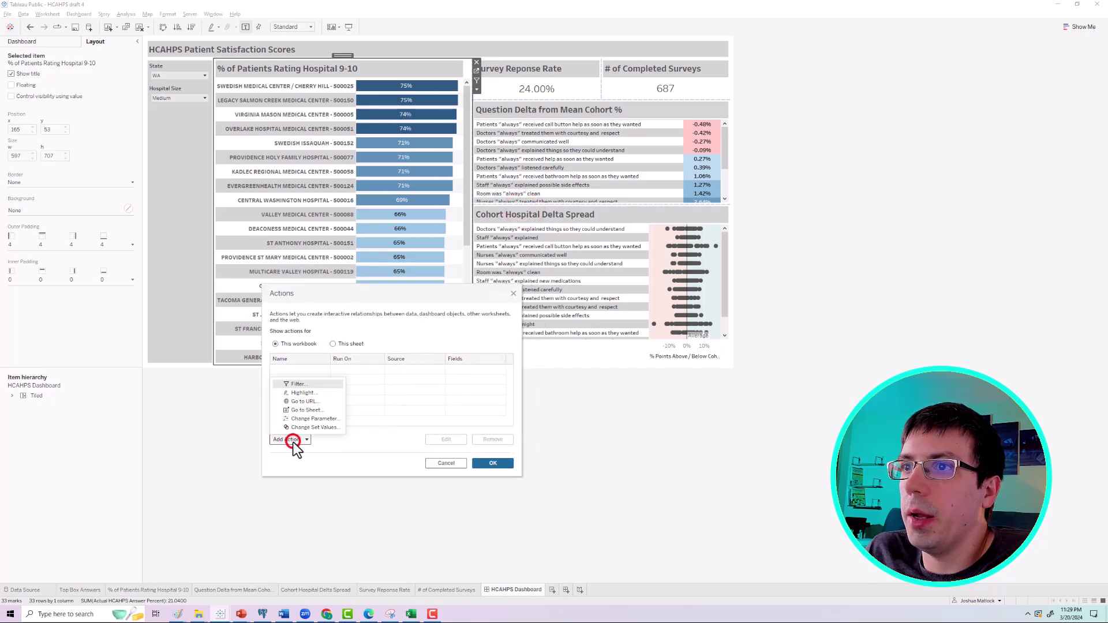
pyautogui.click(307, 418)
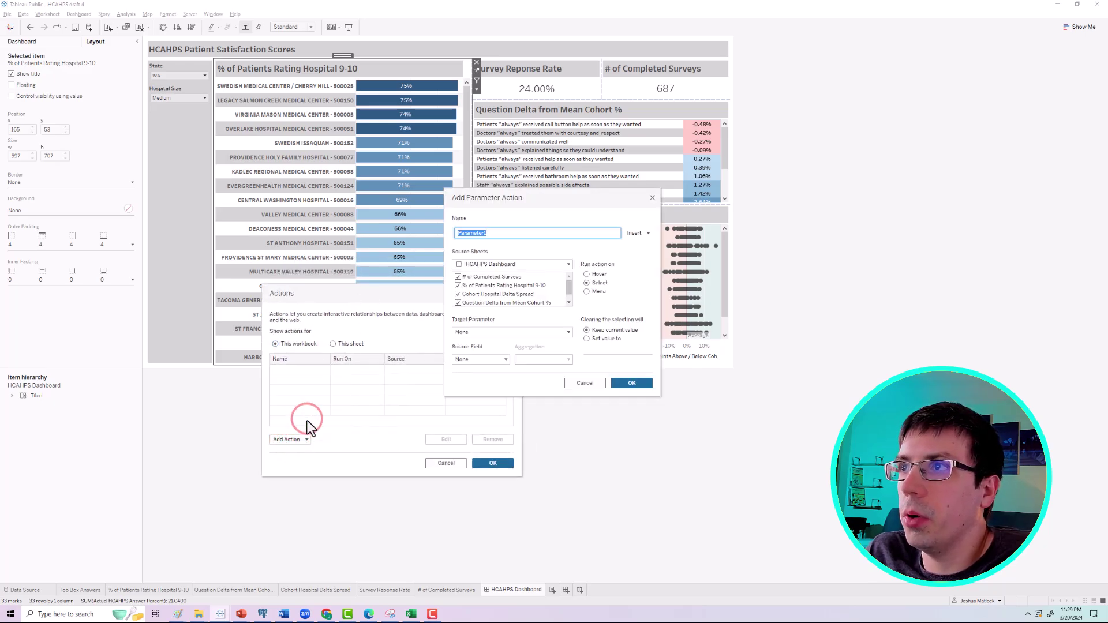
pyautogui.click(473, 276)
pyautogui.scroll(-1, 482, 292)
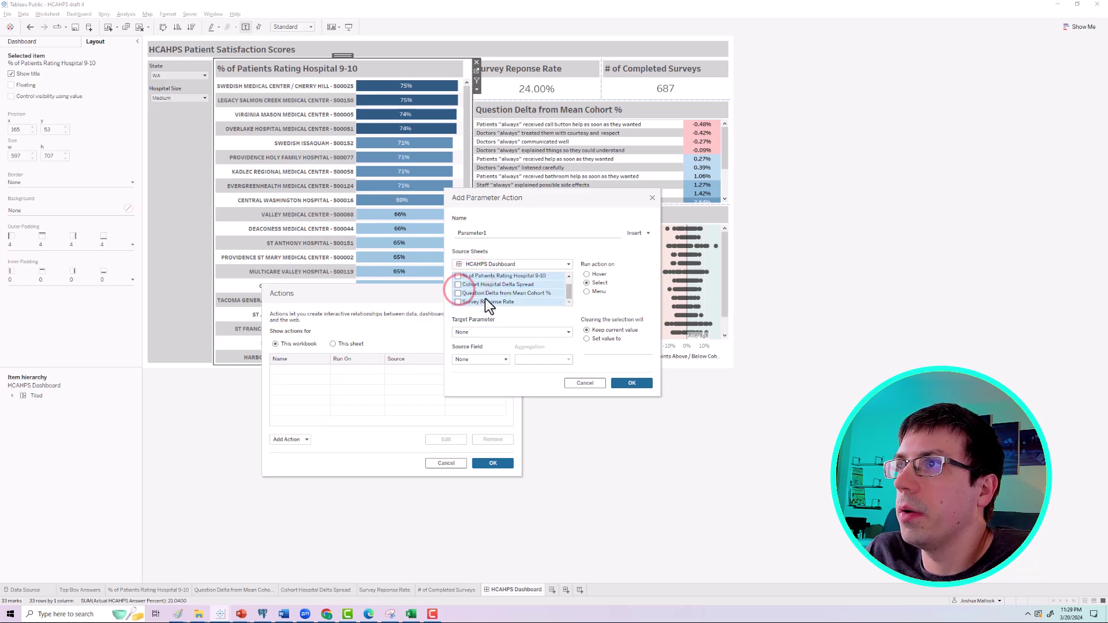
pyautogui.scroll(1, 484, 297)
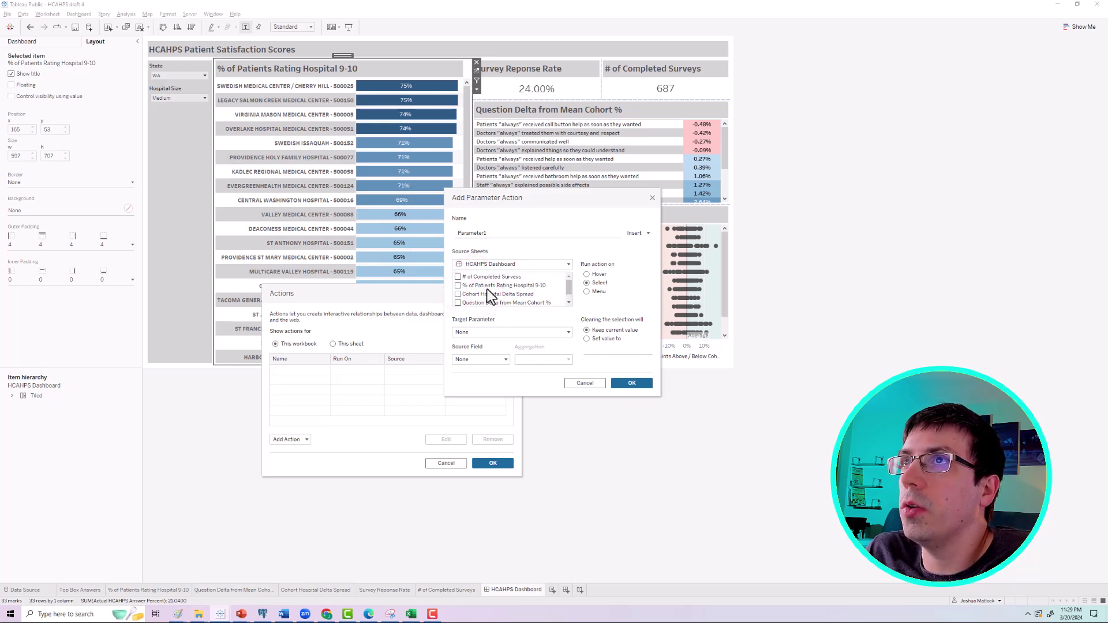
pyautogui.click(459, 287)
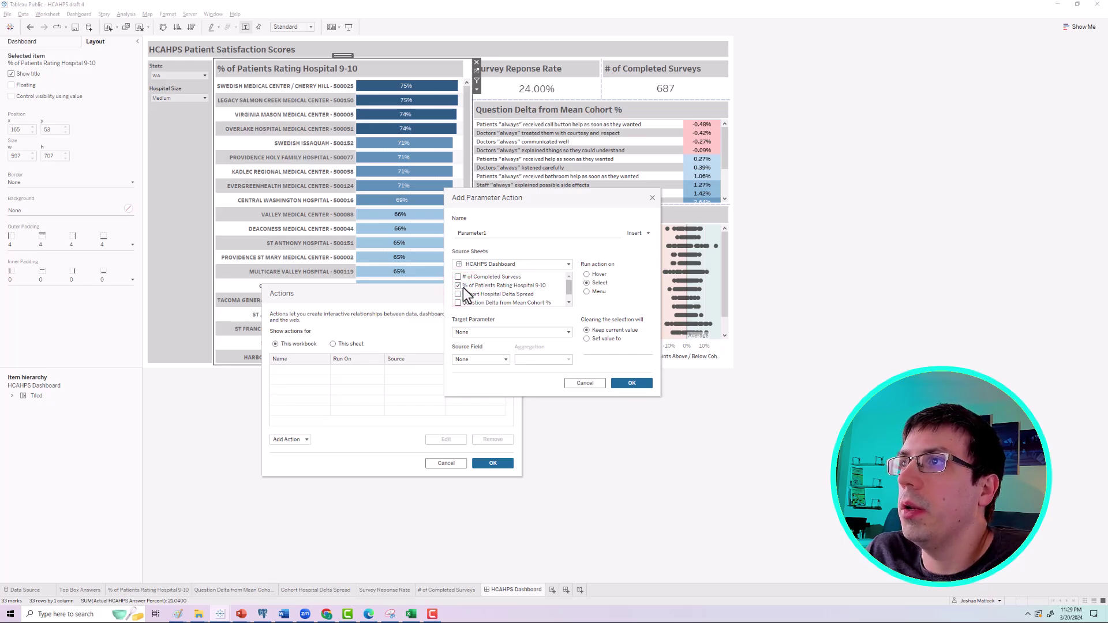
# Set the action's target parameter to Hospital List and its source field to Hospital Complete Name, and save the action.
pyautogui.click(480, 333)
pyautogui.click(484, 353)
pyautogui.click(478, 359)
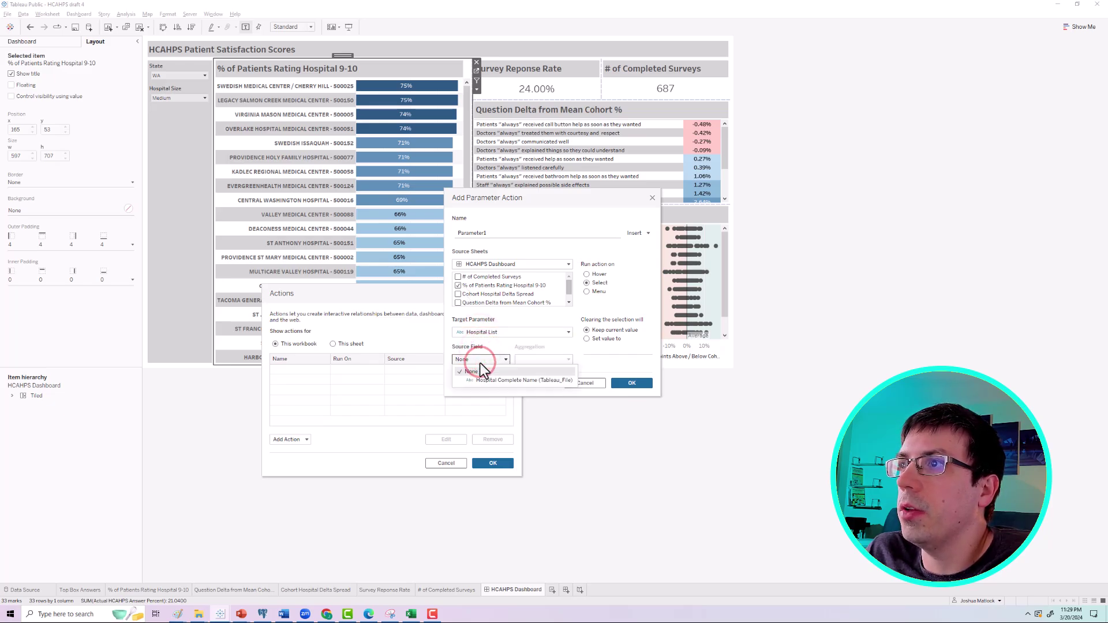
pyautogui.click(487, 378)
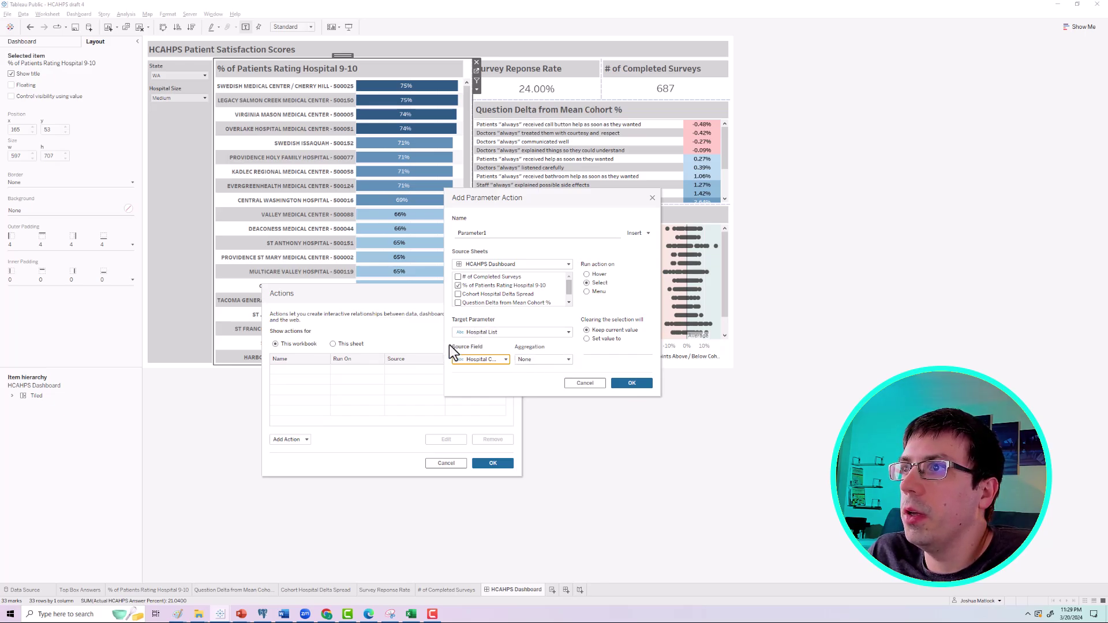
pyautogui.click(477, 359)
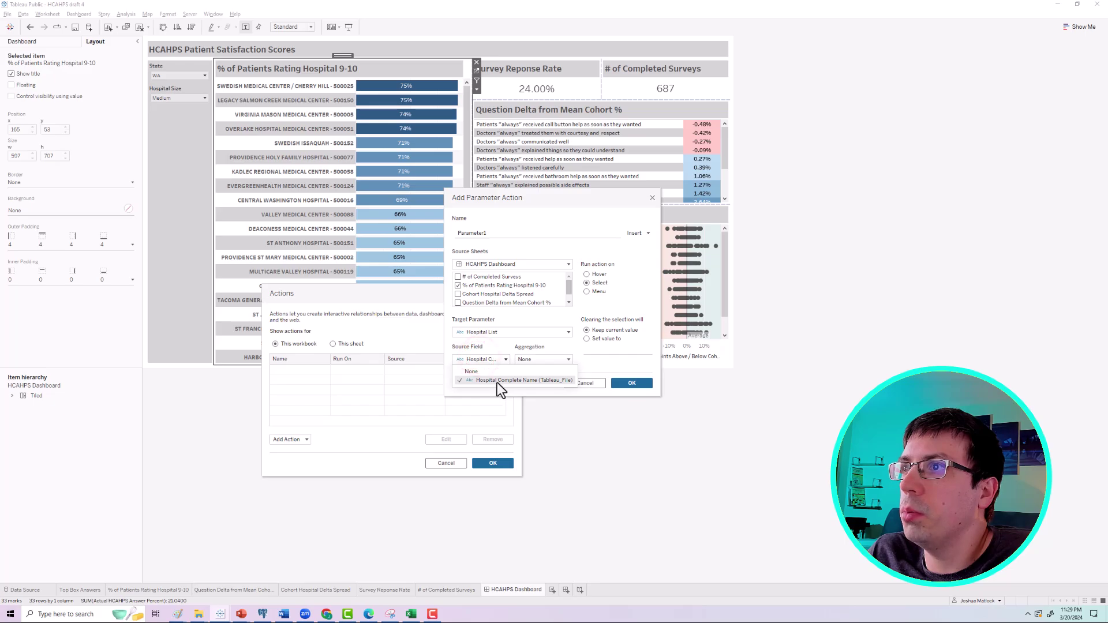
pyautogui.click(484, 358)
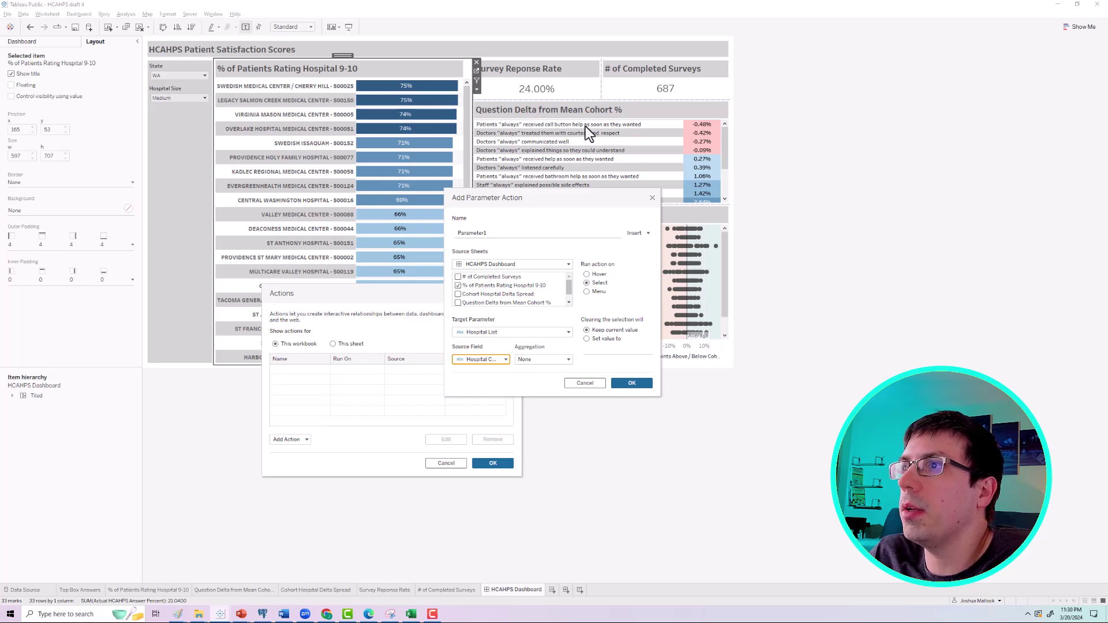
pyautogui.click(631, 383)
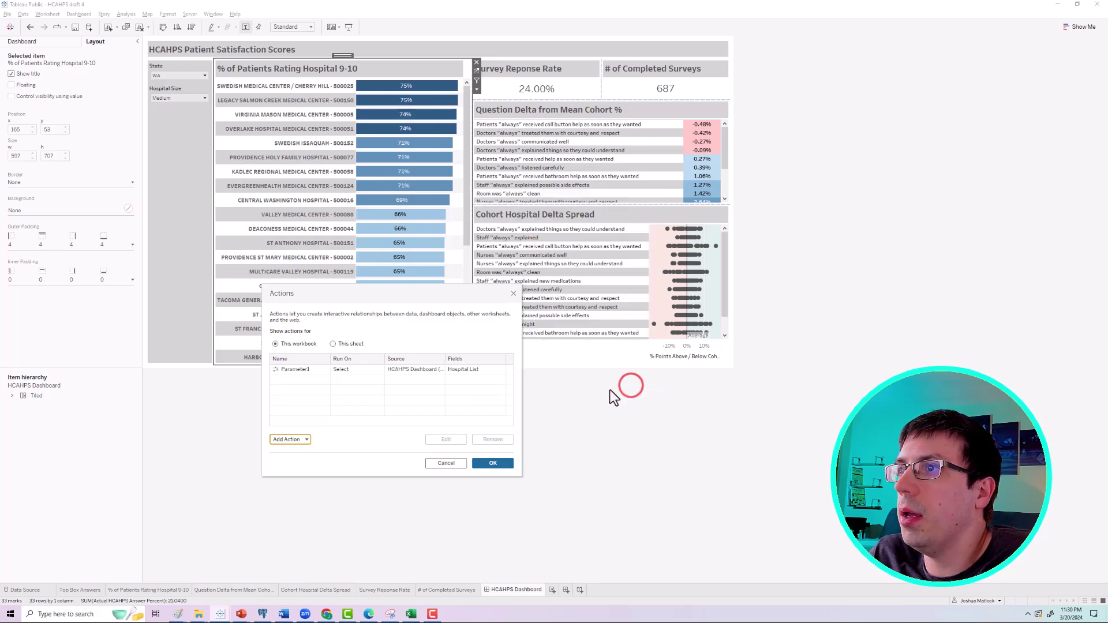
pyautogui.click(499, 466)
# Test the parameter action by selecting Swedish Issaquah, Providence Holy Family Hospital and Kadlec Regional Medical Center in the rating chart.
pyautogui.click(377, 143)
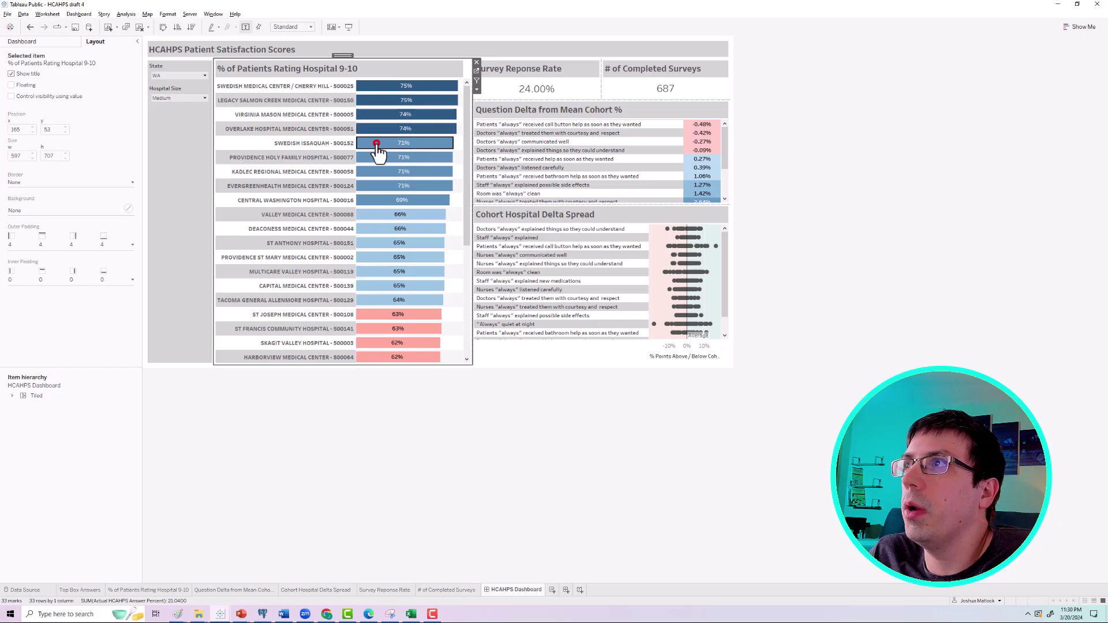
pyautogui.click(375, 156)
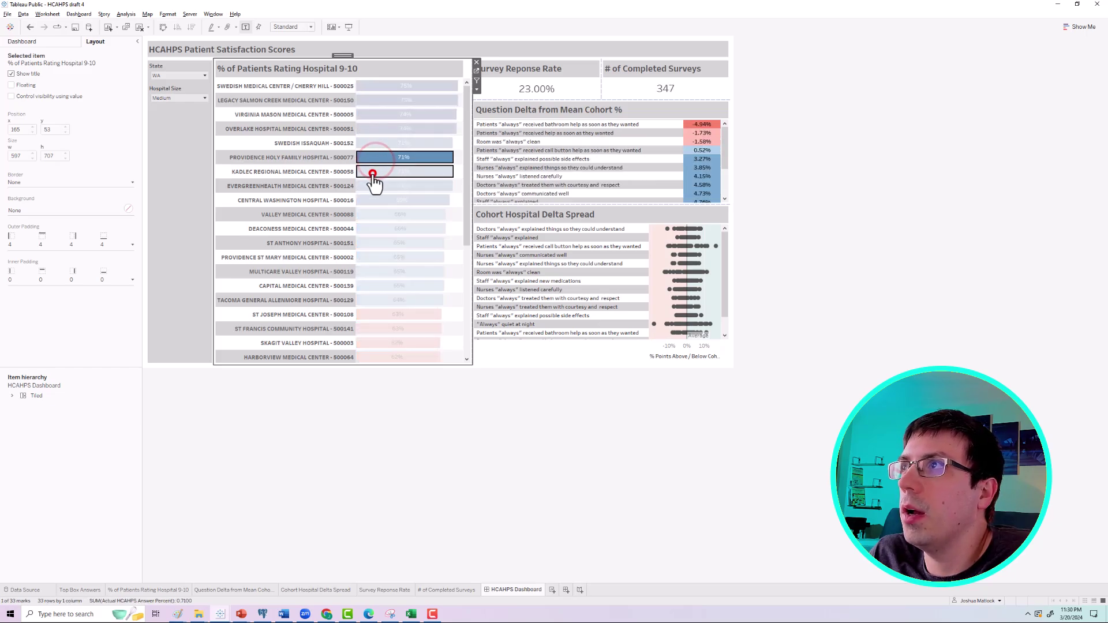
pyautogui.click(372, 173)
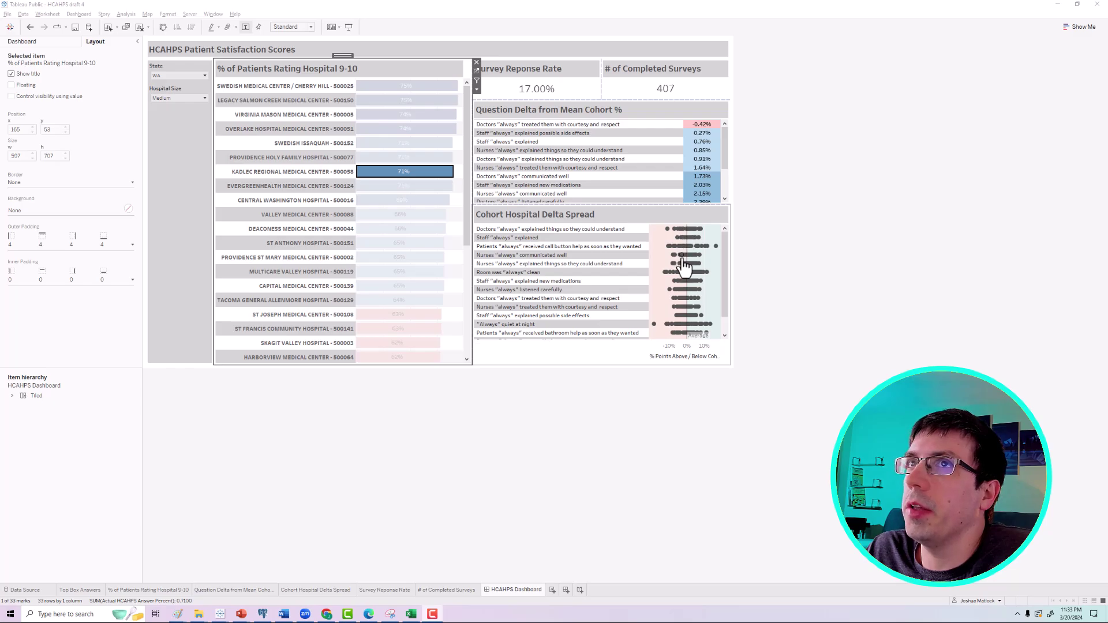
pyautogui.click(309, 481)
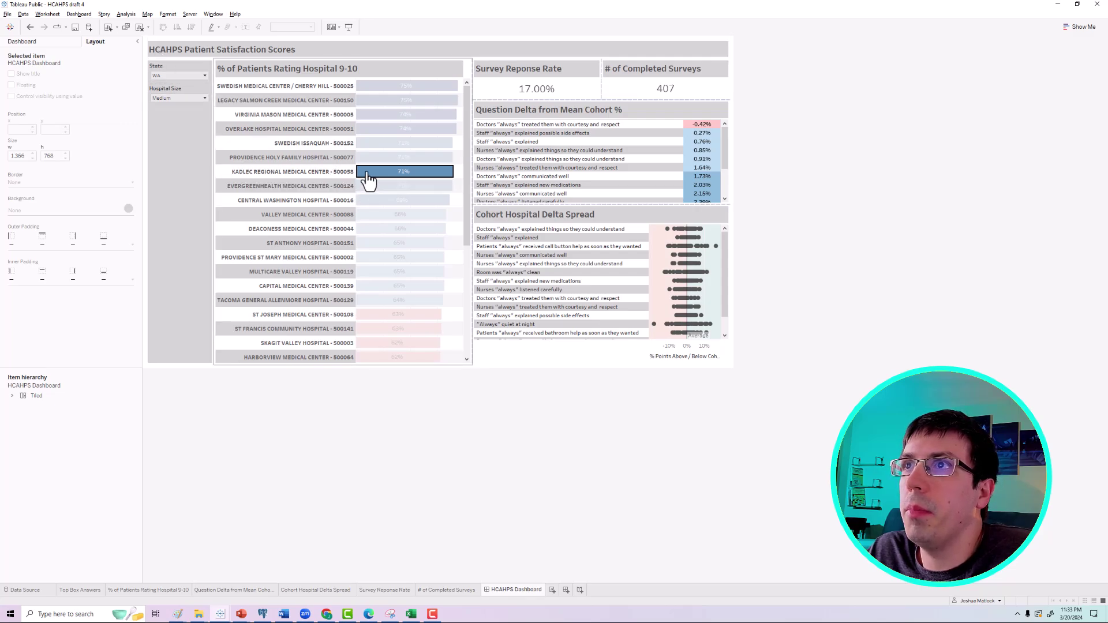
# Insert the Hospital List parameter followed by " - " before HCAHPS Patient Satisfaction Scores in the dashboard title.
pyautogui.doubleClick(168, 49)
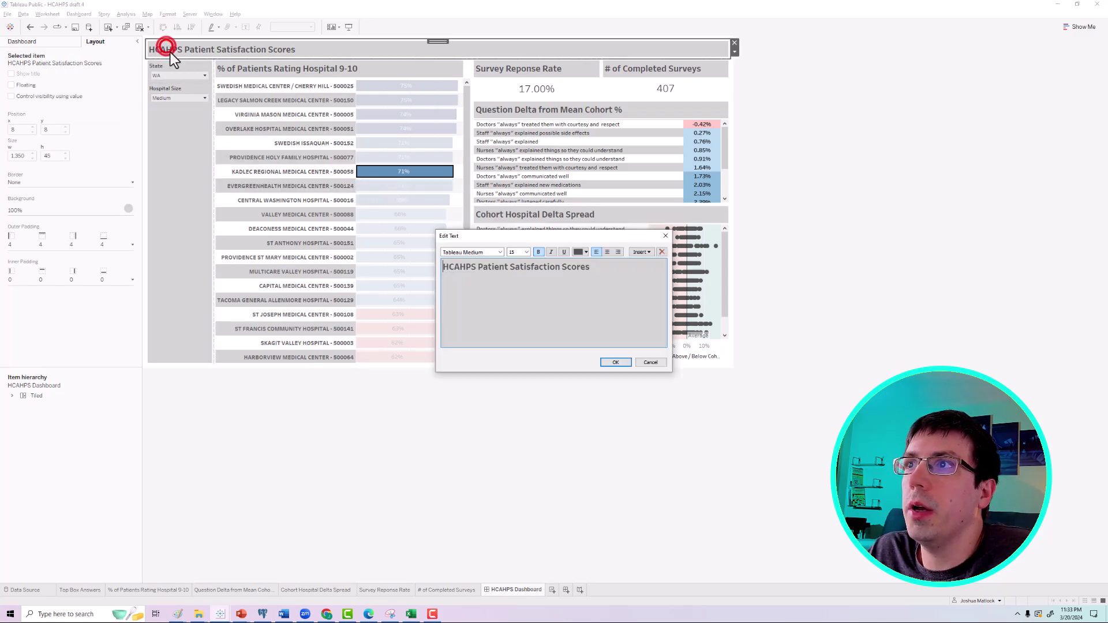
pyautogui.click(639, 253)
pyautogui.click(653, 308)
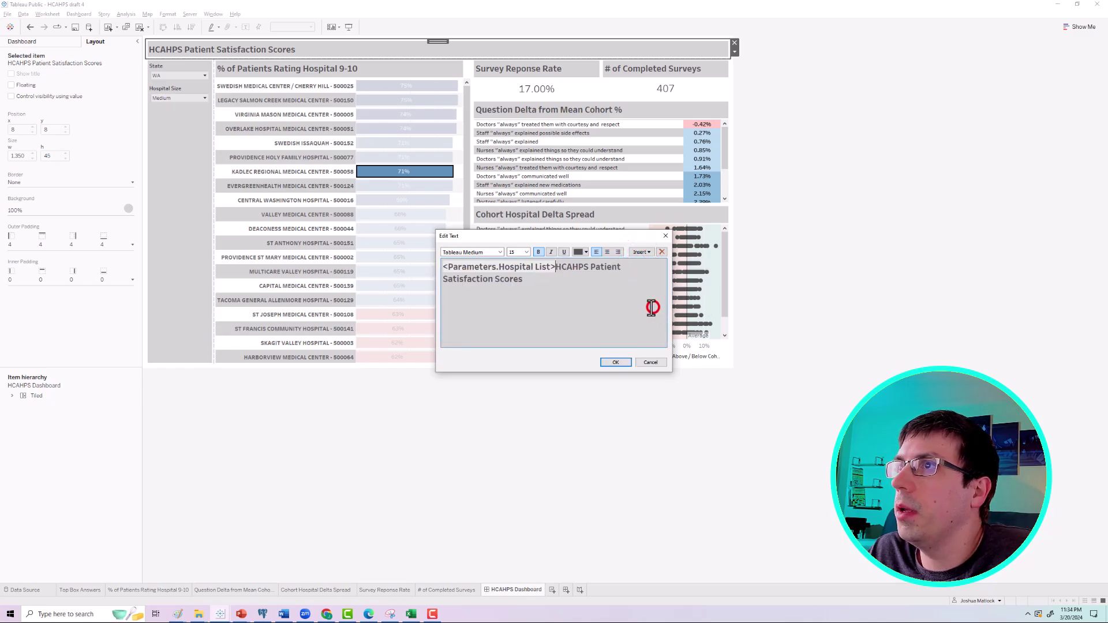
pyautogui.write('-')
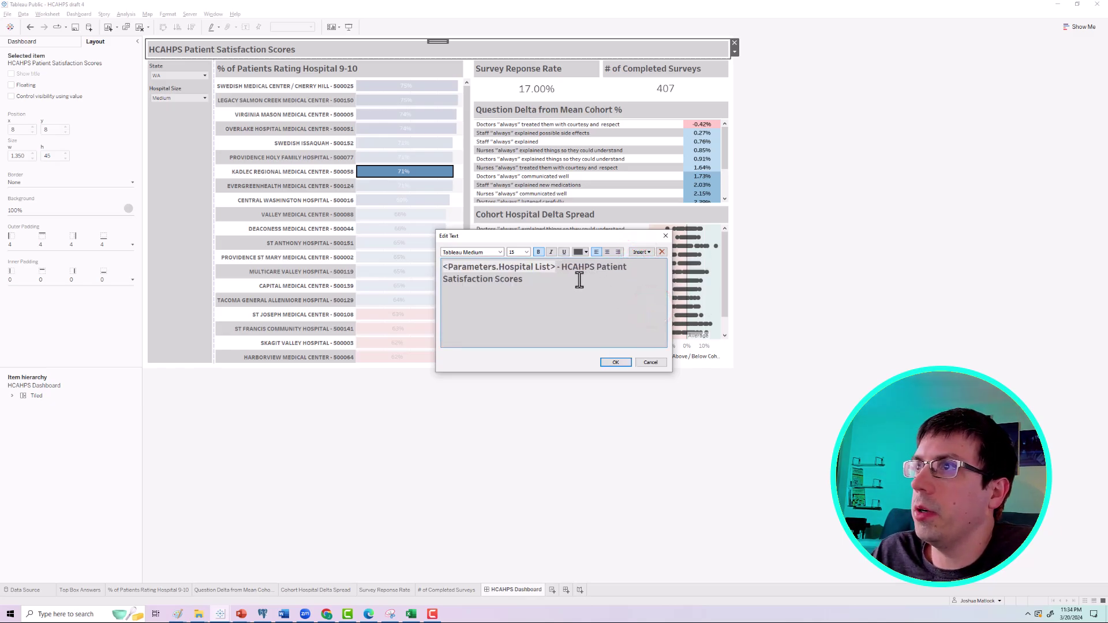
# Color the Hospital List parameter text in the dashboard title blue and apply the title edit.
pyautogui.doubleClick(554, 266)
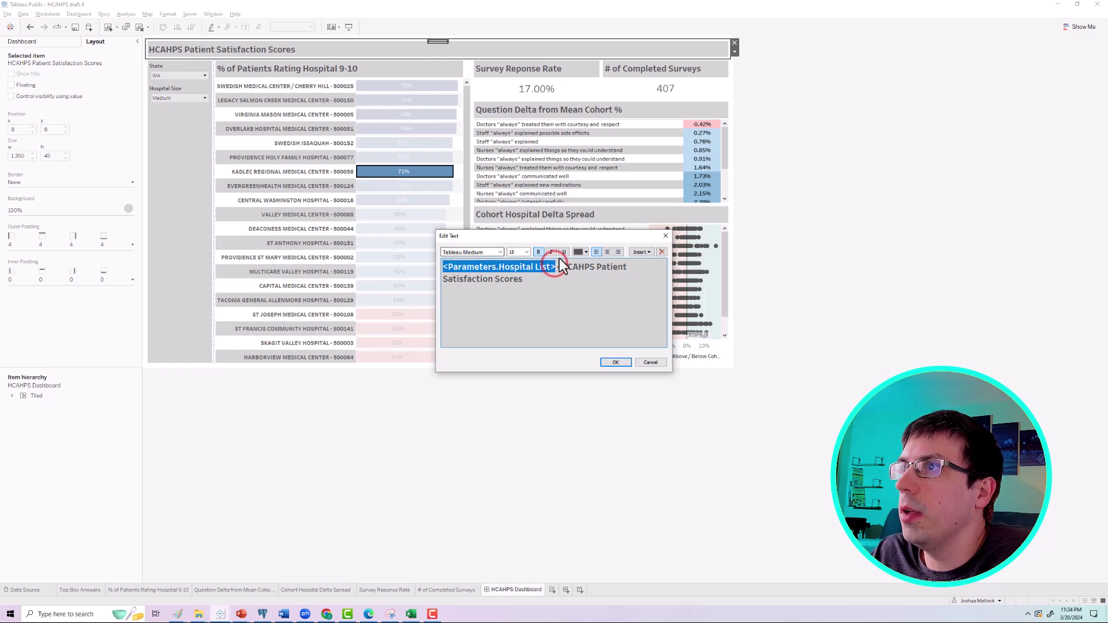
pyautogui.click(579, 252)
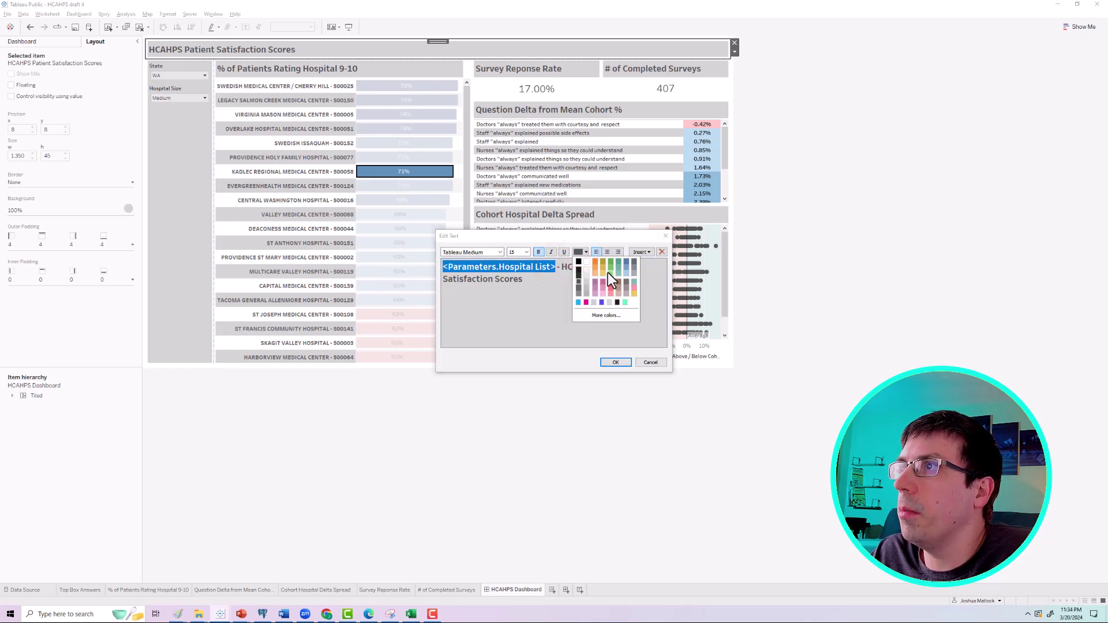
pyautogui.click(625, 260)
pyautogui.click(617, 362)
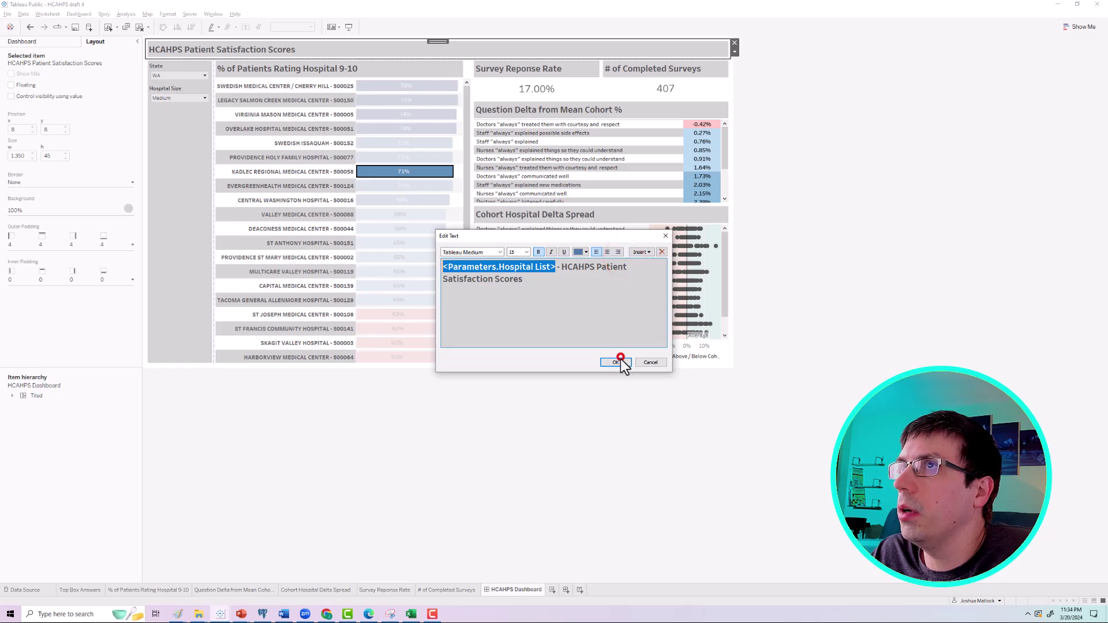
# Test the dynamic title by selecting Providence Holy Family Hospital and other hospitals in the rating chart.
pyautogui.click(360, 156)
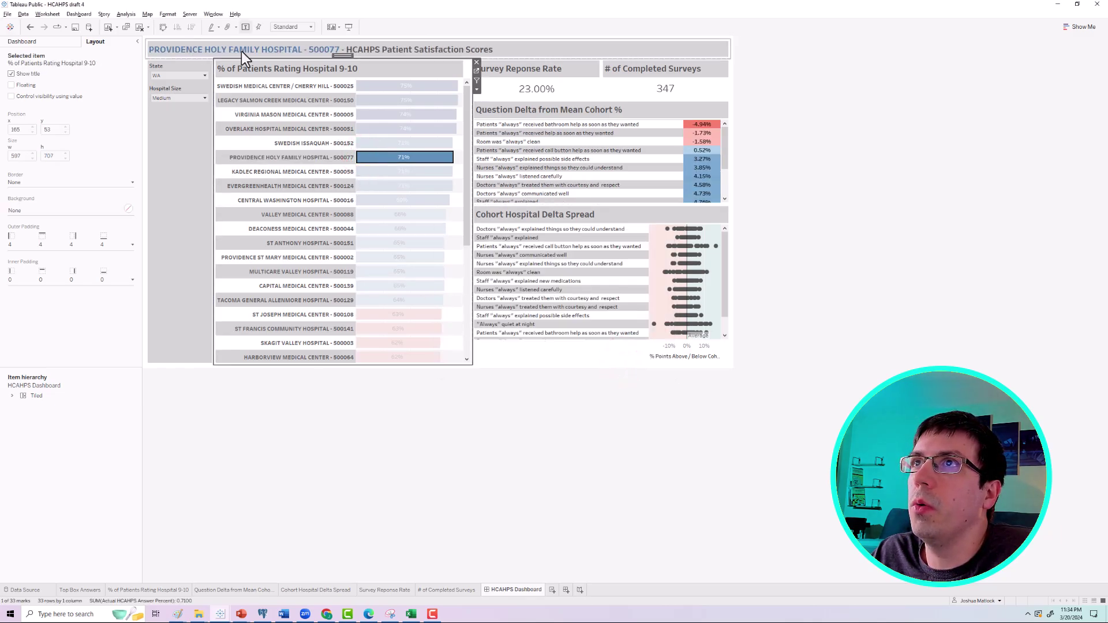
pyautogui.click(365, 101)
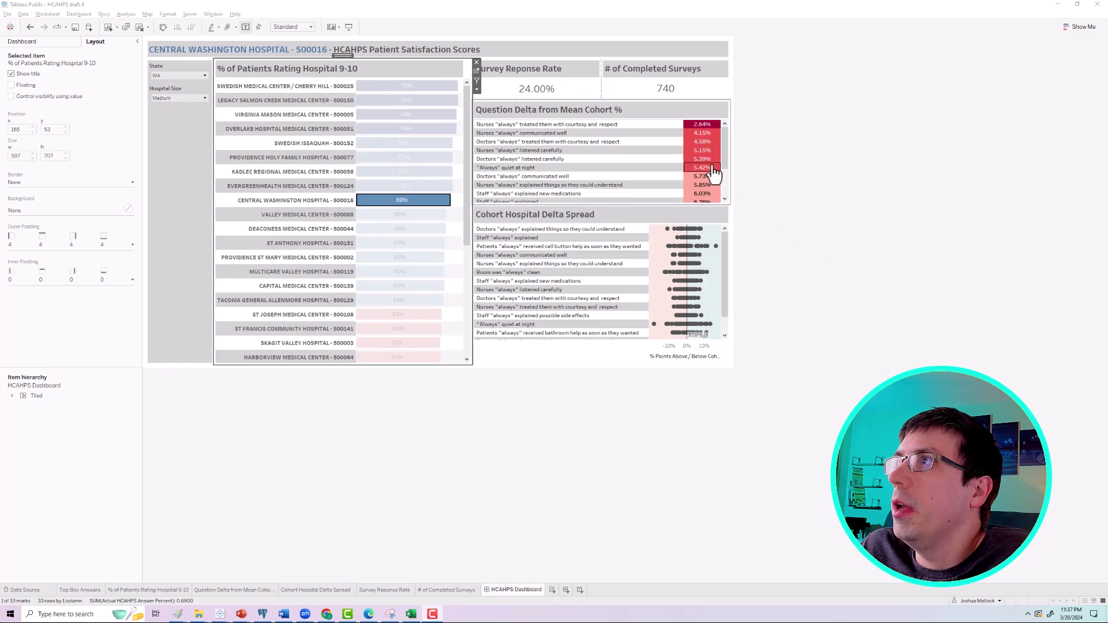
# On the Question Delta from Mean Cohort % worksheet, set the center of the diverging color scale to 0.
pyautogui.moveTo(722, 137)
pyautogui.mouseDown()
pyautogui.moveTo(726, 171)
pyautogui.moveTo(721, 135)
pyautogui.mouseUp()
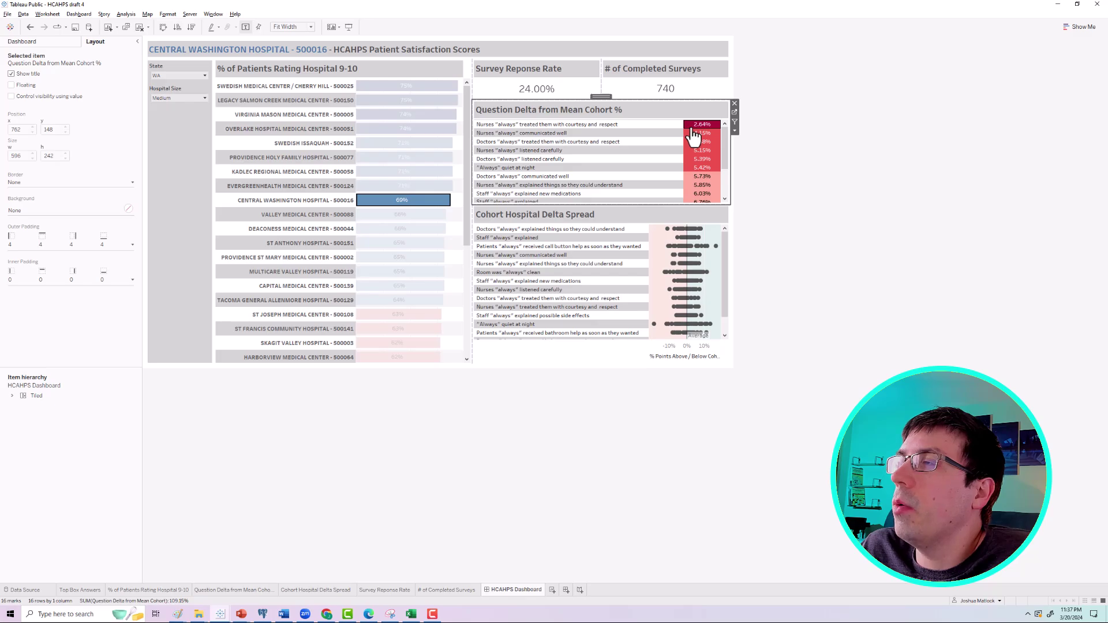
pyautogui.click(734, 111)
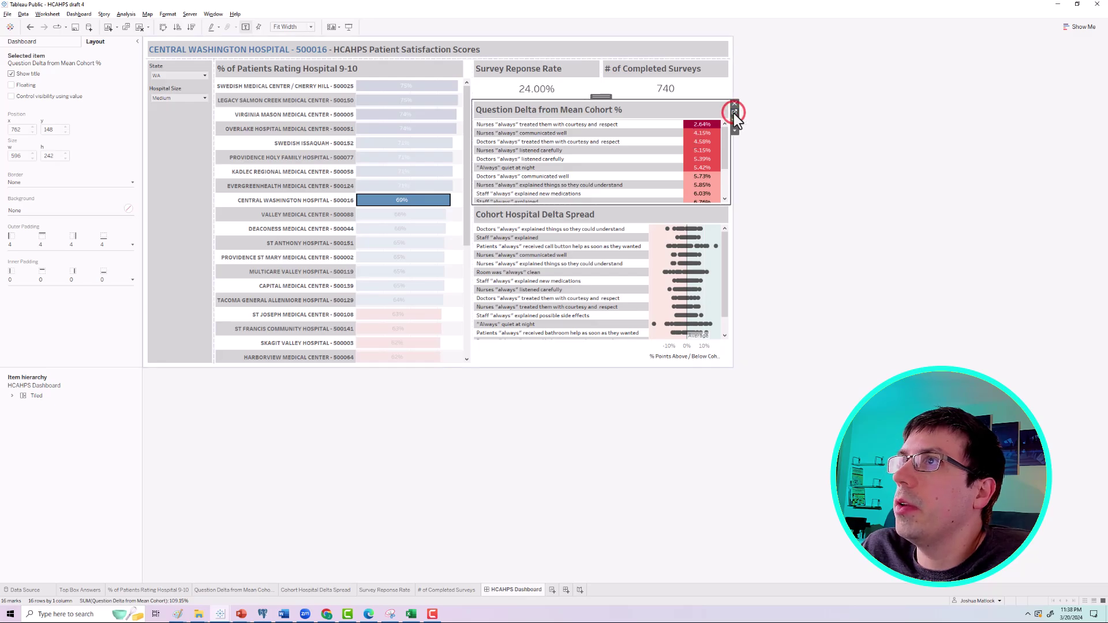
pyautogui.click(161, 181)
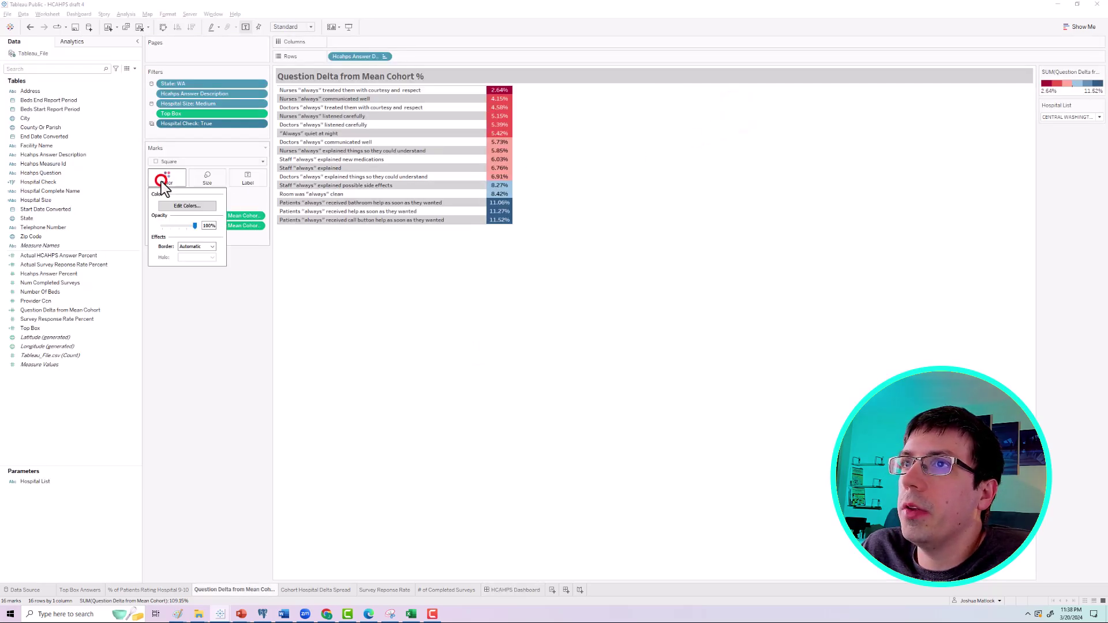
pyautogui.click(187, 205)
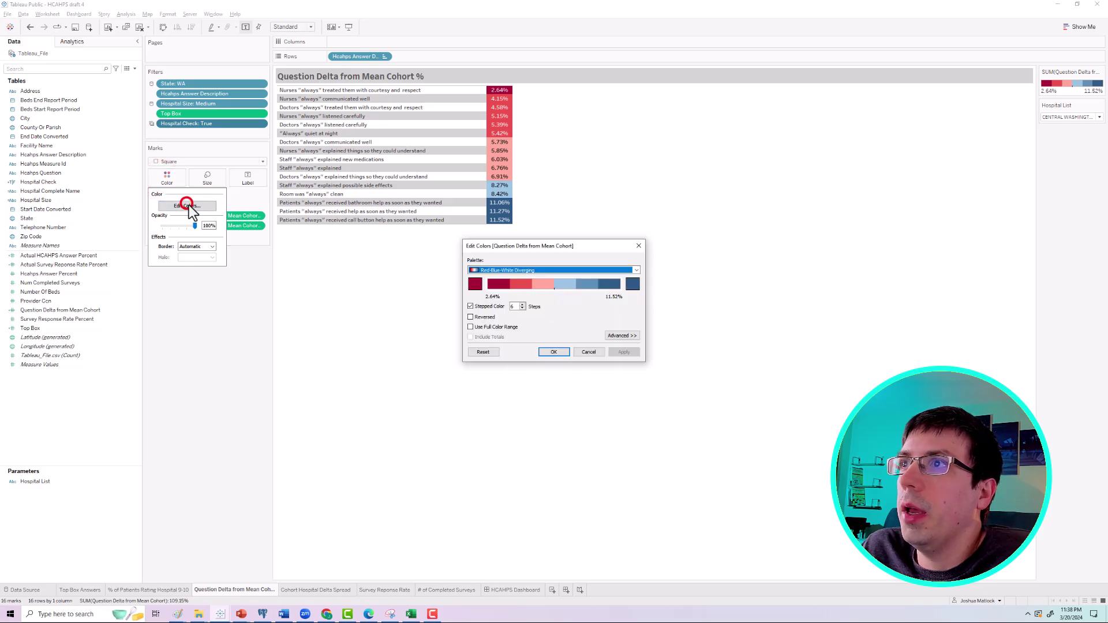
pyautogui.click(625, 334)
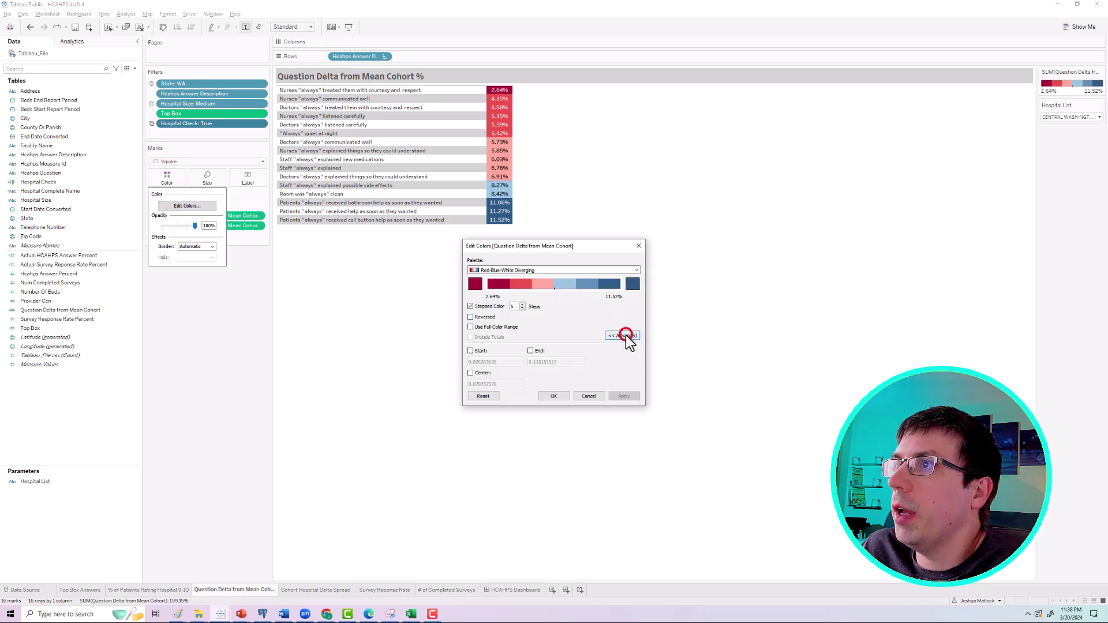
pyautogui.doubleClick(505, 382)
pyautogui.write('0')
pyautogui.click(625, 394)
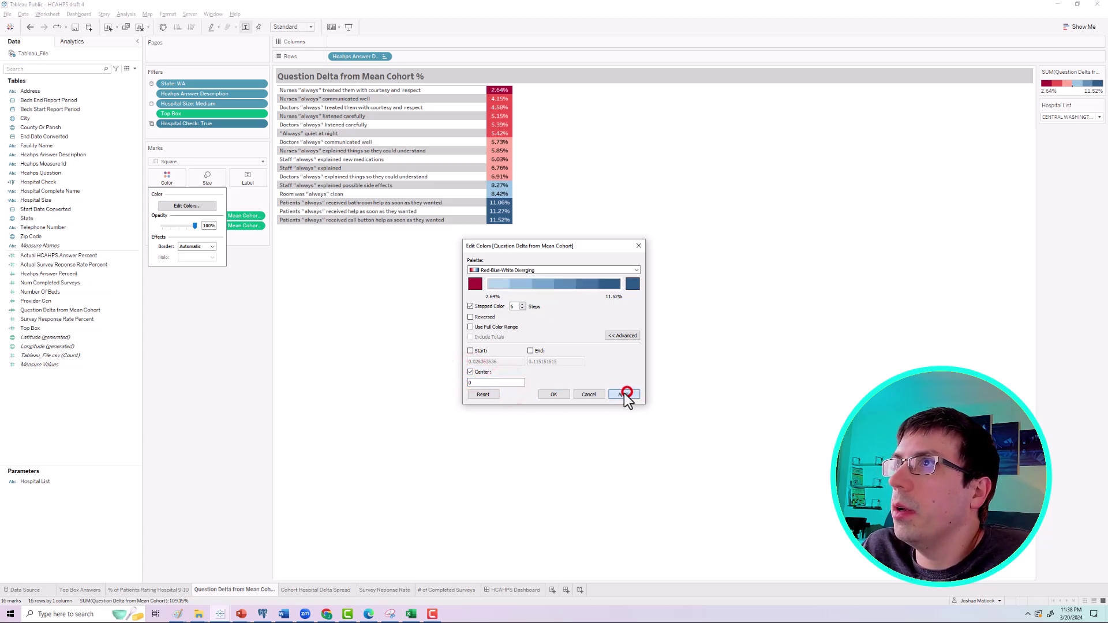
pyautogui.click(546, 392)
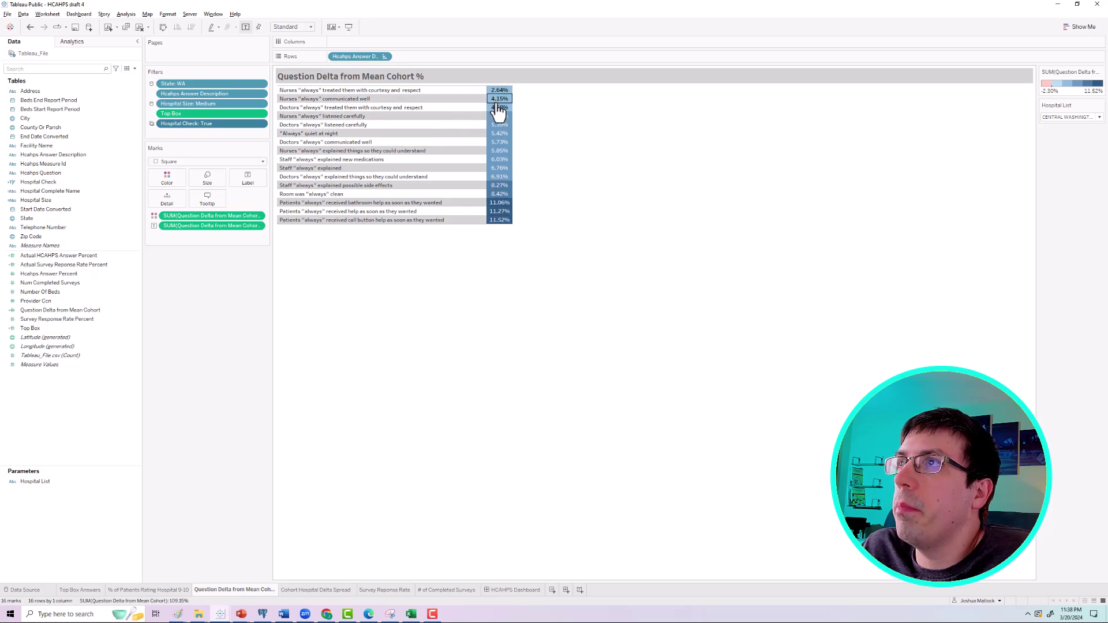
# Return to the HCAHPS Dashboard and go to the Cohort Hospital Delta Spread worksheet from its dashboard view.
pyautogui.click(527, 595)
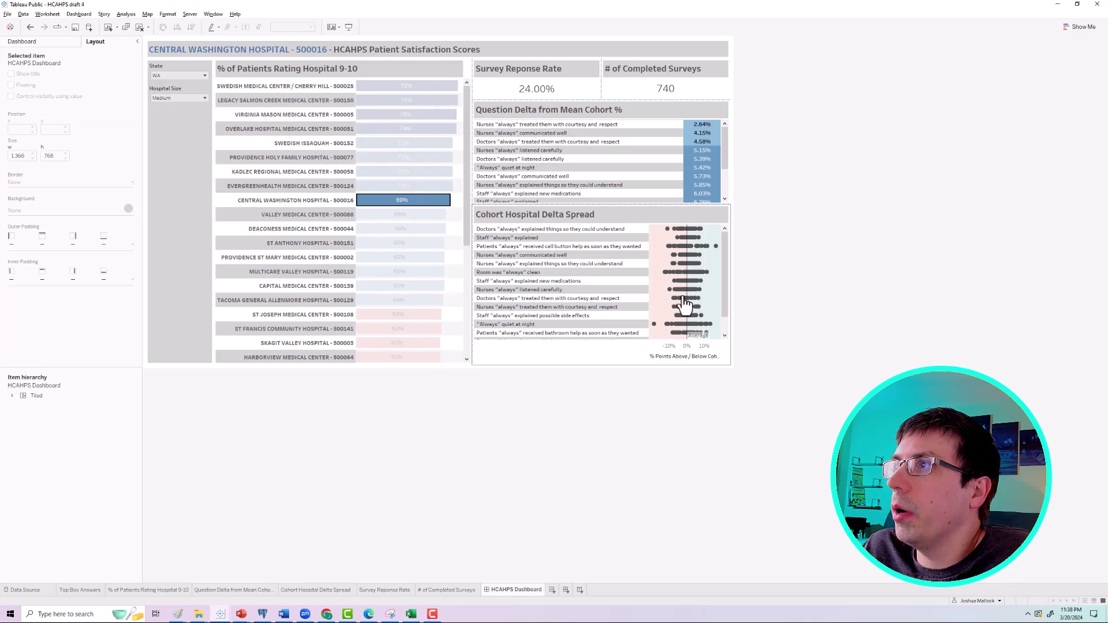
pyautogui.click(697, 216)
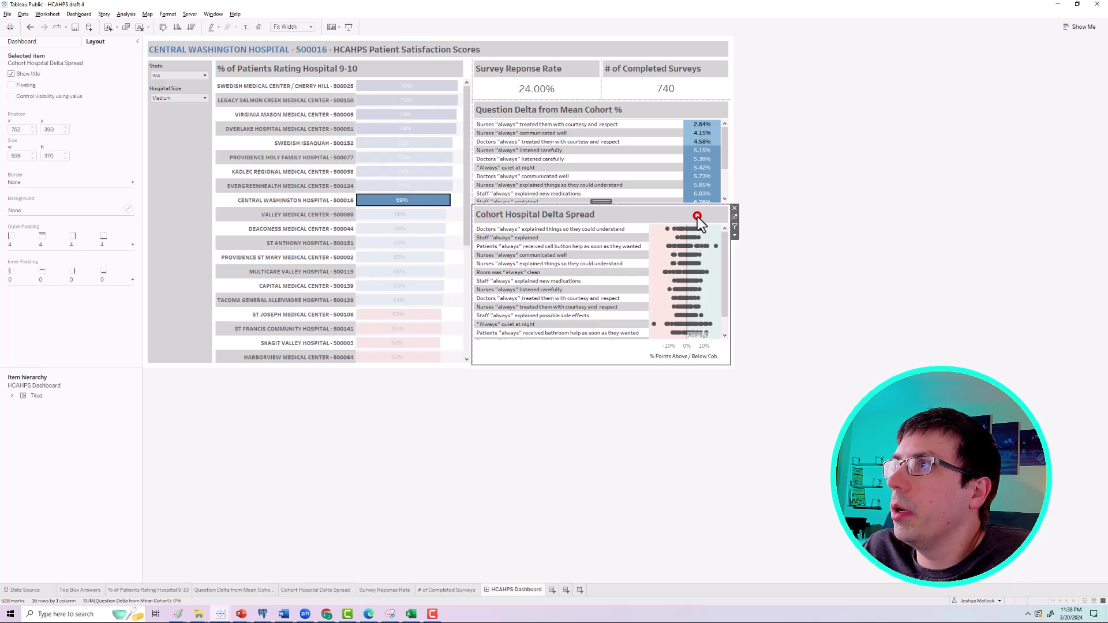
pyautogui.click(733, 218)
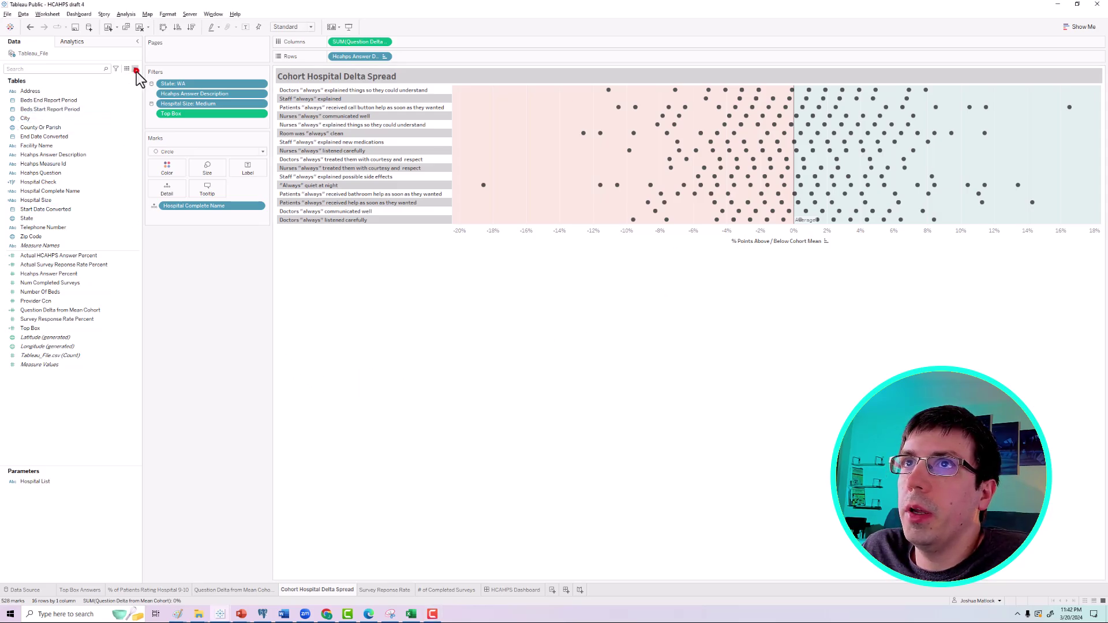
# Create a calculated field that begins with the condition If [Hospital Check] = TRUE.
pyautogui.click(135, 69)
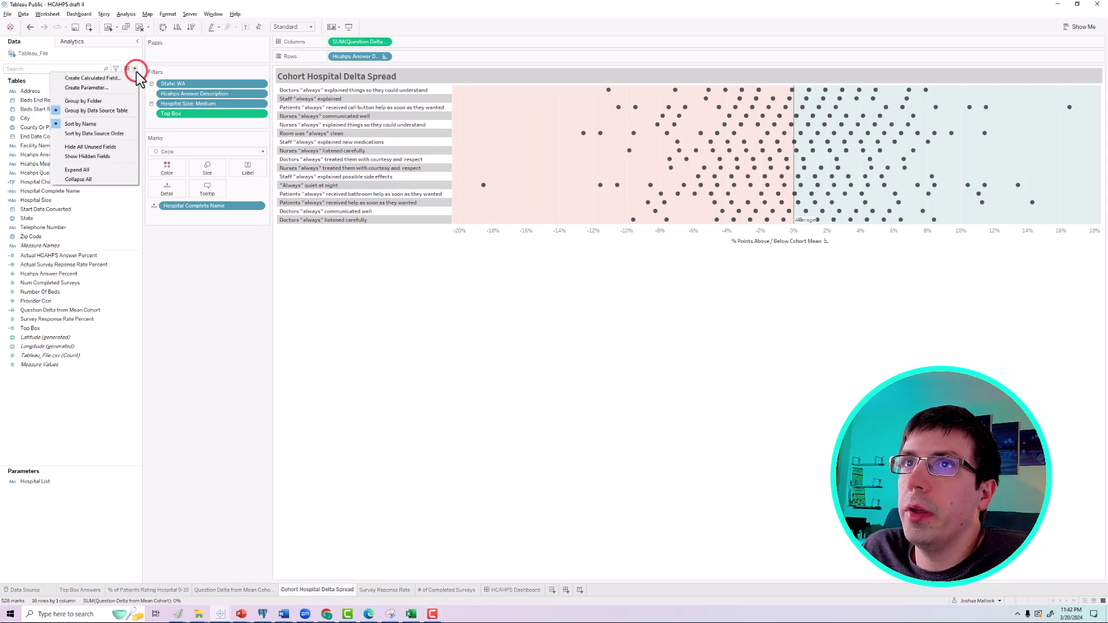
pyautogui.click(94, 78)
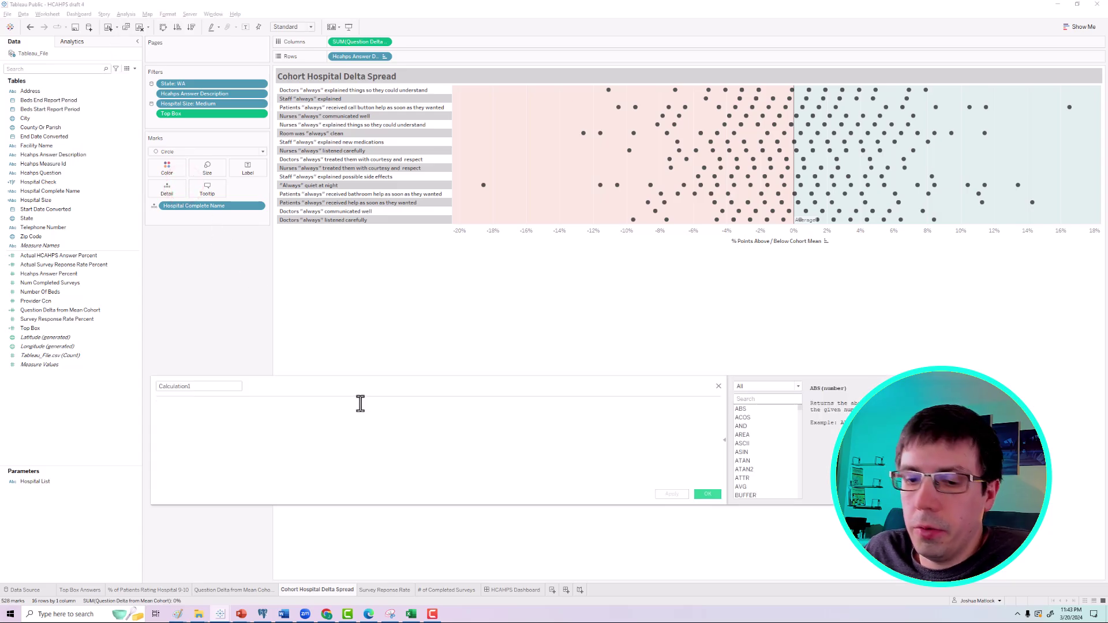
pyautogui.write('If ')
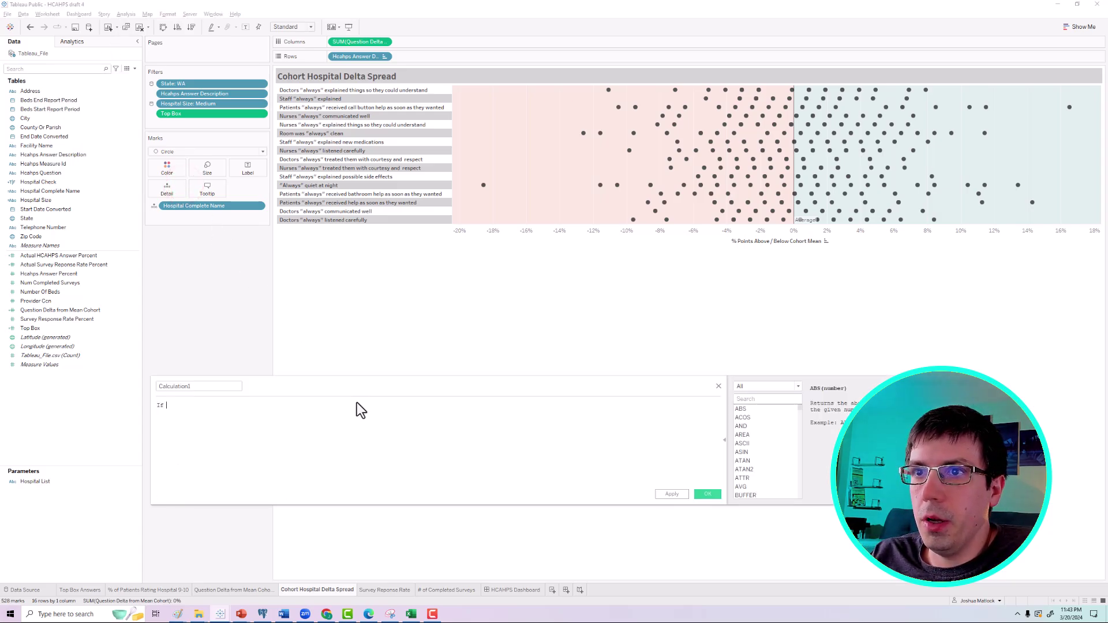
pyautogui.write('[Hospital Check] = TRUE')
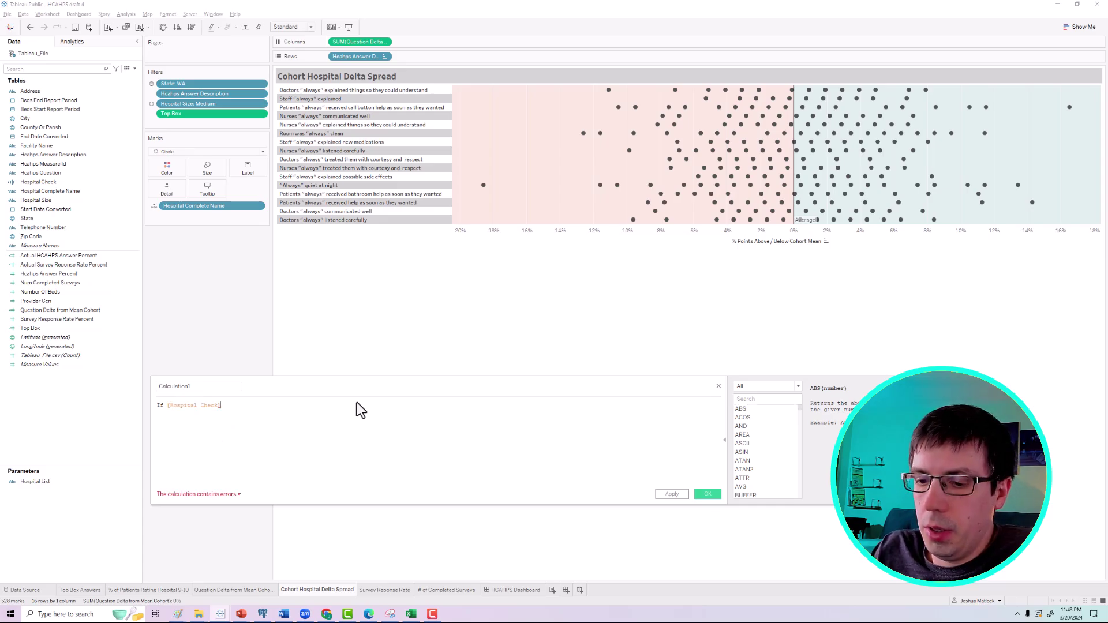
pyautogui.click(354, 426)
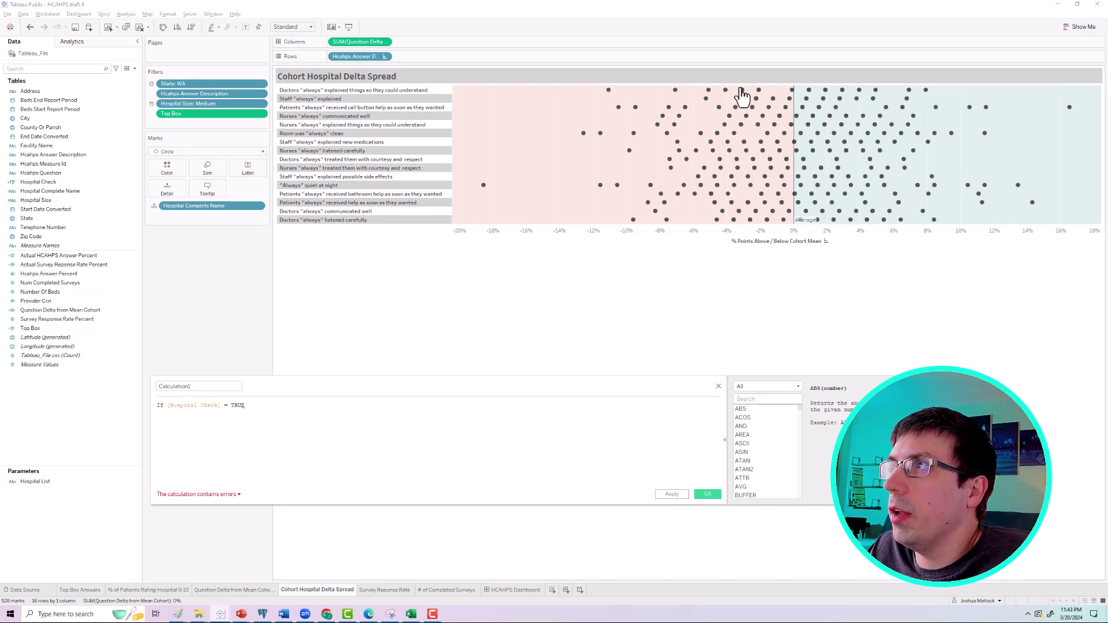
# Add the branch THEN IF [Question Delta from Mean Cohort] < 0 THEN 'Negative' on a new line of the calculation.
pyautogui.press('Return')
pyautogui.write('THEN')
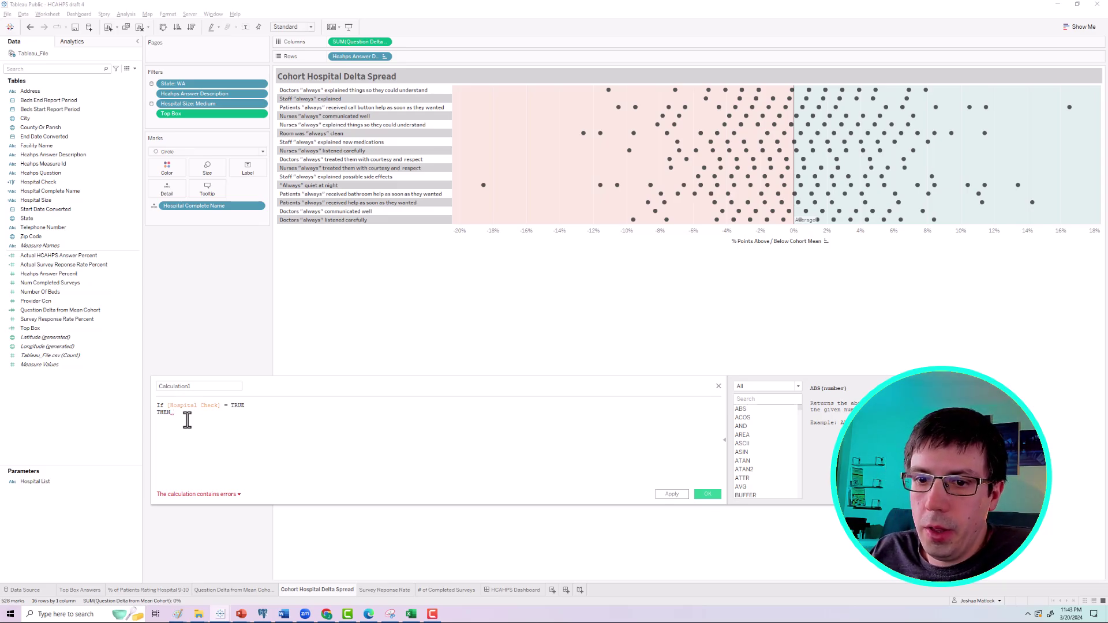
pyautogui.write('IF')
pyautogui.moveTo(45, 309); pyautogui.dragTo(226, 423)
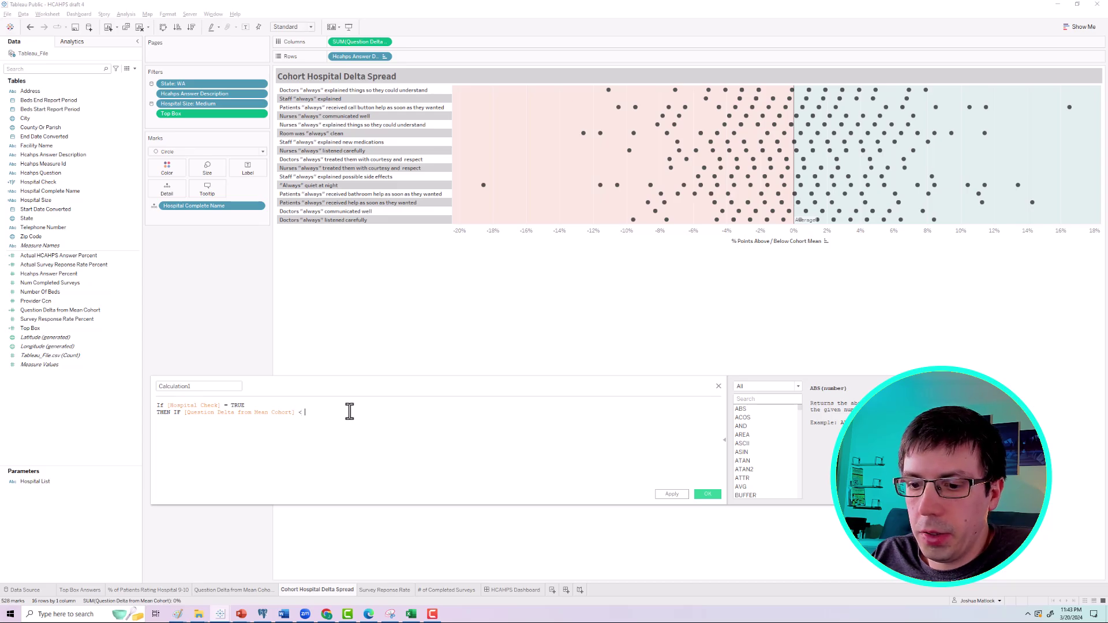
pyautogui.write("< 0 THEN 'Negative'")
pyautogui.press('Return')
# Add the branch ELSEIF [Question Delta from Mean Cohort] >= 0 THEN 'Positive' END to the calculation.
pyautogui.write('ELSEIF ')
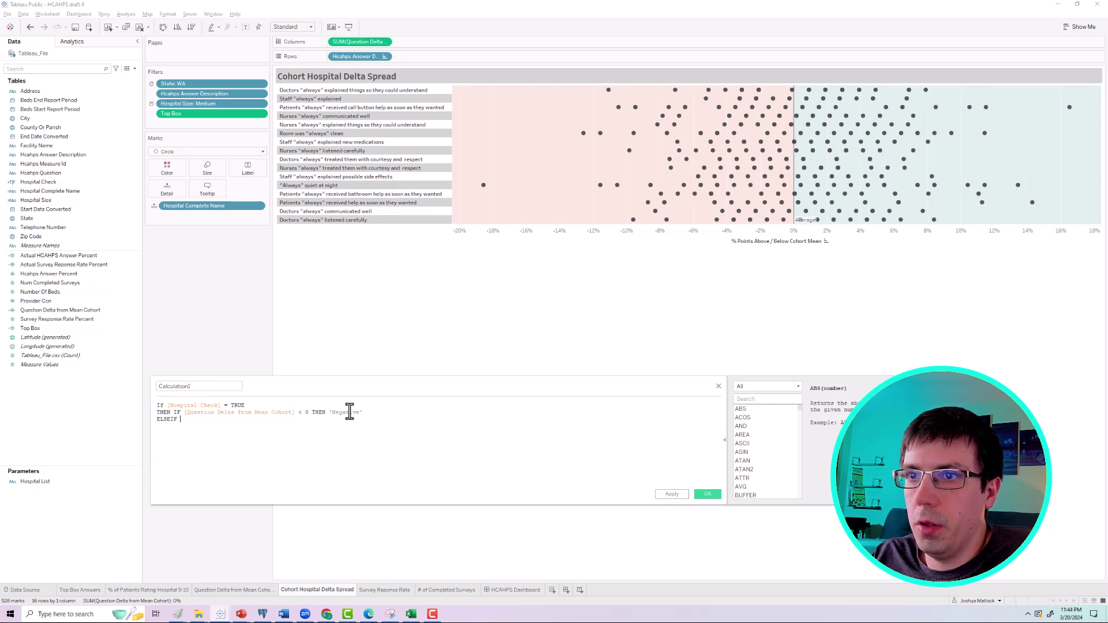
pyautogui.write('[Question Delta from Mean Cohort]')
pyautogui.press('Return')
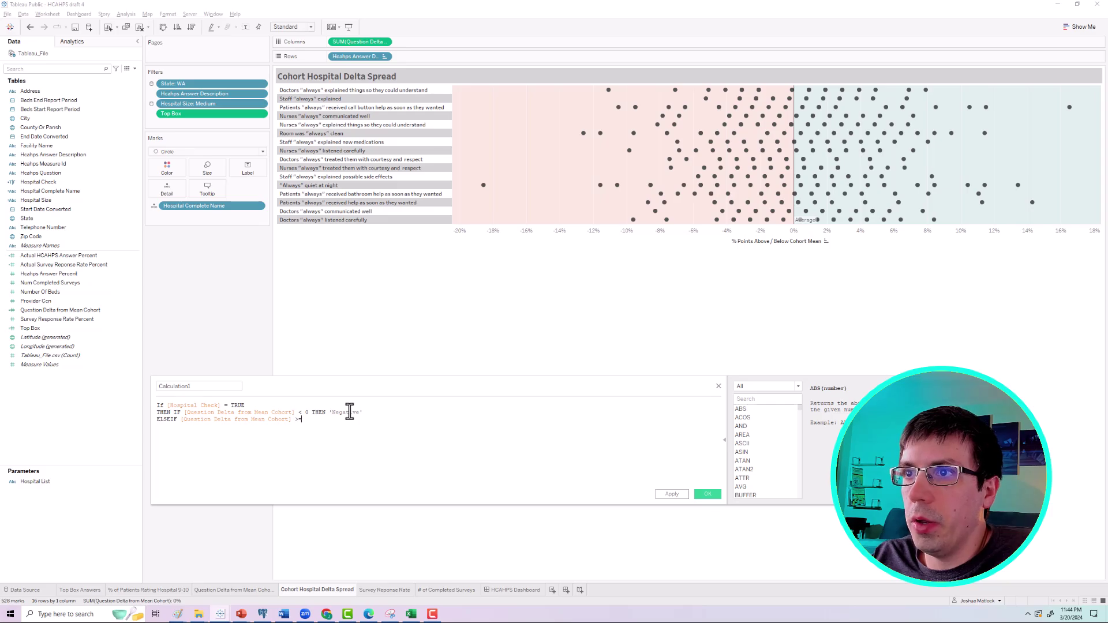
pyautogui.write(">= 0 THEN 'Positive")
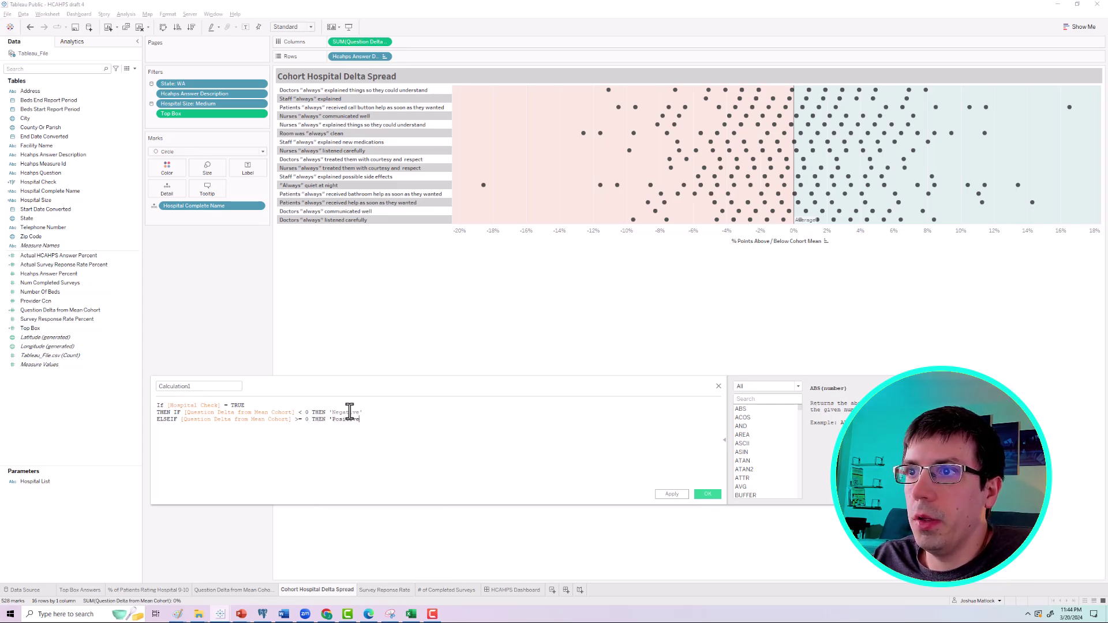
pyautogui.write("' END")
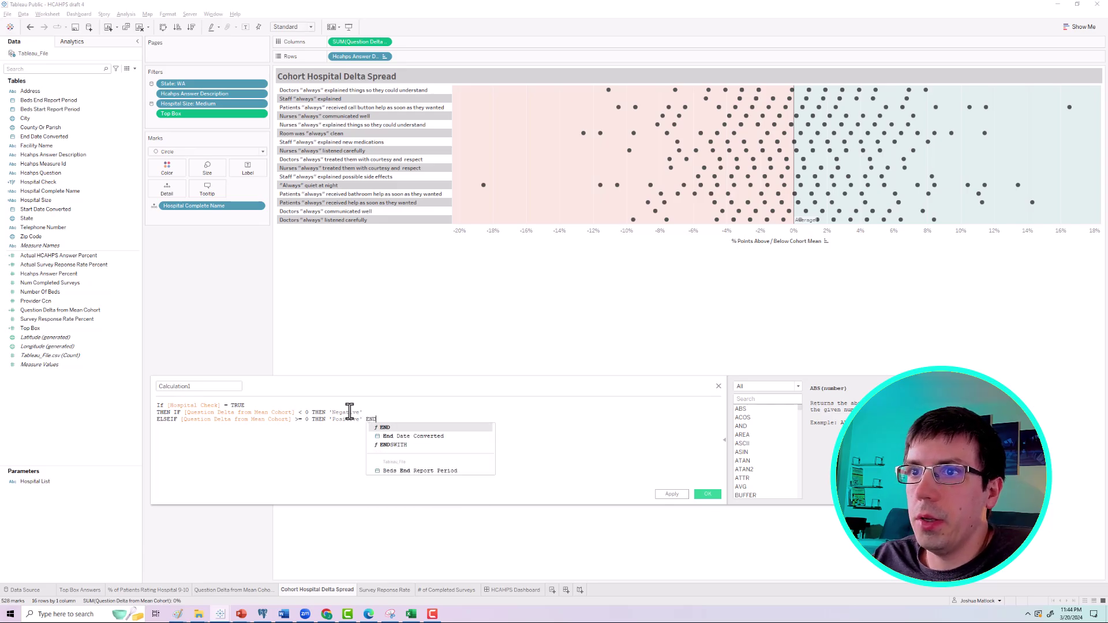
# Close the outer IF statement of the calculation with END on its own line.
pyautogui.click(318, 434)
pyautogui.click(383, 421)
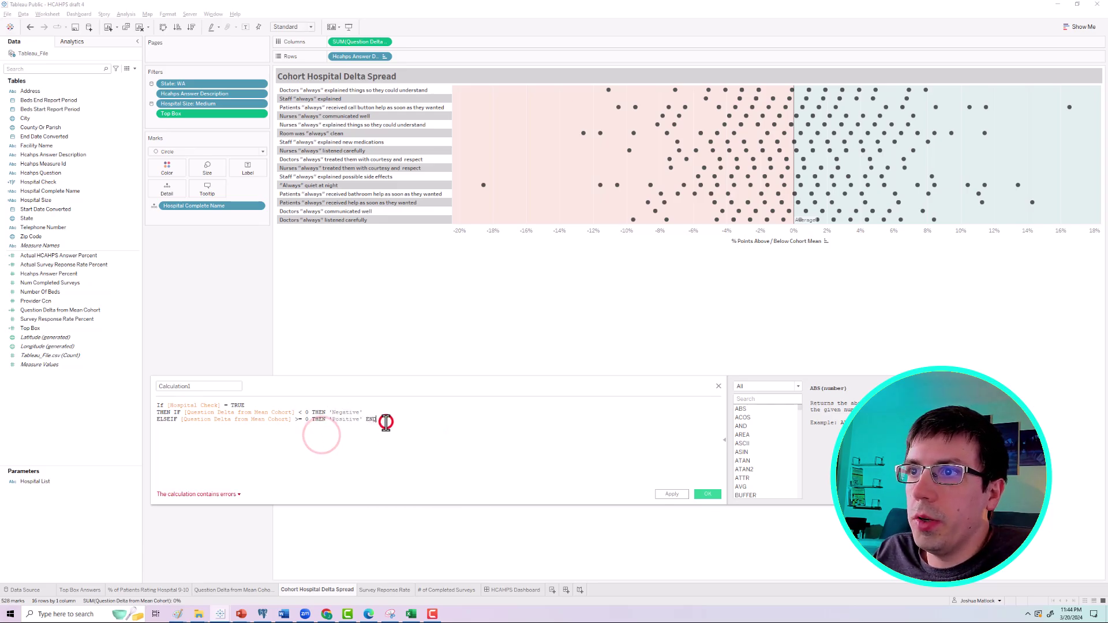
pyautogui.moveTo(385, 421); pyautogui.dragTo(151, 411)
pyautogui.click(281, 448)
pyautogui.click(391, 419)
pyautogui.press('Return')
pyautogui.write('END')
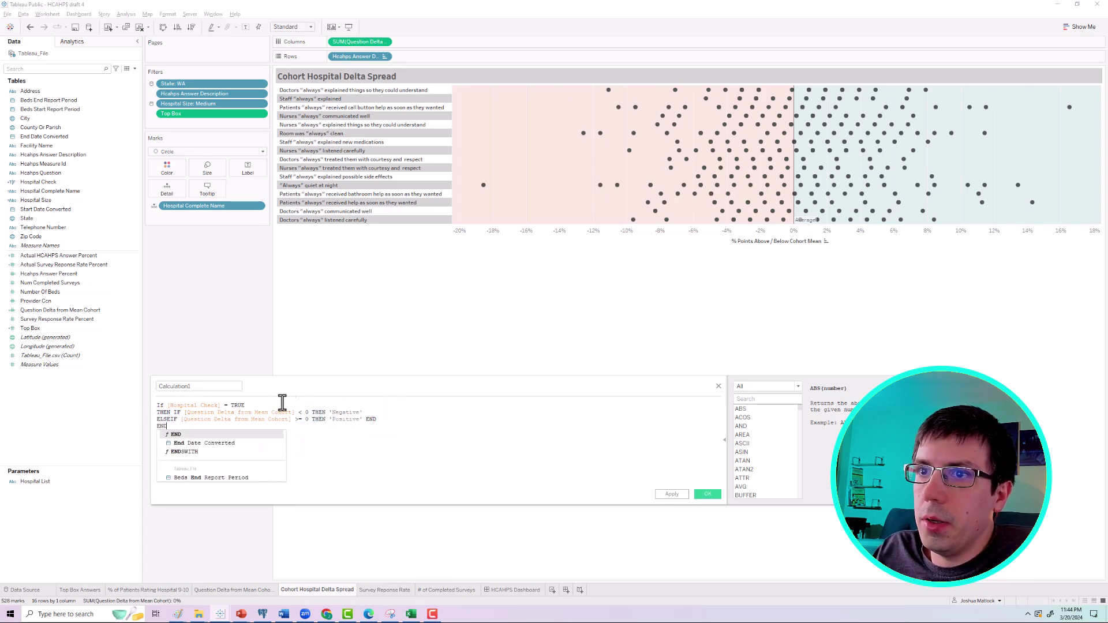
# Save the calculated field as Color and use it to color the marks in the Cohort Hospital Delta Spread chart.
pyautogui.click(209, 391)
pyautogui.doubleClick(209, 391)
pyautogui.write('Color')
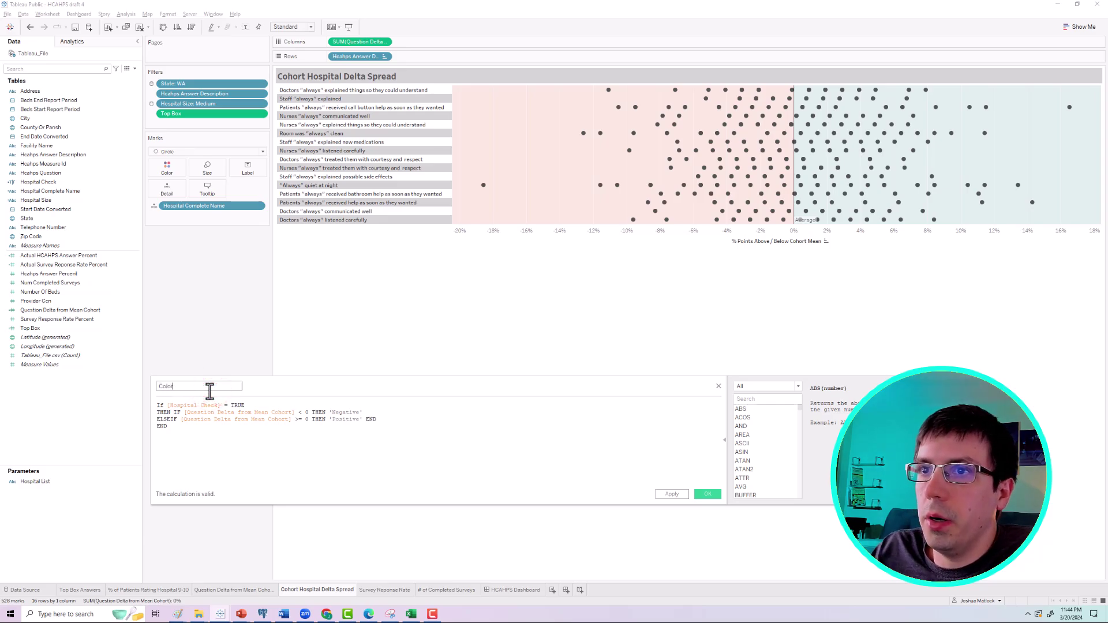
pyautogui.click(673, 495)
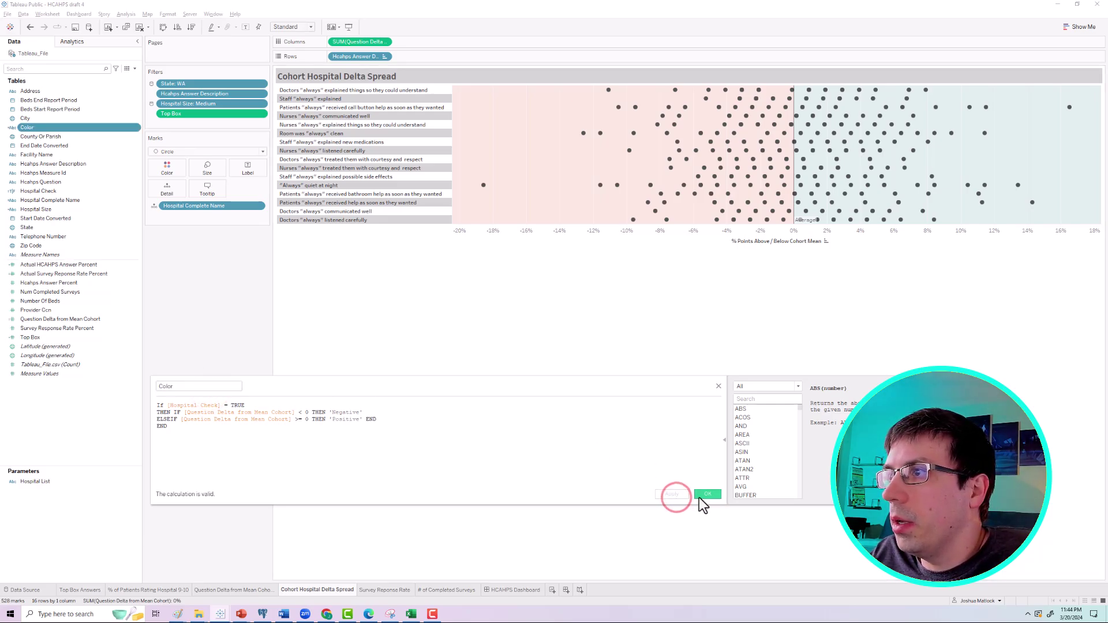
pyautogui.click(699, 496)
pyautogui.moveTo(26, 128); pyautogui.dragTo(170, 179)
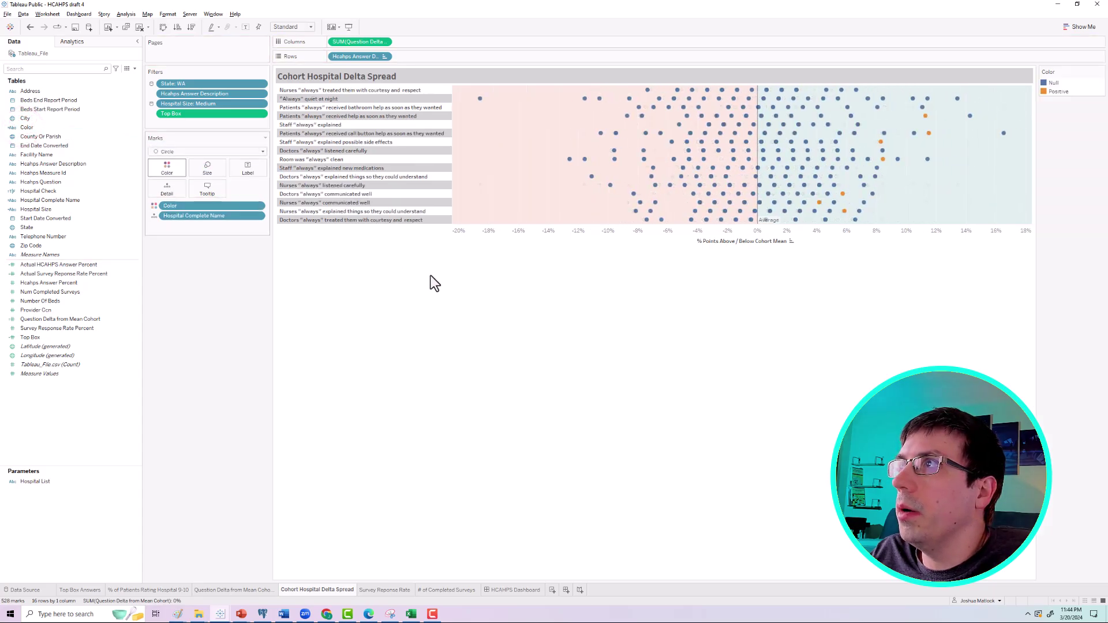
# Assign the darkest gray of the Seattle Grays palette to the Null marks and apply it.
pyautogui.click(167, 167)
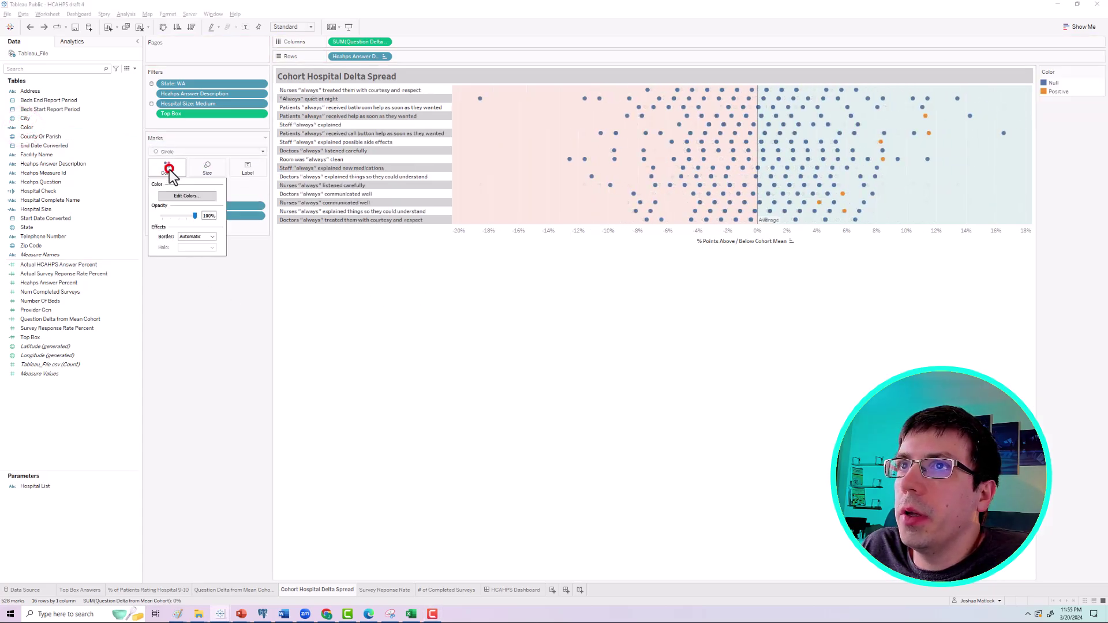
pyautogui.click(187, 196)
pyautogui.moveTo(507, 214); pyautogui.dragTo(367, 228)
pyautogui.click(312, 246)
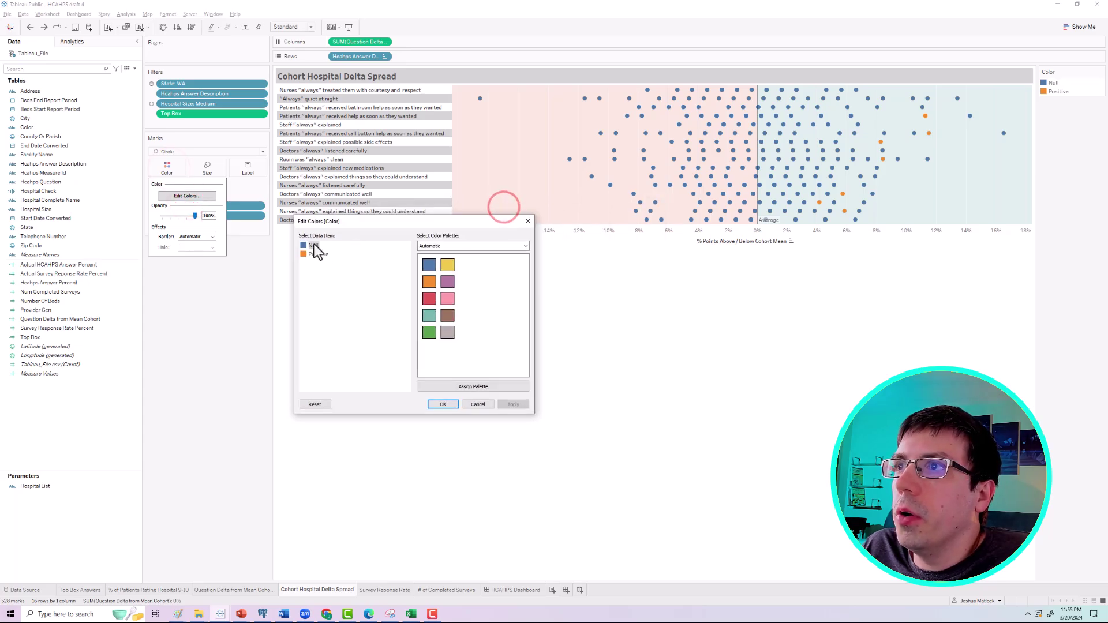
pyautogui.click(439, 245)
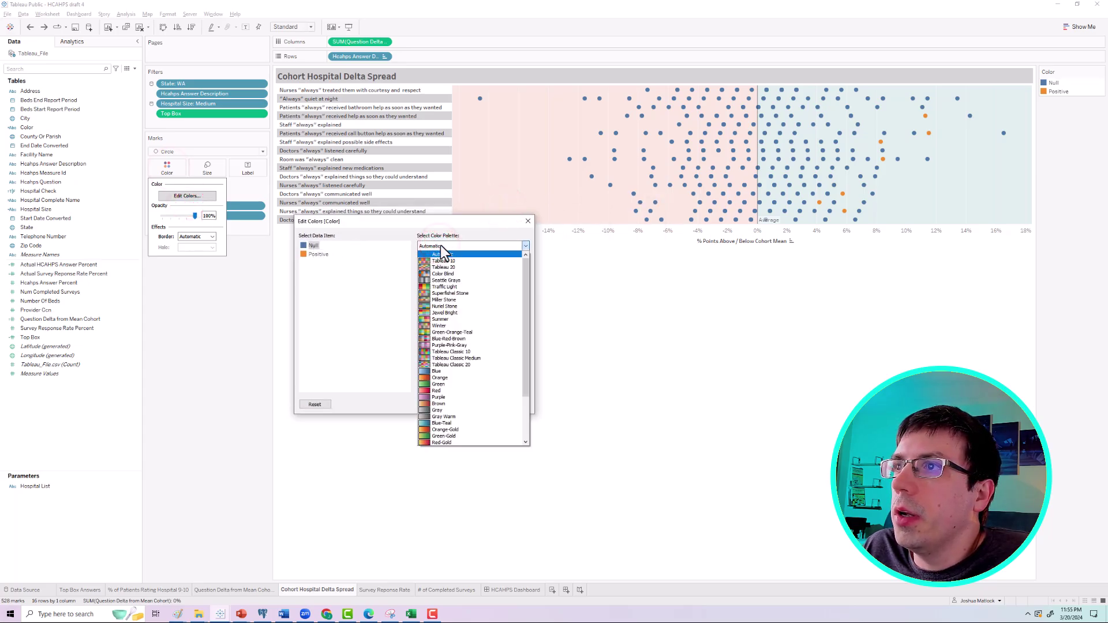
pyautogui.click(450, 280)
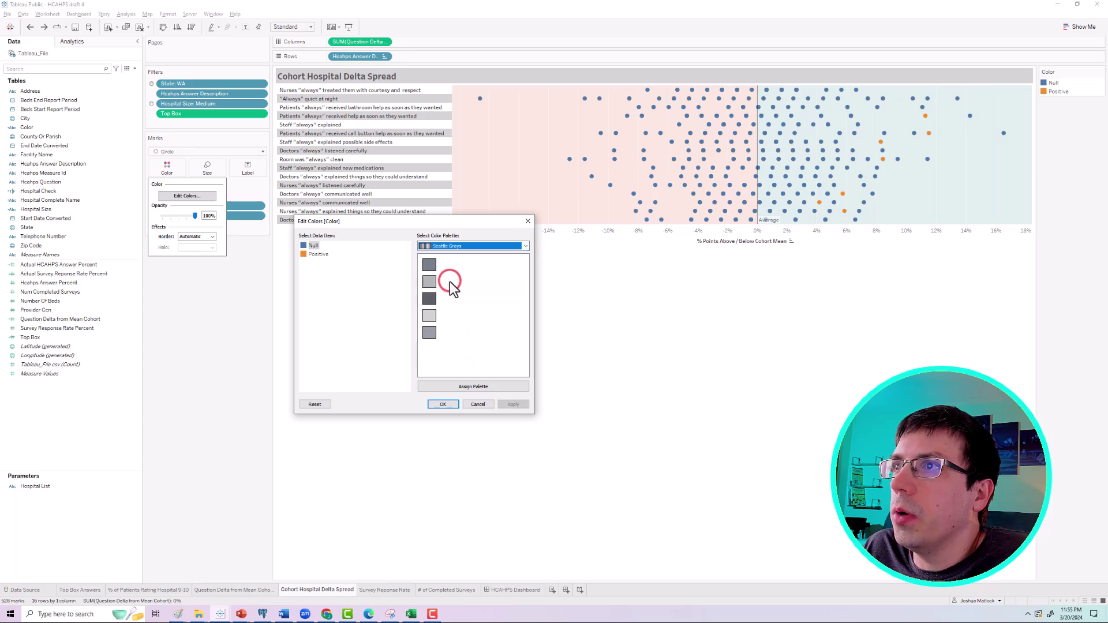
pyautogui.click(429, 299)
pyautogui.click(513, 404)
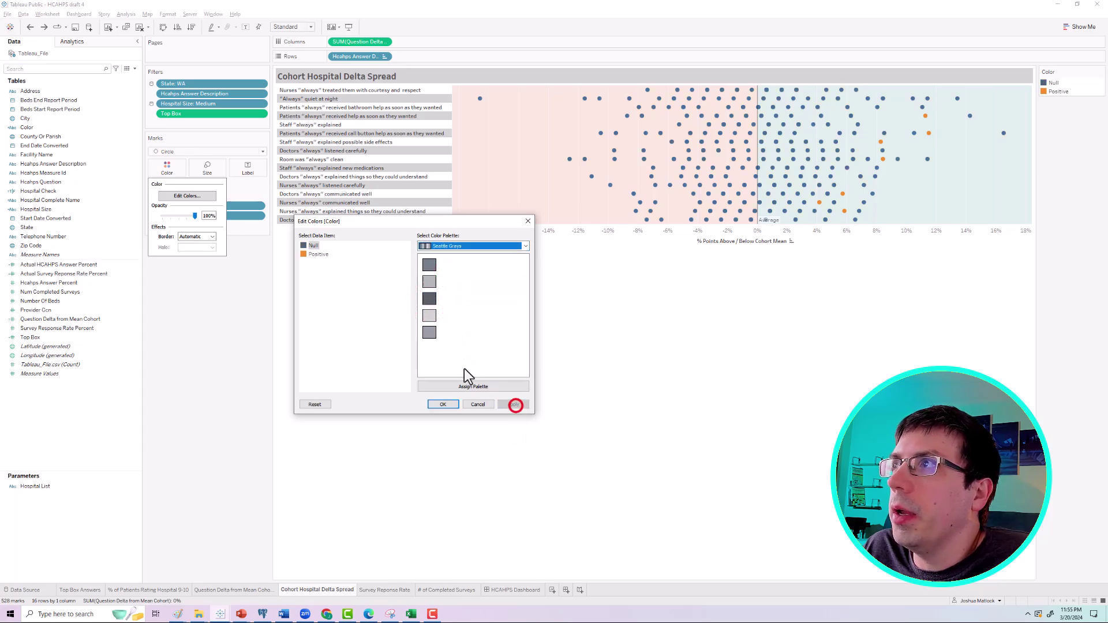
# Give the Positive marks a bright cyan color and confirm the color edits.
pyautogui.doubleClick(318, 255)
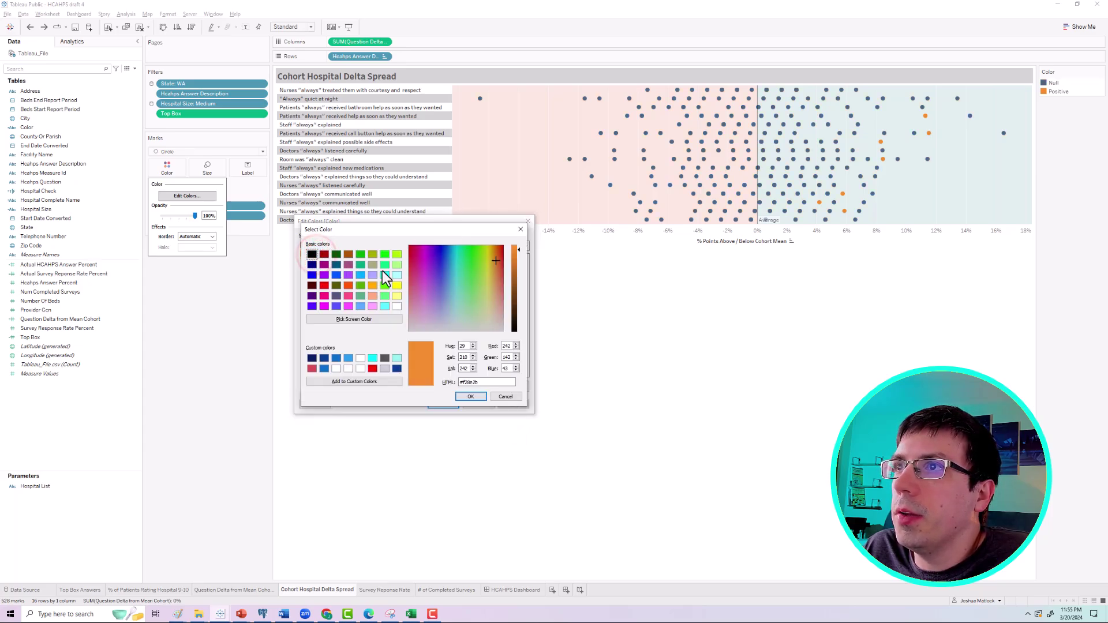
pyautogui.click(385, 306)
pyautogui.click(471, 397)
pyautogui.click(515, 405)
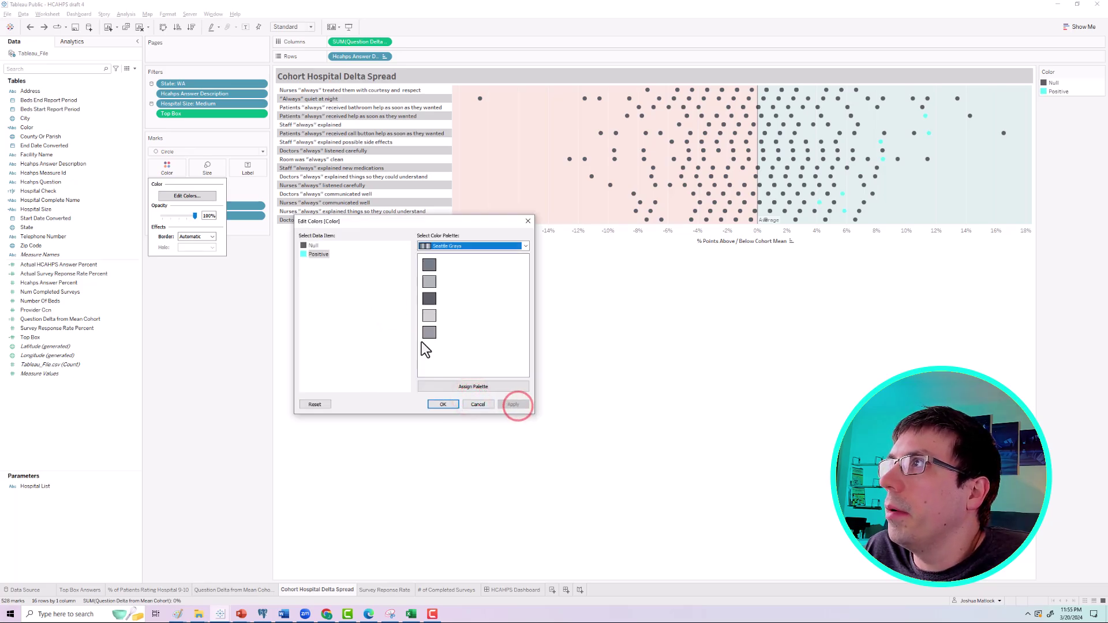
pyautogui.click(443, 404)
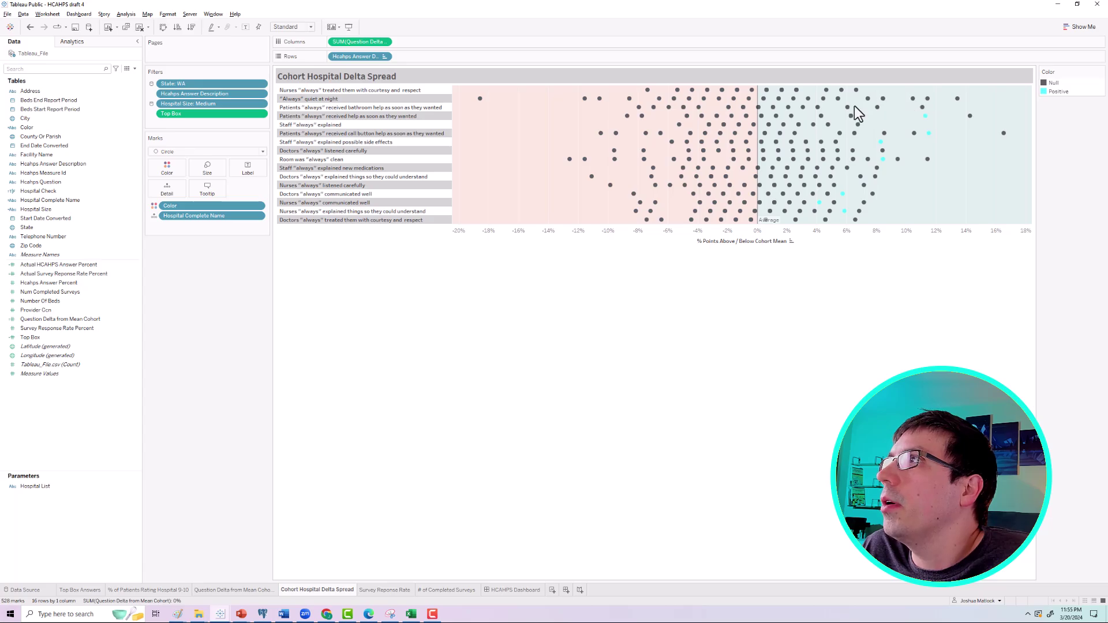
# Sort the Color field on the Cohort Hospital Delta Spread marks in descending data source order.
pyautogui.rightClick(173, 207)
pyautogui.click(195, 257)
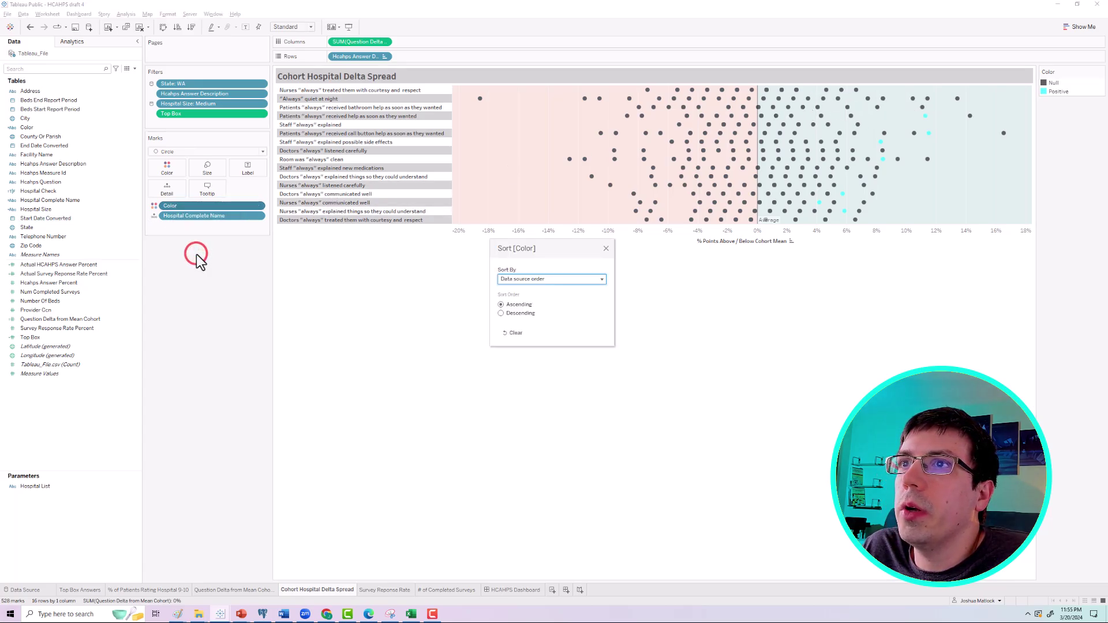
pyautogui.click(501, 313)
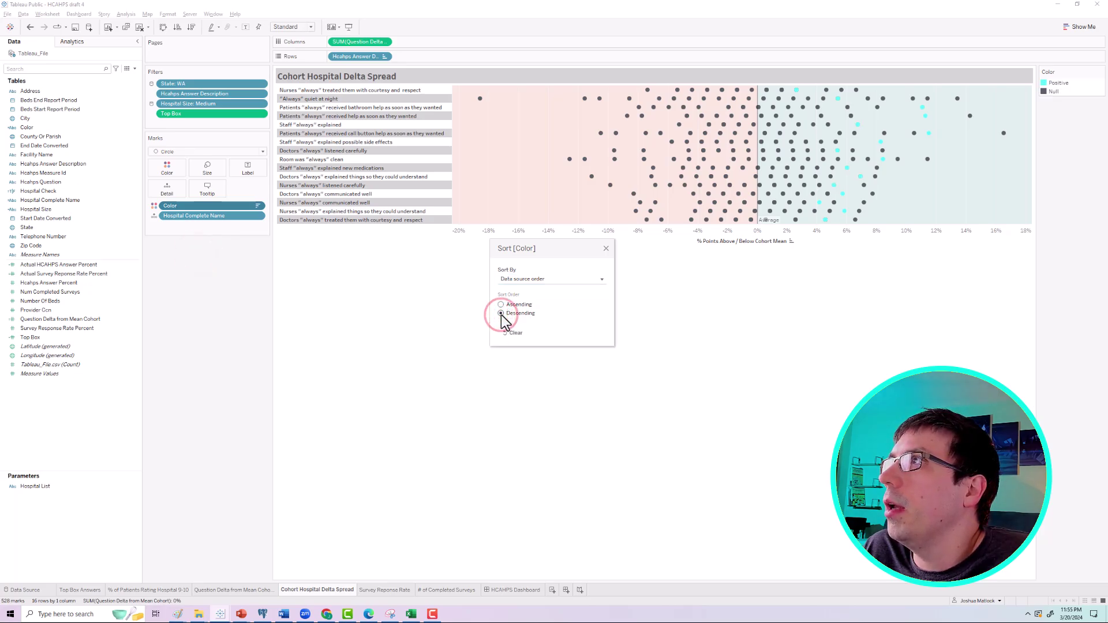
pyautogui.click(606, 247)
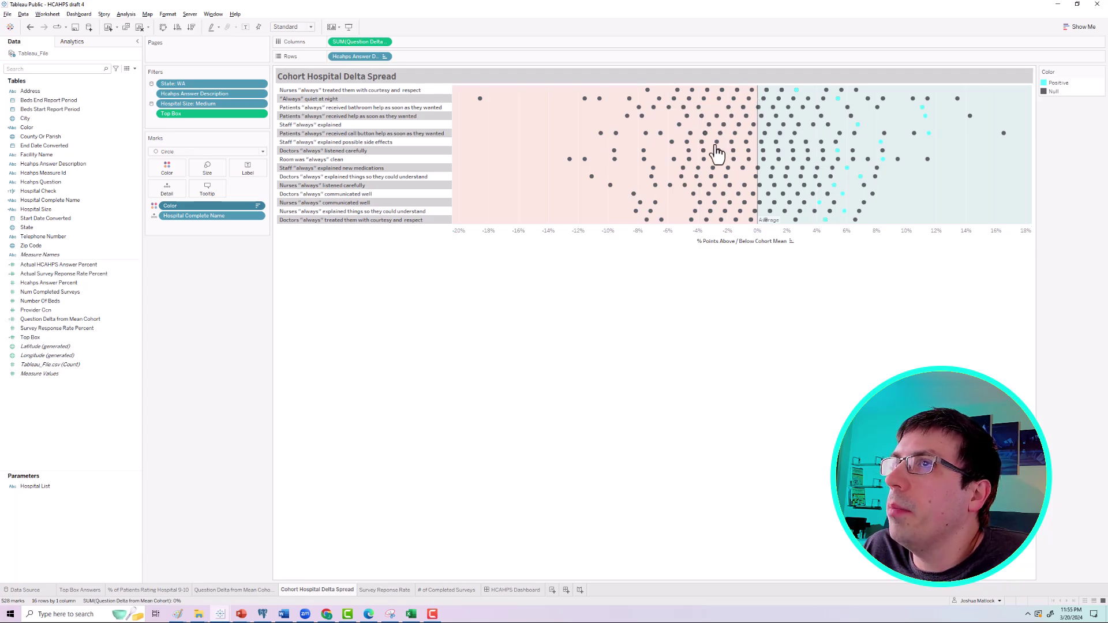
# Return to the HCAHPS Dashboard and select MultiCare Auburn Medical Center in the % of Patients Rating Hospital 9-10 list.
pyautogui.click(509, 590)
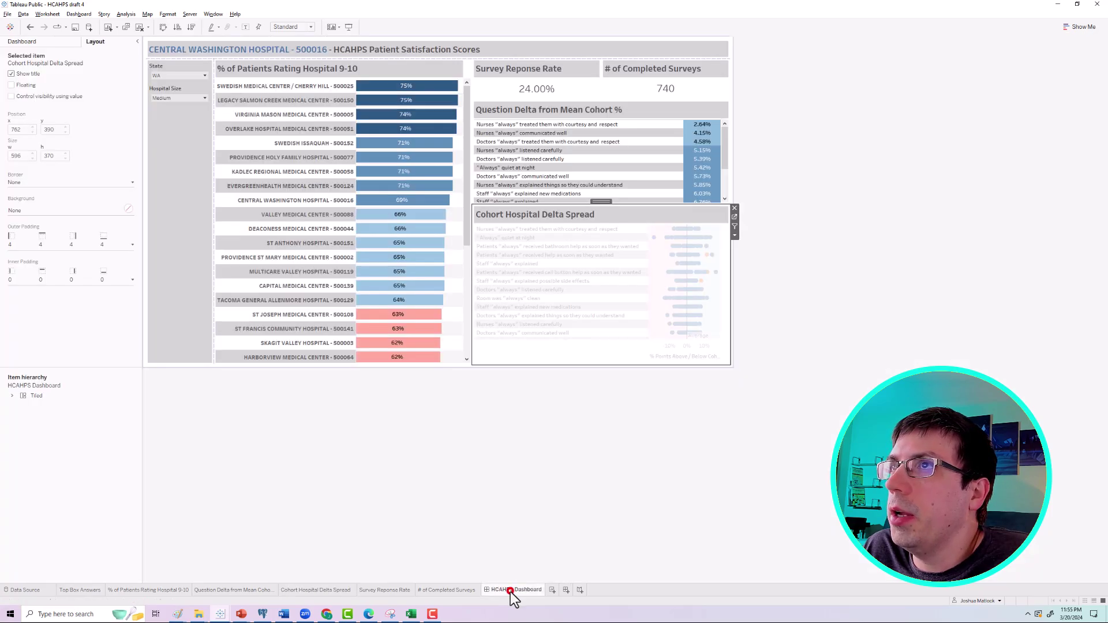
pyautogui.scroll(-5, 310, 337)
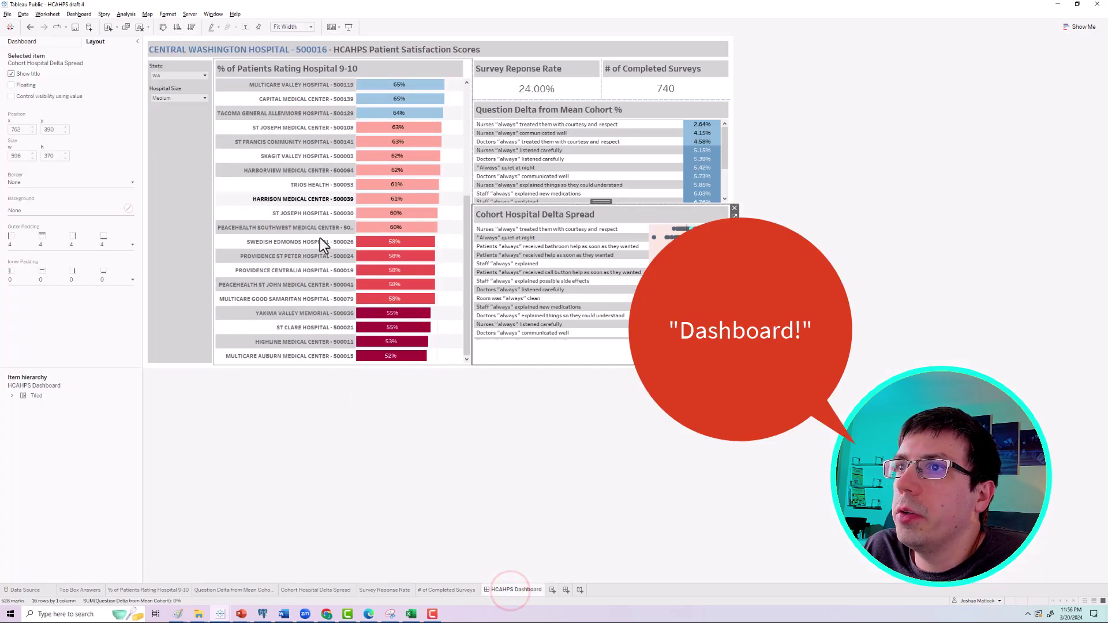
pyautogui.click(324, 355)
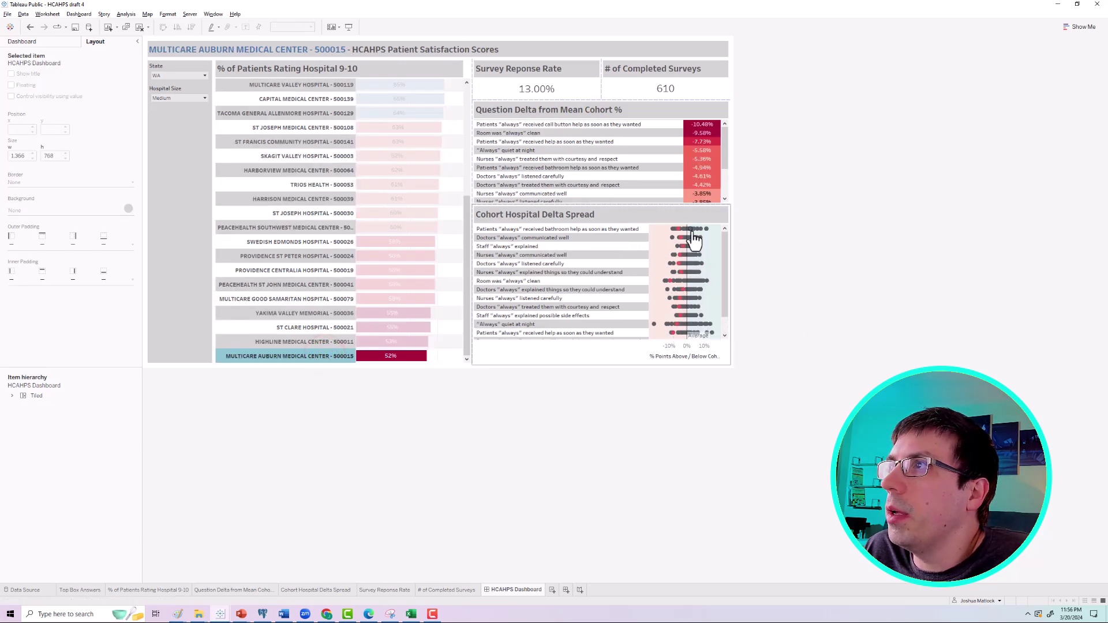
# Go to the Cohort Hospital Delta Spread sheet and assign a red color to the Negative marks.
pyautogui.click(709, 214)
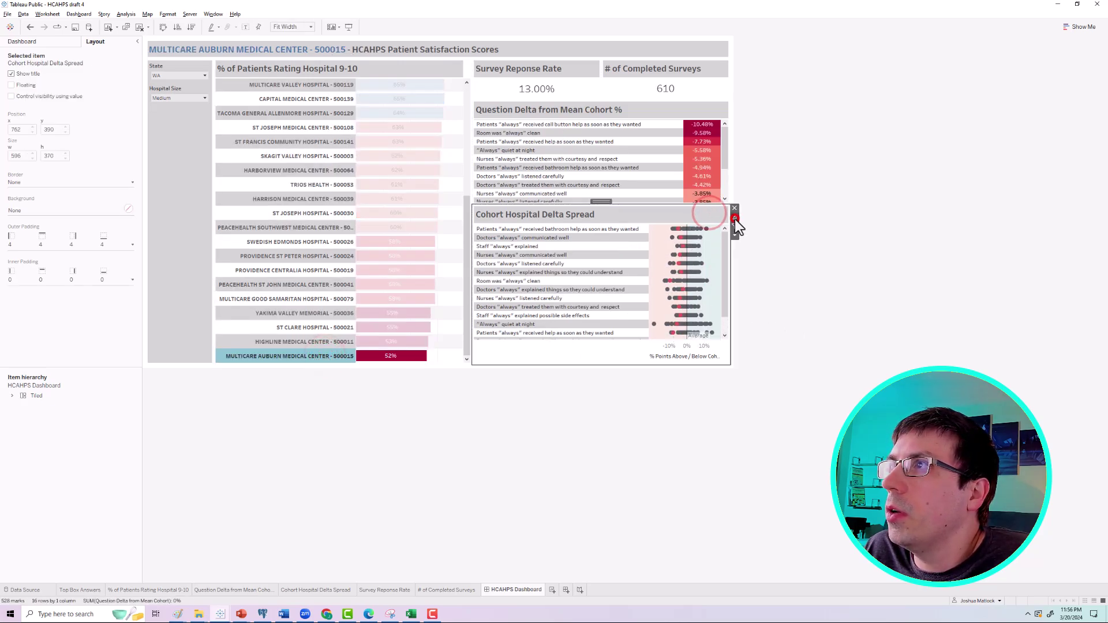
pyautogui.click(731, 219)
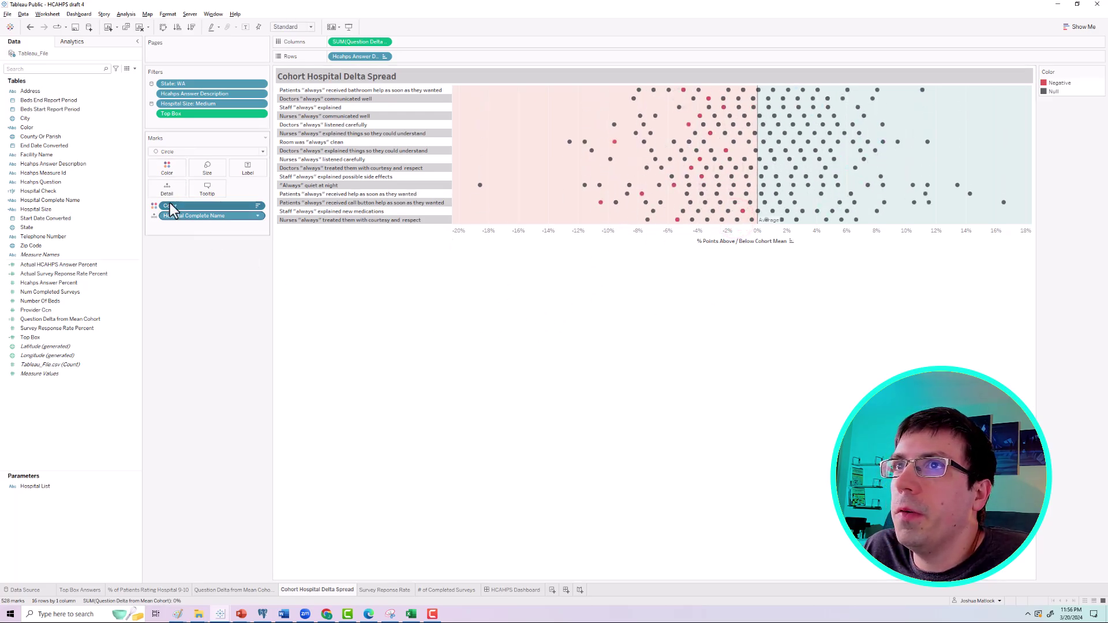
pyautogui.click(167, 167)
pyautogui.click(187, 197)
pyautogui.click(459, 232)
pyautogui.click(570, 283)
pyautogui.click(656, 391)
pyautogui.click(584, 393)
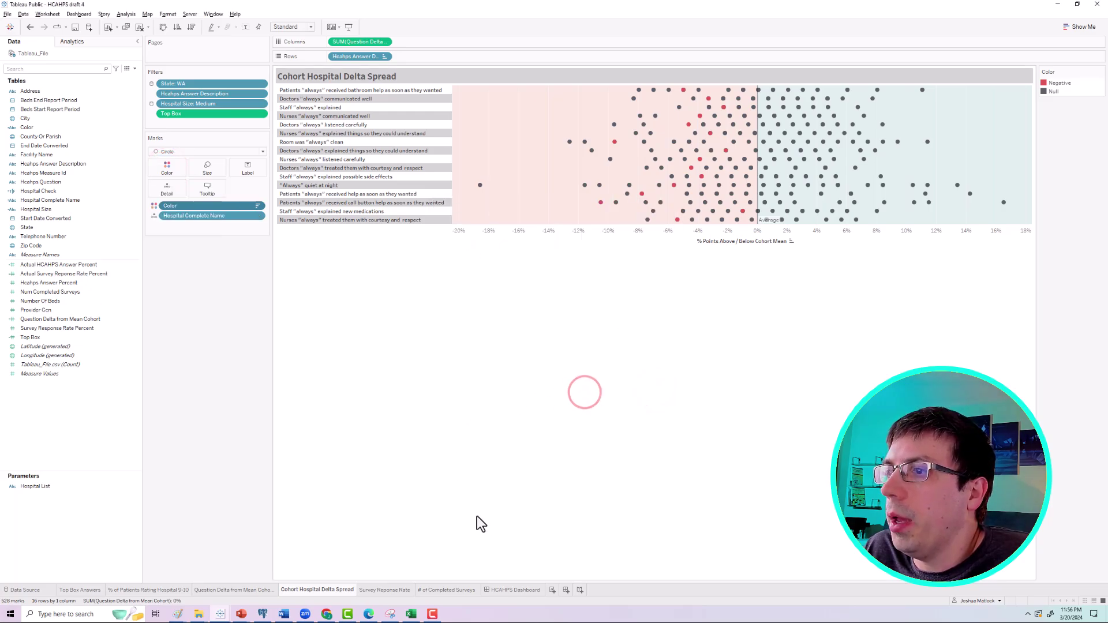
# Check the highlighting on the HCAHPS Dashboard by selecting several hospitals in turn, from Highline Medical Center to MultiCare Valley Hospital.
pyautogui.click(501, 590)
pyautogui.click(383, 342)
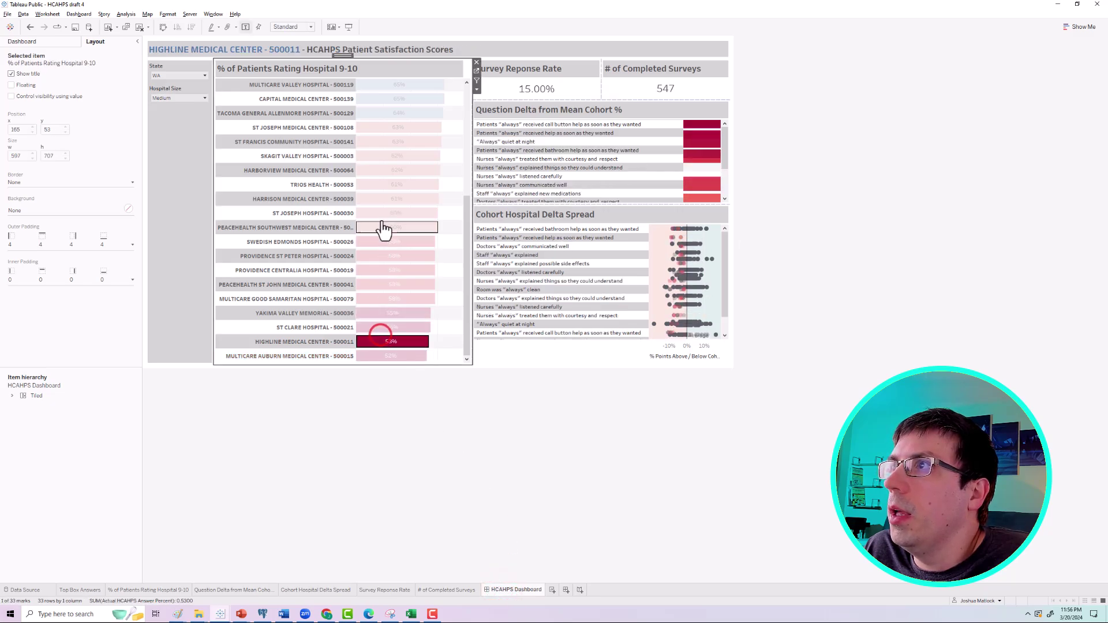
pyautogui.click(381, 102)
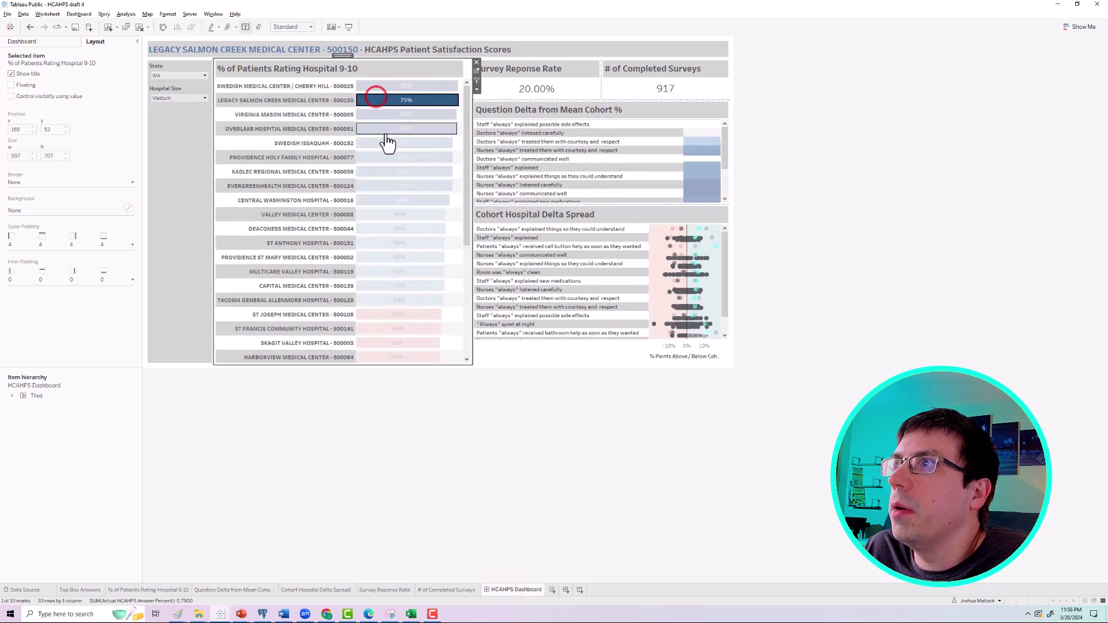
pyautogui.click(377, 158)
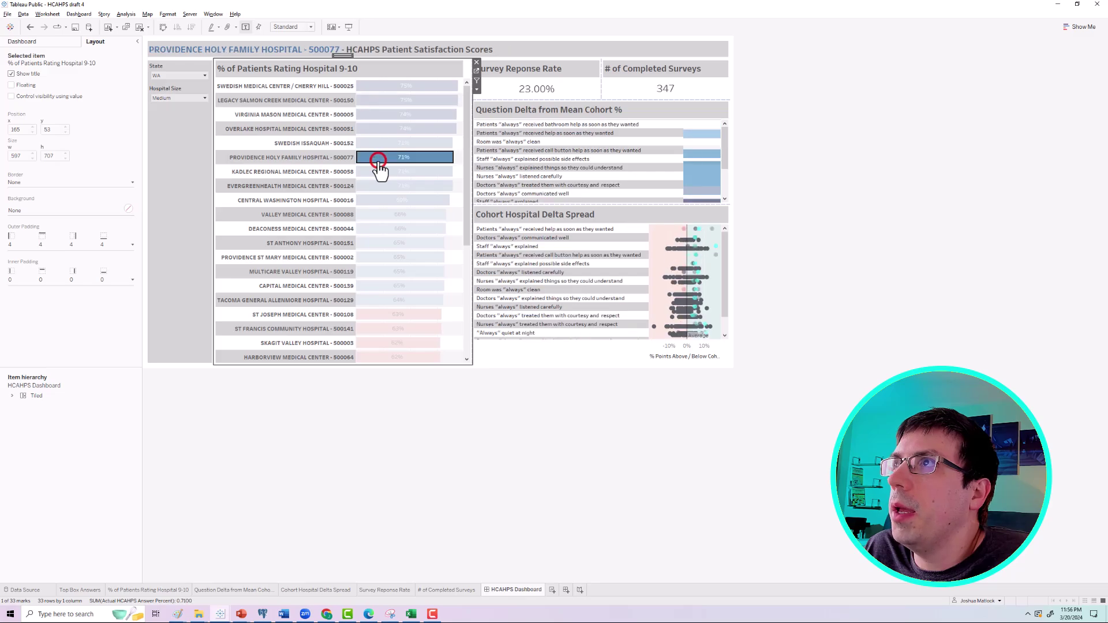
pyautogui.click(398, 214)
pyautogui.click(394, 270)
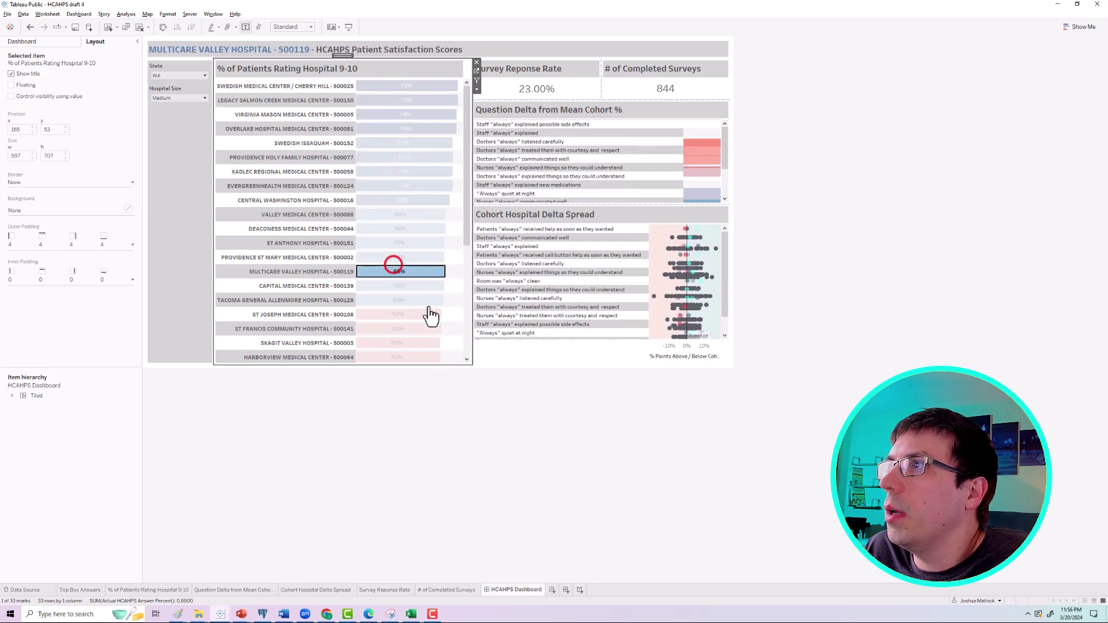
pyautogui.click(529, 408)
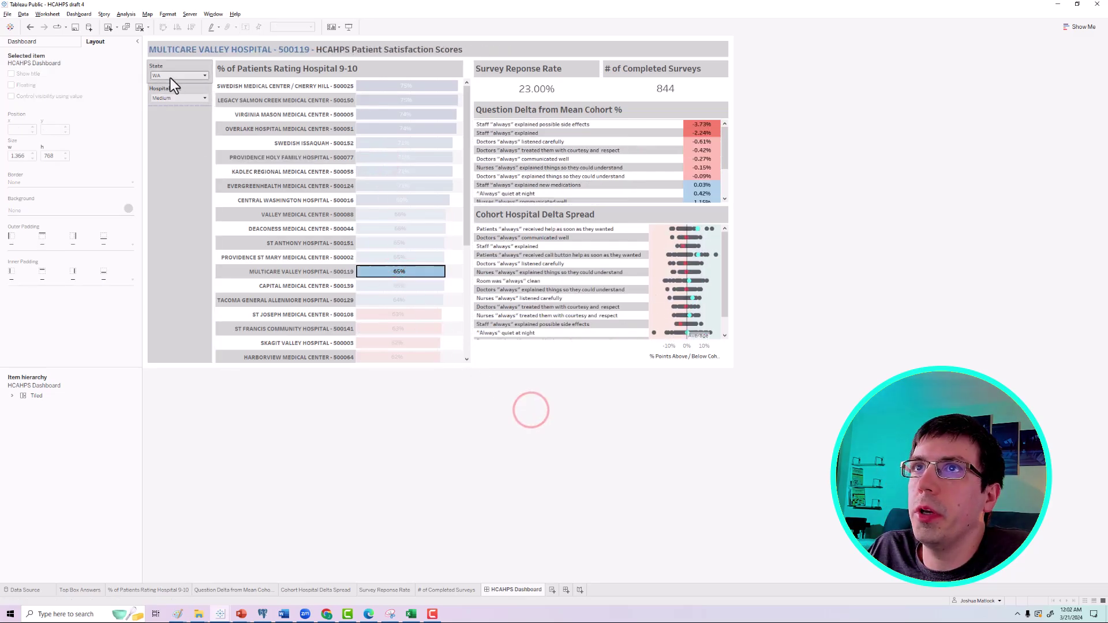
# Set the dashboard's State filter to WI and try several Wisconsin hospitals, ending with St Vincent Hospital.
pyautogui.click(171, 77)
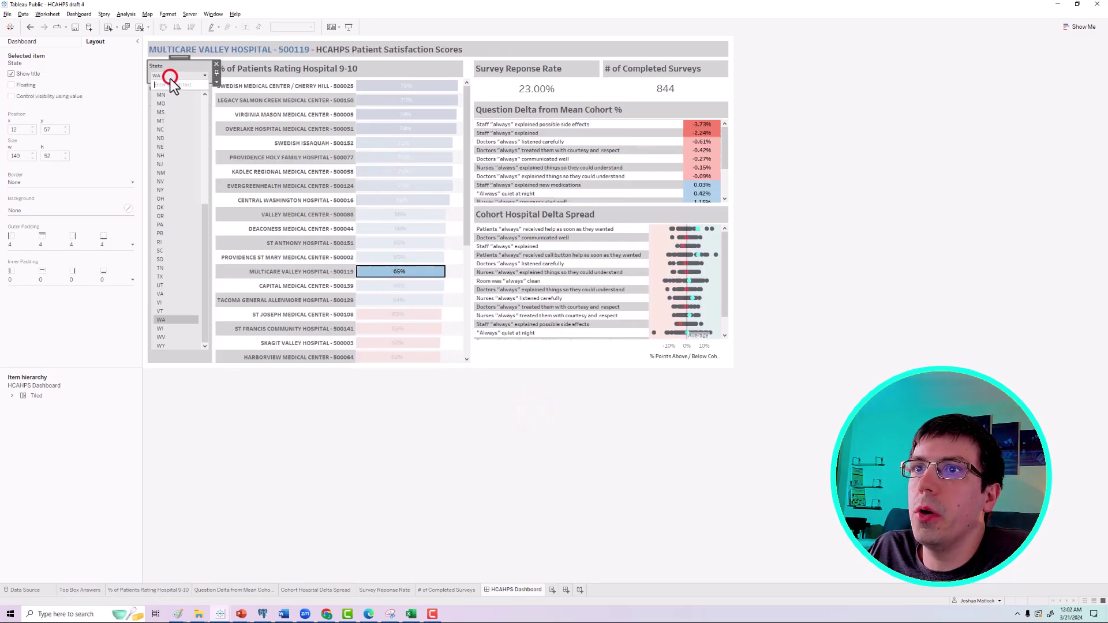
pyautogui.click(168, 326)
pyautogui.click(418, 143)
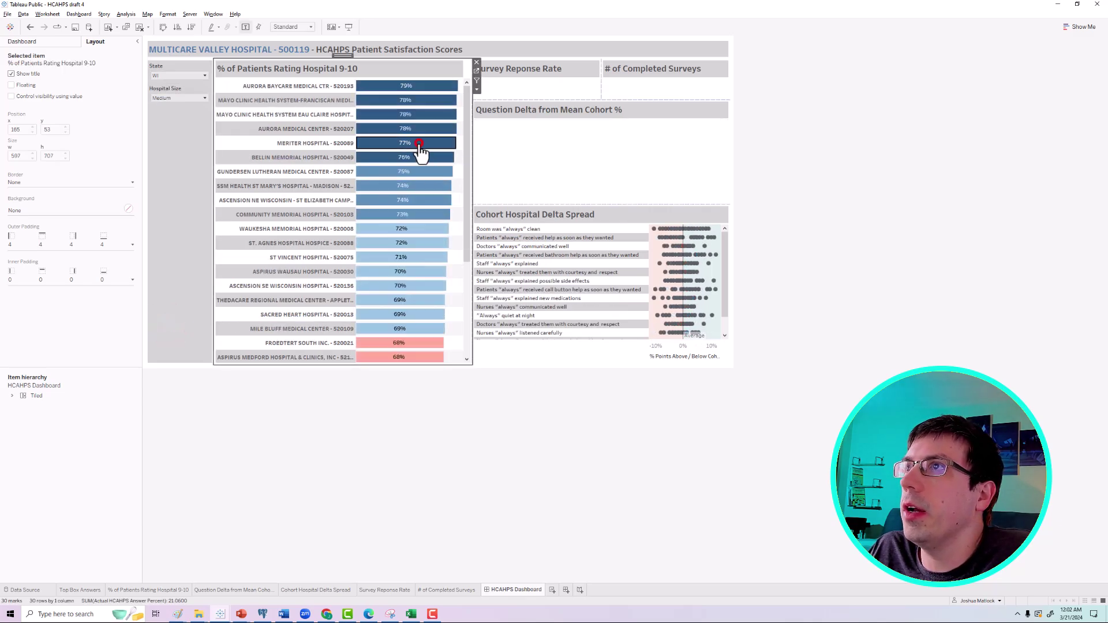
pyautogui.click(418, 204)
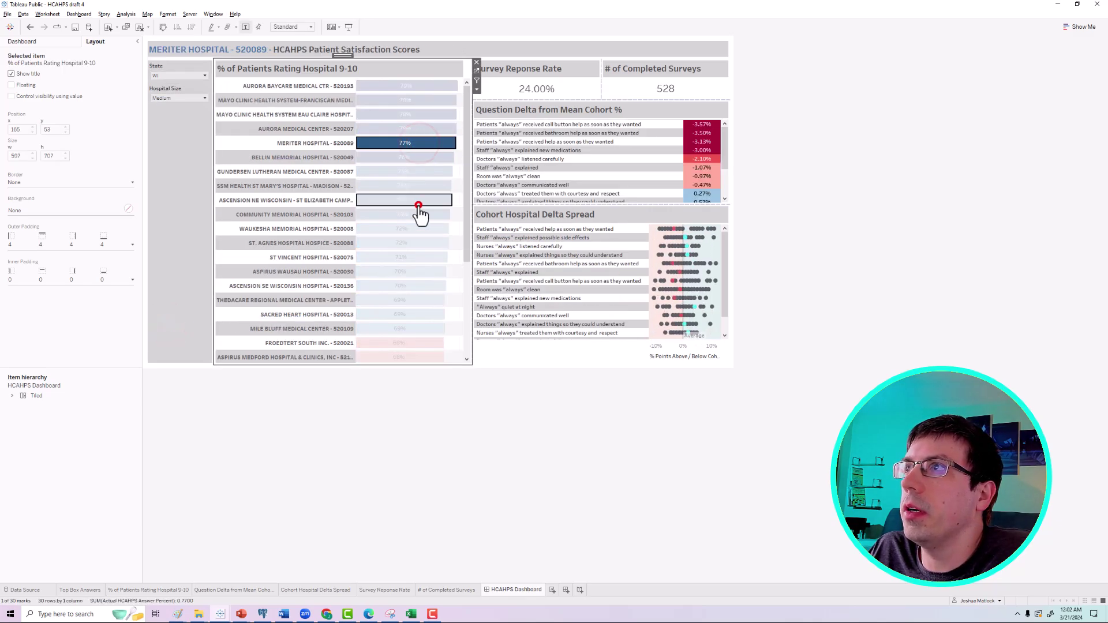
pyautogui.click(407, 263)
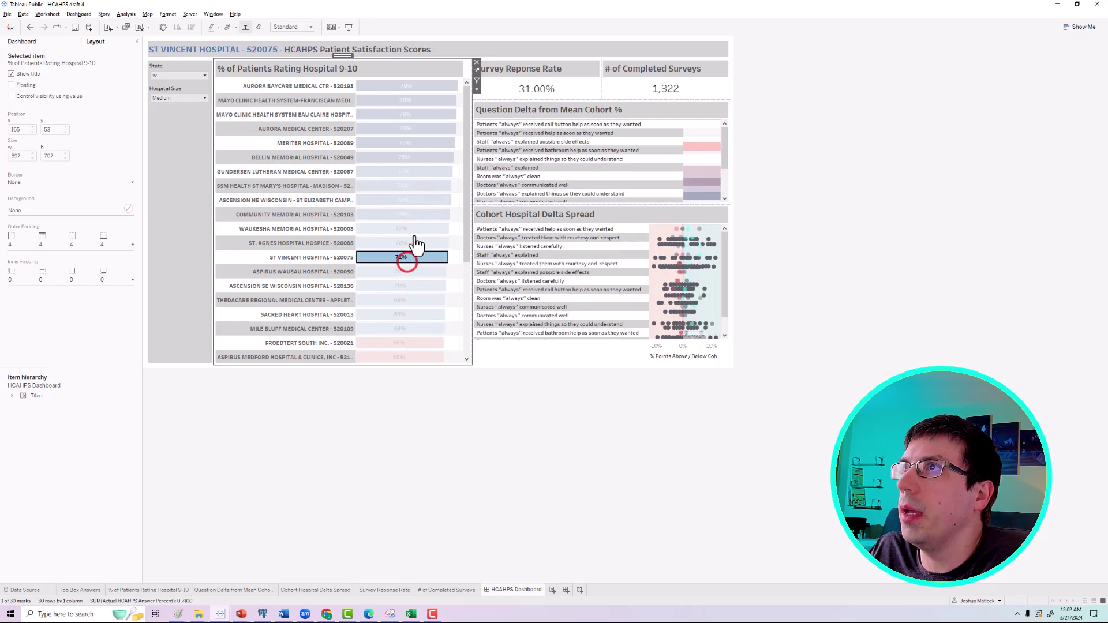
# Set the % of Patients Rating Hospital 9-10 view on the dashboard to Fit Width.
pyautogui.click(459, 70)
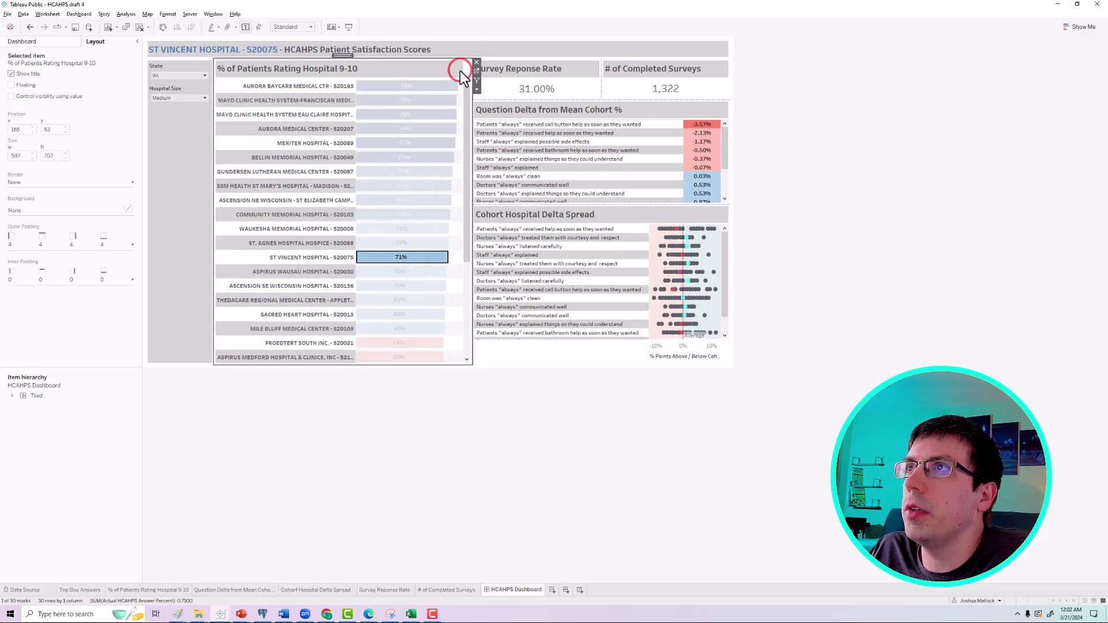
pyautogui.click(475, 89)
pyautogui.moveTo(520, 121)
pyautogui.click(566, 129)
pyautogui.click(850, 172)
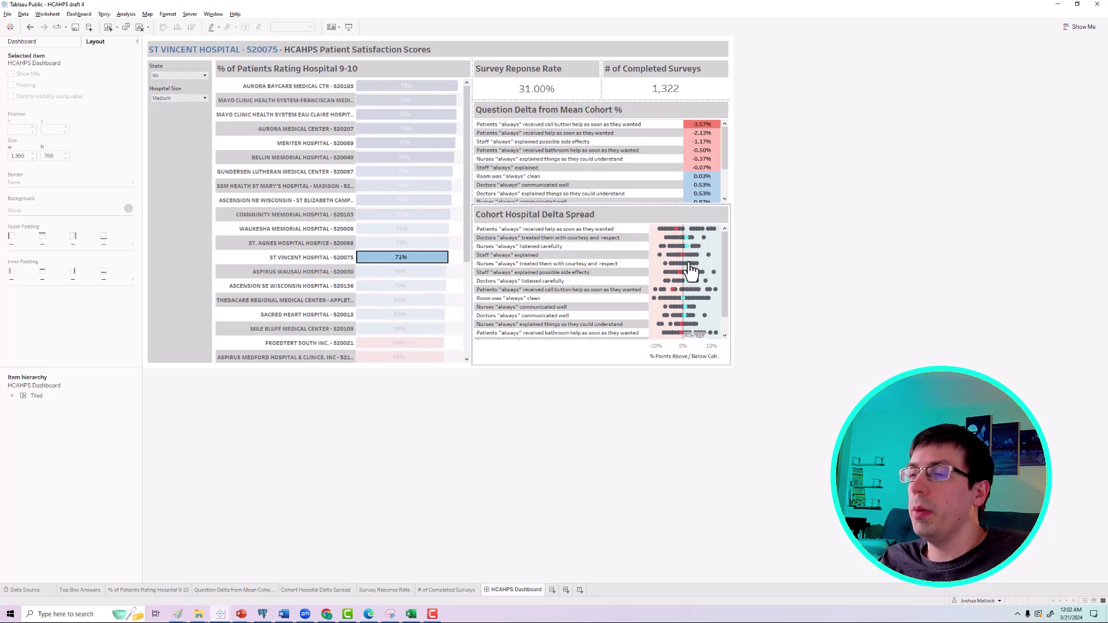
# Enable tooltips for the Cohort Hospital Delta Spread sheet and remove the Facility Name label before the hospital name field.
pyautogui.click(680, 212)
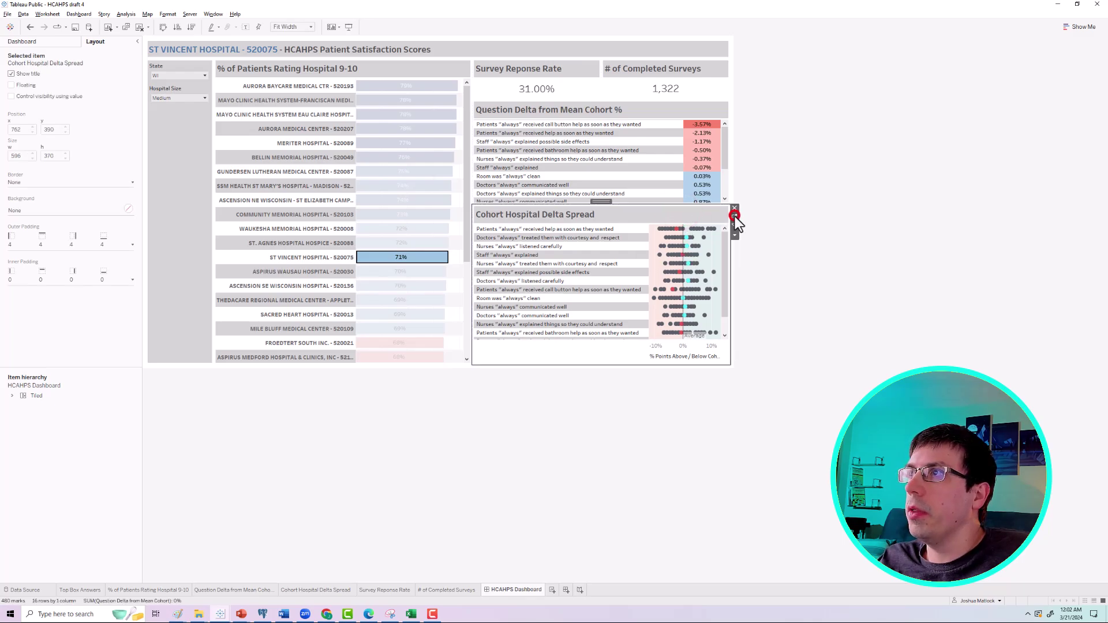
pyautogui.click(735, 217)
pyautogui.click(207, 188)
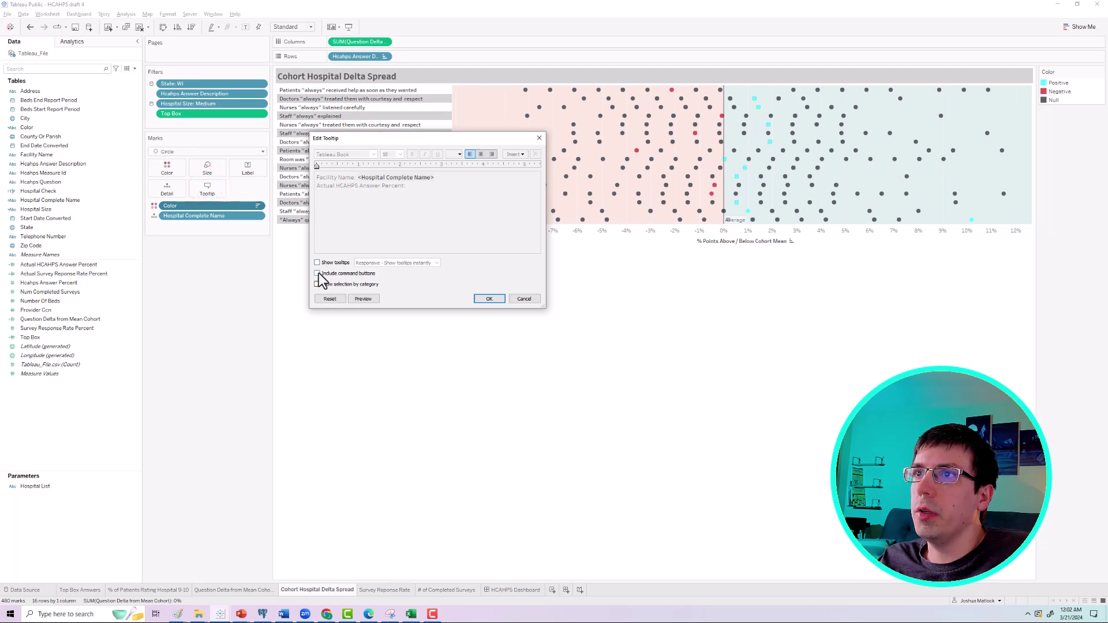
pyautogui.click(318, 263)
pyautogui.moveTo(356, 177); pyautogui.dragTo(312, 178)
pyautogui.press('BackSpace')
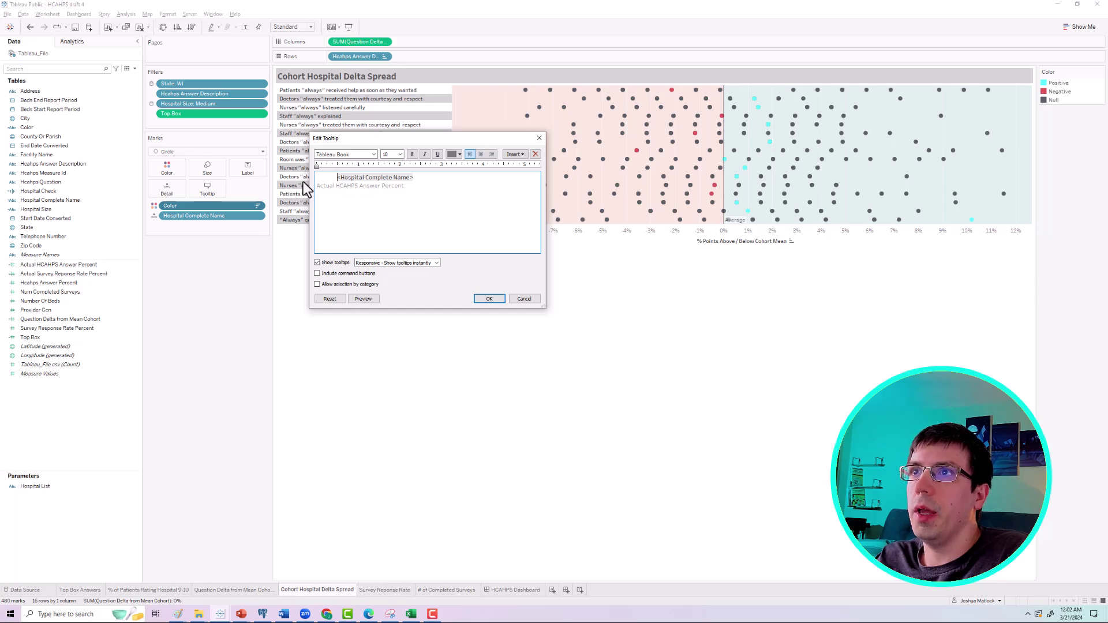
pyautogui.press('BackSpace')
# Set the Hospital Complete Name field in the tooltip to font size 16.
pyautogui.click(412, 177)
pyautogui.moveTo(393, 177); pyautogui.dragTo(316, 178)
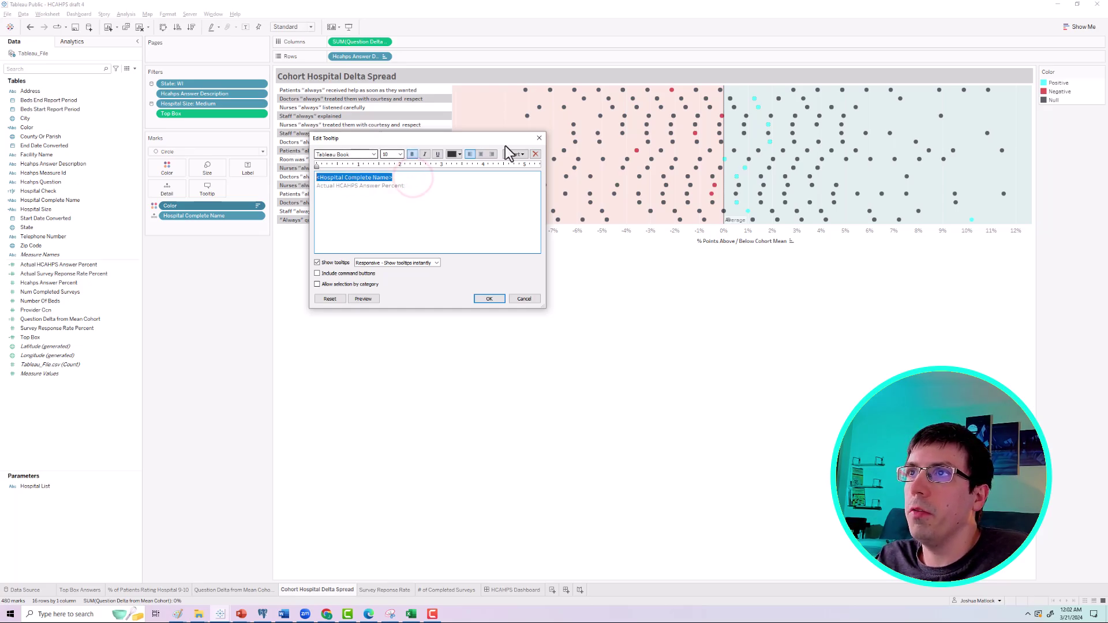
pyautogui.click(400, 154)
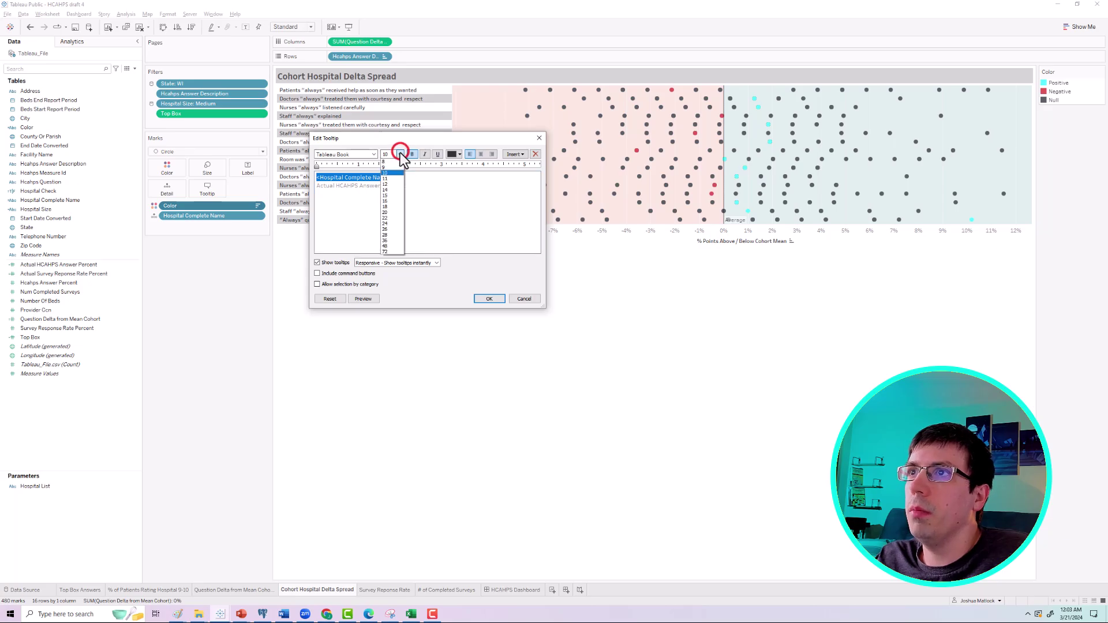
pyautogui.click(389, 198)
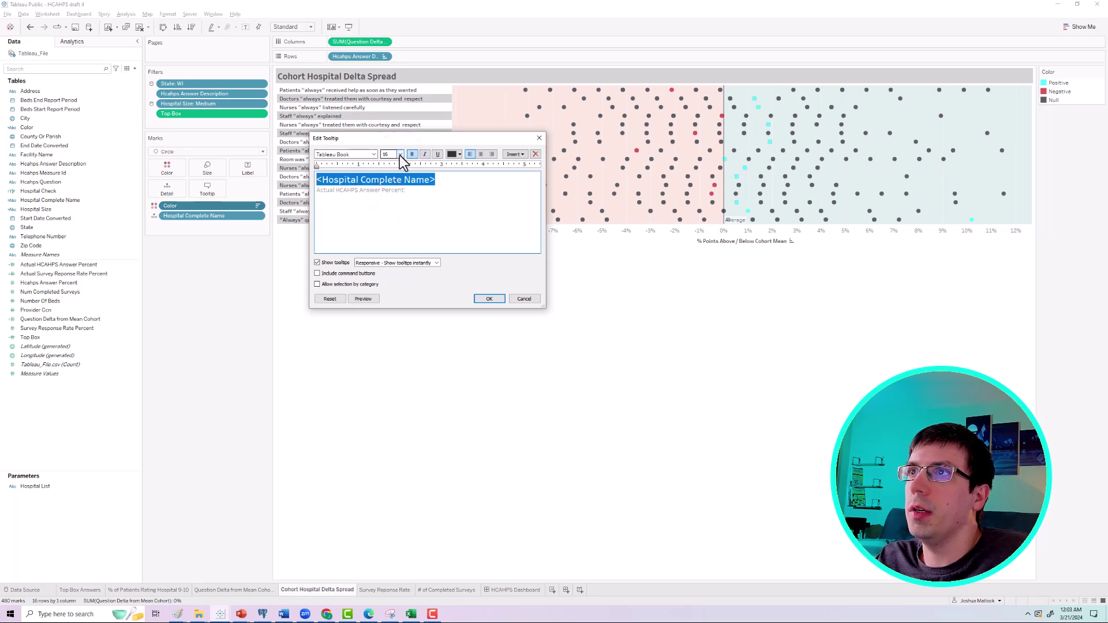
# Color the Hospital Complete Name text in the tooltip bright light blue using a basic color from the full color picker.
pyautogui.click(459, 154)
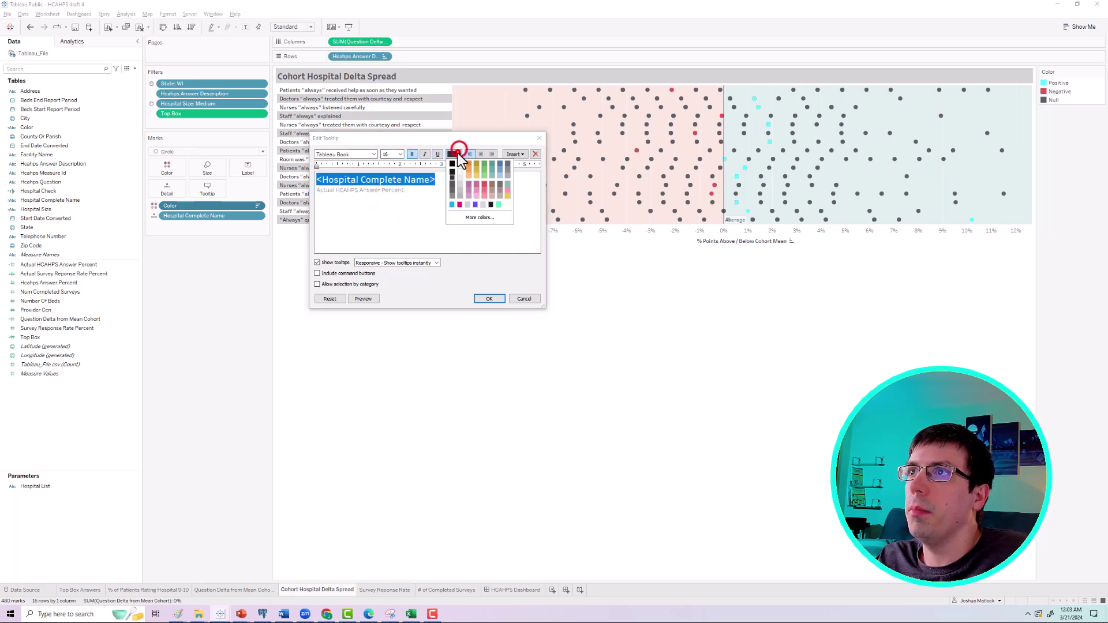
pyautogui.click(501, 165)
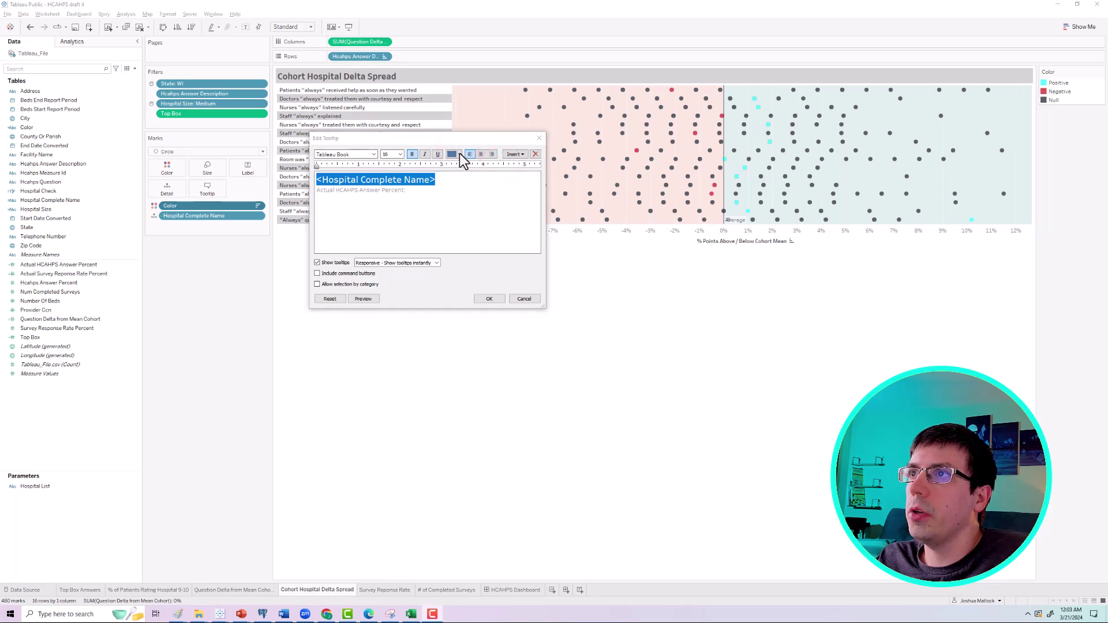
pyautogui.click(460, 154)
pyautogui.click(465, 226)
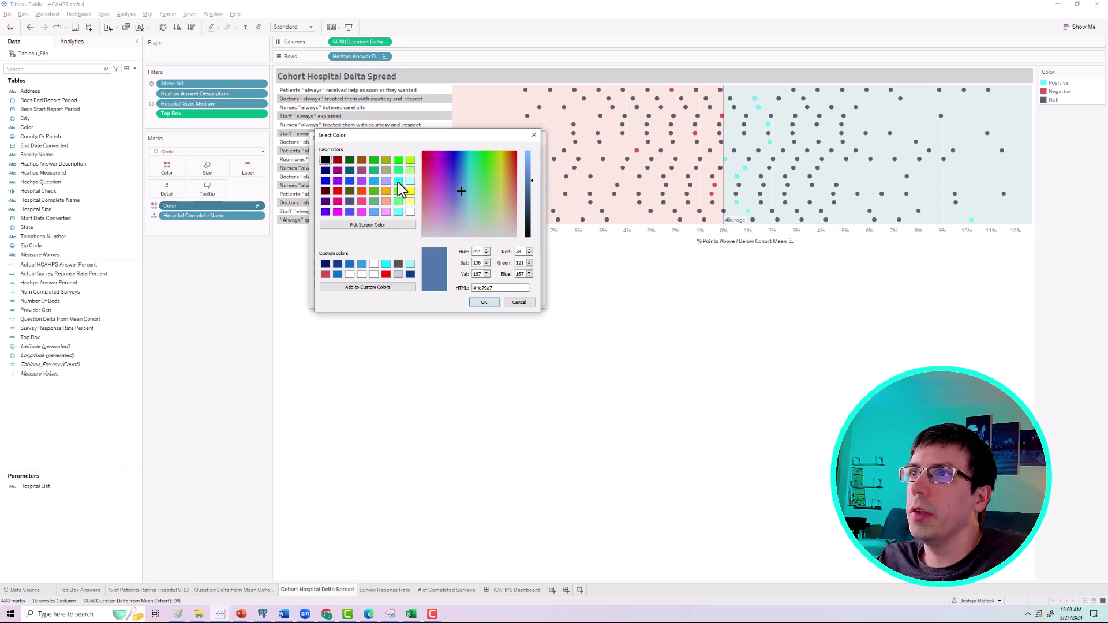
pyautogui.click(375, 182)
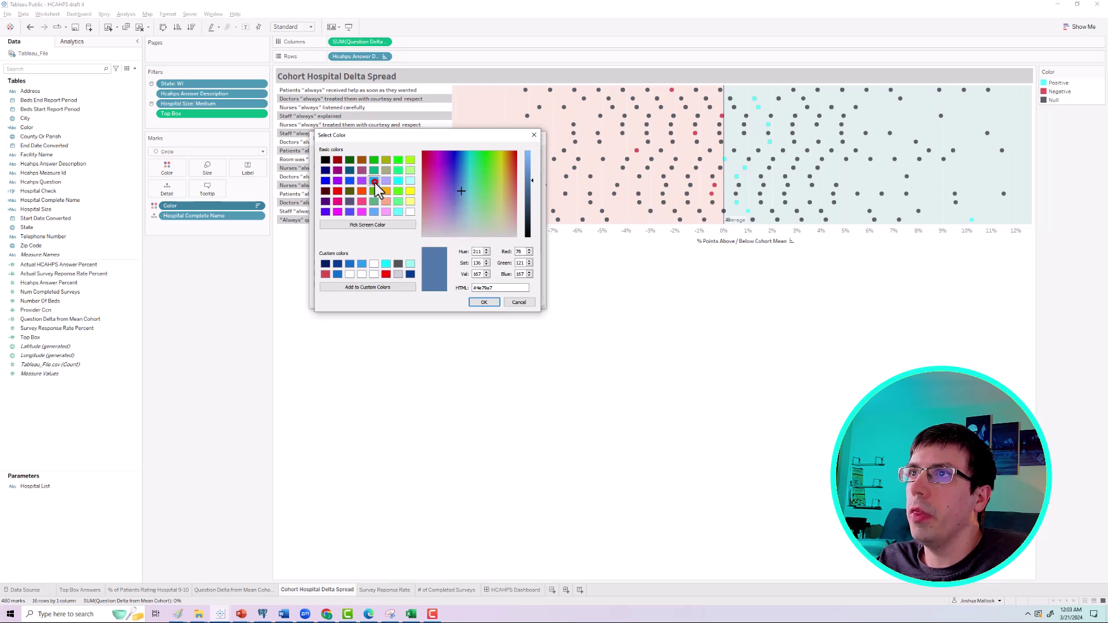
pyautogui.click(475, 301)
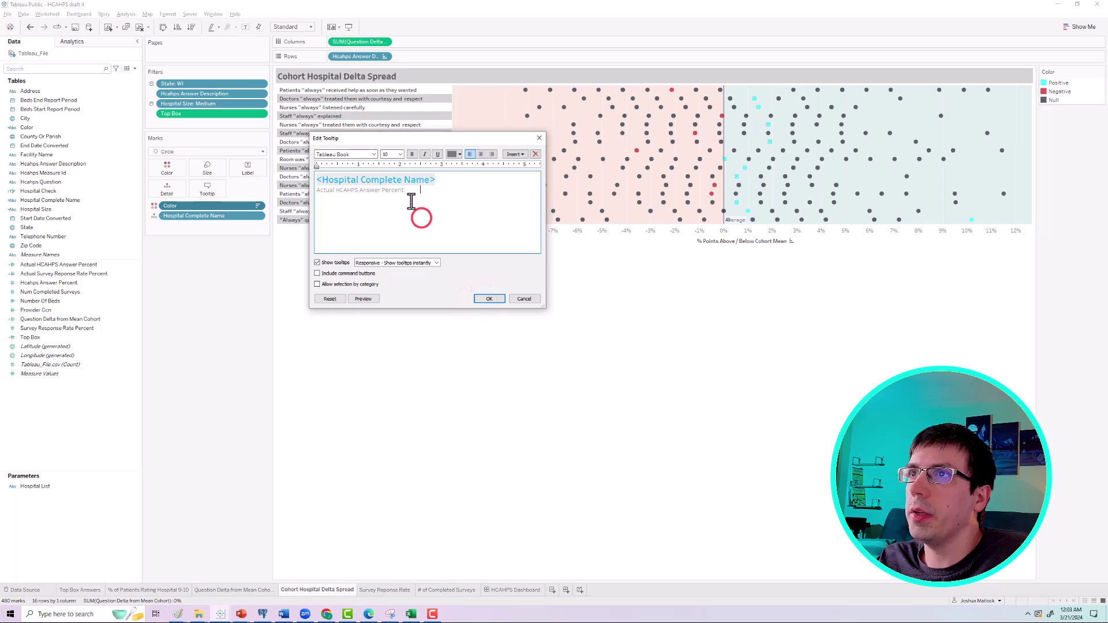
# Replace the second tooltip line with "Top Box Answer" plus the Hcahps Answer Description field, and start a "Delta from Cohort" line below.
pyautogui.moveTo(408, 190); pyautogui.dragTo(317, 192)
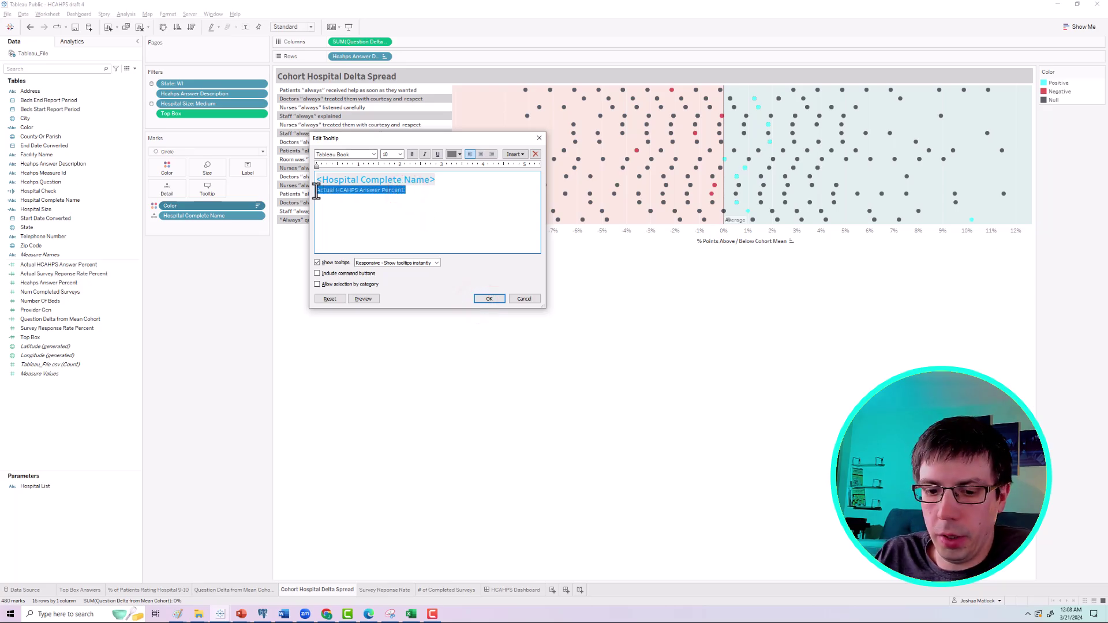
pyautogui.press('BackSpace')
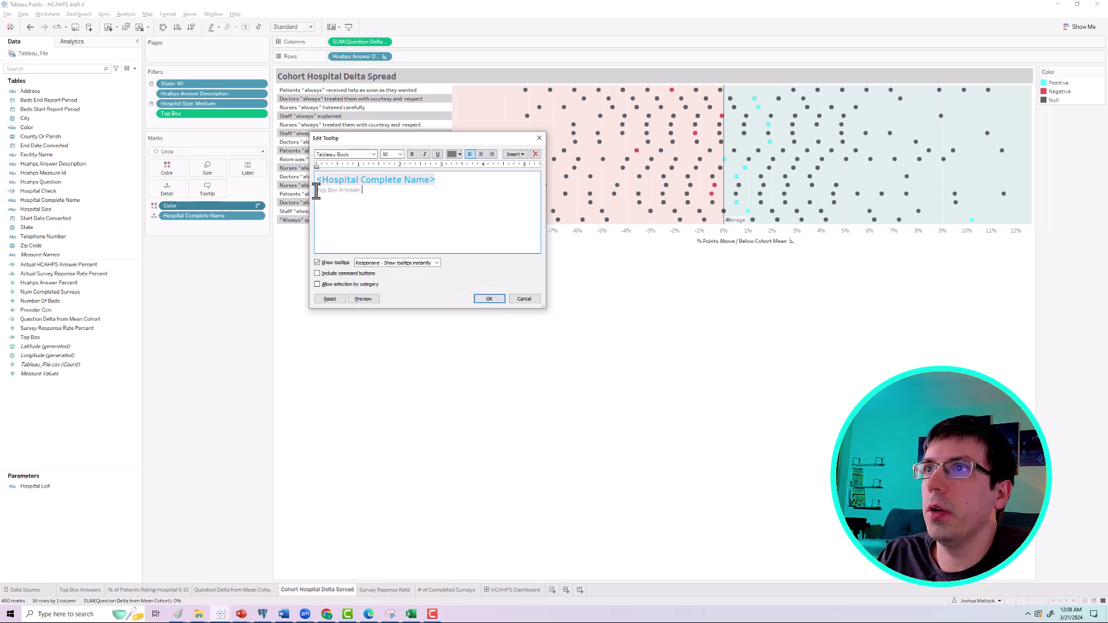
pyautogui.click(513, 154)
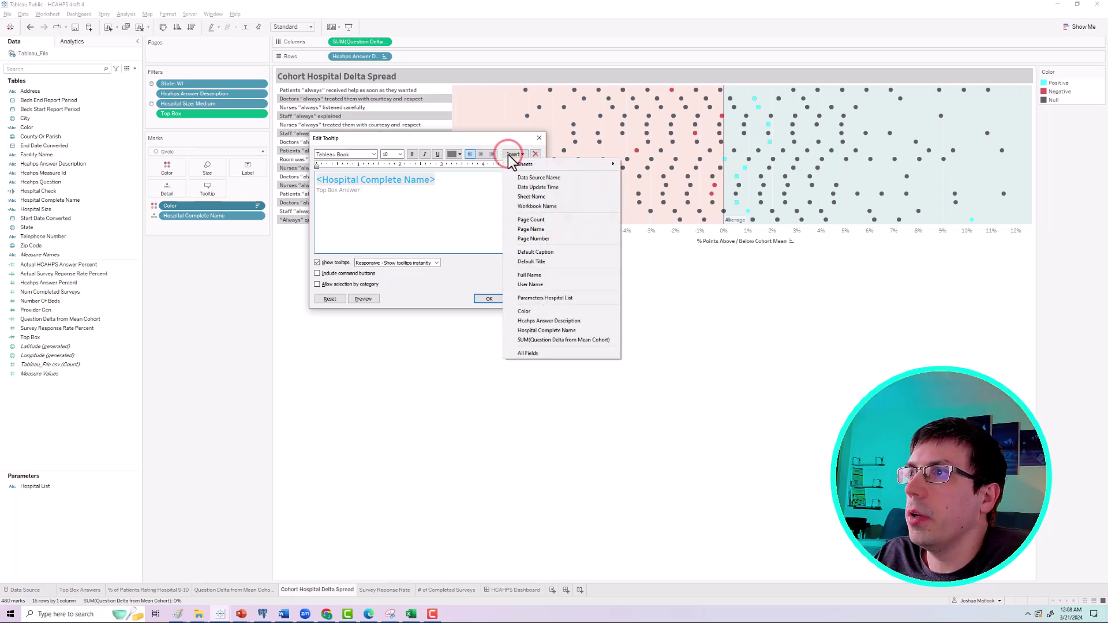
pyautogui.click(558, 318)
pyautogui.press('Return')
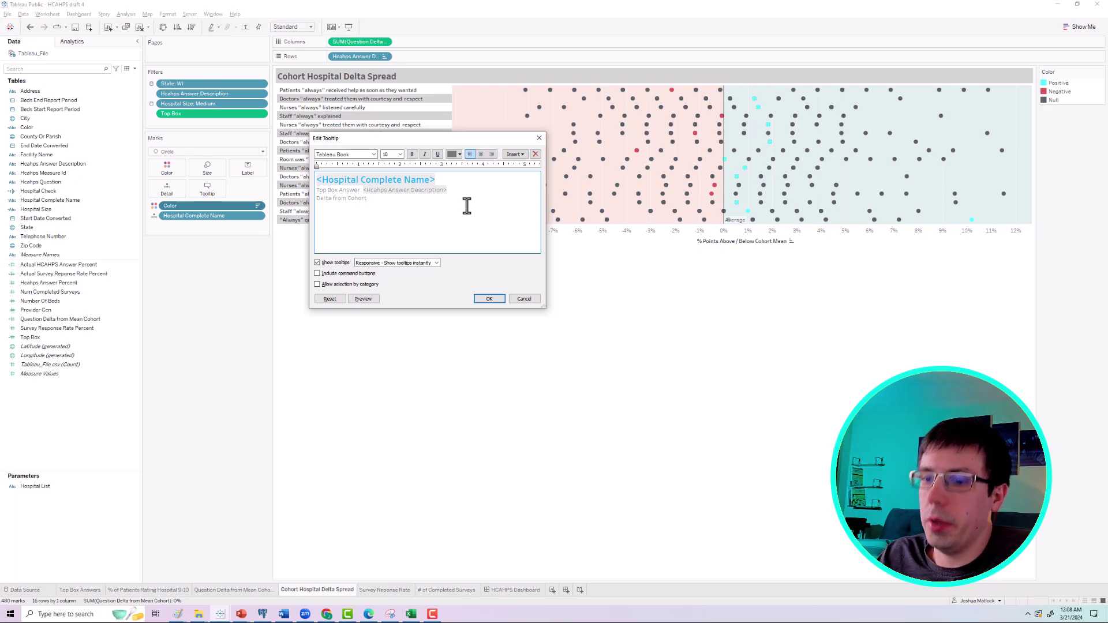
# Add the SUM(Question Delta from Mean Cohort) field to the tooltip's "Delta from Cohort" line, and bold it and the Hcahps Answer Description field.
pyautogui.click(515, 154)
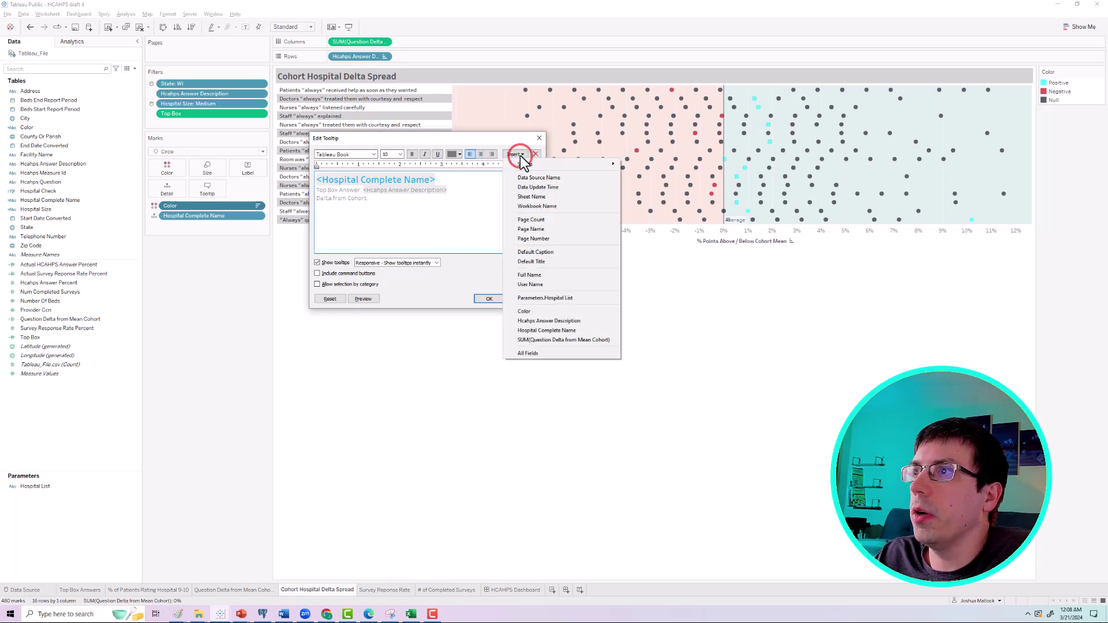
pyautogui.click(547, 341)
pyautogui.moveTo(490, 198); pyautogui.dragTo(373, 197)
pyautogui.hotkey('ctrl', 'b')
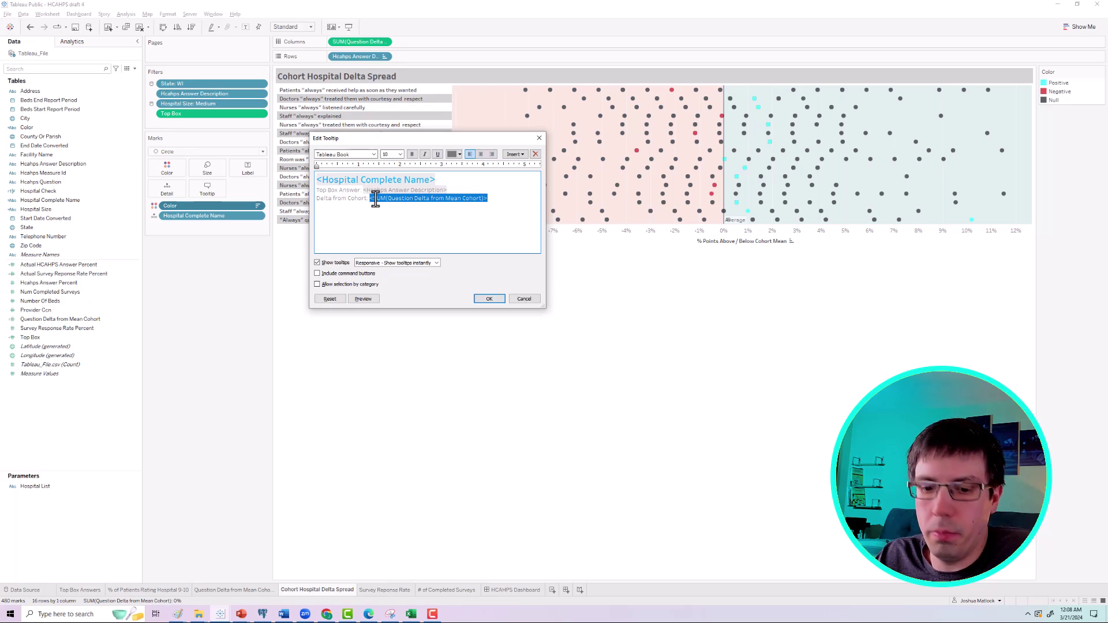
pyautogui.moveTo(448, 190); pyautogui.dragTo(363, 191)
pyautogui.hotkey('ctrl', 'b')
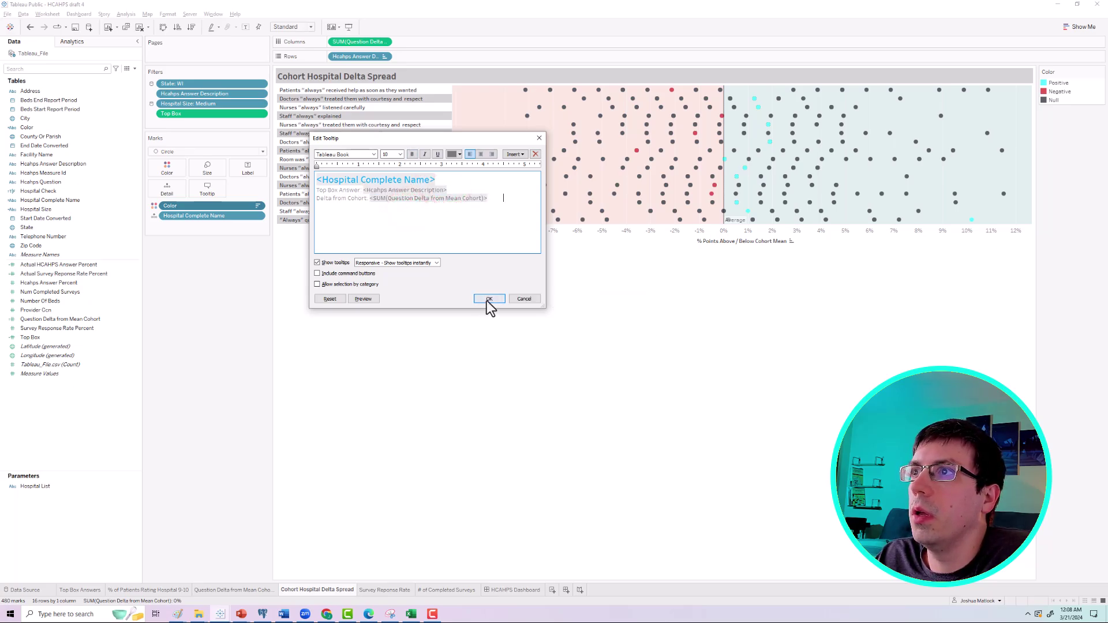
pyautogui.click(486, 300)
pyautogui.moveTo(654, 167)
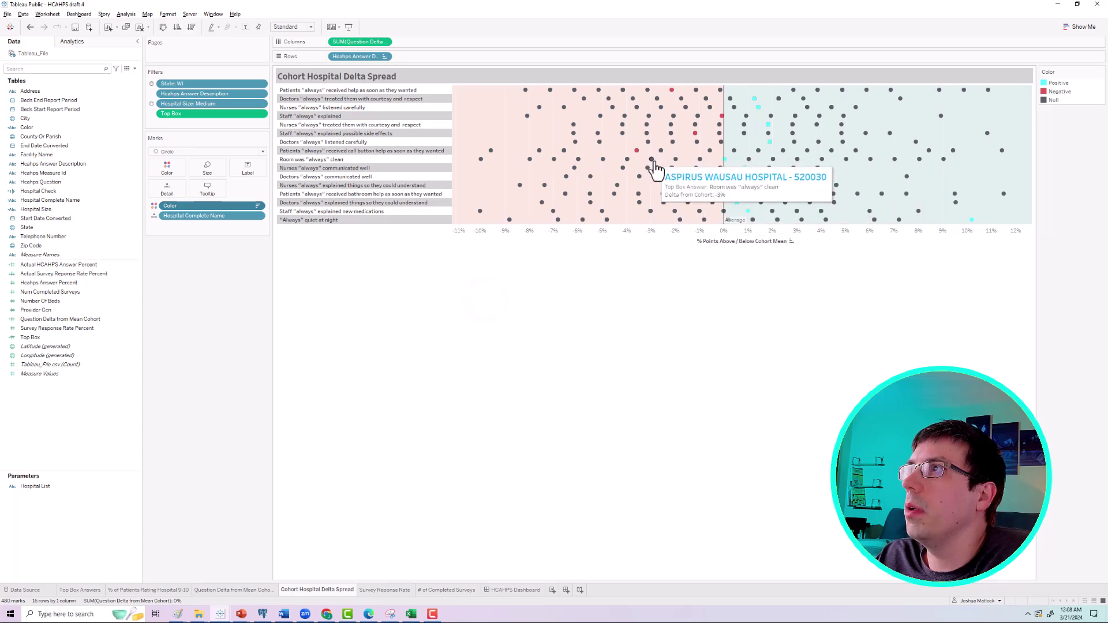
# Color the Hcahps Answer Description and SUM(Question Delta from Mean Cohort) fields in the tooltip near-black.
pyautogui.click(207, 188)
pyautogui.moveTo(447, 189); pyautogui.dragTo(362, 191)
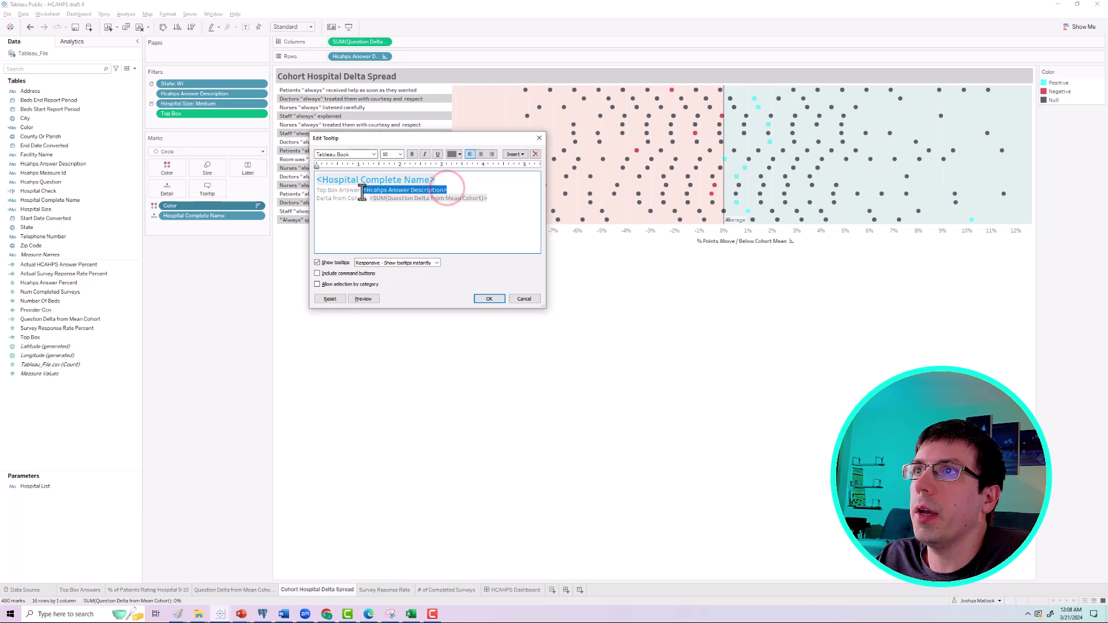
pyautogui.click(447, 155)
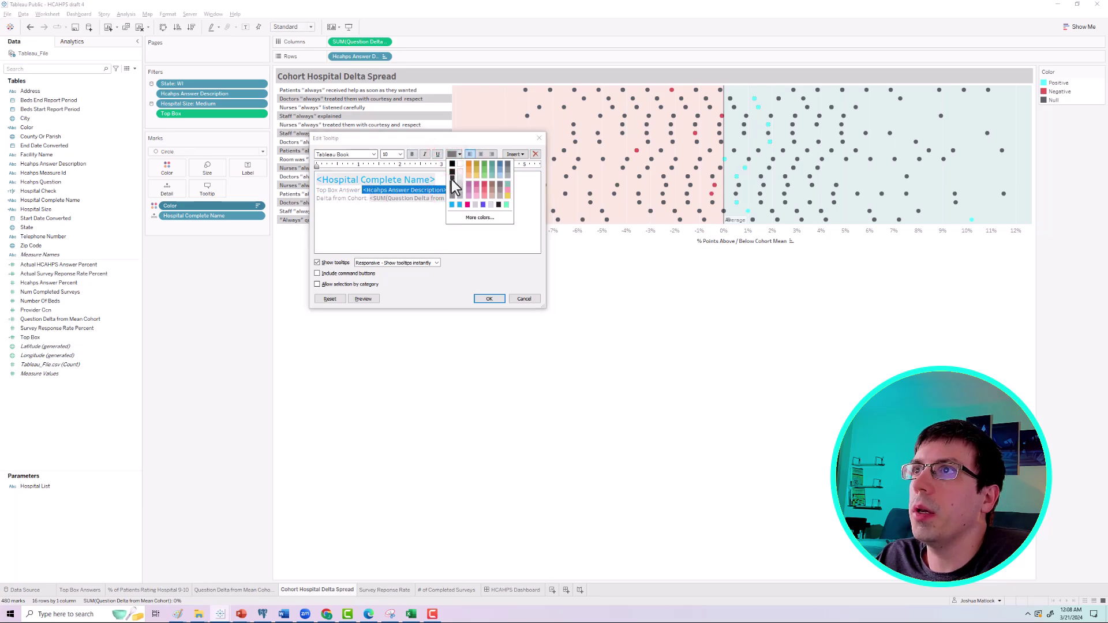
pyautogui.click(452, 179)
pyautogui.moveTo(488, 199); pyautogui.dragTo(369, 202)
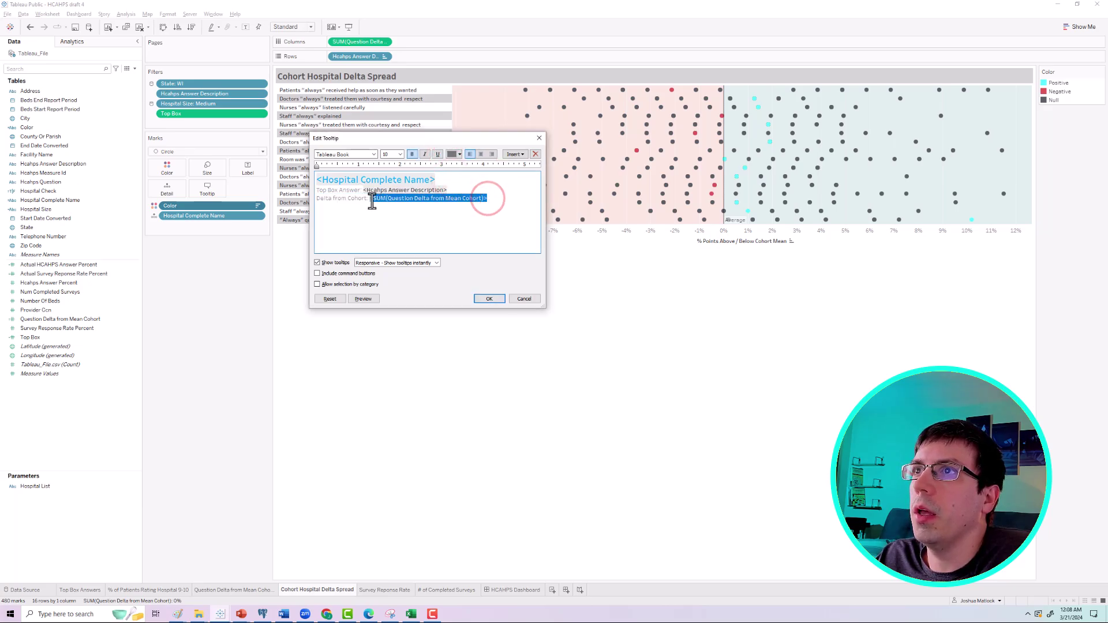
pyautogui.click(454, 155)
pyautogui.click(452, 176)
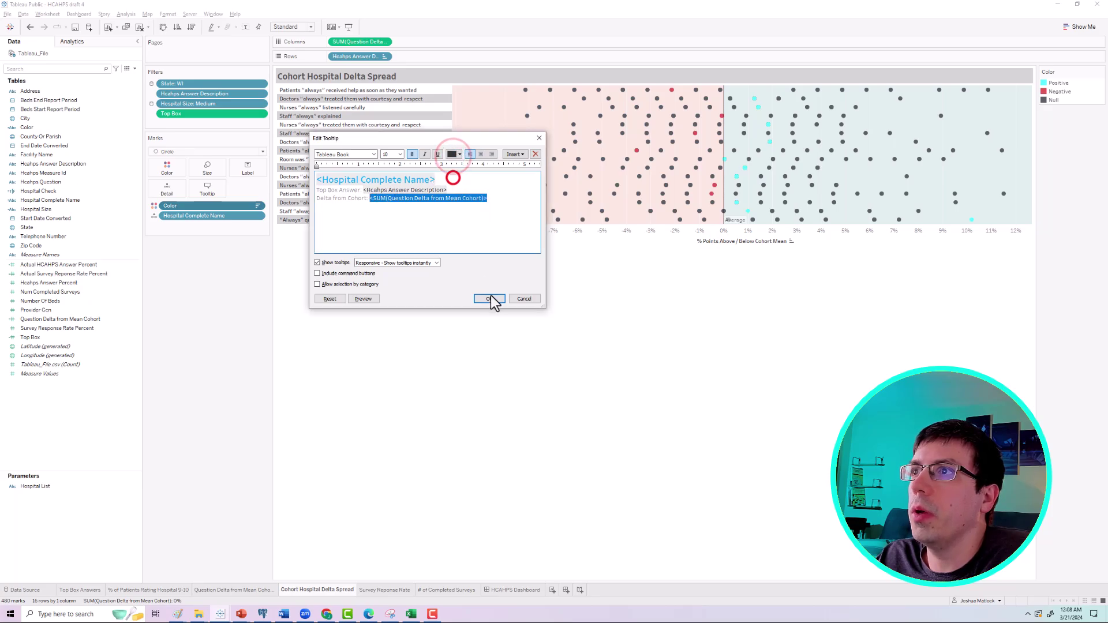
pyautogui.click(491, 298)
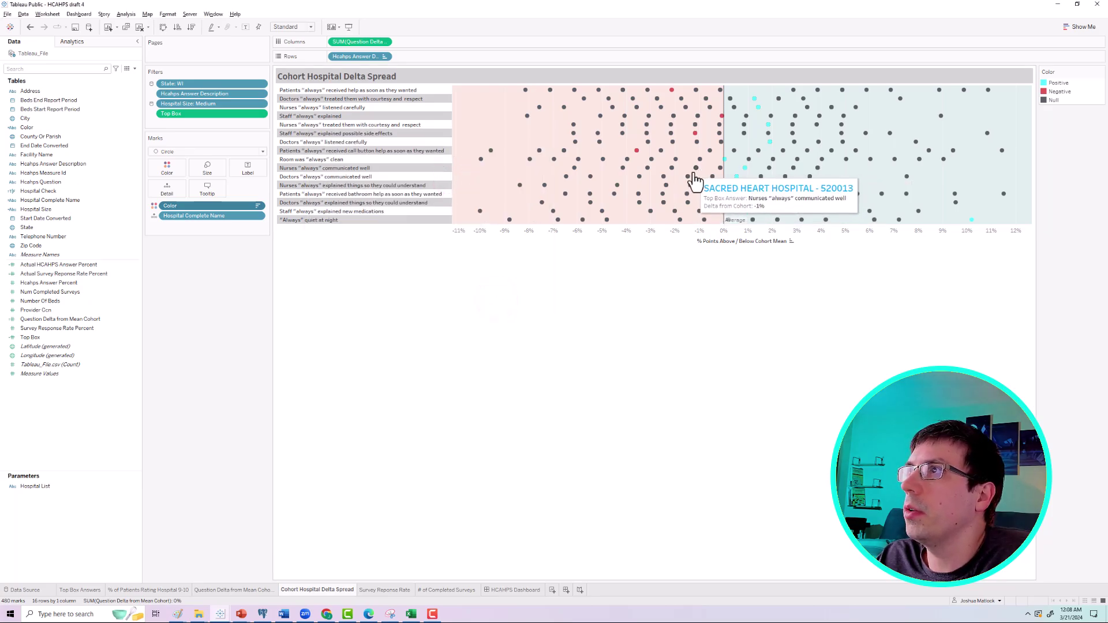
# Check the chart's tooltips on the HCAHPS Dashboard, switch the hospital to SSM Health St Mary's Hospital - Madison, and clear the bar highlight.
pyautogui.click(511, 589)
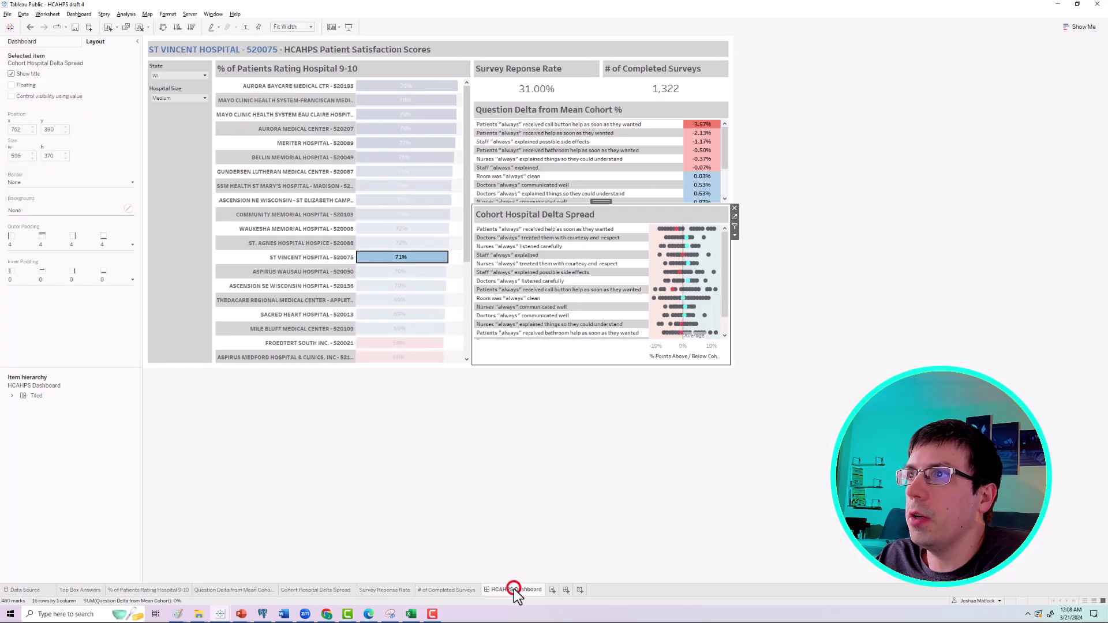
pyautogui.moveTo(688, 262)
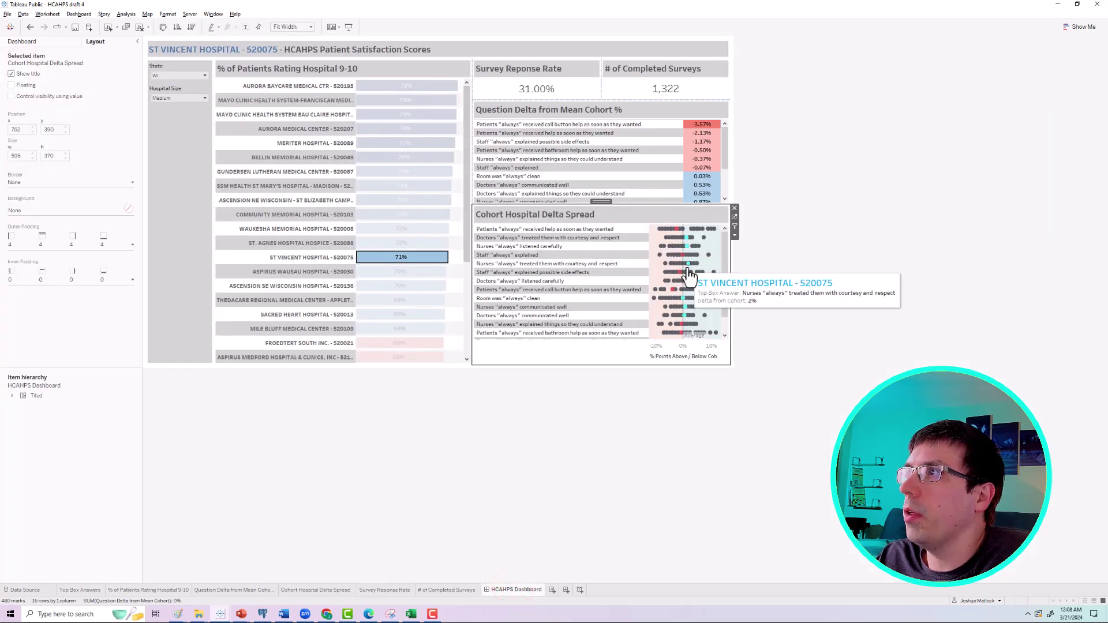
pyautogui.moveTo(687, 295)
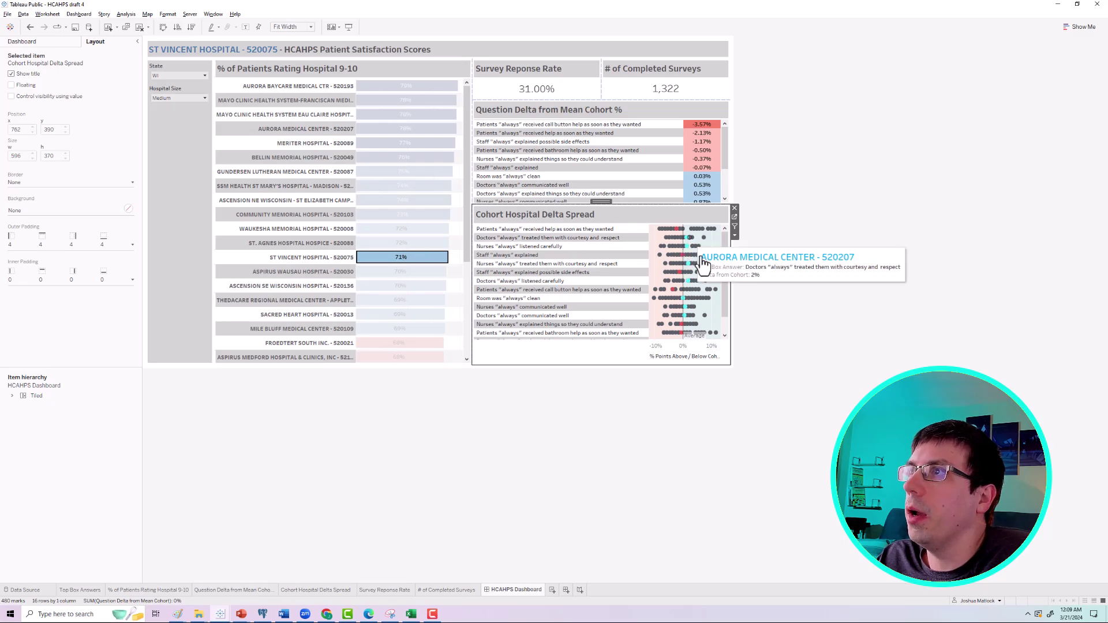
pyautogui.click(370, 157)
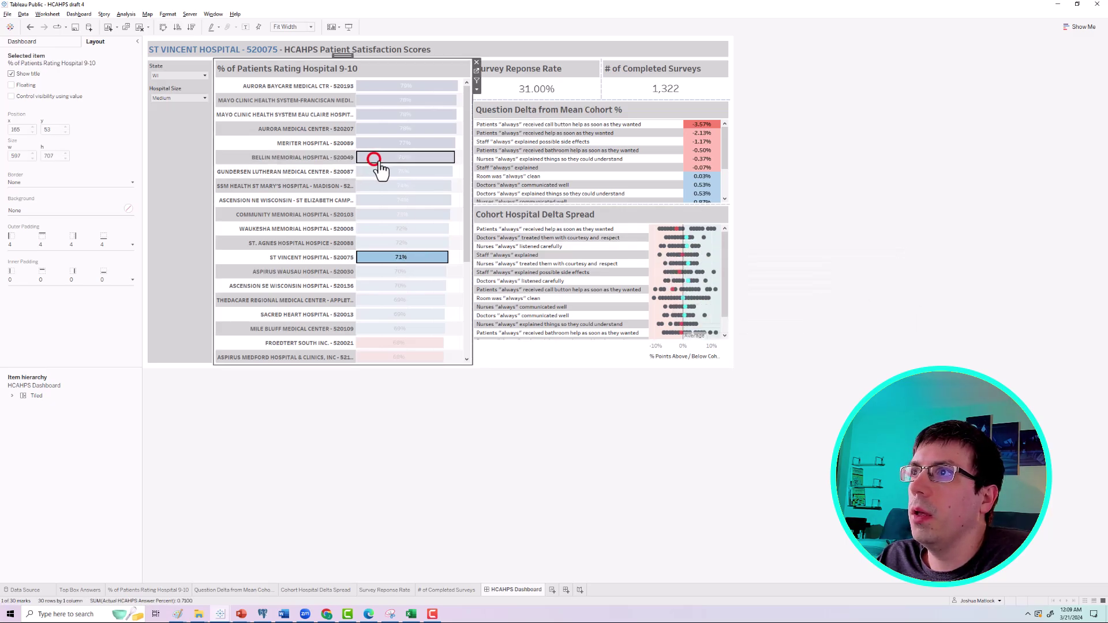
pyautogui.click(387, 186)
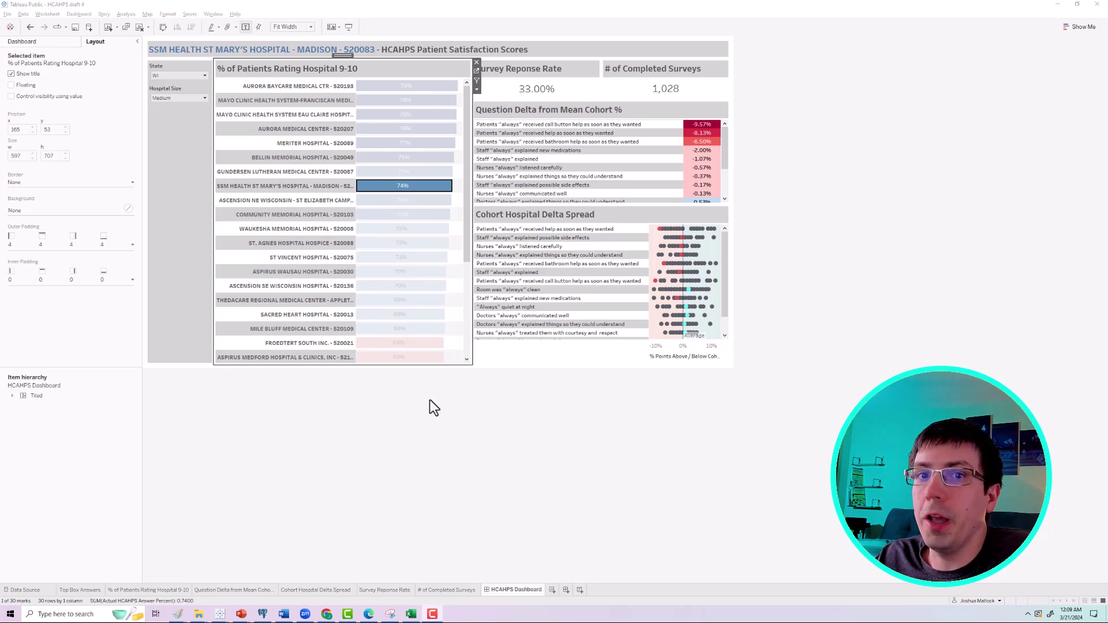
pyautogui.click(190, 415)
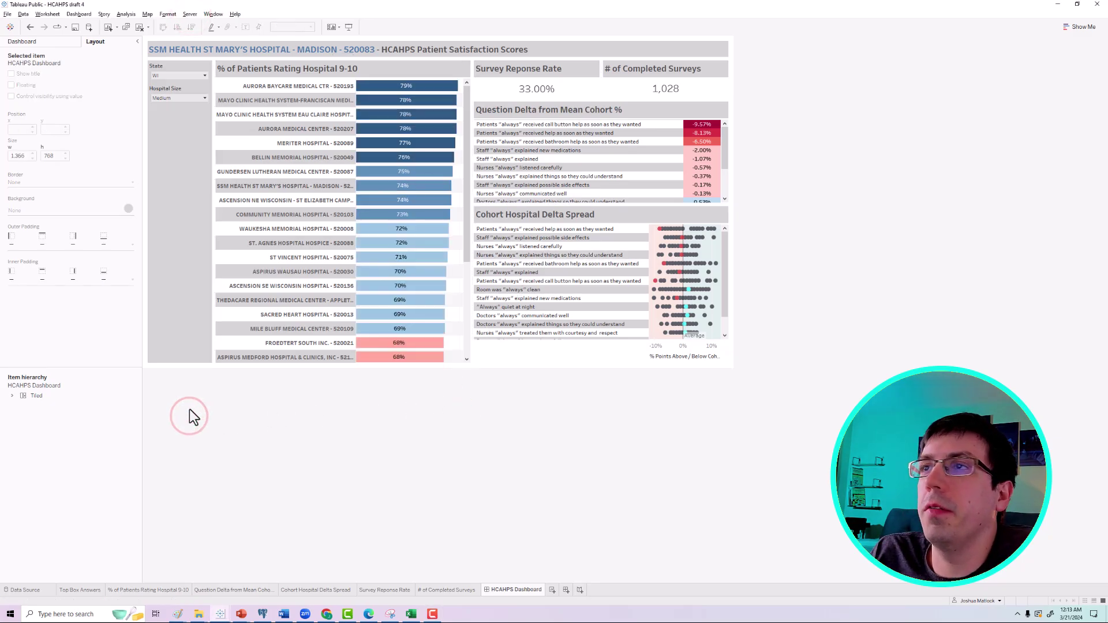
pyautogui.click(7, 14)
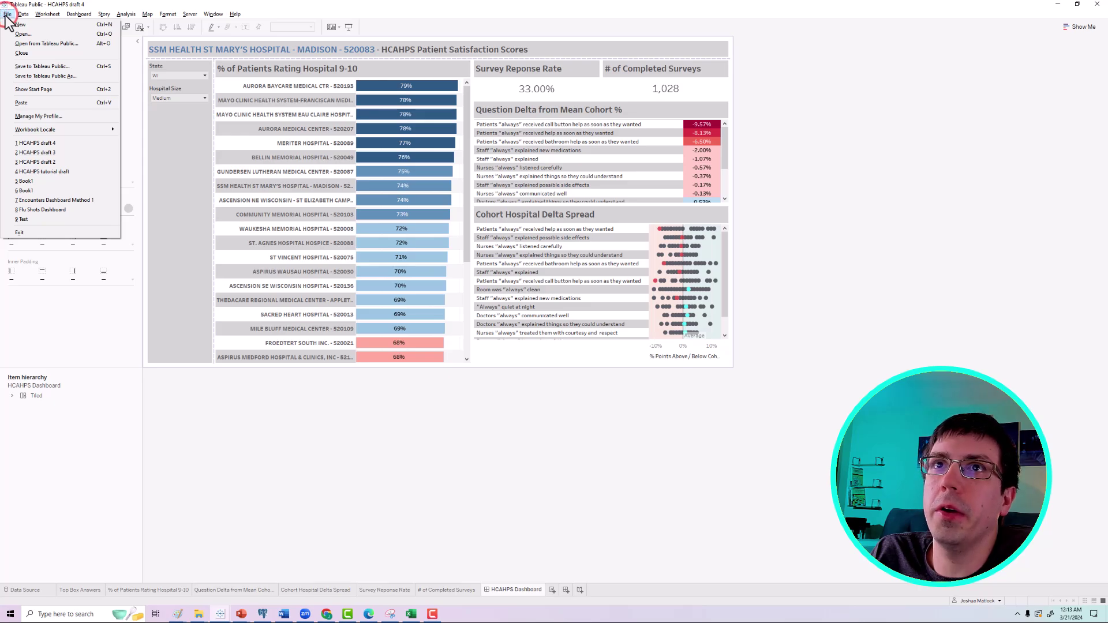
pyautogui.click(7, 14)
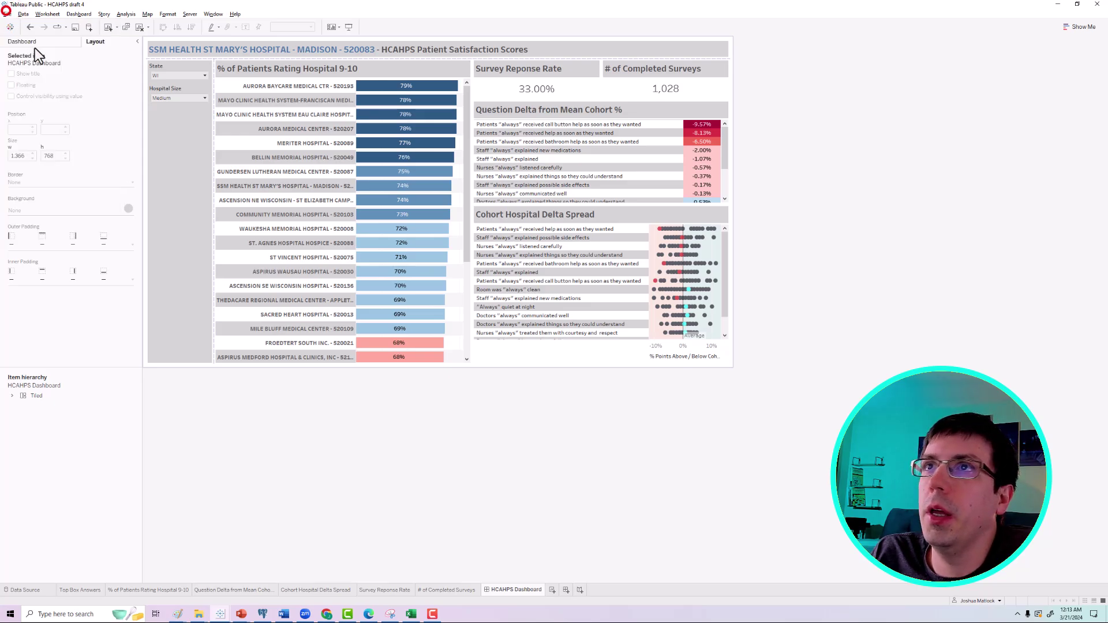